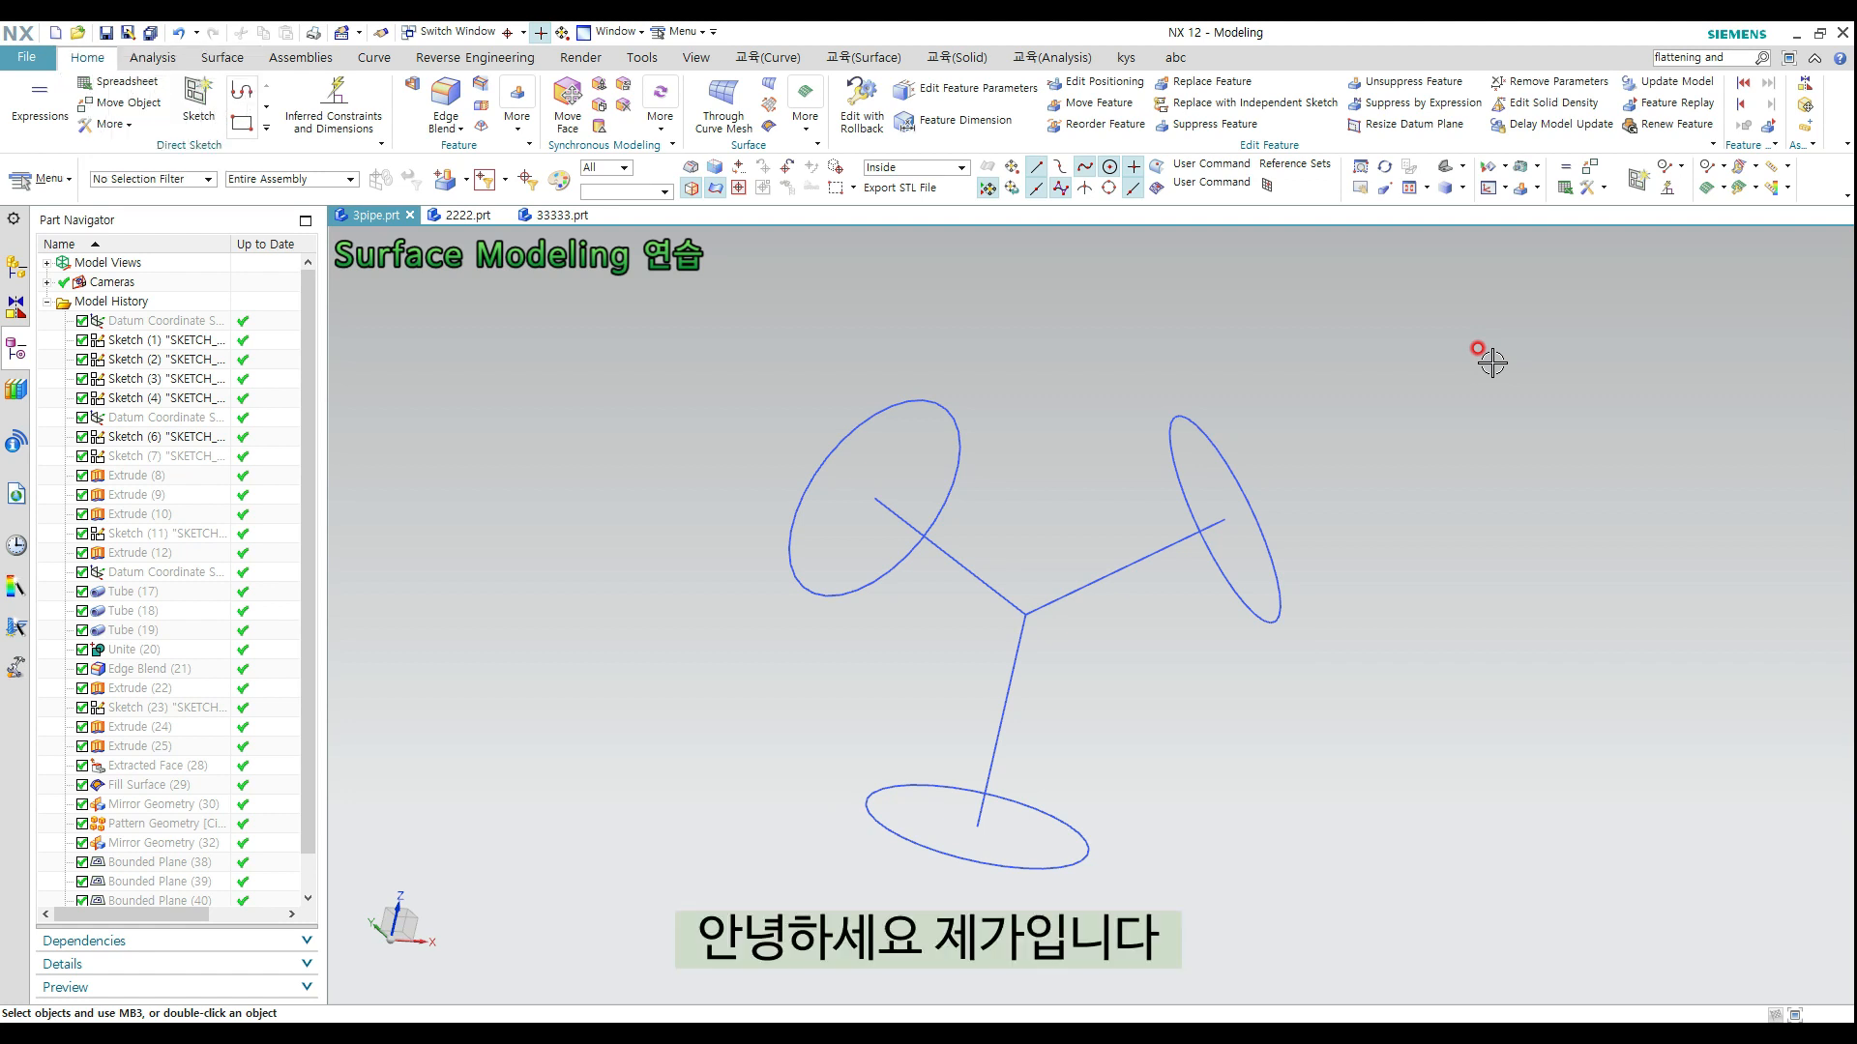
Examine the three circles and the lines joining them at the centre from different angles
{"action": "middle_click_drag", "start_coordinate": [1471, 415], "coordinate": [1404, 412]}
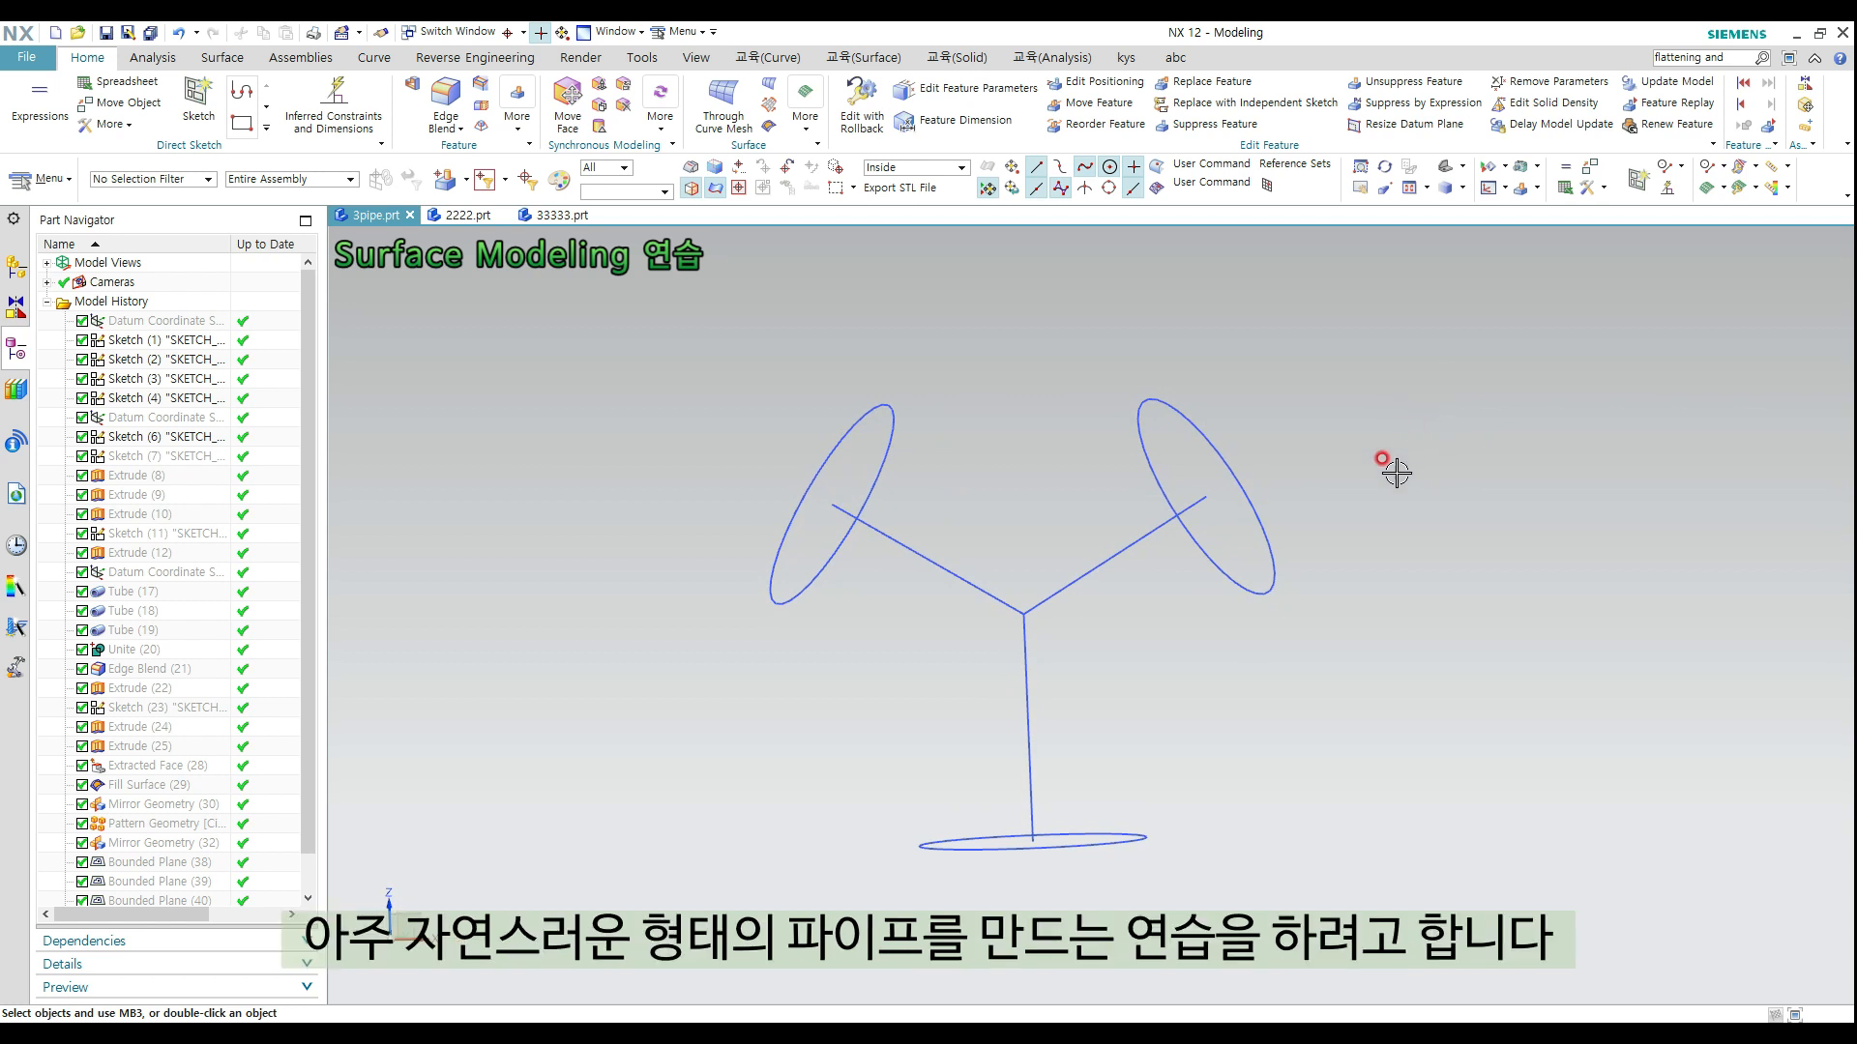
{"action": "middle_click_drag", "start_coordinate": [1355, 473], "coordinate": [1368, 522]}
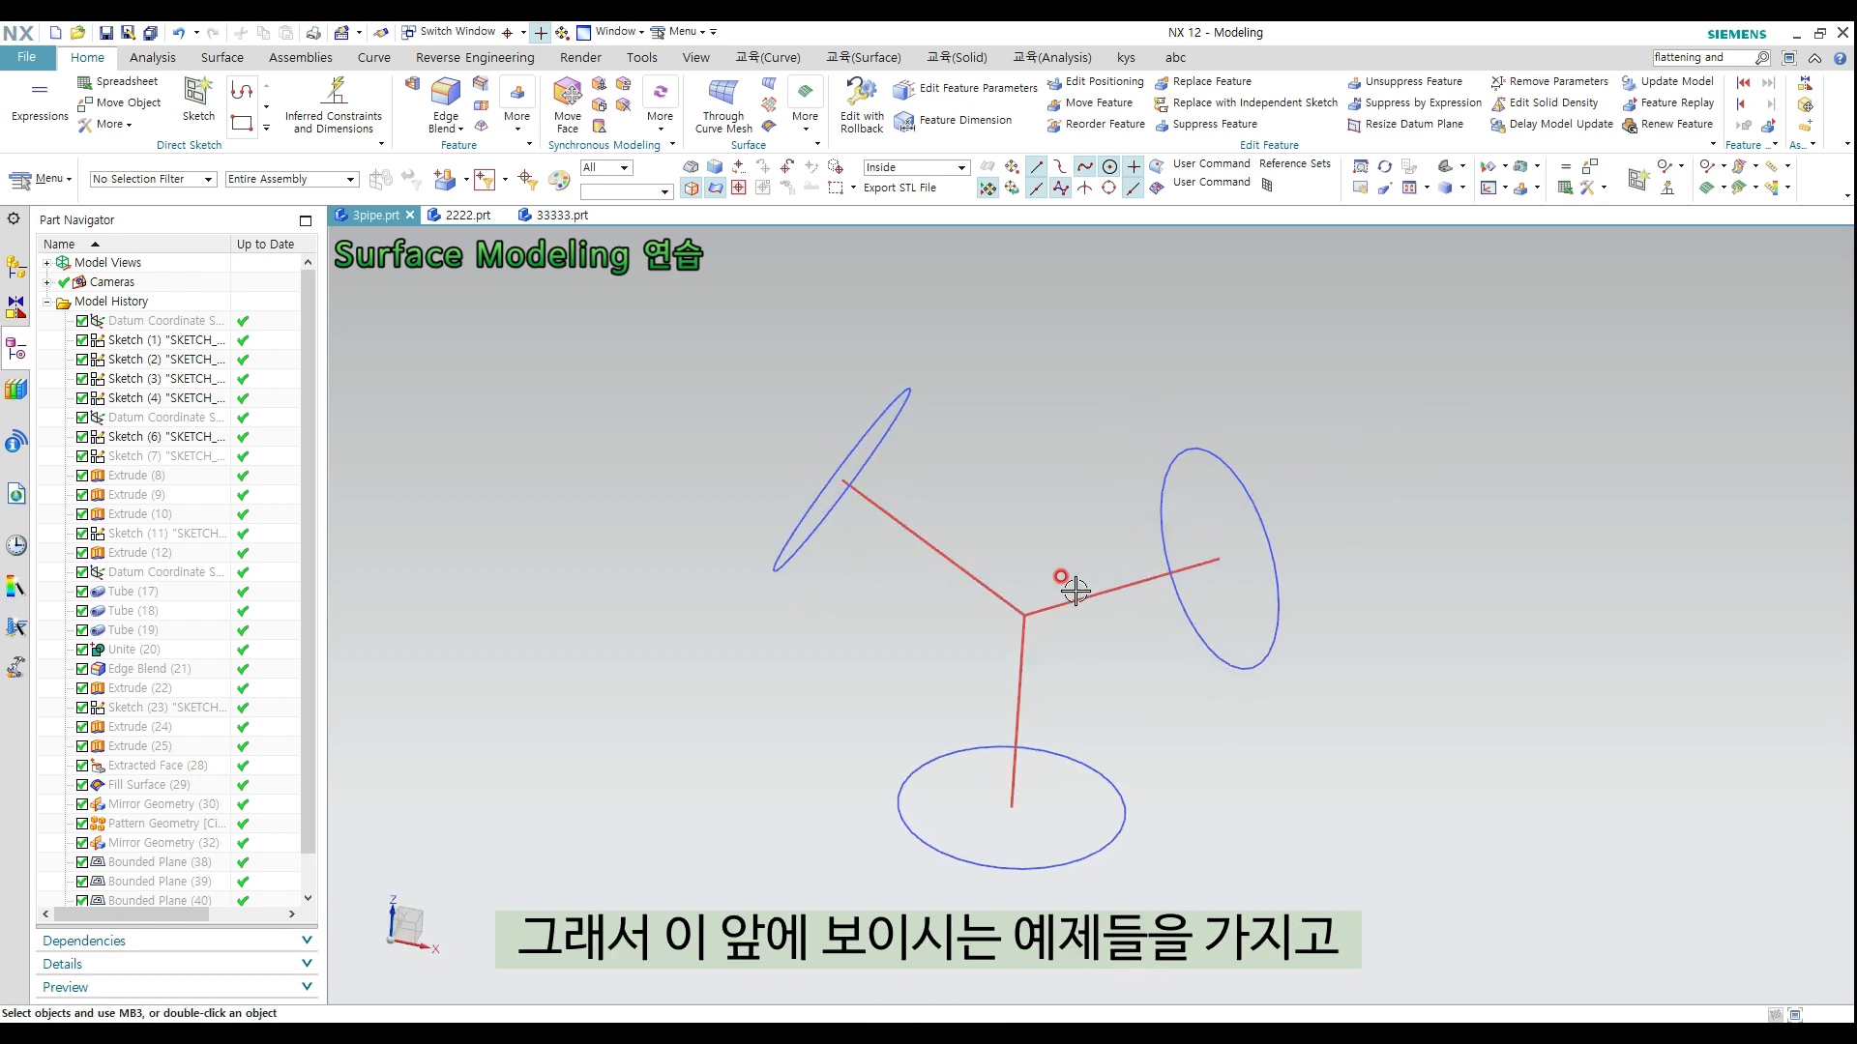
{"action": "mouse_move", "coordinate": [1029, 561]}
{"action": "middle_mouse_down"}
{"action": "mouse_move", "coordinate": [1033, 507]}
{"action": "mouse_move", "coordinate": [1045, 522]}
{"action": "middle_mouse_up"}
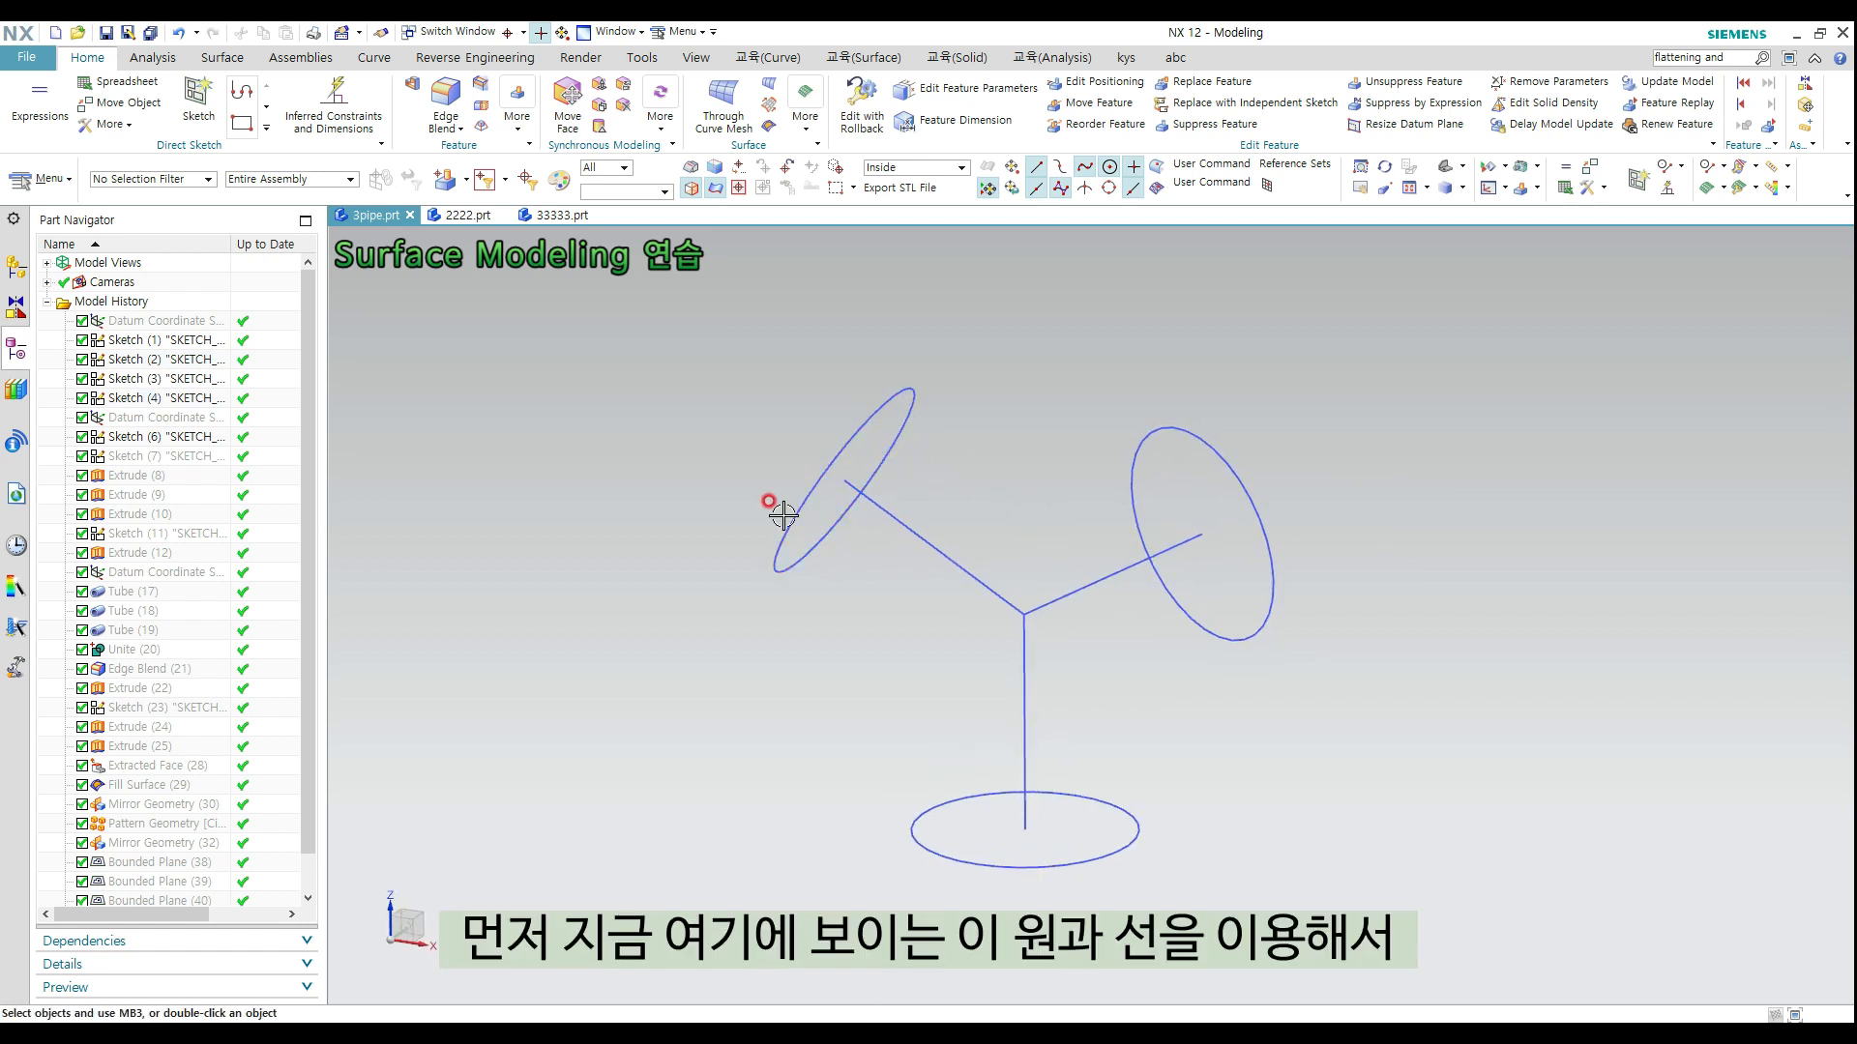
{"action": "middle_click_drag", "start_coordinate": [1158, 529], "coordinate": [1101, 489], "text": "shift"}
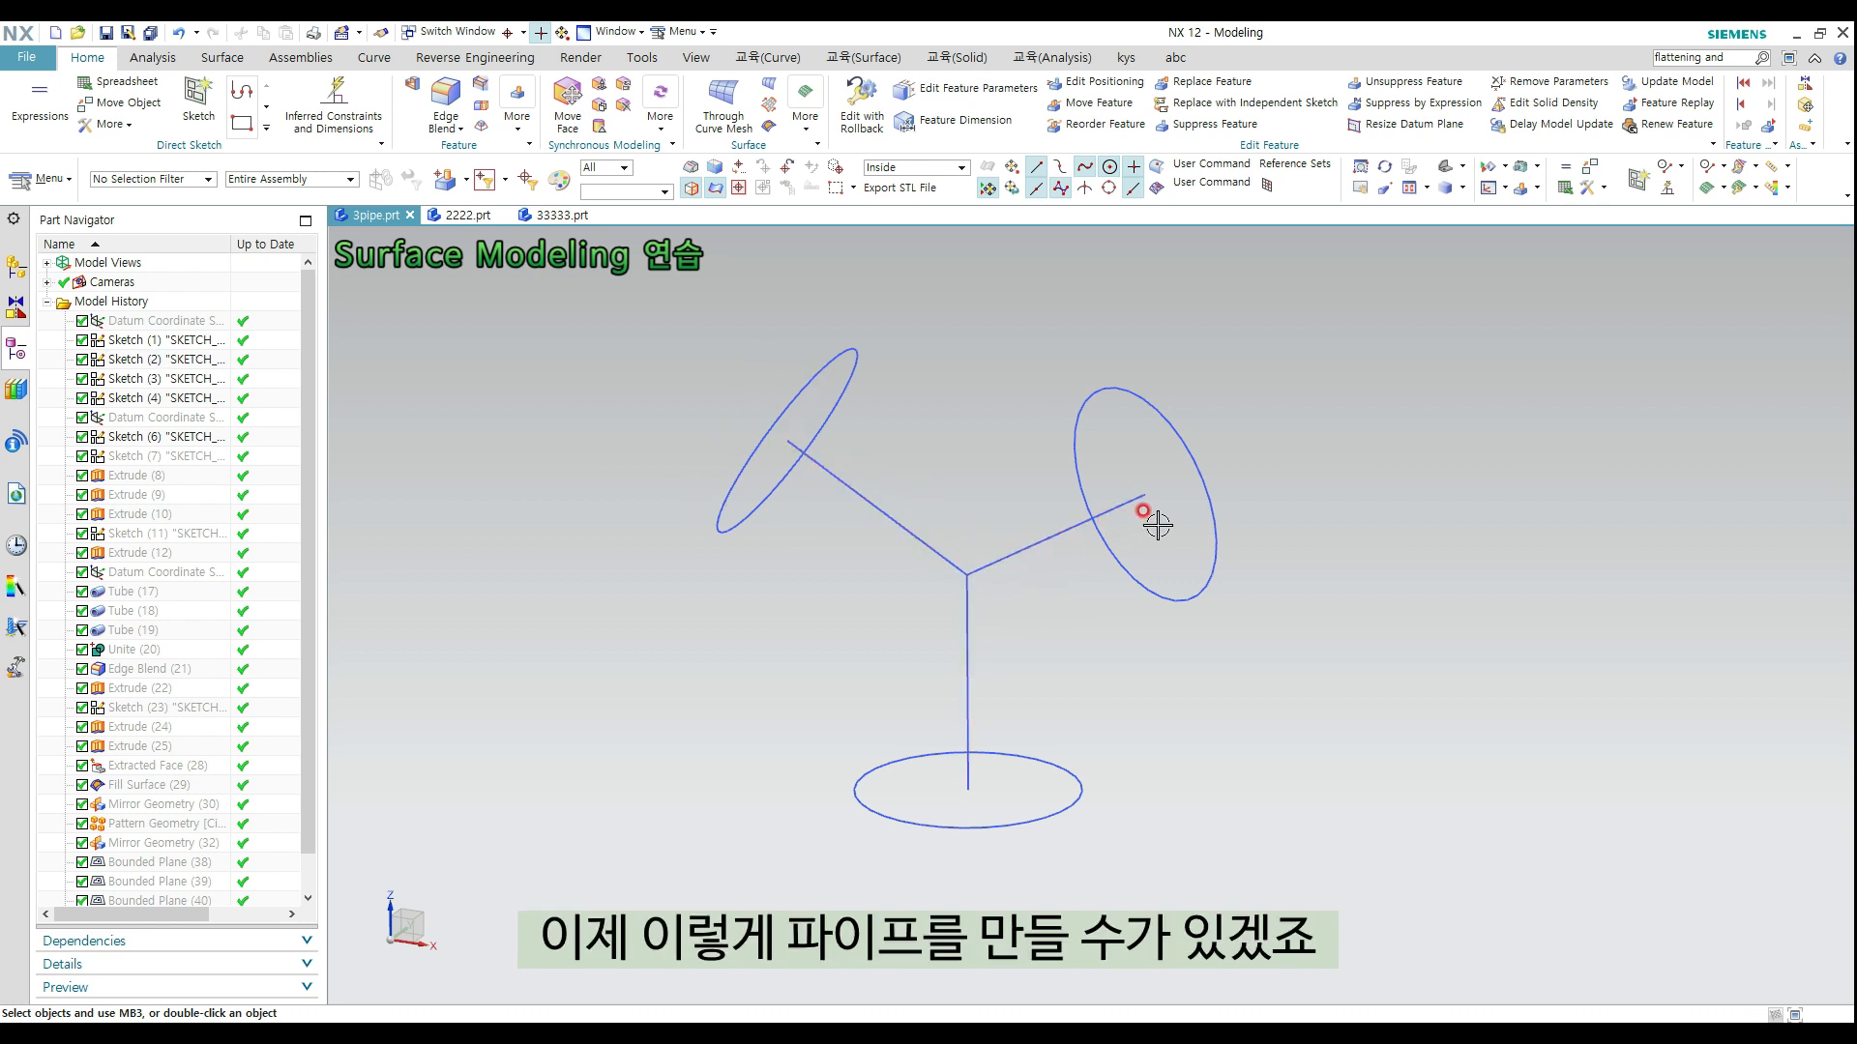
{"action": "middle_click_drag", "start_coordinate": [1043, 498], "coordinate": [1070, 536], "text": "shift"}
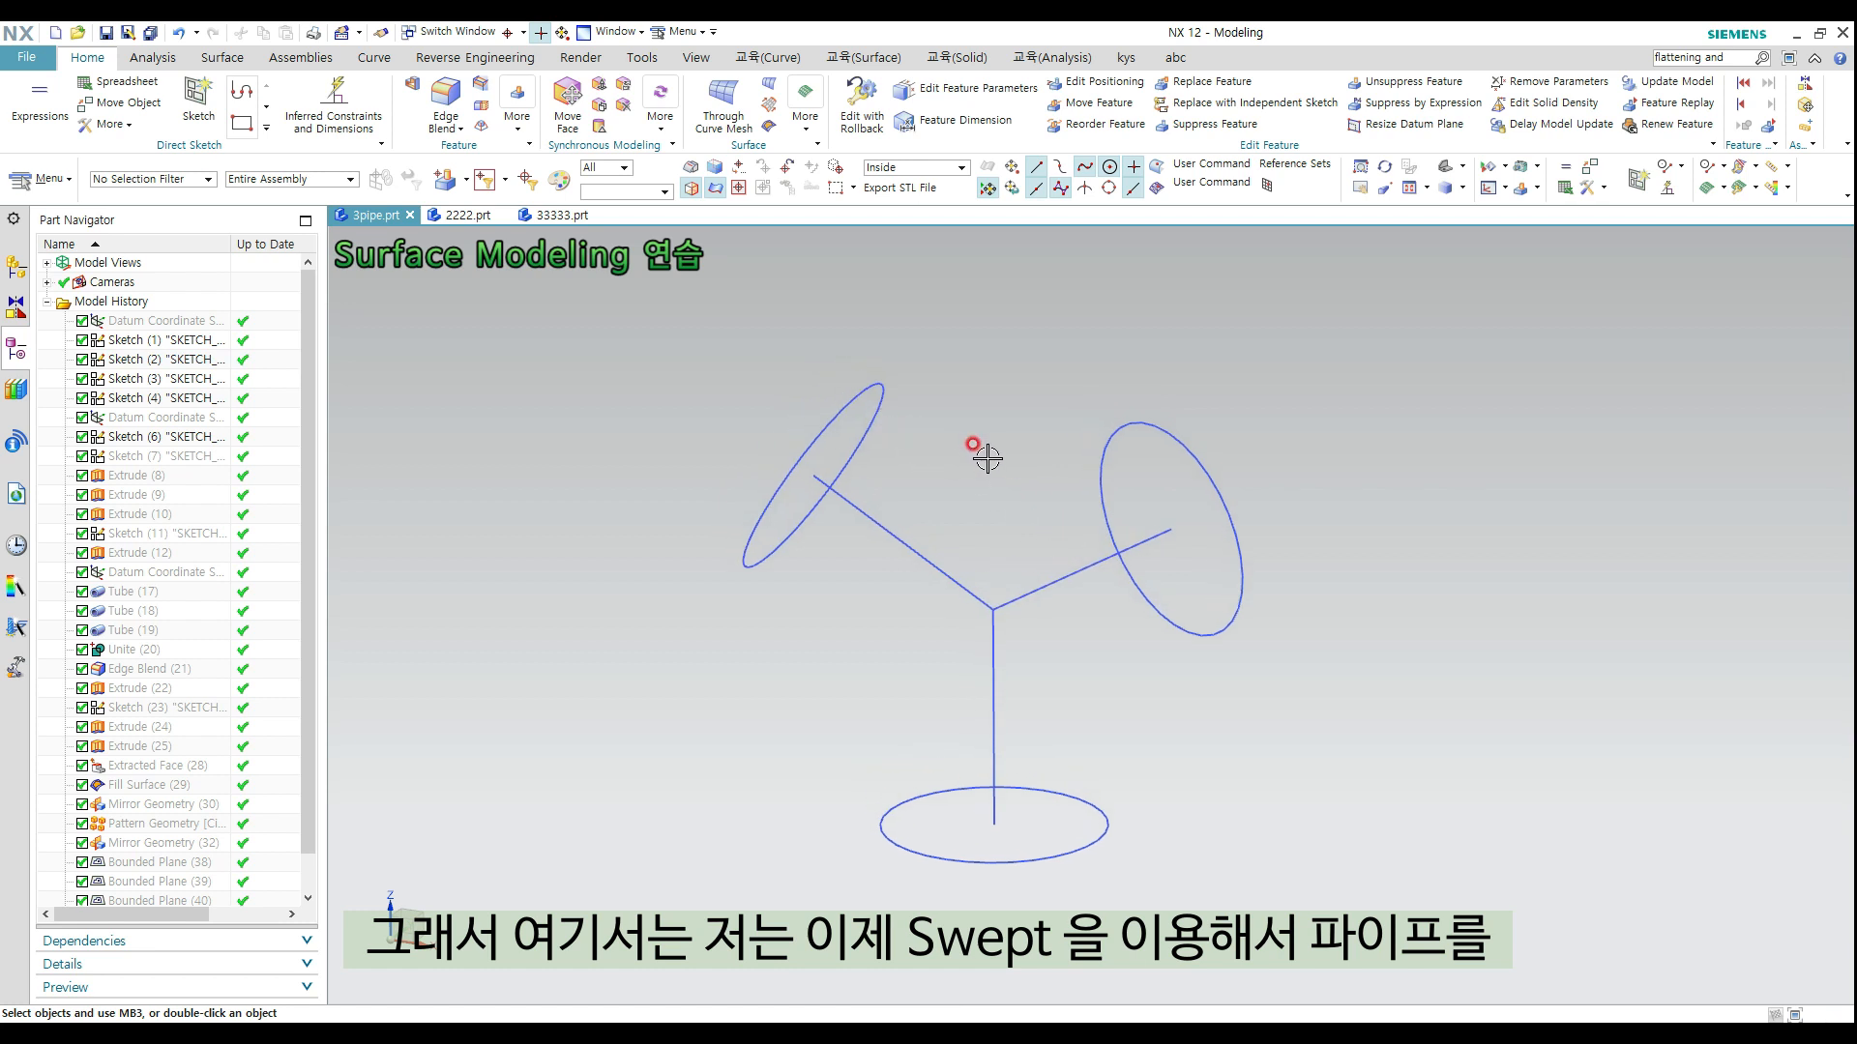
{"action": "middle_click_drag", "start_coordinate": [987, 458], "coordinate": [1013, 483]}
{"action": "middle_click_drag", "start_coordinate": [998, 409], "coordinate": [997, 388]}
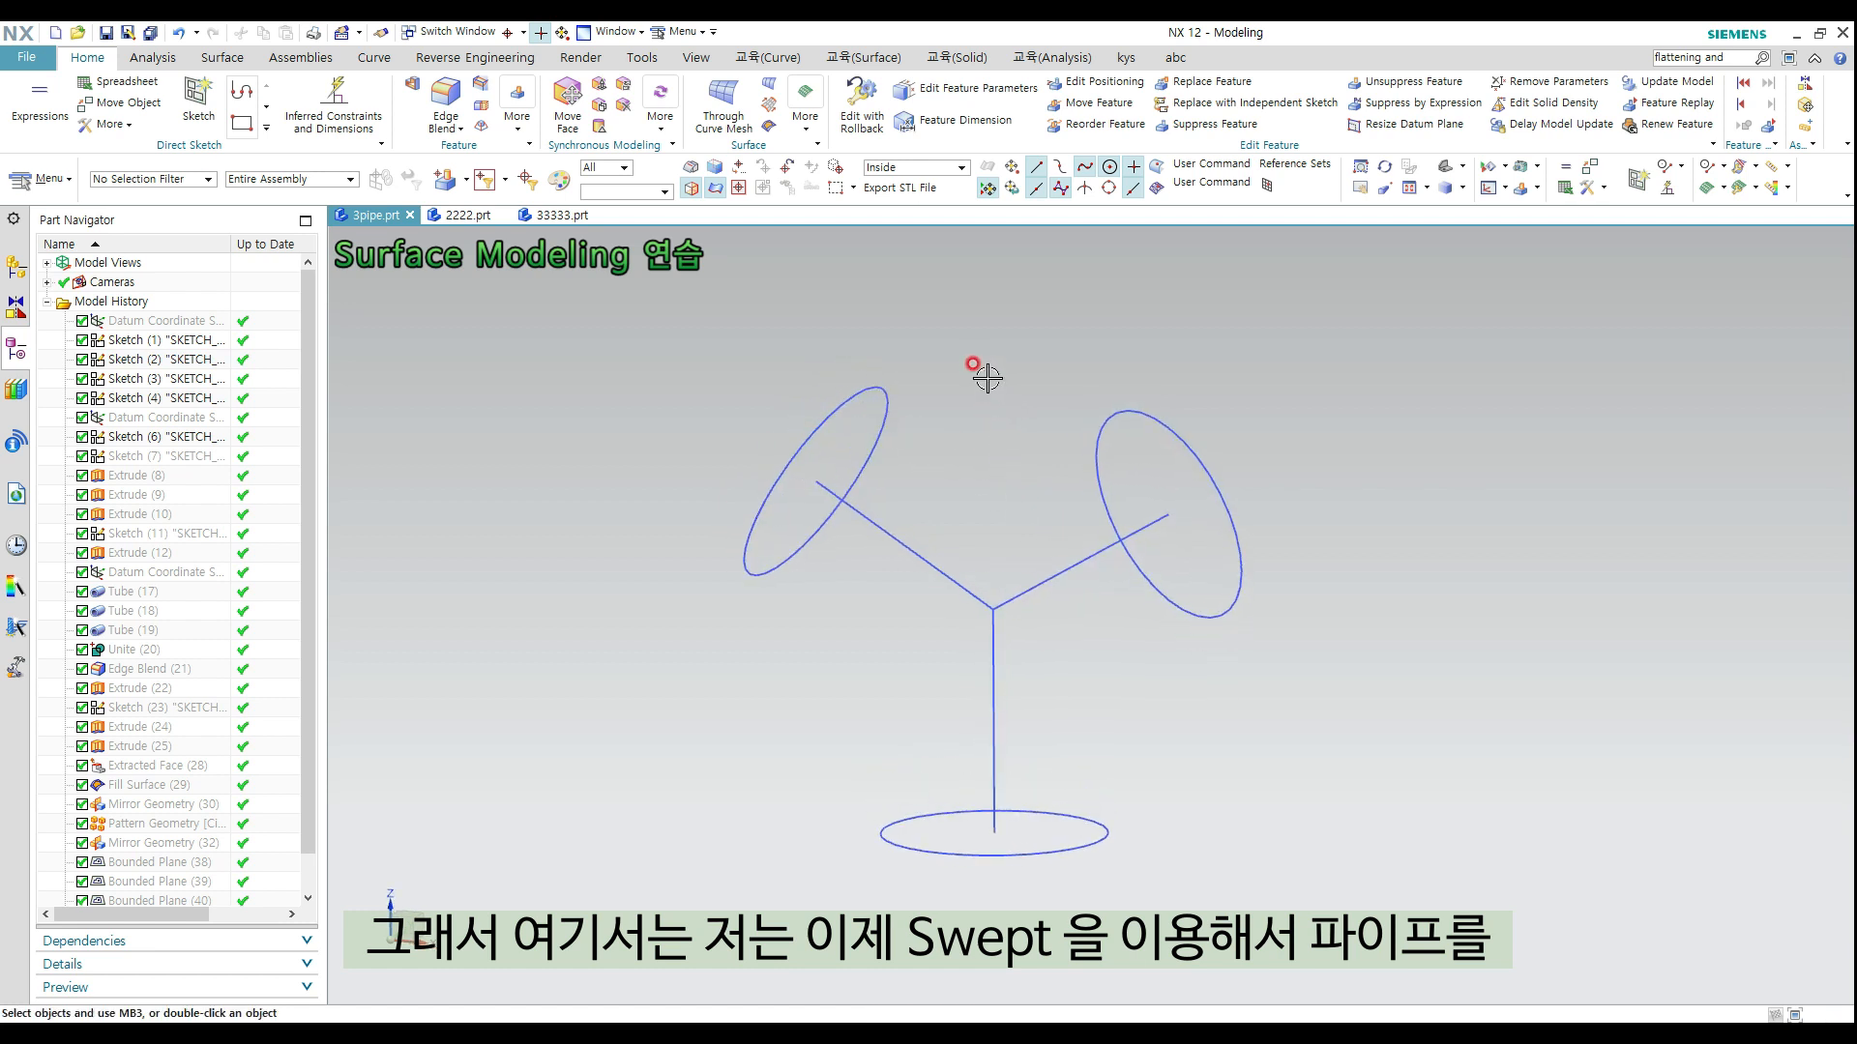
Create a Swept solid using the upper-left circle as section and its centre line as guide
{"action": "right_click", "coordinate": [998, 380]}
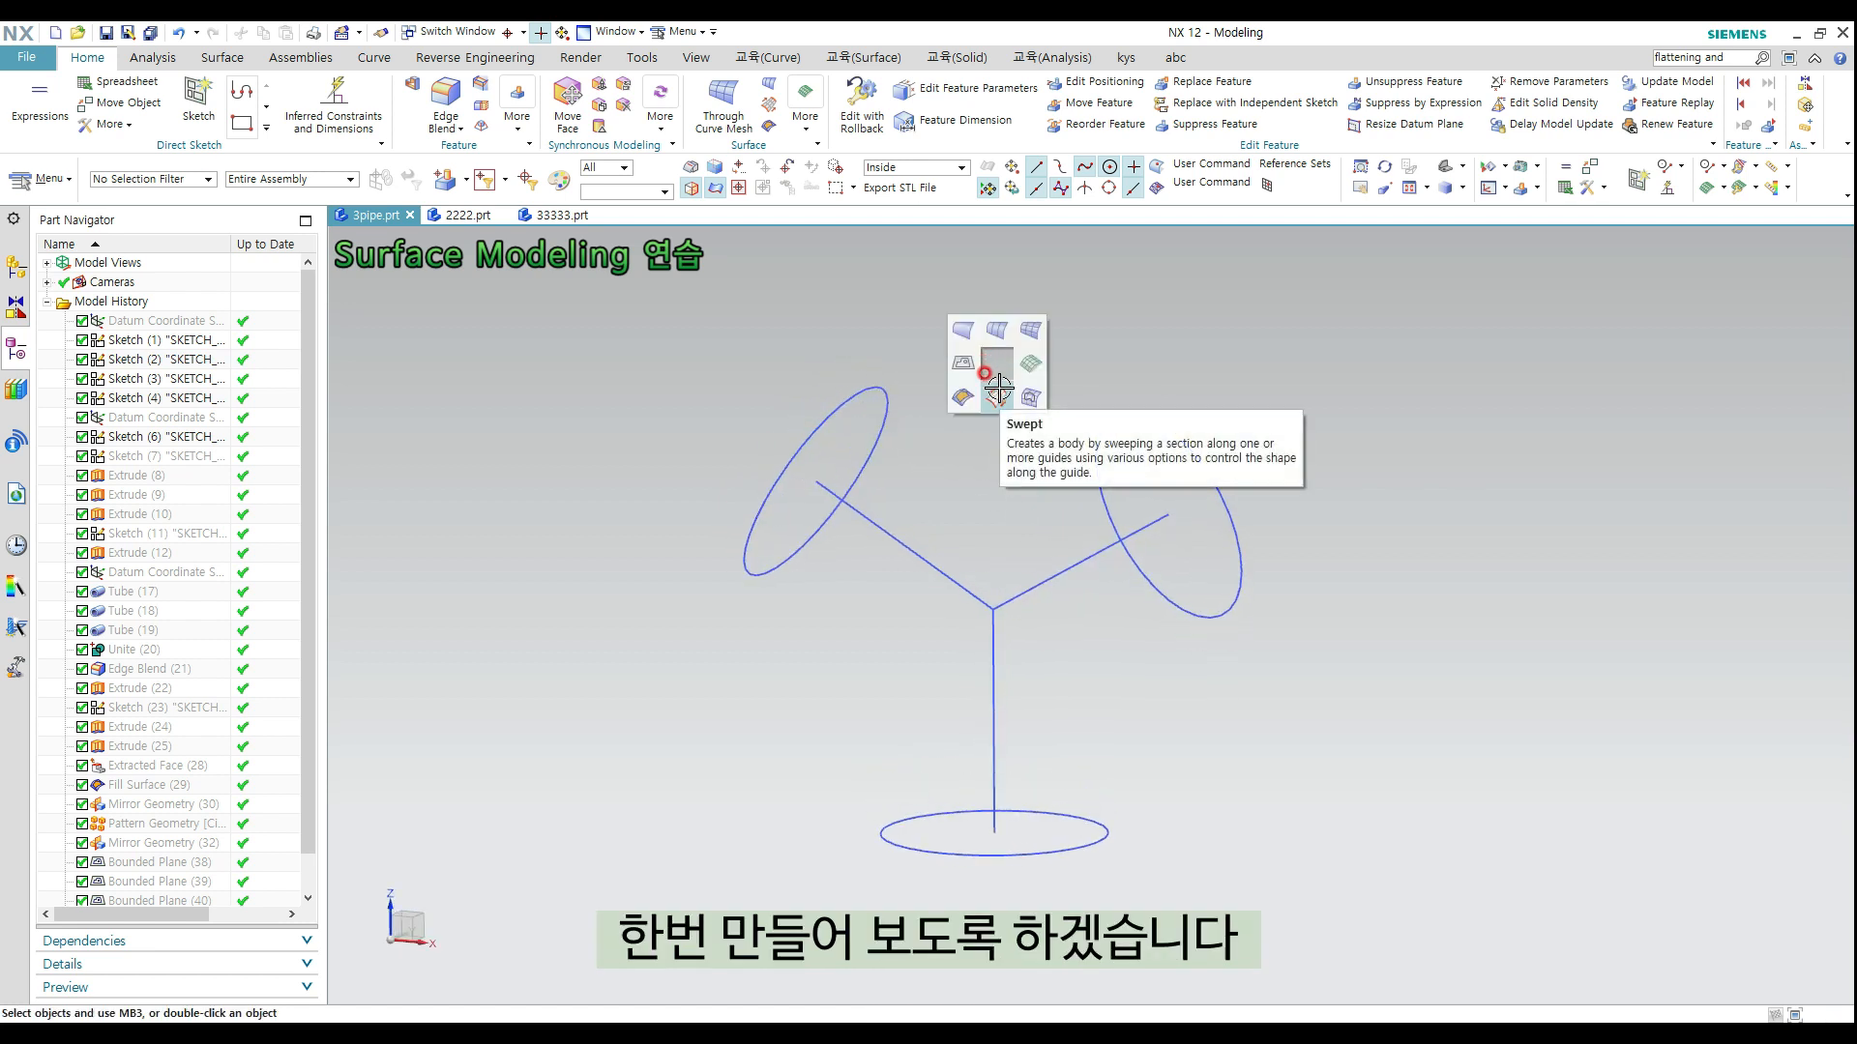
{"action": "left_click", "coordinate": [993, 529]}
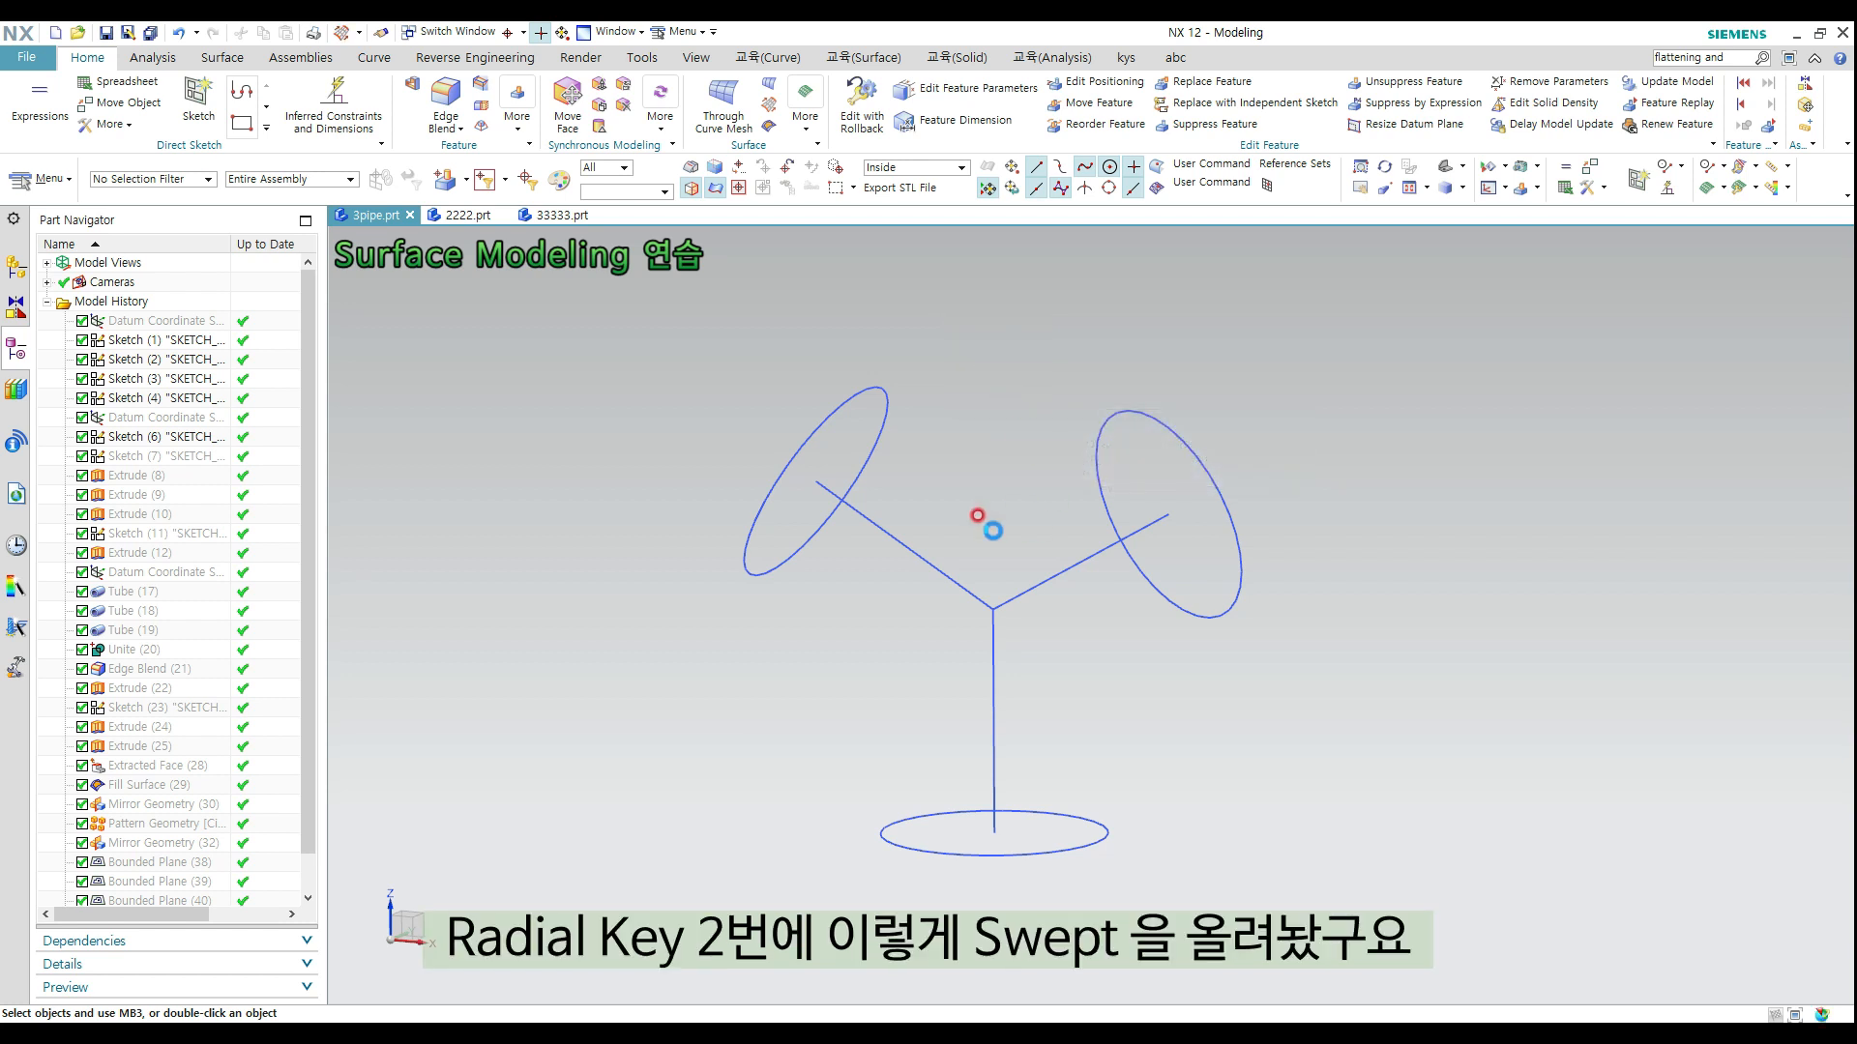
{"action": "middle_click_drag", "start_coordinate": [992, 455], "coordinate": [978, 441]}
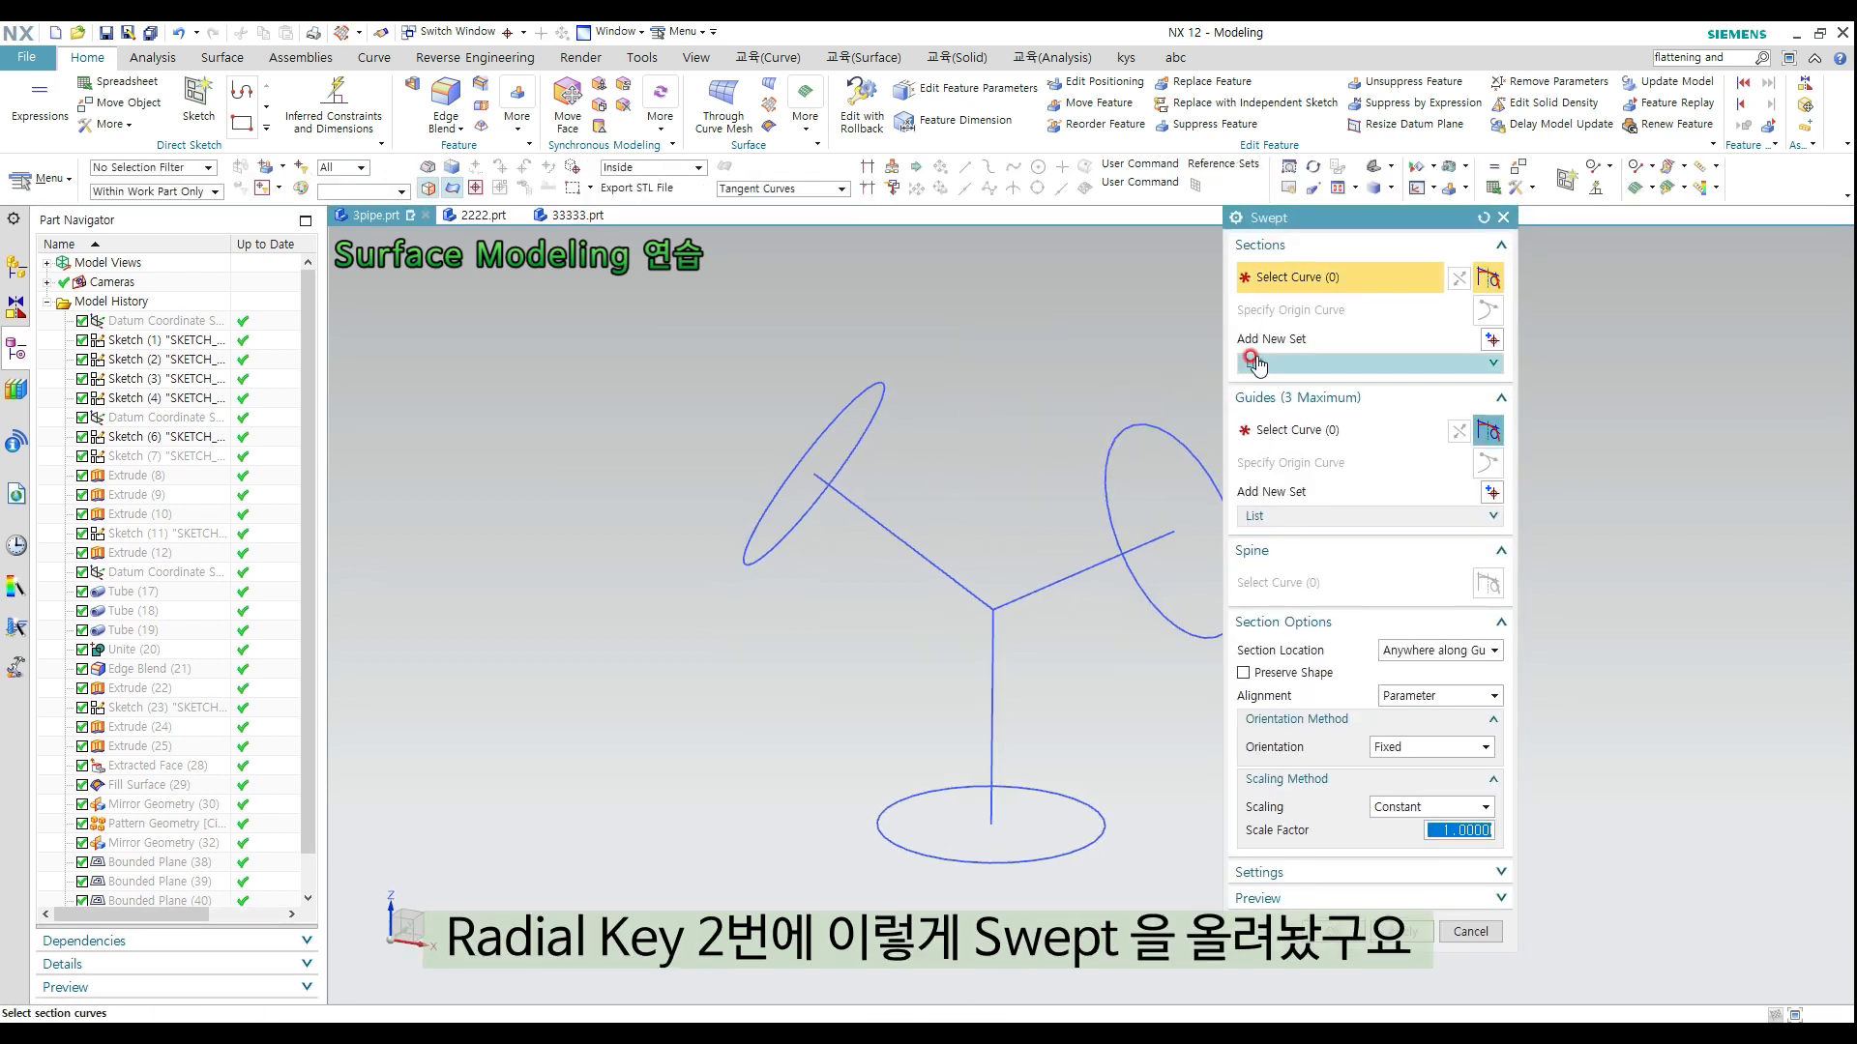
{"action": "left_click_drag", "start_coordinate": [1342, 217], "coordinate": [1530, 237]}
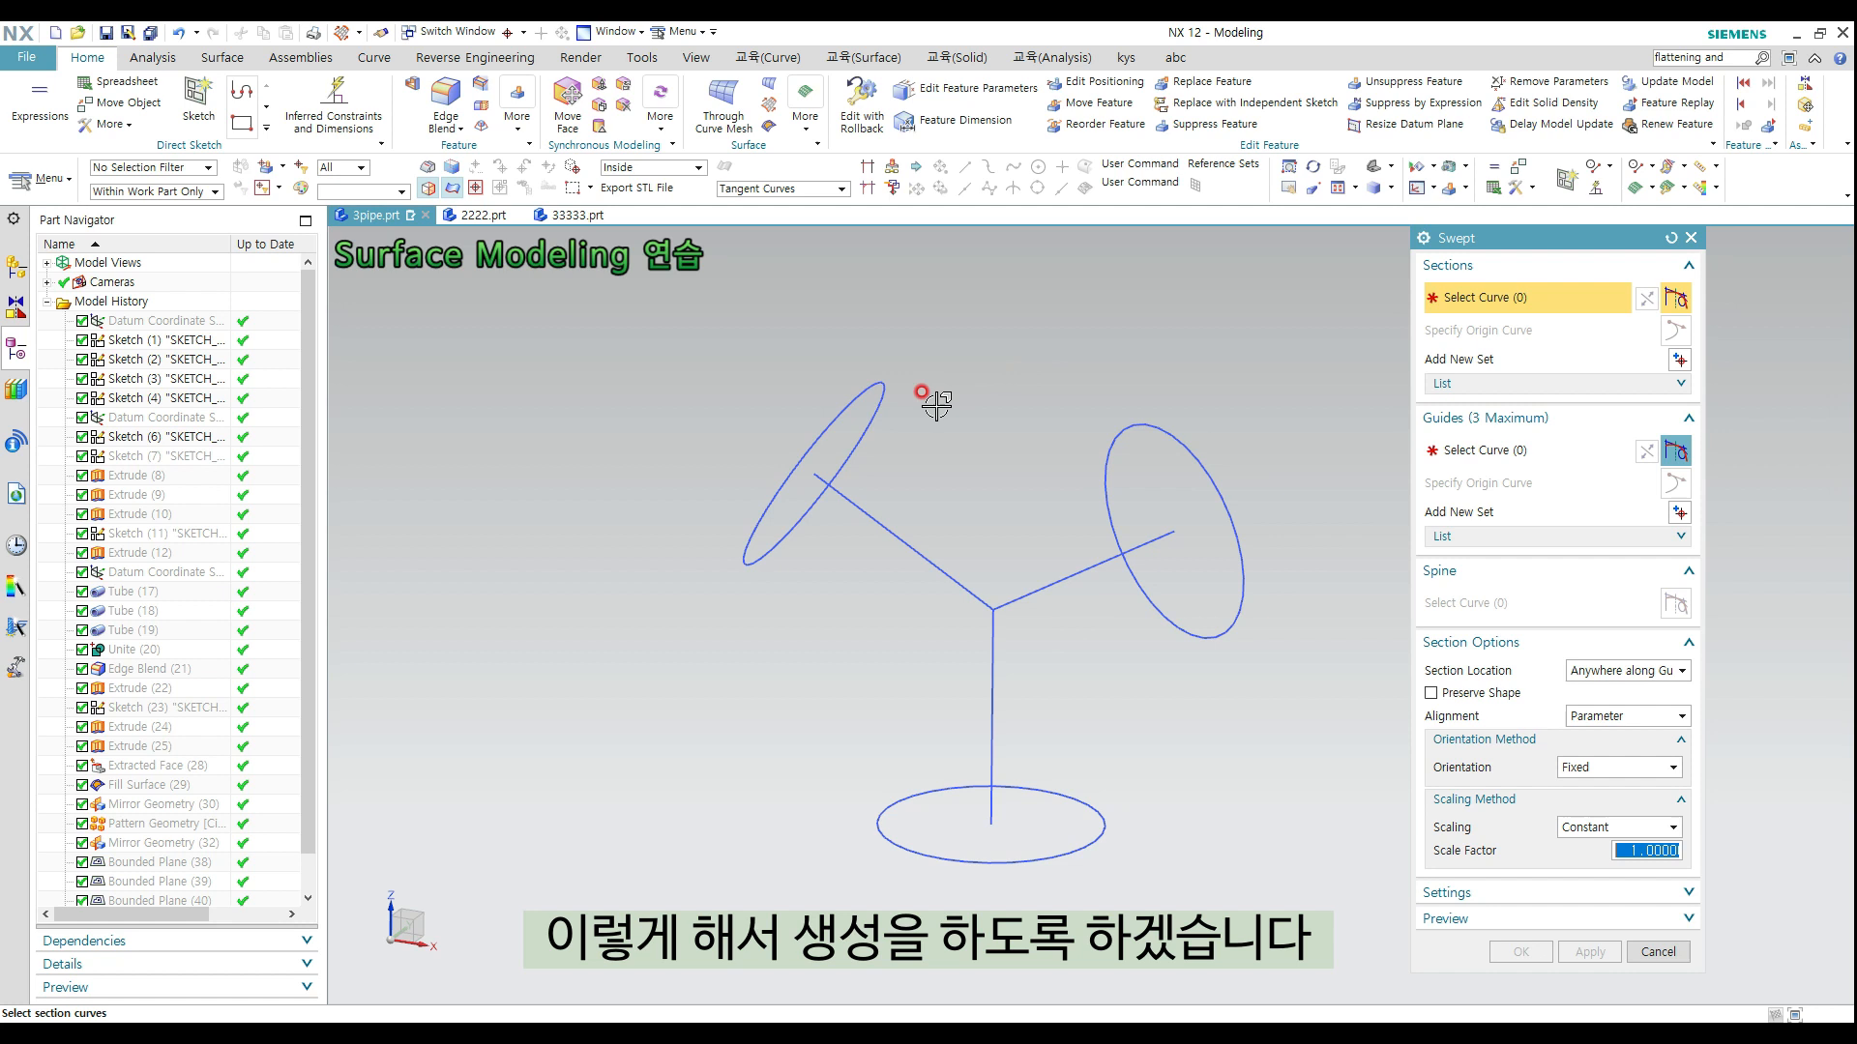
{"action": "left_click", "coordinate": [870, 402]}
{"action": "left_click", "coordinate": [1506, 454]}
{"action": "left_click", "coordinate": [917, 538]}
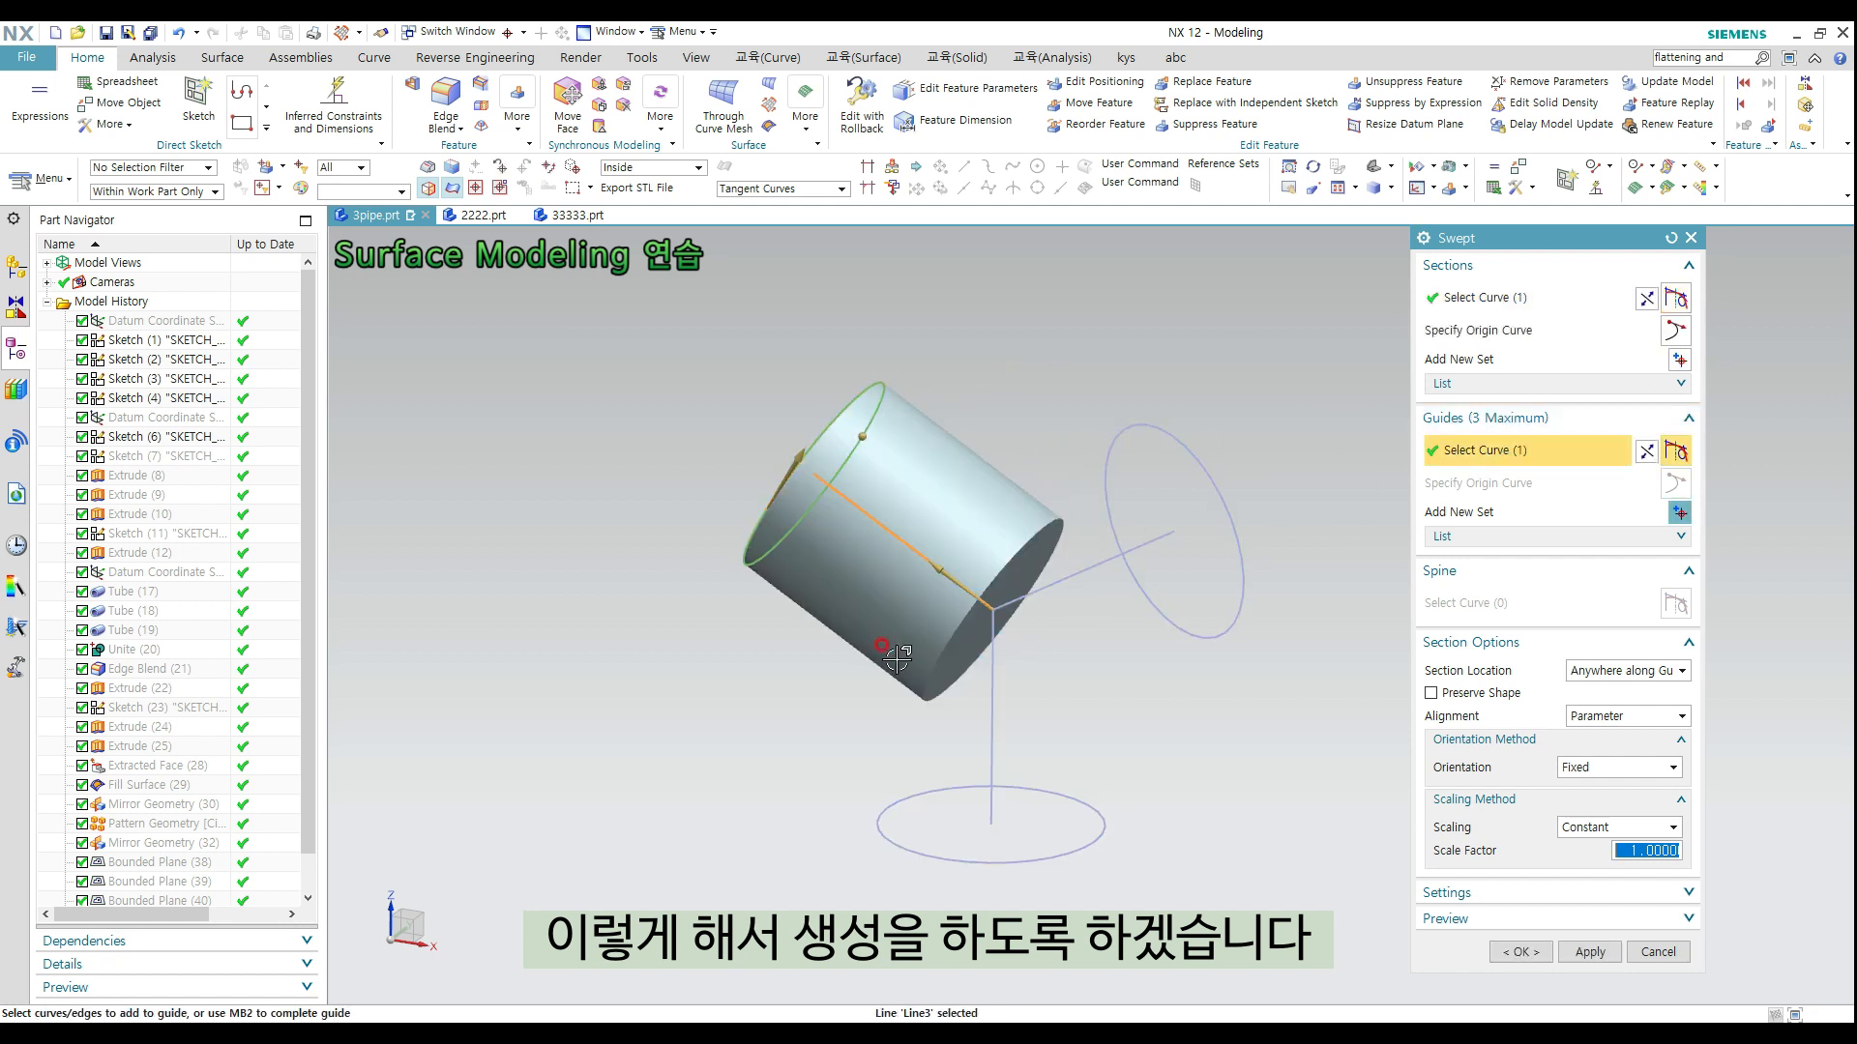
{"action": "middle_click_drag", "start_coordinate": [926, 548], "coordinate": [1006, 538]}
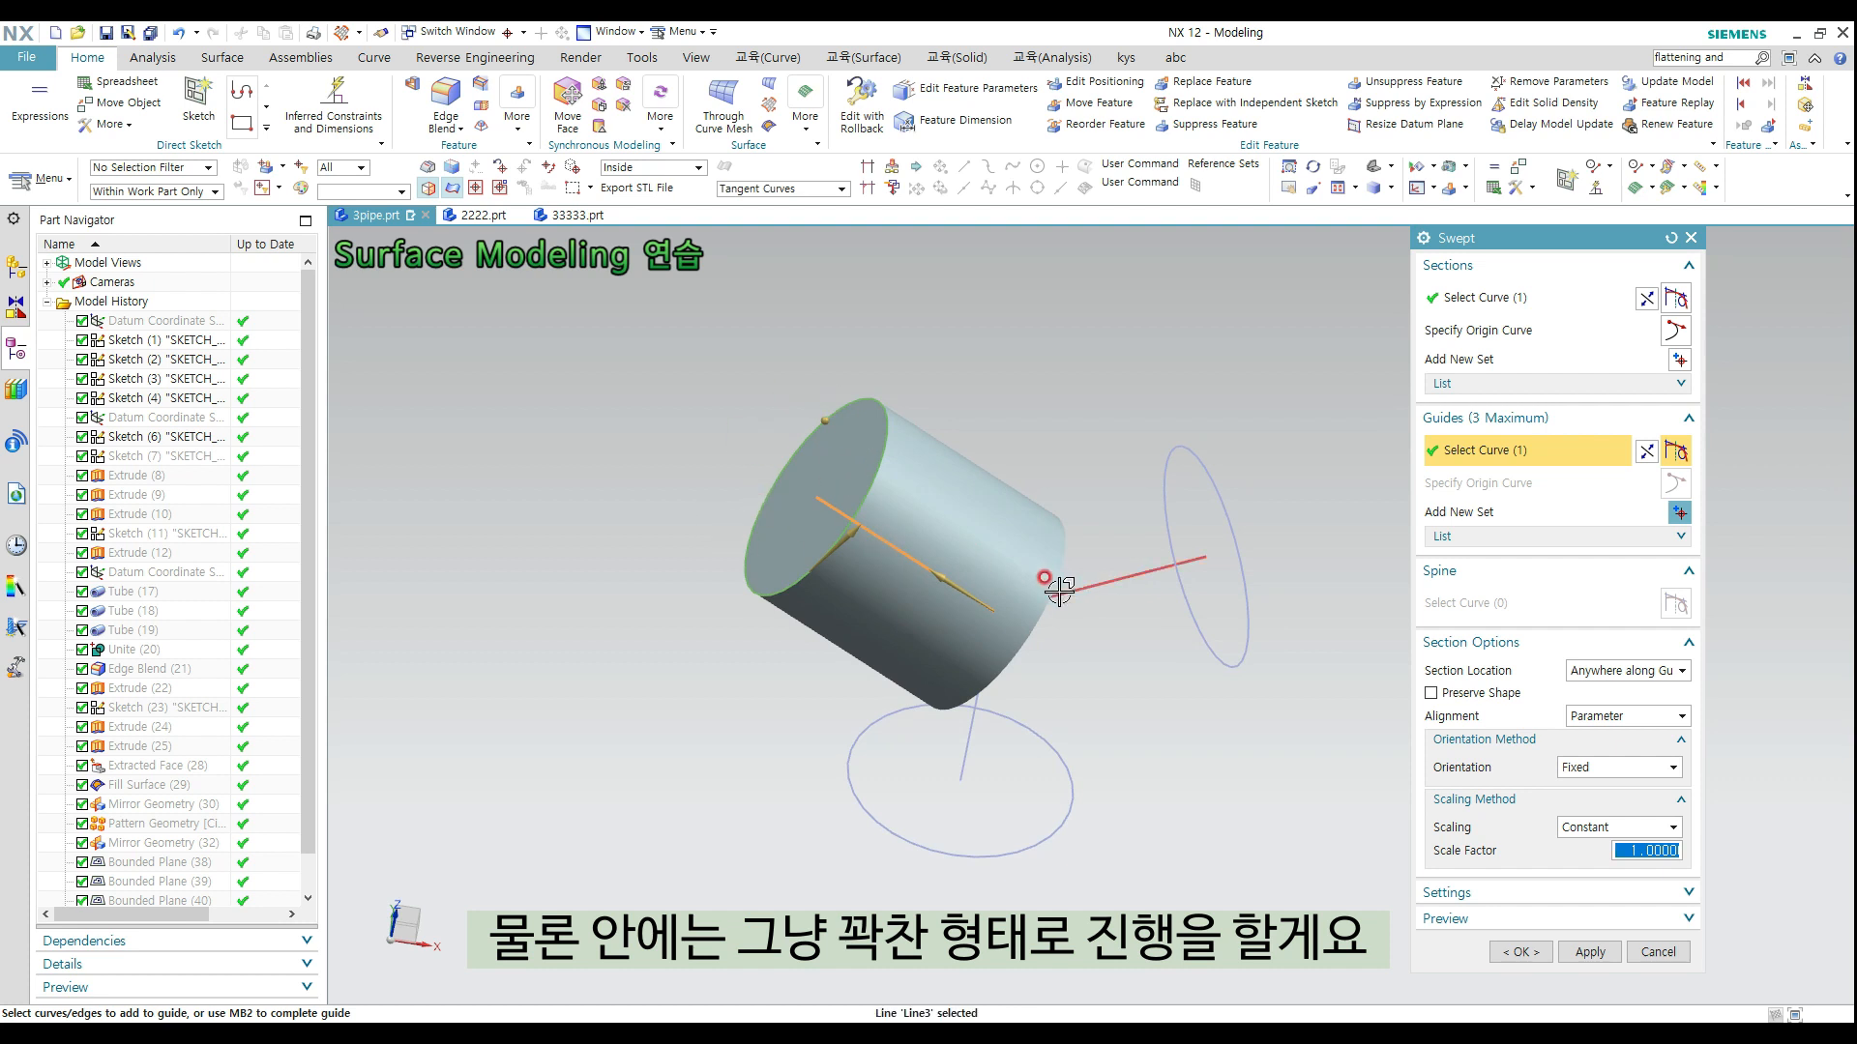
{"action": "middle_click_drag", "start_coordinate": [1108, 641], "coordinate": [1091, 613]}
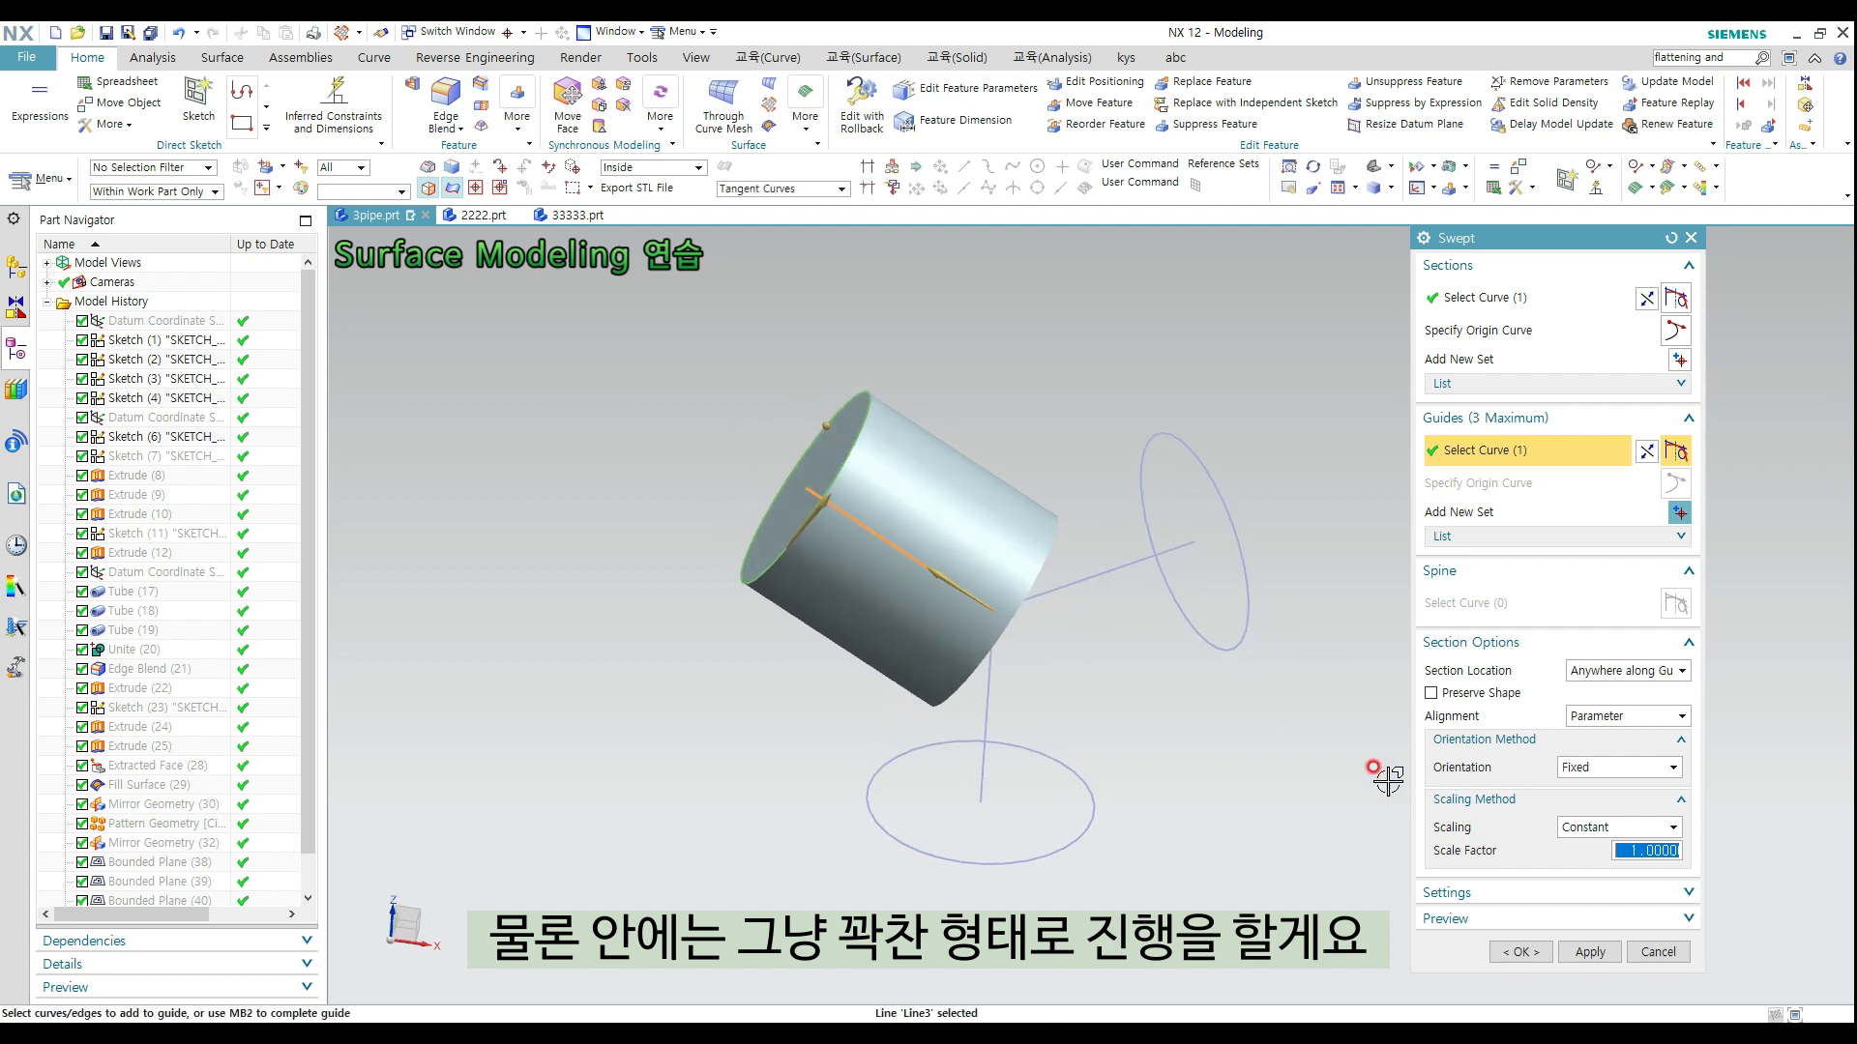
{"action": "left_click", "coordinate": [1591, 952]}
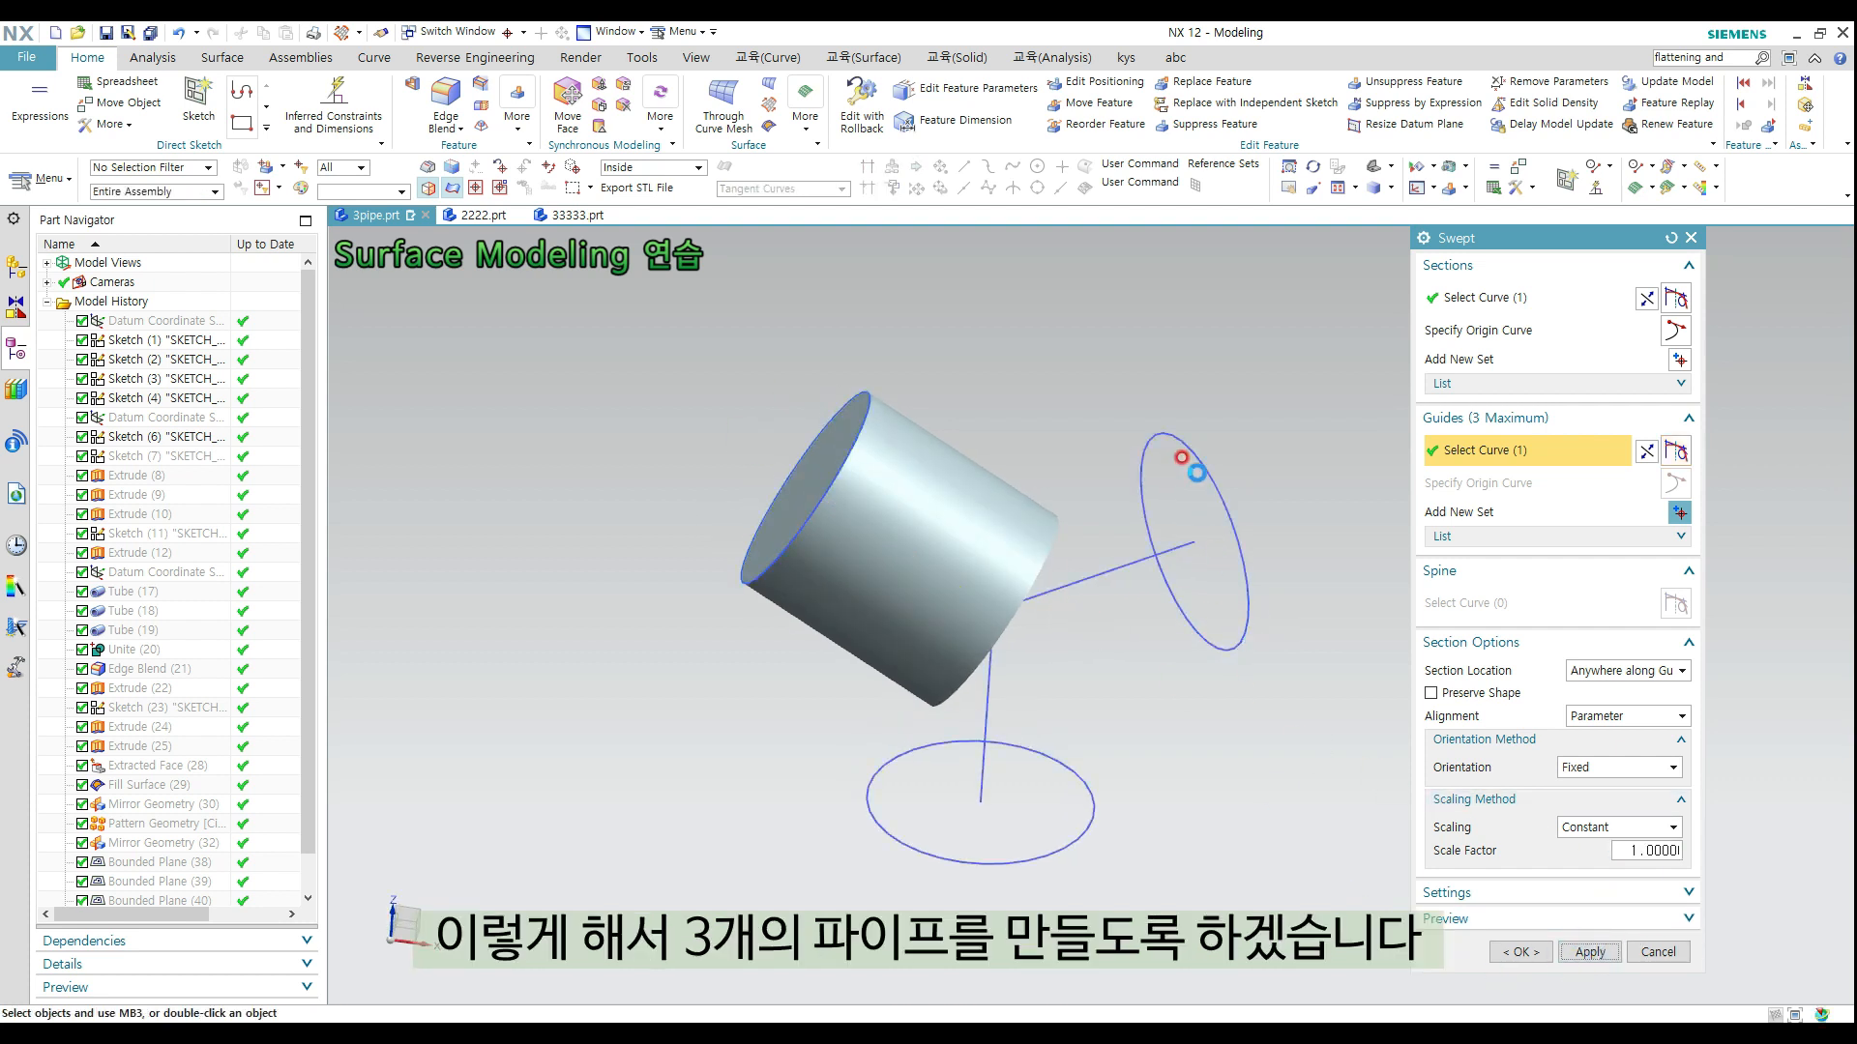
Create a second Swept solid from the upper-right circle along its own centre line
{"action": "left_click", "coordinate": [1182, 446]}
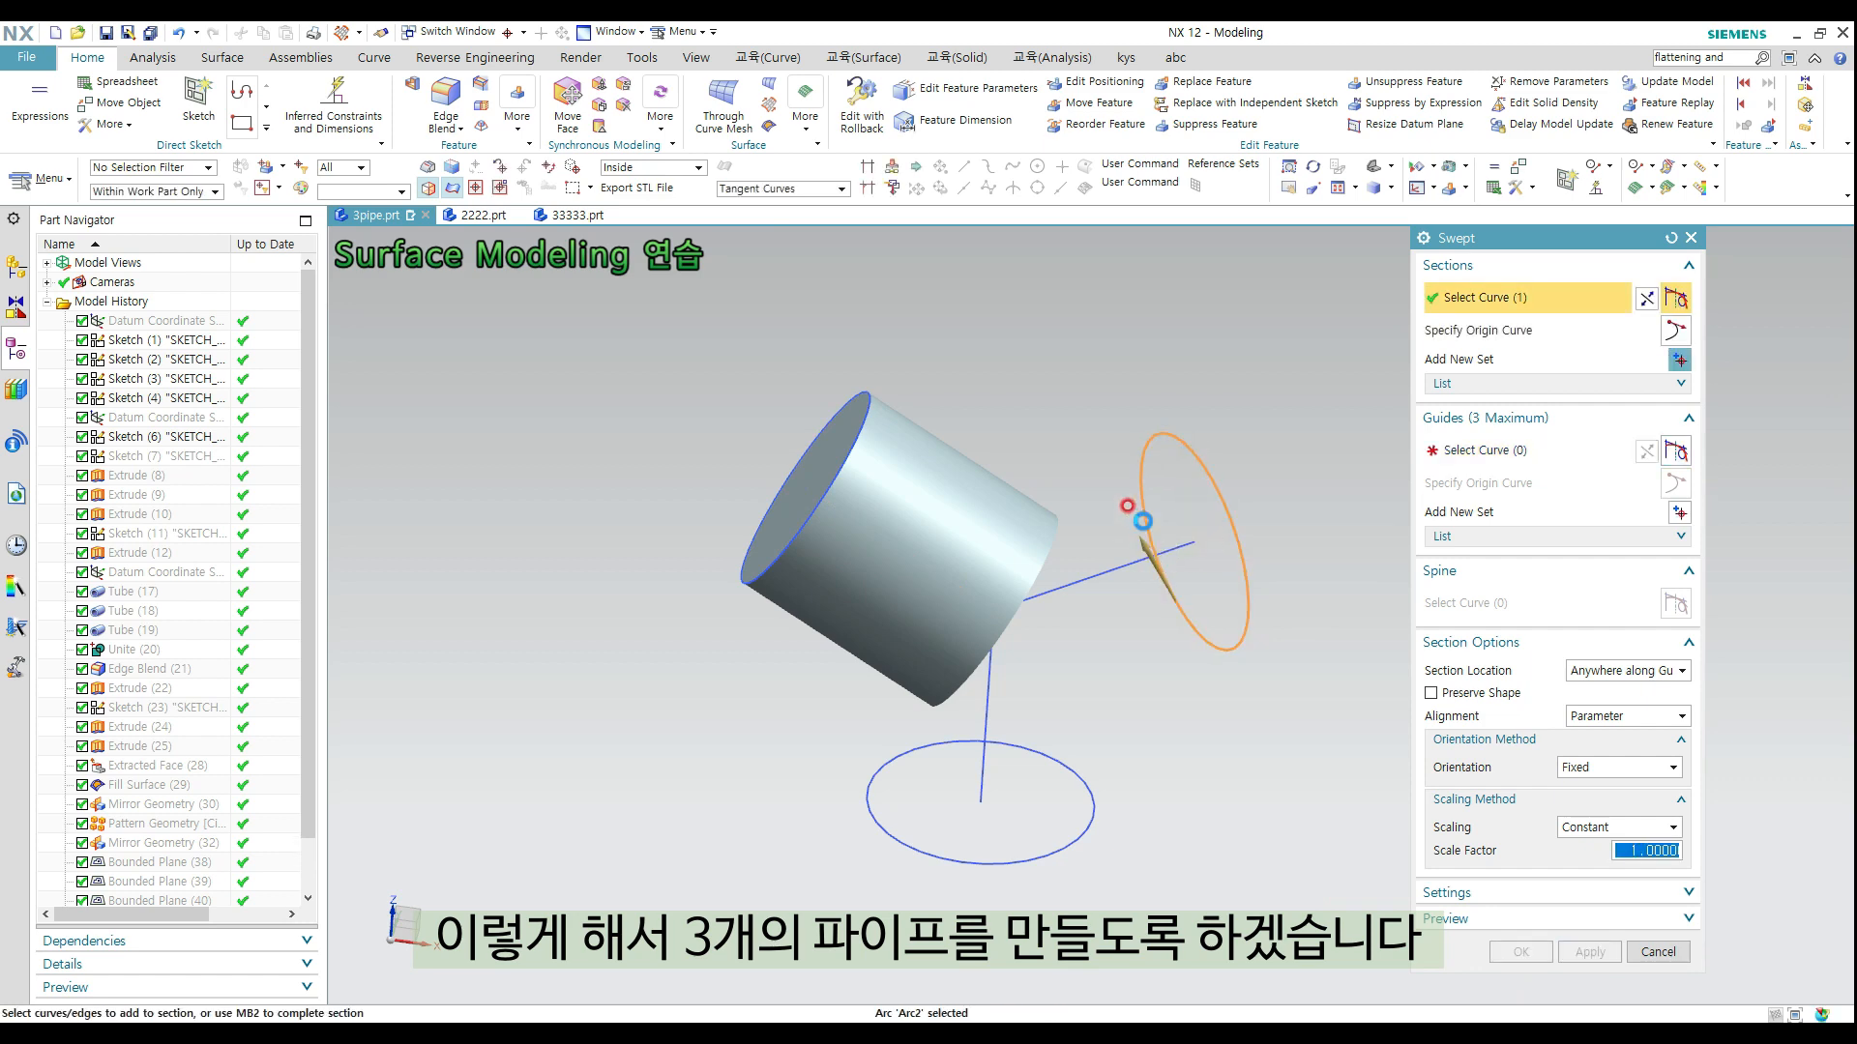
{"action": "middle_click", "coordinate": [1122, 559]}
{"action": "left_click", "coordinate": [1156, 555]}
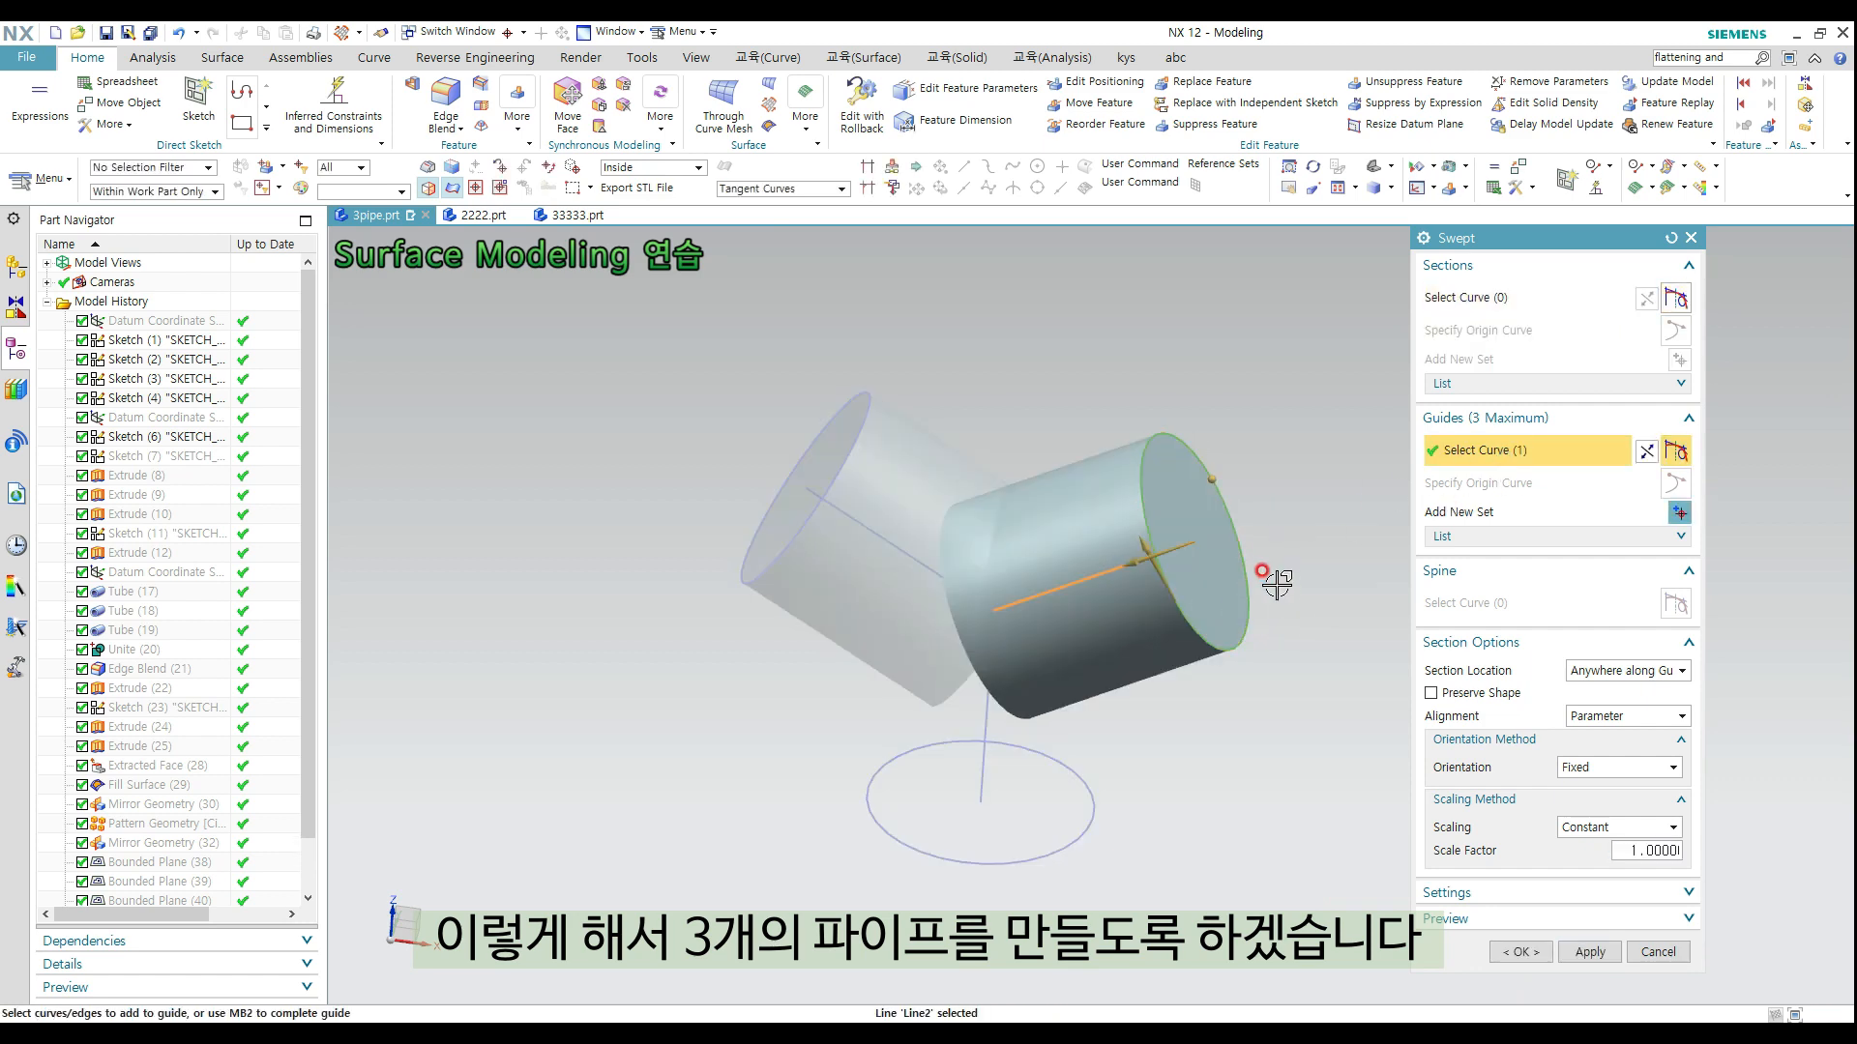
{"action": "middle_click_drag", "start_coordinate": [1242, 613], "coordinate": [1235, 535]}
{"action": "left_click", "coordinate": [1594, 950]}
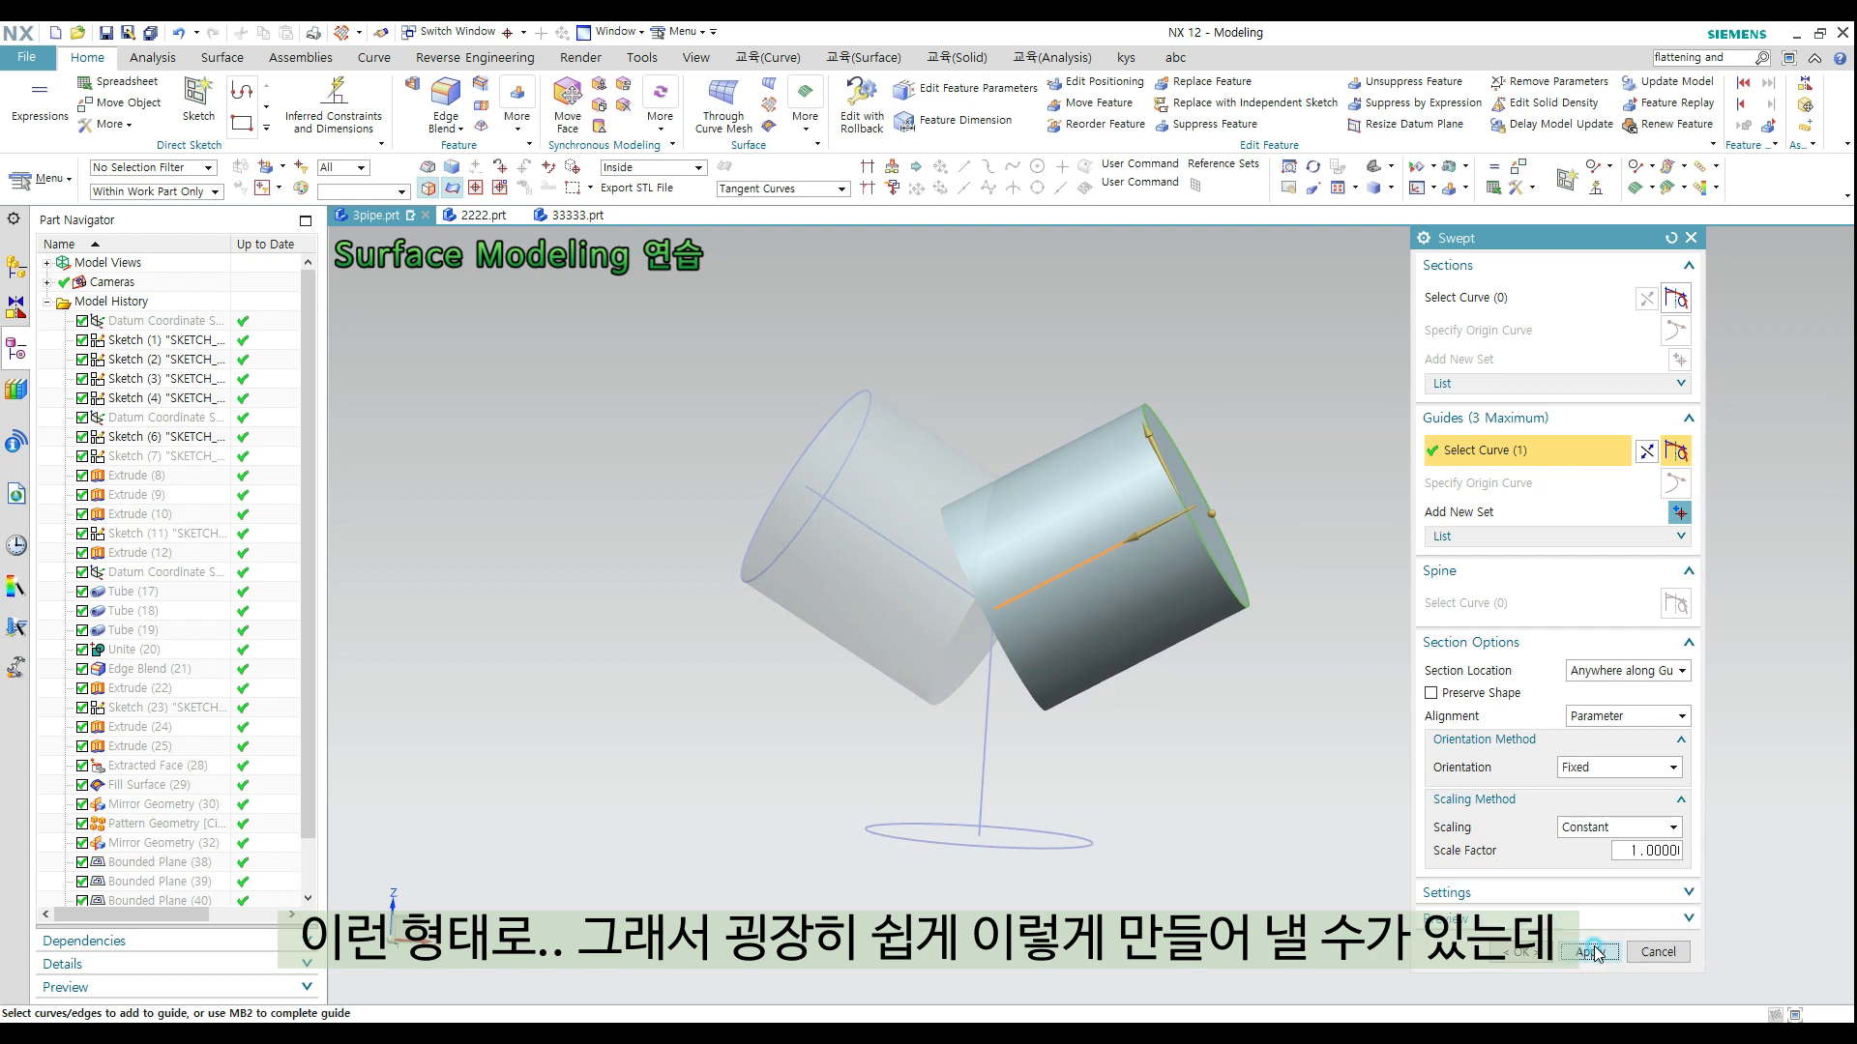
Create the third Swept solid from the lower circle along the vertical centre line and finish the Swept command
{"action": "left_click", "coordinate": [1016, 828]}
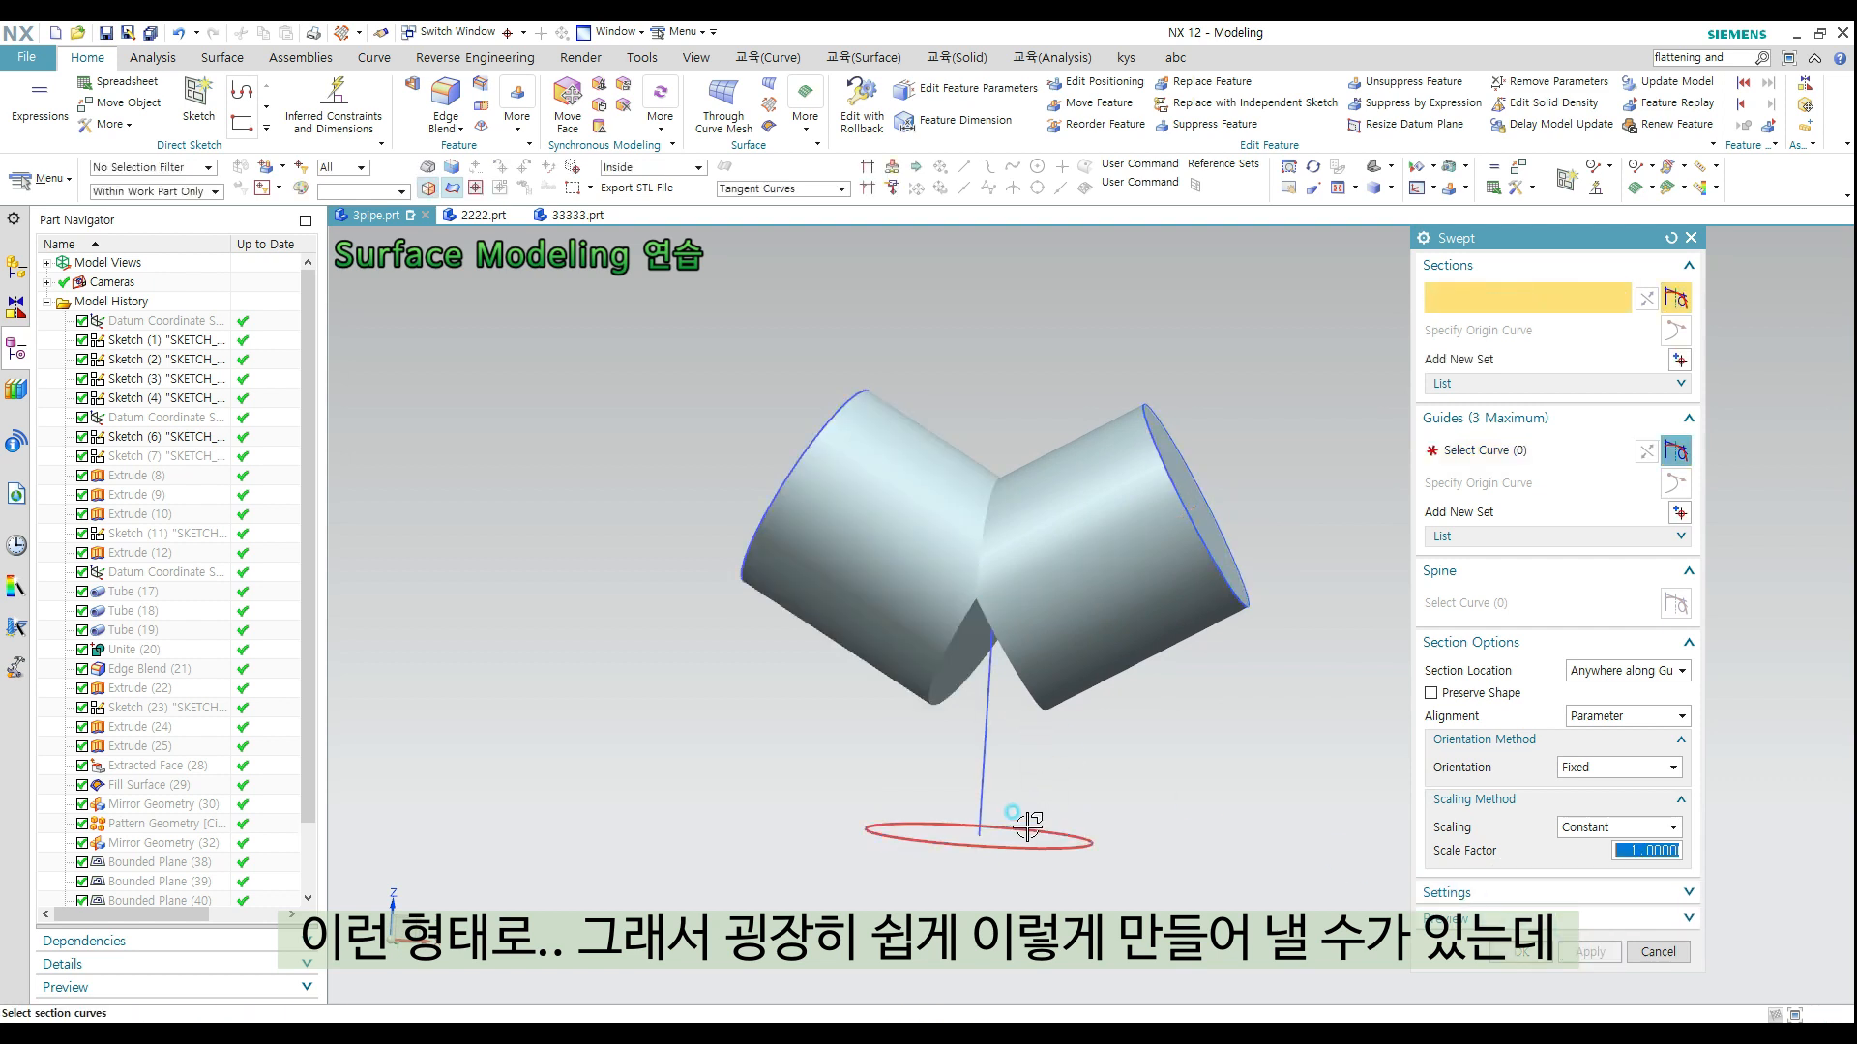
{"action": "middle_click", "coordinate": [1065, 740]}
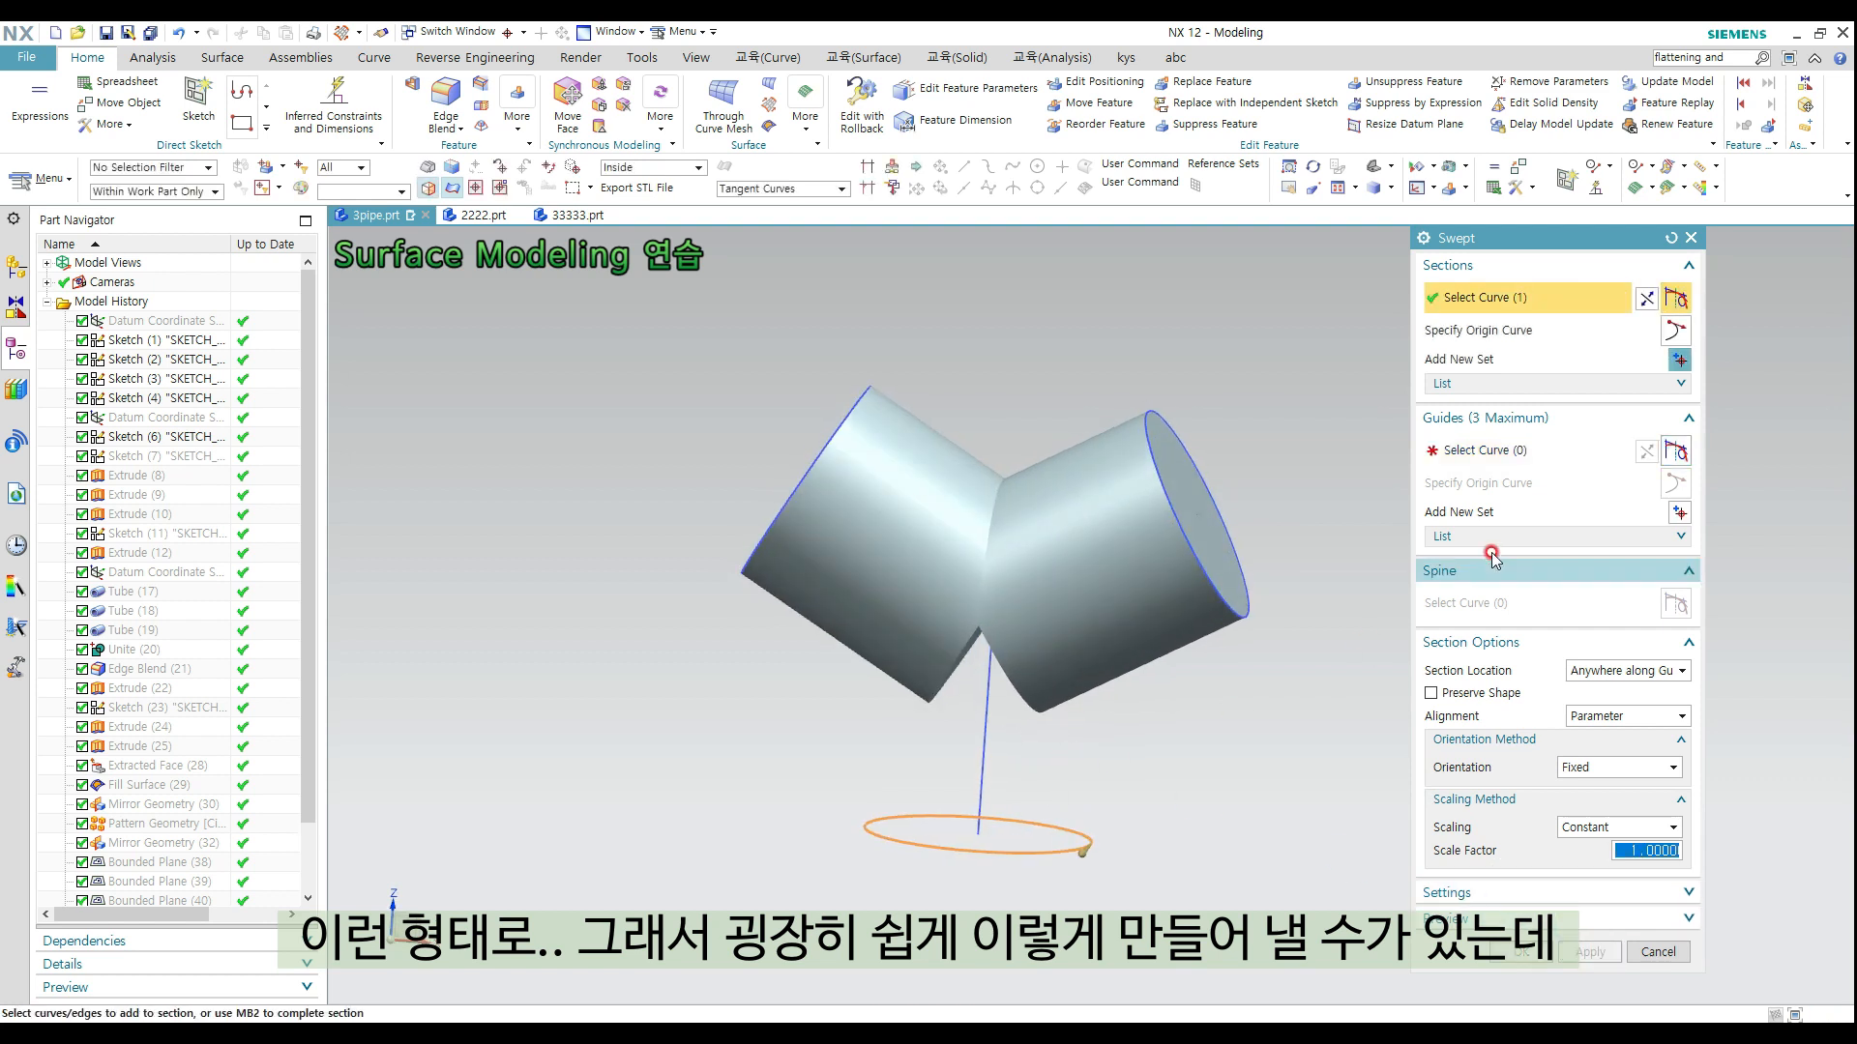
{"action": "left_click", "coordinate": [994, 725]}
{"action": "middle_click", "coordinate": [1206, 787]}
{"action": "middle_click_drag", "start_coordinate": [1206, 787], "coordinate": [1243, 679]}
Unite the three swept pipes into one body, with the upper-left pipe as target and the other two as tools
{"action": "key", "text": "u"}
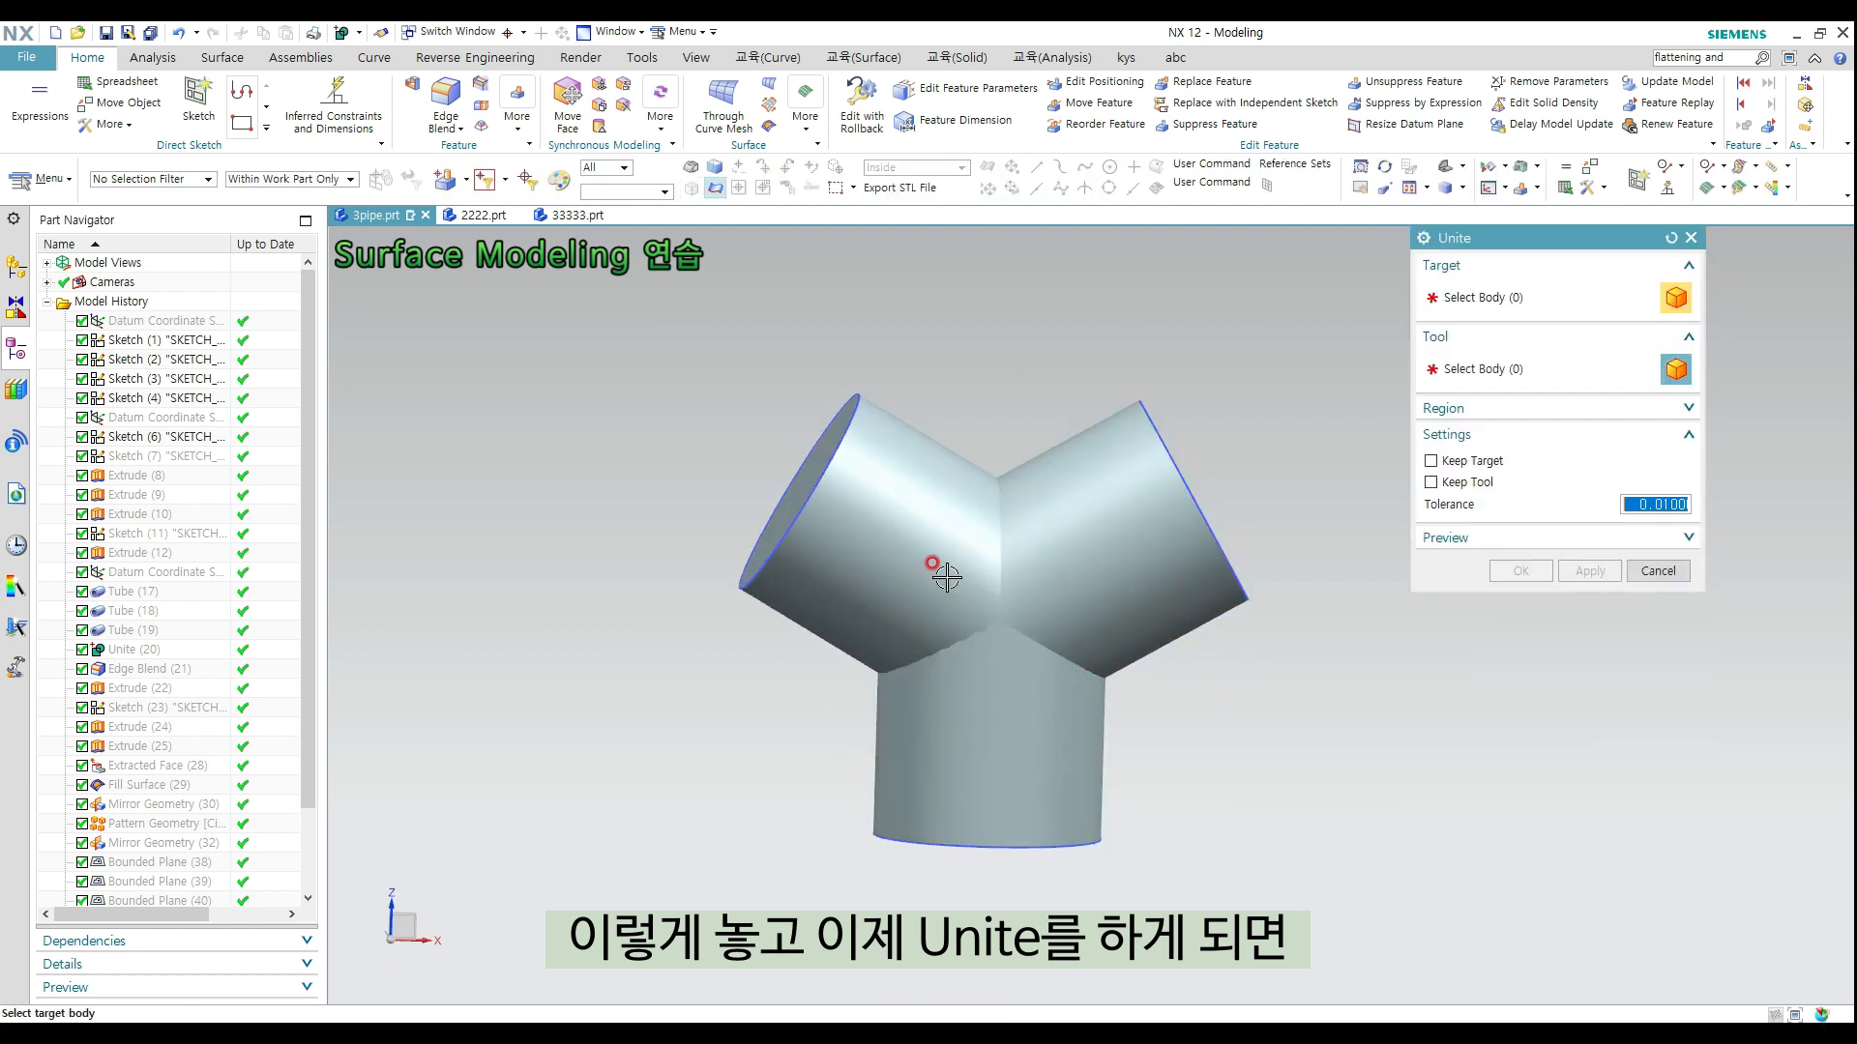
{"action": "left_click", "coordinate": [947, 578]}
{"action": "left_click_drag", "start_coordinate": [644, 302], "coordinate": [1434, 938]}
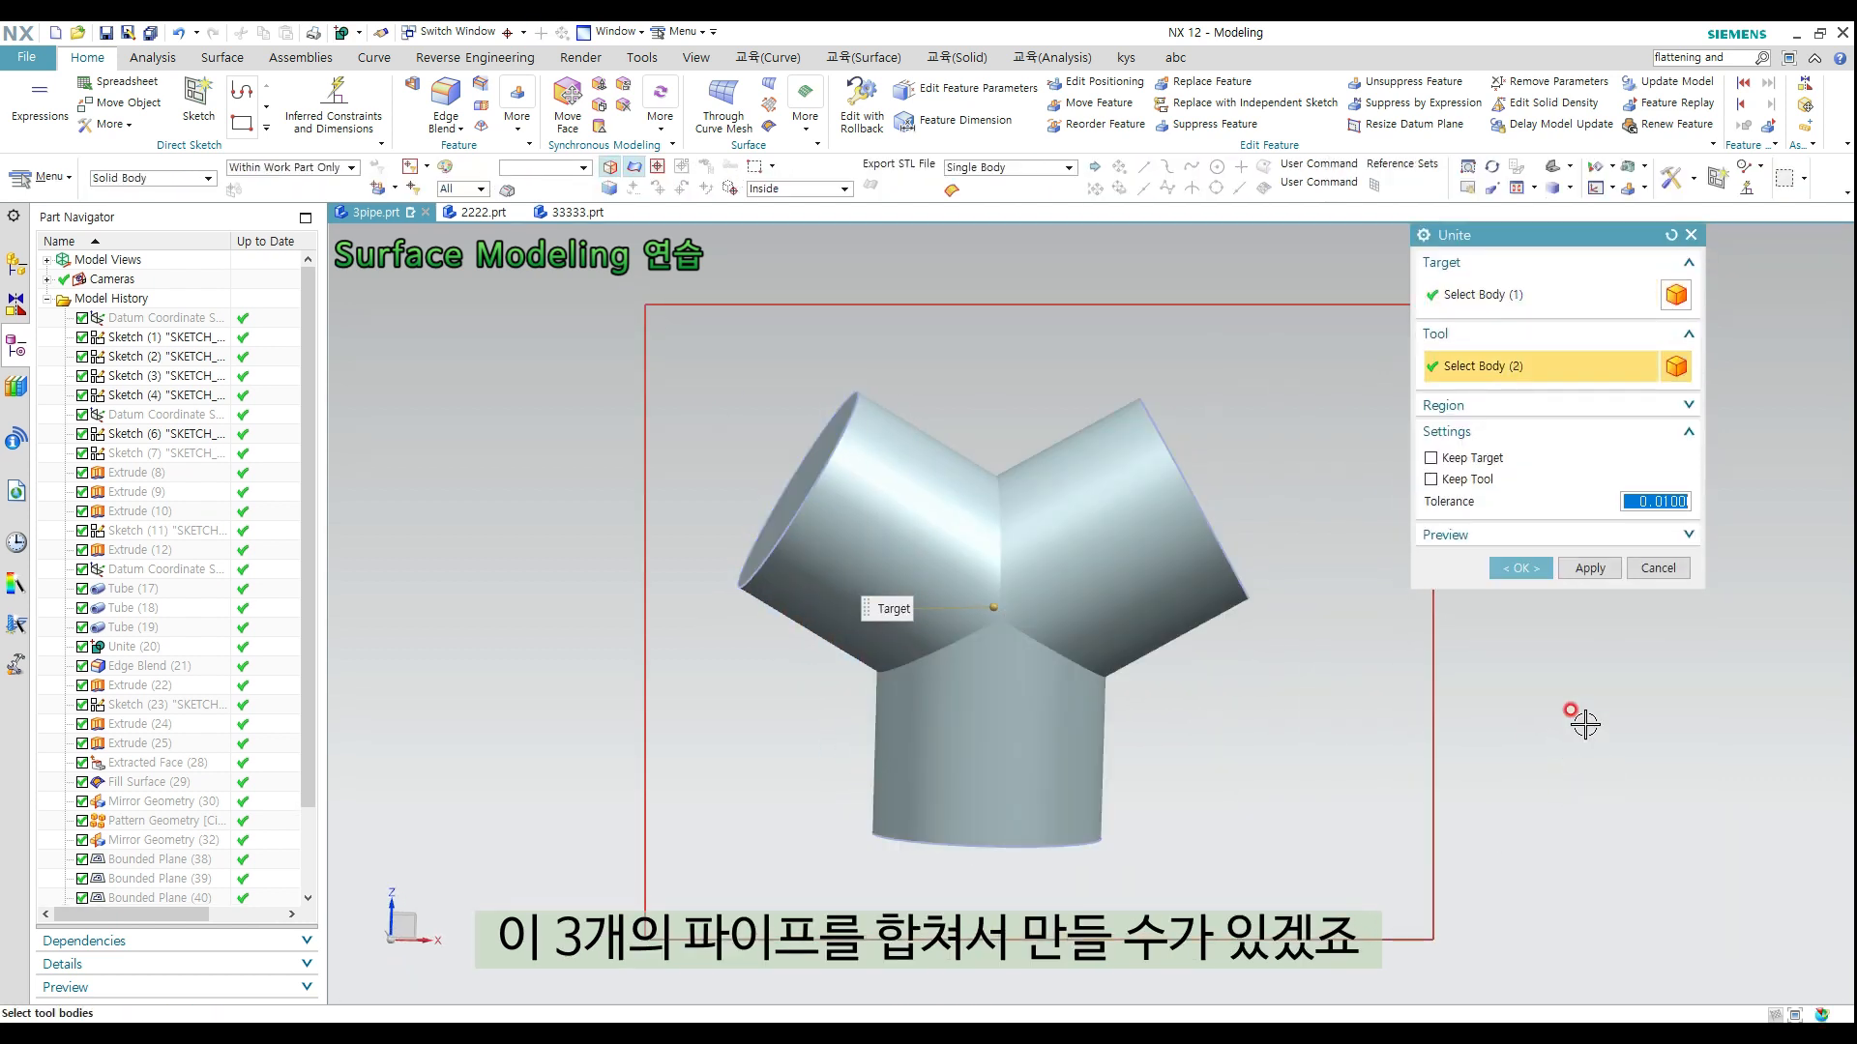
{"action": "left_click", "coordinate": [1520, 567]}
{"action": "middle_click_drag", "start_coordinate": [1471, 788], "coordinate": [1399, 773]}
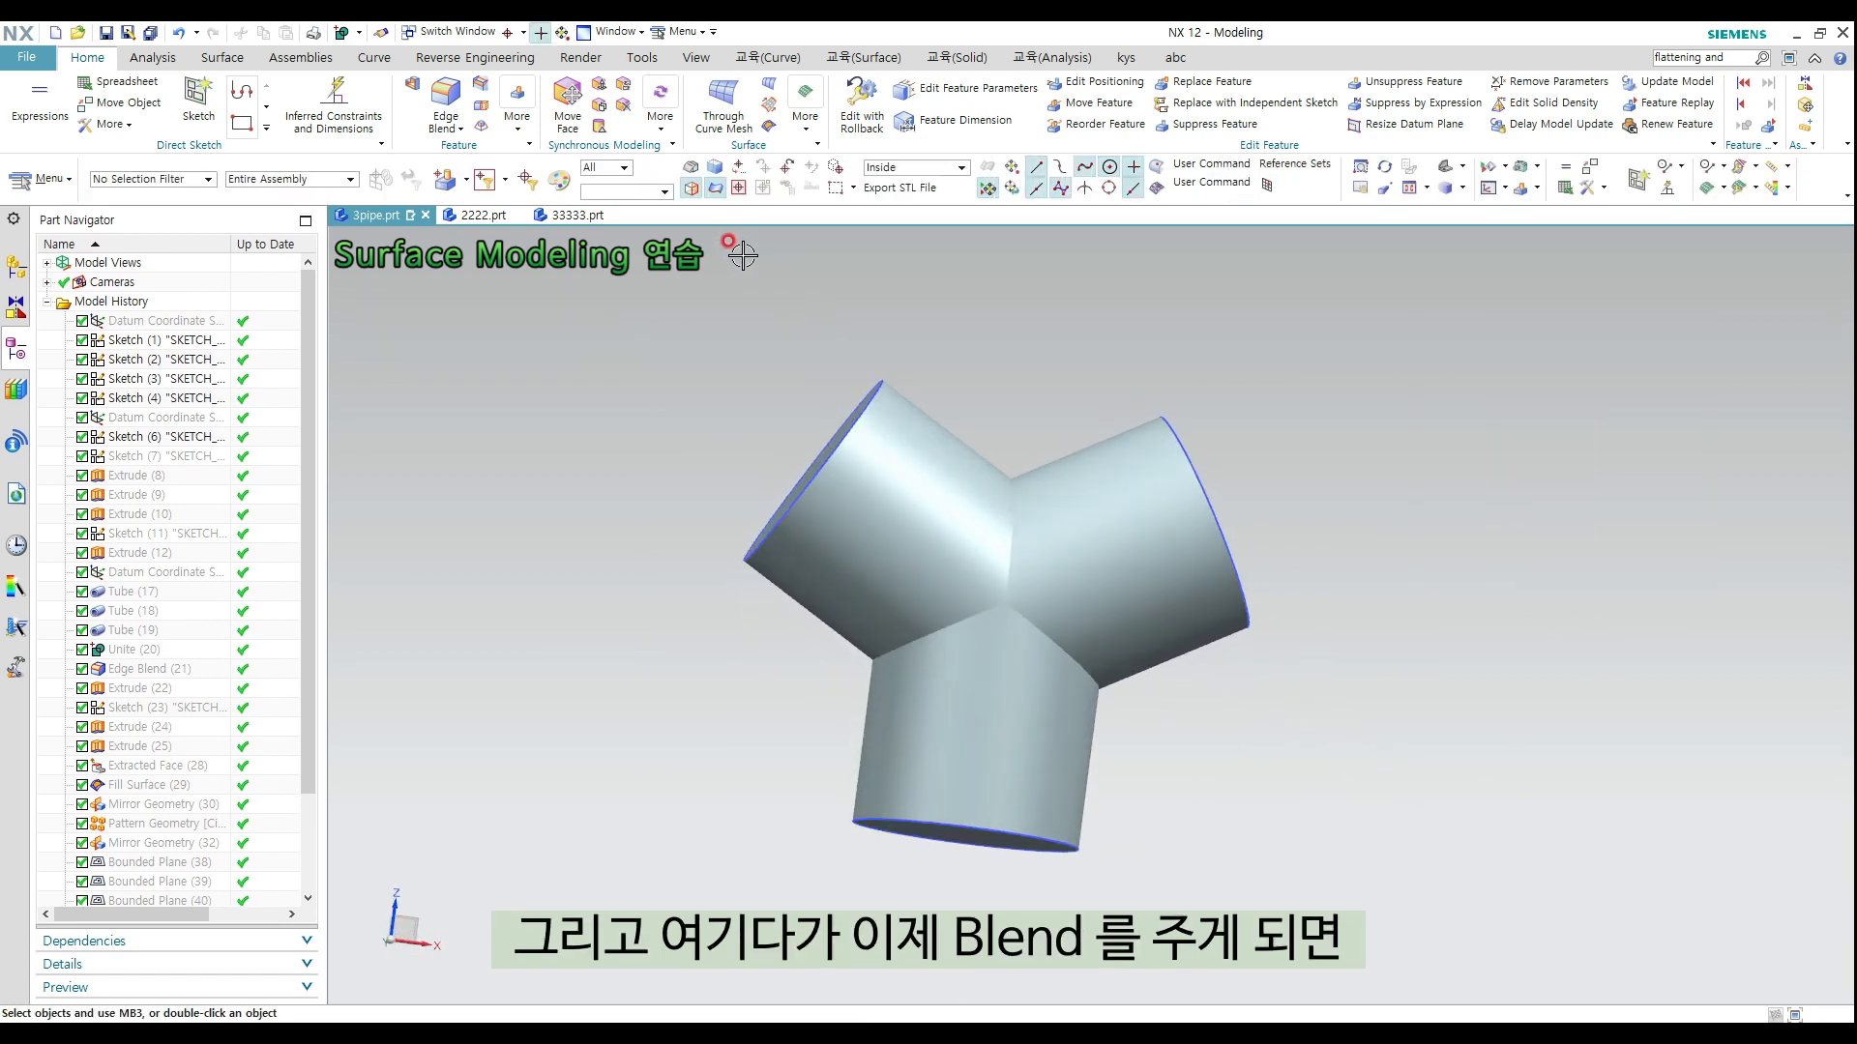
Apply a 10 mm G1 (Tangent) circular Edge Blend to the three intersection edges between the pipes
{"action": "left_click", "coordinate": [446, 99]}
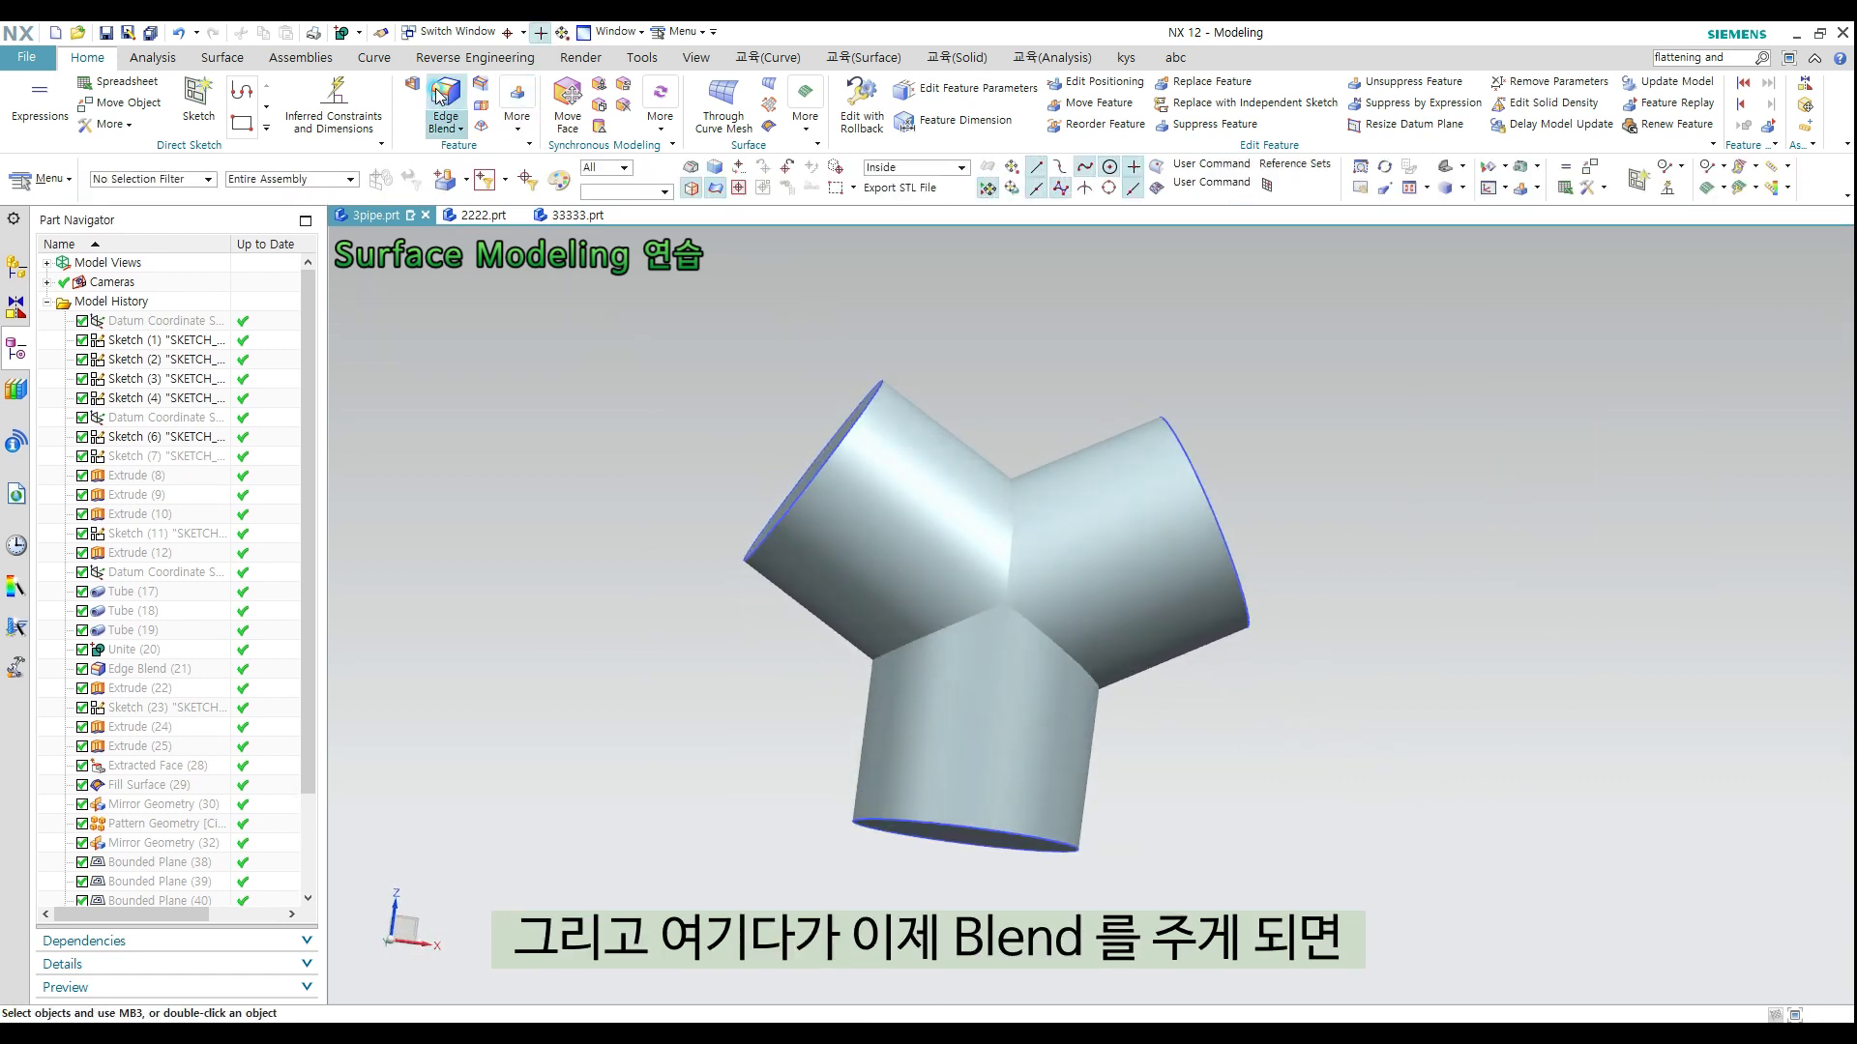
{"action": "left_click", "coordinate": [942, 626]}
{"action": "key", "text": "Return"}
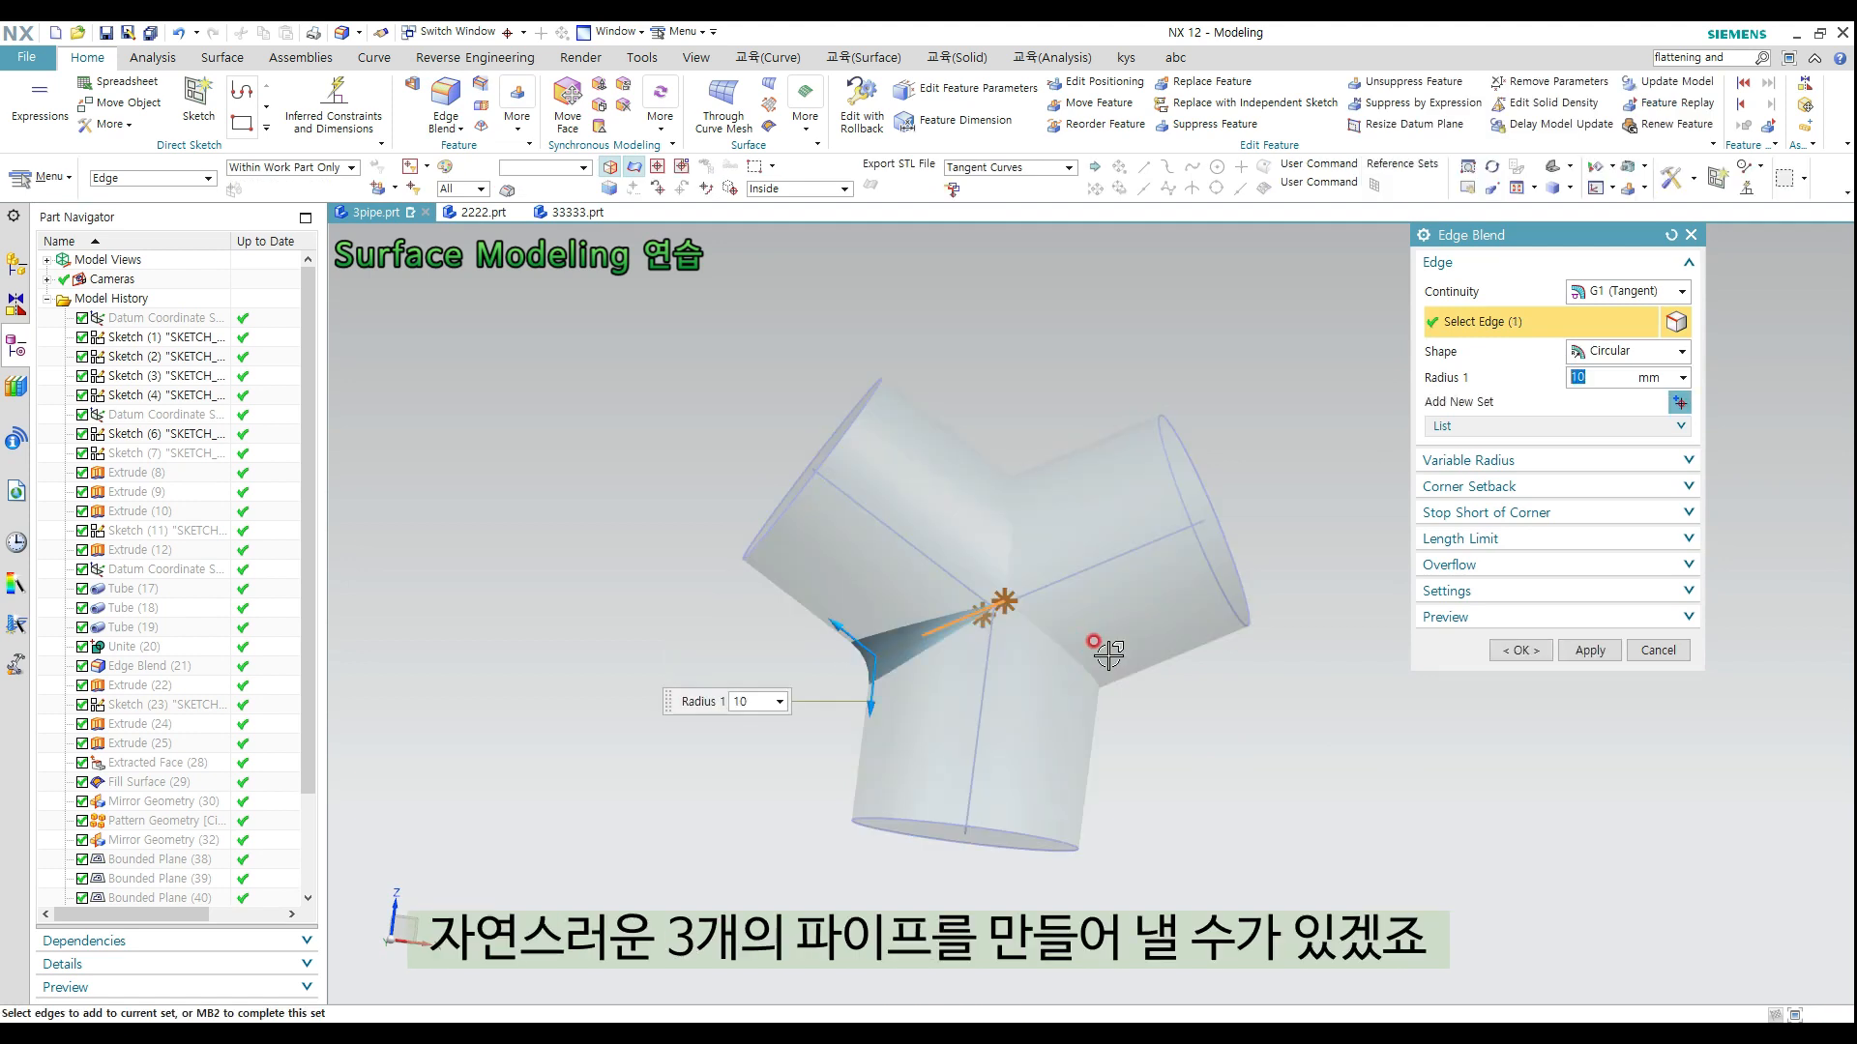
{"action": "left_click", "coordinate": [986, 508]}
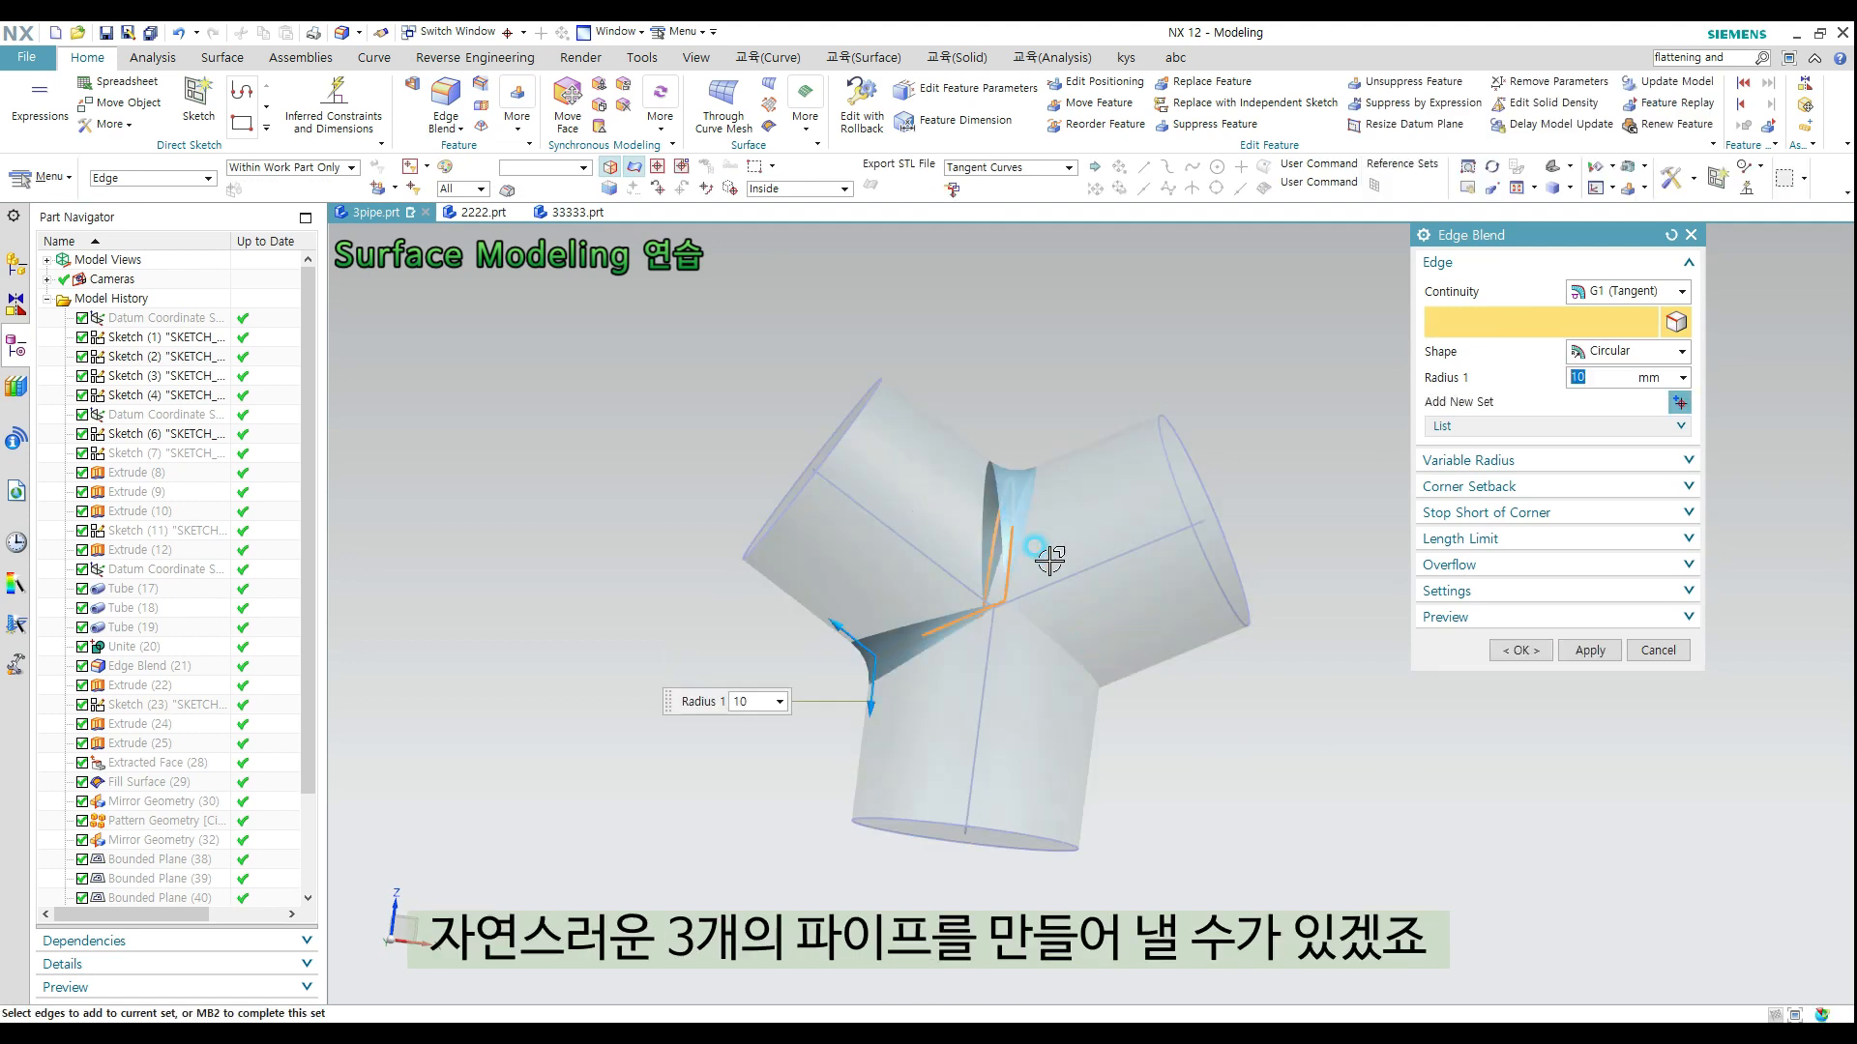
{"action": "left_click", "coordinate": [1076, 652]}
{"action": "left_click", "coordinate": [1521, 650]}
{"action": "mouse_move", "coordinate": [1244, 539]}
{"action": "middle_mouse_down"}
{"action": "mouse_move", "coordinate": [1199, 527]}
{"action": "mouse_move", "coordinate": [1253, 549]}
{"action": "mouse_move", "coordinate": [1310, 388]}
{"action": "middle_mouse_up"}
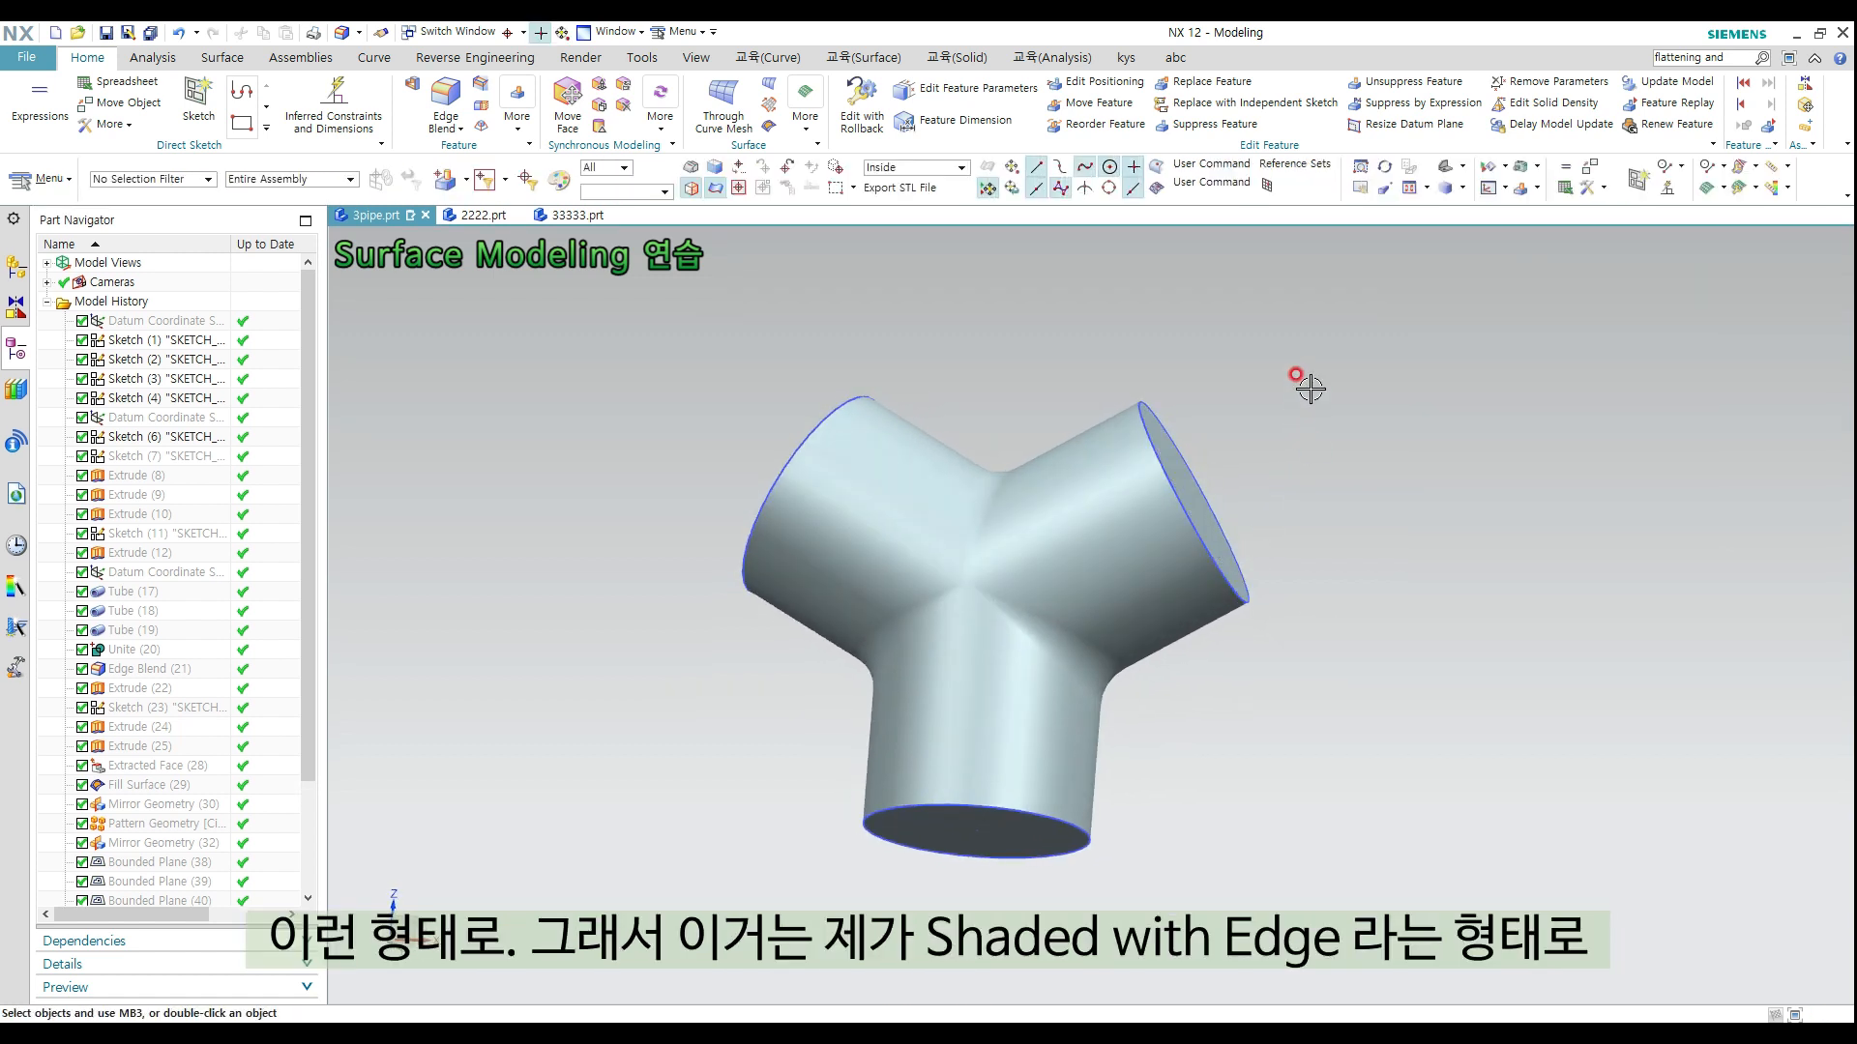
Display the model as Shaded with Edges and inspect the blend boundaries from several sides
{"action": "left_click", "coordinate": [1469, 191]}
{"action": "left_click", "coordinate": [1507, 203]}
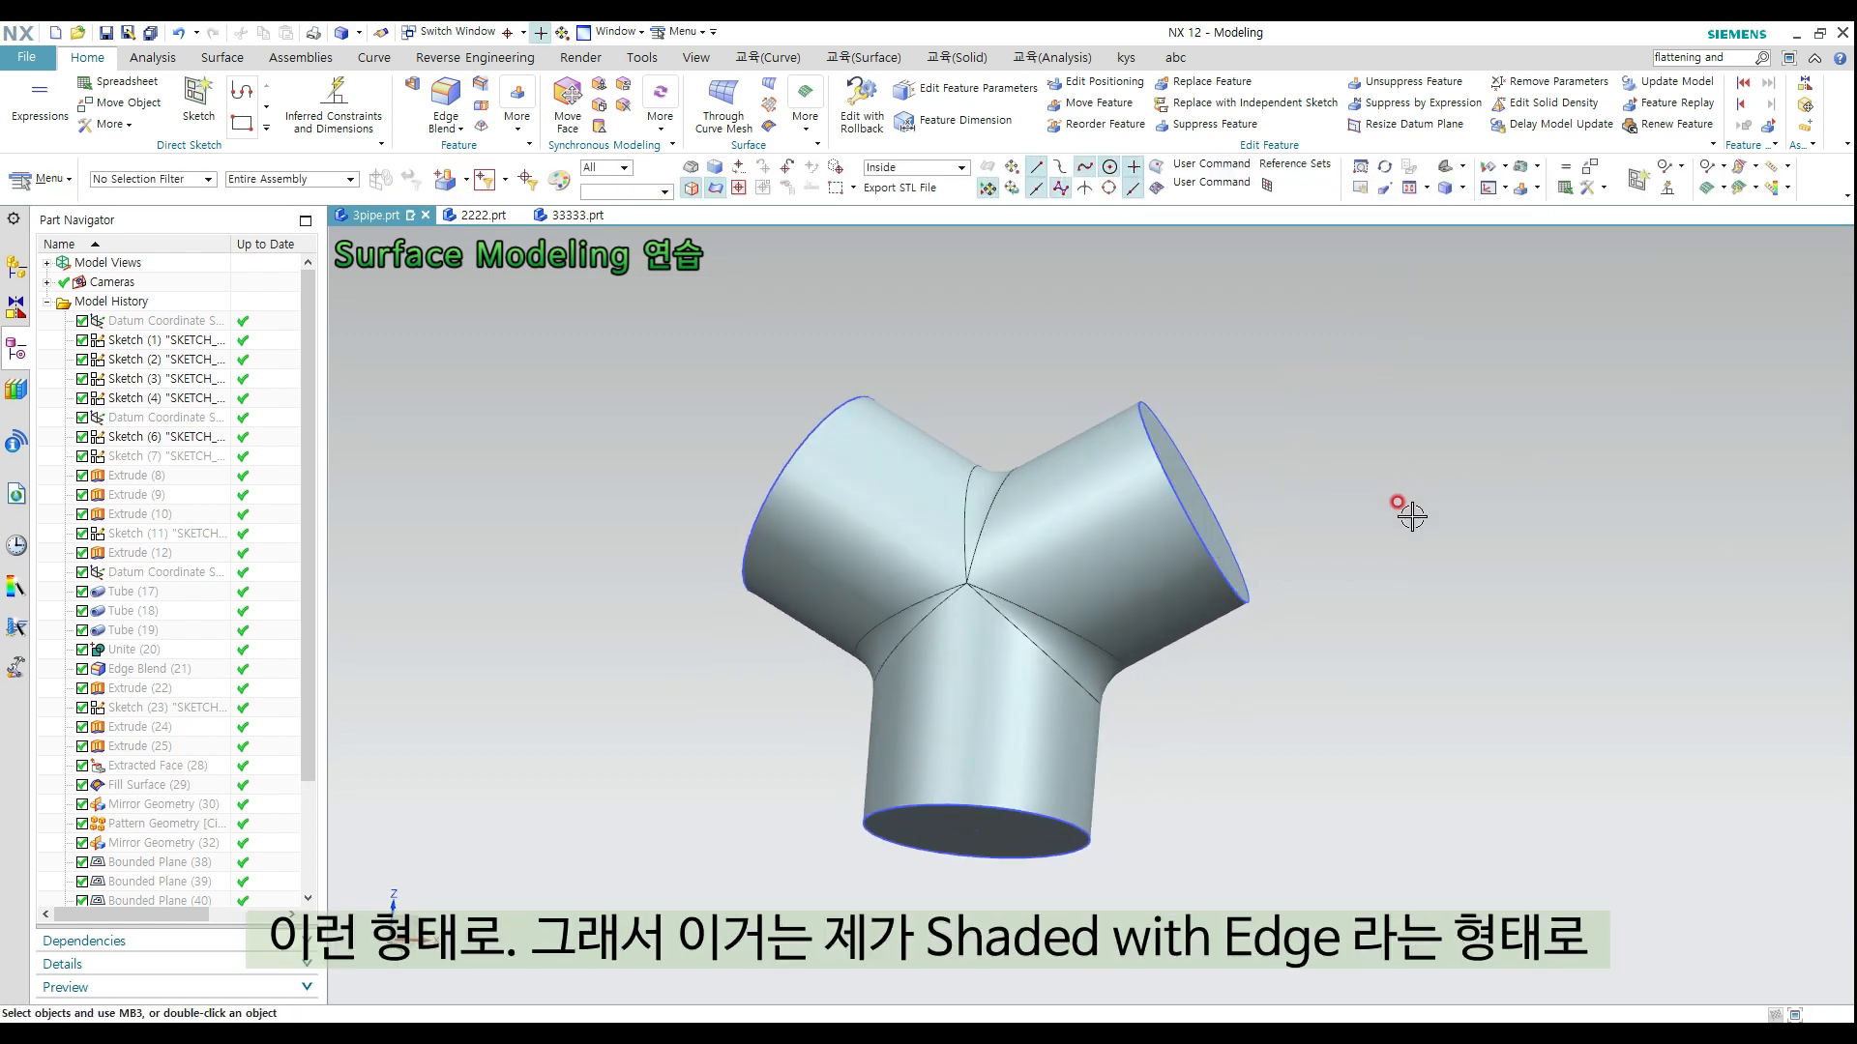
{"action": "middle_click_drag", "start_coordinate": [1411, 516], "coordinate": [1280, 605]}
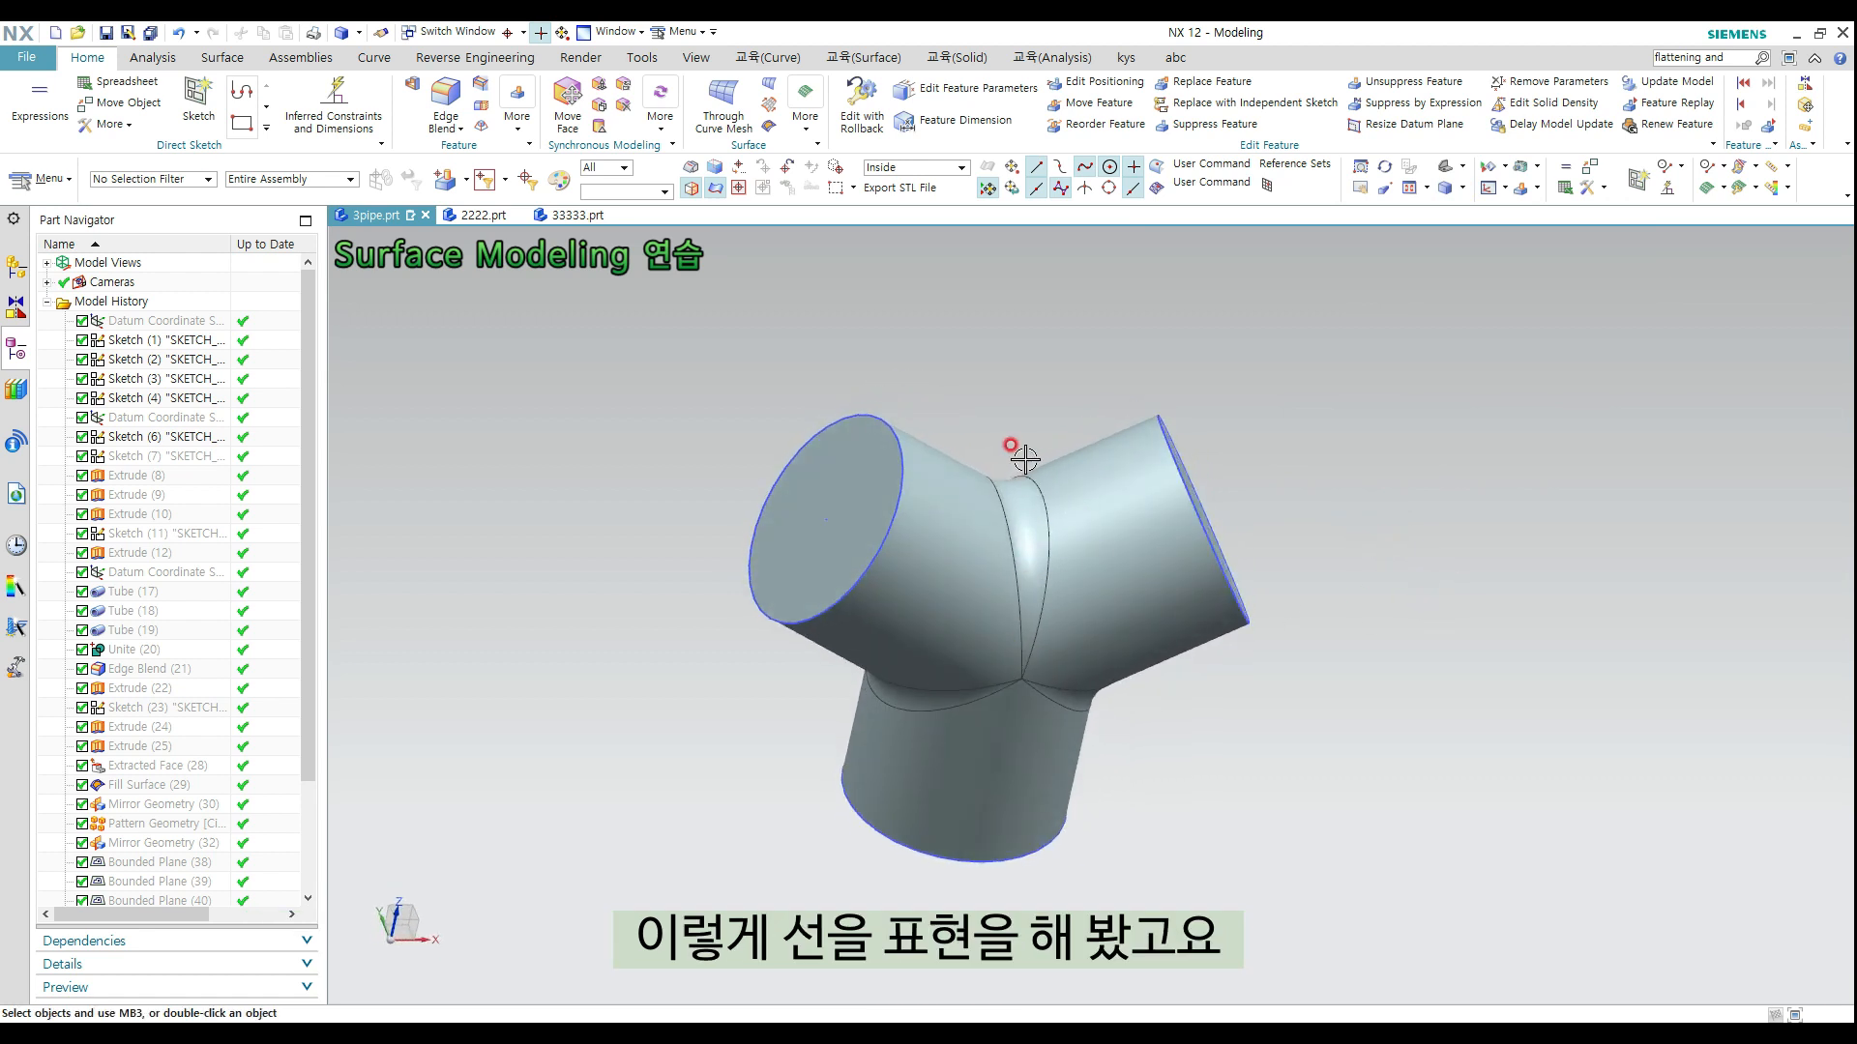
{"action": "middle_click_drag", "start_coordinate": [1025, 460], "coordinate": [1152, 386]}
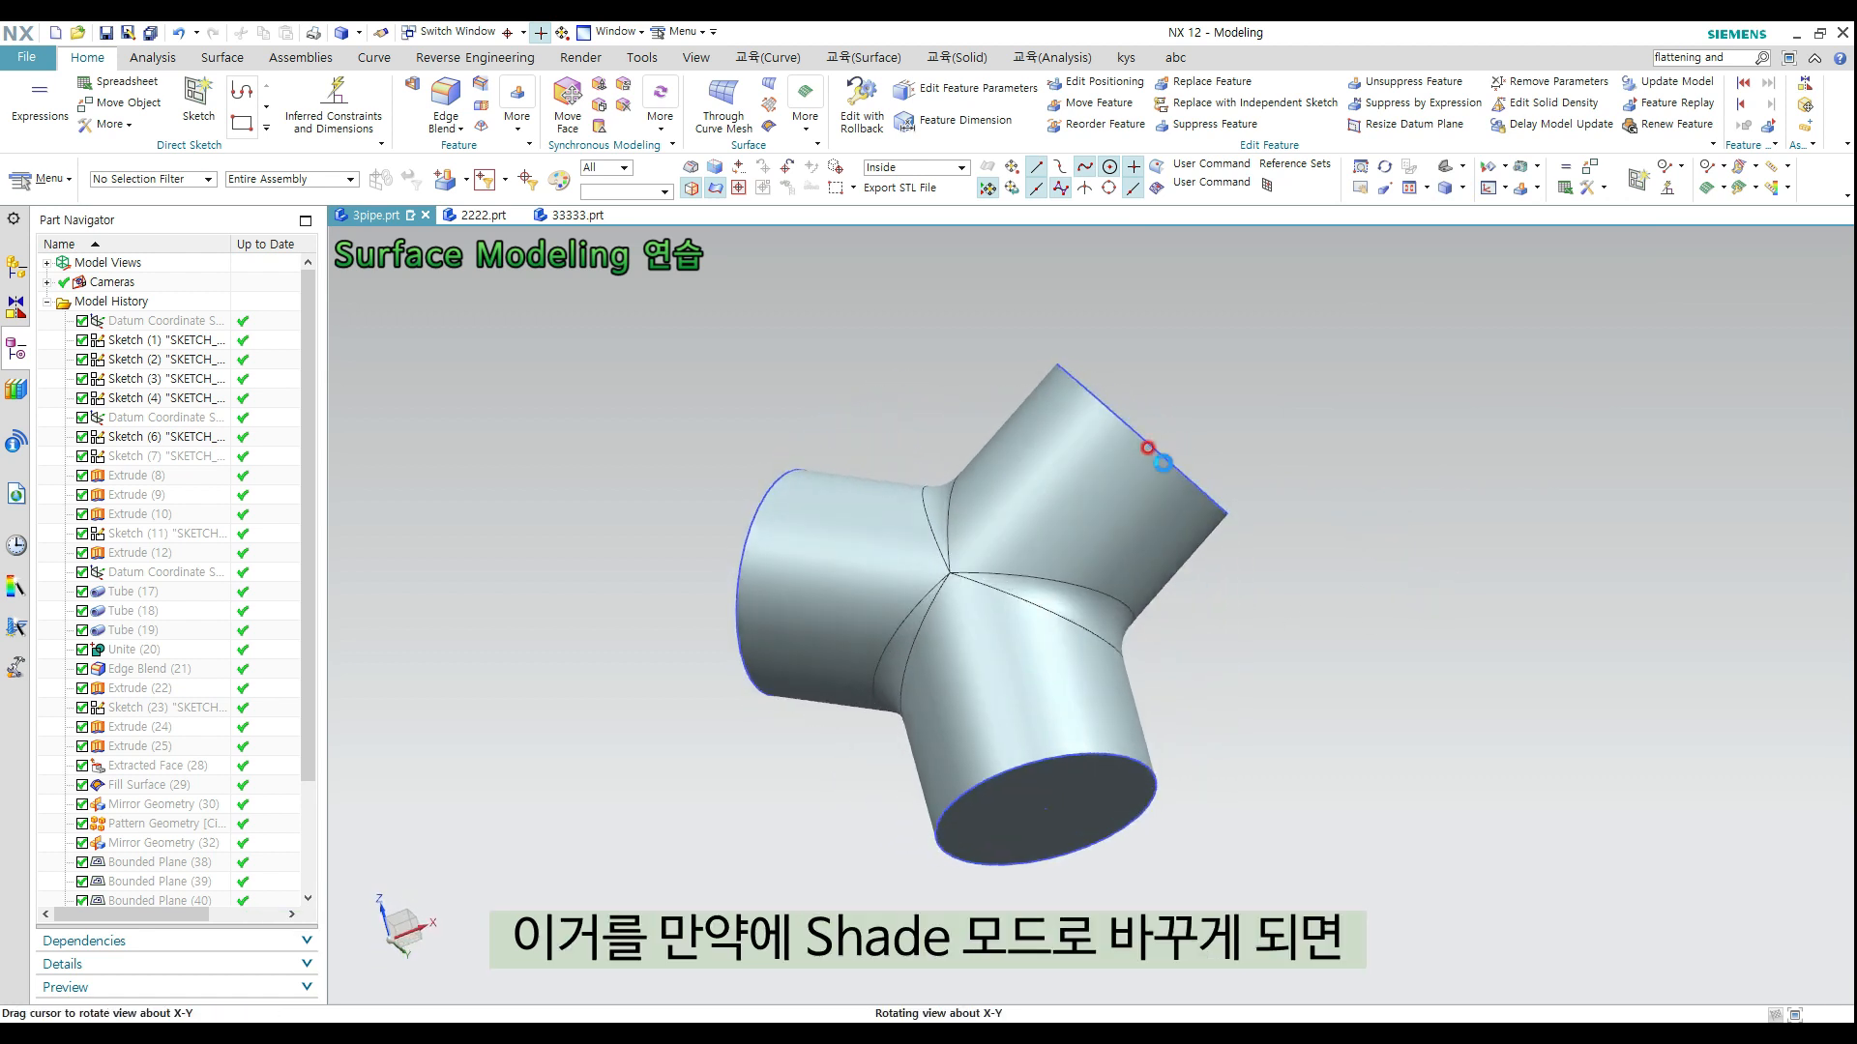
Set the display to Shaded and inspect the smoothness of the blended pipe junction
{"action": "left_click", "coordinate": [1464, 190]}
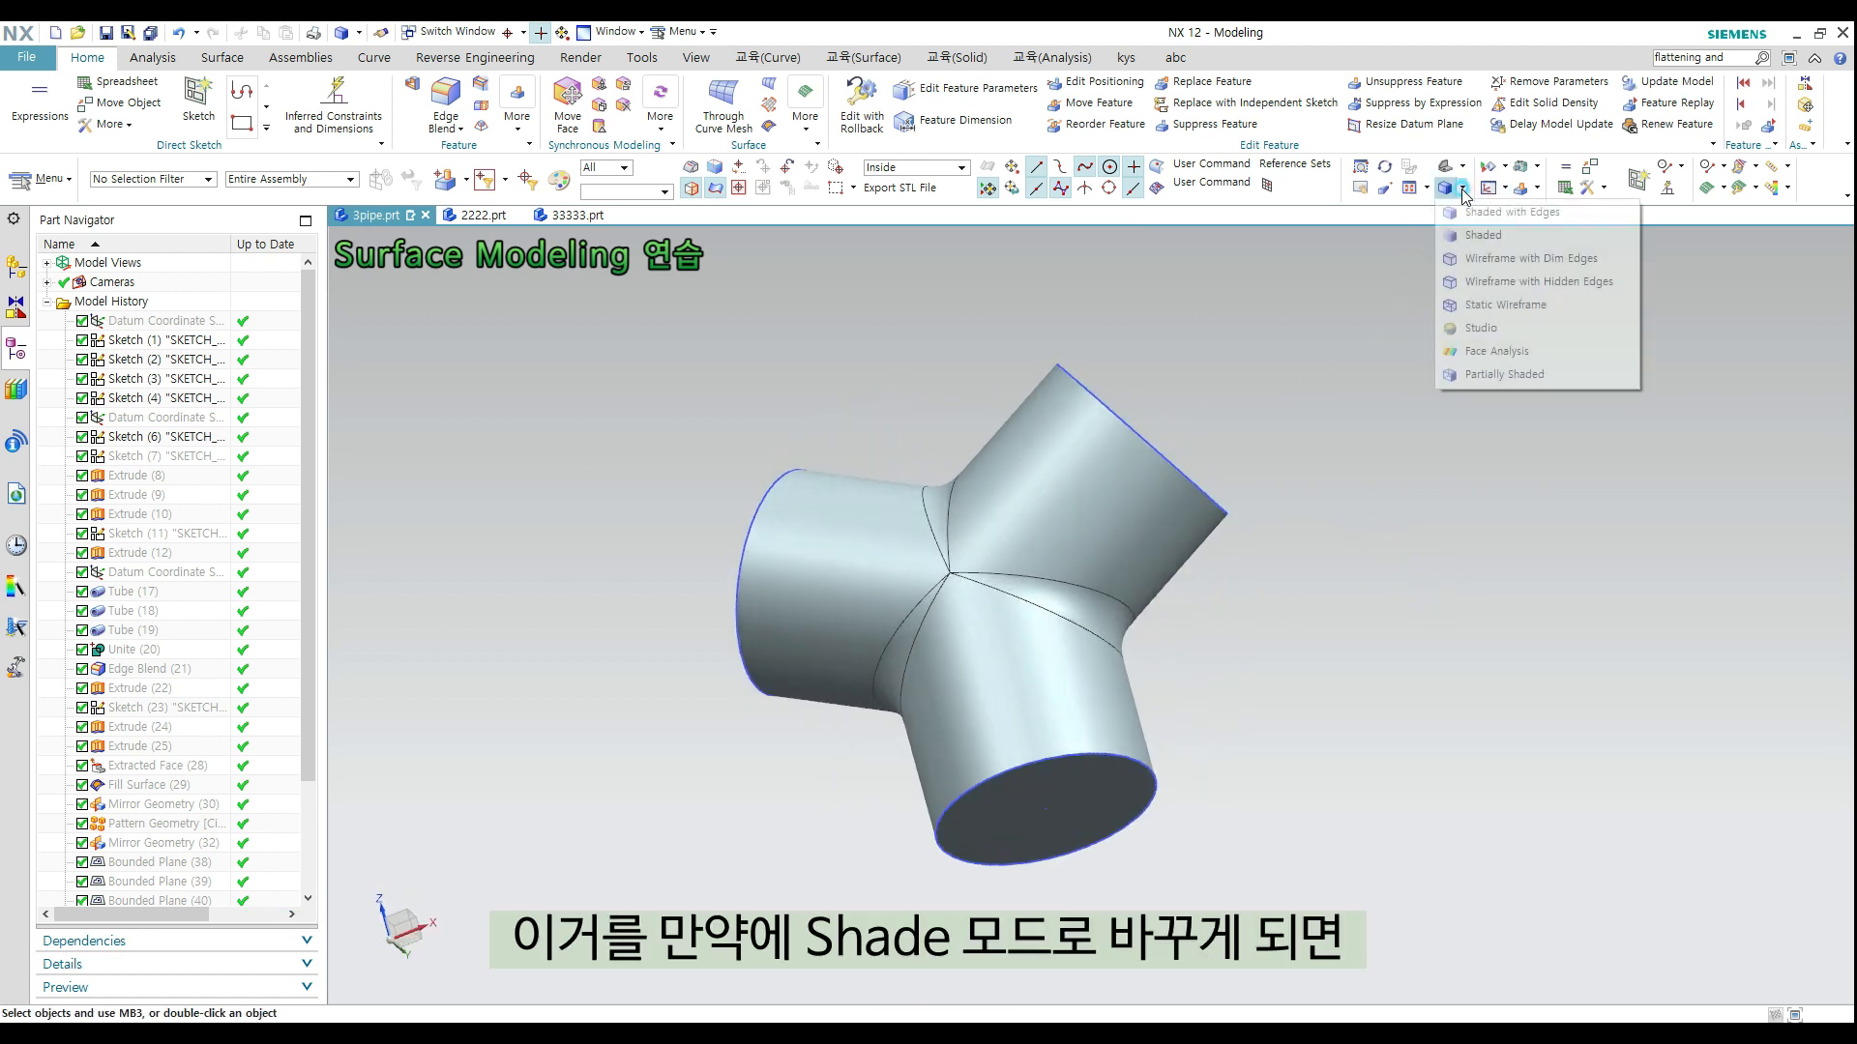
{"action": "left_click", "coordinate": [1499, 236]}
{"action": "mouse_move", "coordinate": [1262, 432]}
{"action": "middle_mouse_down"}
{"action": "mouse_move", "coordinate": [1289, 427]}
{"action": "mouse_move", "coordinate": [1297, 484]}
{"action": "mouse_move", "coordinate": [1246, 490]}
{"action": "mouse_move", "coordinate": [1219, 452]}
{"action": "mouse_move", "coordinate": [1149, 487]}
{"action": "mouse_move", "coordinate": [1209, 513]}
{"action": "mouse_move", "coordinate": [1305, 498]}
{"action": "mouse_move", "coordinate": [1354, 464]}
{"action": "mouse_move", "coordinate": [1078, 531]}
{"action": "middle_mouse_up"}
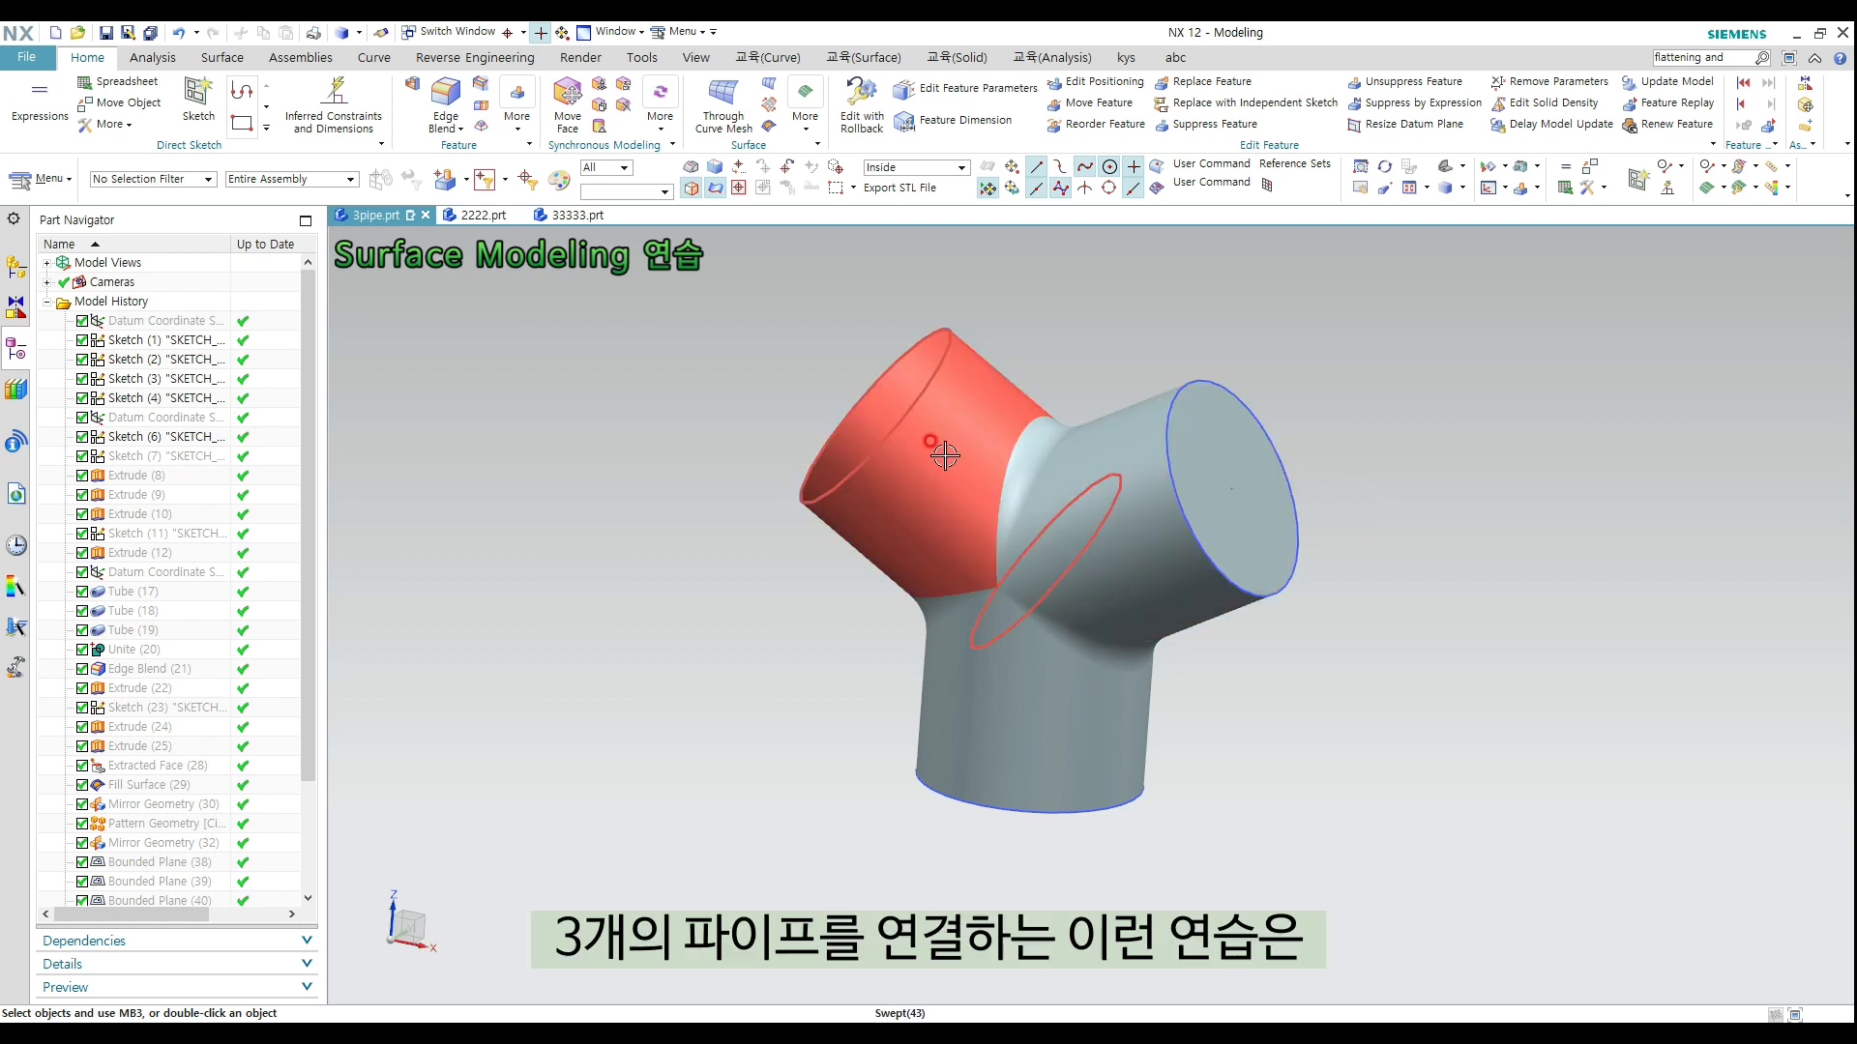
{"action": "middle_click_drag", "start_coordinate": [1204, 598], "coordinate": [1226, 548]}
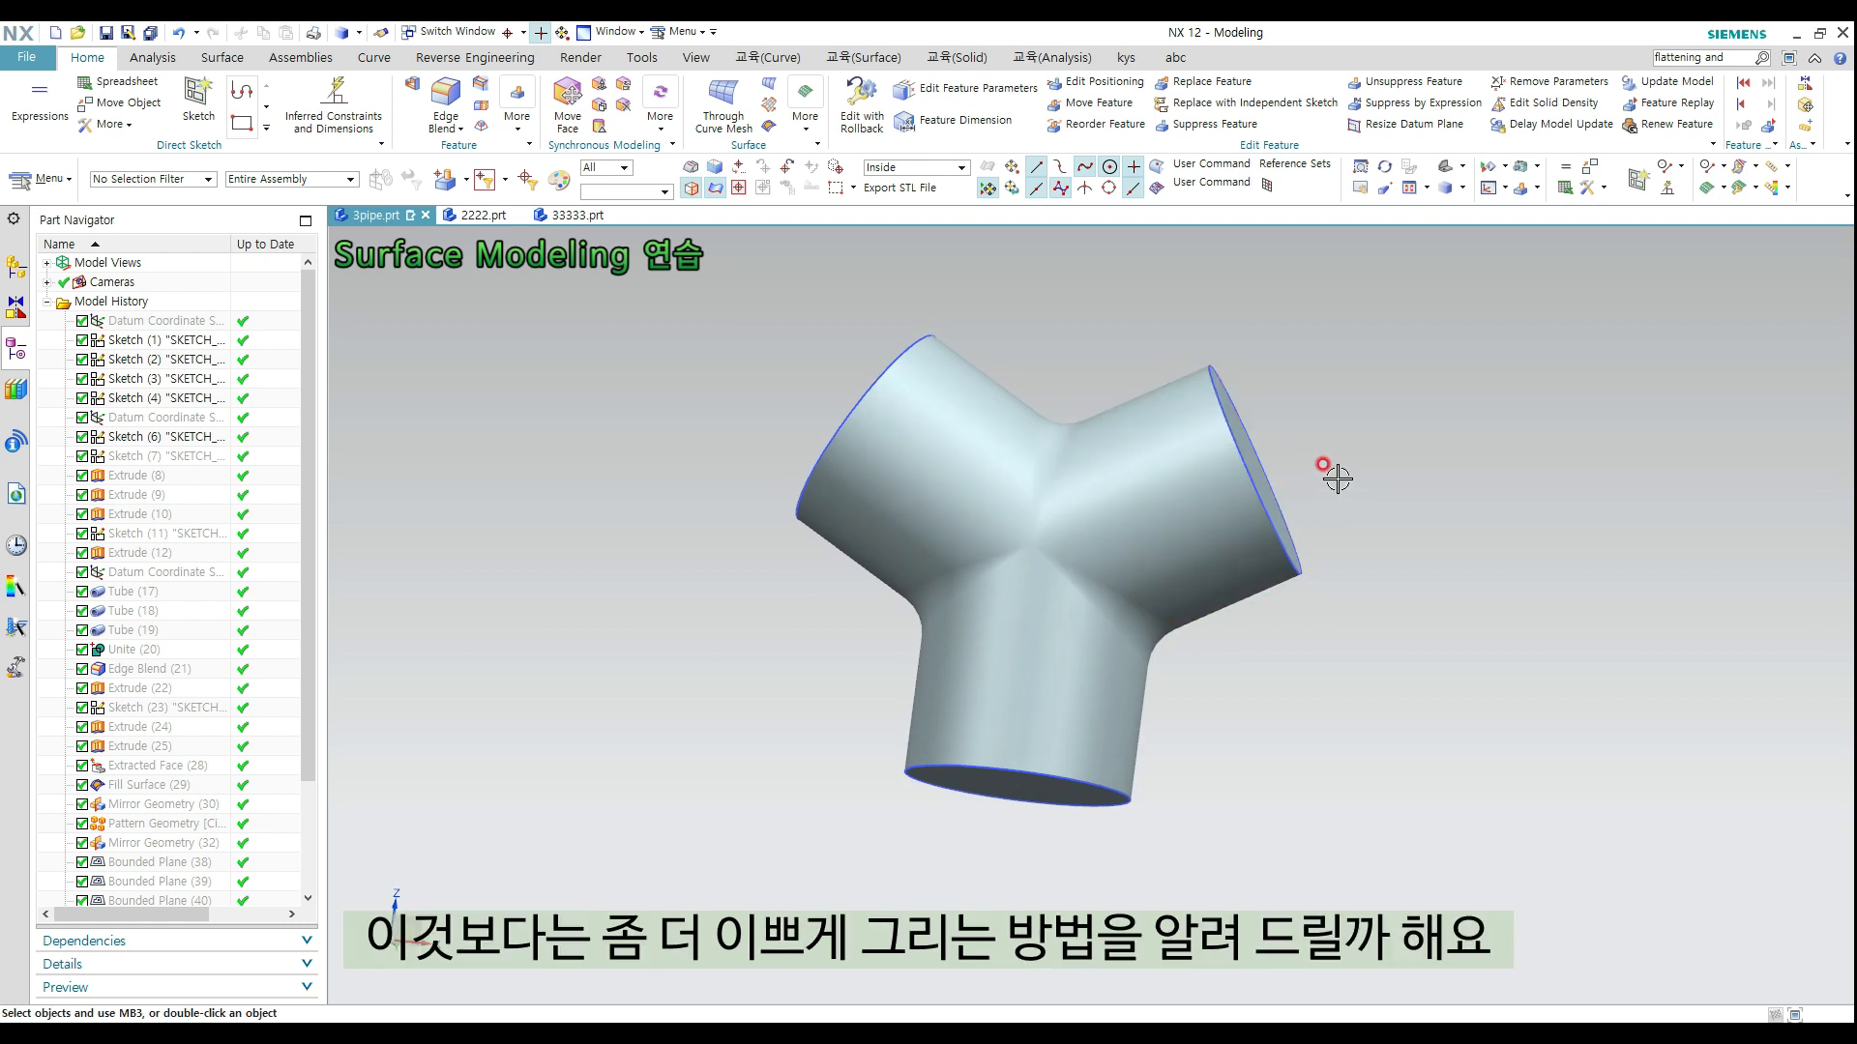
{"action": "middle_click_drag", "start_coordinate": [1282, 471], "coordinate": [1298, 505], "text": "shift"}
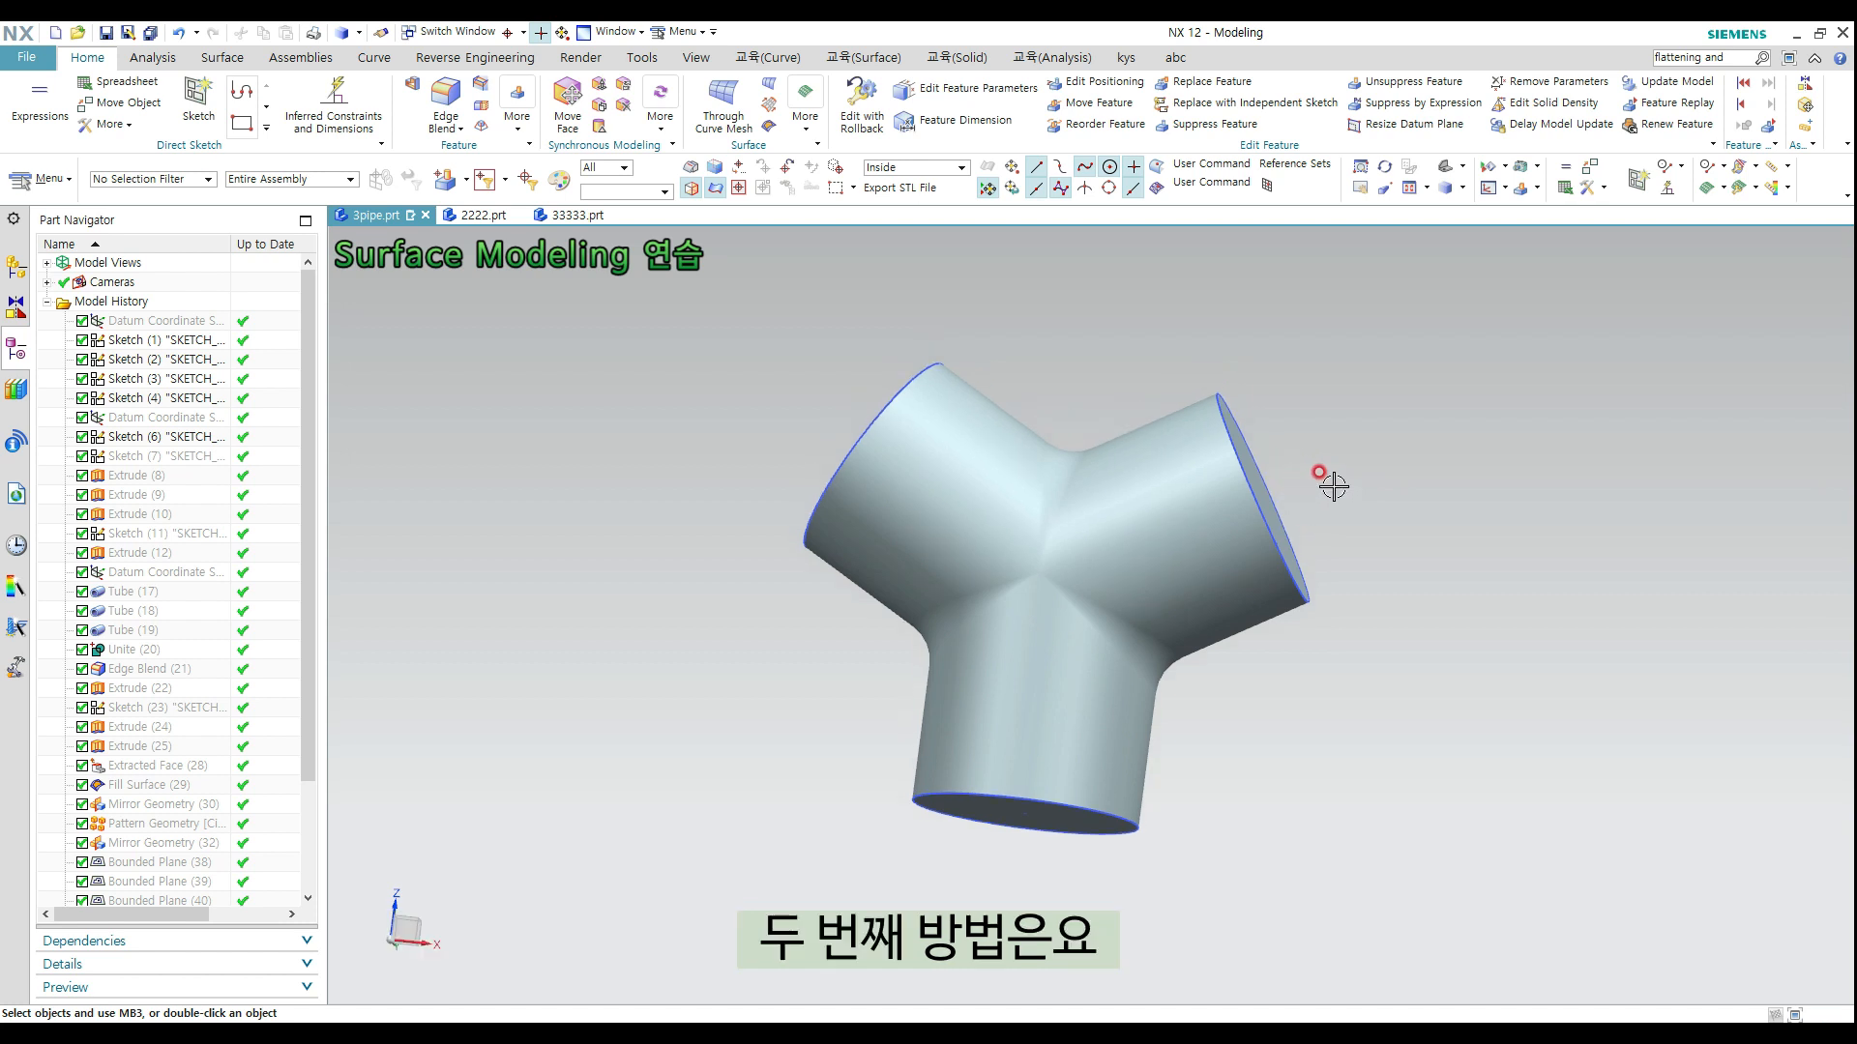
Switch to the part 2222.prt and view its prepared guide curves and circles
{"action": "left_click", "coordinate": [478, 215]}
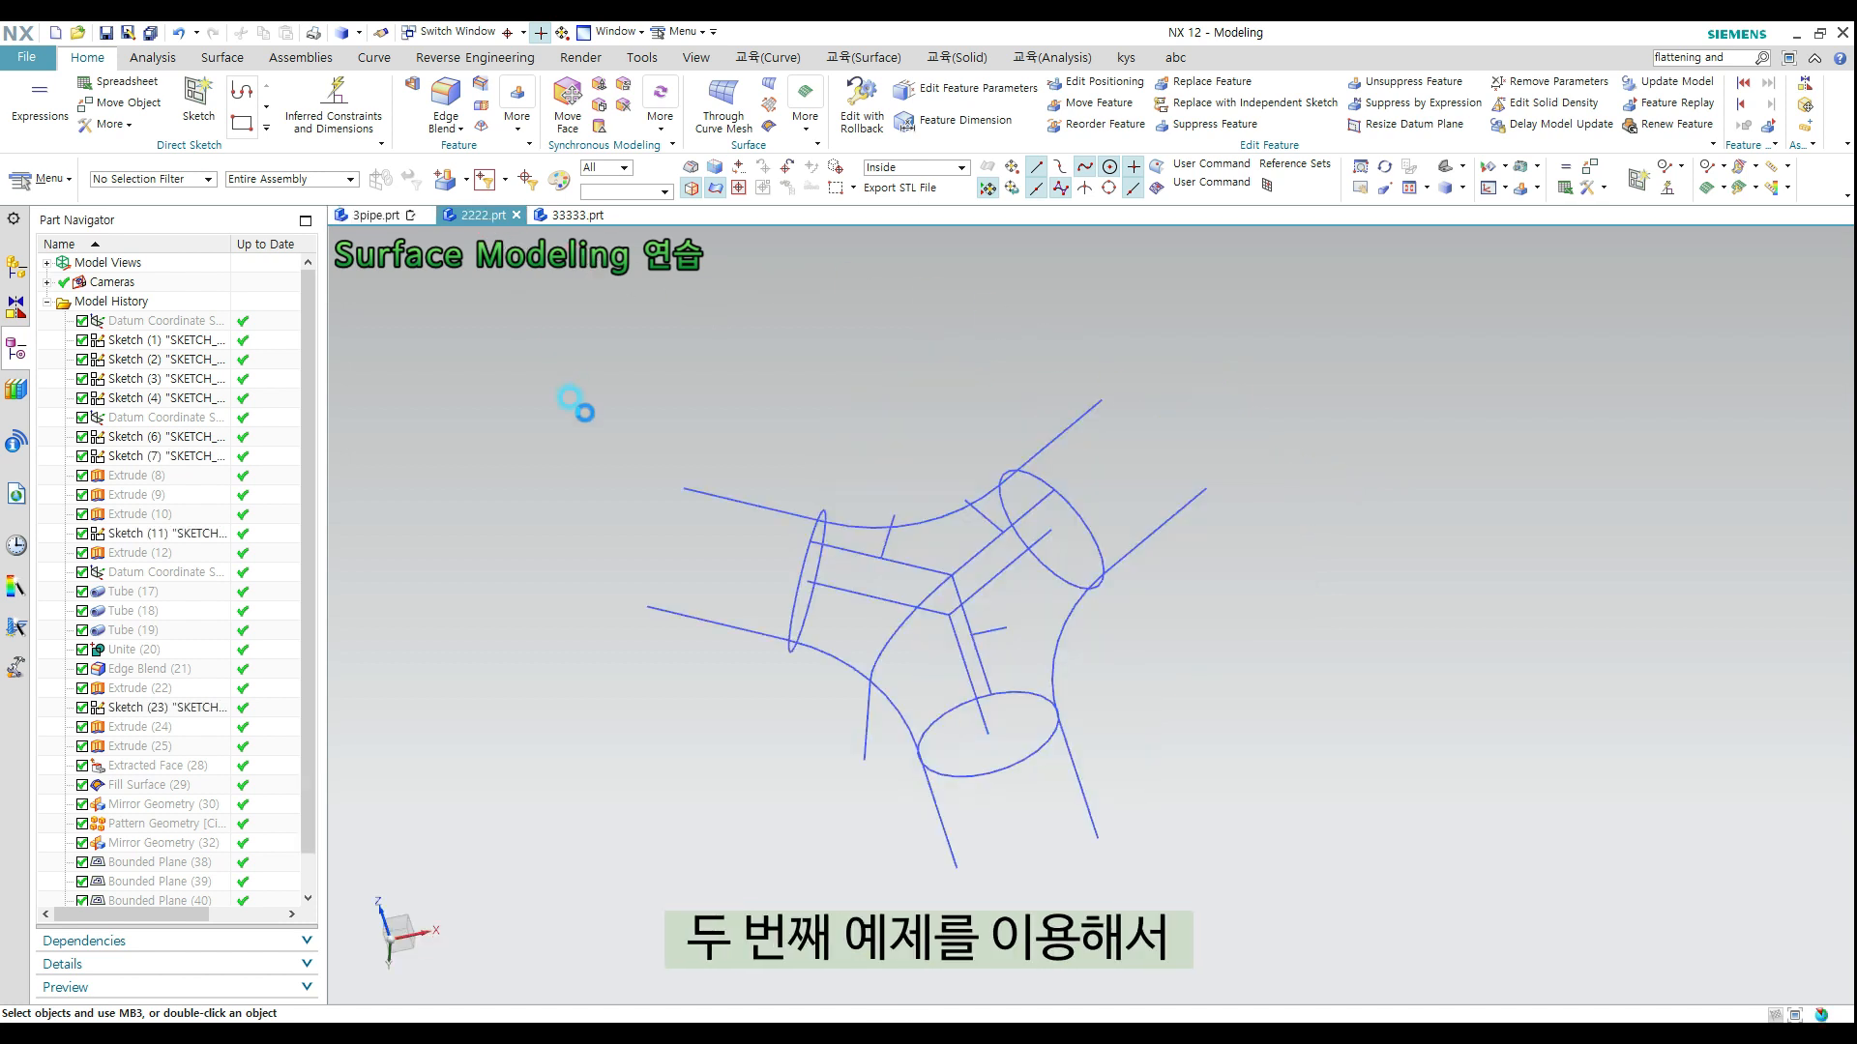
{"action": "middle_click_drag", "start_coordinate": [862, 465], "coordinate": [909, 463]}
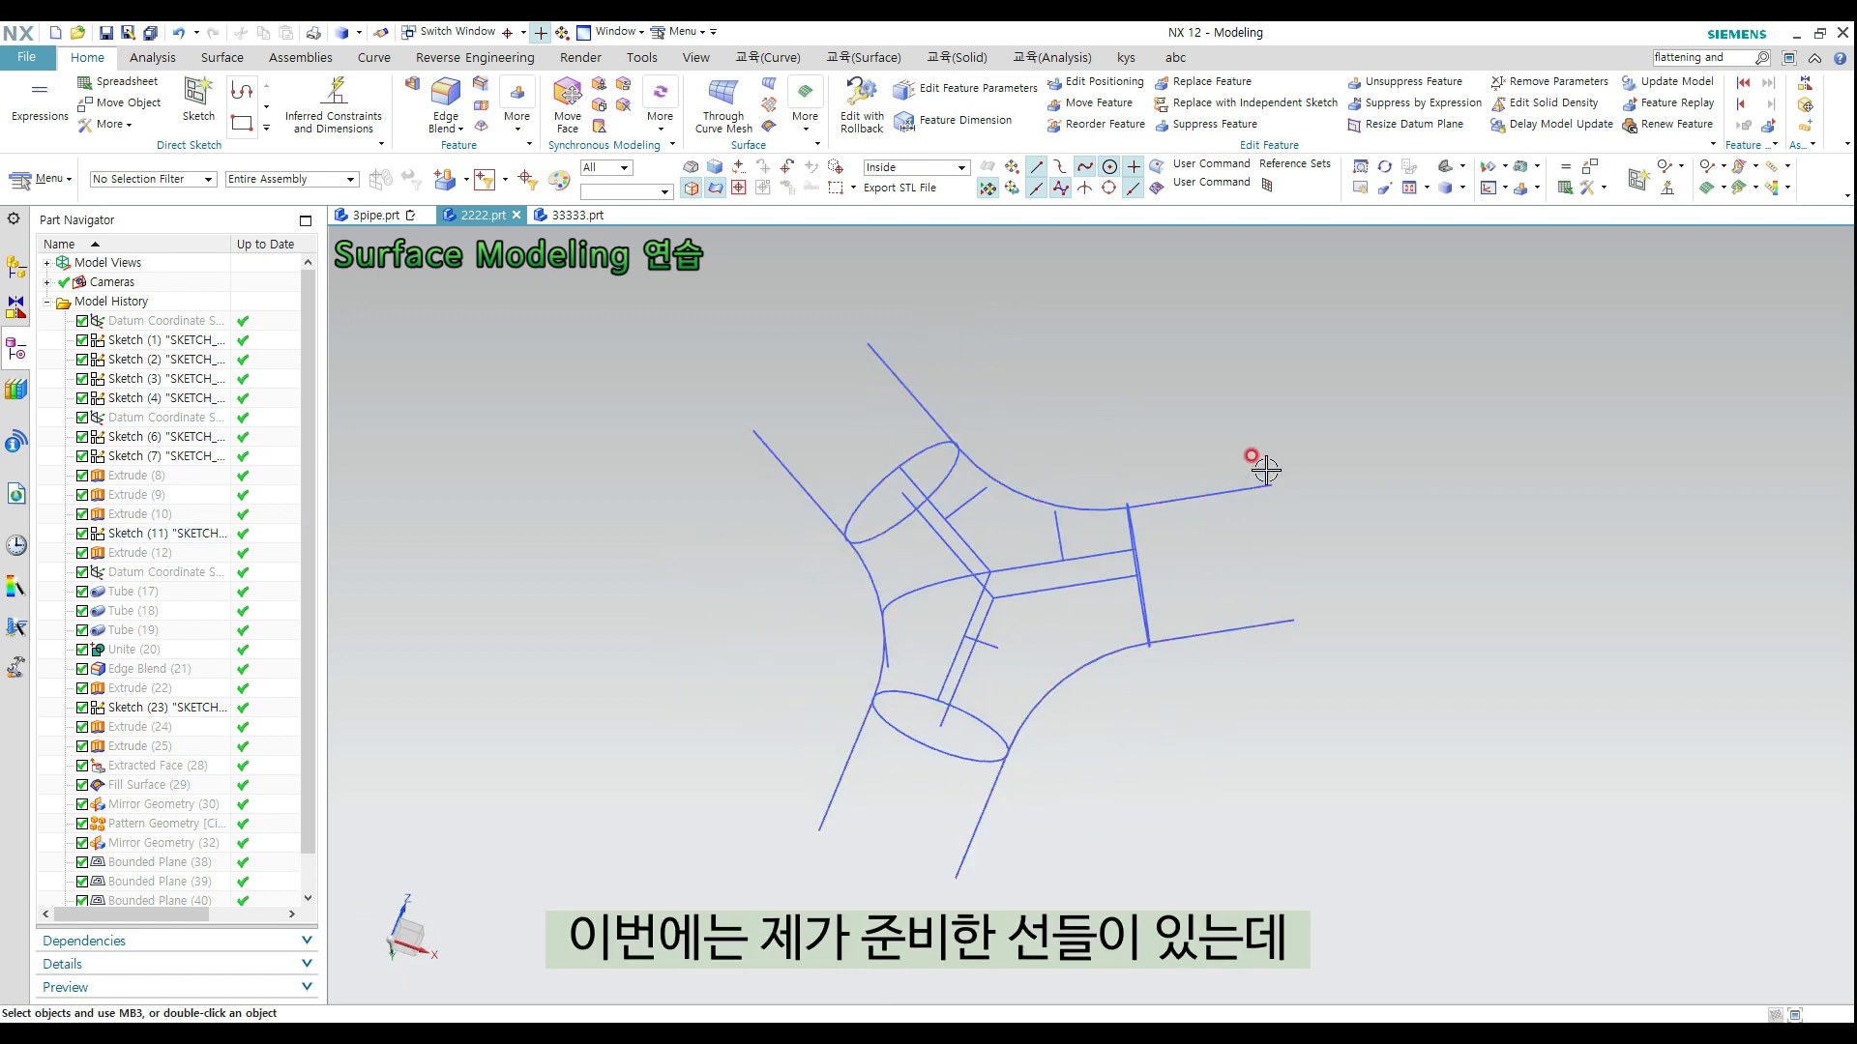
Extrude the upper-left guide circle 100 mm outward, away from the junction, with Boolean set to None
{"action": "middle_click_drag", "start_coordinate": [979, 676], "coordinate": [983, 602], "text": "shift"}
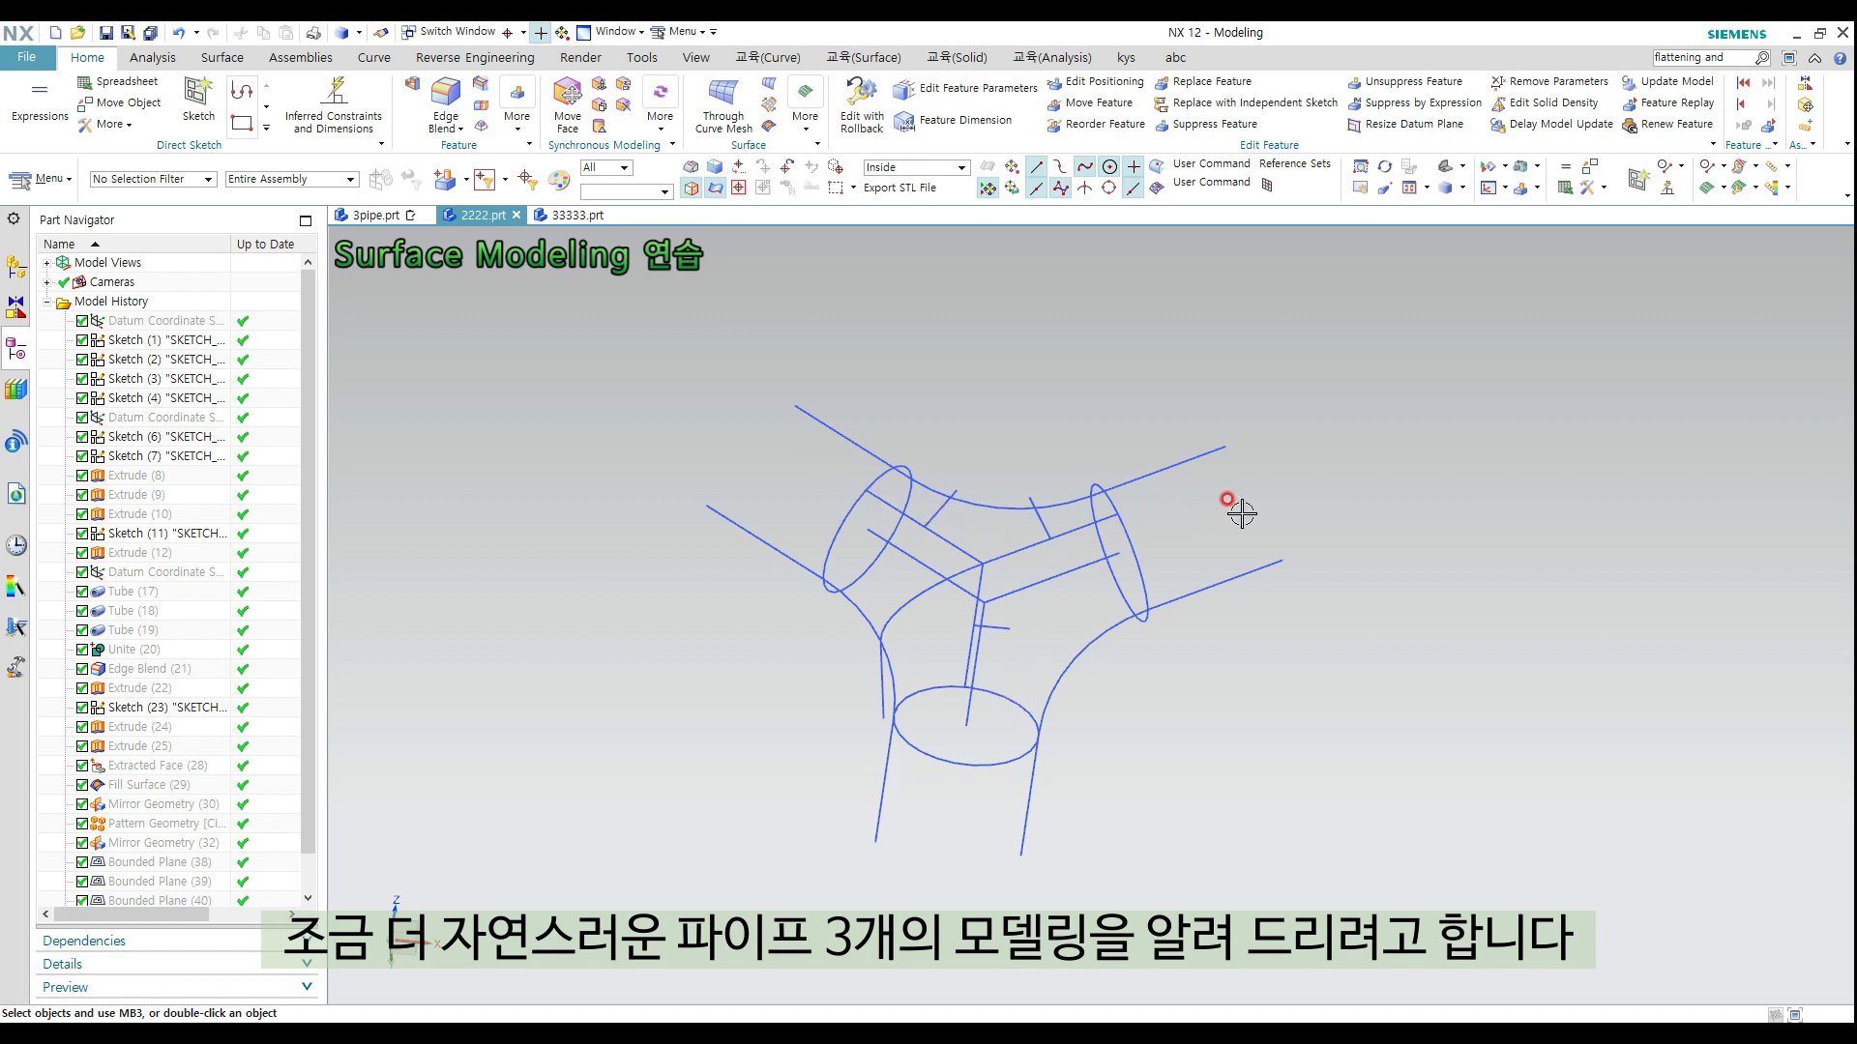
{"action": "mouse_move", "coordinate": [1207, 511]}
{"action": "middle_mouse_down"}
{"action": "mouse_move", "coordinate": [1206, 489]}
{"action": "mouse_move", "coordinate": [1165, 526]}
{"action": "mouse_move", "coordinate": [987, 531]}
{"action": "mouse_move", "coordinate": [861, 506]}
{"action": "middle_mouse_up"}
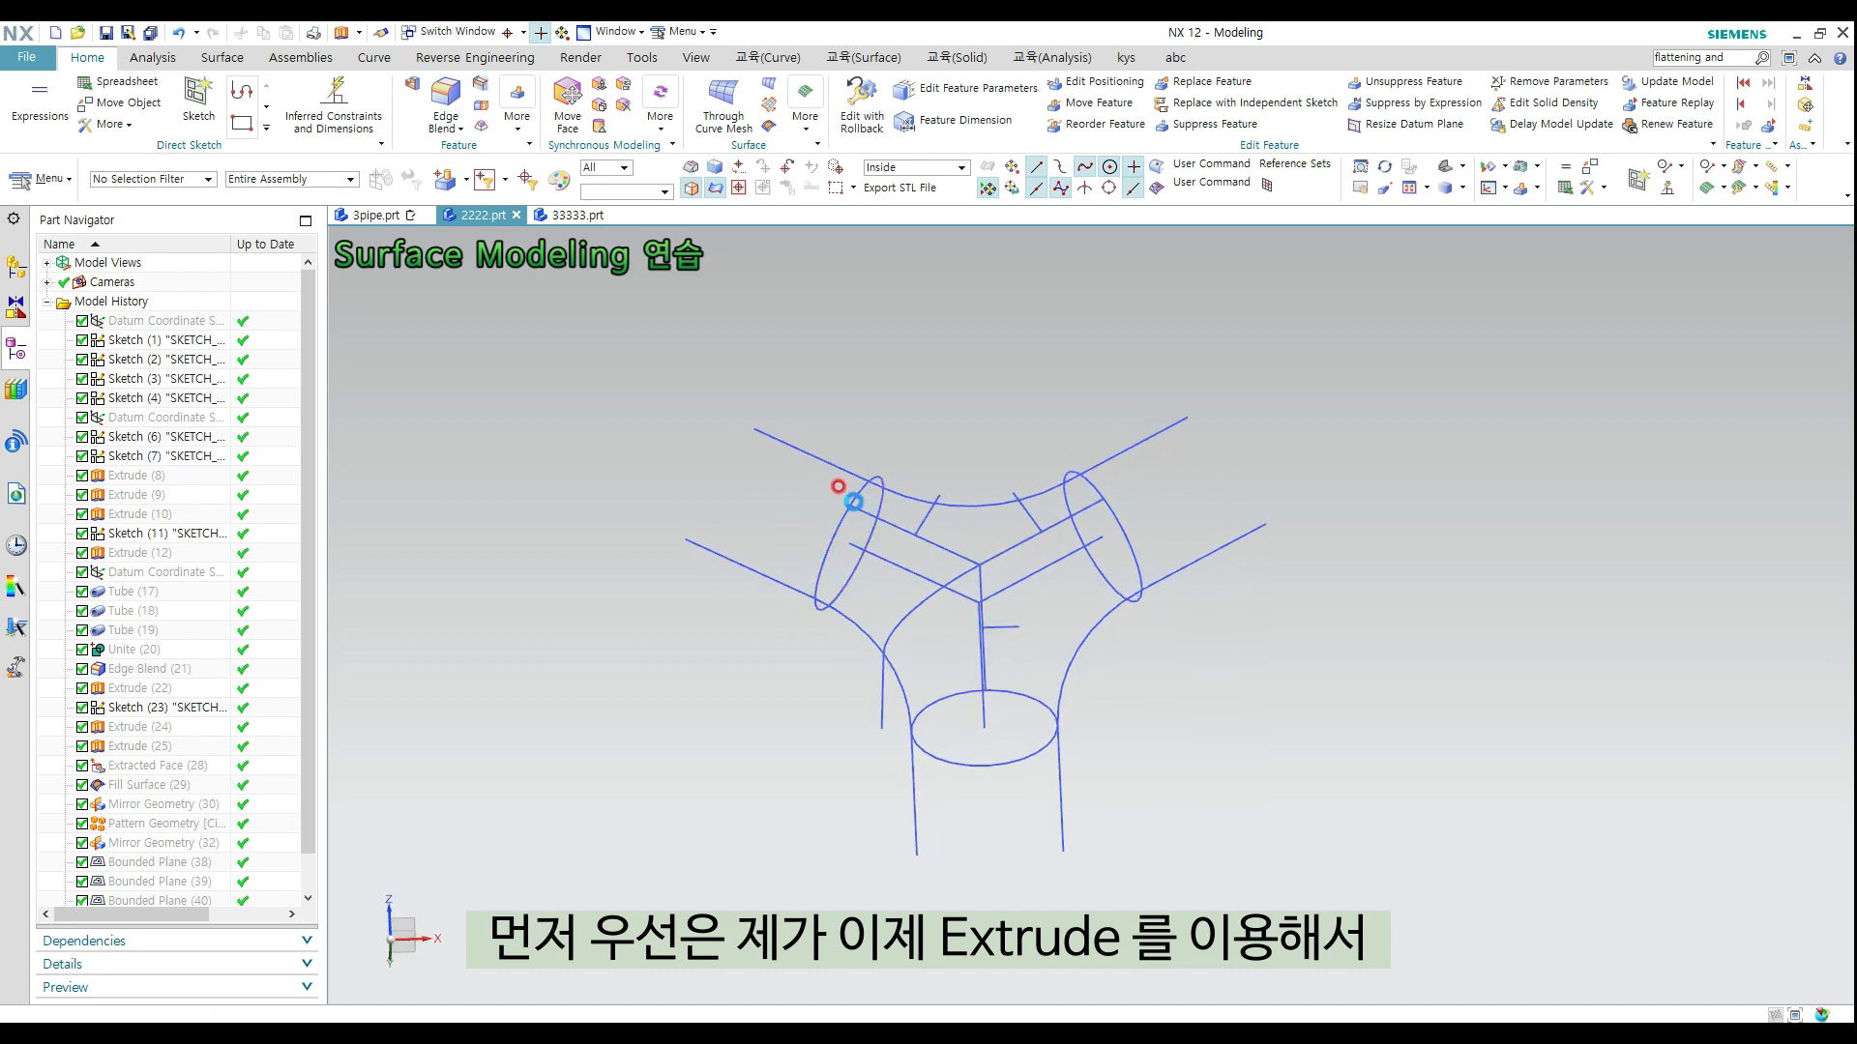
{"action": "key", "text": "x"}
{"action": "left_click", "coordinate": [857, 504]}
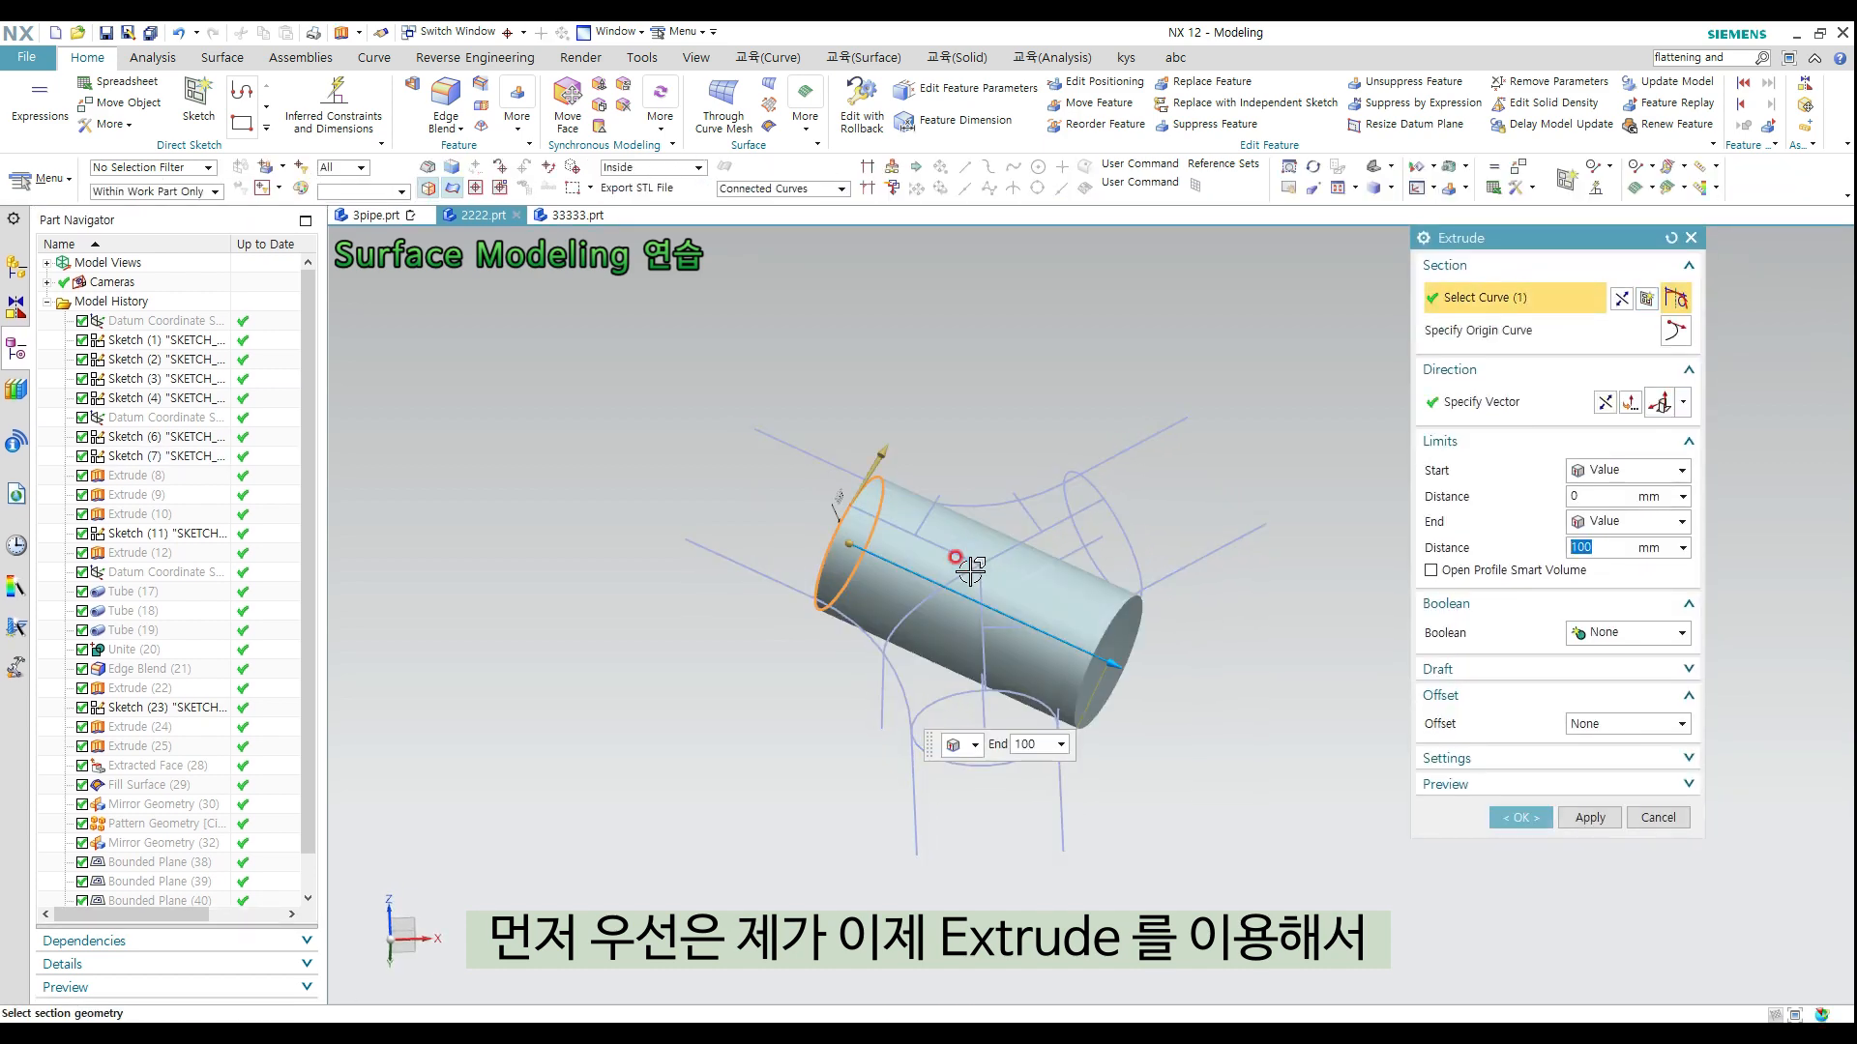
{"action": "double_click", "coordinate": [1103, 655]}
{"action": "left_click", "coordinate": [1589, 817]}
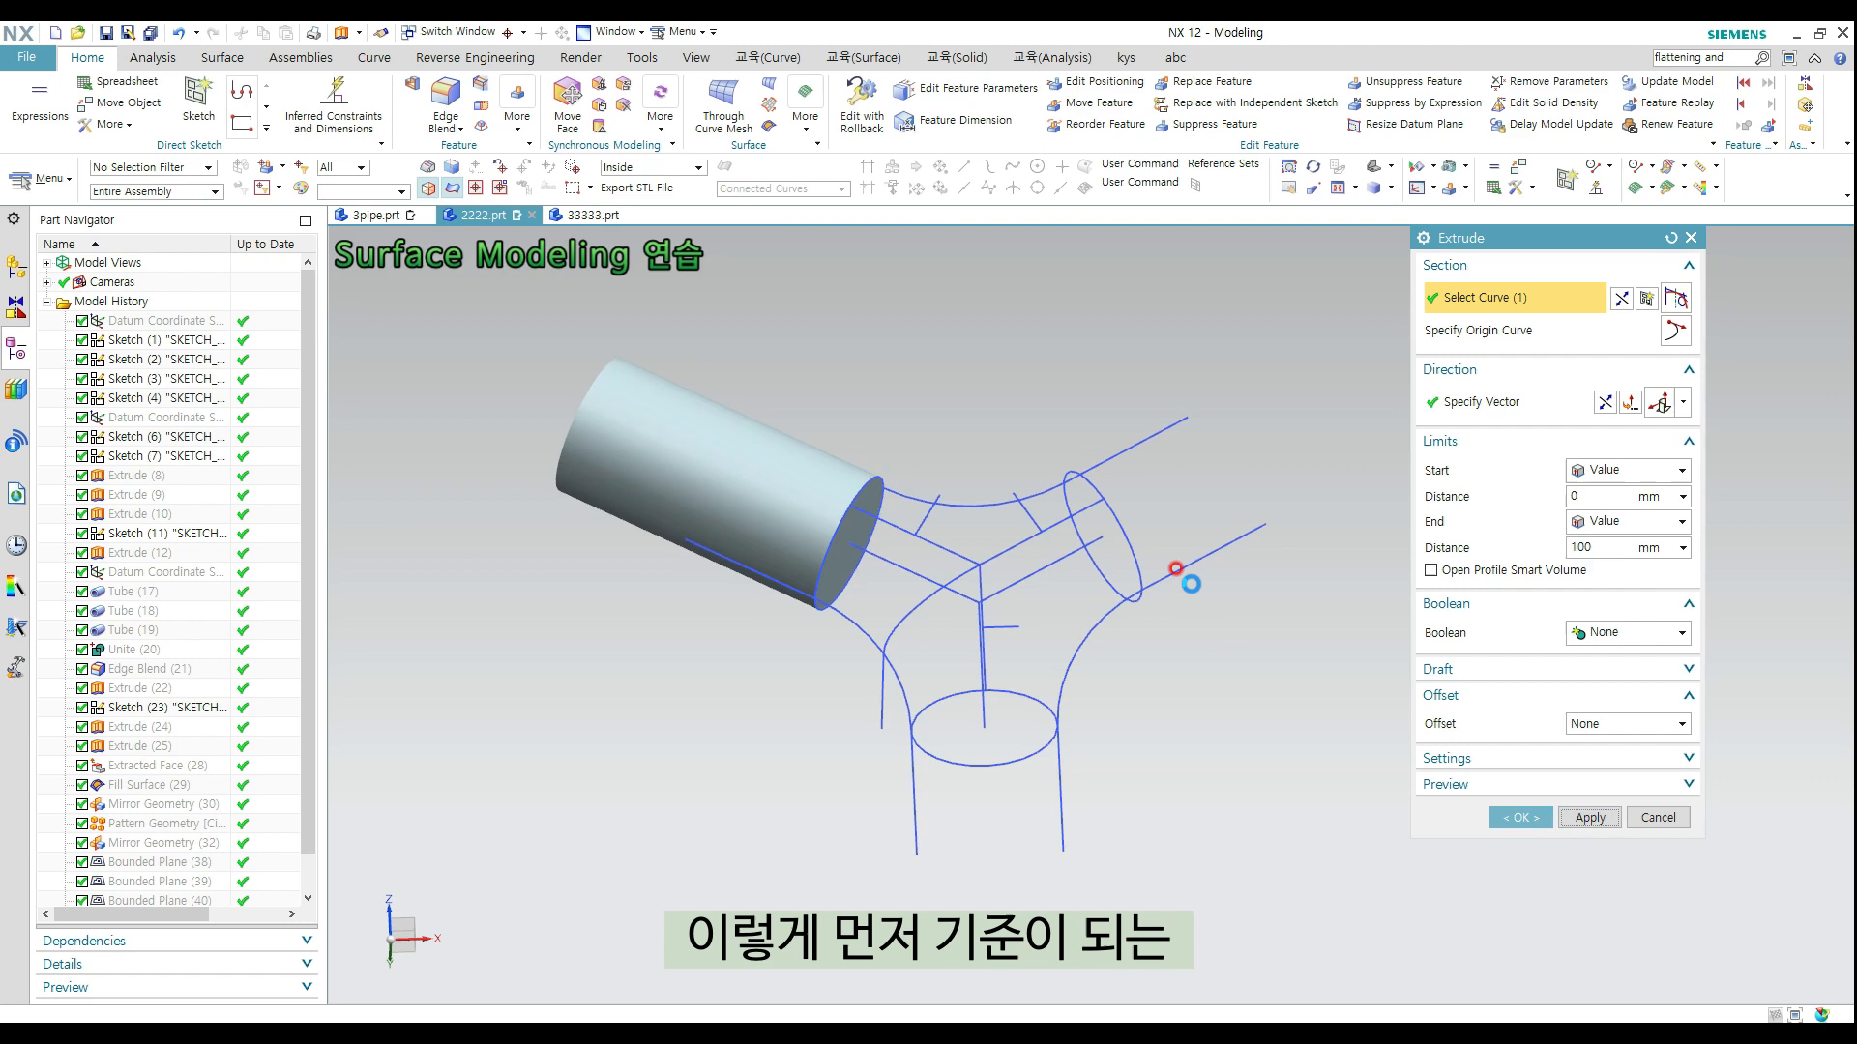
Extrude the upper-right and lower guide circles 100 mm outward, away from the junction, as separate bodies
{"action": "left_click", "coordinate": [1111, 509]}
{"action": "double_click", "coordinate": [833, 662]}
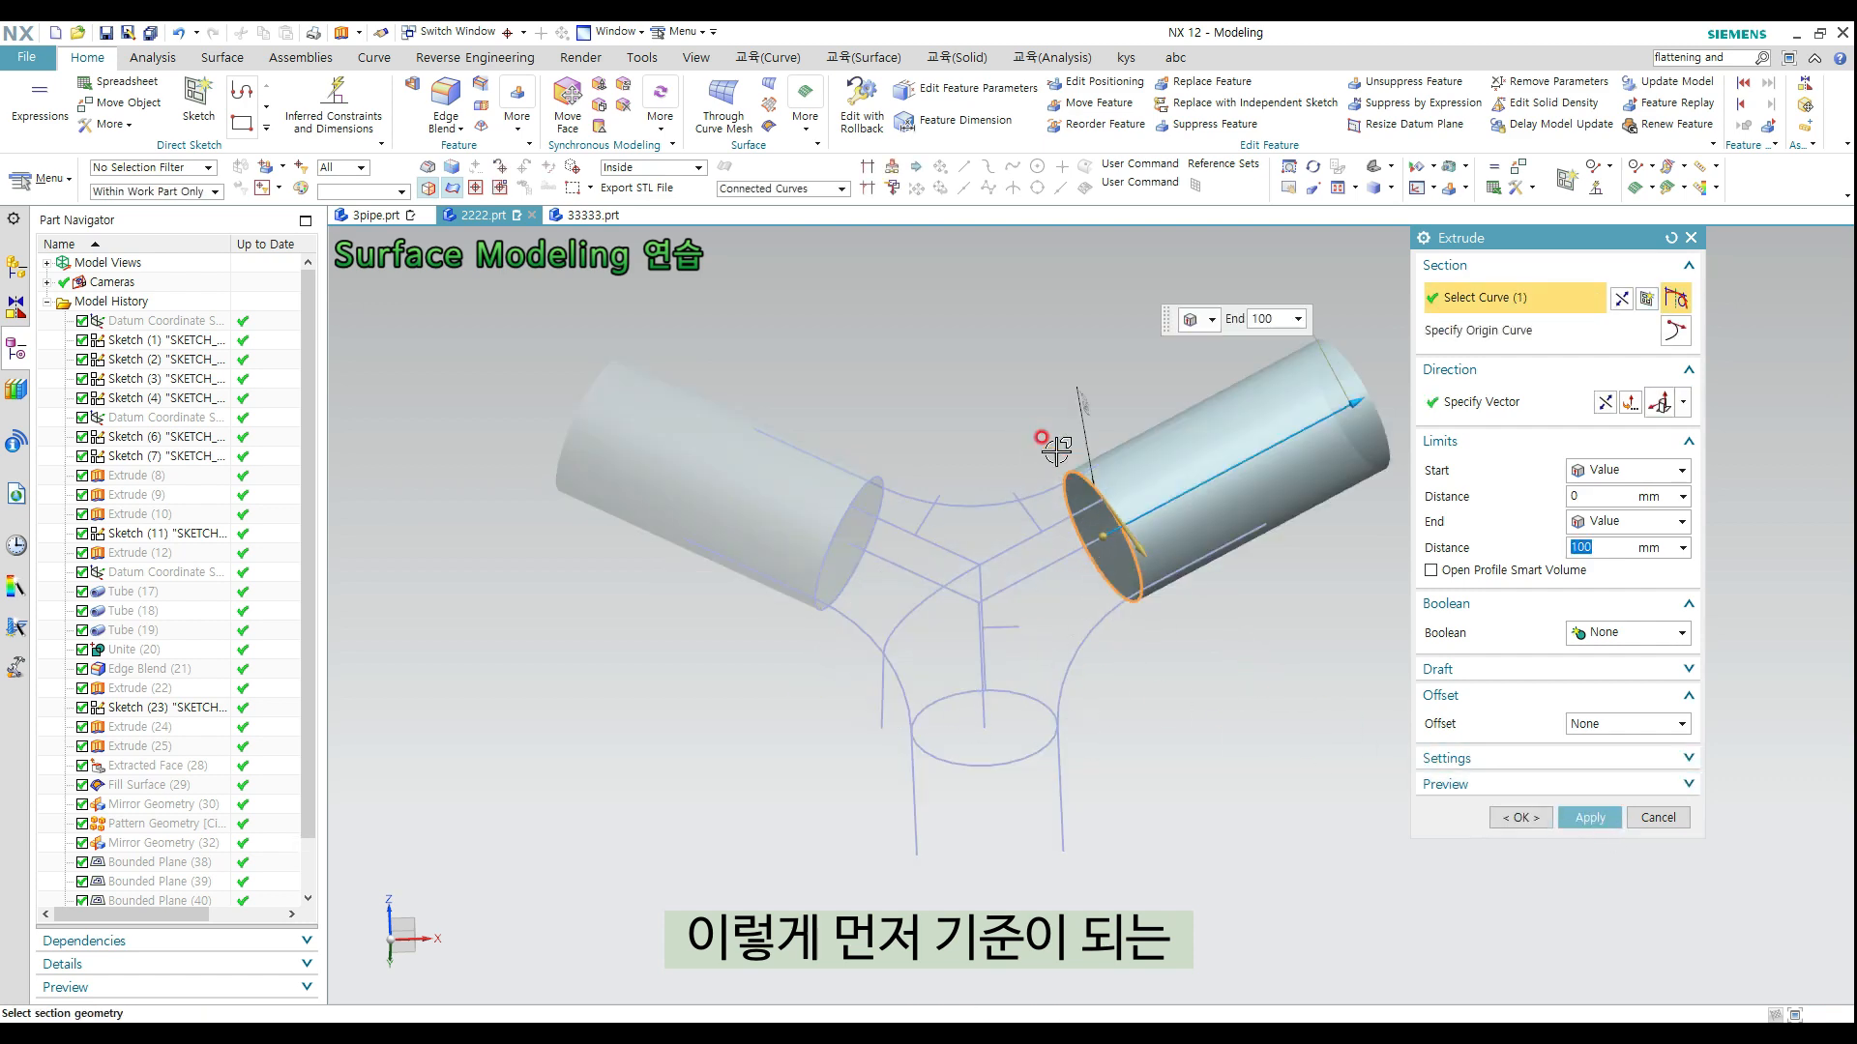
{"action": "left_click", "coordinate": [1589, 817]}
{"action": "left_click", "coordinate": [1015, 764]}
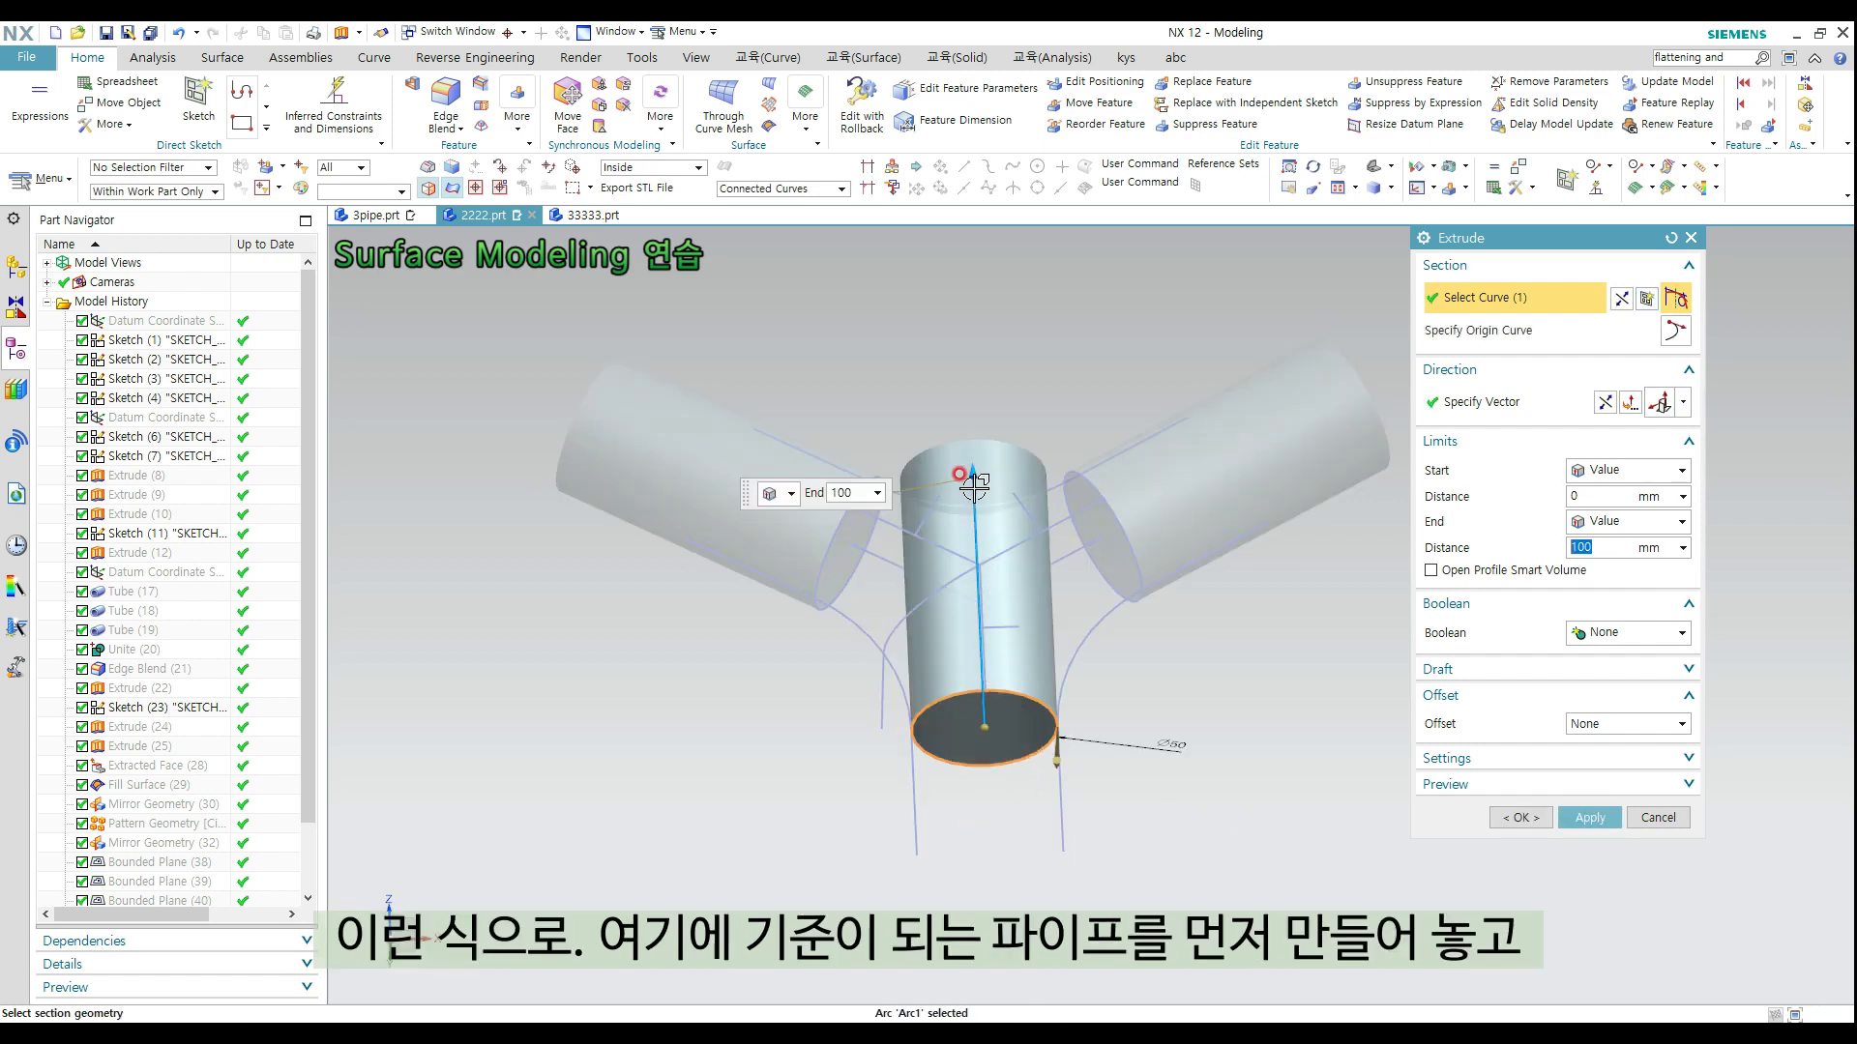
{"action": "double_click", "coordinate": [970, 416]}
{"action": "left_click", "coordinate": [1520, 817]}
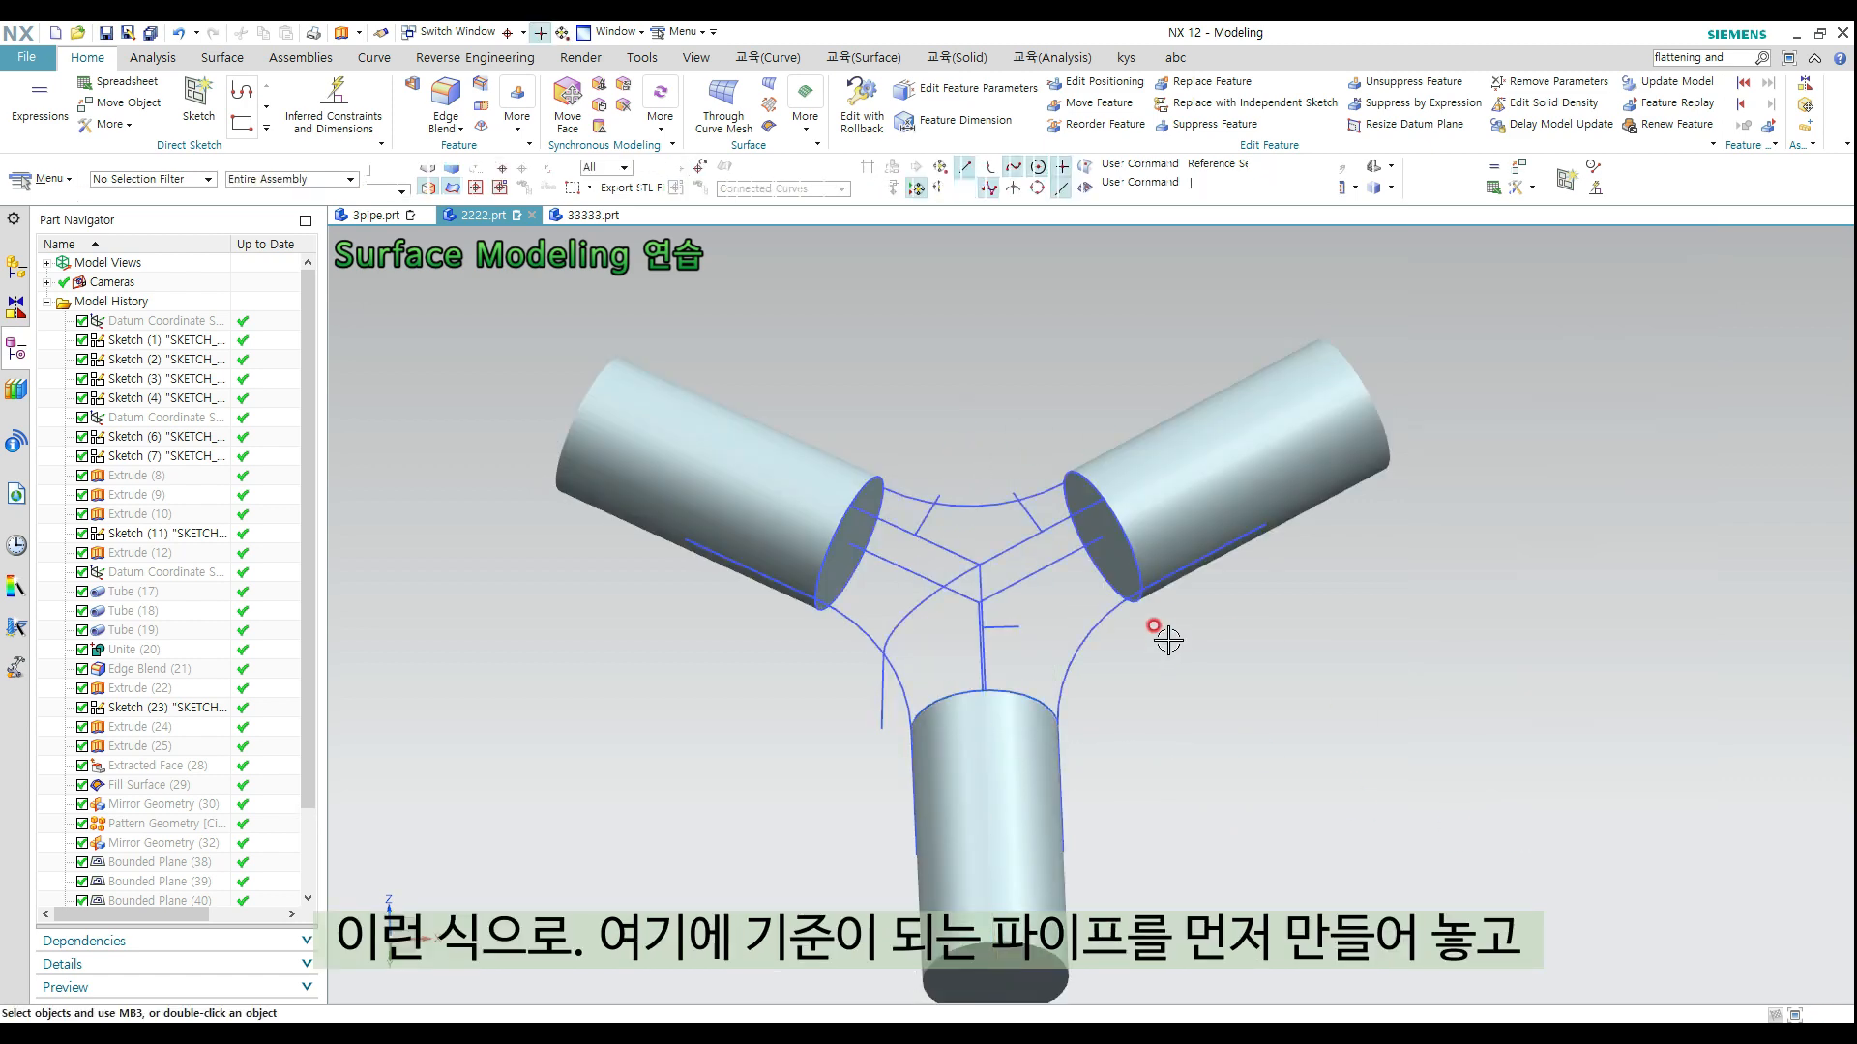
Examine the guide curves that run between the open ends of the three extruded pipes
{"action": "mouse_move", "coordinate": [1164, 630]}
{"action": "middle_mouse_down"}
{"action": "mouse_move", "coordinate": [1121, 619]}
{"action": "mouse_move", "coordinate": [1196, 640]}
{"action": "mouse_move", "coordinate": [1164, 613]}
{"action": "middle_mouse_up"}
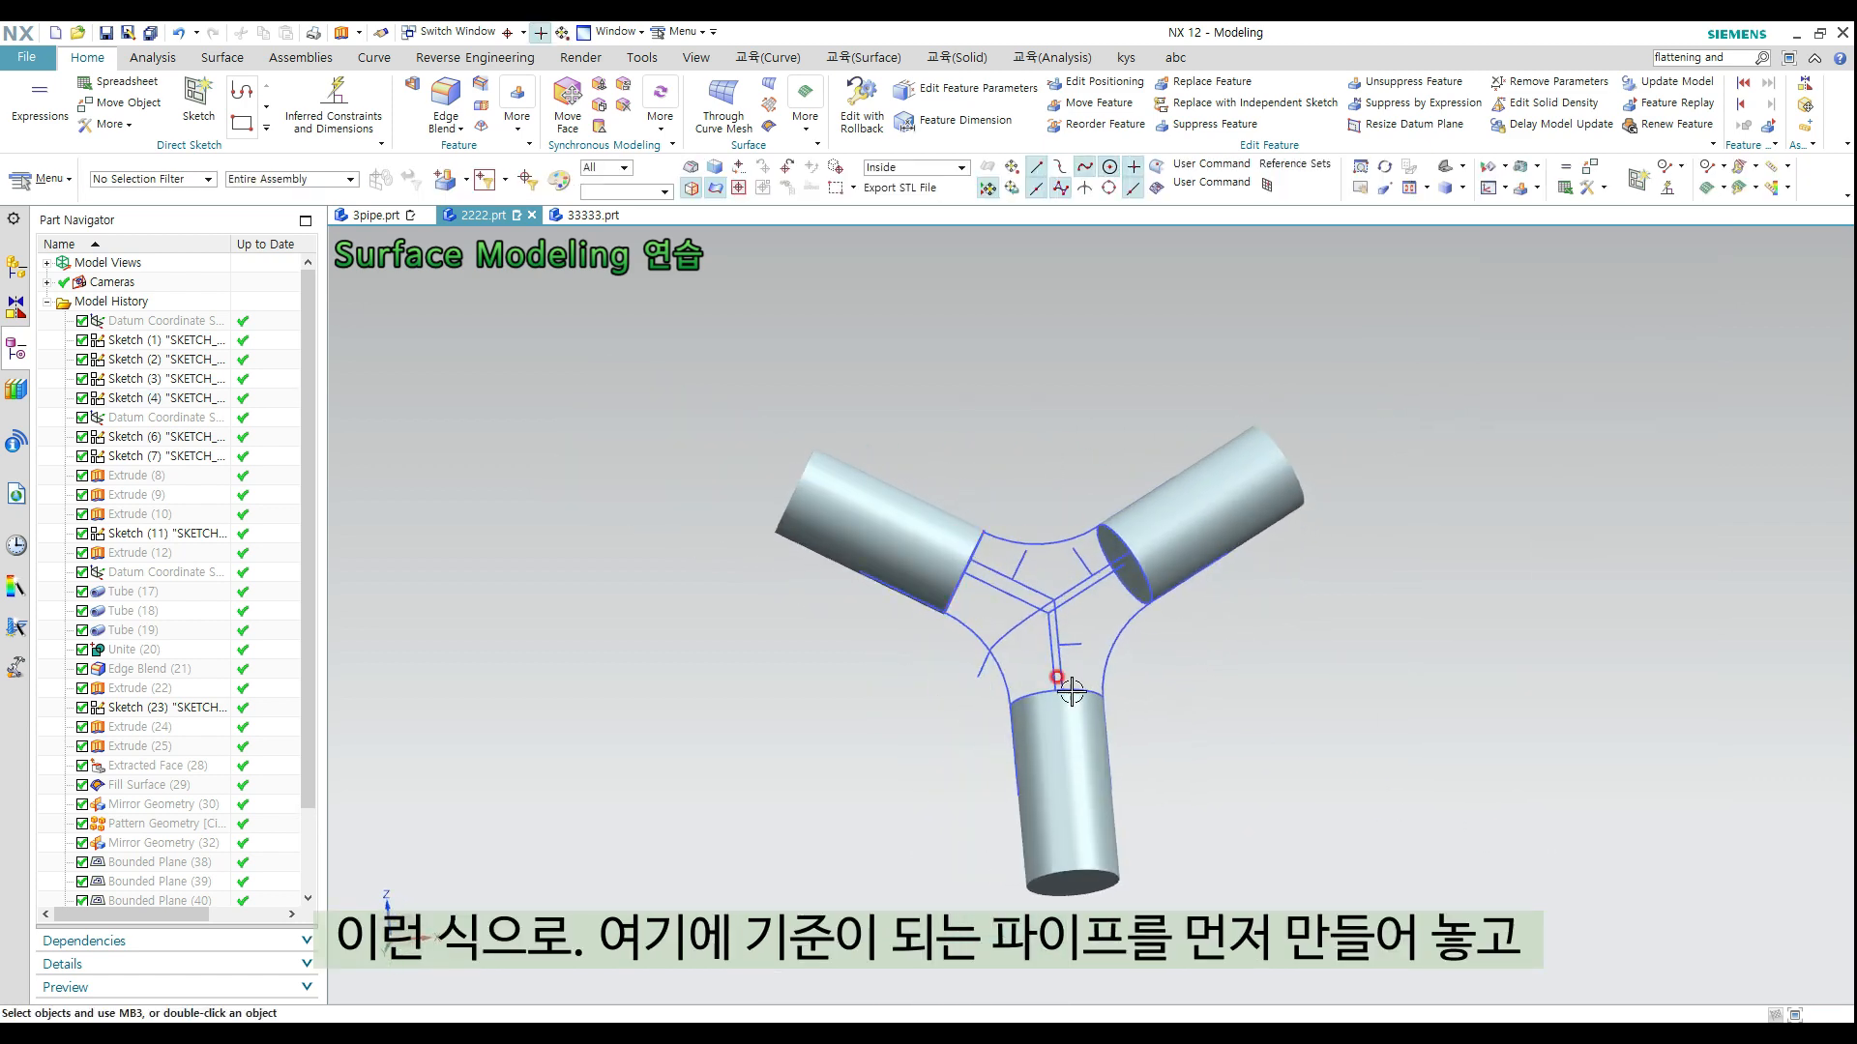
{"action": "mouse_move", "coordinate": [1160, 744]}
{"action": "middle_mouse_down"}
{"action": "mouse_move", "coordinate": [964, 568]}
{"action": "mouse_move", "coordinate": [994, 581]}
{"action": "mouse_move", "coordinate": [1037, 520]}
{"action": "mouse_move", "coordinate": [1006, 624]}
{"action": "mouse_move", "coordinate": [1048, 612]}
{"action": "mouse_move", "coordinate": [982, 643]}
{"action": "mouse_move", "coordinate": [1063, 582]}
{"action": "mouse_move", "coordinate": [1086, 602]}
{"action": "middle_mouse_up"}
{"action": "scroll", "coordinate": [1011, 601], "scroll_direction": "up", "scroll_amount": 3}
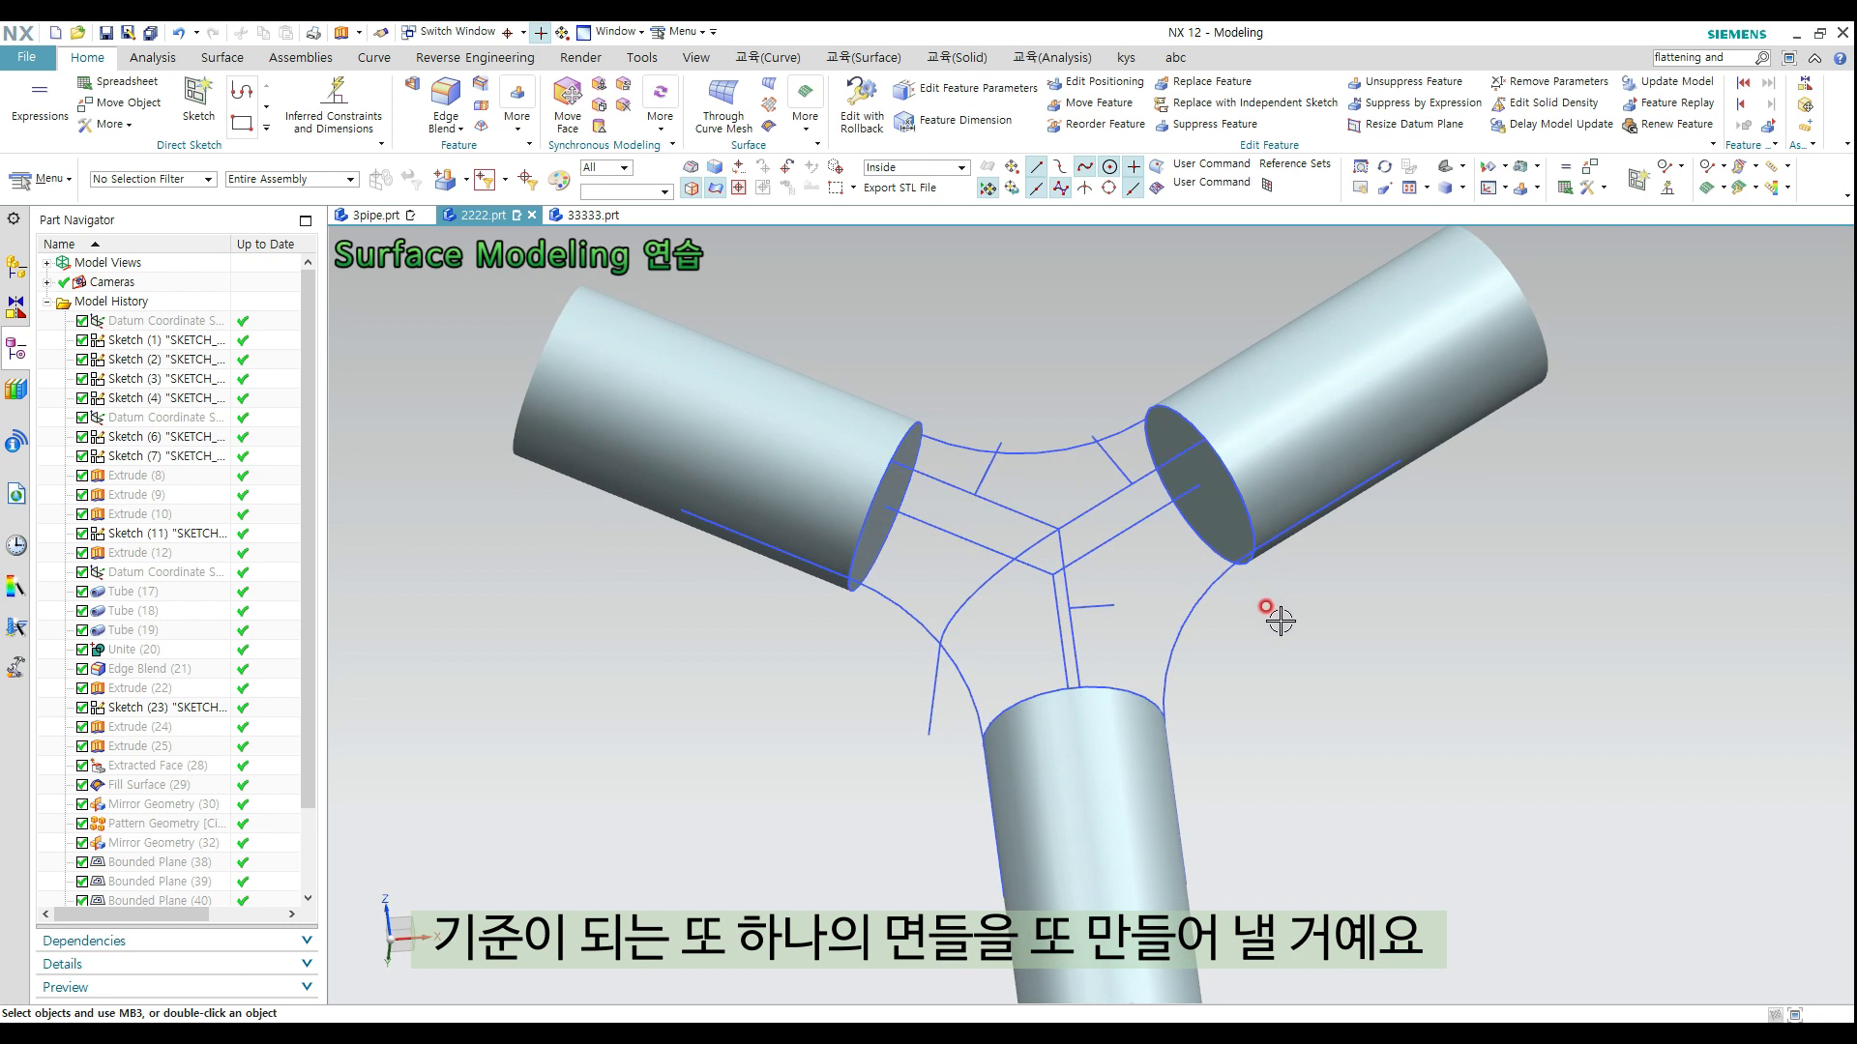
{"action": "scroll", "coordinate": [1280, 621], "scroll_direction": "down", "scroll_amount": 4}
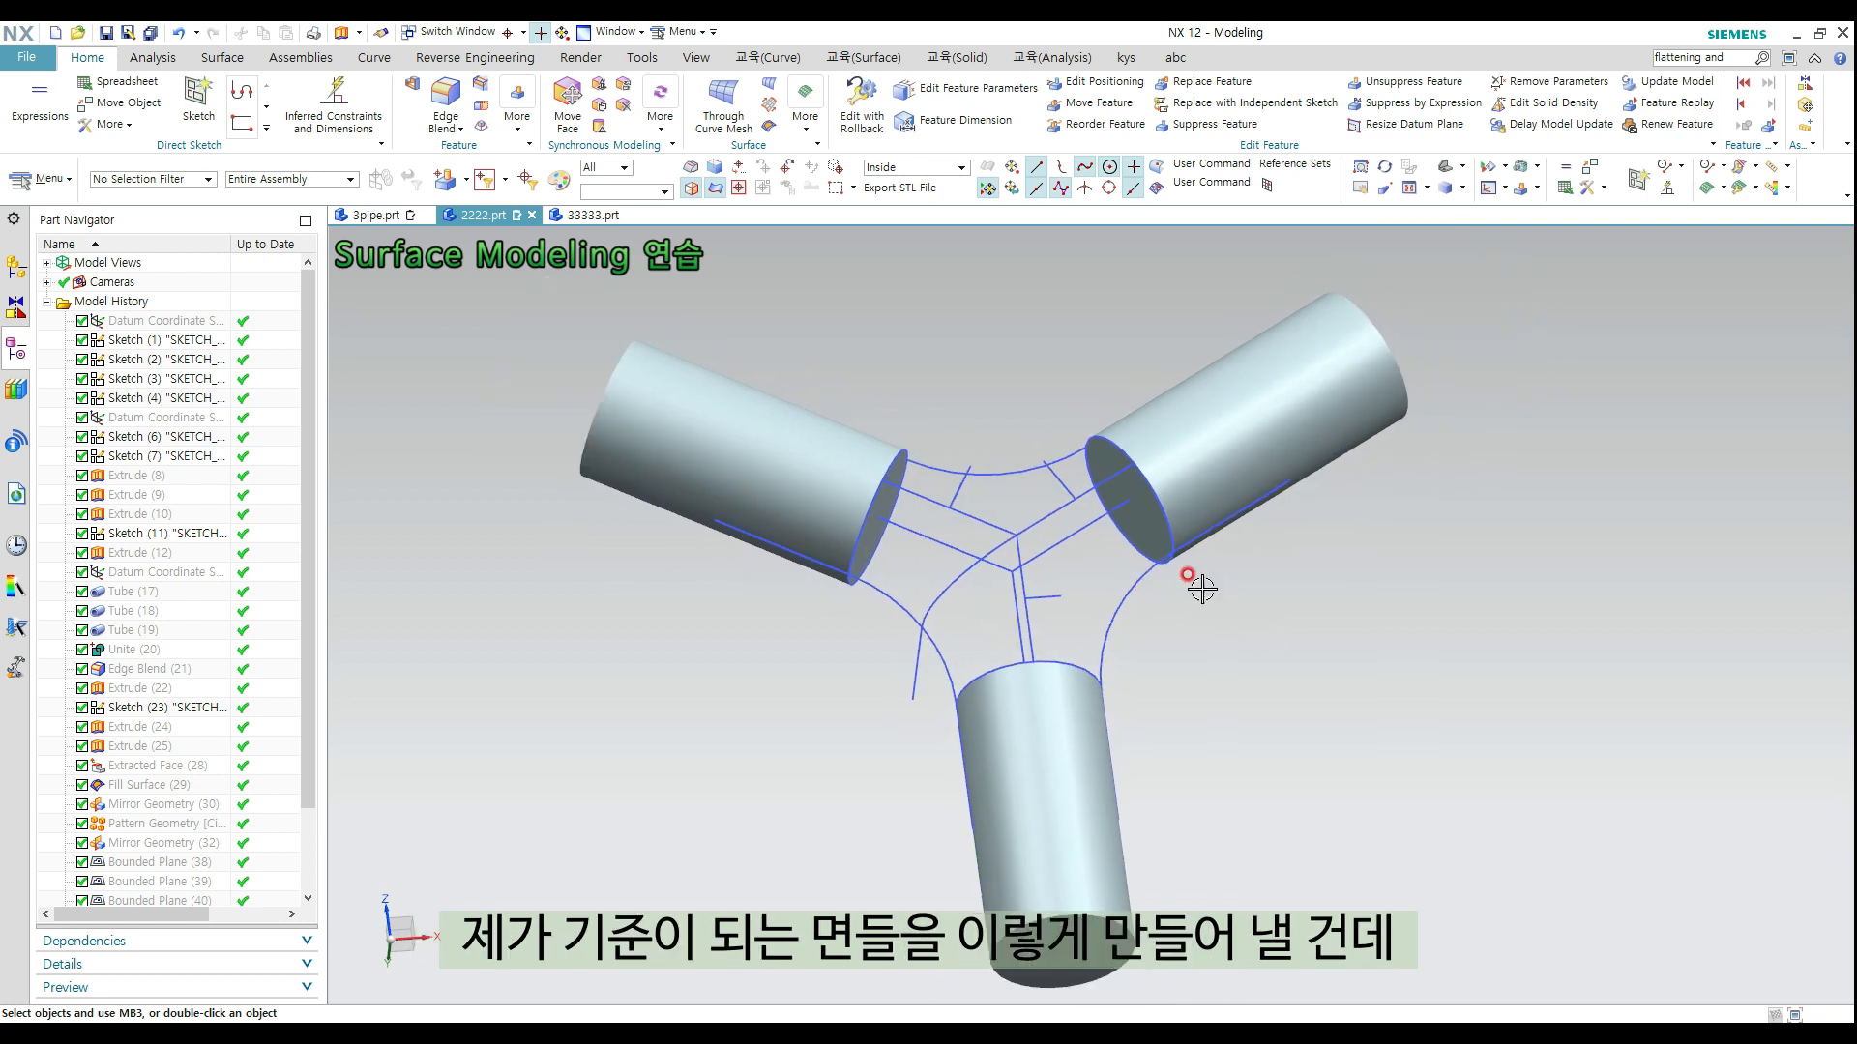
{"action": "mouse_move", "coordinate": [1202, 589]}
{"action": "middle_mouse_down"}
{"action": "mouse_move", "coordinate": [1159, 566]}
{"action": "mouse_move", "coordinate": [1167, 600]}
{"action": "middle_mouse_up"}
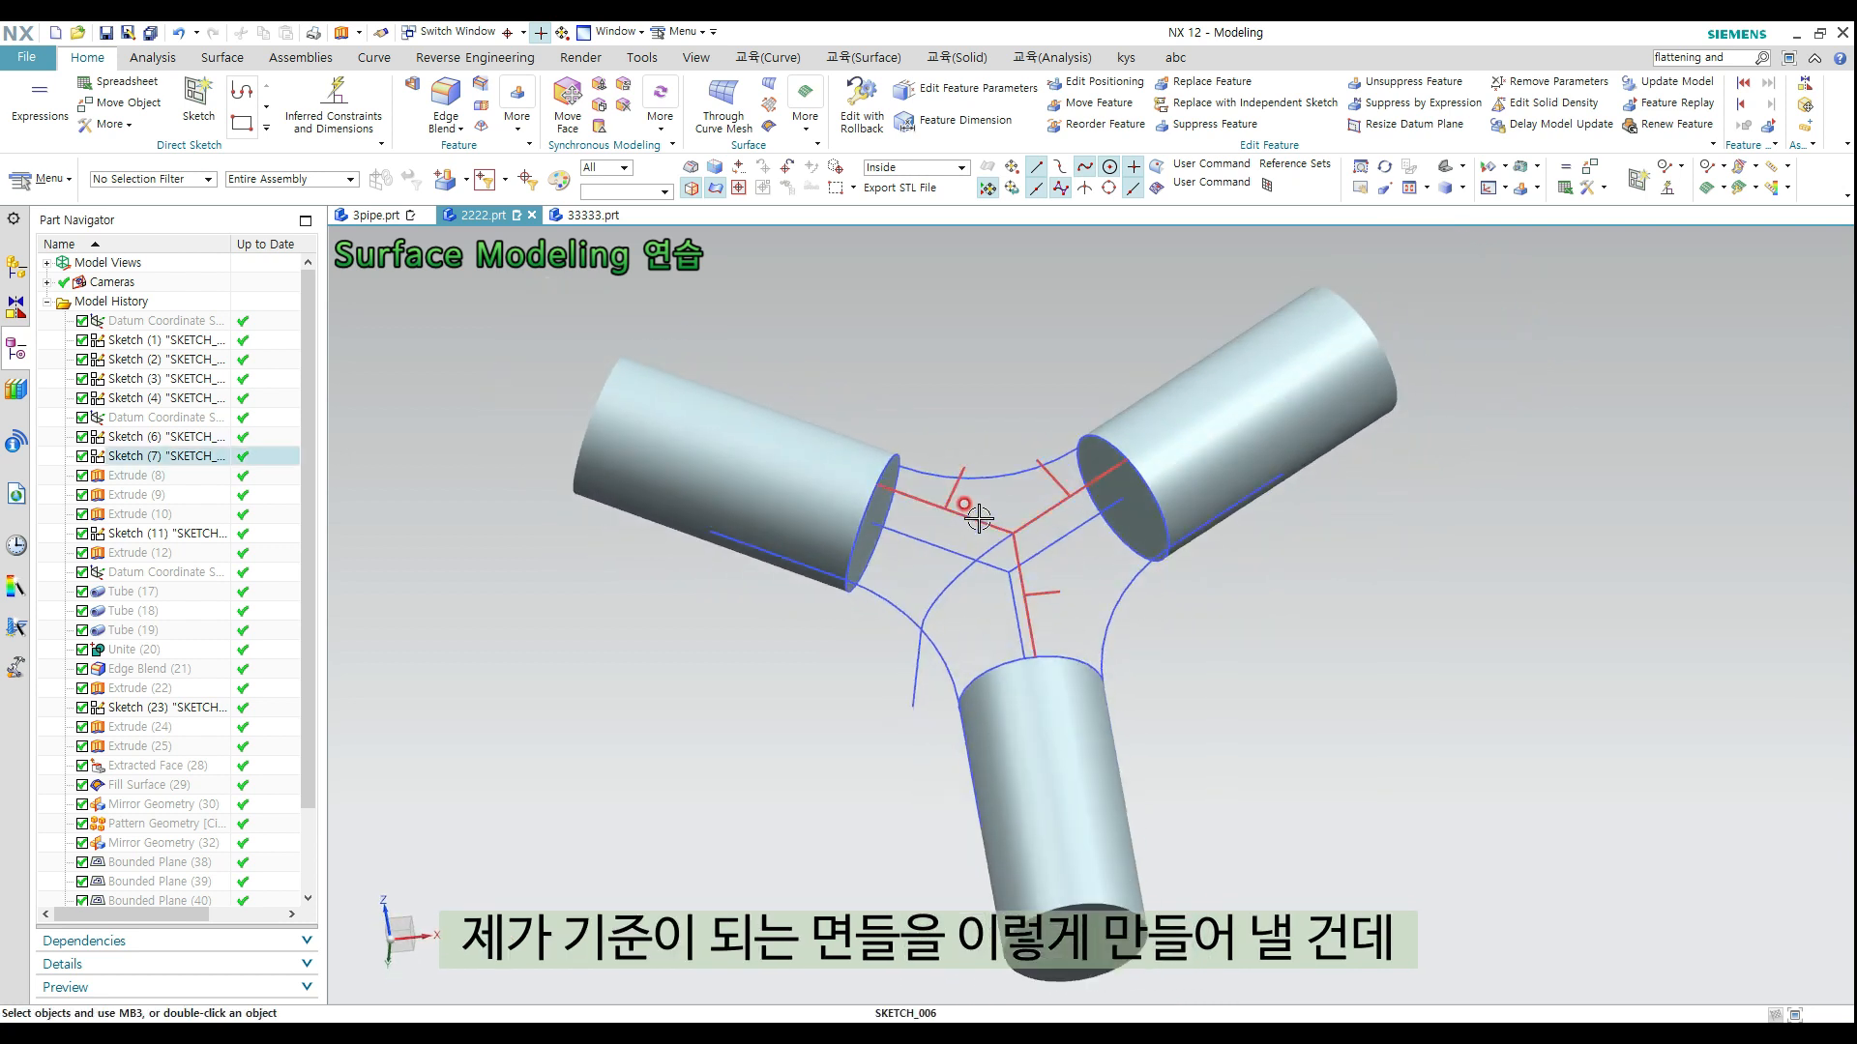
{"action": "middle_click_drag", "start_coordinate": [1193, 539], "coordinate": [1194, 559], "text": "shift"}
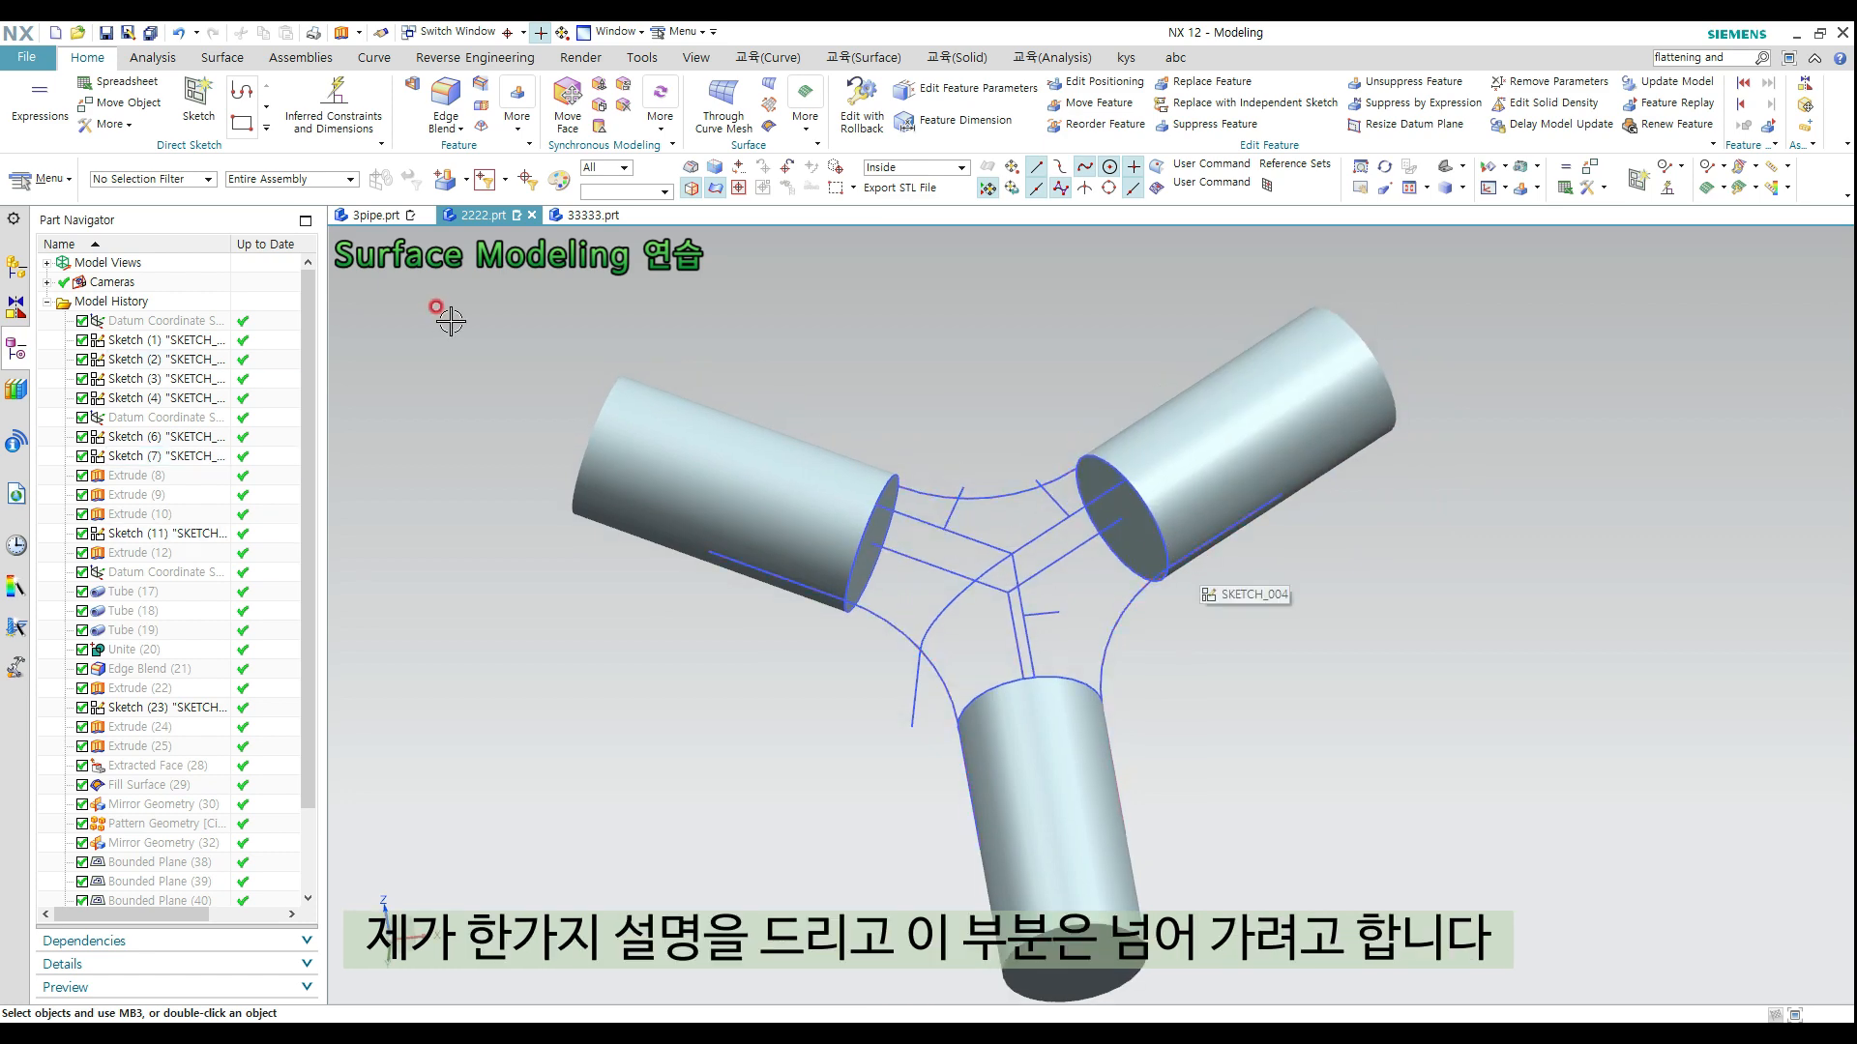
Create a new model part with the default settings and start a sketch on the XZ datum plane
{"action": "left_click", "coordinate": [56, 31]}
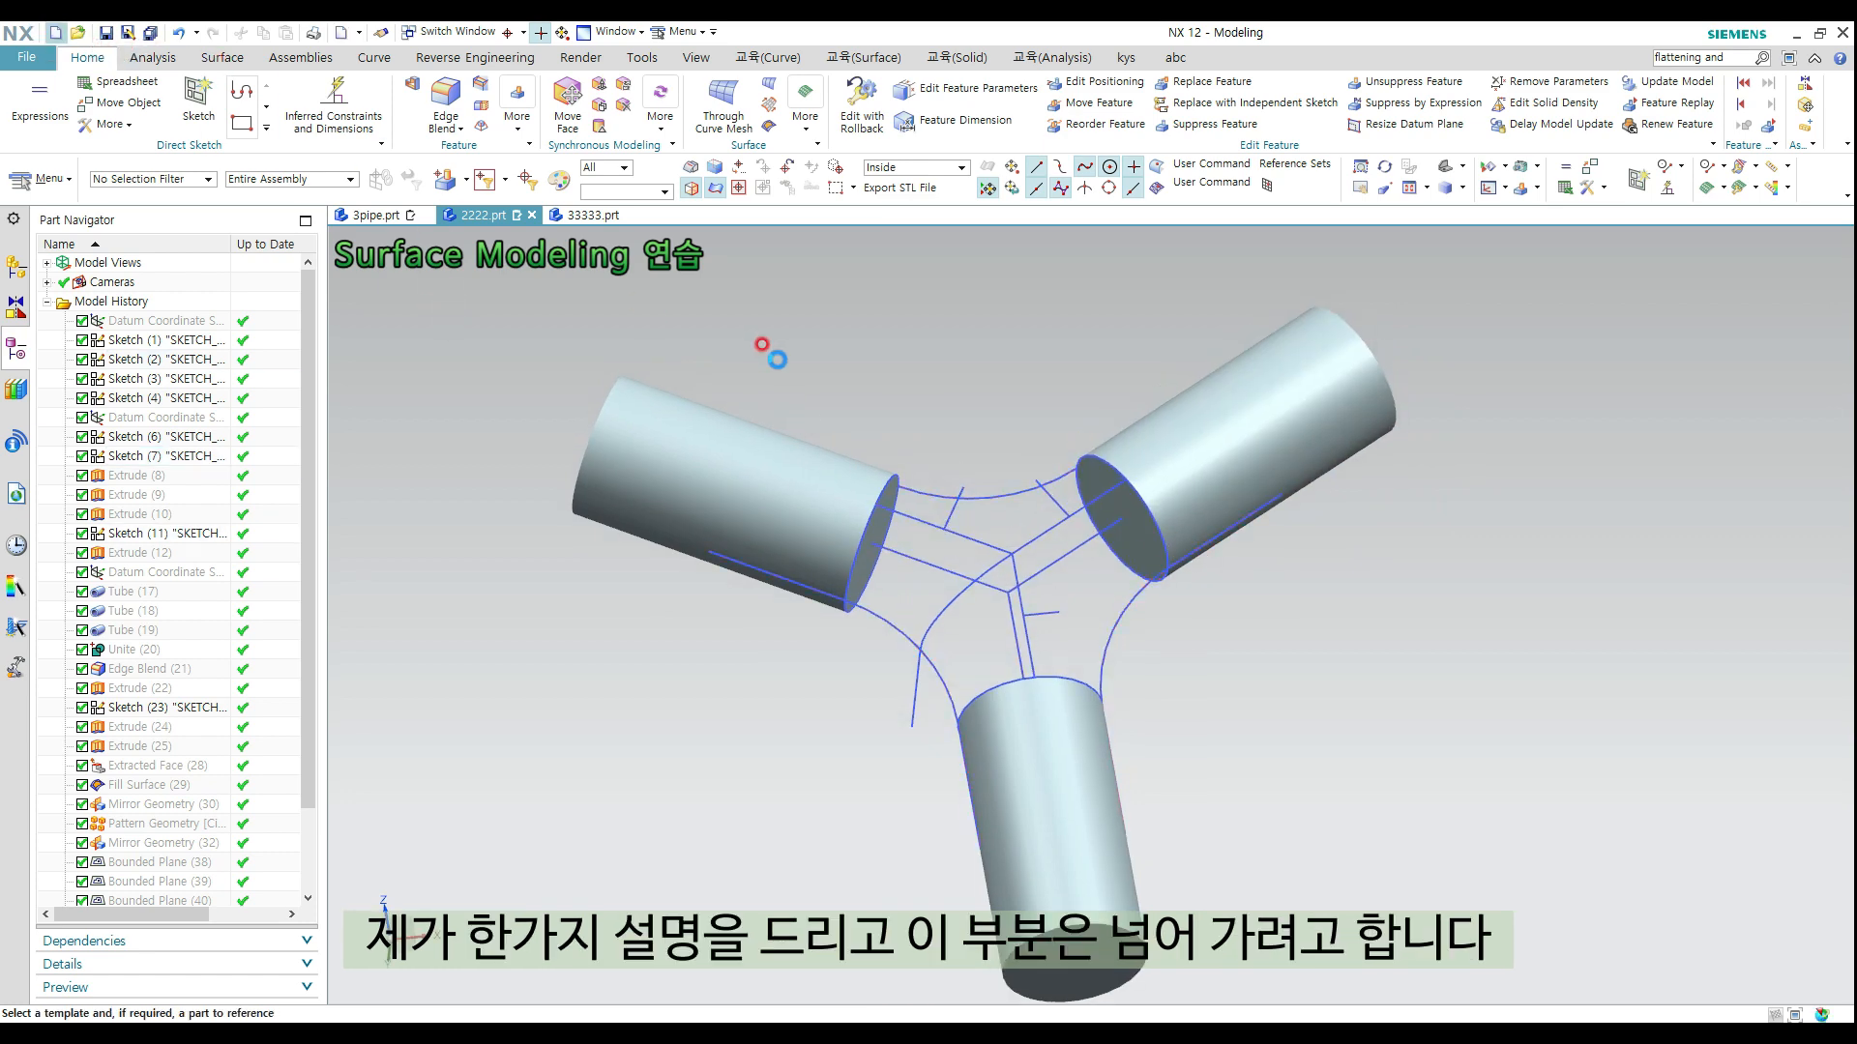
{"action": "middle_click", "coordinate": [915, 400]}
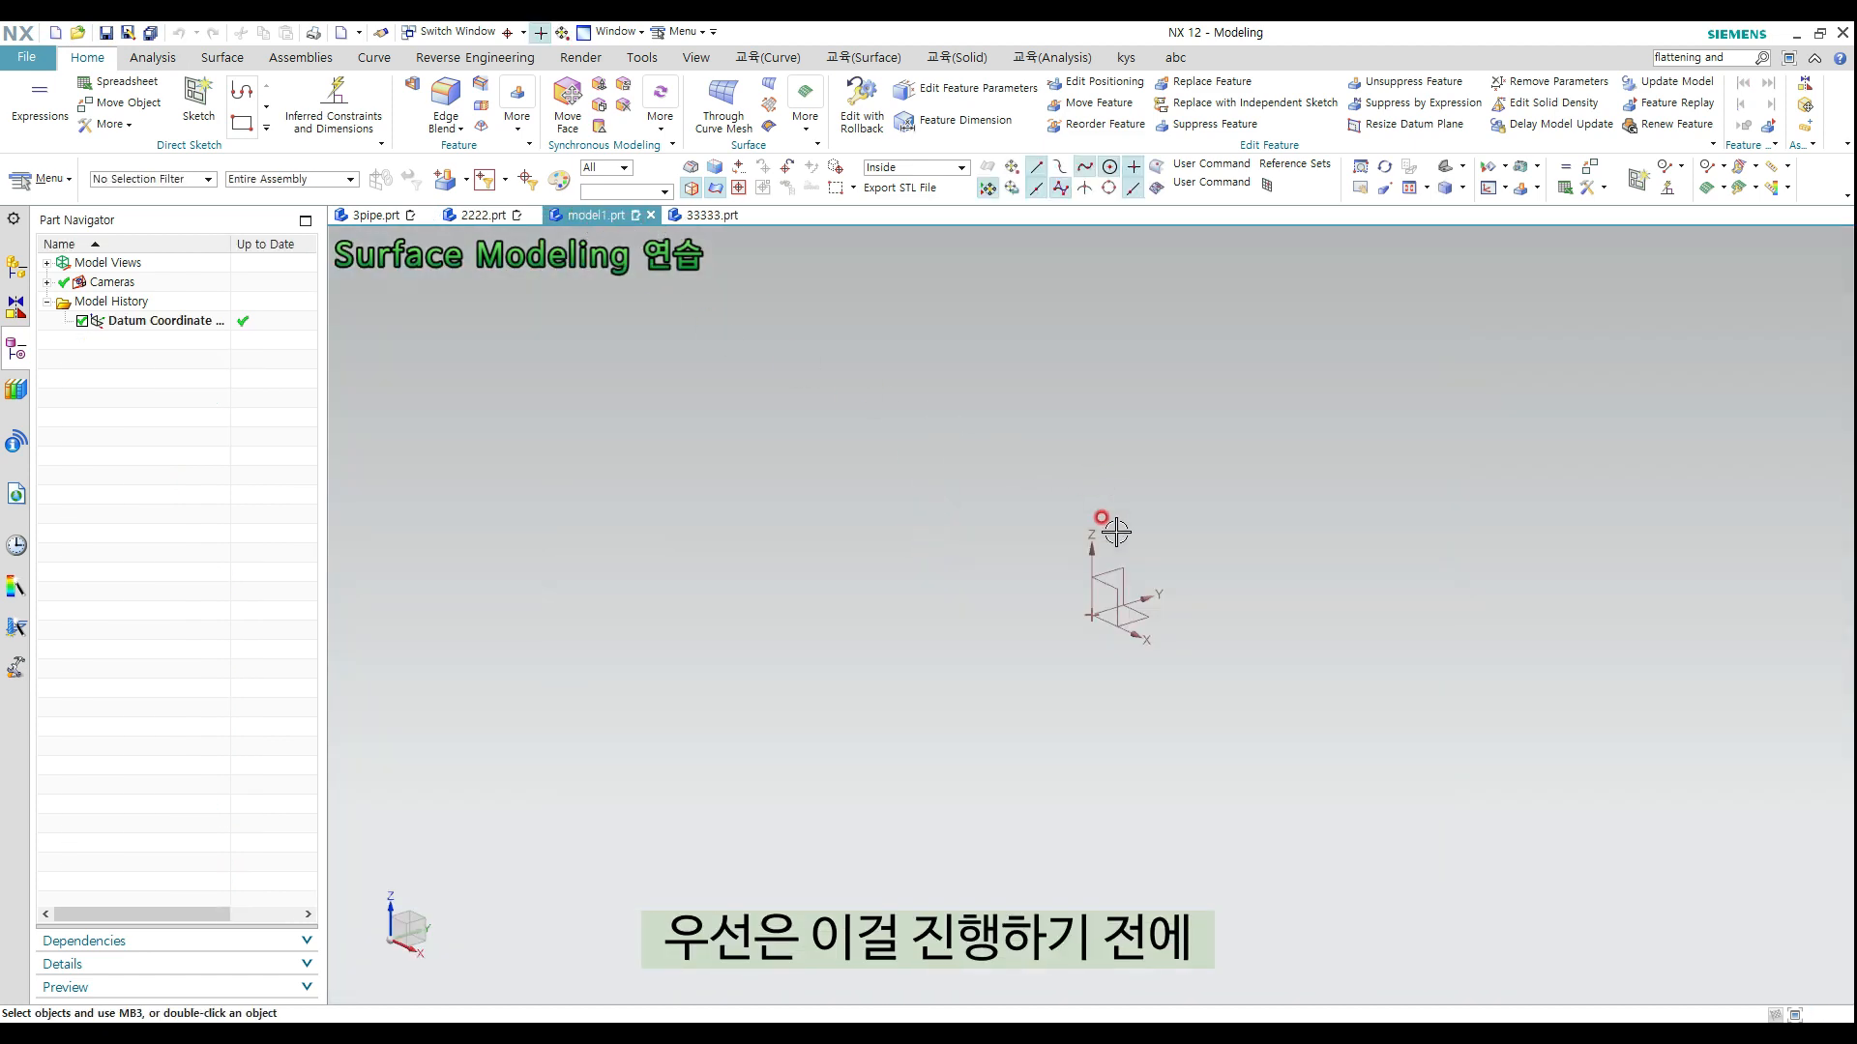
{"action": "middle_click_drag", "start_coordinate": [1116, 532], "coordinate": [1187, 504]}
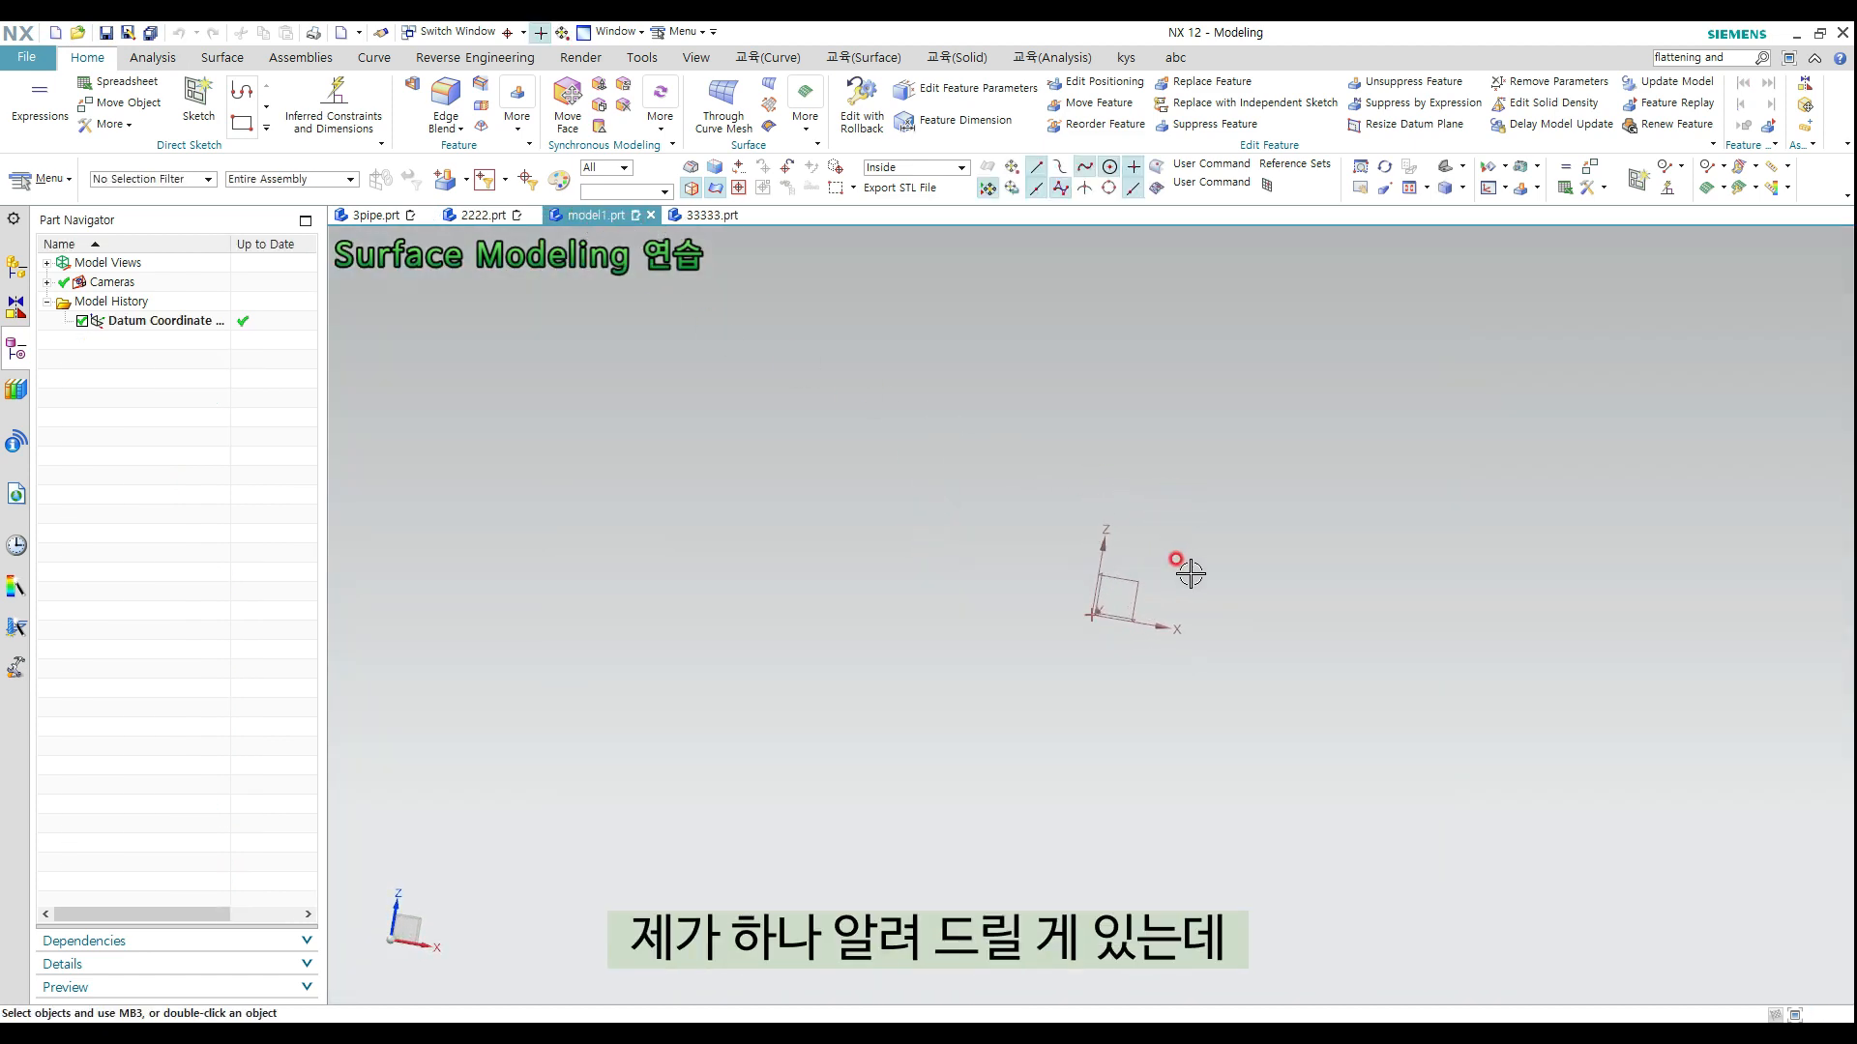
{"action": "left_click", "coordinate": [1134, 583]}
{"action": "middle_click", "coordinate": [1179, 586]}
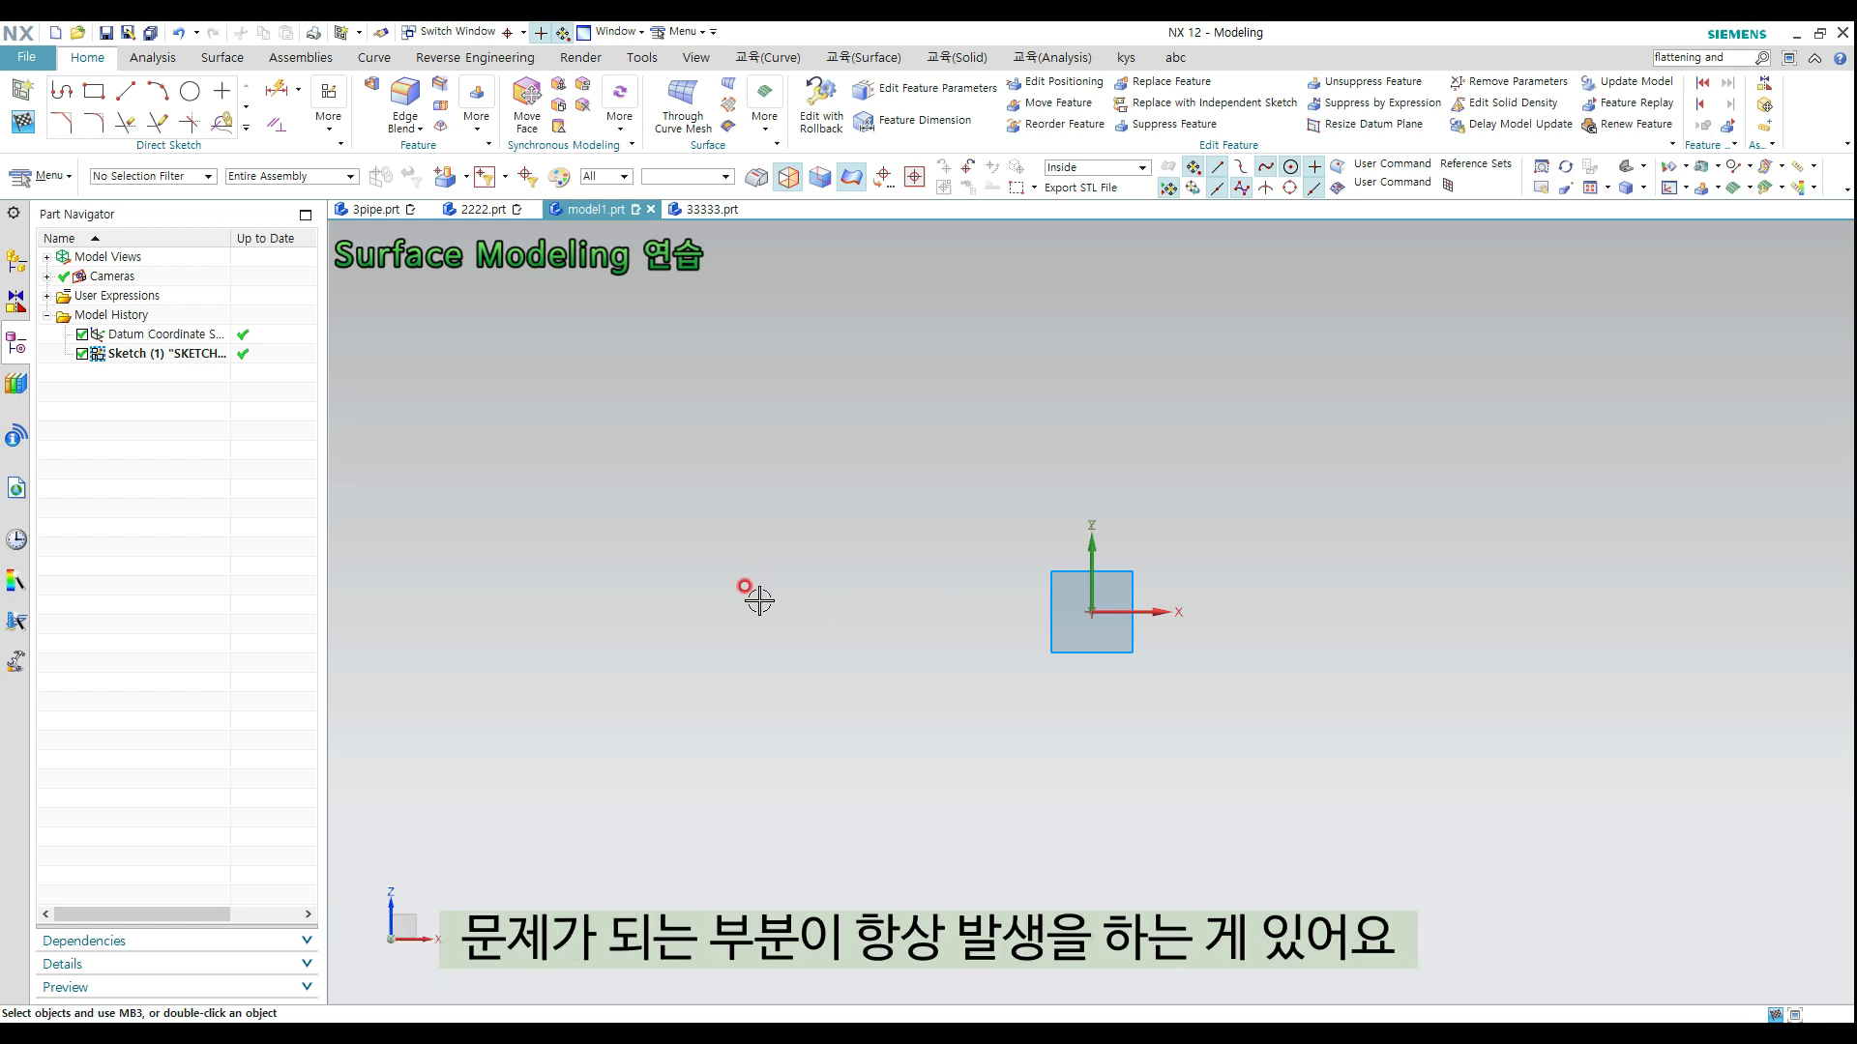
Sketch a shallow upward-bulging three-point arc that rises from the far -X side to an end point above the origin
{"action": "key", "text": "a"}
{"action": "left_click", "coordinate": [719, 612]}
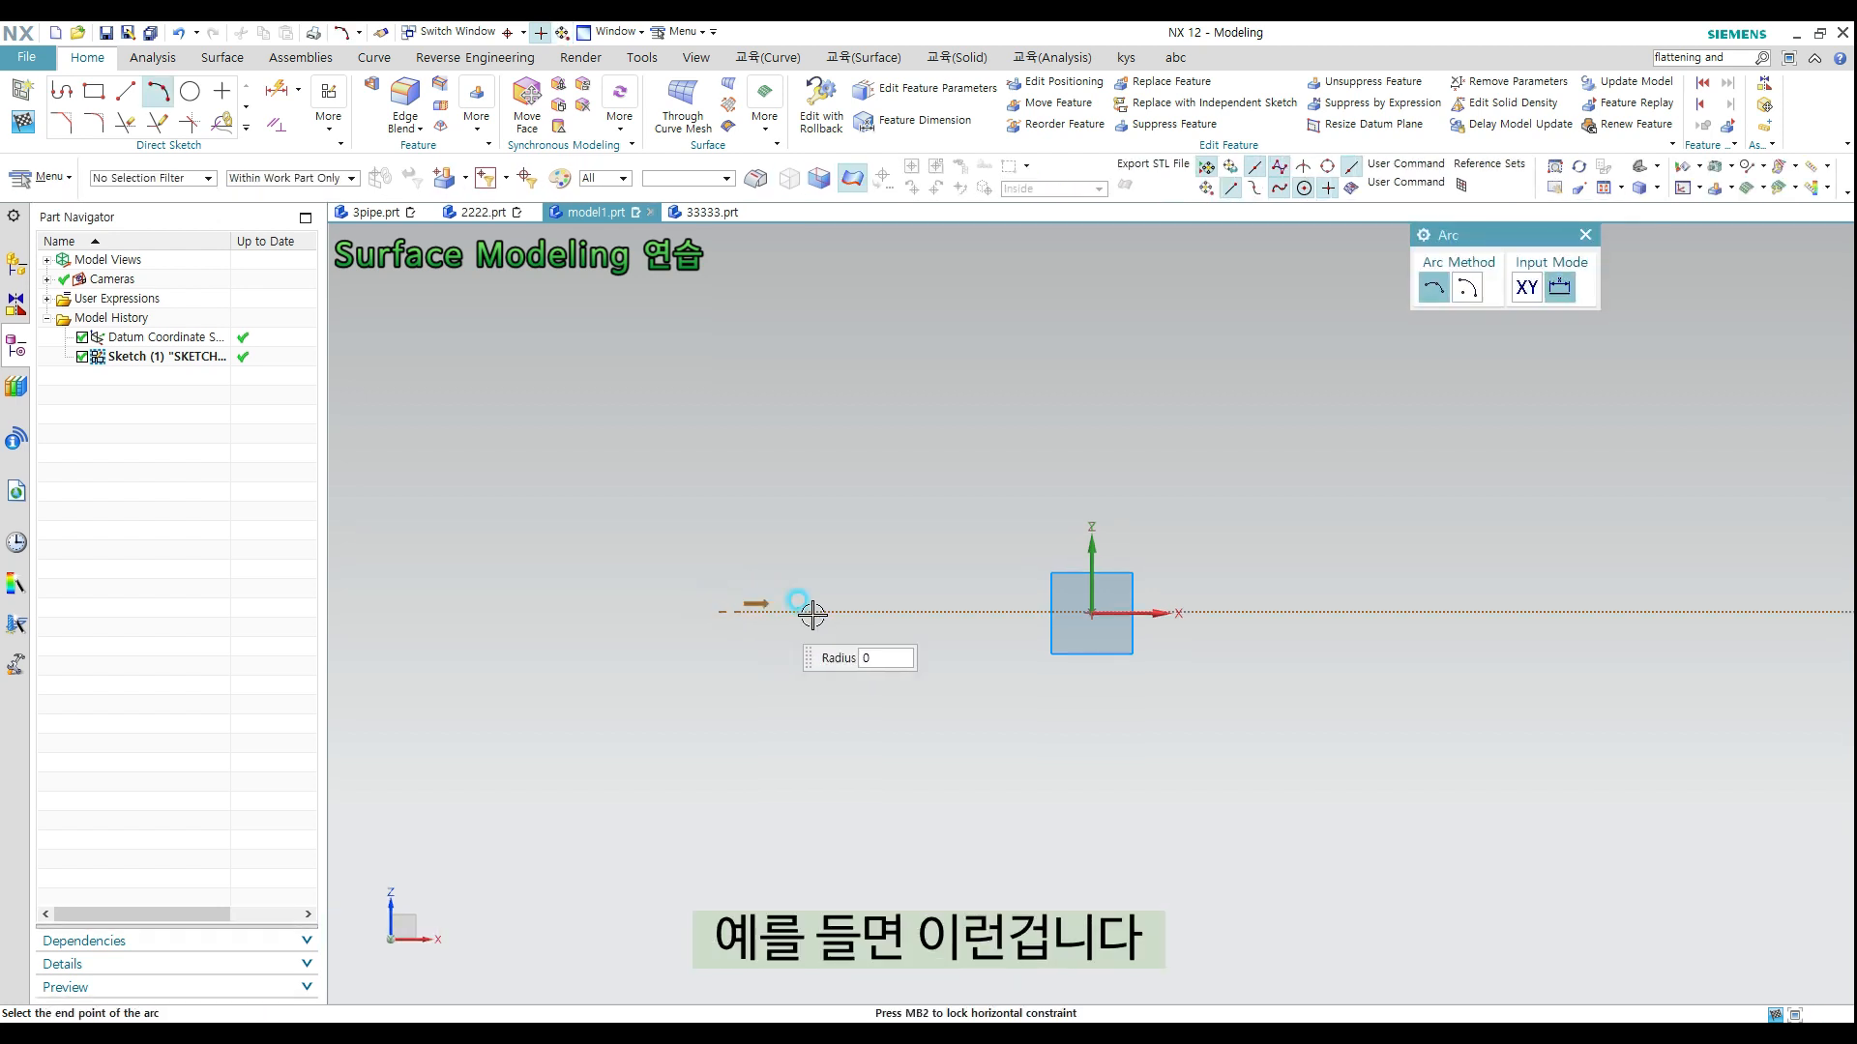
{"action": "left_click", "coordinate": [1085, 493]}
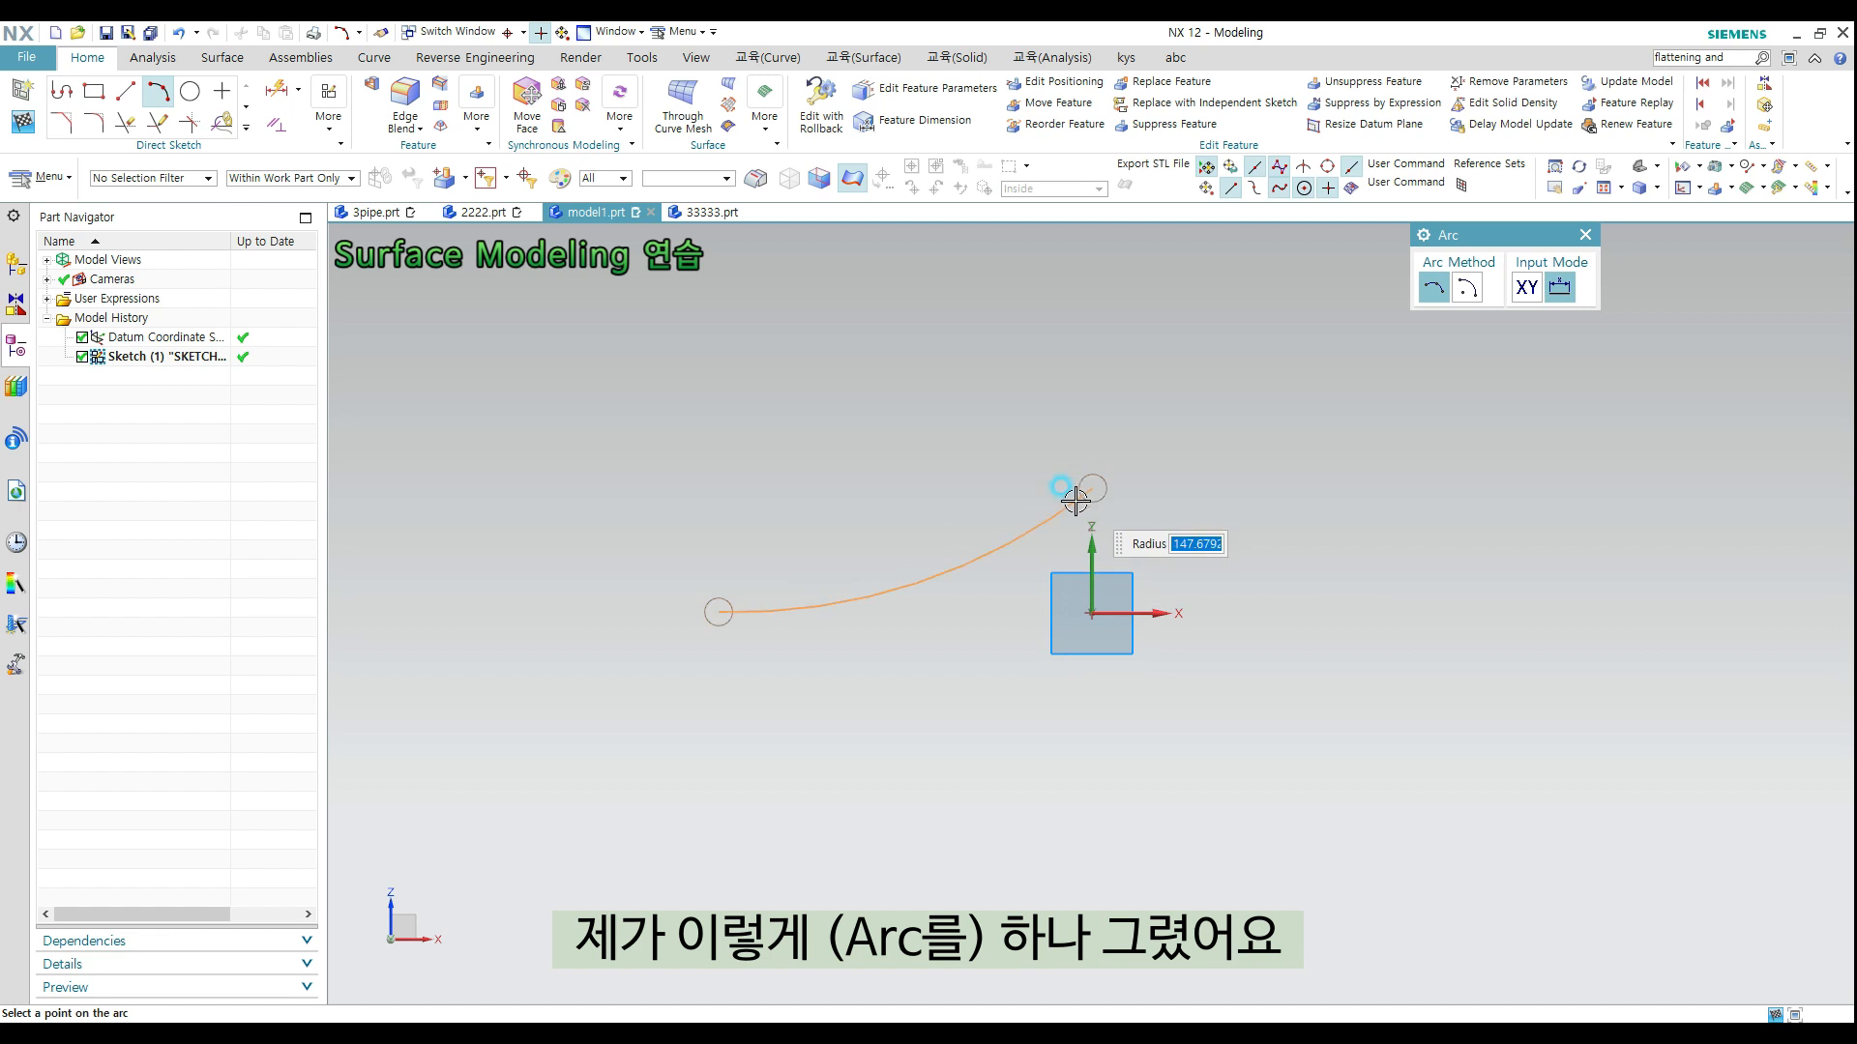
{"action": "left_click", "coordinate": [931, 515]}
{"action": "key", "text": "Escape"}
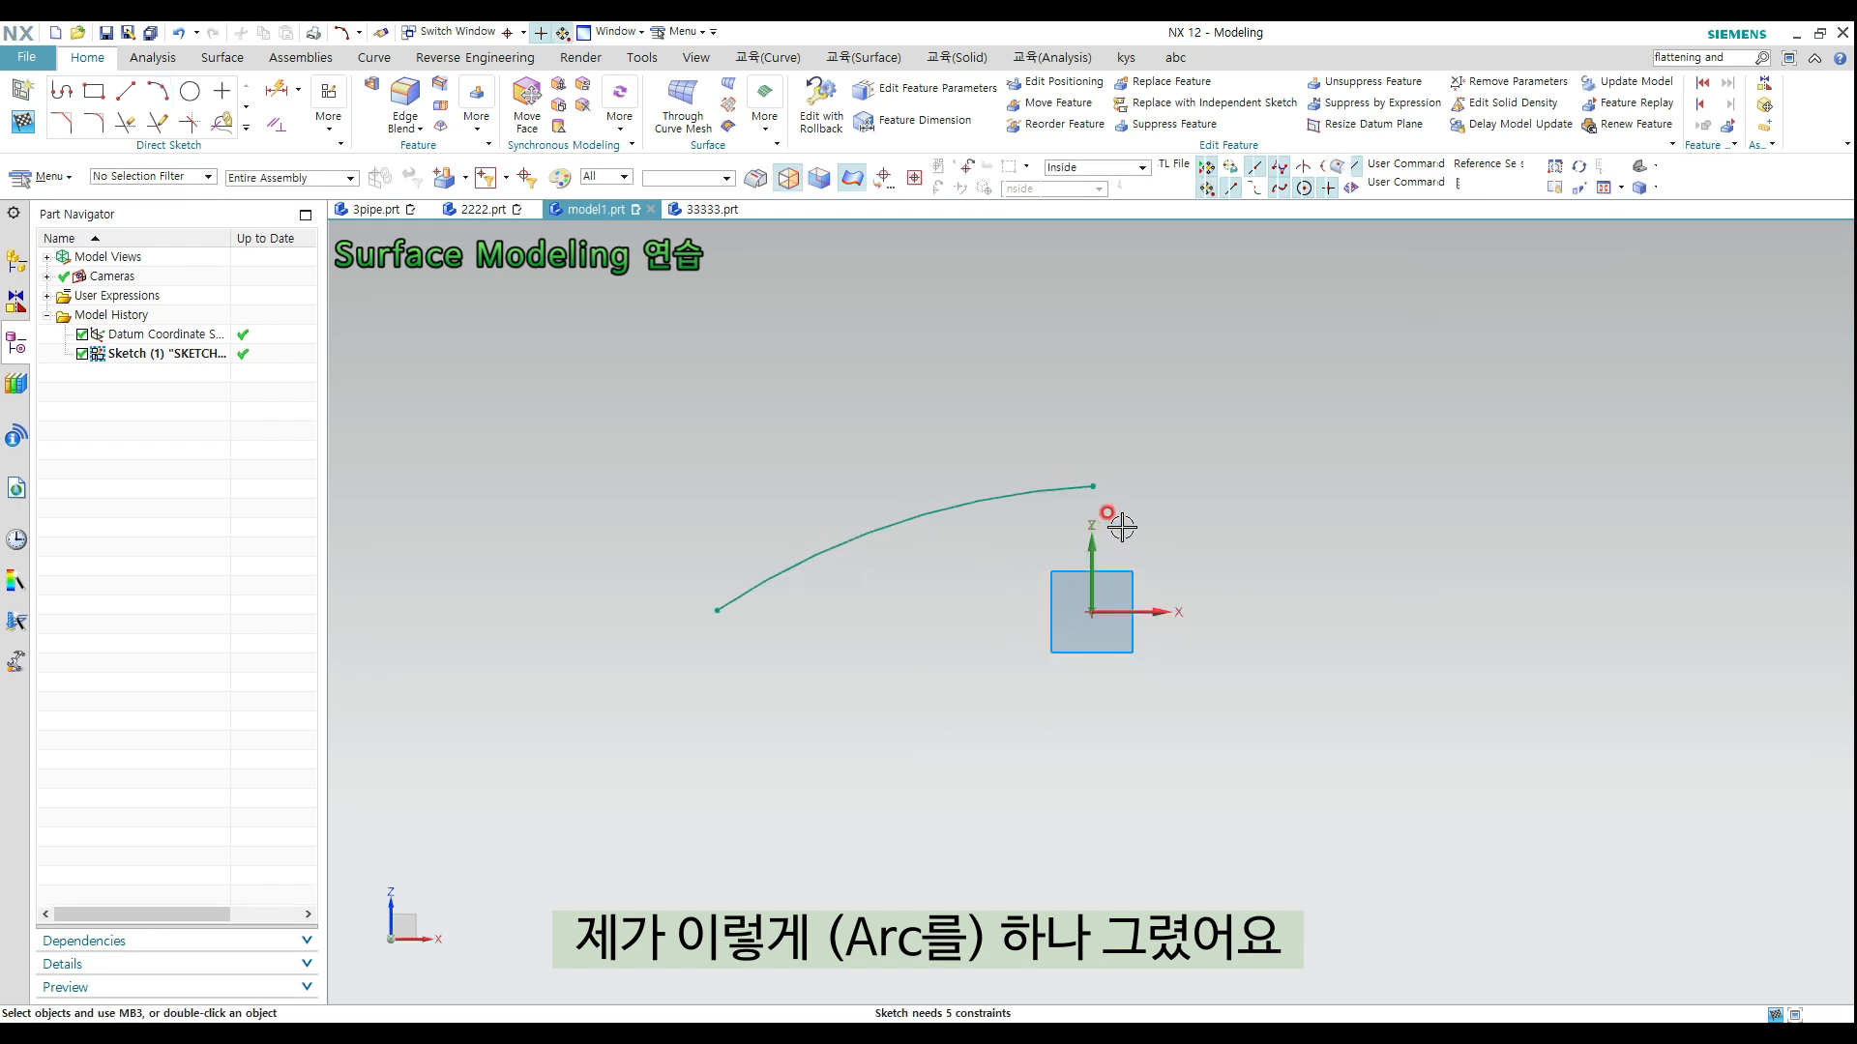
Constrain the arc's upper end point onto the vertical sketch axis and finish the sketch
{"action": "left_click", "coordinate": [1090, 484]}
{"action": "left_click", "coordinate": [1091, 540]}
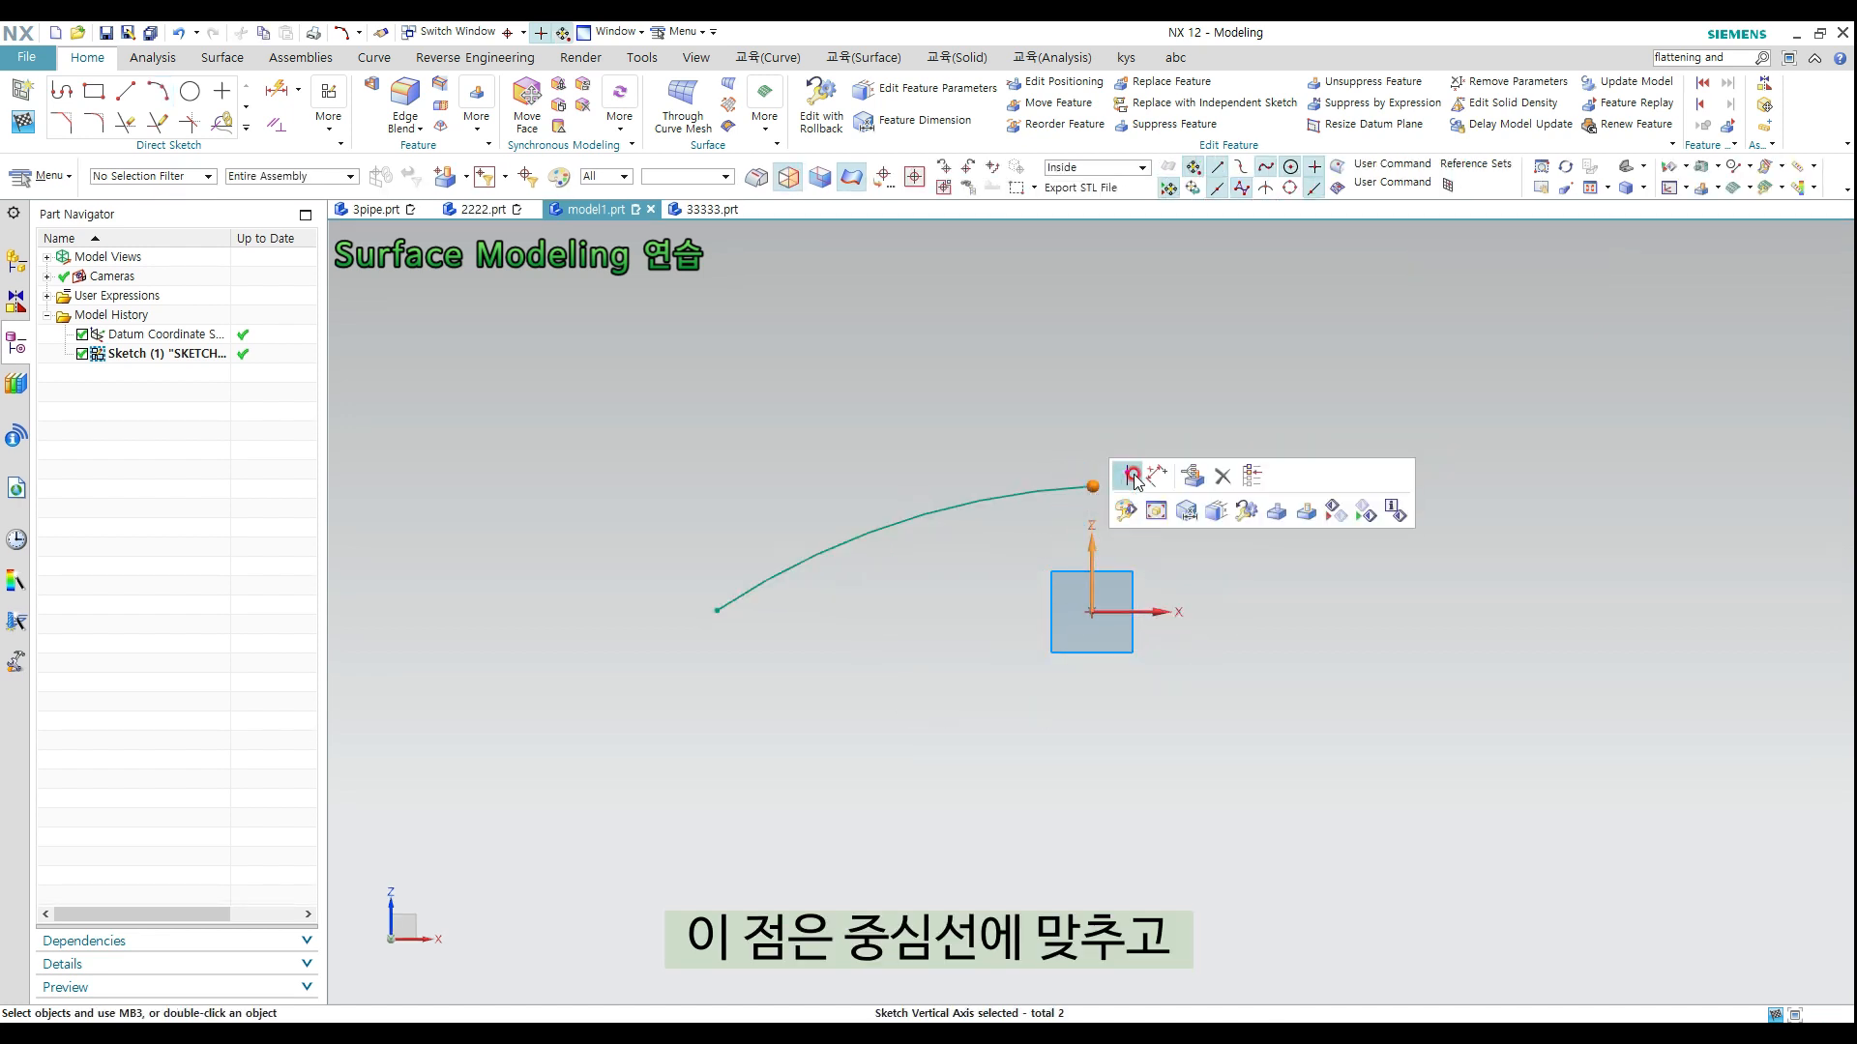
{"action": "left_click", "coordinate": [1128, 476]}
{"action": "key", "text": "ctrl+q"}
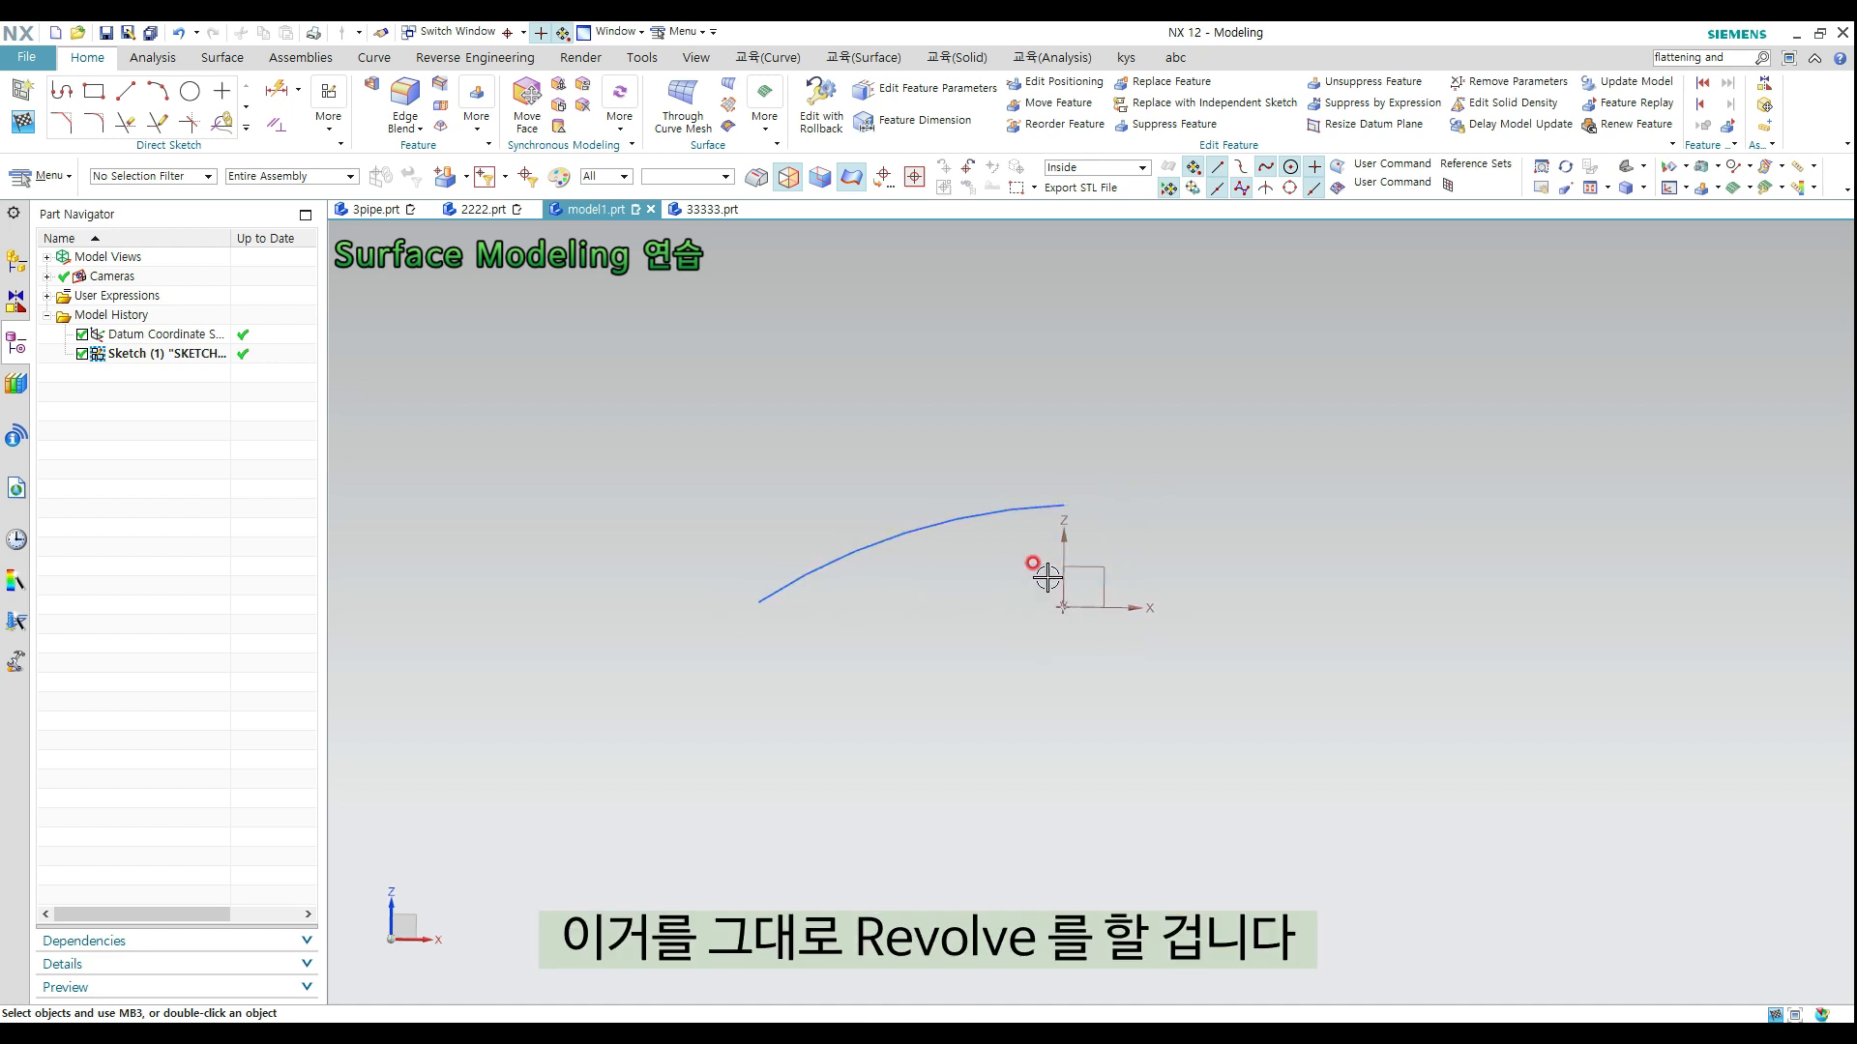
Revolve the arc 360° about the datum Z axis and inspect the centre of the domed surface
{"action": "middle_click_drag", "start_coordinate": [1049, 581], "coordinate": [1140, 572]}
{"action": "left_click_drag", "start_coordinate": [1237, 490], "coordinate": [1202, 454], "text": "ctrl+shift"}
{"action": "left_click", "coordinate": [1064, 489]}
{"action": "middle_click", "coordinate": [1163, 584]}
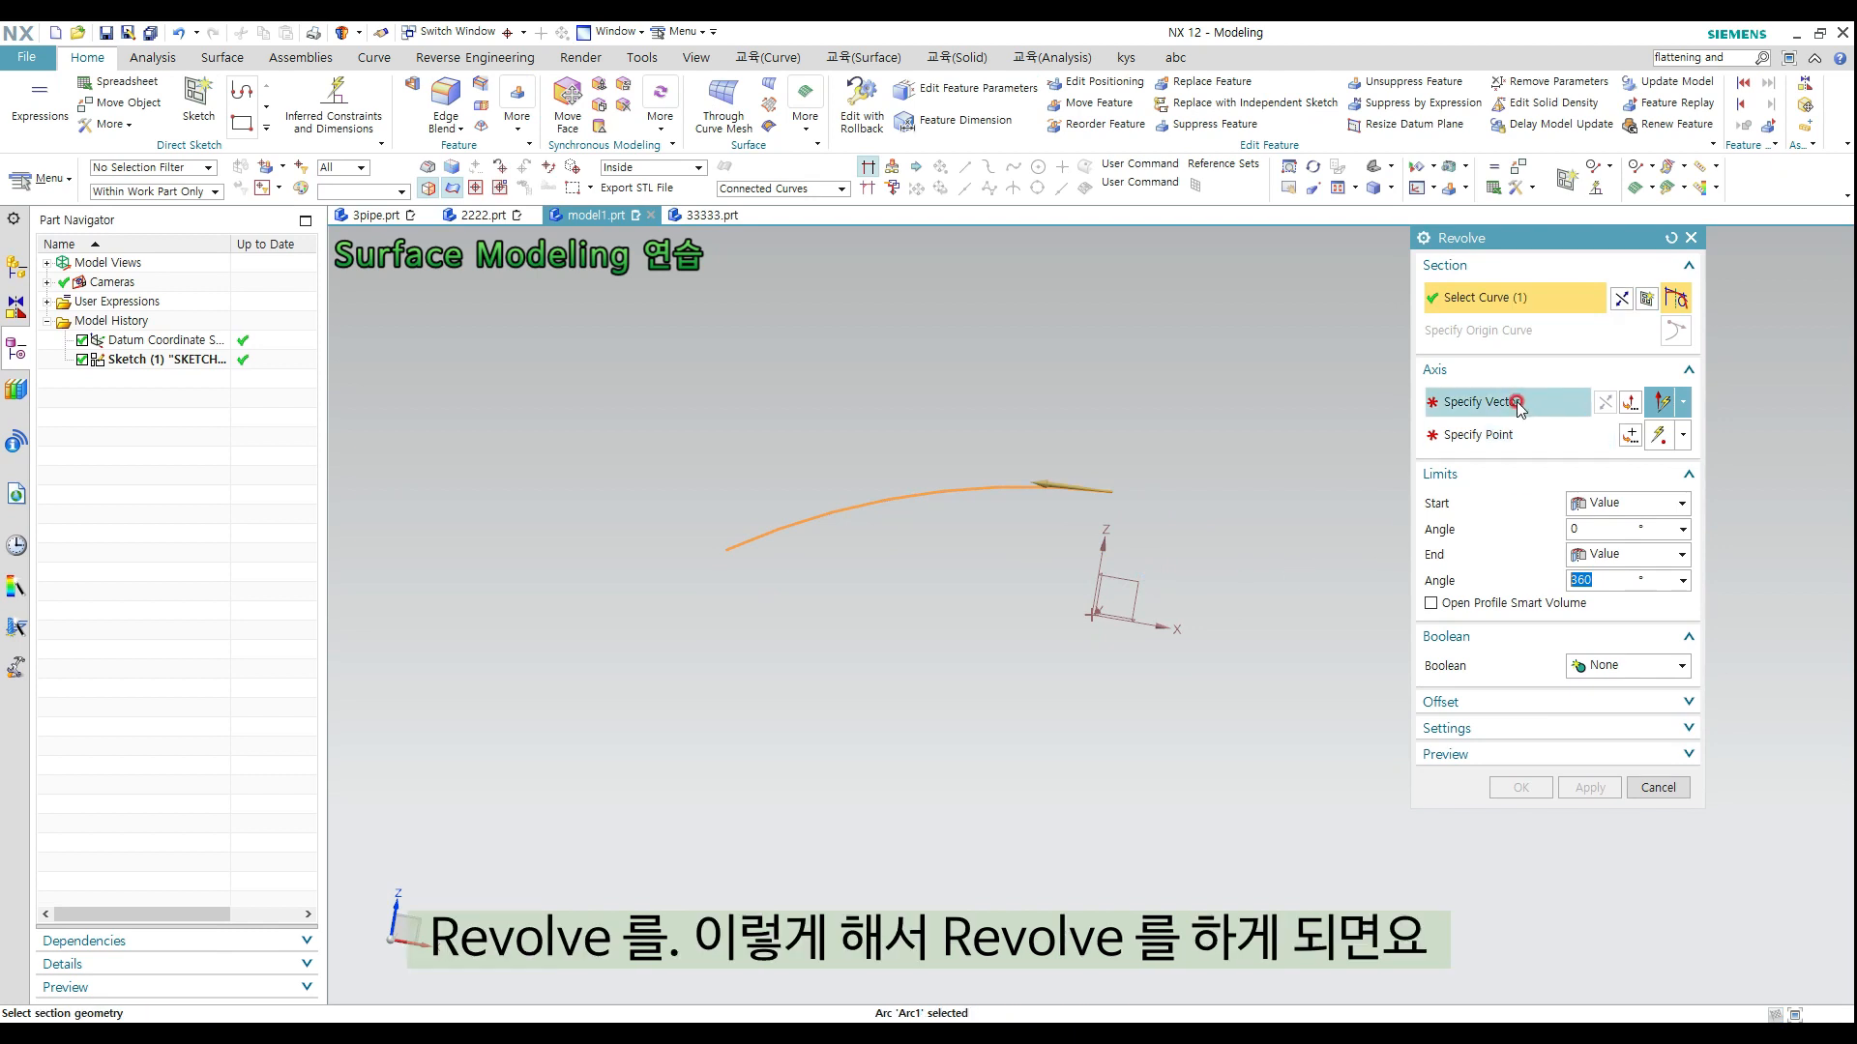
{"action": "left_click", "coordinate": [1100, 532]}
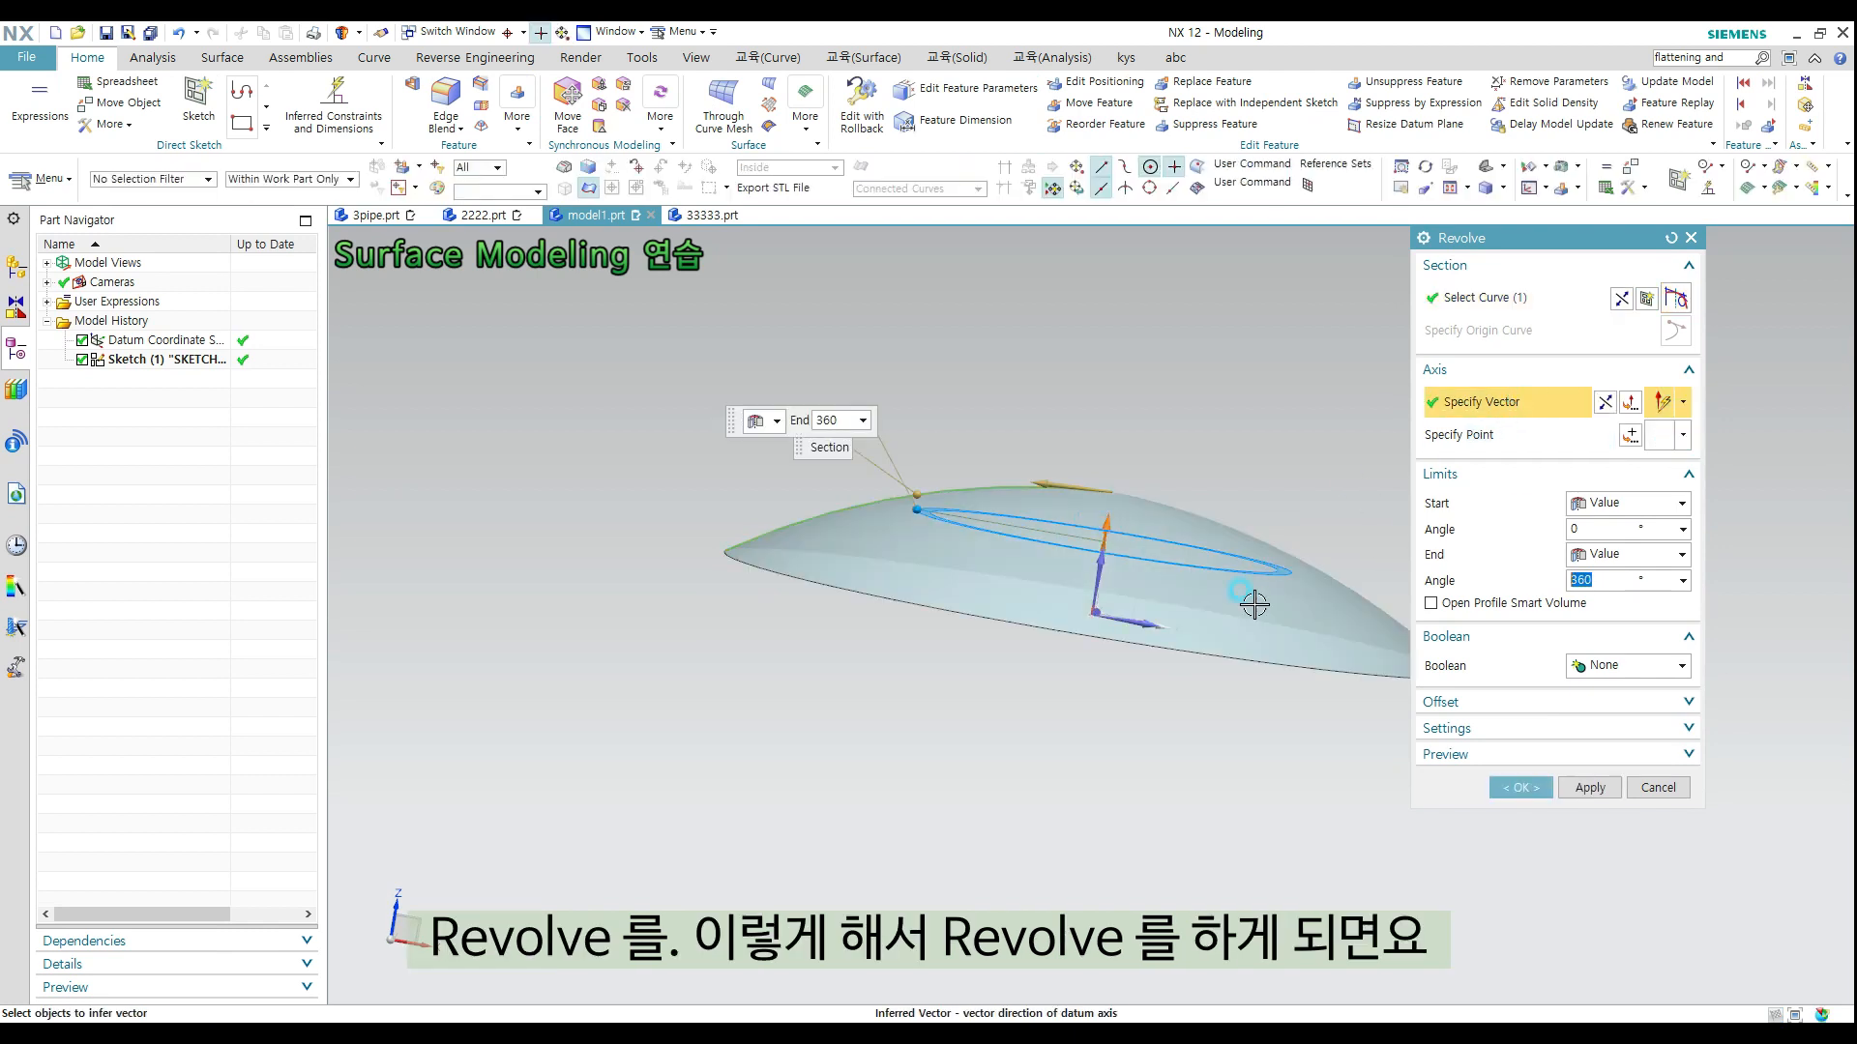
{"action": "left_click", "coordinate": [1520, 789]}
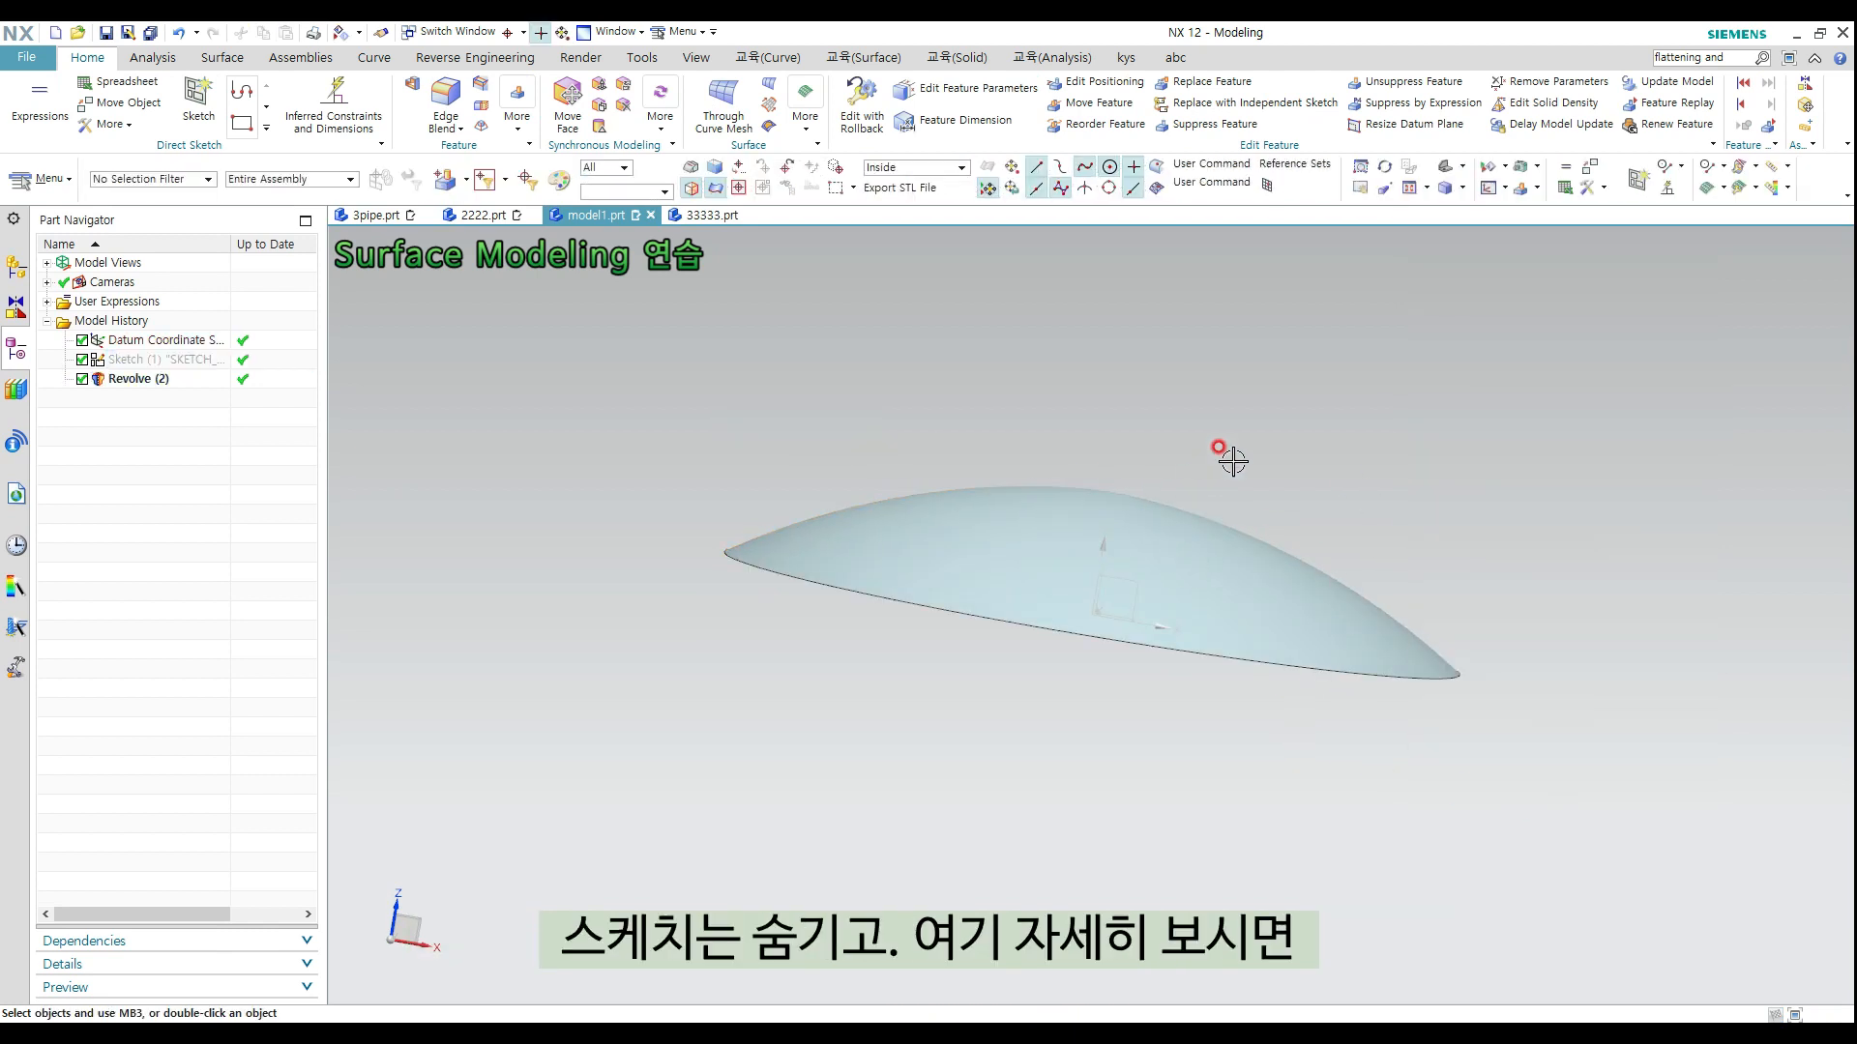
{"action": "middle_click_drag", "start_coordinate": [1233, 462], "coordinate": [1248, 605]}
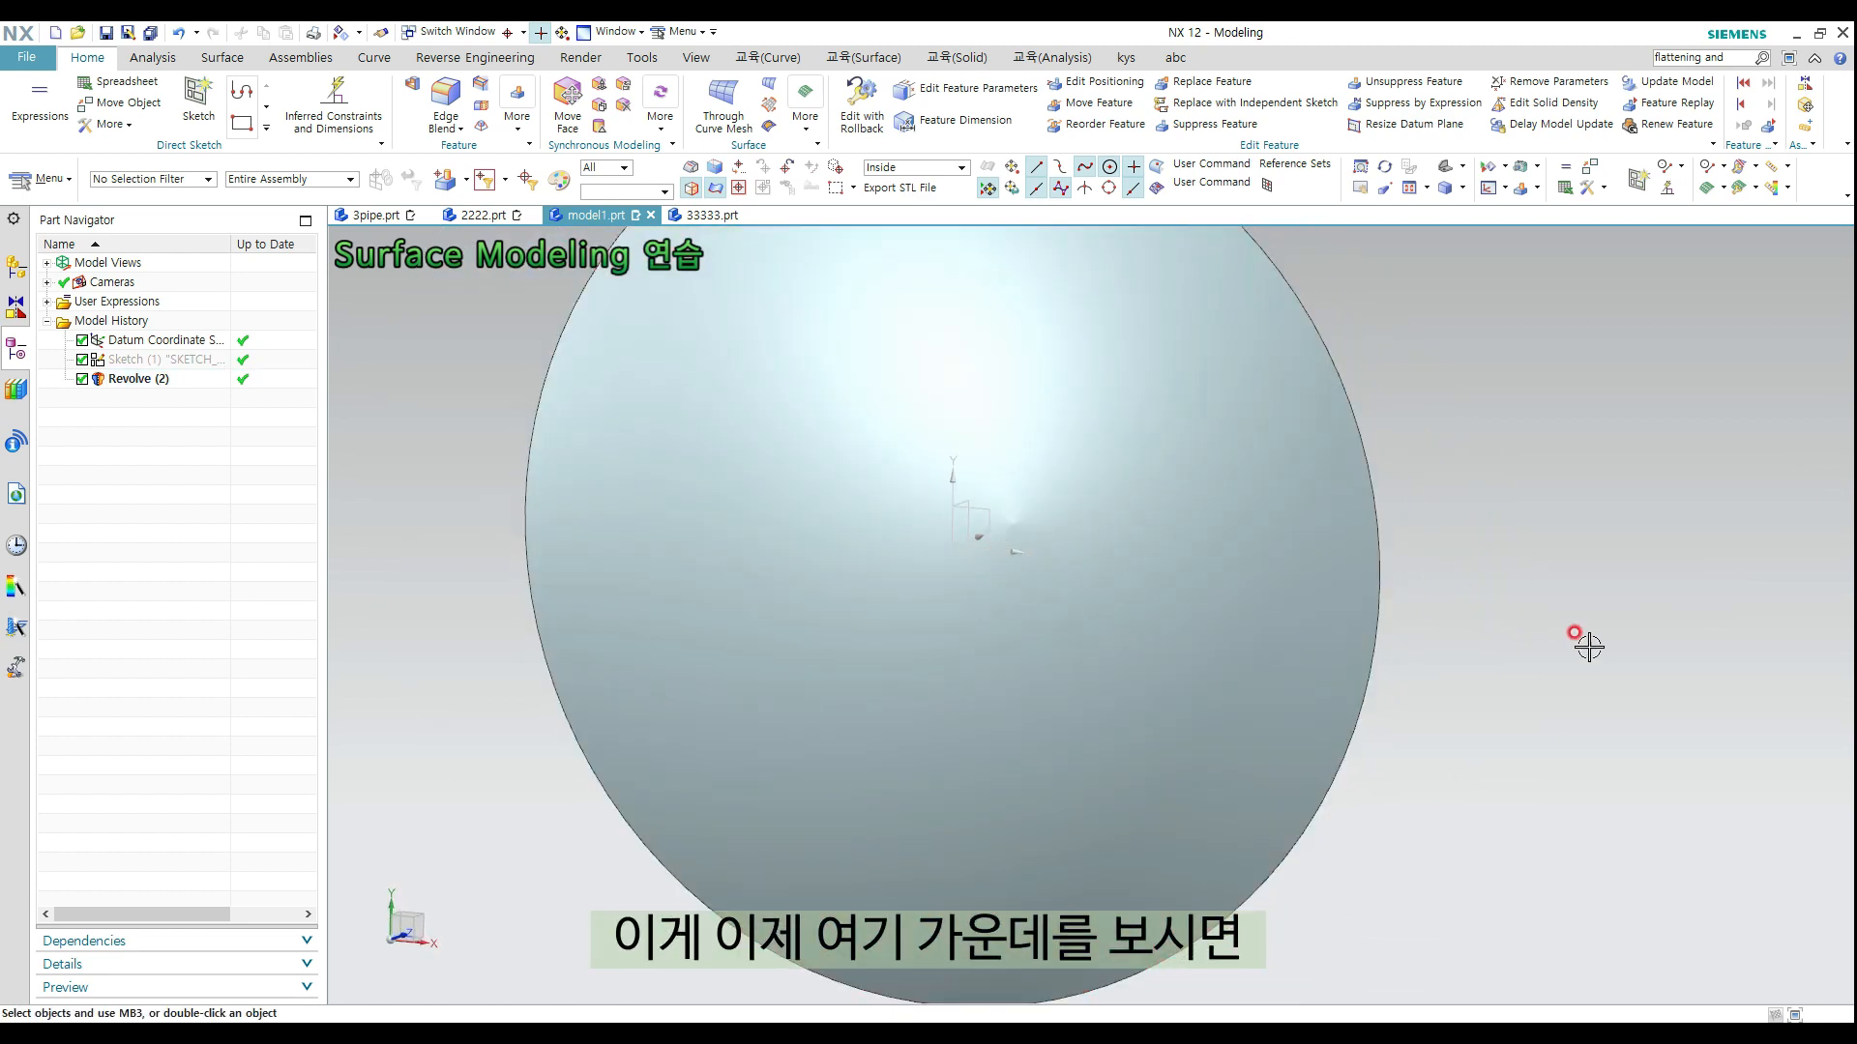
{"action": "middle_click_drag", "start_coordinate": [1589, 646], "coordinate": [1288, 685]}
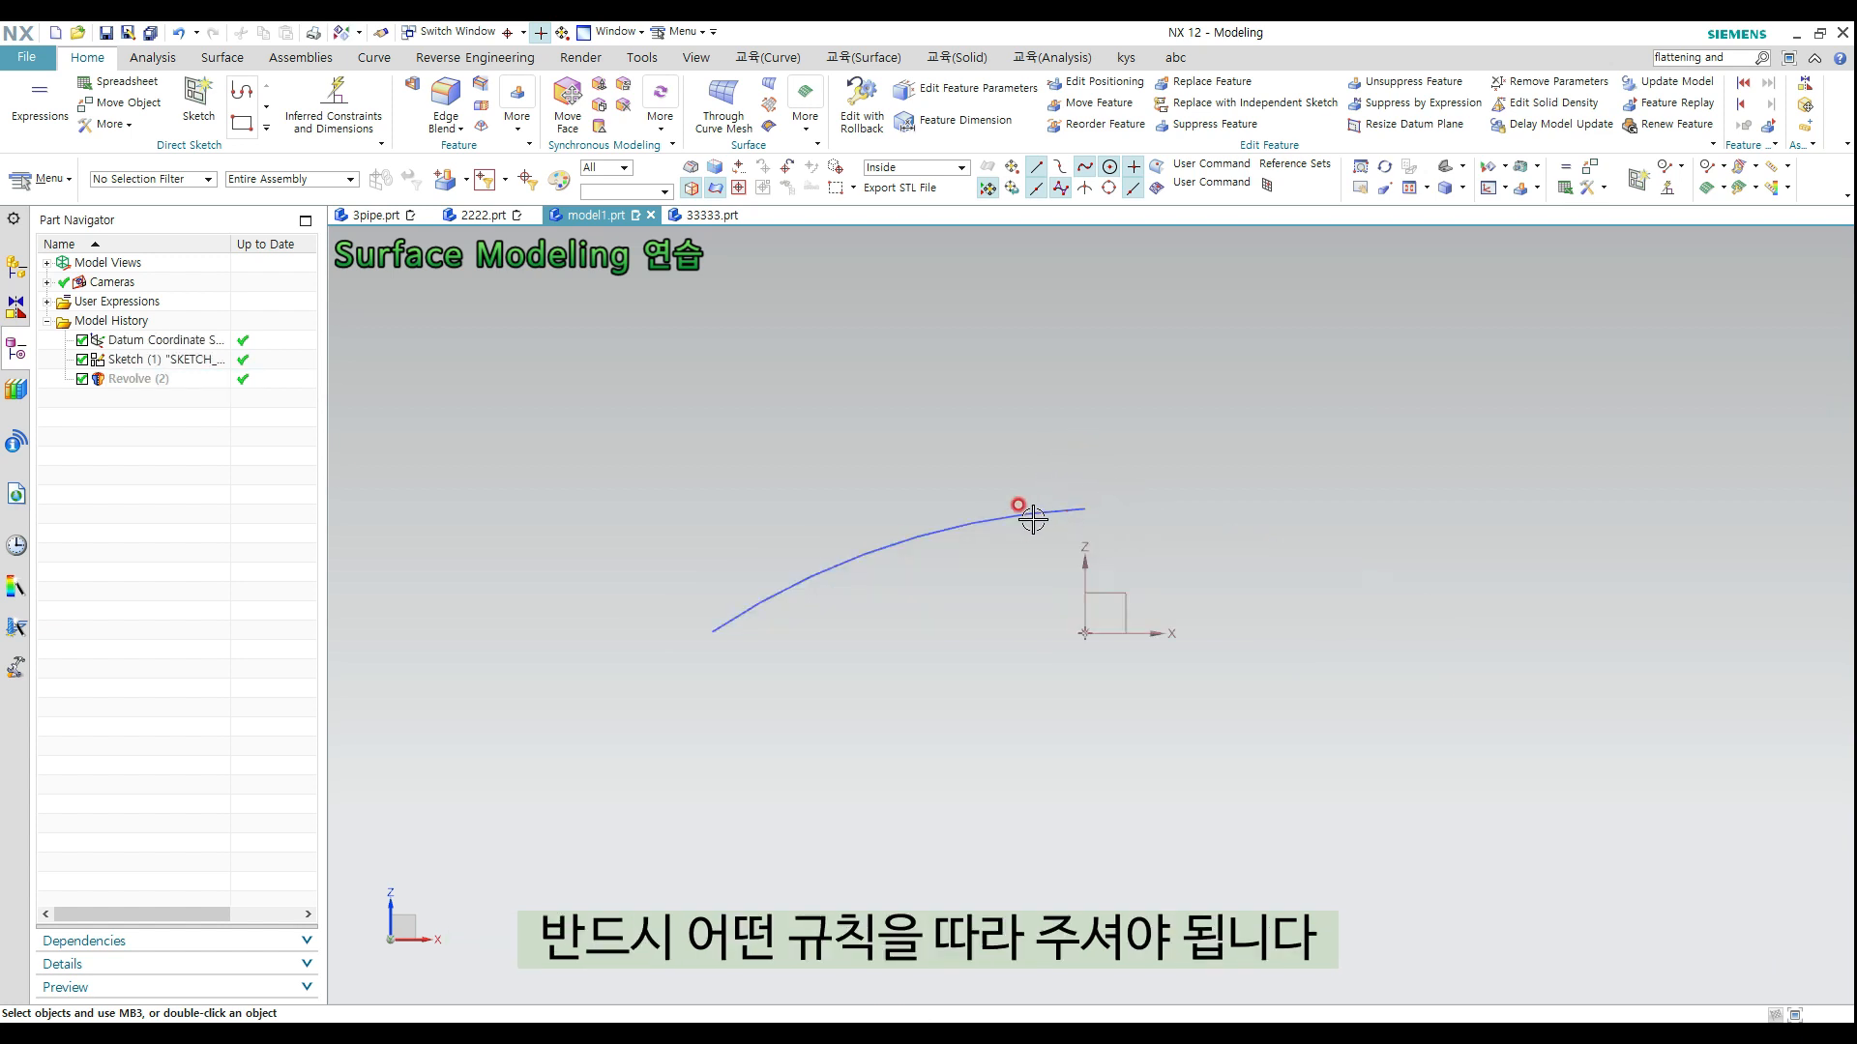
Reopen the arc's sketch and draw a horizontal line in the +X direction from the arc's upper end point
{"action": "double_click", "coordinate": [1025, 516]}
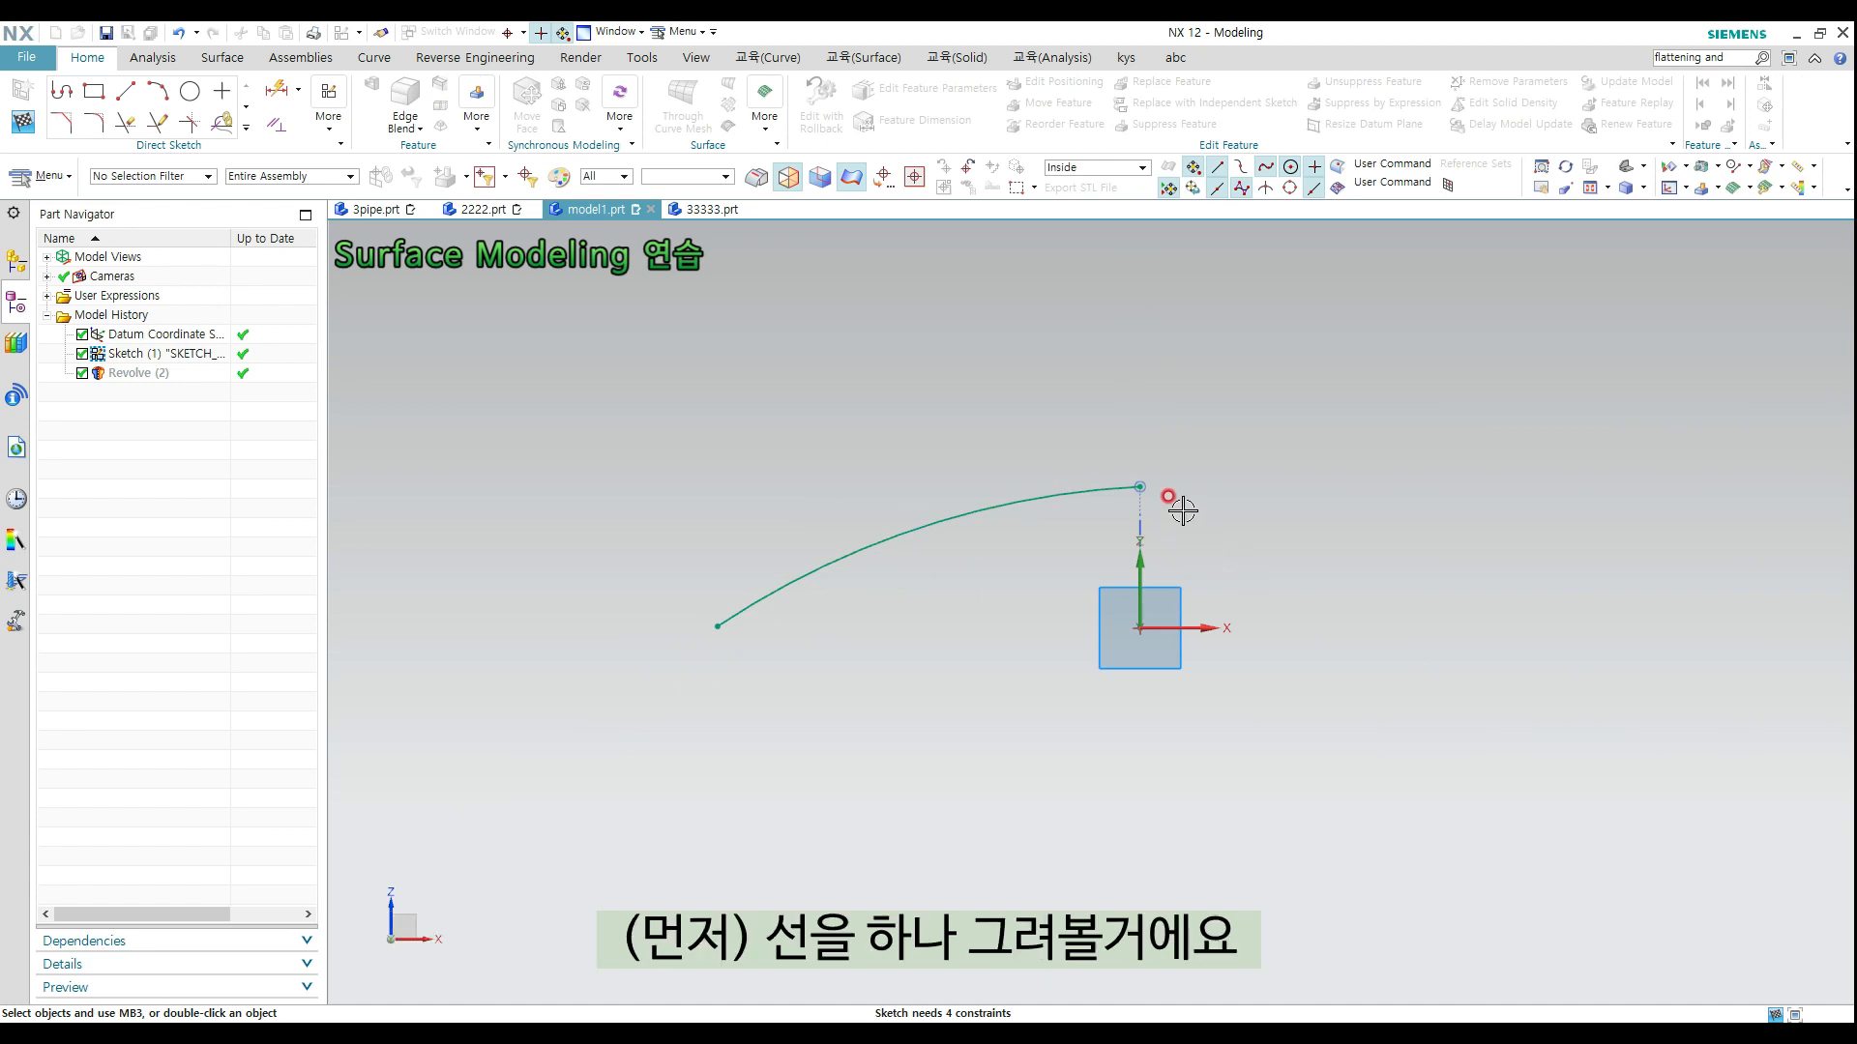
{"action": "key", "text": "l"}
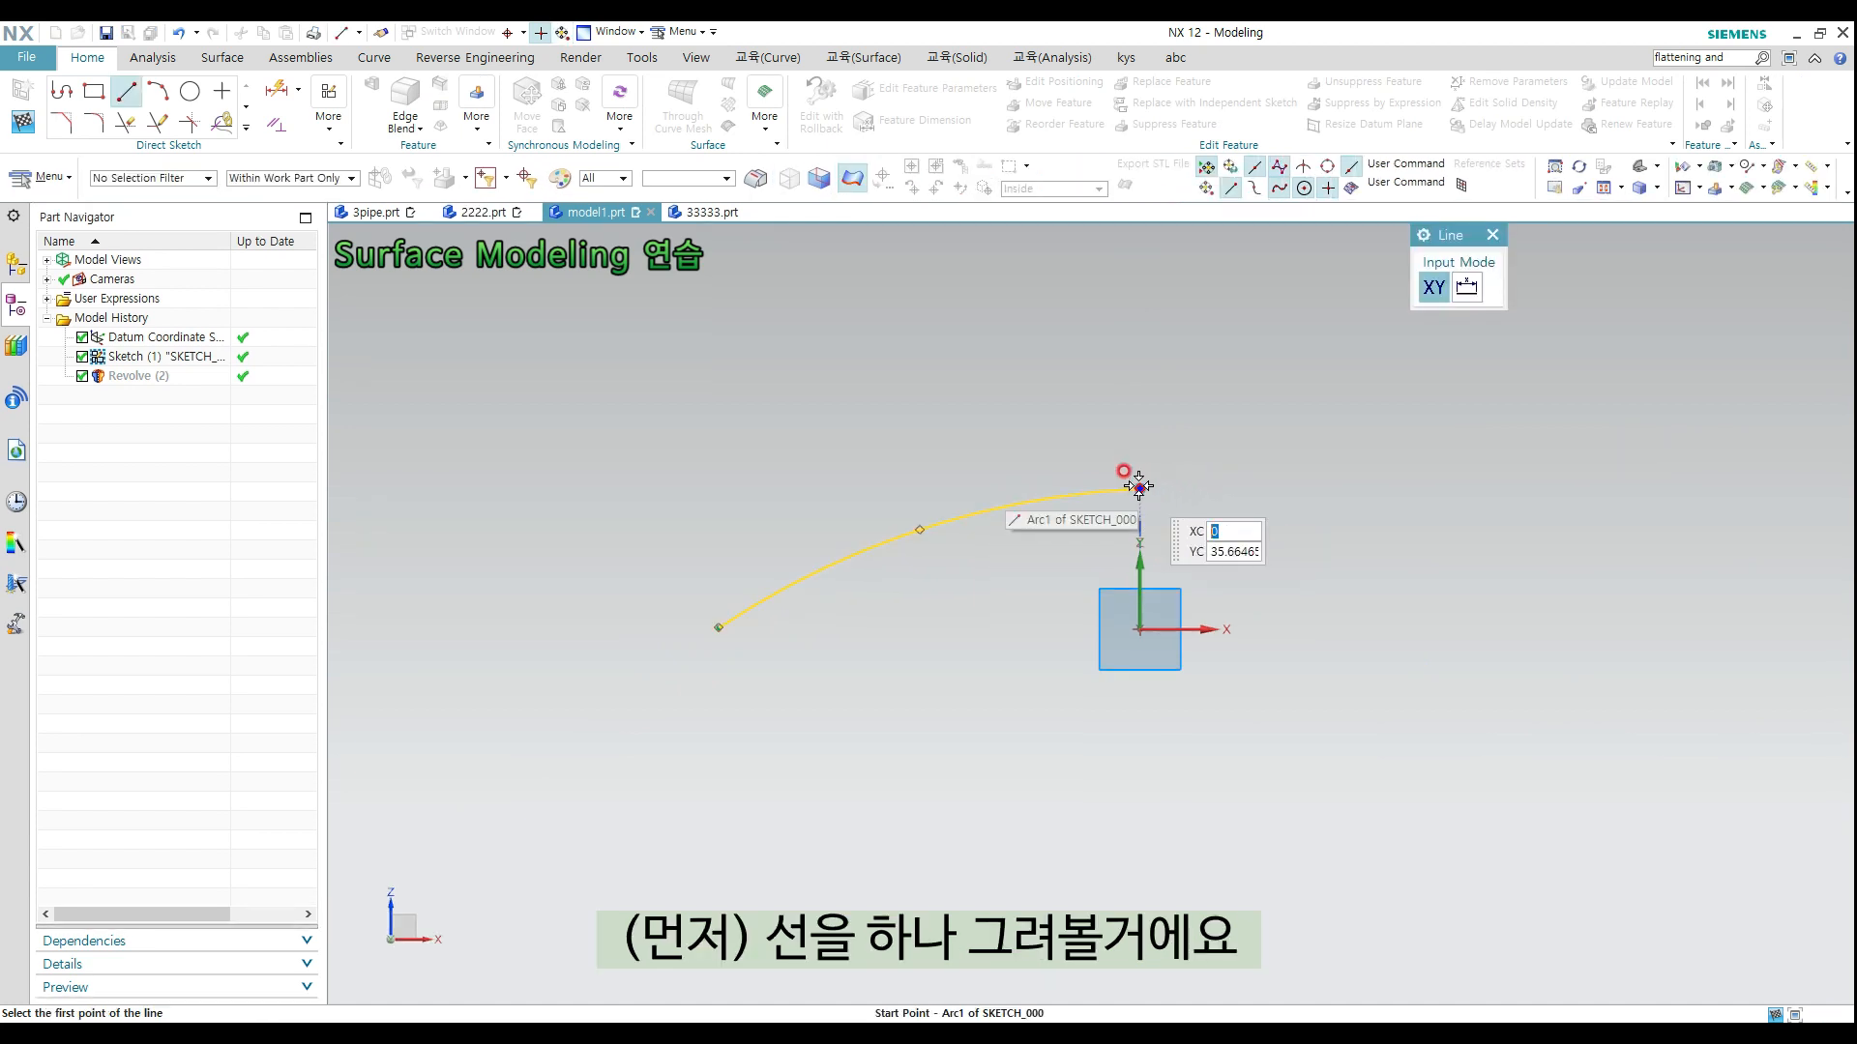
{"action": "left_click", "coordinate": [1139, 489]}
{"action": "left_click", "coordinate": [1548, 489]}
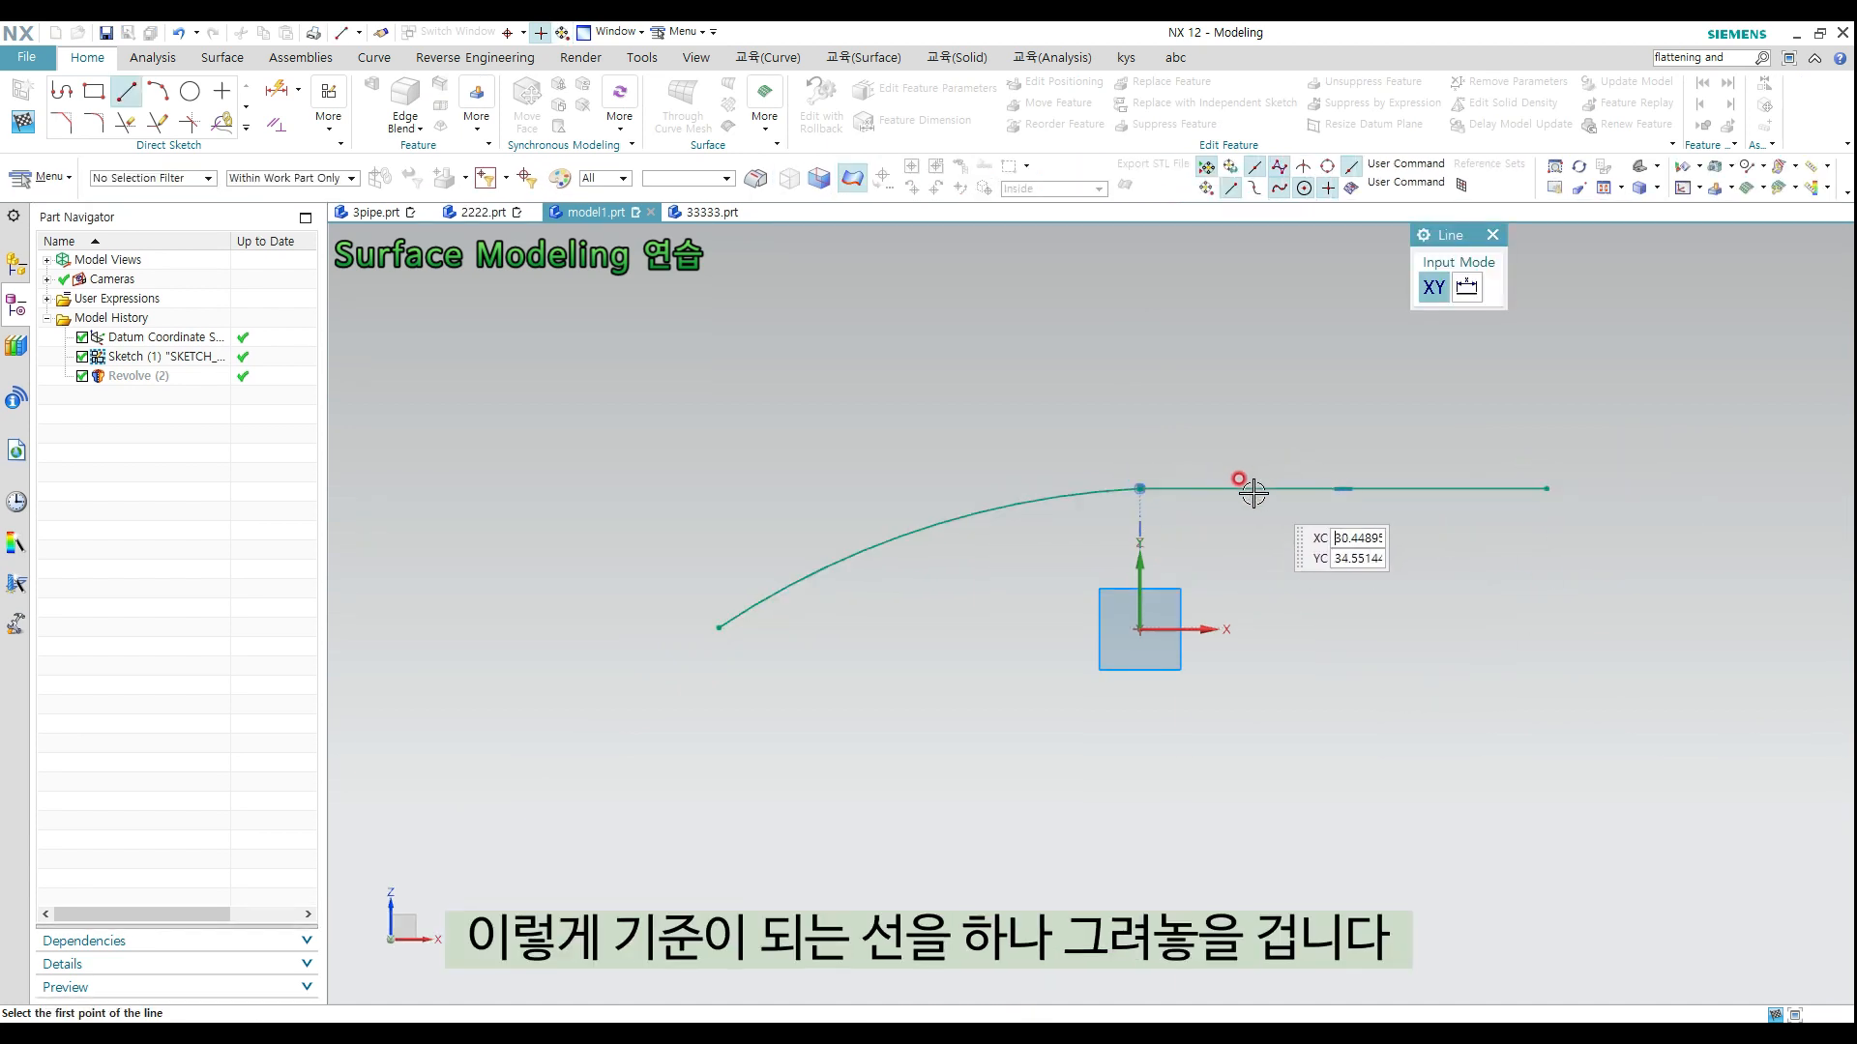
{"action": "key", "text": "Escape"}
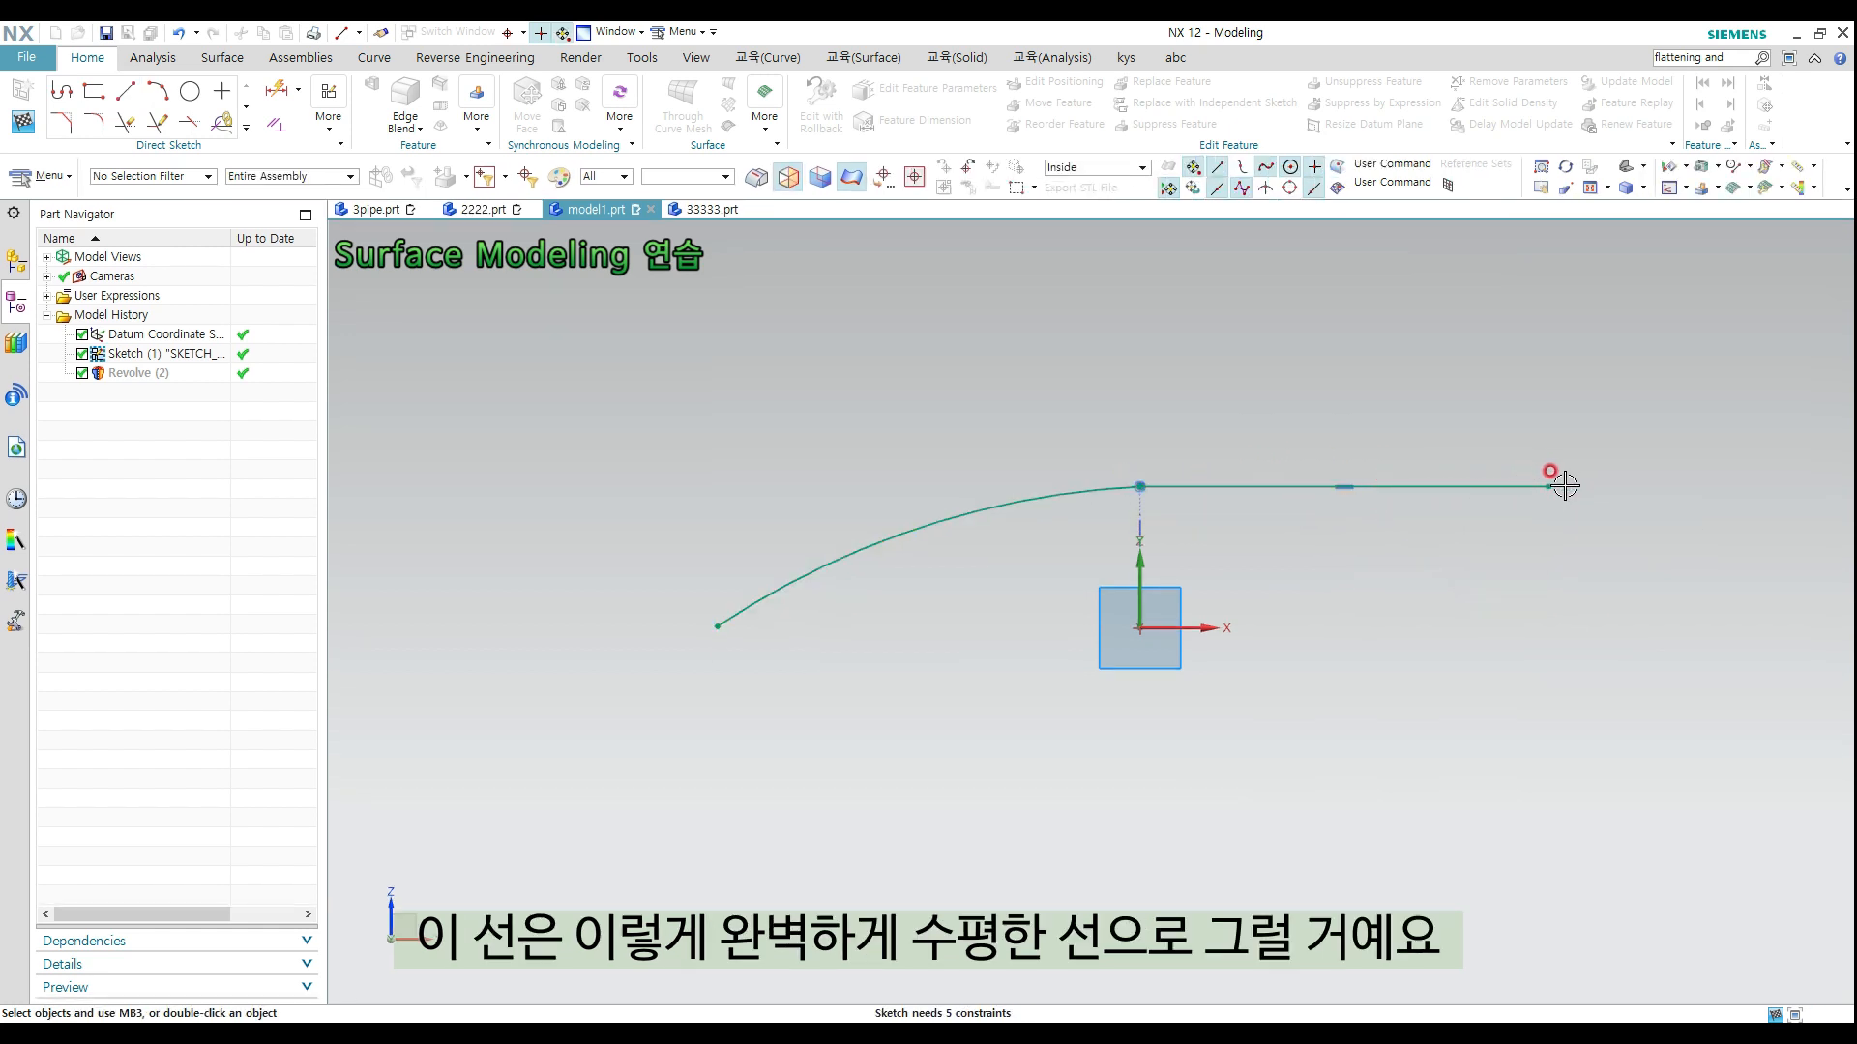
Apply a Tangent constraint between the arc and the horizontal line
{"action": "left_click", "coordinate": [1075, 490]}
{"action": "left_click", "coordinate": [1229, 489]}
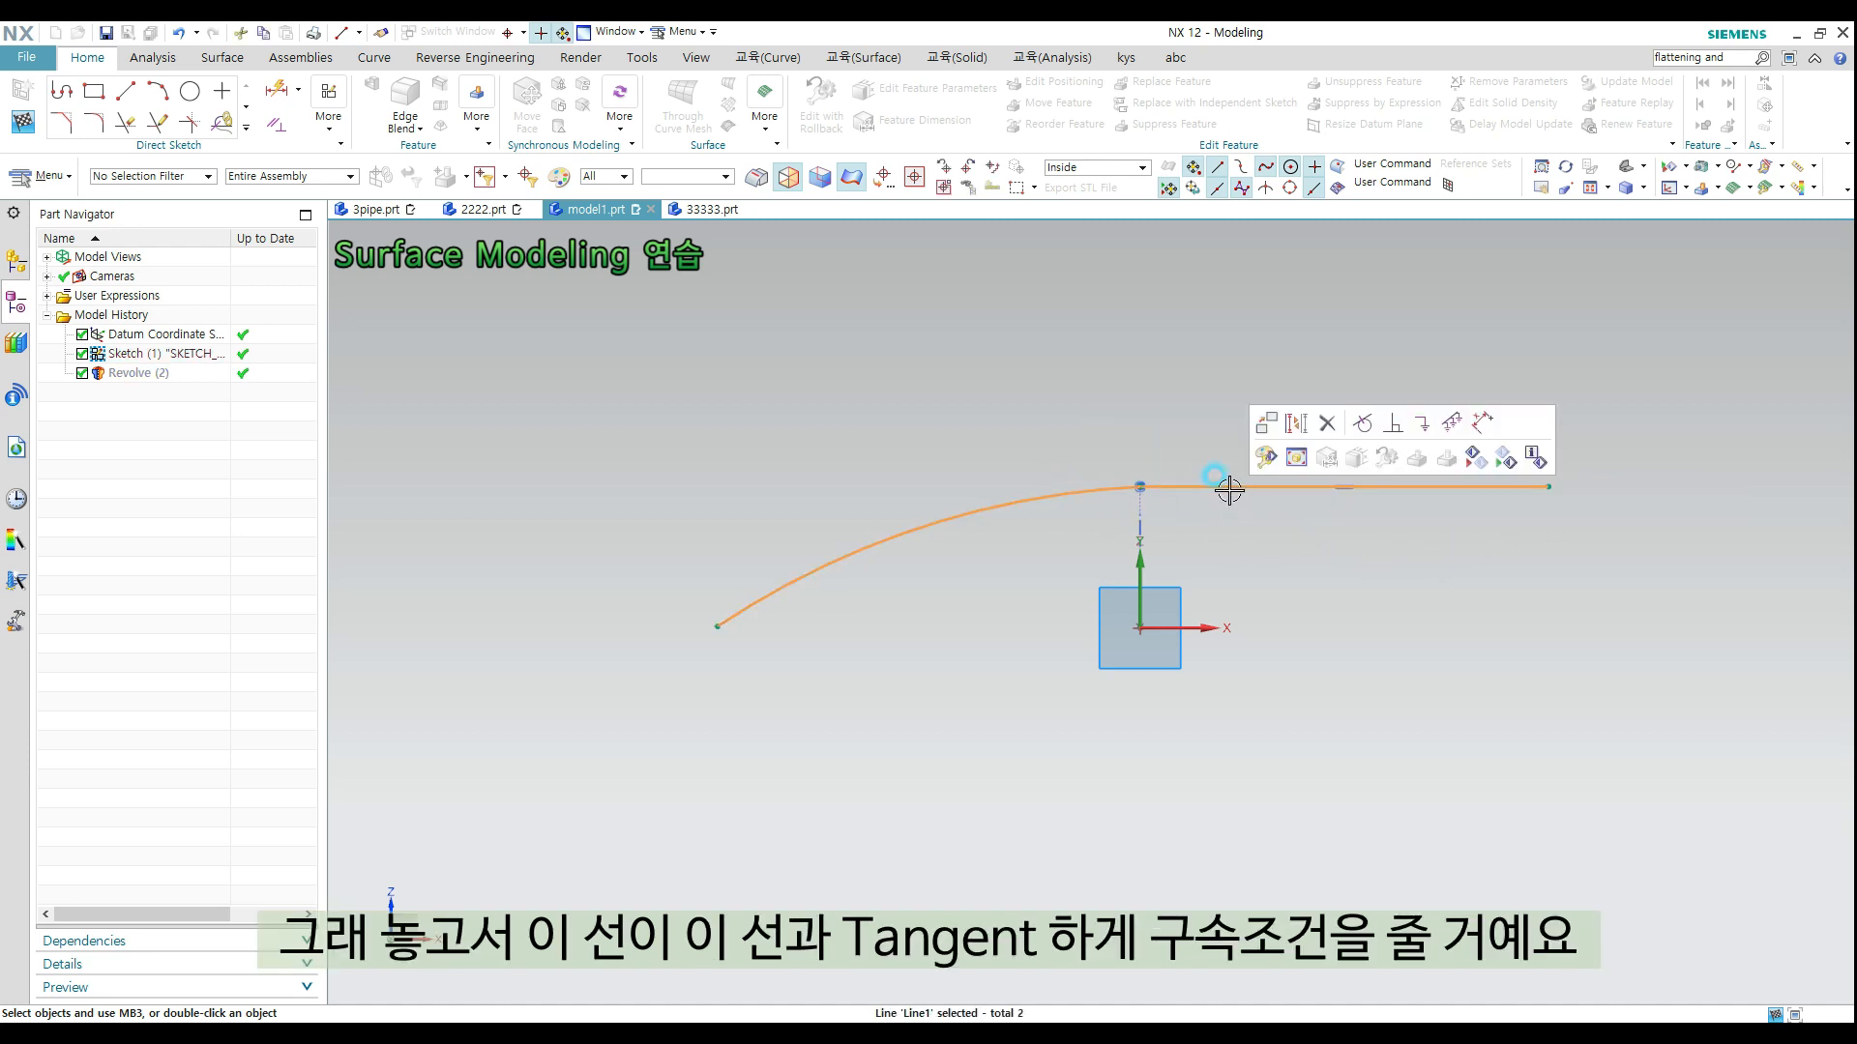
{"action": "left_click", "coordinate": [1365, 425]}
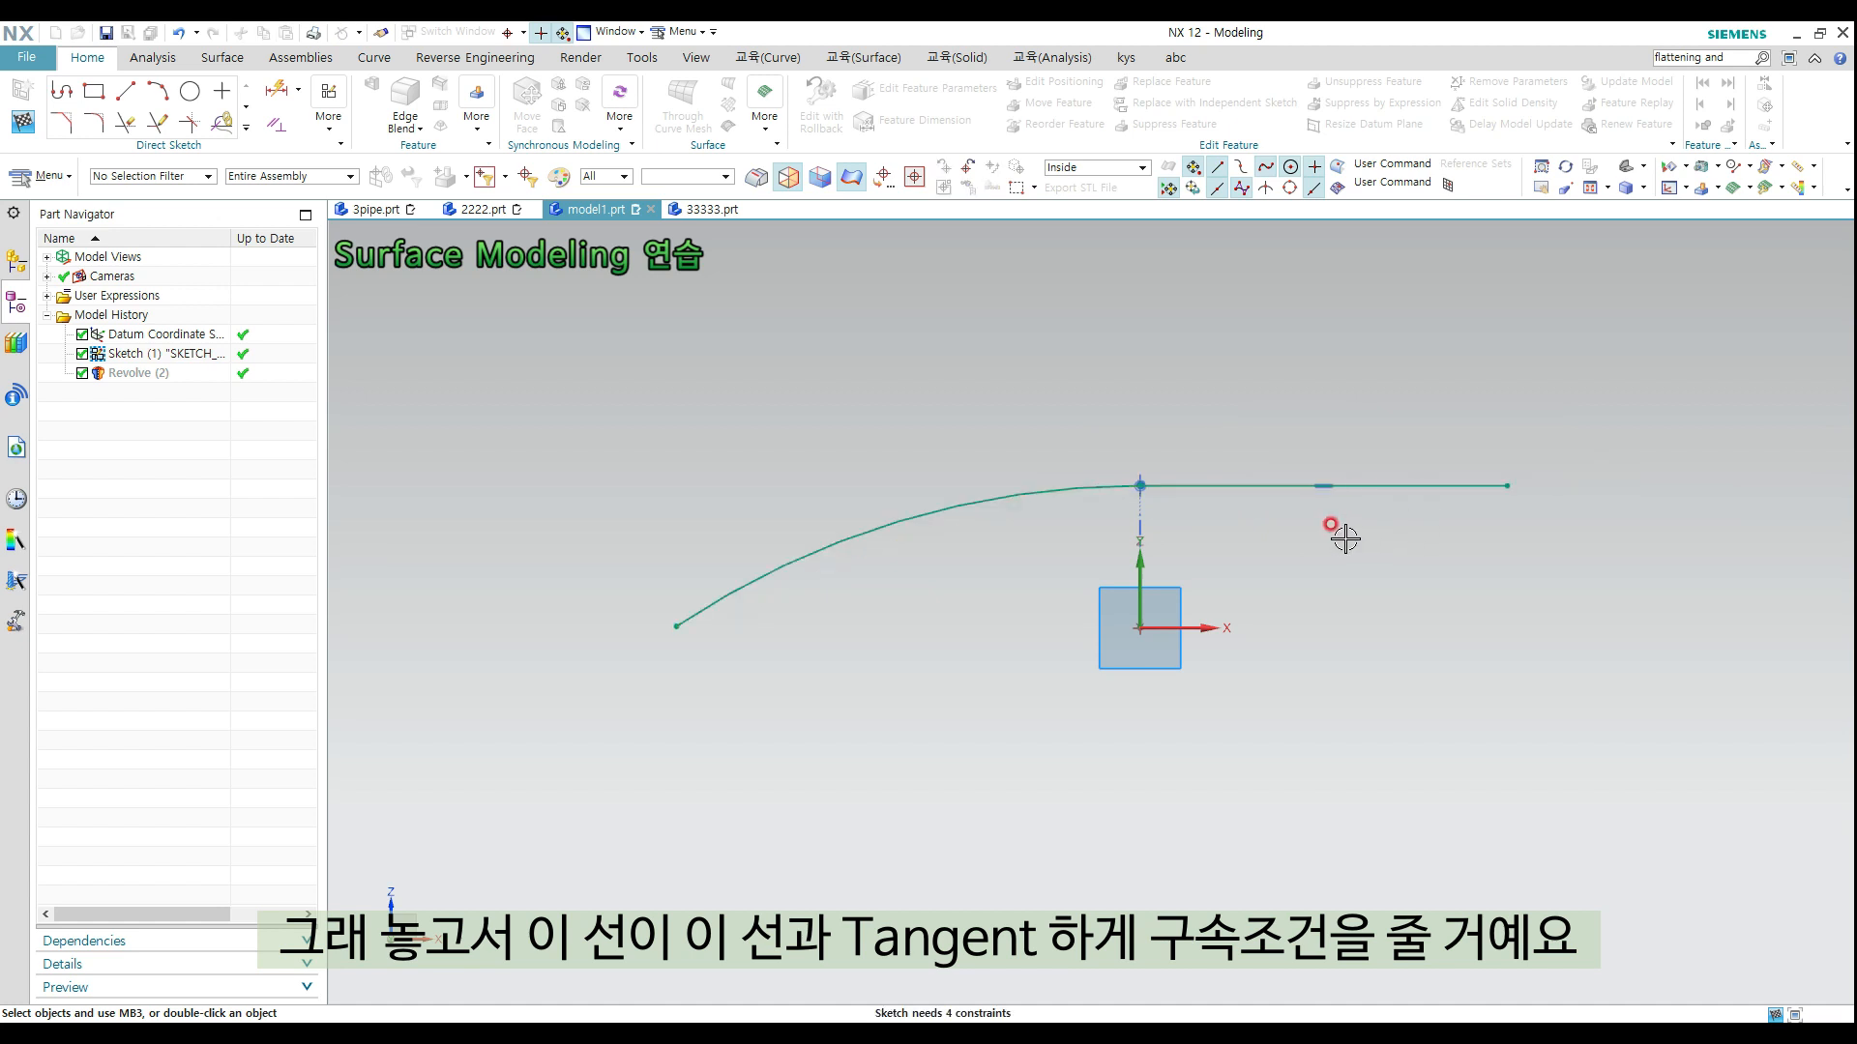
Convert the horizontal line to a reference line and finish the sketch
{"action": "right_click", "coordinate": [1262, 485]}
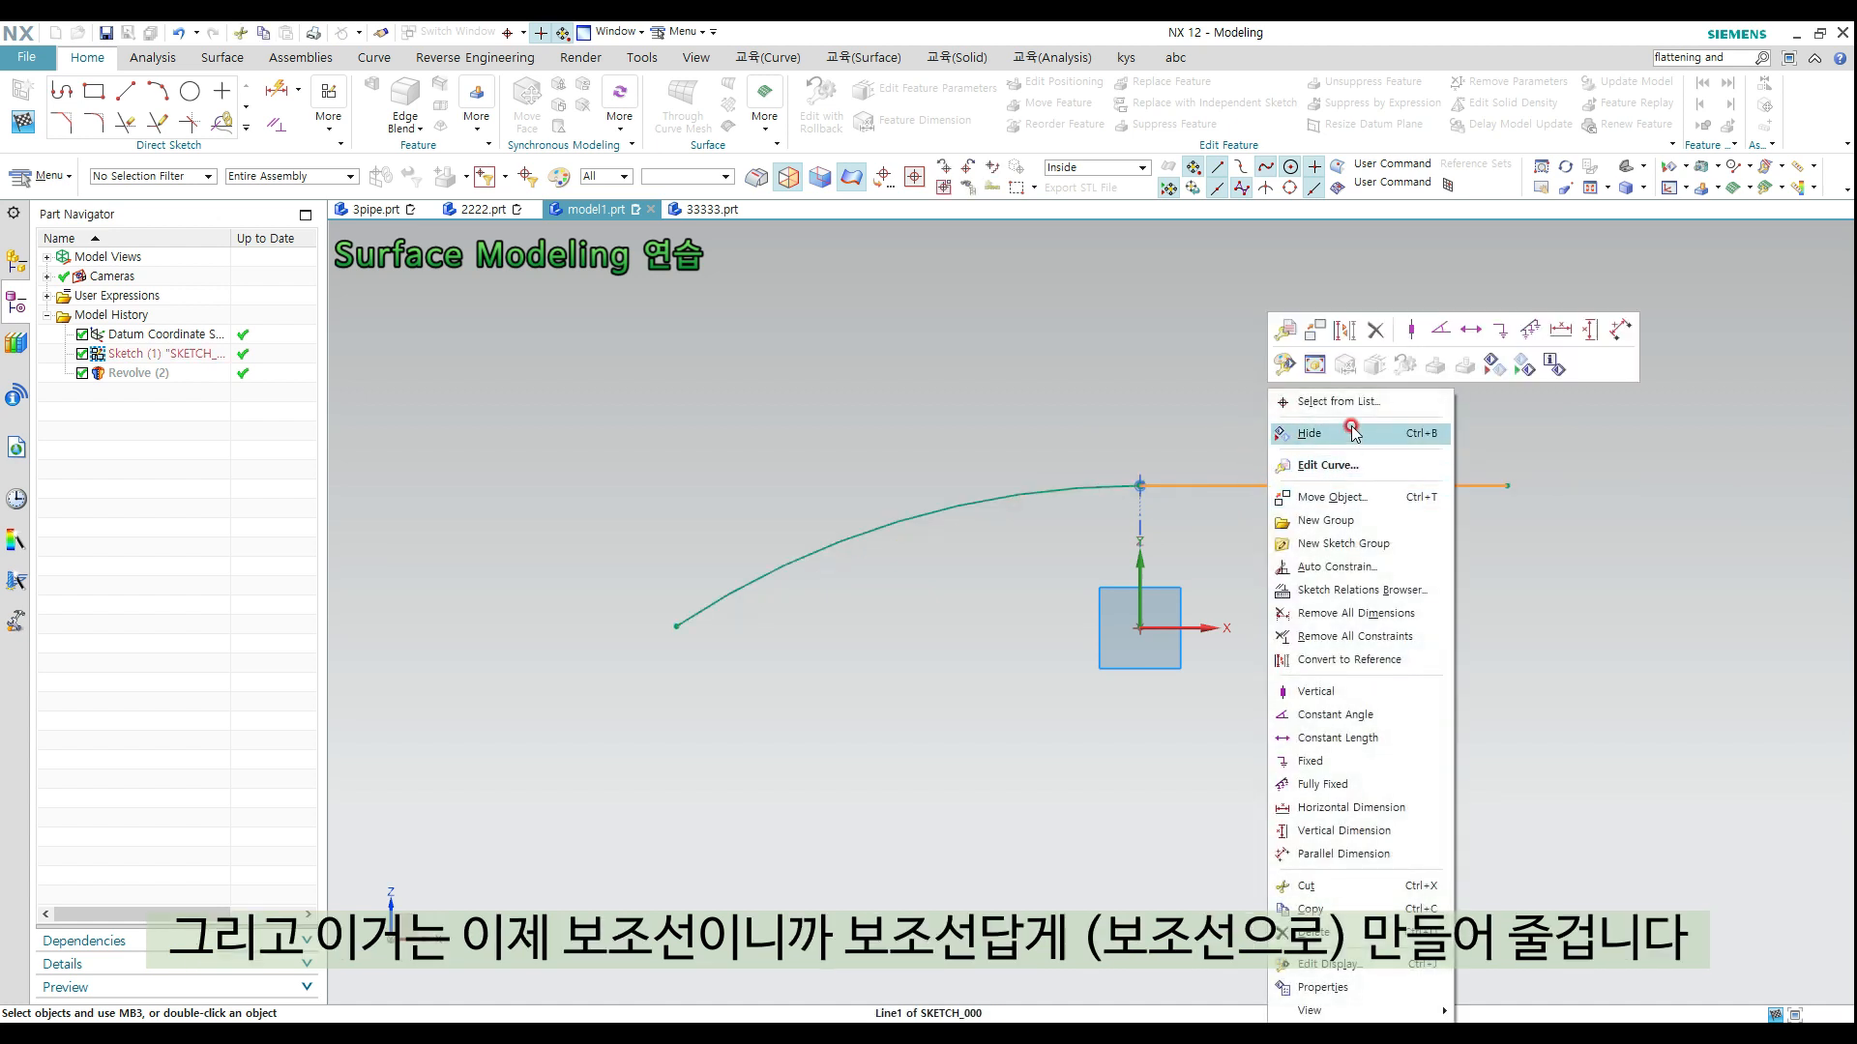
{"action": "left_click", "coordinate": [1347, 330]}
{"action": "middle_click_drag", "start_coordinate": [1301, 546], "coordinate": [1326, 578], "text": "shift"}
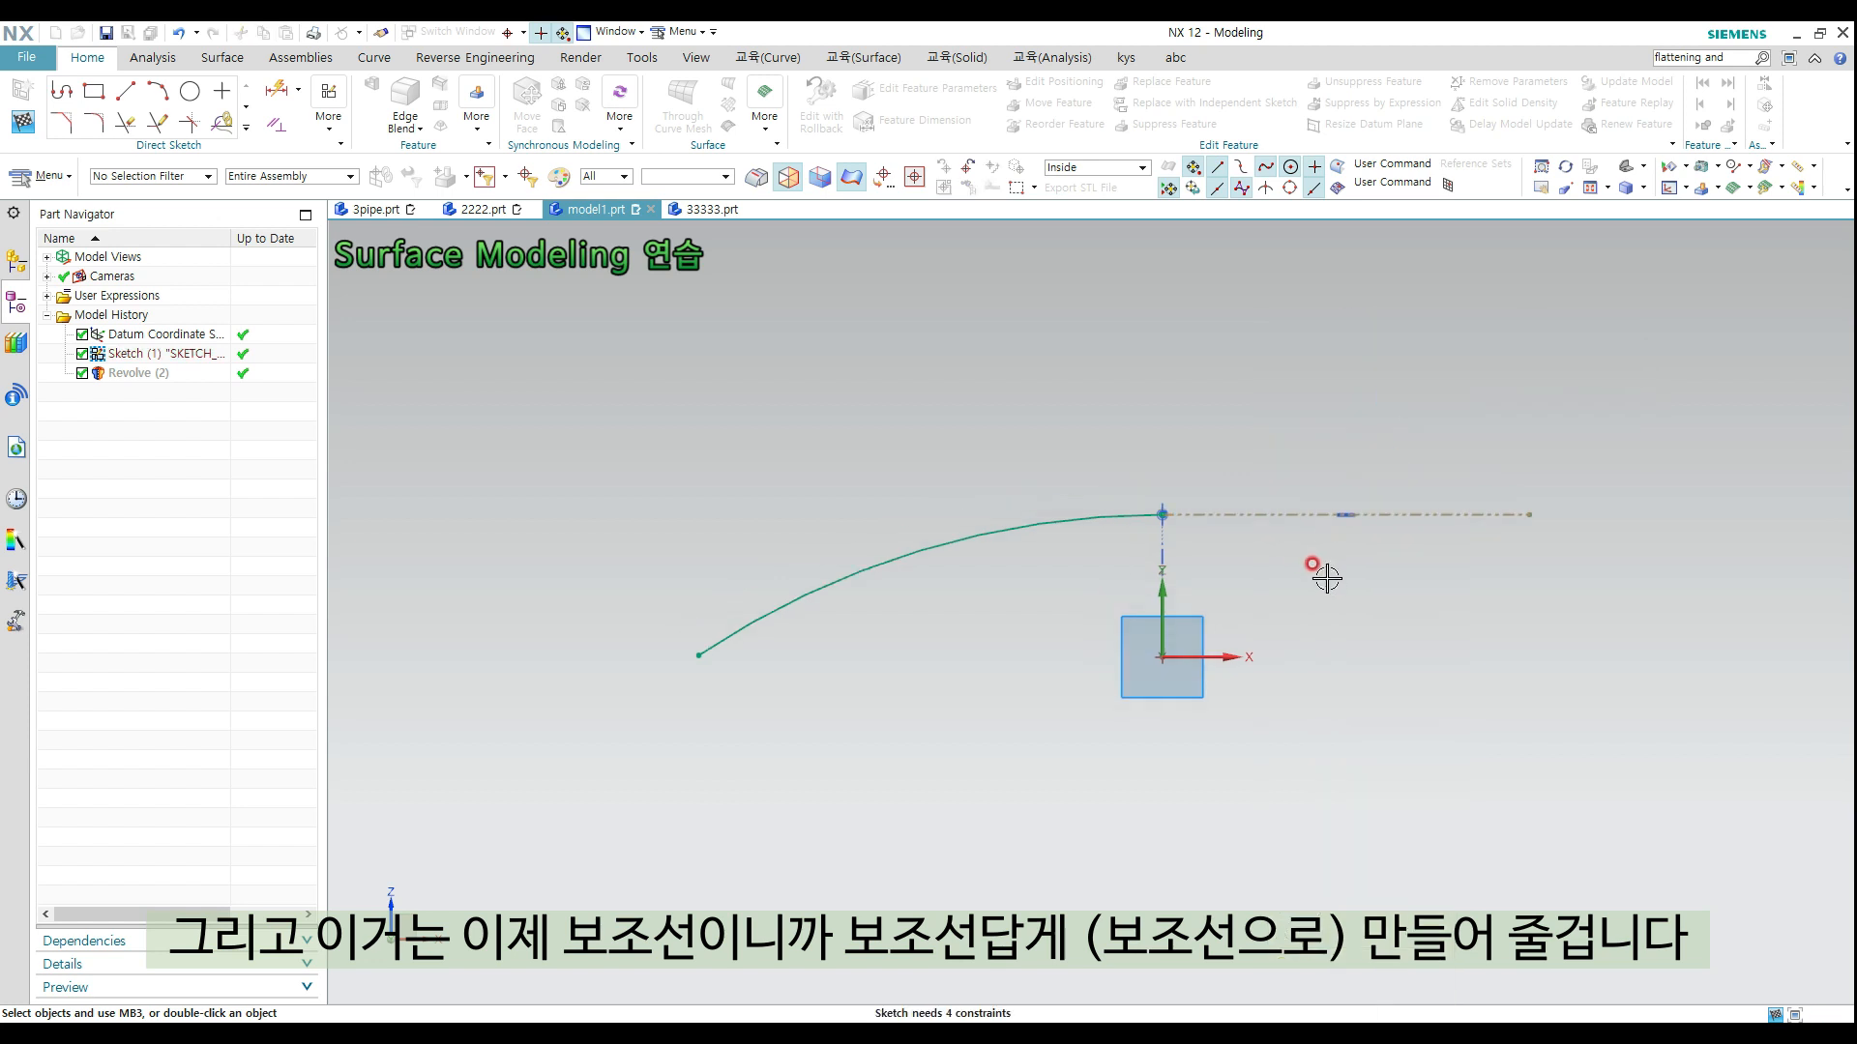
{"action": "key", "text": "ctrl+q"}
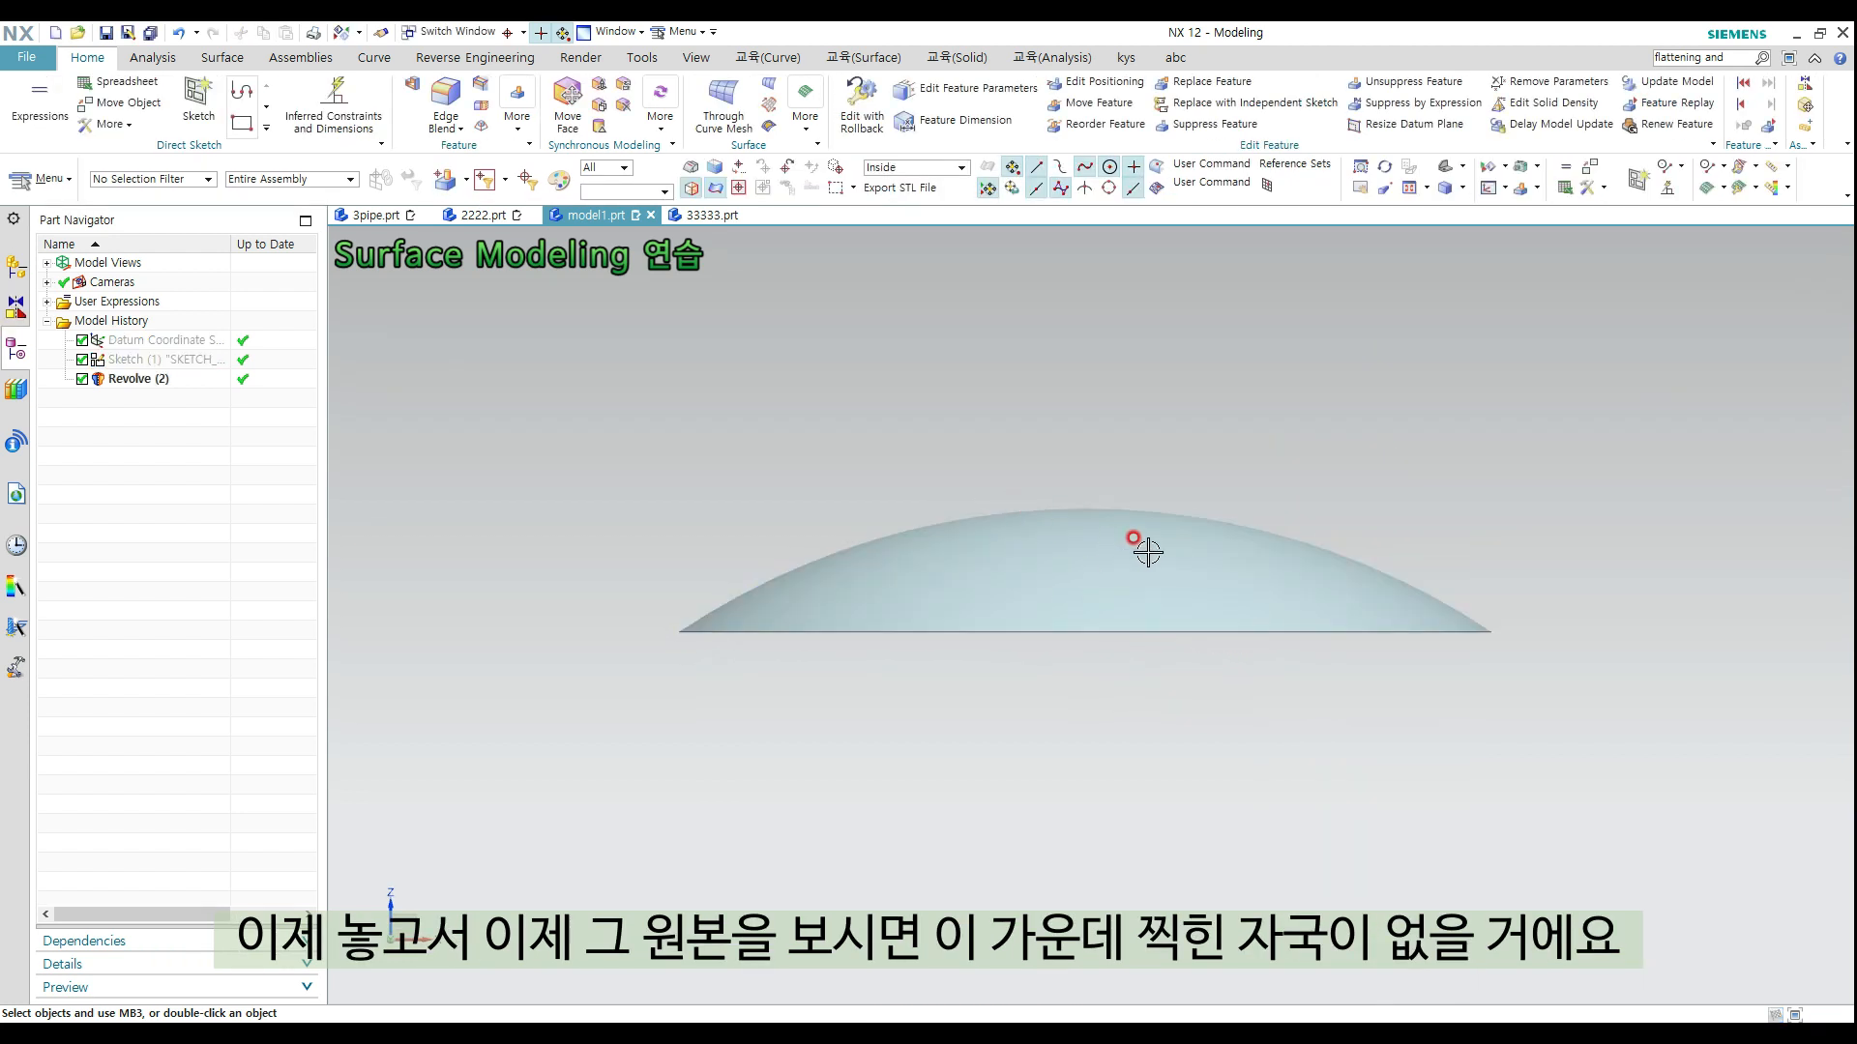
Examine the centre of the revolved dome for a smooth surface
{"action": "middle_click_drag", "start_coordinate": [1148, 552], "coordinate": [1157, 615]}
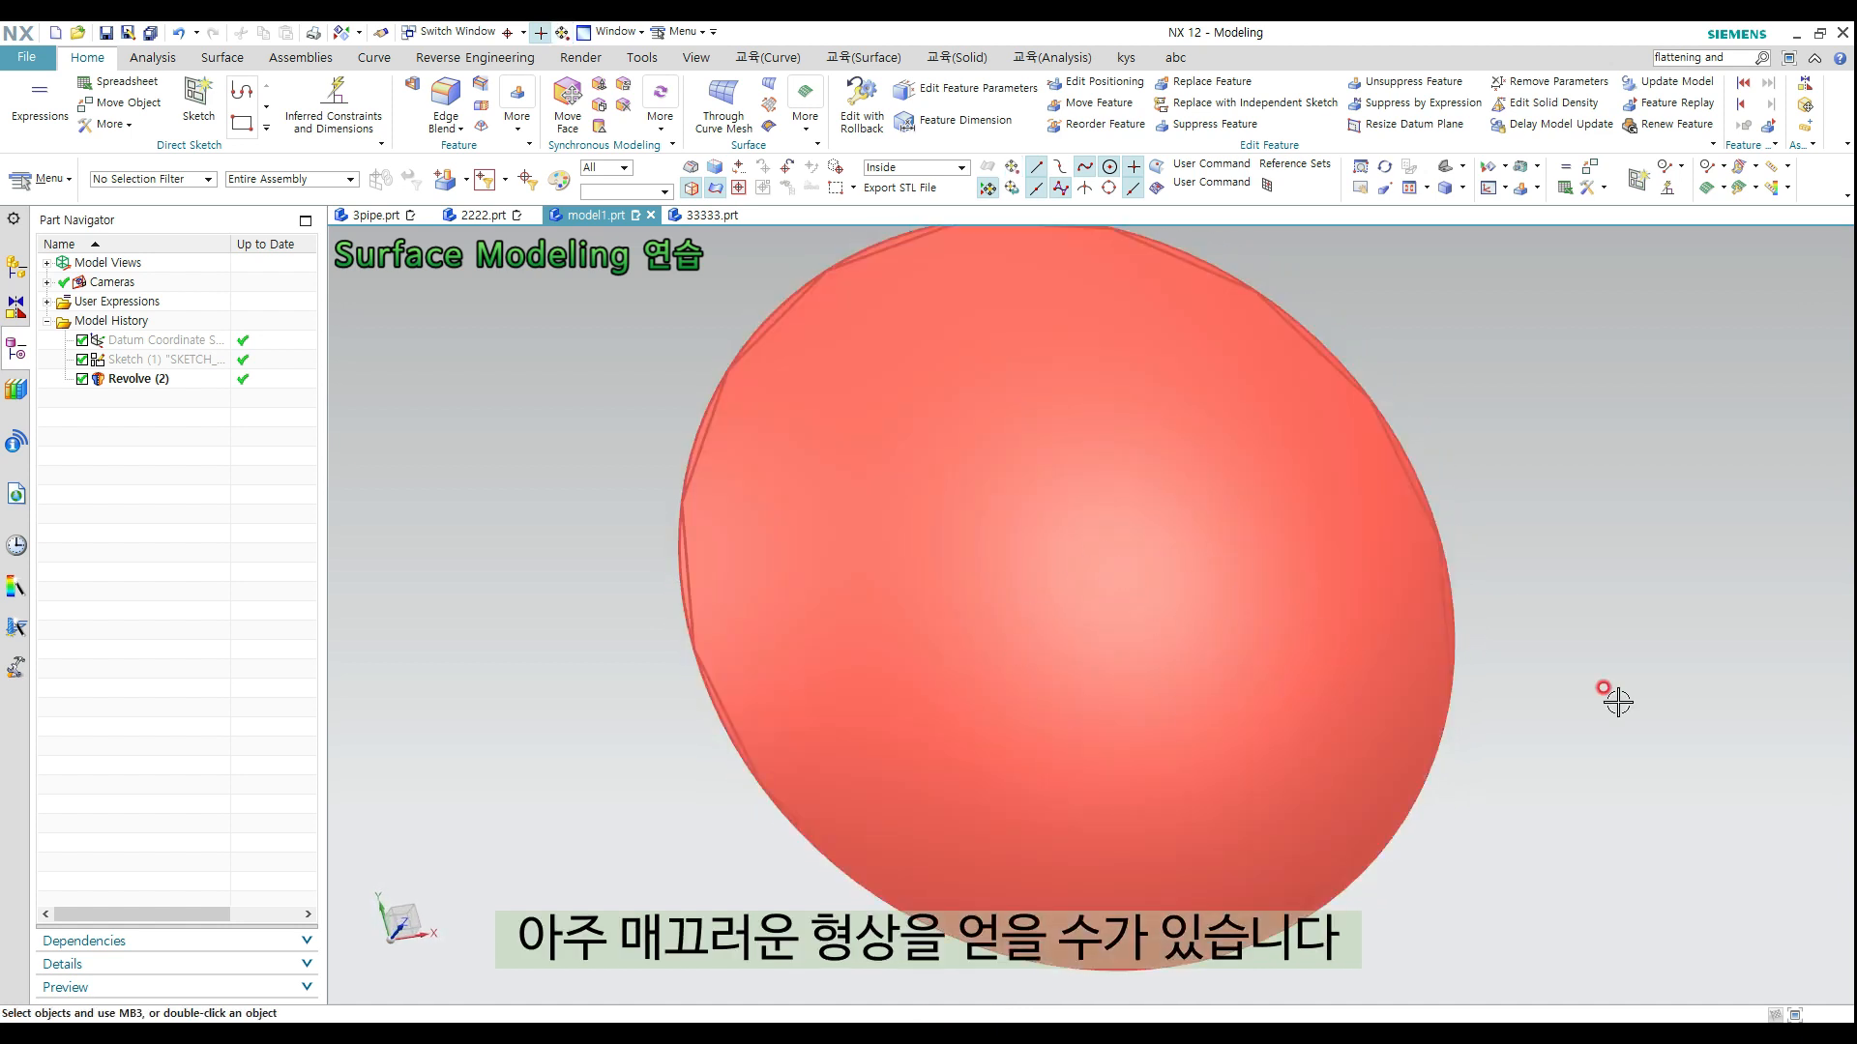
{"action": "mouse_move", "coordinate": [1575, 539]}
{"action": "middle_mouse_down"}
{"action": "mouse_move", "coordinate": [1567, 560]}
{"action": "mouse_move", "coordinate": [1554, 539]}
{"action": "mouse_move", "coordinate": [1584, 553]}
{"action": "middle_mouse_up"}
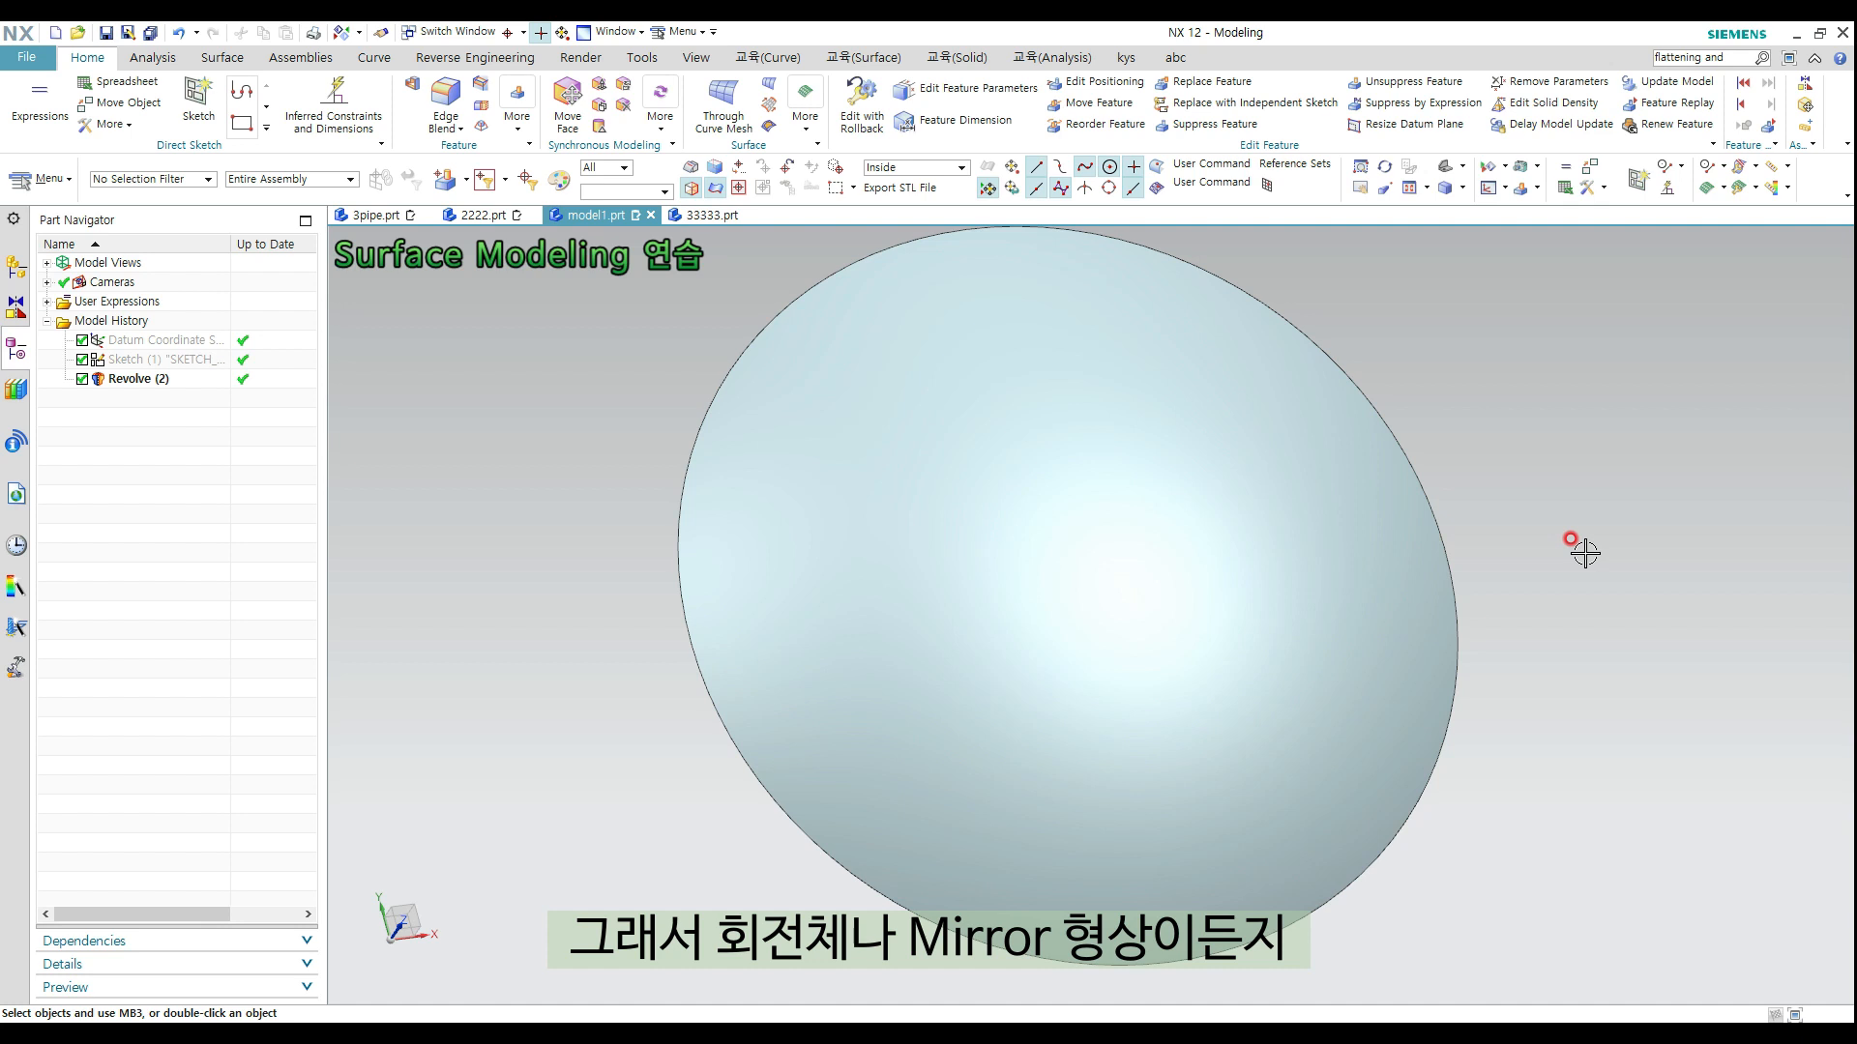
{"action": "mouse_move", "coordinate": [1592, 545]}
{"action": "middle_mouse_down"}
{"action": "mouse_move", "coordinate": [1598, 521]}
{"action": "mouse_move", "coordinate": [1622, 550]}
{"action": "mouse_move", "coordinate": [1590, 557]}
{"action": "middle_mouse_up"}
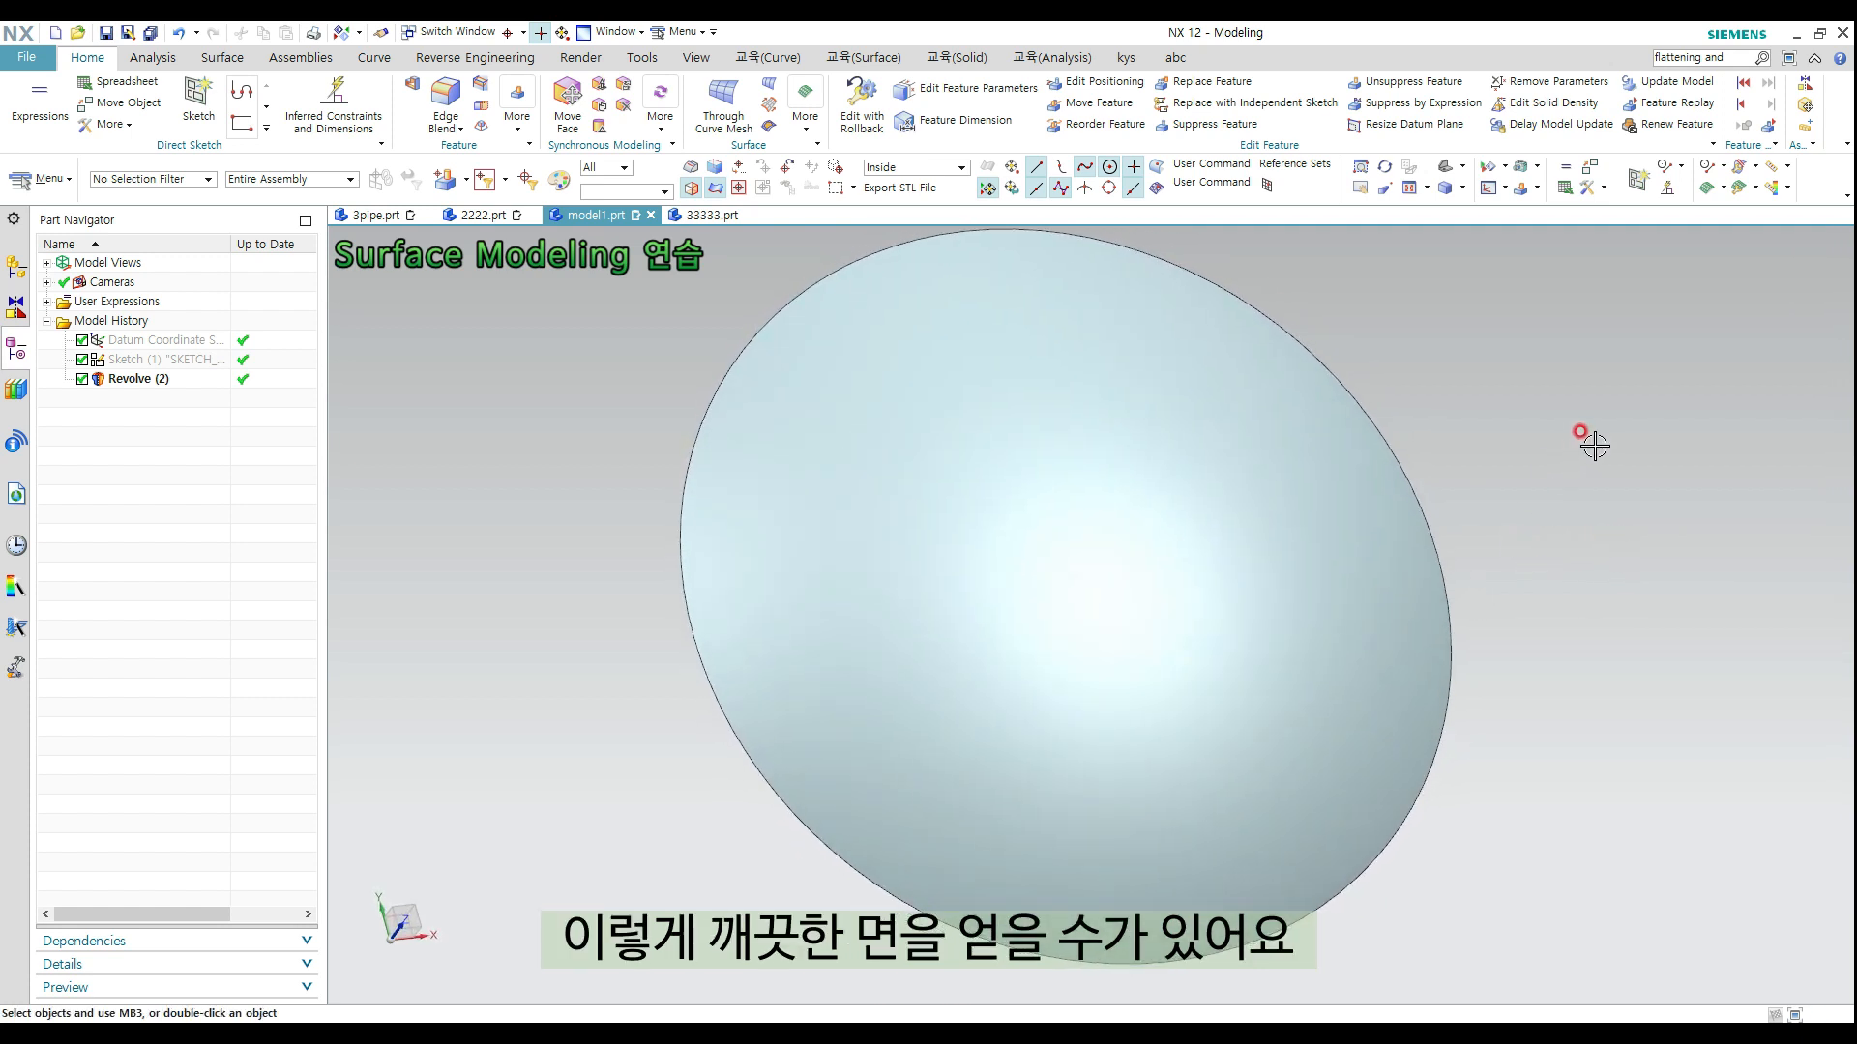
Switch to 2222.prt and examine the symmetric and repeating curves of the three-way pipe junction
{"action": "left_click", "coordinate": [481, 215]}
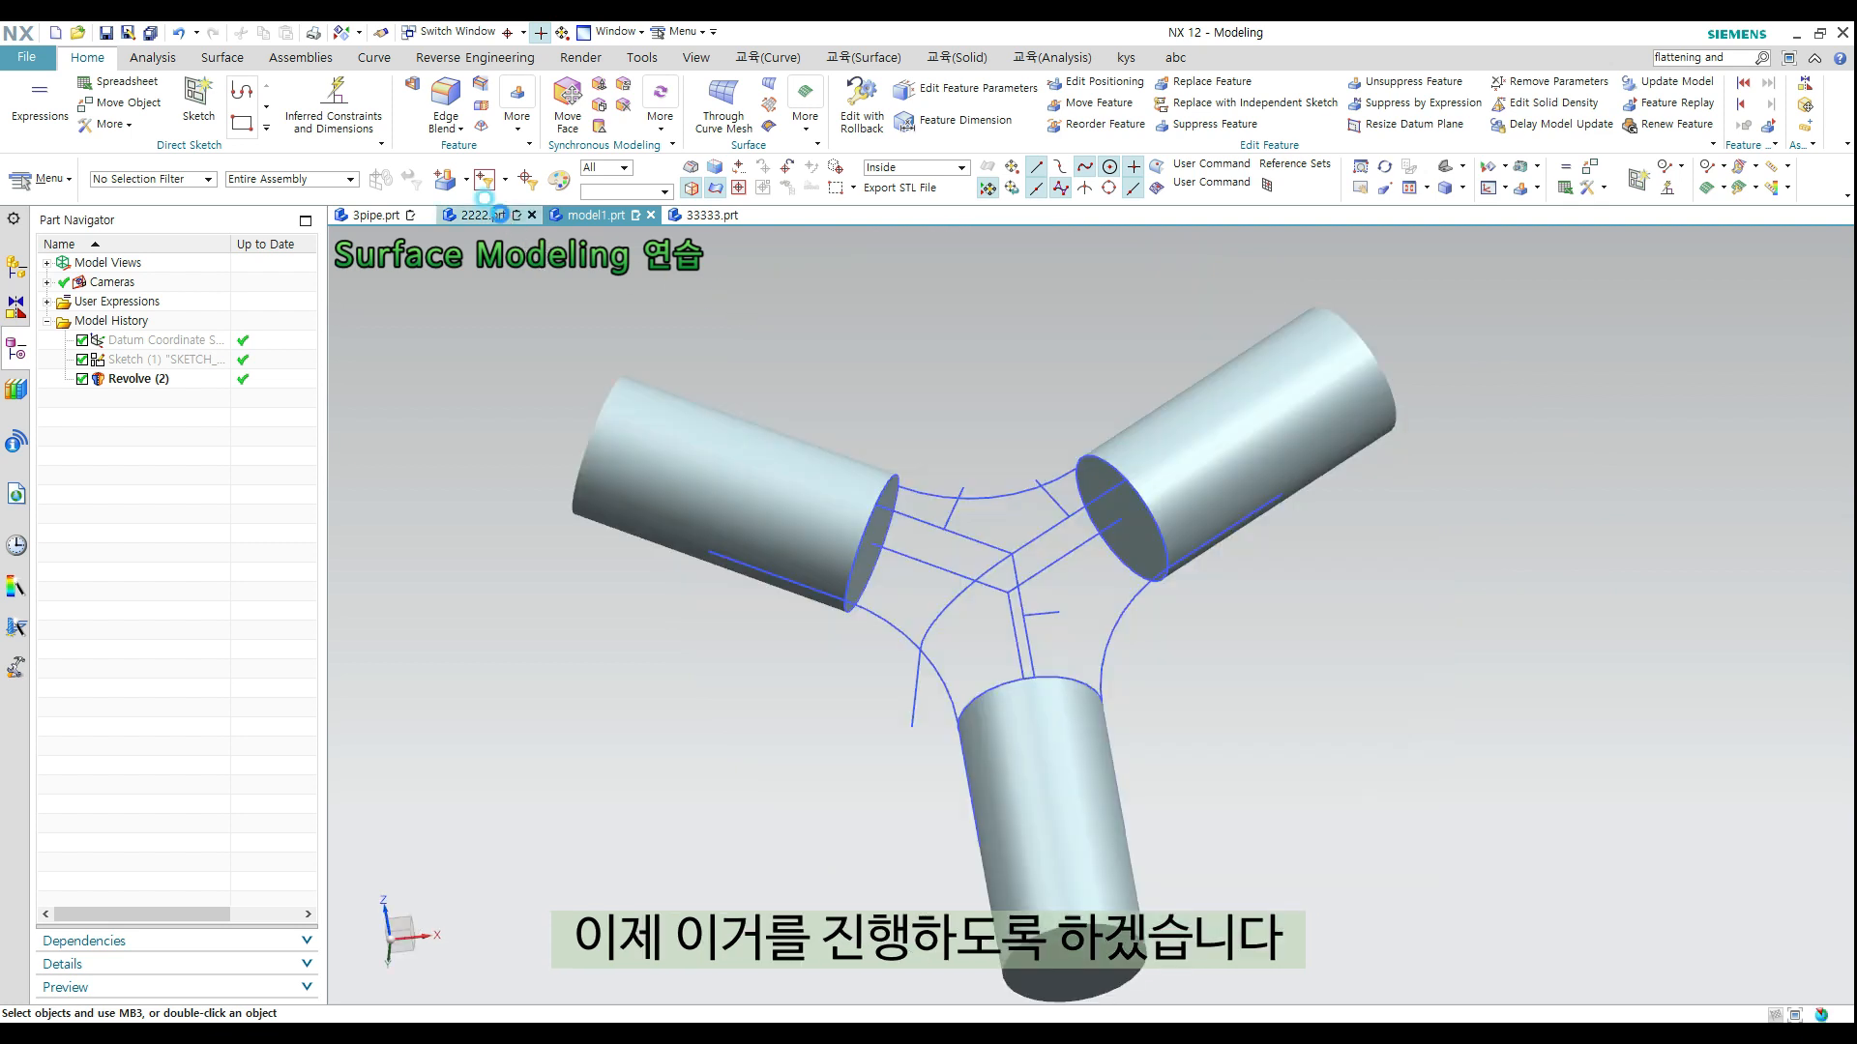
{"action": "mouse_move", "coordinate": [988, 520]}
{"action": "middle_mouse_down"}
{"action": "mouse_move", "coordinate": [996, 488]}
{"action": "mouse_move", "coordinate": [1020, 584]}
{"action": "mouse_move", "coordinate": [1001, 542]}
{"action": "middle_mouse_up"}
{"action": "scroll", "coordinate": [1021, 580], "scroll_direction": "up", "scroll_amount": 2}
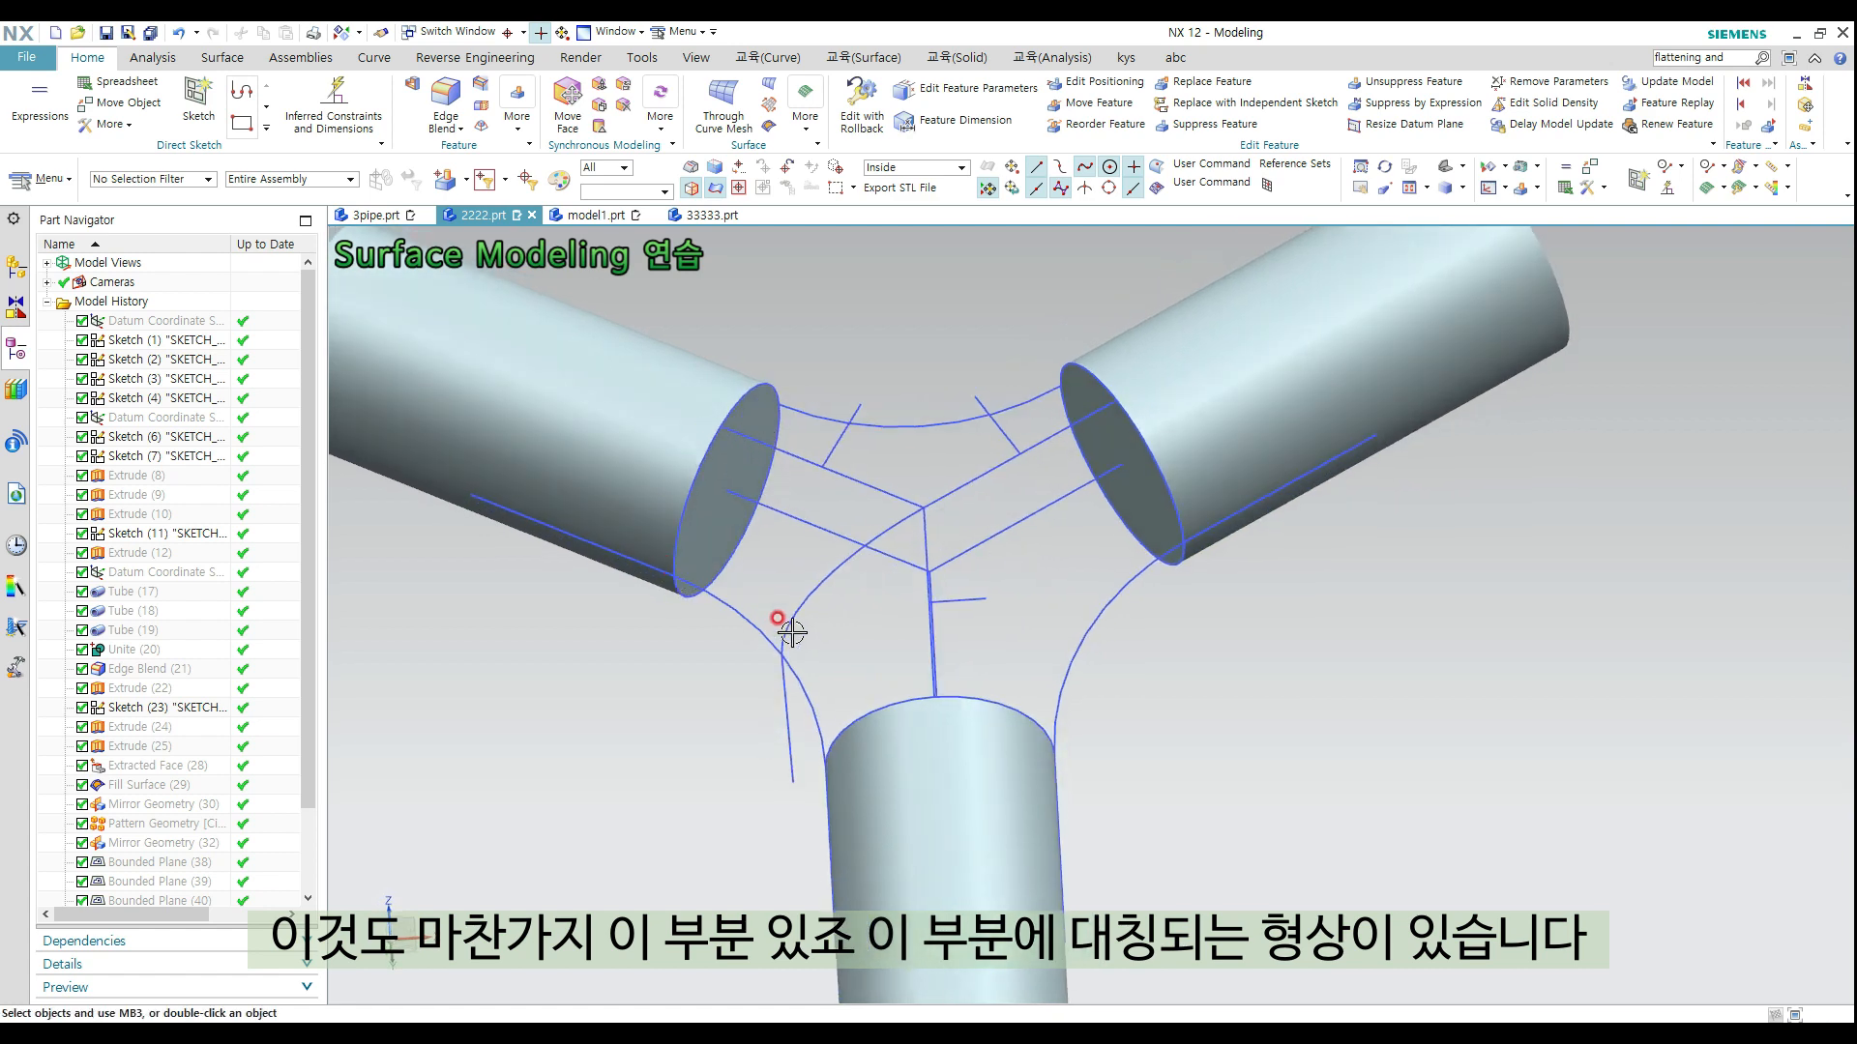
{"action": "middle_click_drag", "start_coordinate": [701, 582], "coordinate": [879, 622]}
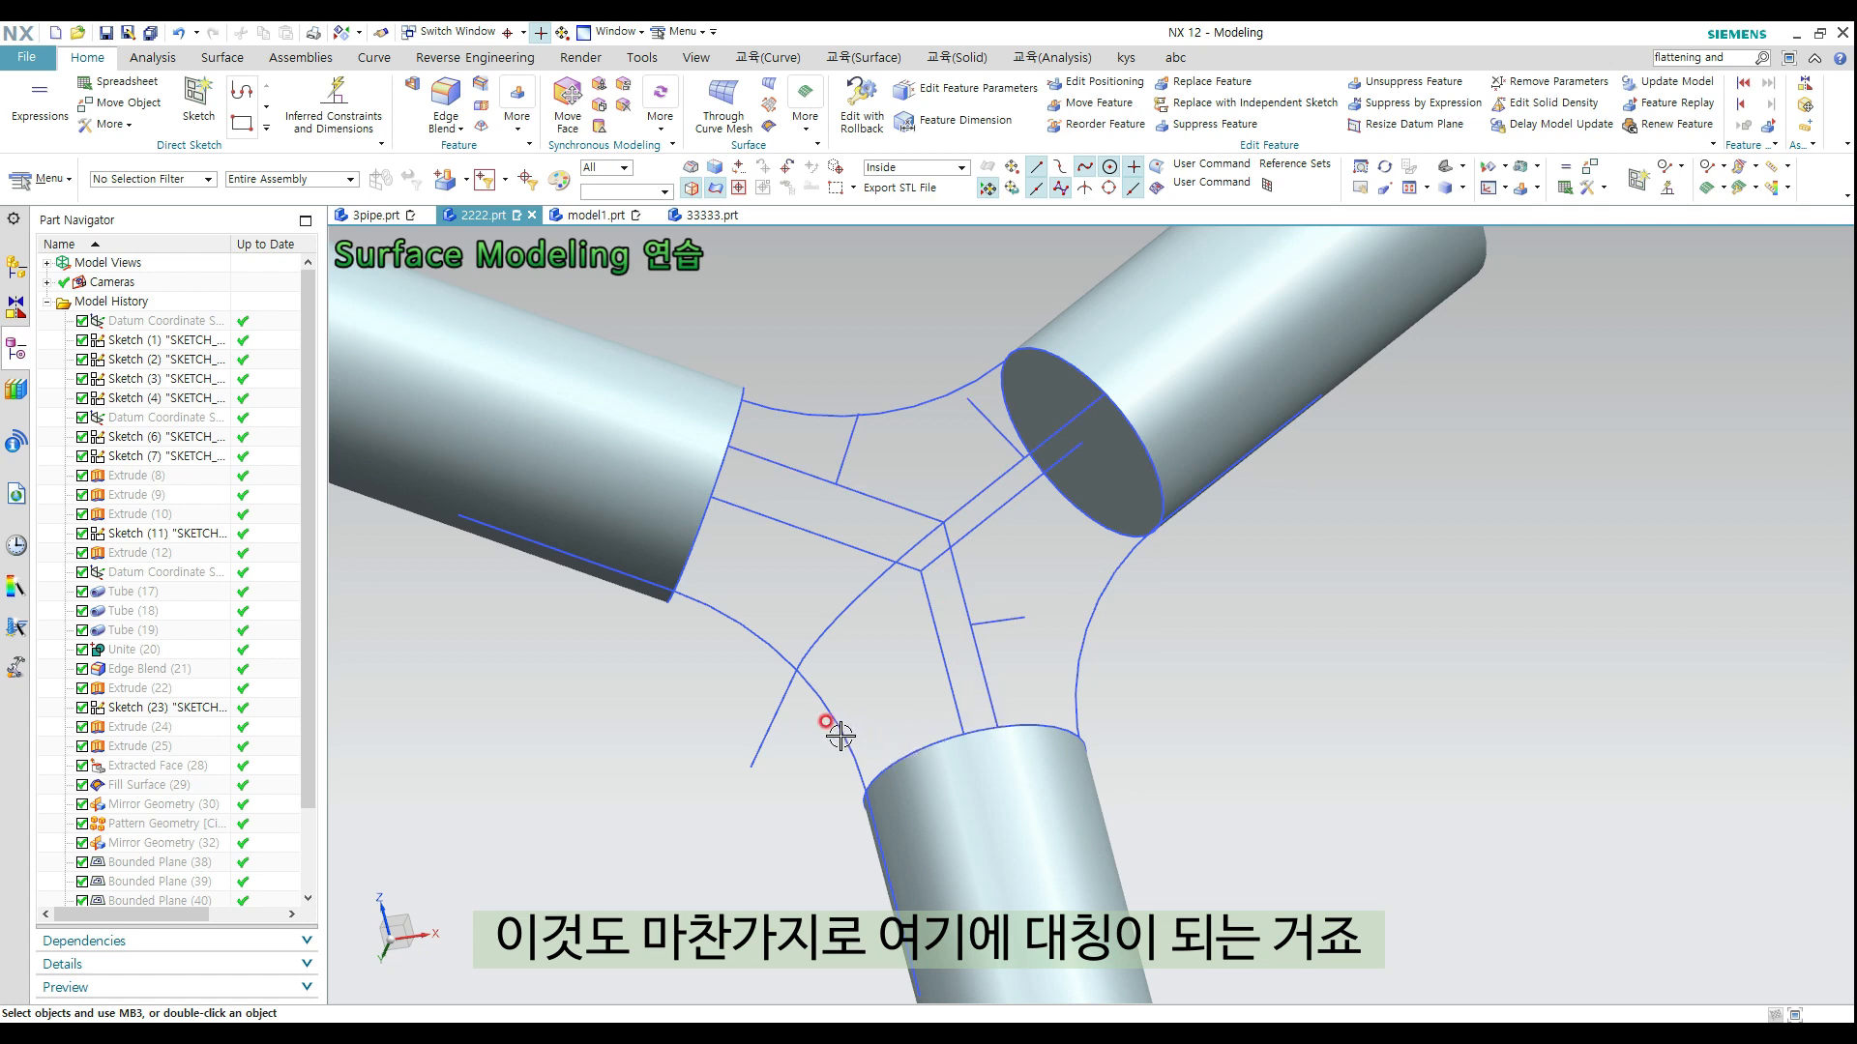
{"action": "middle_click_drag", "start_coordinate": [972, 563], "coordinate": [945, 586]}
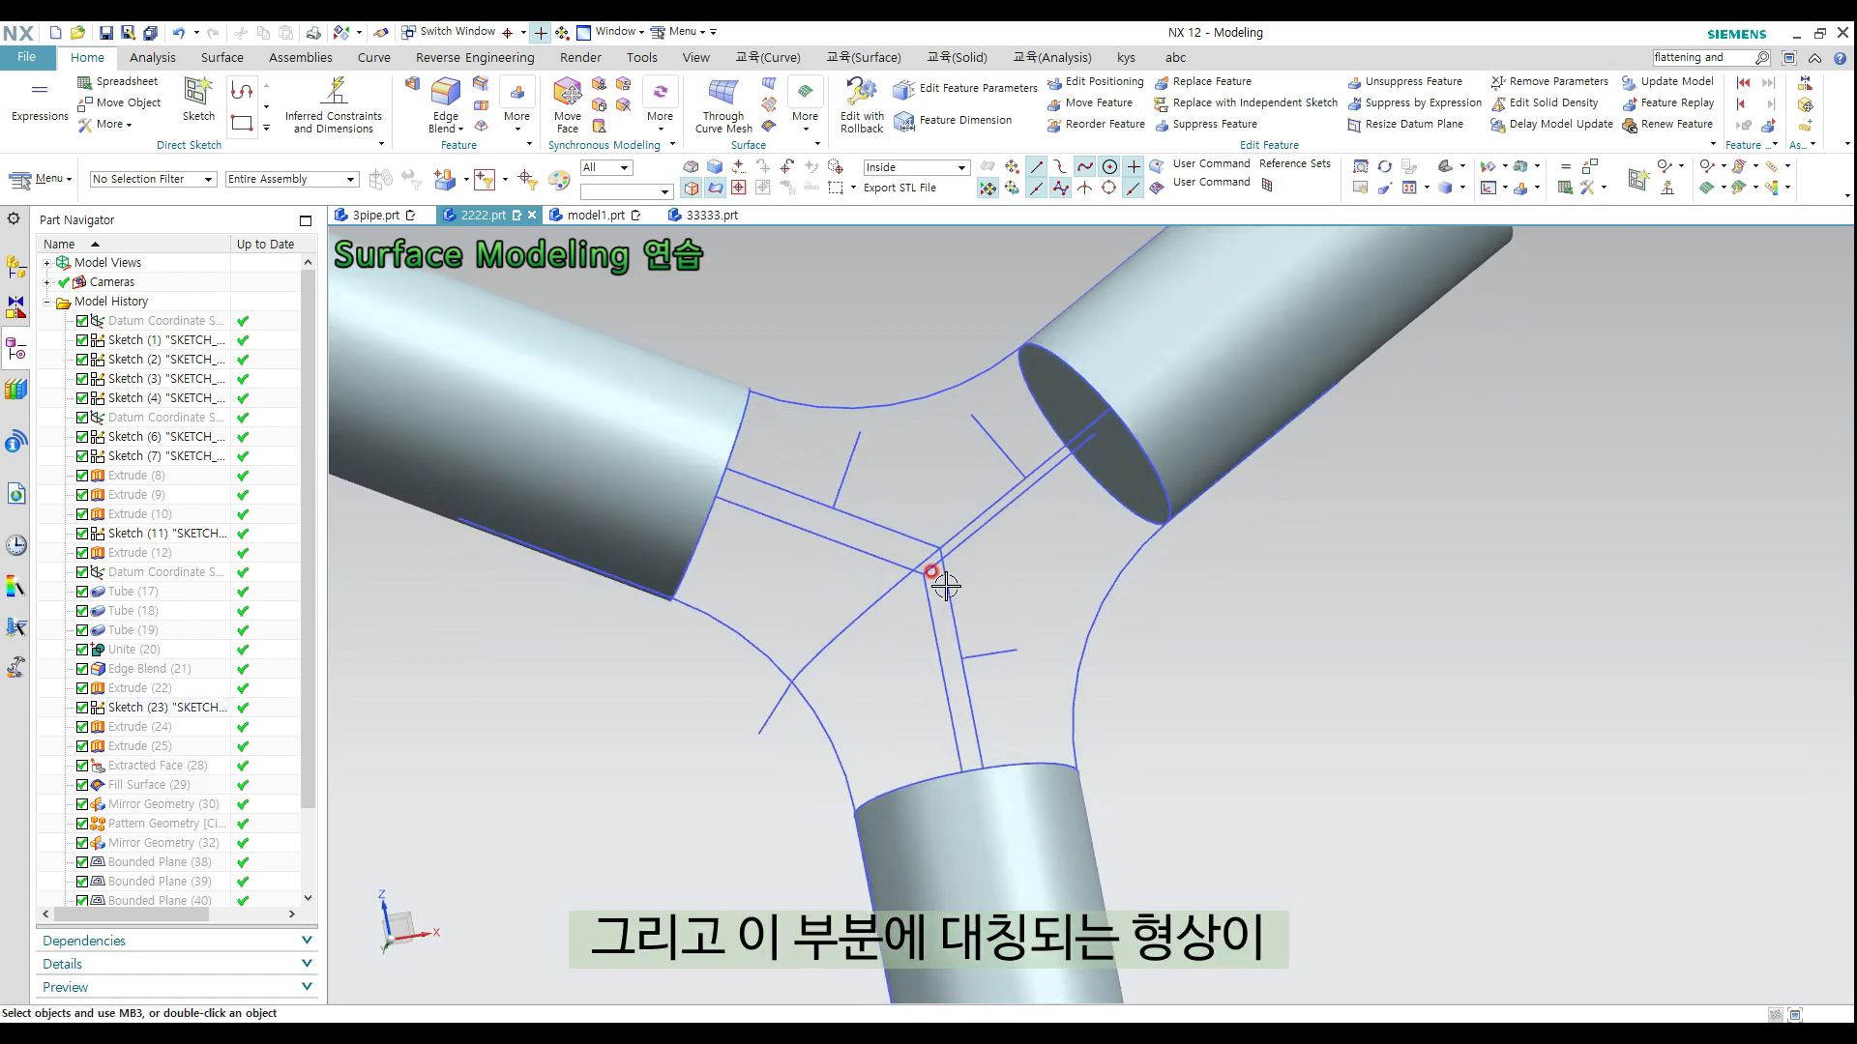
{"action": "middle_click_drag", "start_coordinate": [874, 533], "coordinate": [871, 489]}
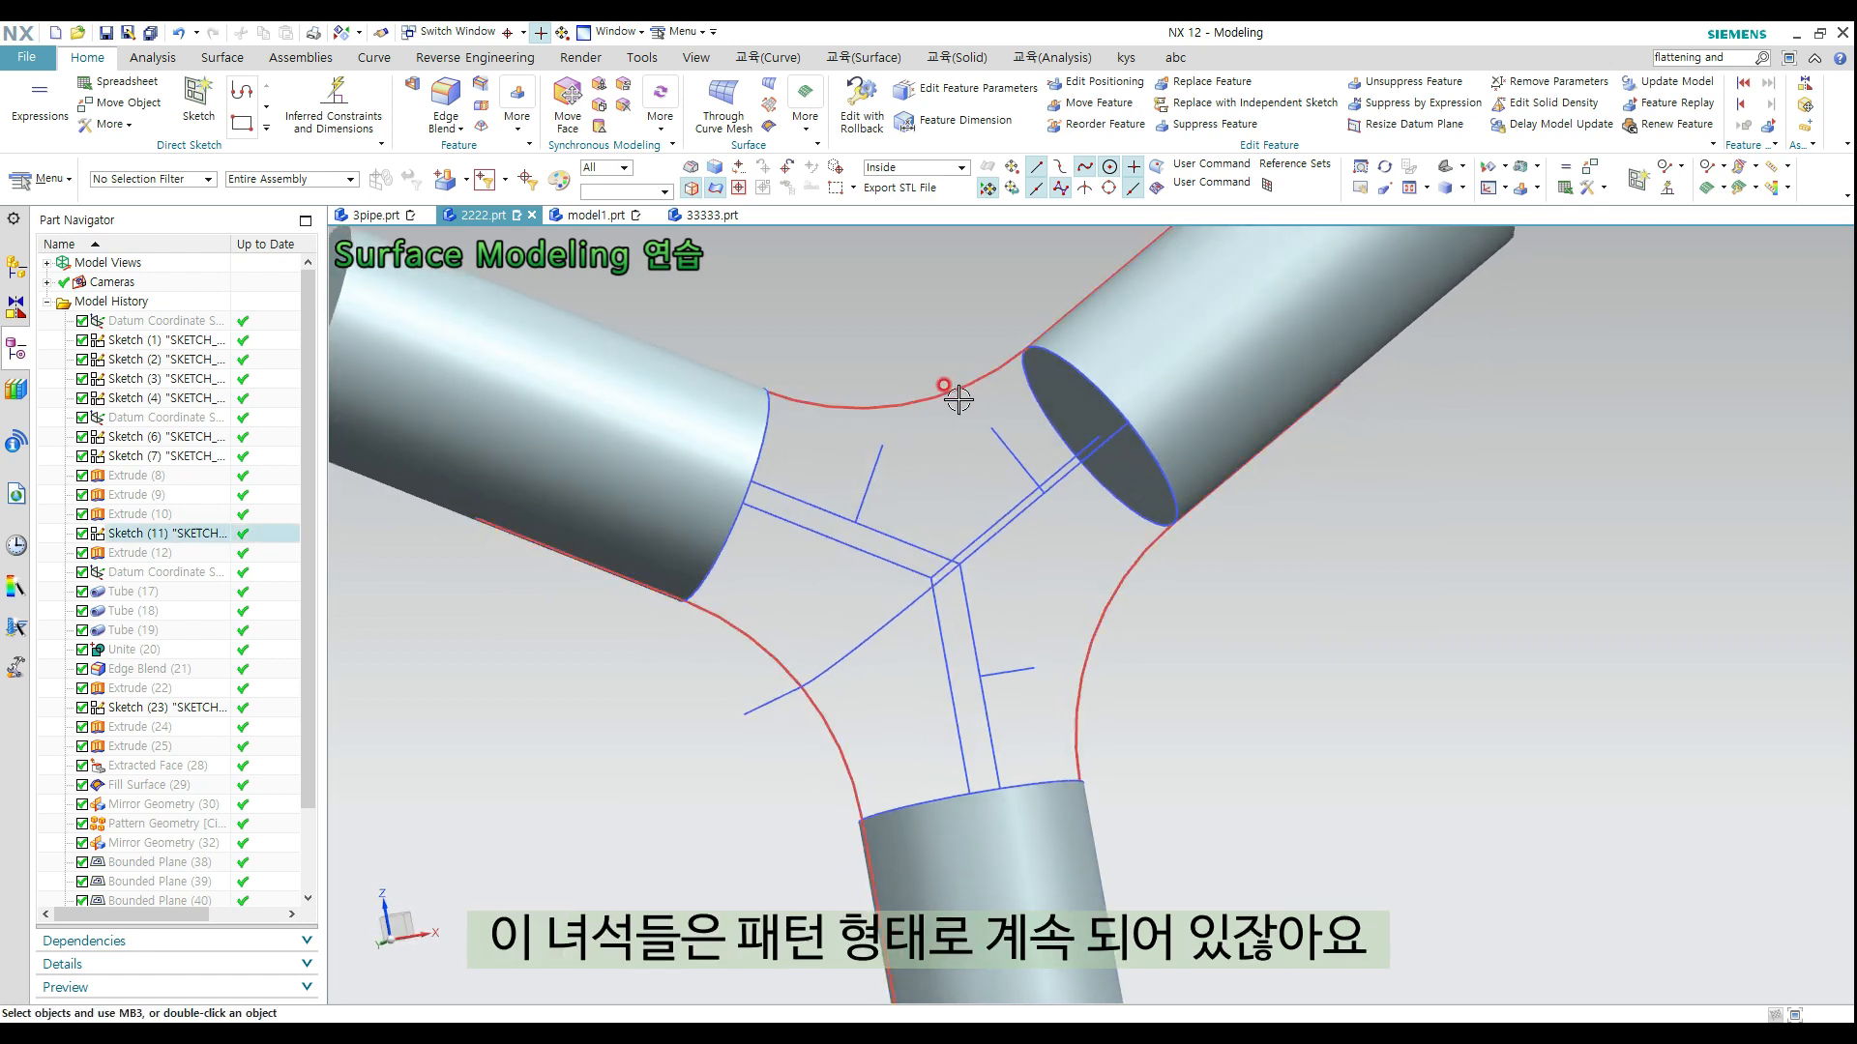
{"action": "middle_click_drag", "start_coordinate": [975, 657], "coordinate": [949, 552]}
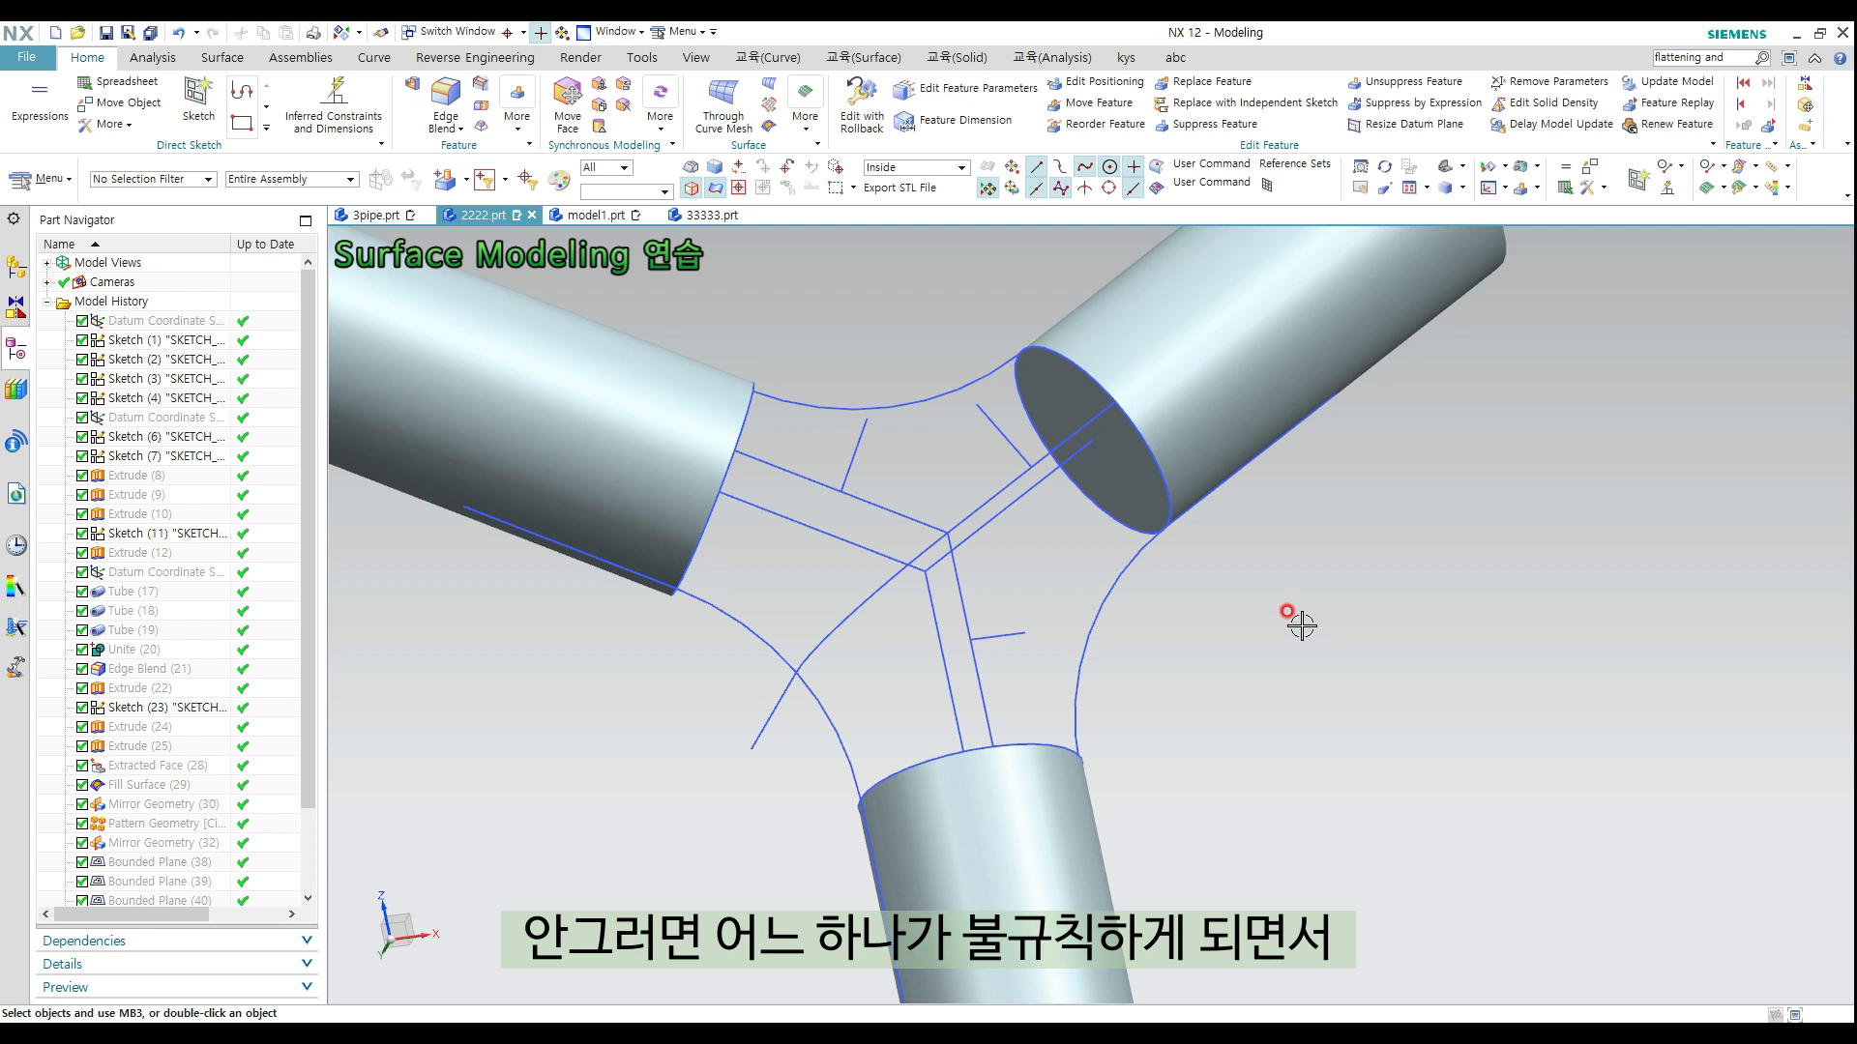
{"action": "middle_click_drag", "start_coordinate": [1300, 587], "coordinate": [1278, 636]}
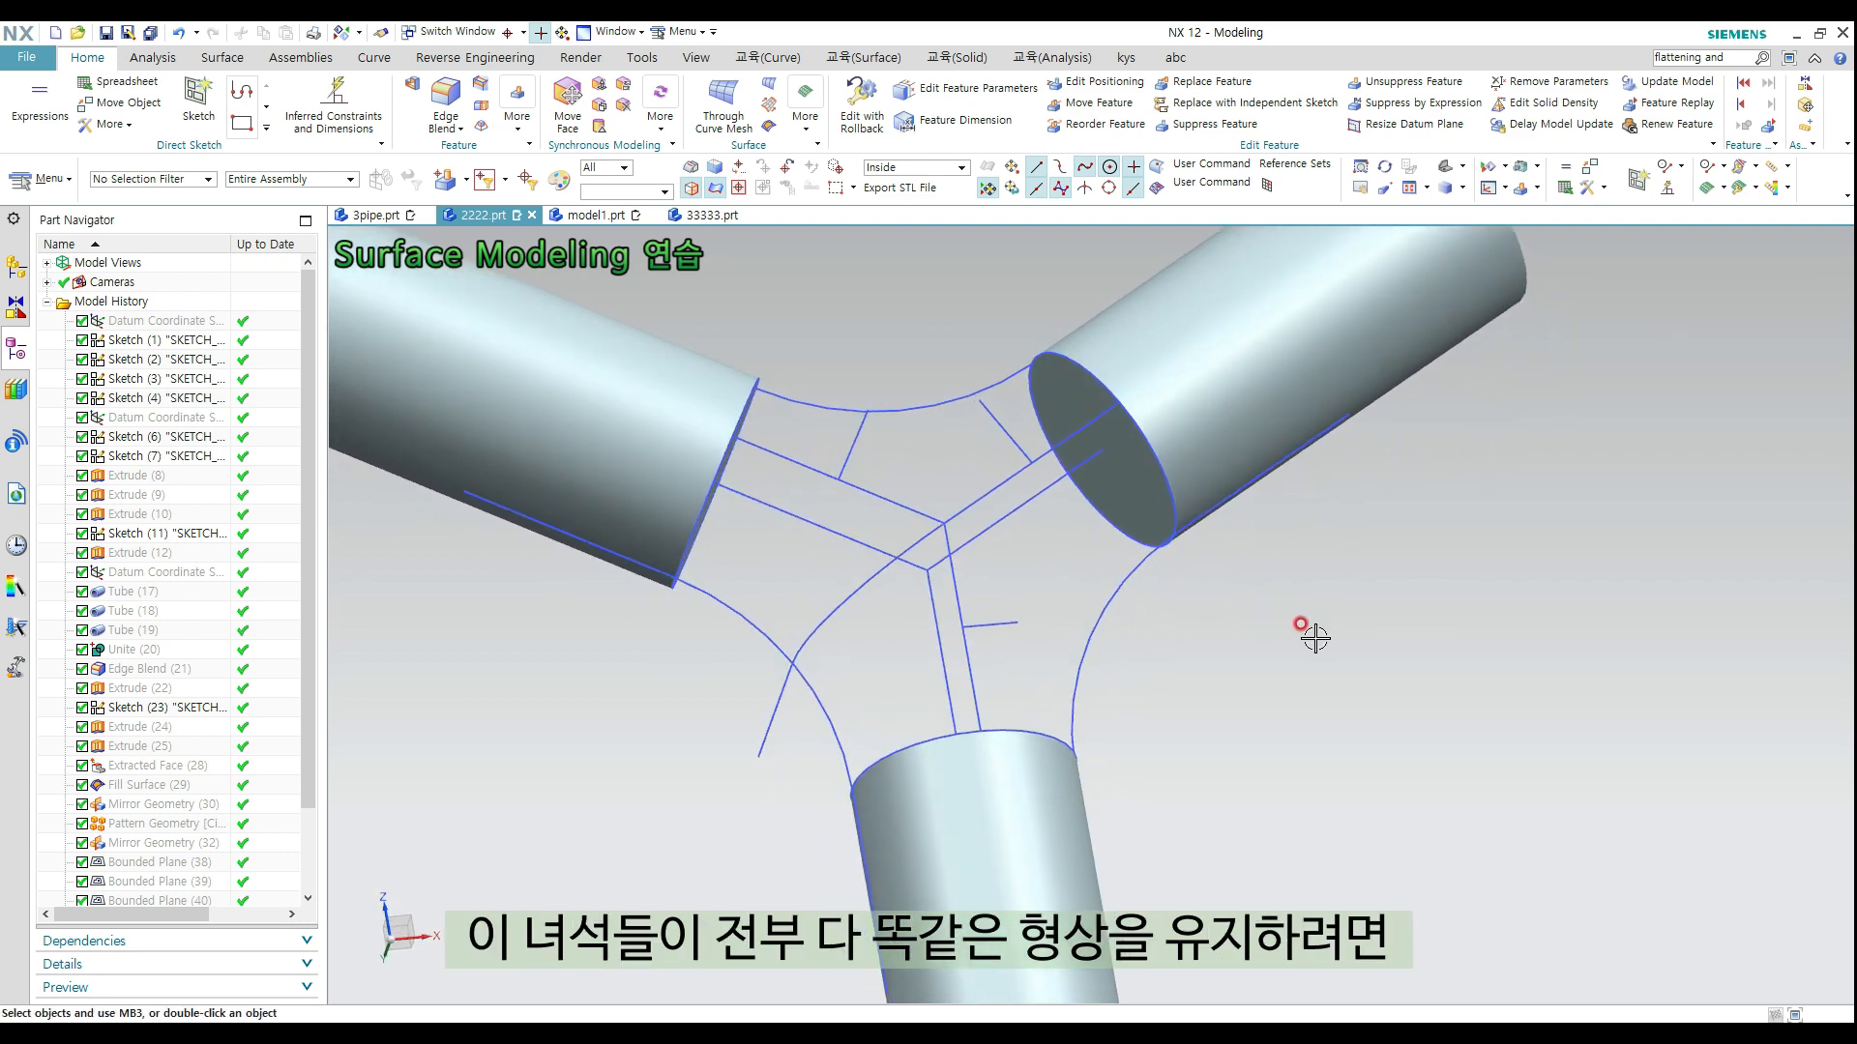
{"action": "middle_click_drag", "start_coordinate": [1204, 585], "coordinate": [919, 650]}
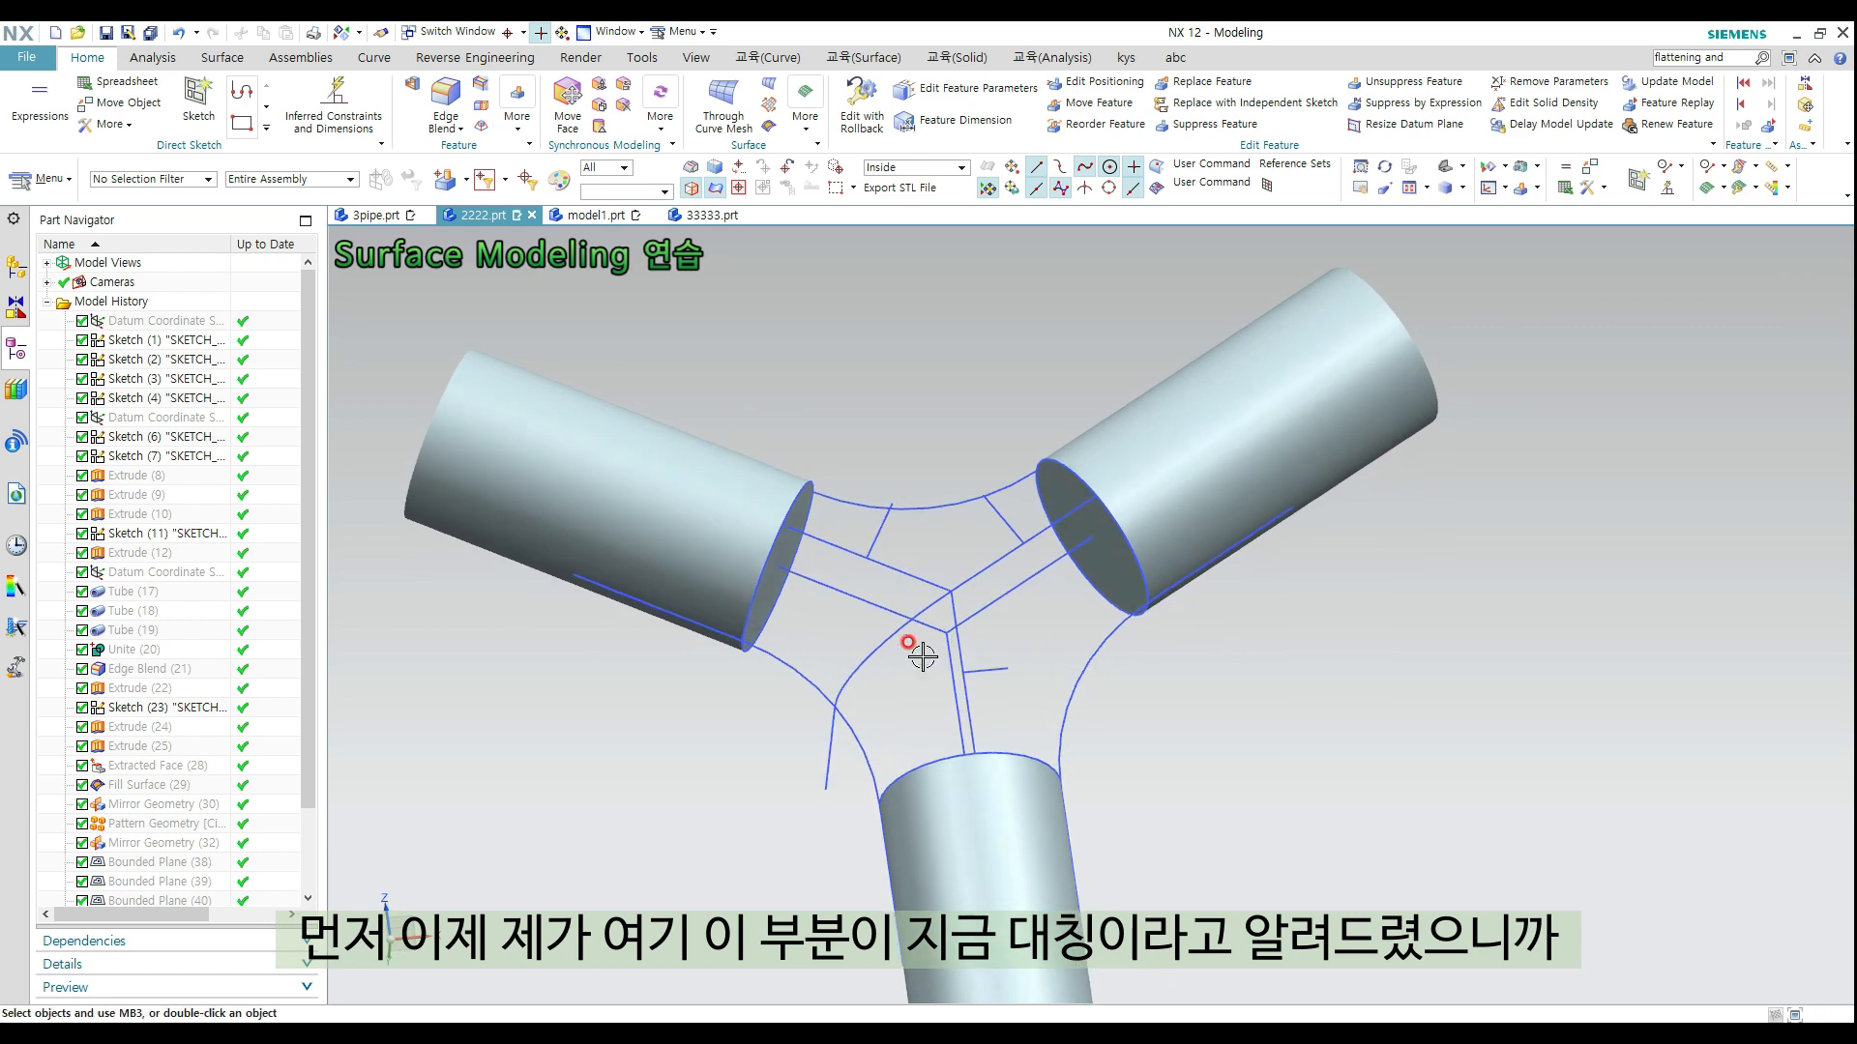
{"action": "scroll", "coordinate": [899, 615], "scroll_direction": "up", "scroll_amount": 2}
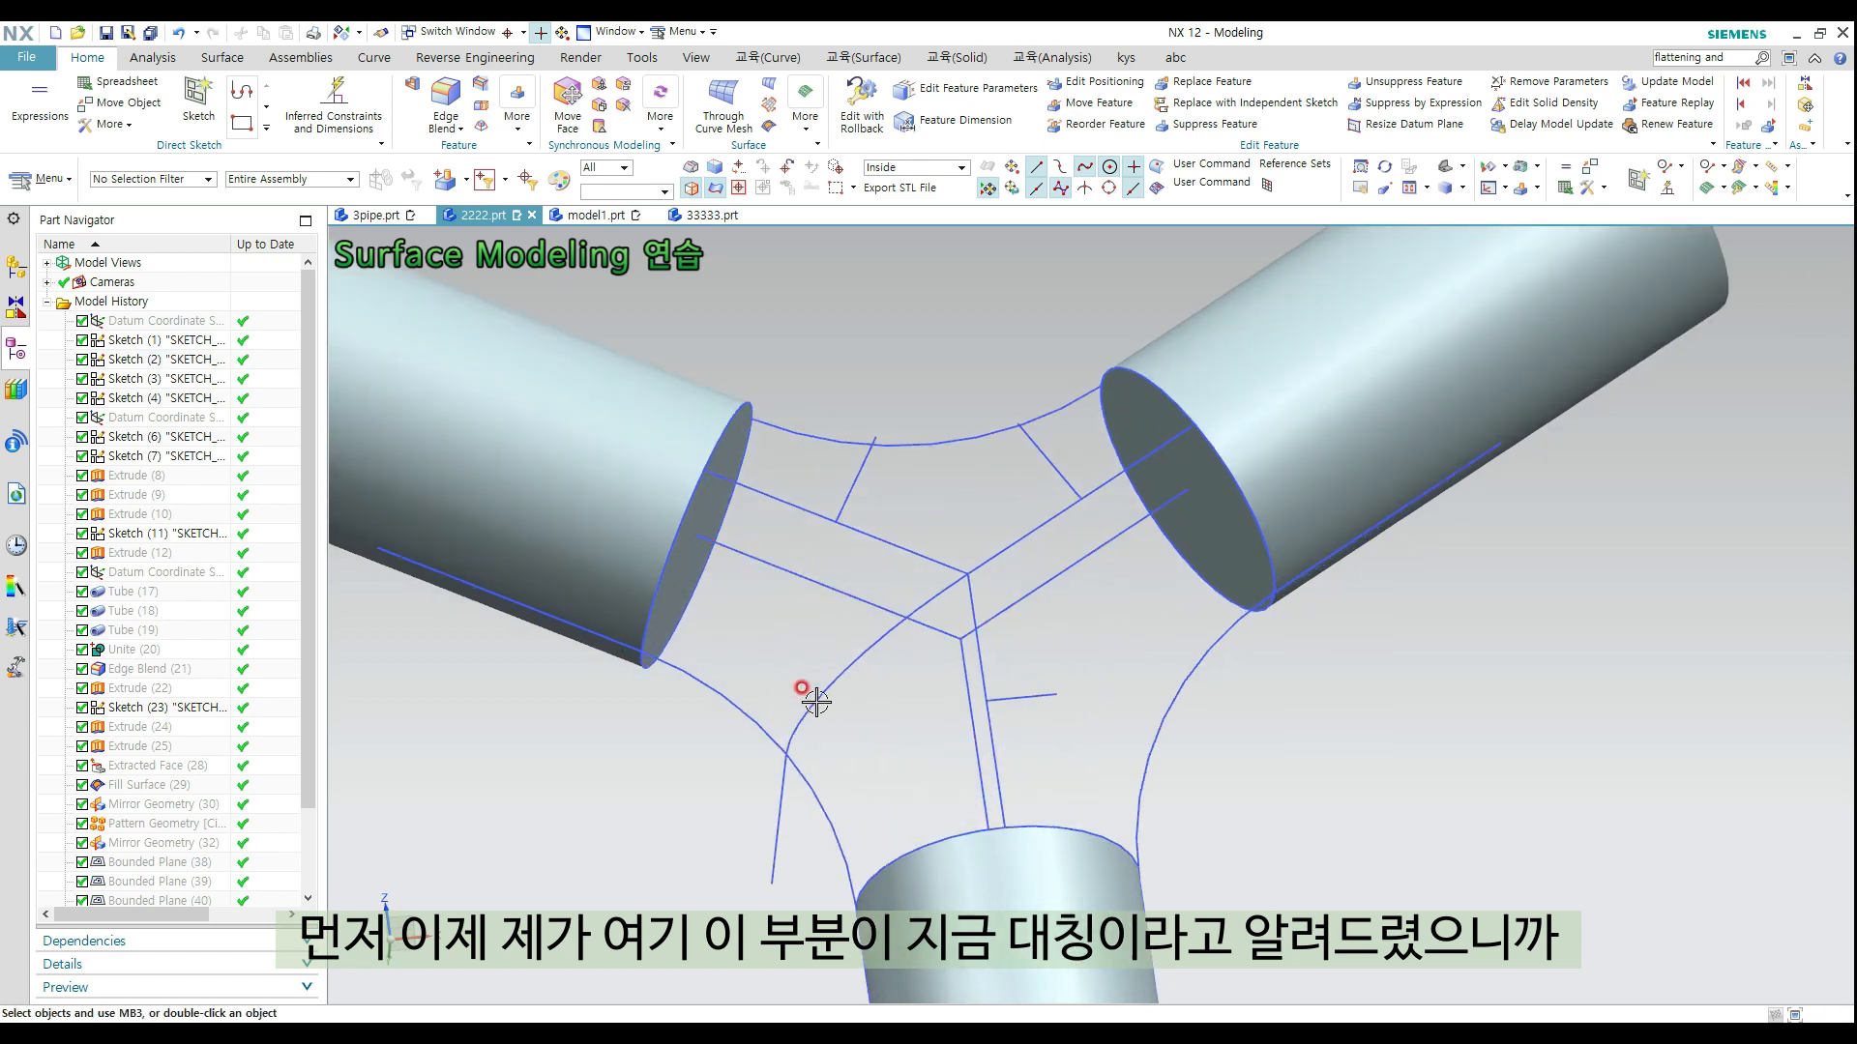
Extrude the two-curve profile running from the junction centre past the outer arc 100 mm as a reference surface
{"action": "mouse_move", "coordinate": [883, 651]}
{"action": "middle_mouse_down"}
{"action": "mouse_move", "coordinate": [949, 690]}
{"action": "mouse_move", "coordinate": [941, 671]}
{"action": "middle_mouse_up"}
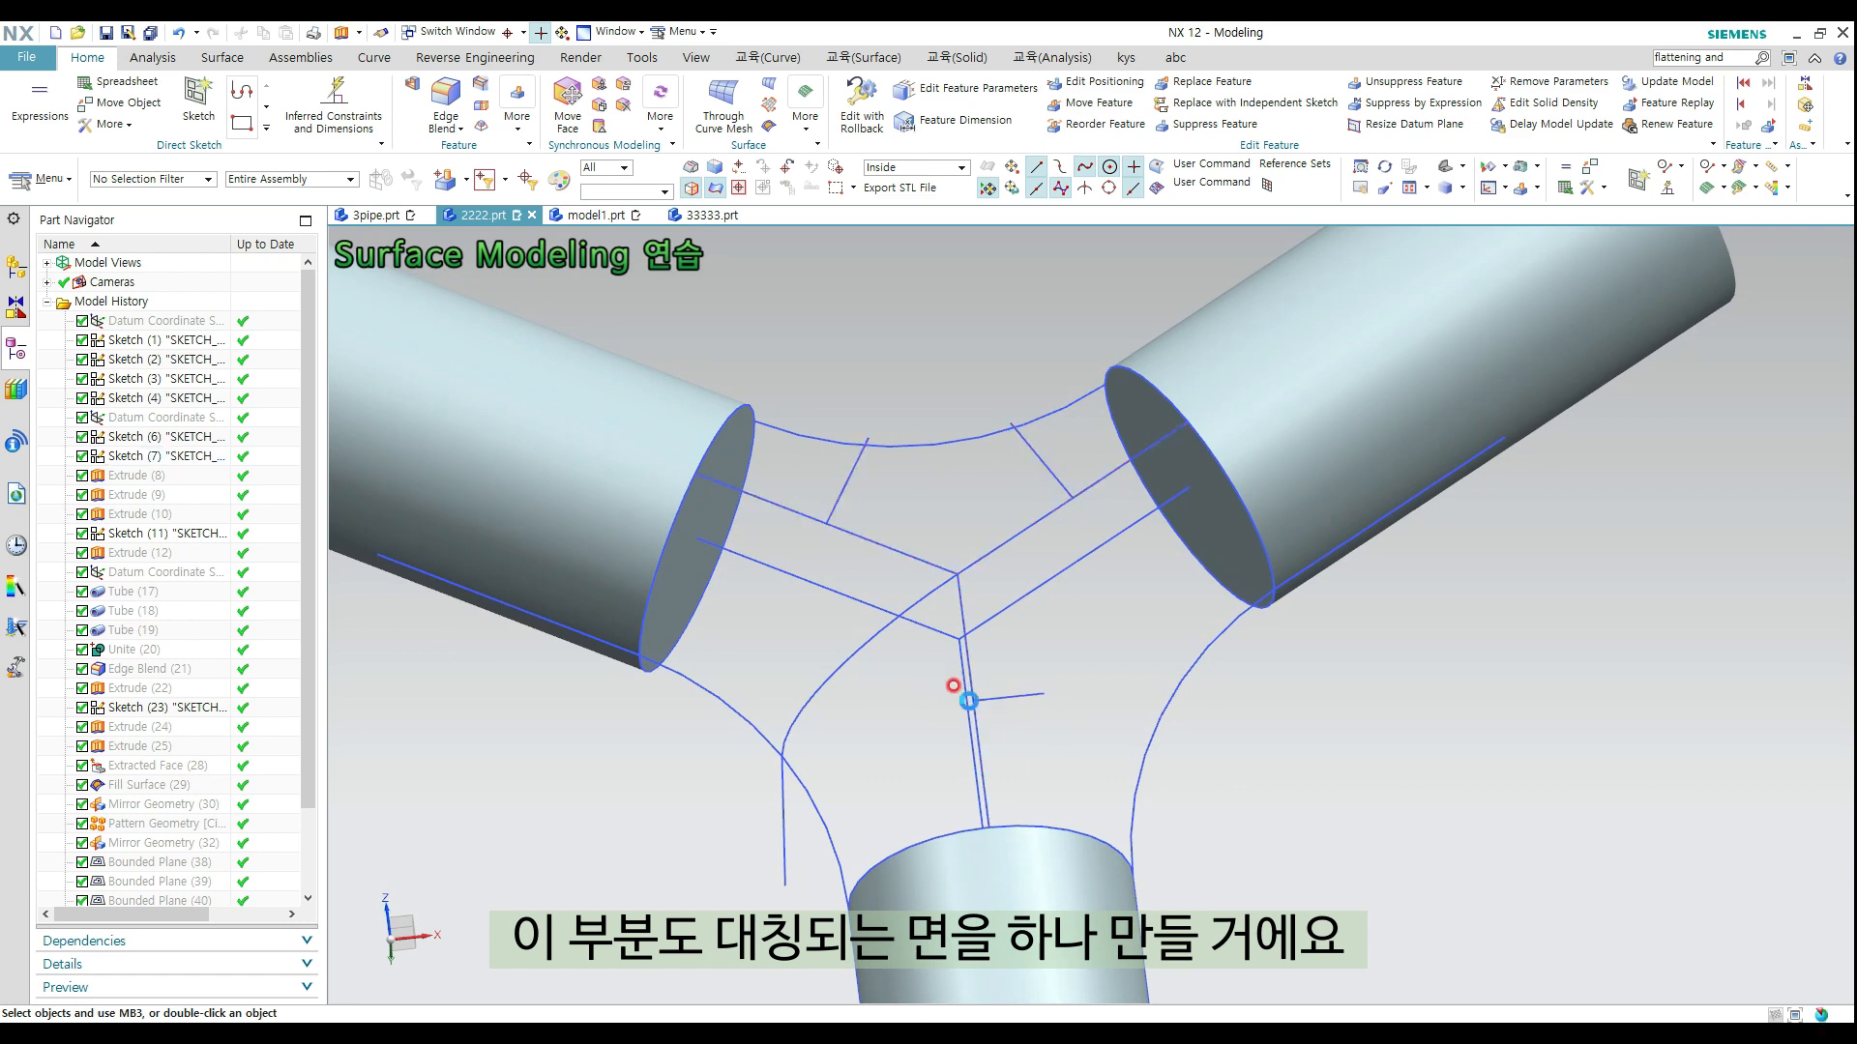
{"action": "key", "text": "x"}
{"action": "left_click", "coordinate": [849, 637]}
{"action": "middle_click_drag", "start_coordinate": [855, 817], "coordinate": [912, 697]}
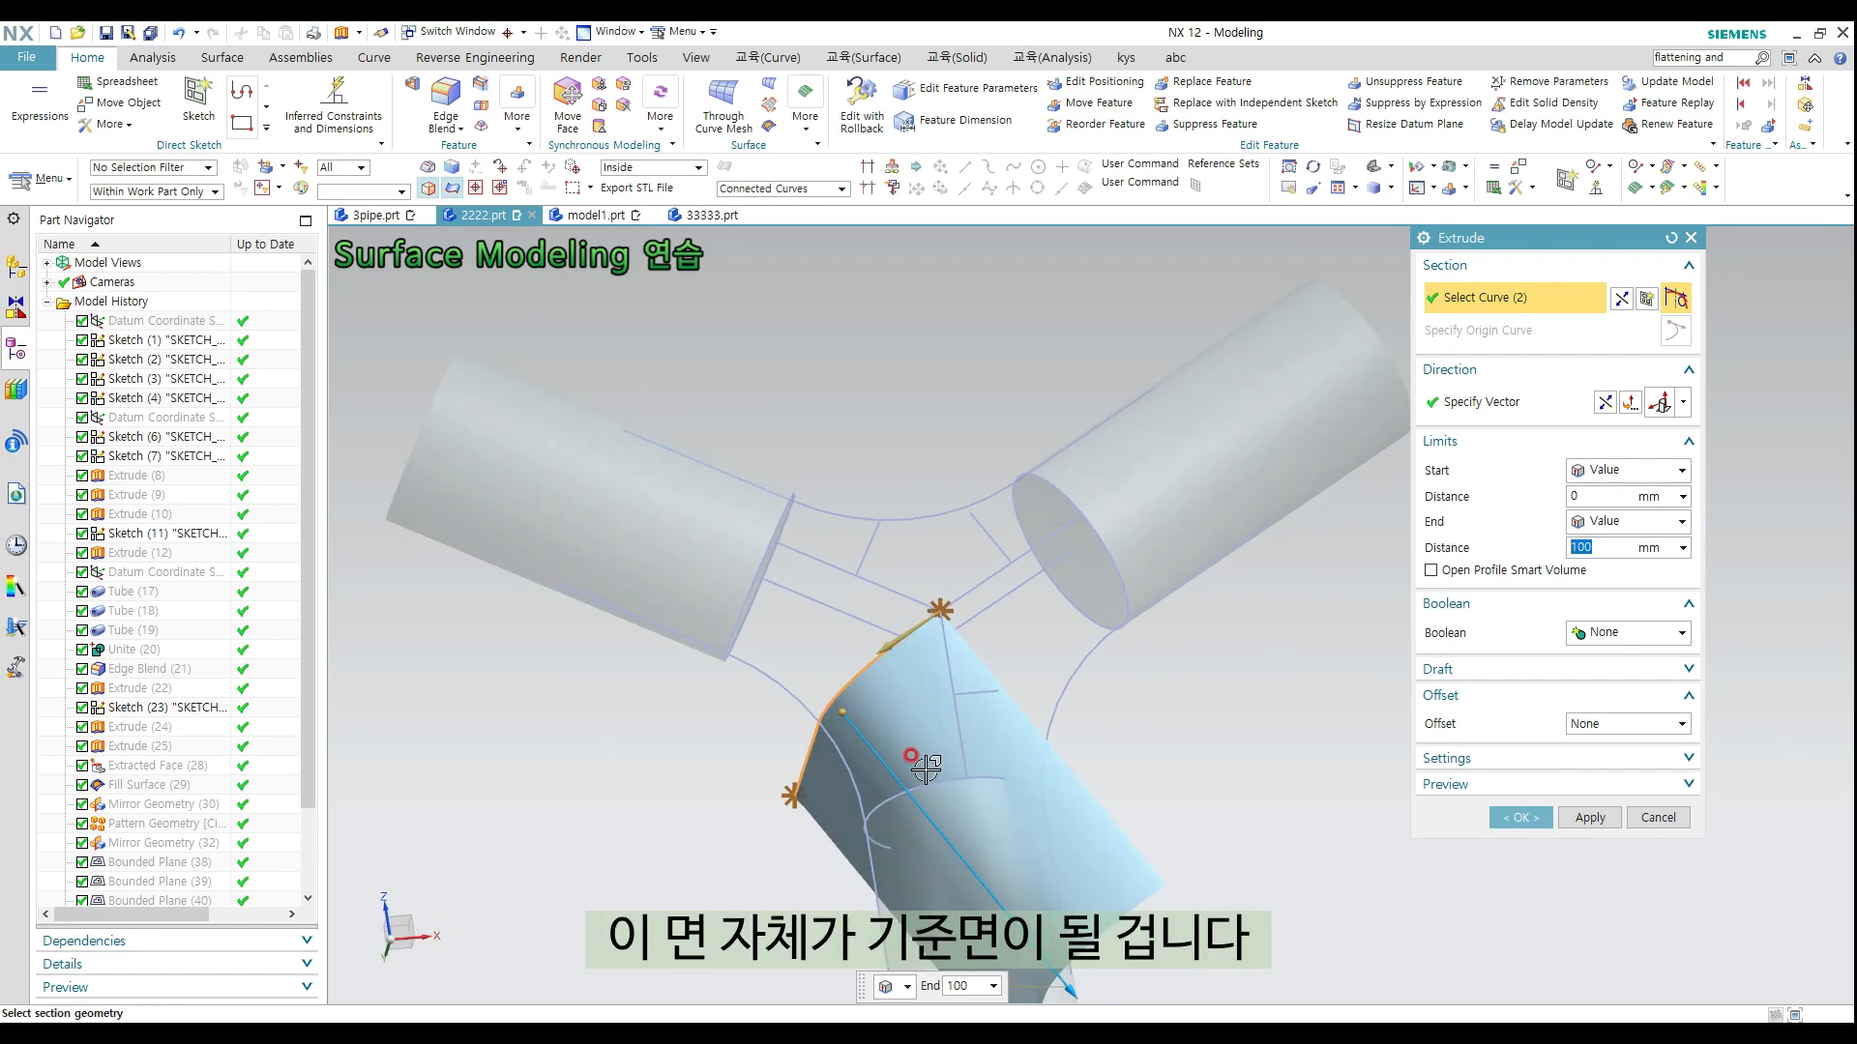
{"action": "left_click", "coordinate": [1590, 817]}
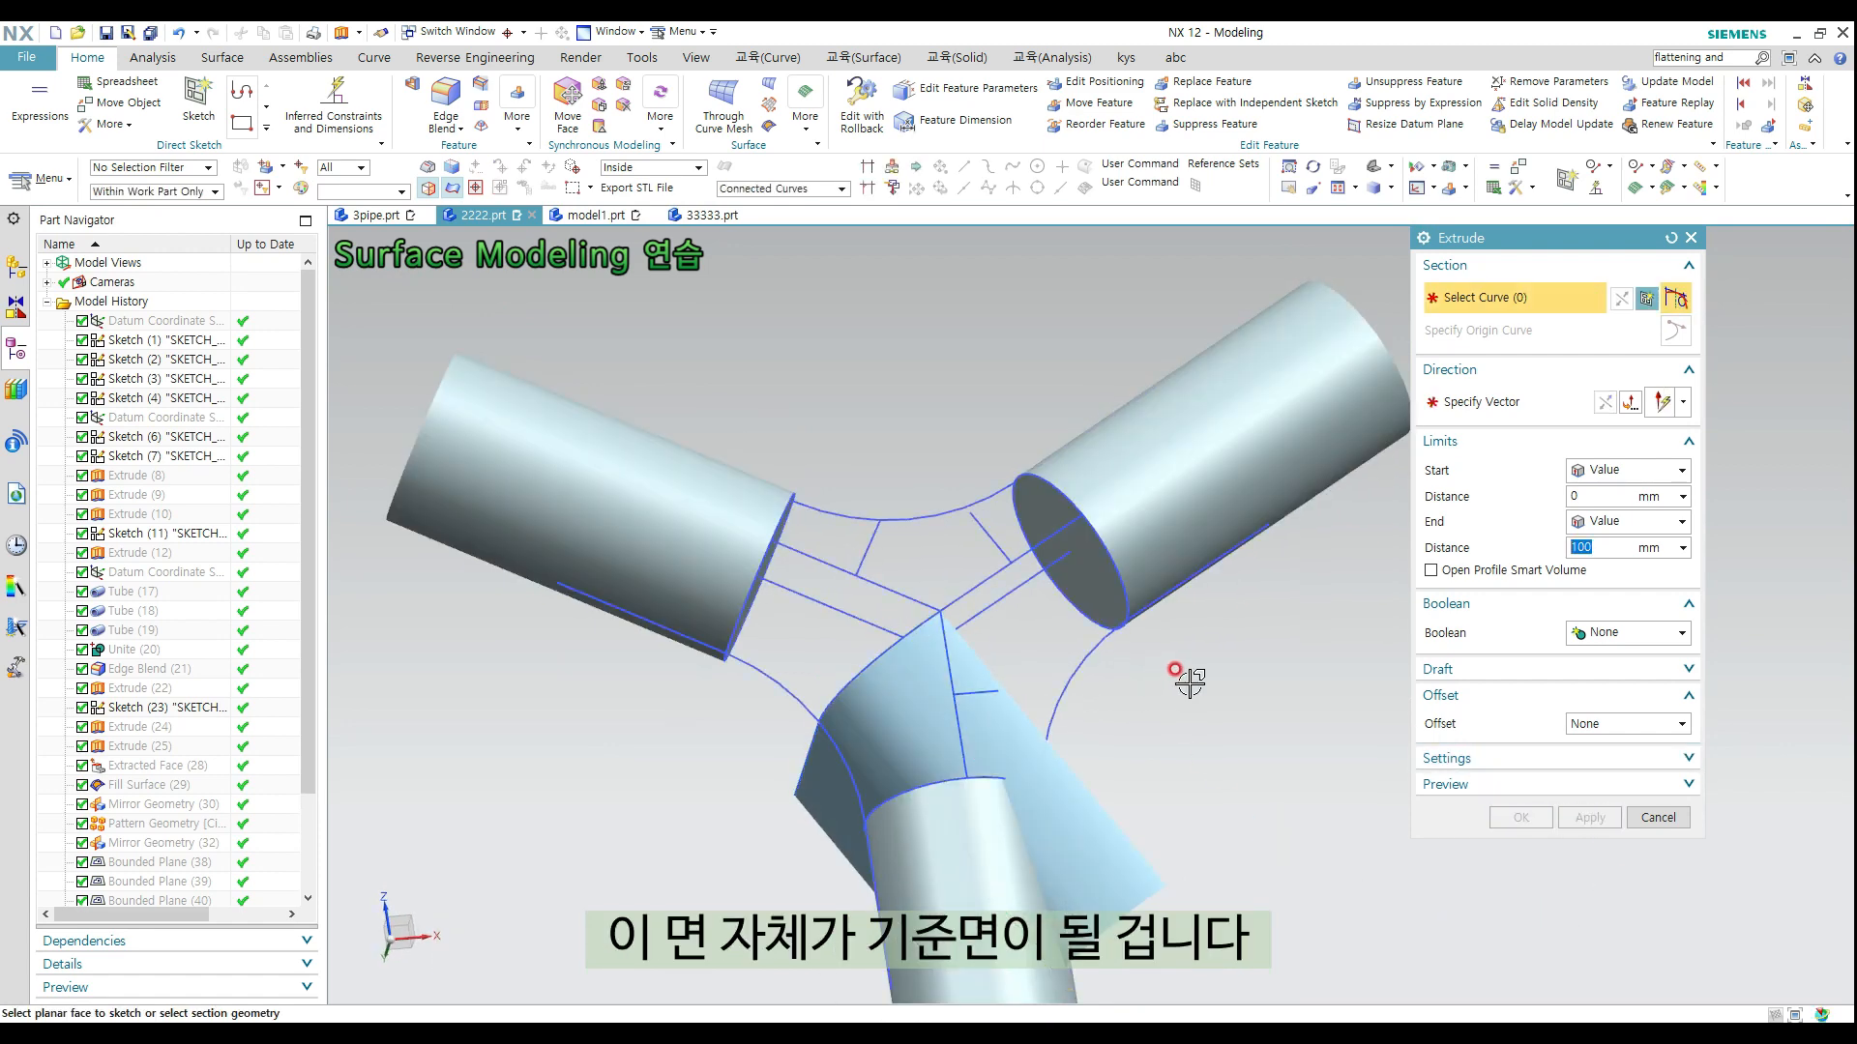
Extrude the outer arc and its two tangent lines between the adjacent pipes 100 mm in the reversed direction
{"action": "middle_click_drag", "start_coordinate": [1189, 676], "coordinate": [1150, 664]}
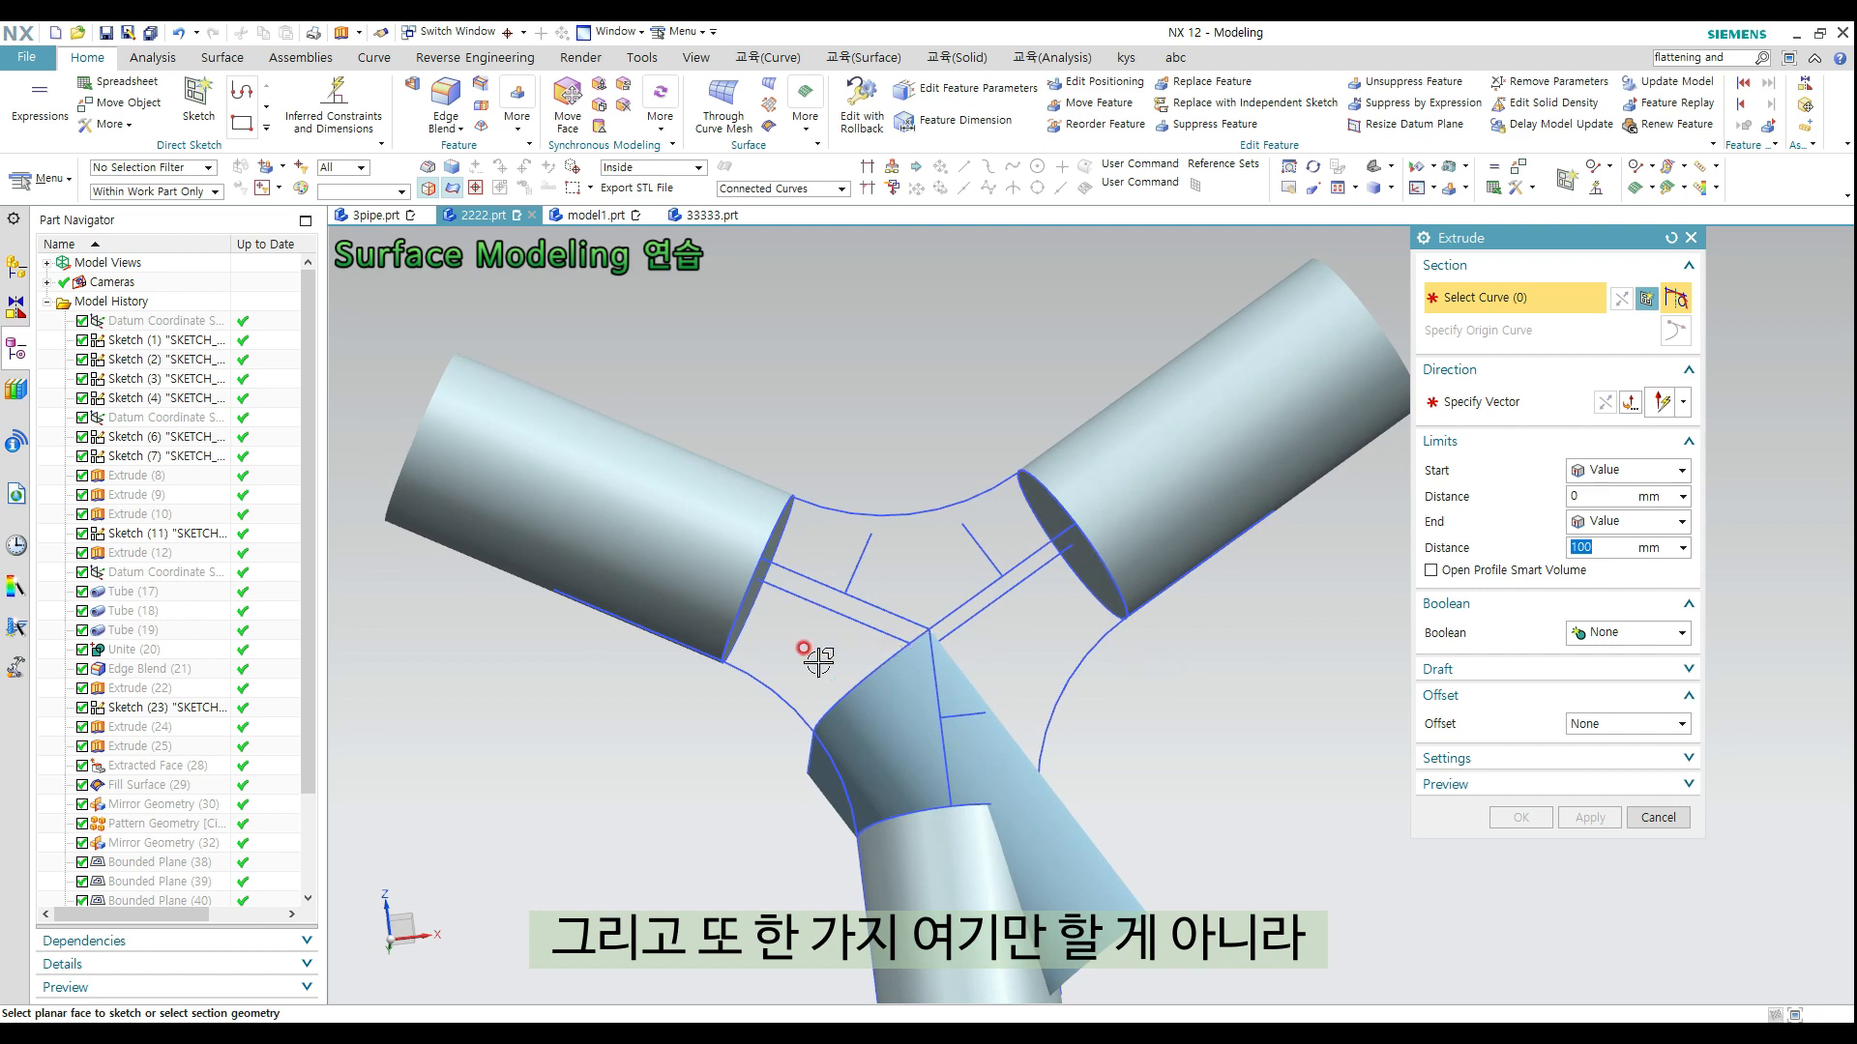
{"action": "scroll", "coordinate": [838, 706], "scroll_direction": "up", "scroll_amount": 2}
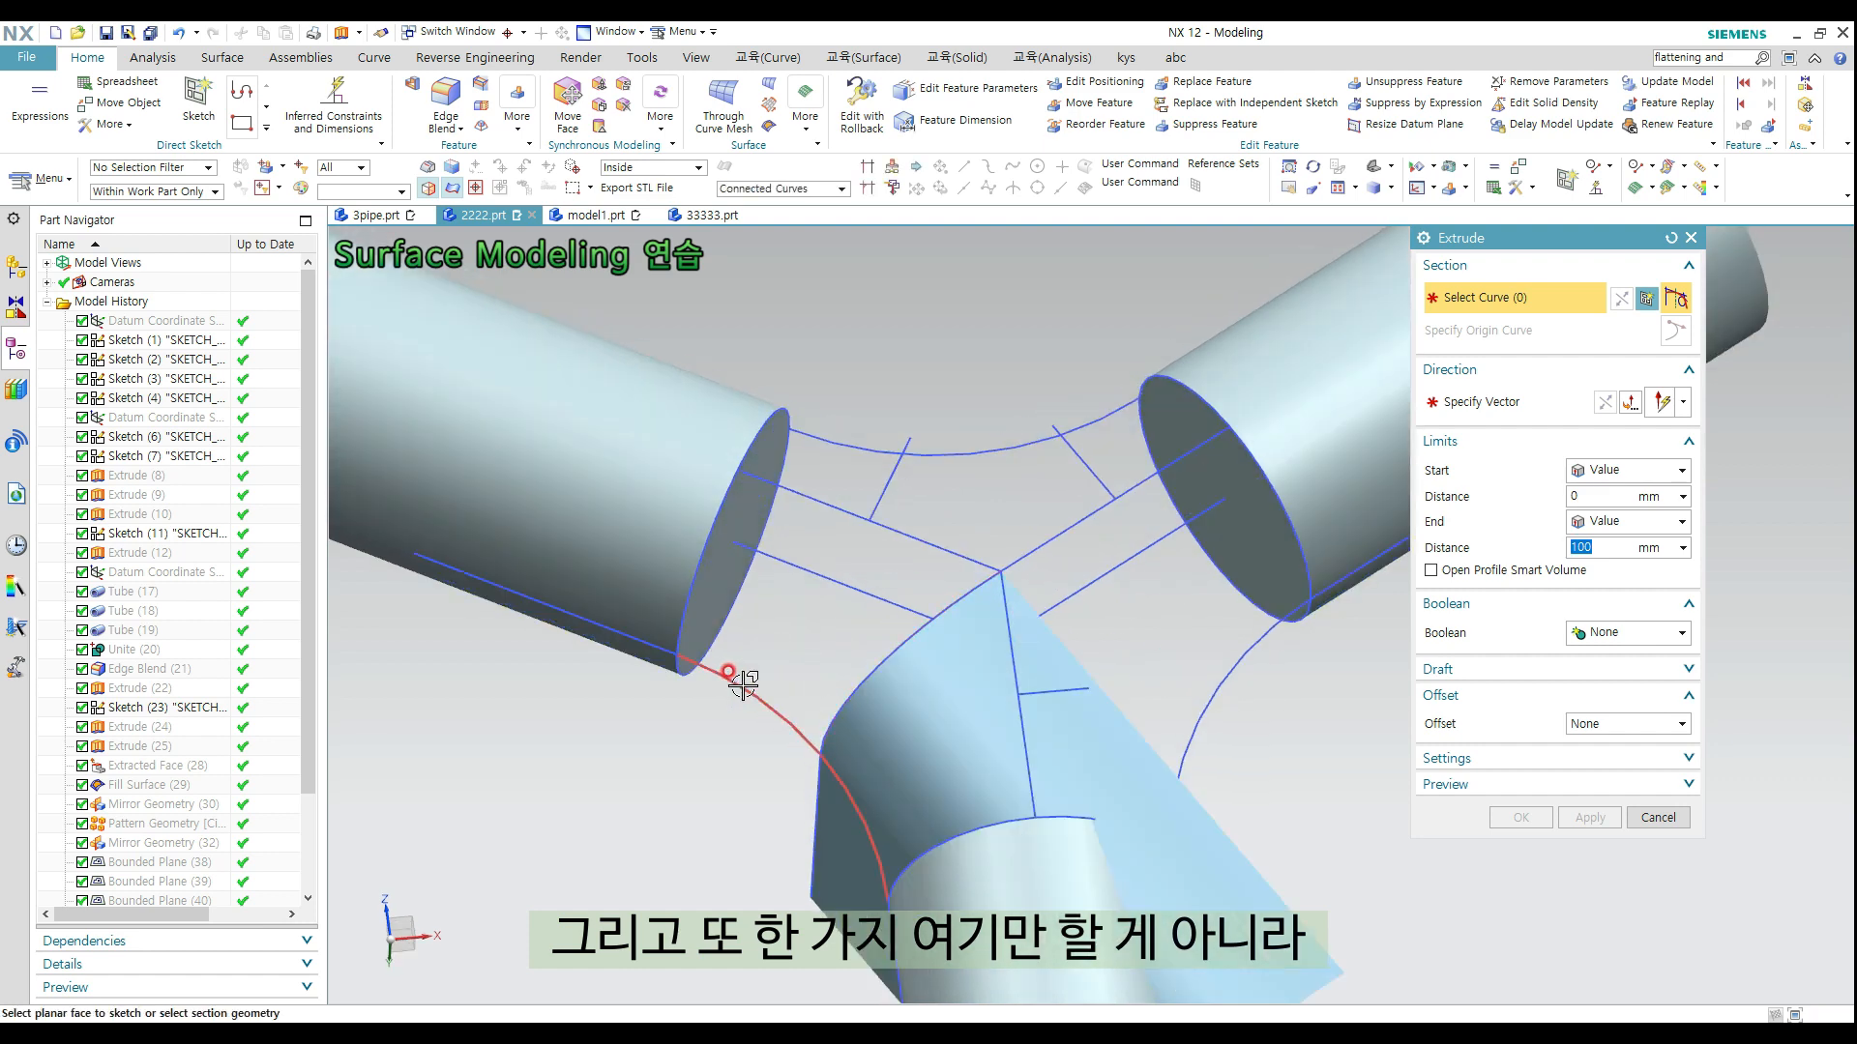
{"action": "scroll", "coordinate": [743, 682], "scroll_direction": "down", "scroll_amount": 2}
{"action": "middle_click_drag", "start_coordinate": [983, 613], "coordinate": [968, 516]}
{"action": "scroll", "coordinate": [896, 558], "scroll_direction": "down", "scroll_amount": 3}
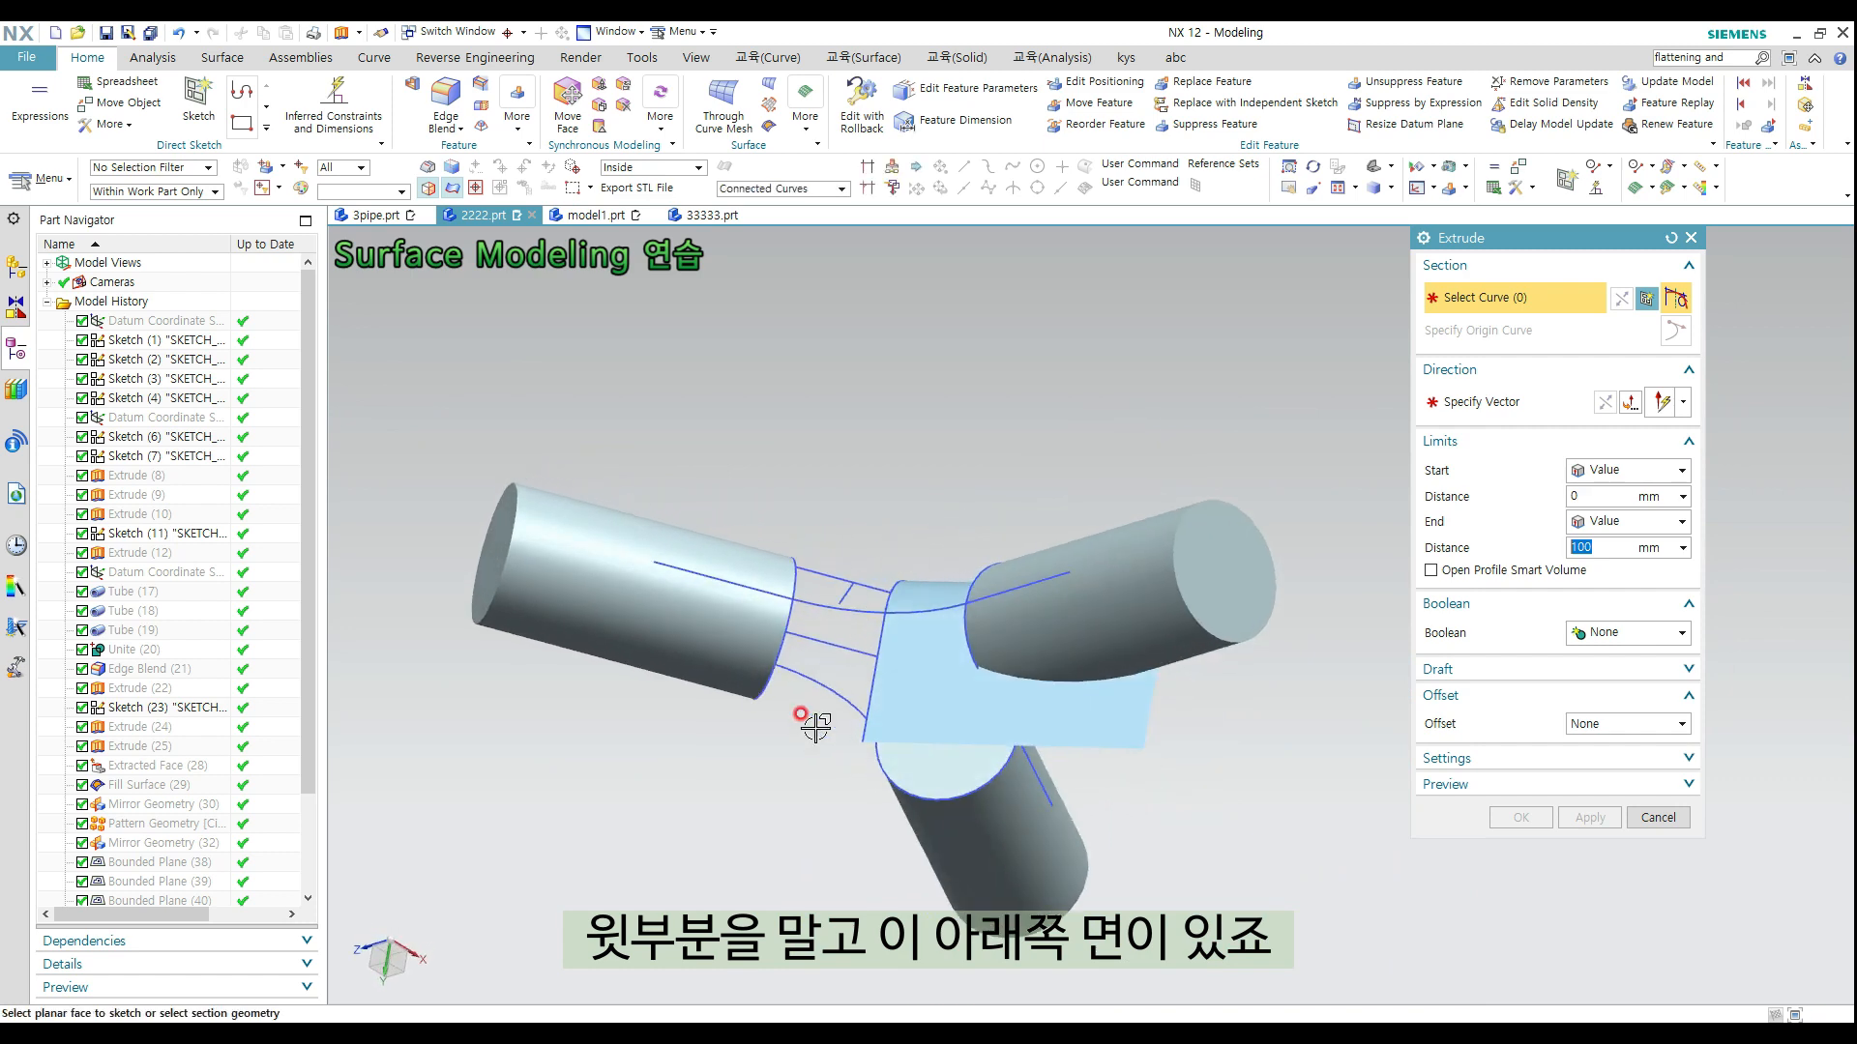
{"action": "middle_click_drag", "start_coordinate": [943, 653], "coordinate": [827, 568]}
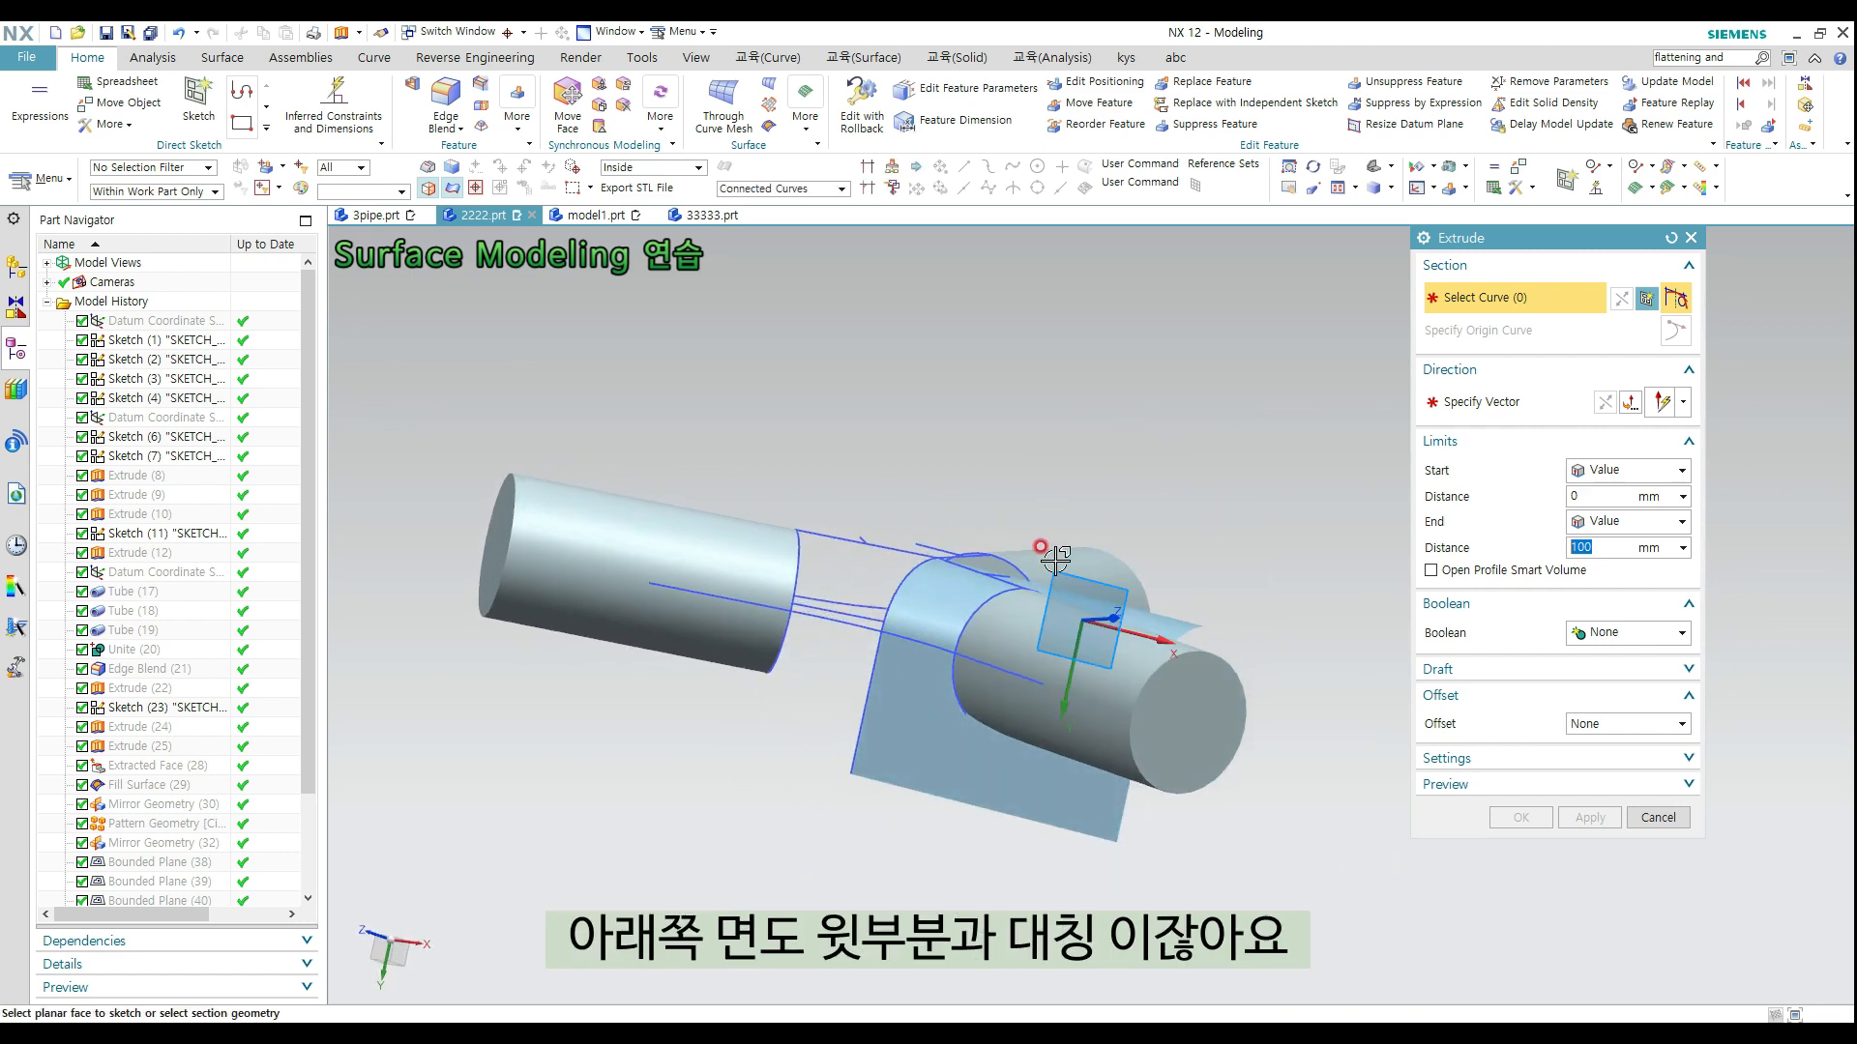
{"action": "middle_click_drag", "start_coordinate": [1078, 455], "coordinate": [1020, 651]}
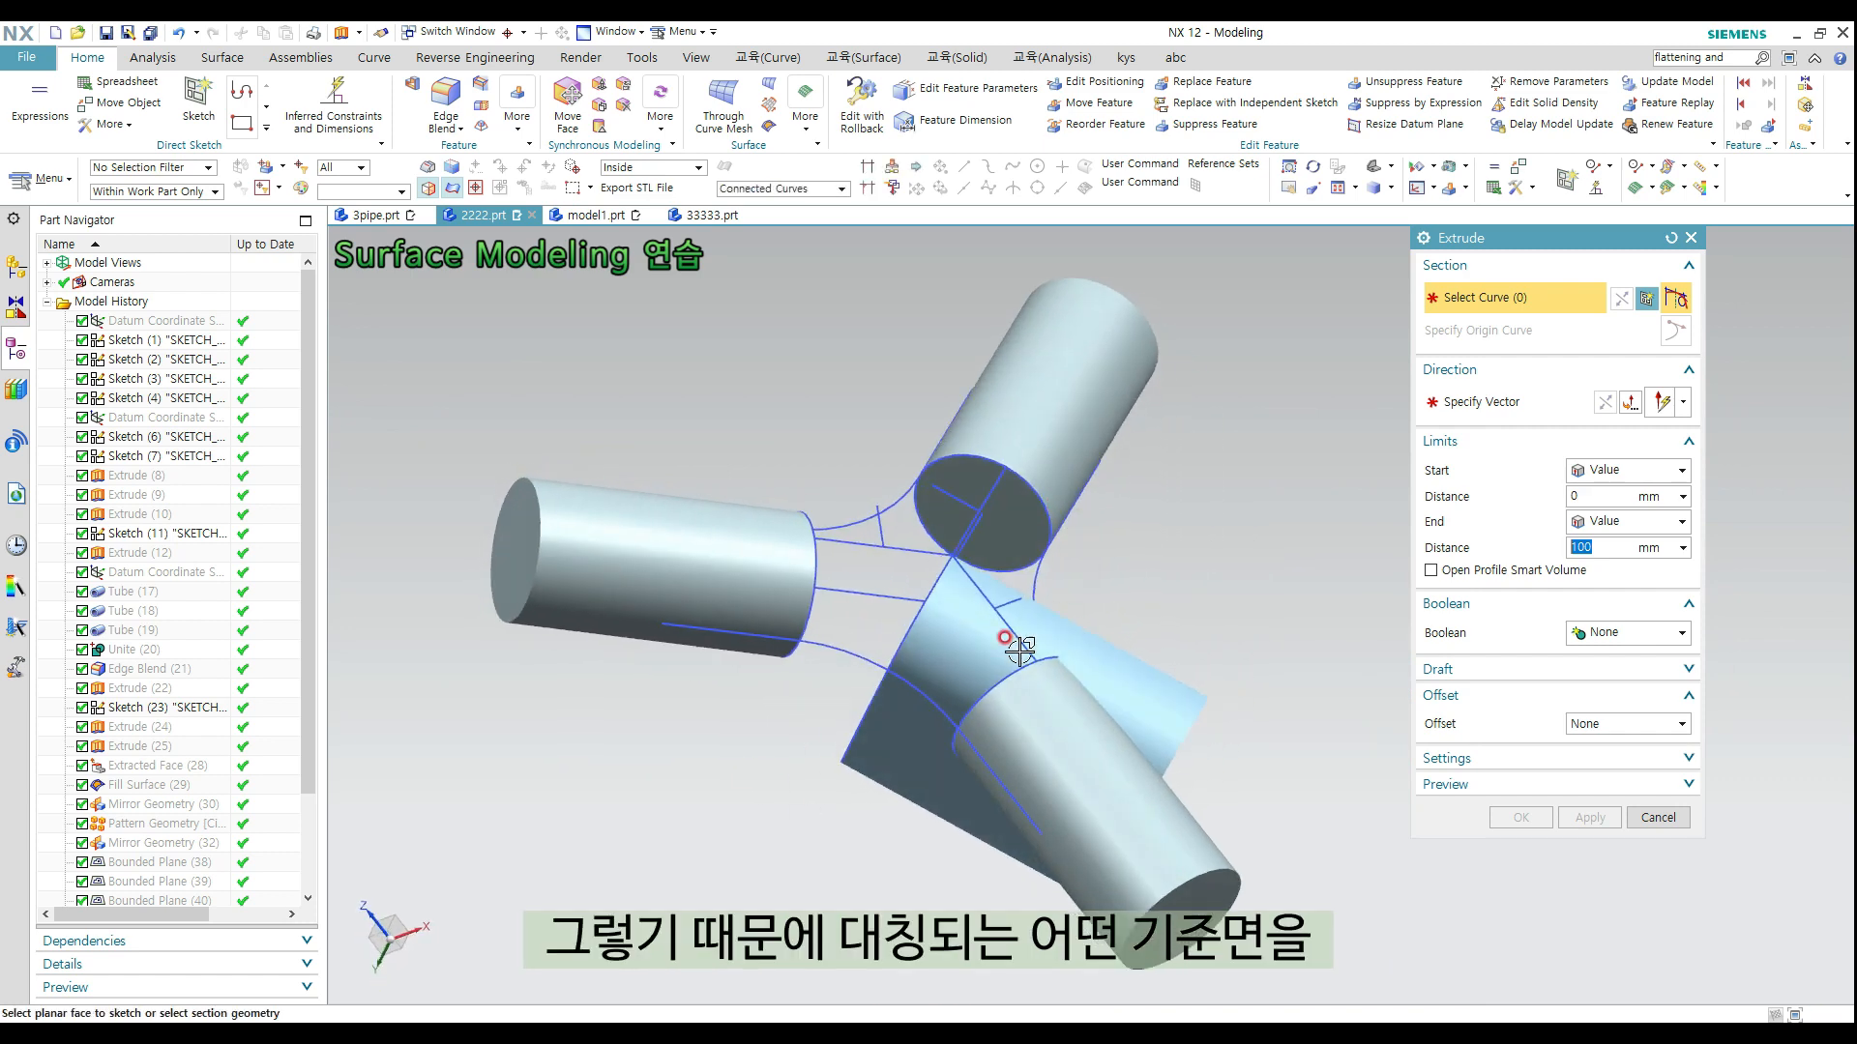
{"action": "left_click", "coordinate": [936, 711]}
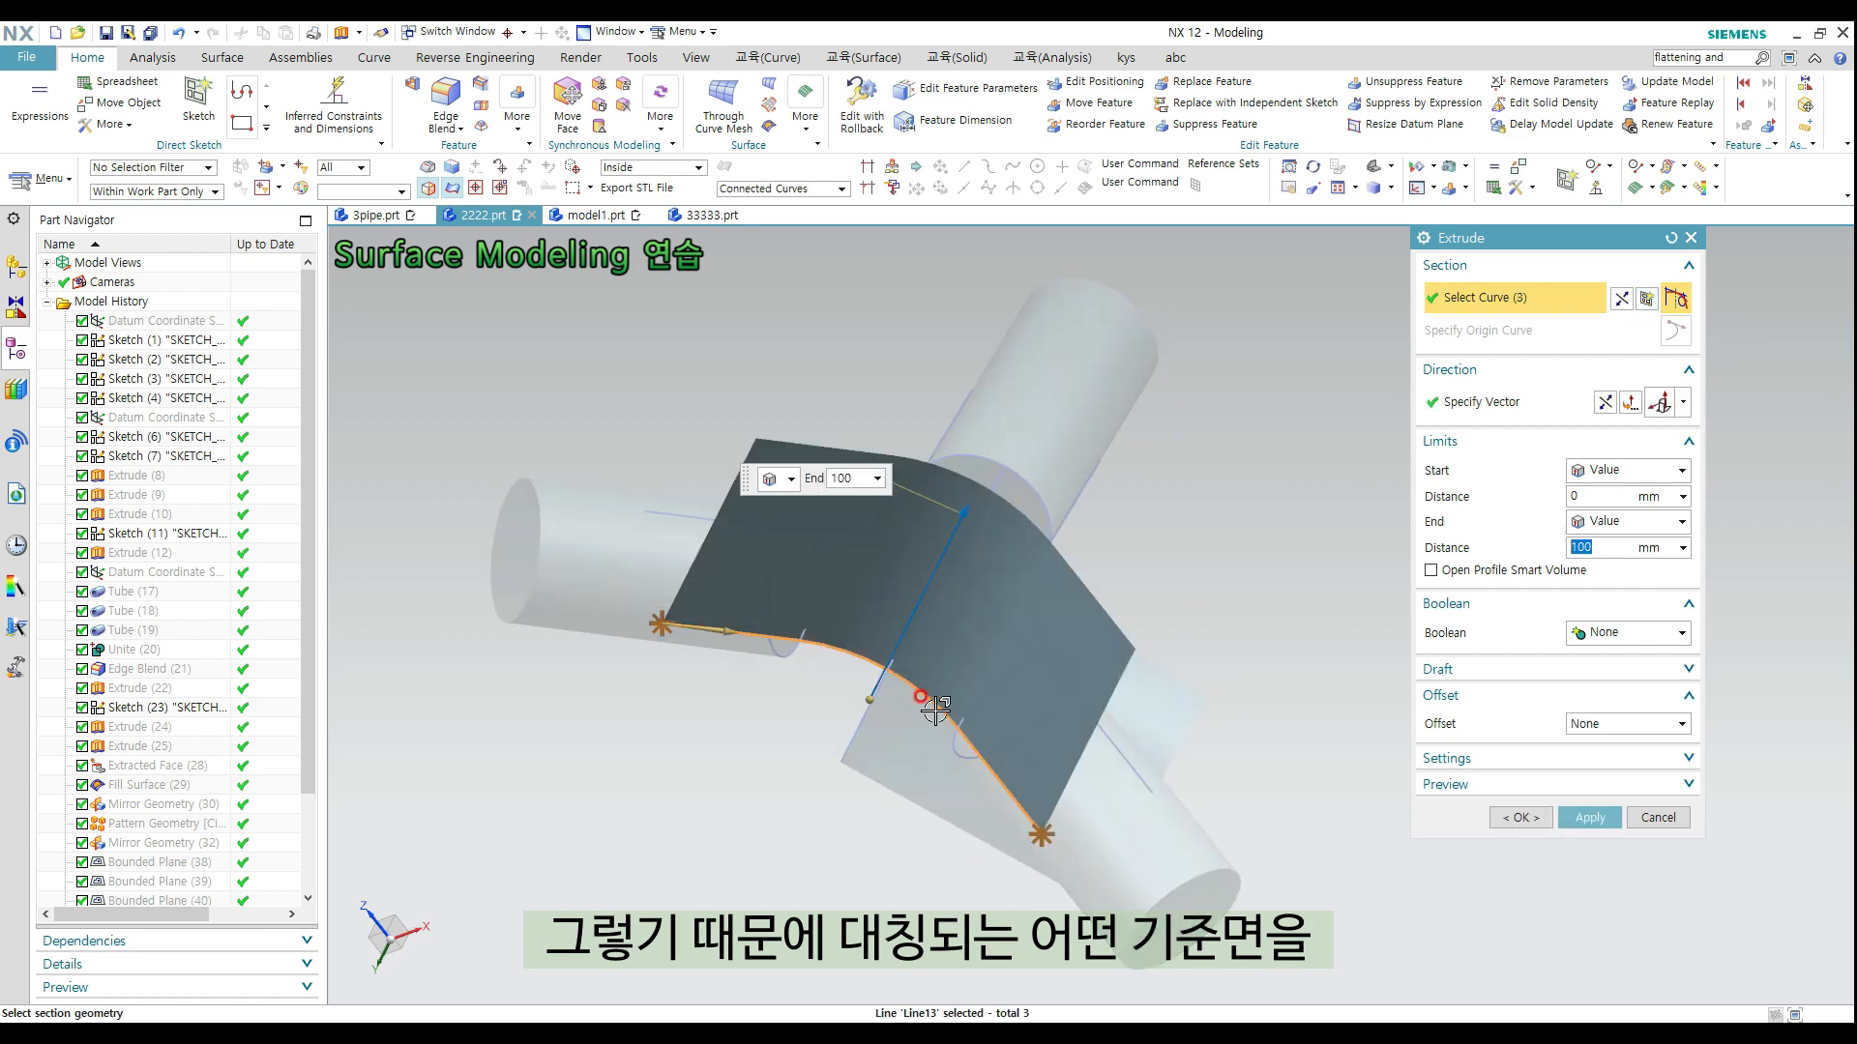
{"action": "double_click", "coordinate": [953, 514]}
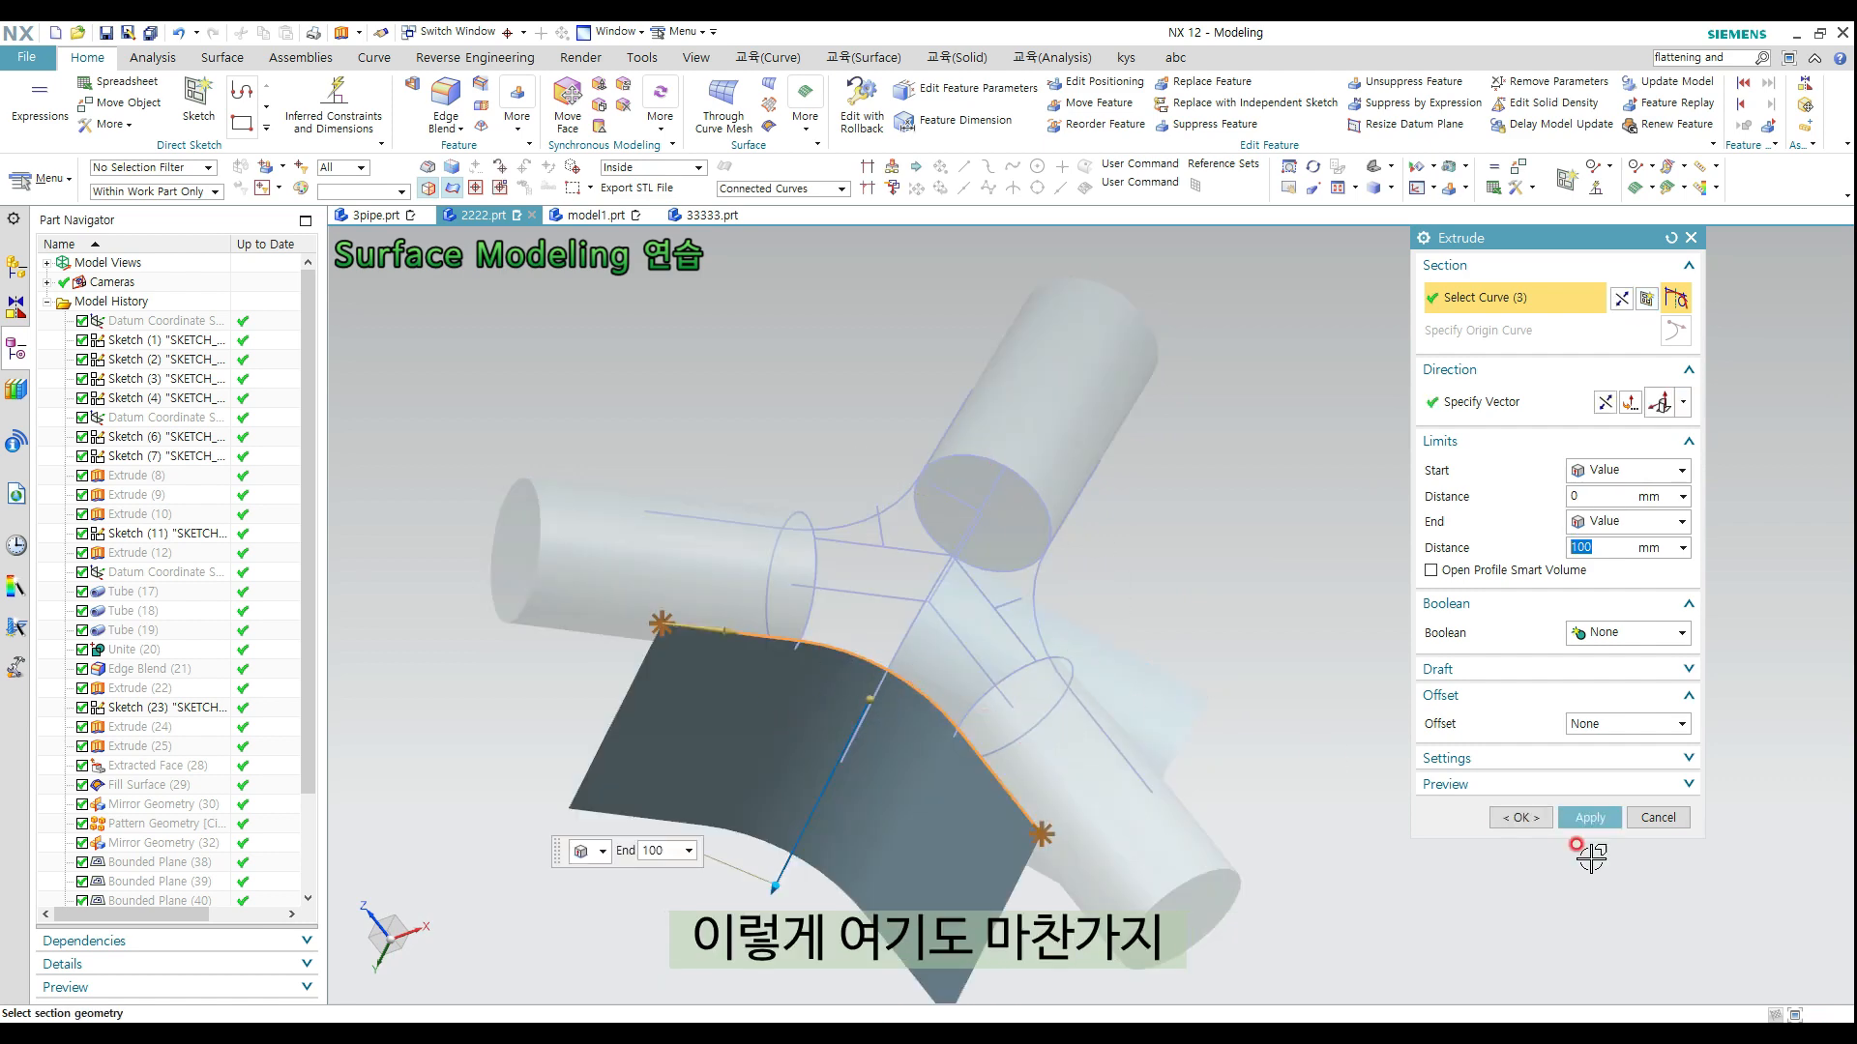
{"action": "left_click", "coordinate": [1589, 819]}
Extrude the straight line from the pipe opening to the junction centre 100 mm along the short perpendicular sketch line
{"action": "middle_click_drag", "start_coordinate": [1119, 574], "coordinate": [841, 695]}
{"action": "left_click", "coordinate": [853, 579]}
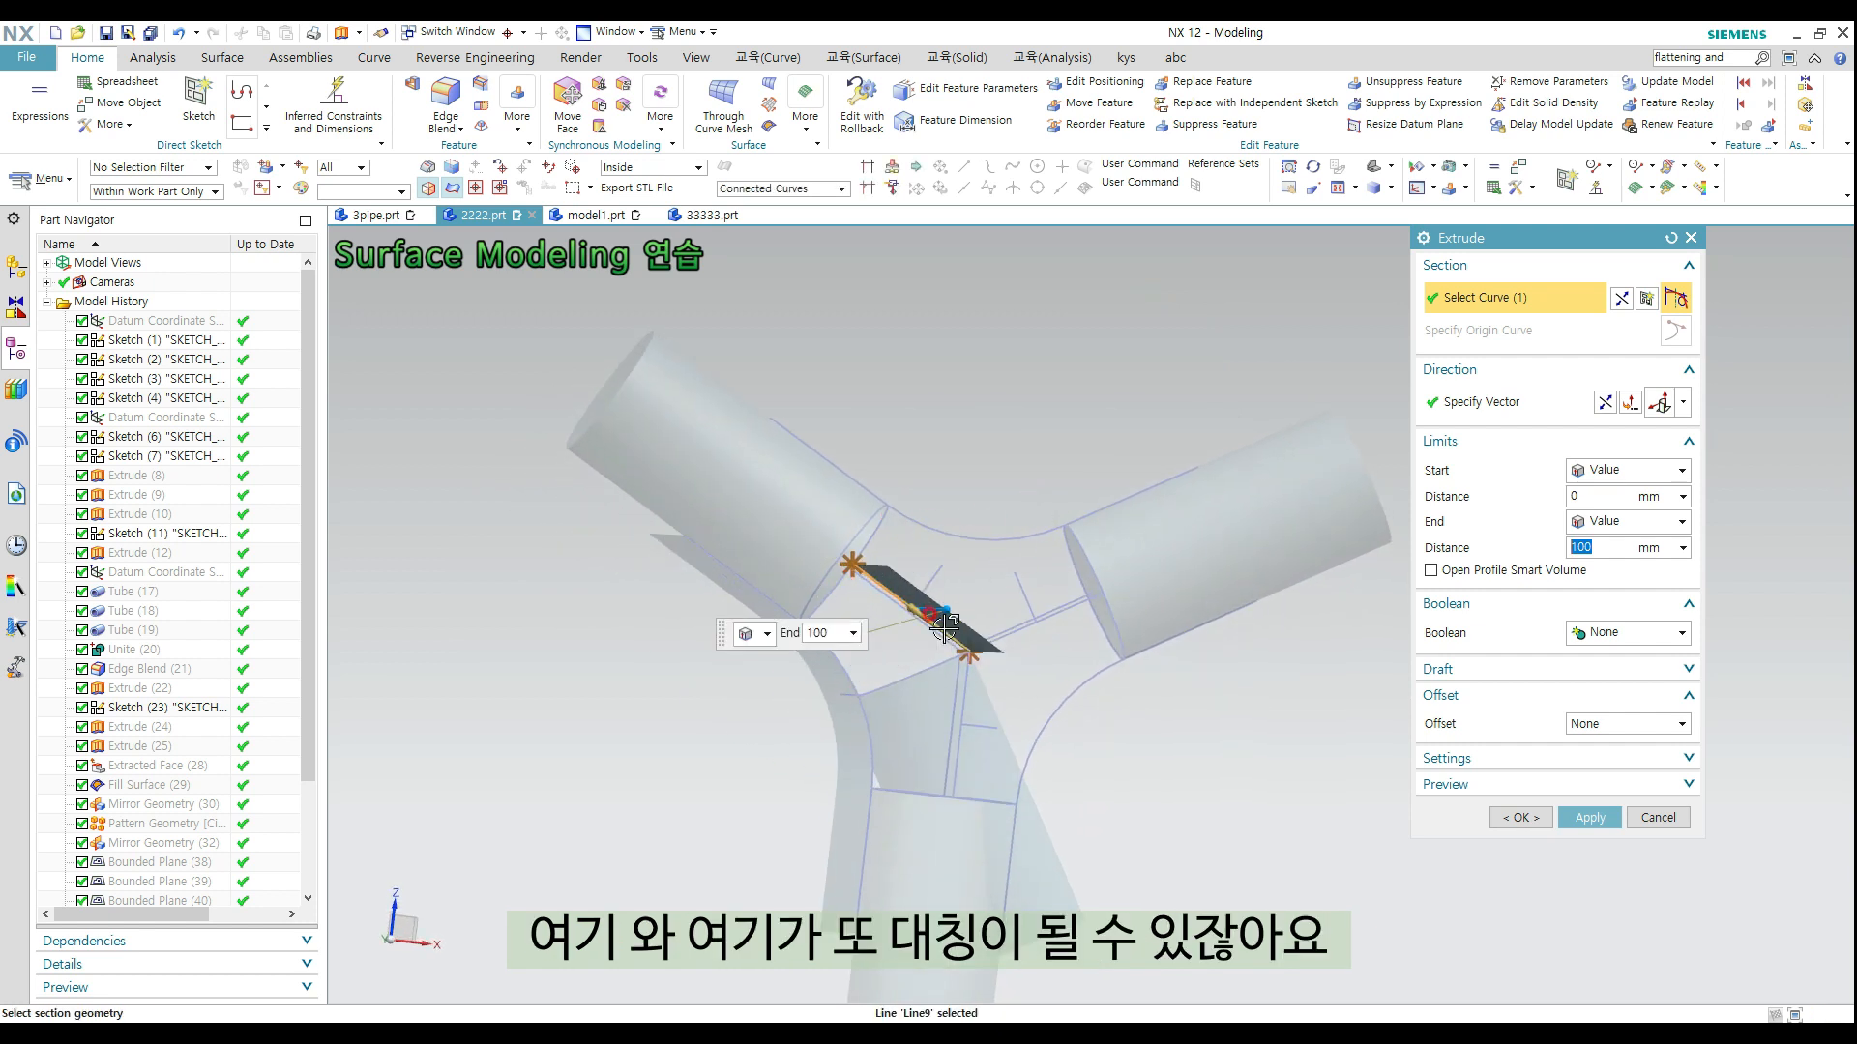
{"action": "middle_click_drag", "start_coordinate": [1329, 648], "coordinate": [1247, 667]}
{"action": "left_click", "coordinate": [1574, 407]}
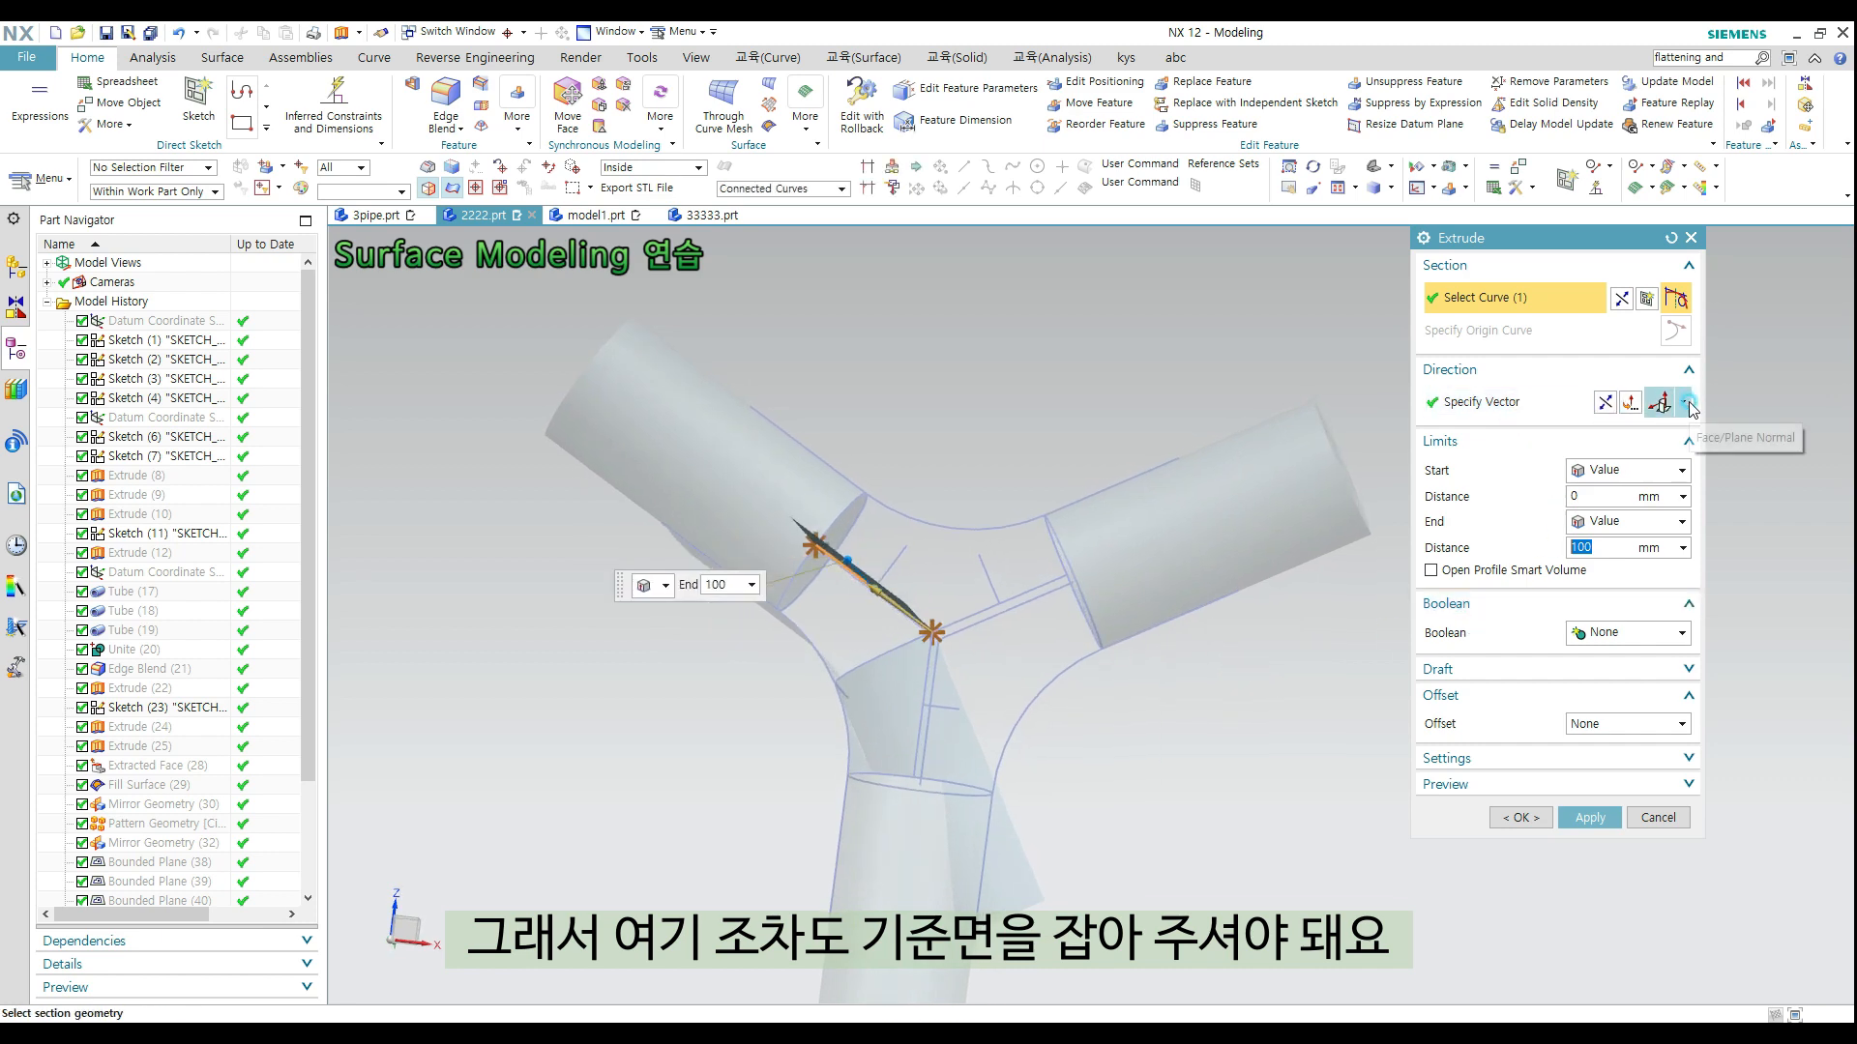
{"action": "scroll", "coordinate": [902, 551], "scroll_direction": "up", "scroll_amount": 3}
{"action": "left_click", "coordinate": [891, 551]}
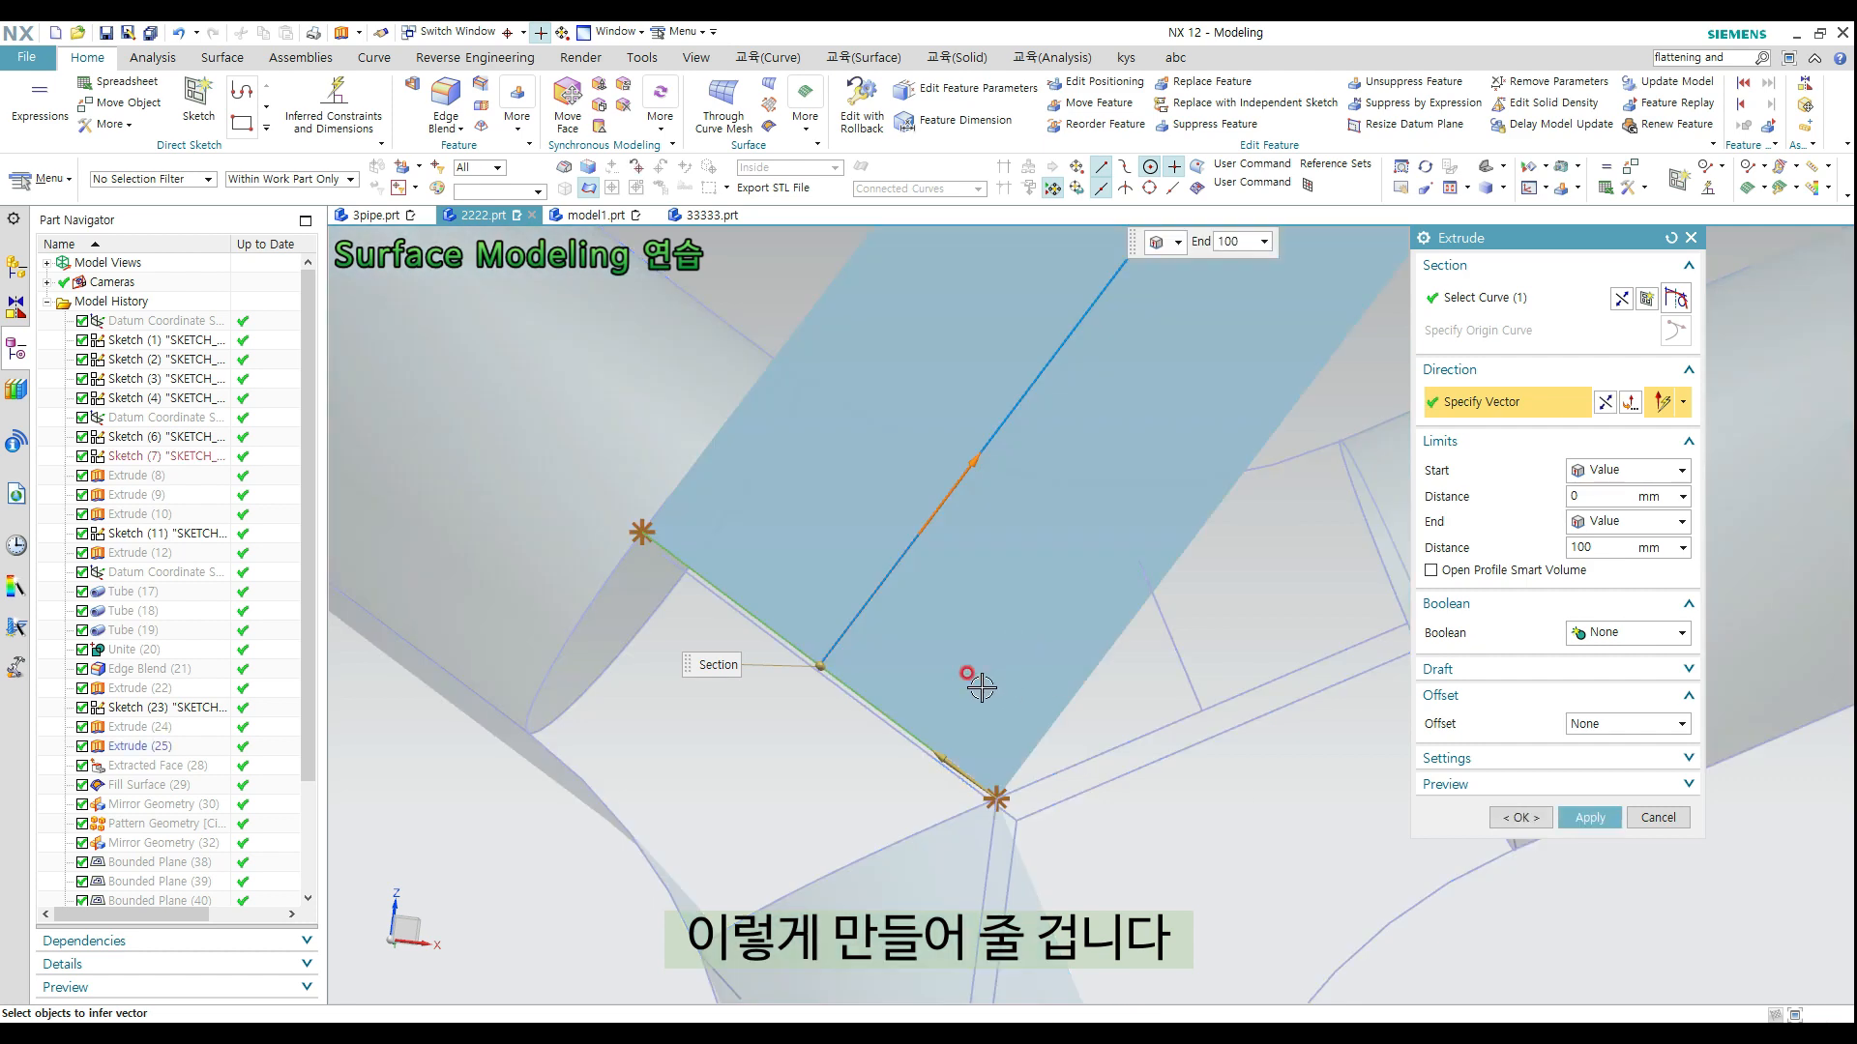
{"action": "left_click", "coordinate": [1520, 817]}
Examine the three extruded reference surfaces and the open region they enclose between the pipe opening and junction centre
{"action": "middle_click_drag", "start_coordinate": [1520, 817], "coordinate": [1220, 622]}
{"action": "scroll", "coordinate": [1220, 622], "scroll_direction": "up", "scroll_amount": 4}
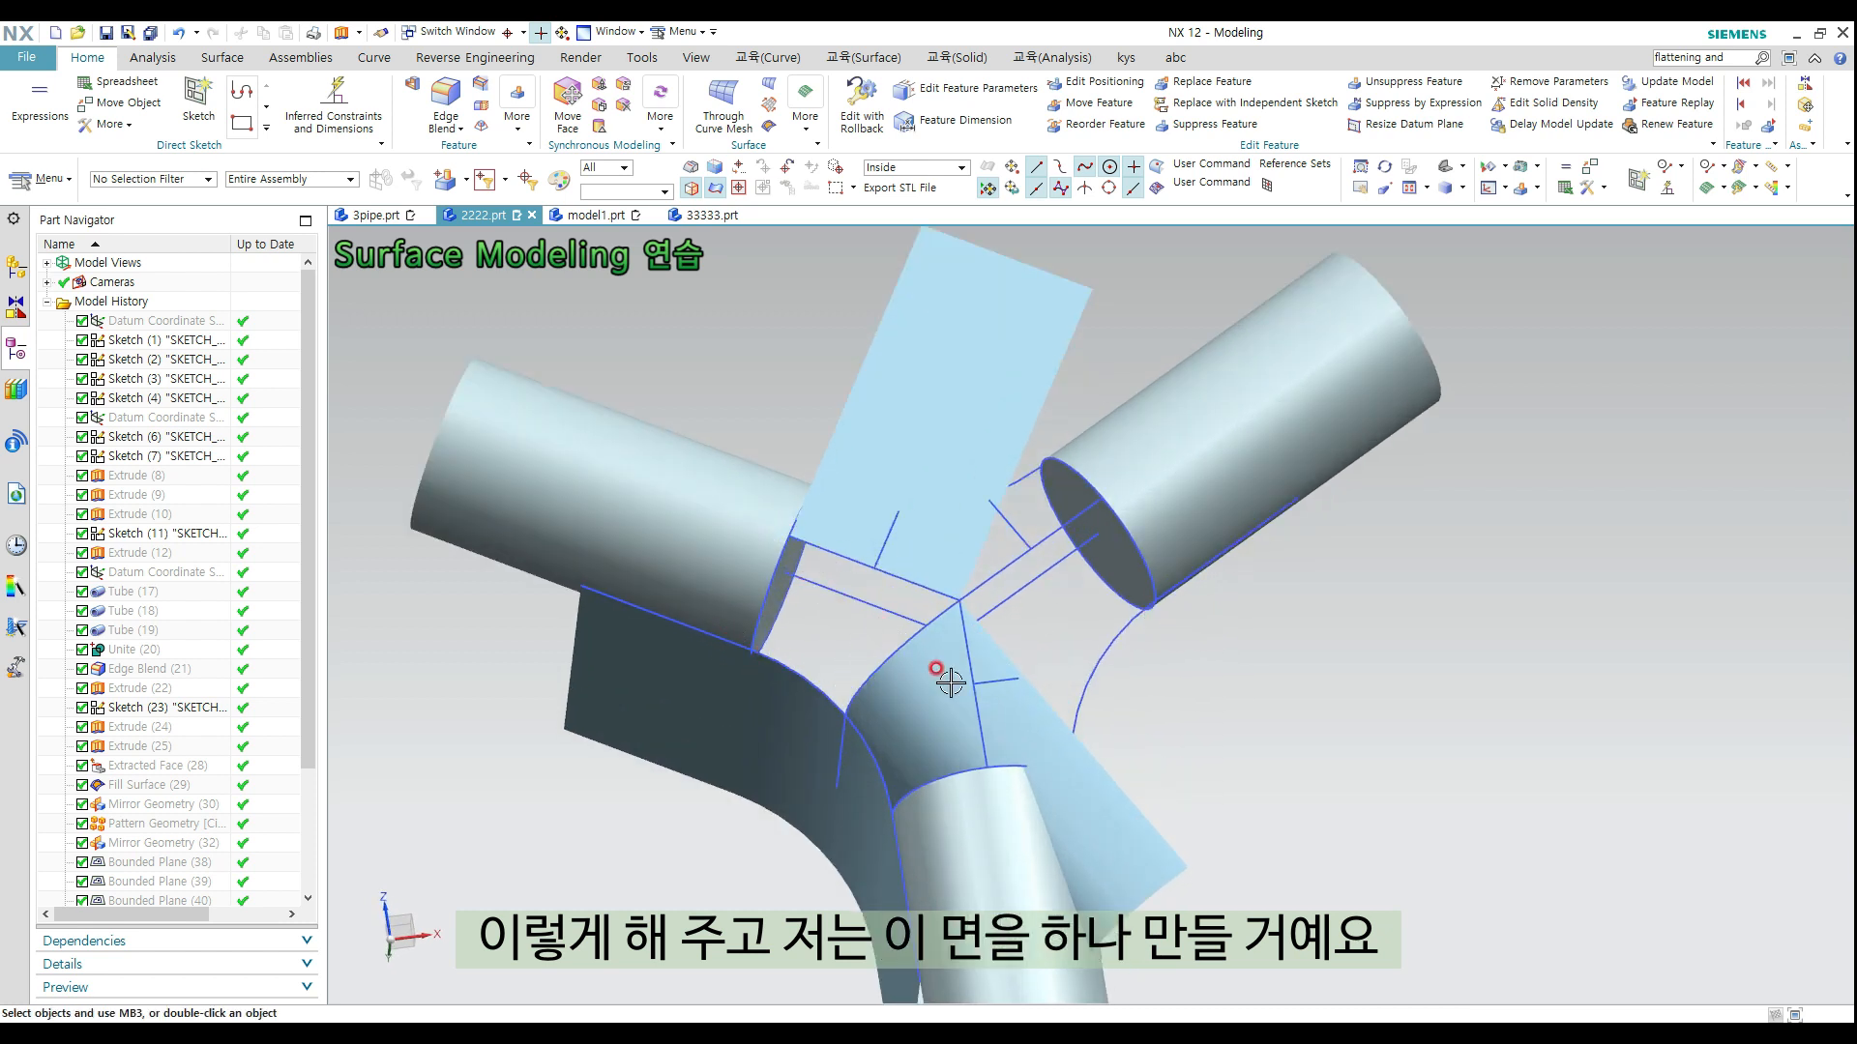
{"action": "middle_click_drag", "start_coordinate": [951, 683], "coordinate": [1041, 642]}
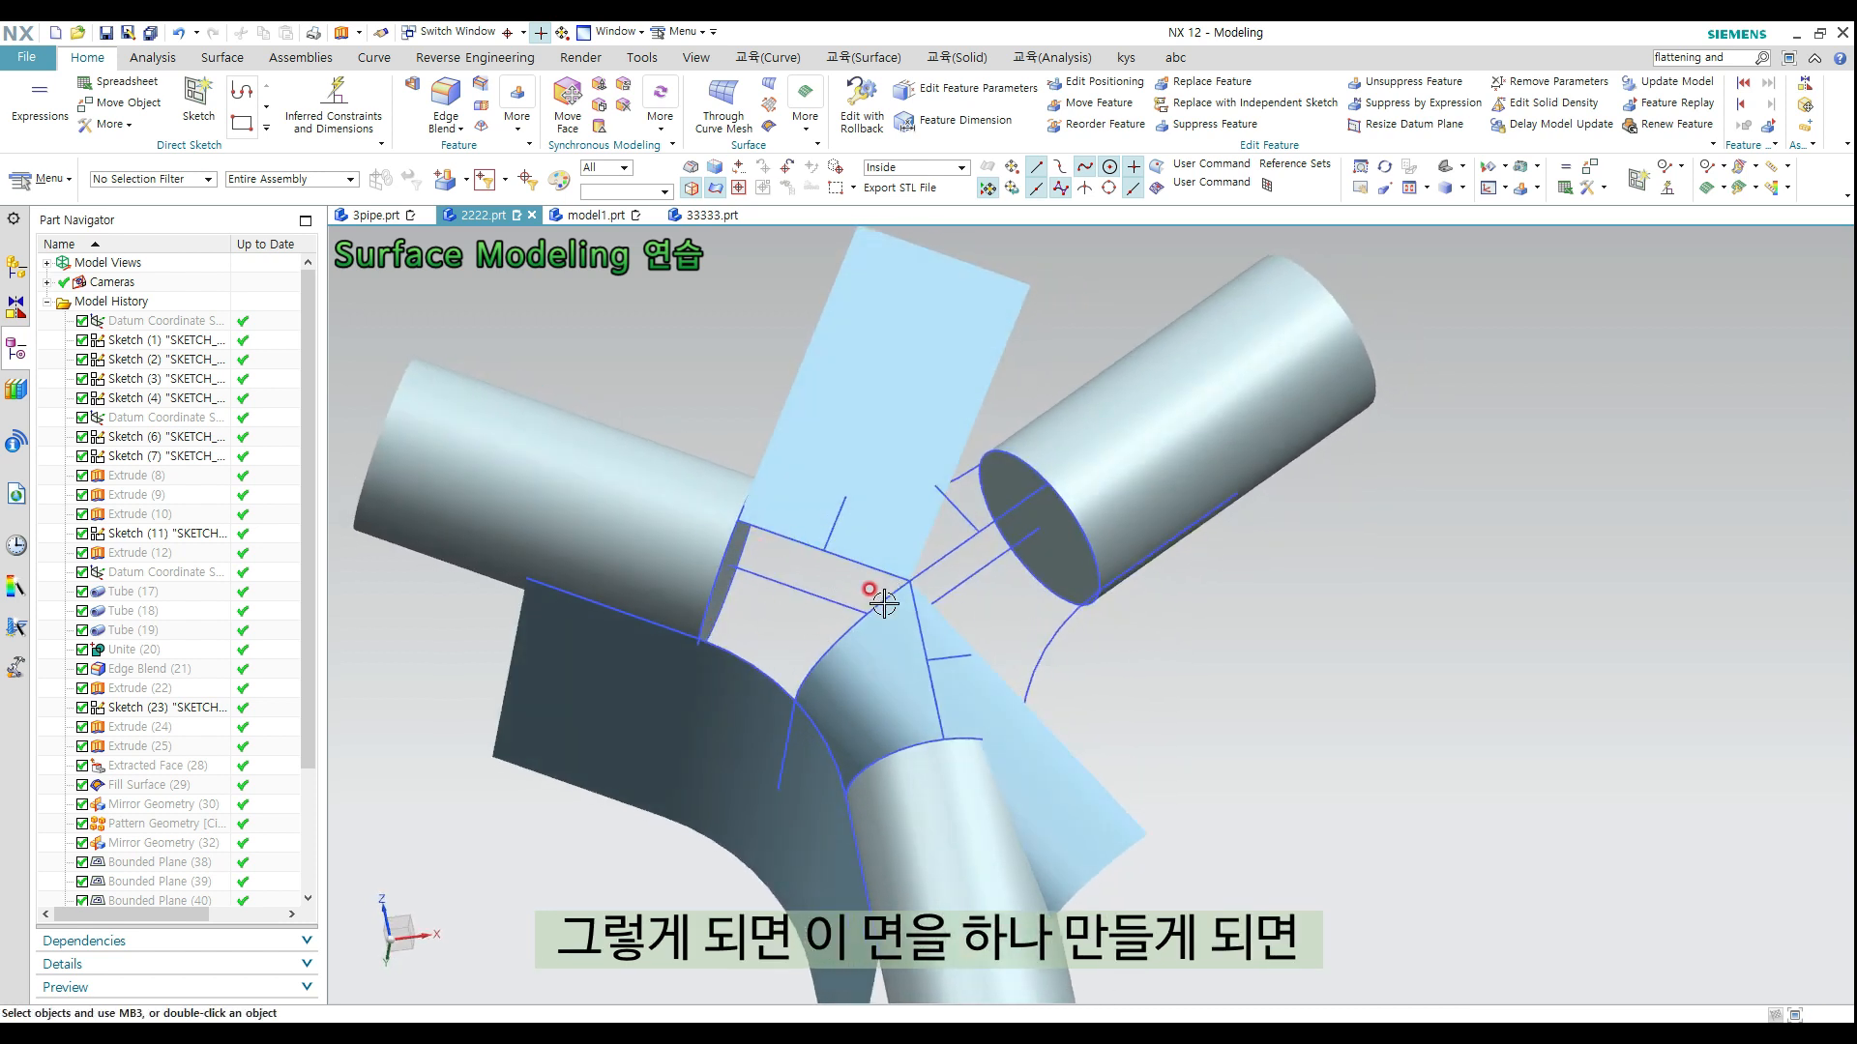
{"action": "middle_click_drag", "start_coordinate": [892, 652], "coordinate": [913, 656]}
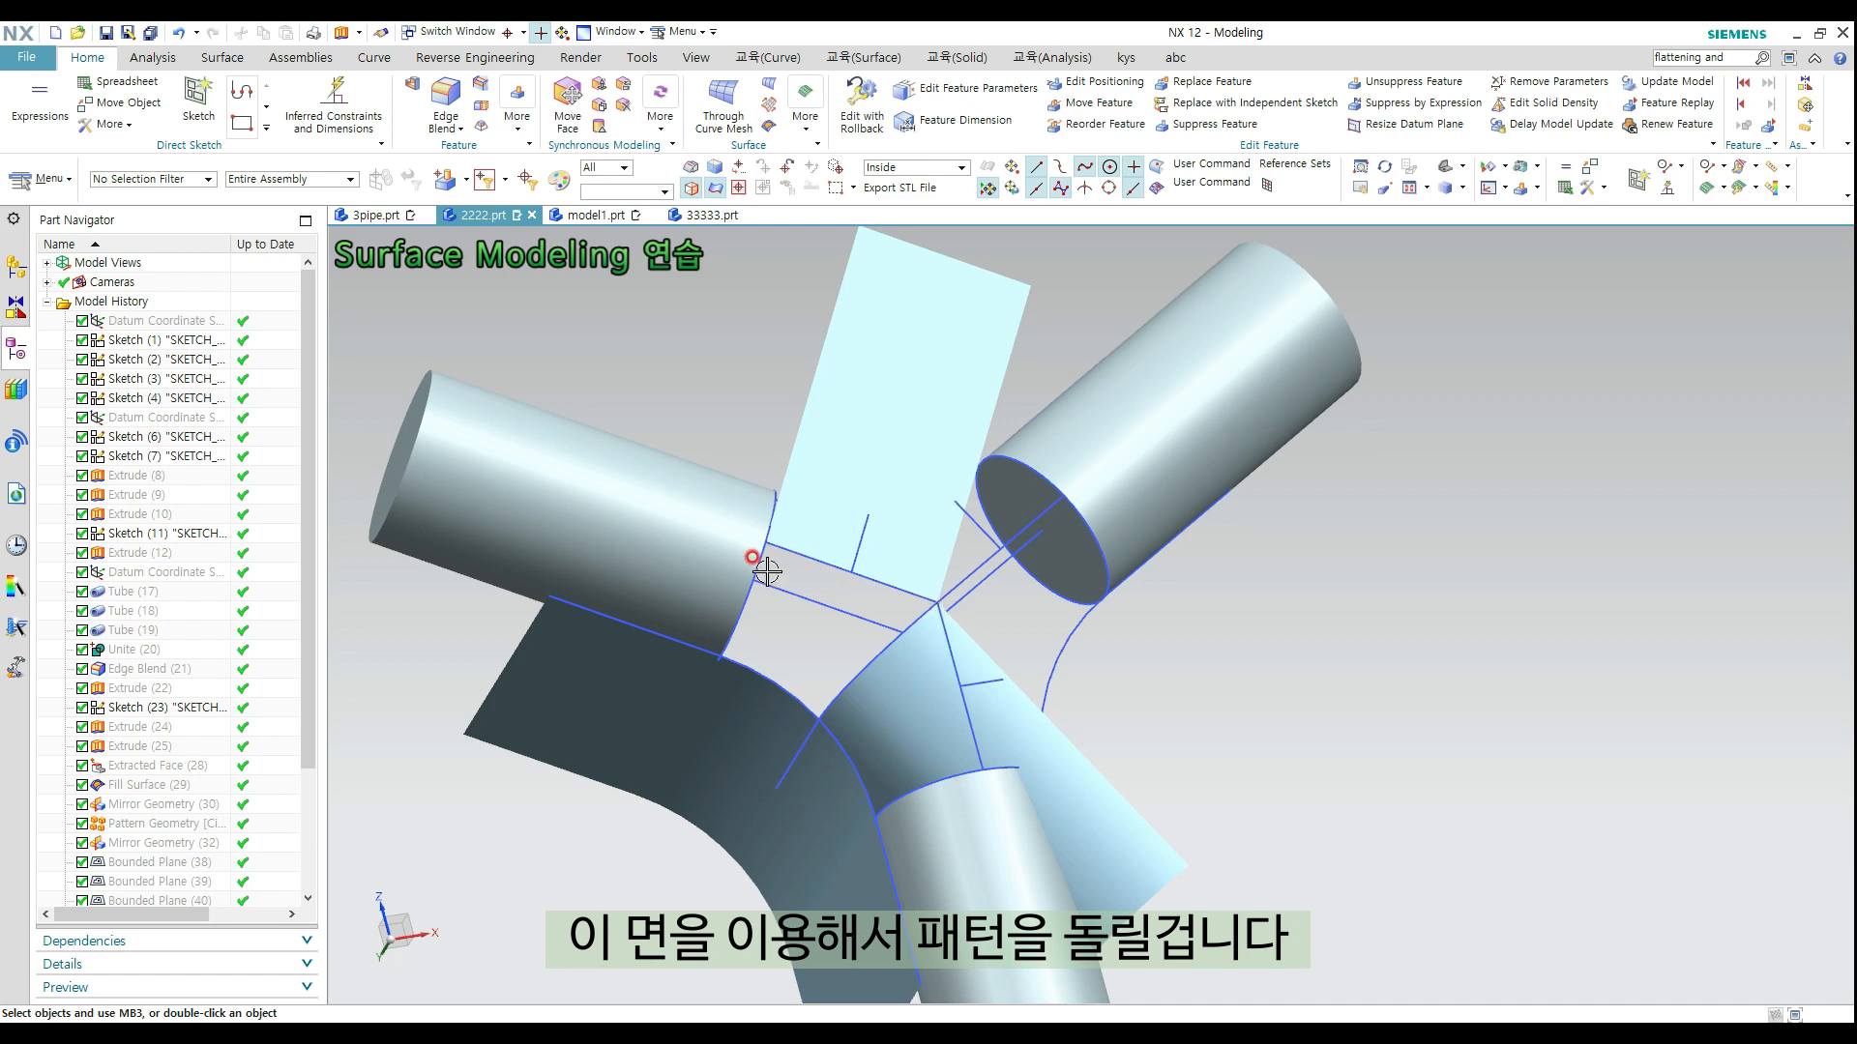
{"action": "middle_click_drag", "start_coordinate": [766, 572], "coordinate": [857, 651]}
{"action": "scroll", "coordinate": [1175, 658], "scroll_direction": "down", "scroll_amount": 3}
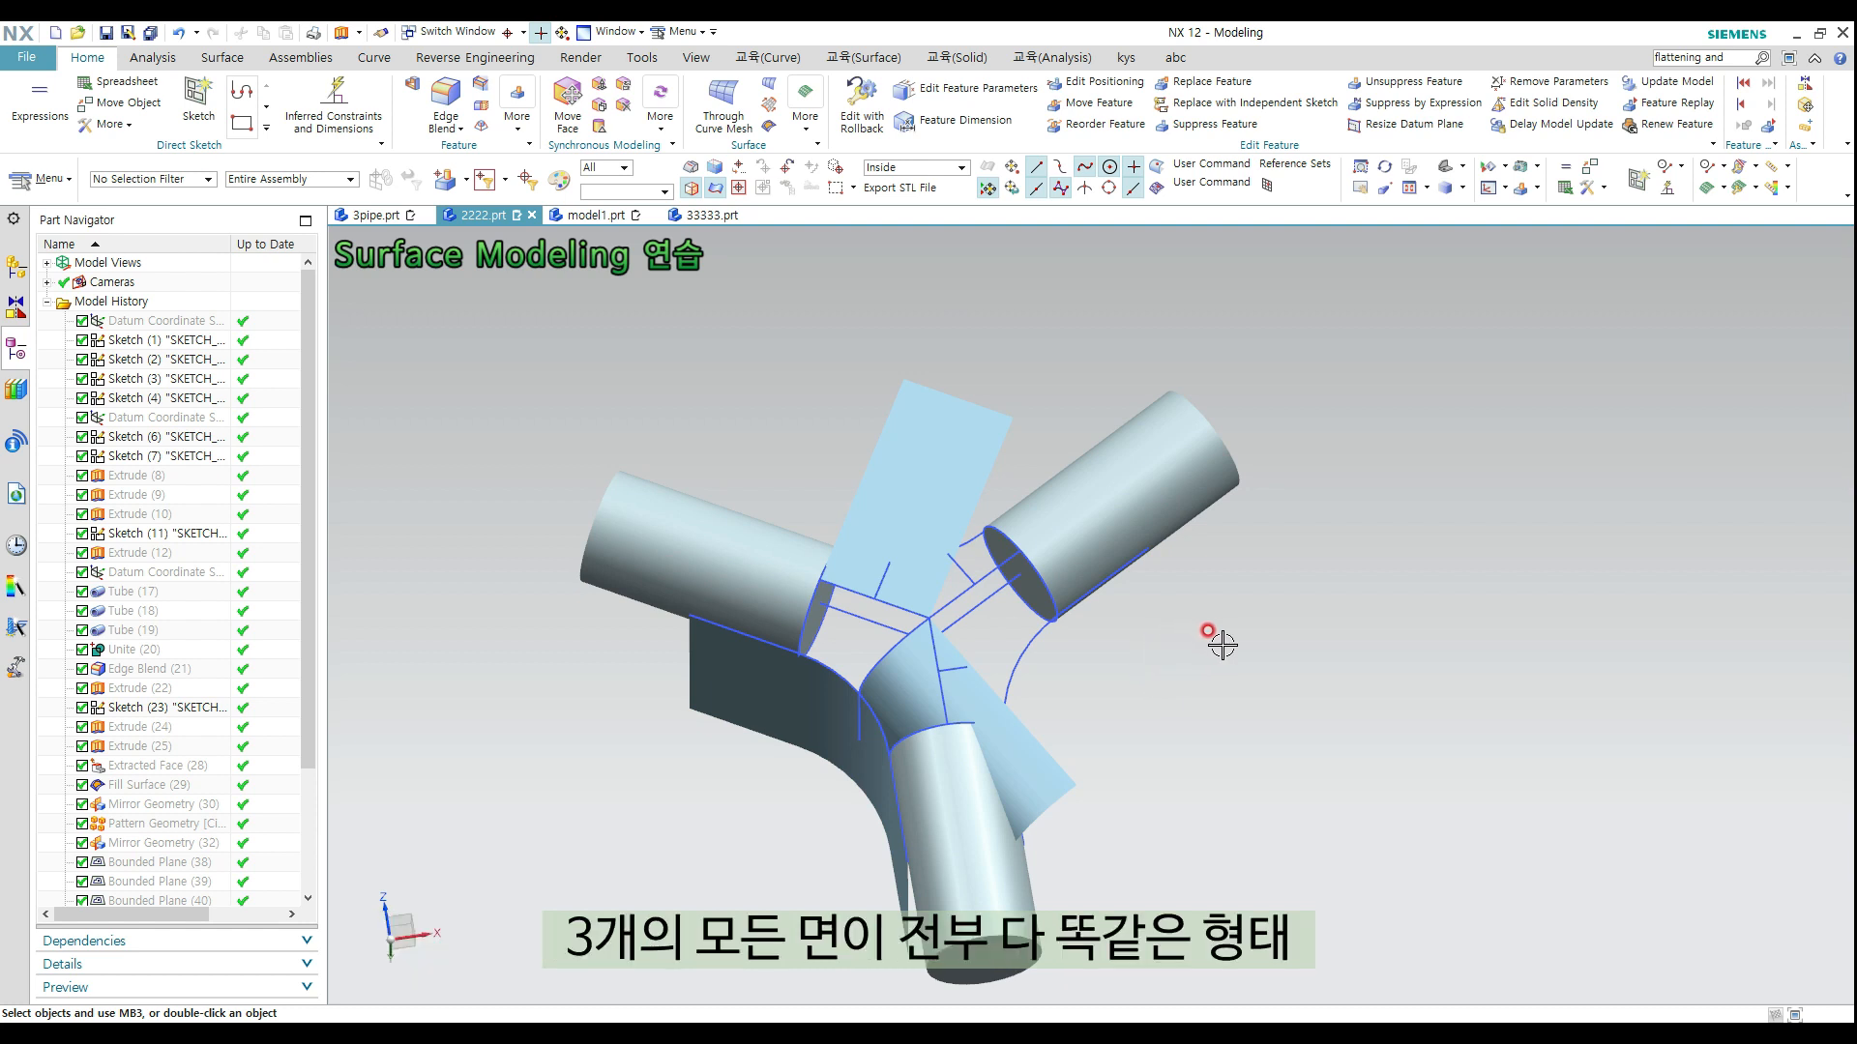
{"action": "middle_click_drag", "start_coordinate": [1212, 626], "coordinate": [1132, 578]}
{"action": "scroll", "coordinate": [1094, 633], "scroll_direction": "up", "scroll_amount": 4}
{"action": "right_click", "coordinate": [1131, 577]}
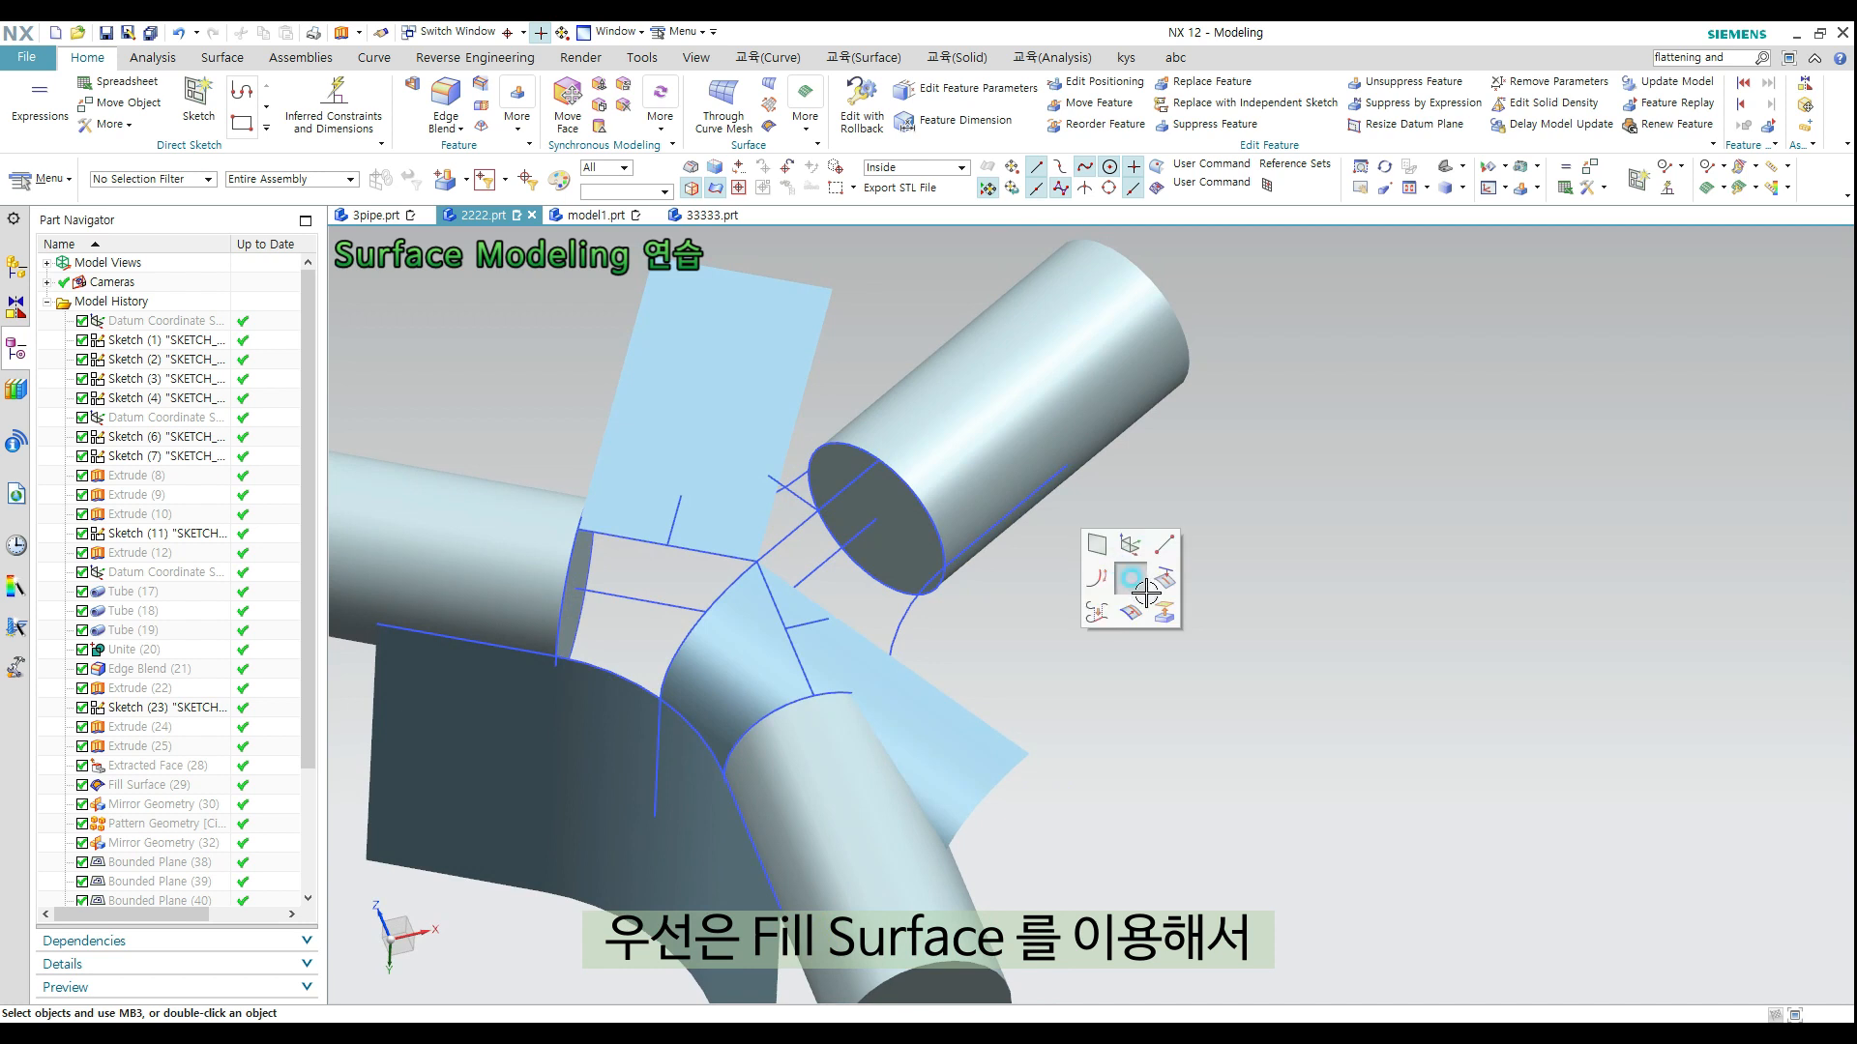
{"action": "right_click", "coordinate": [1123, 572]}
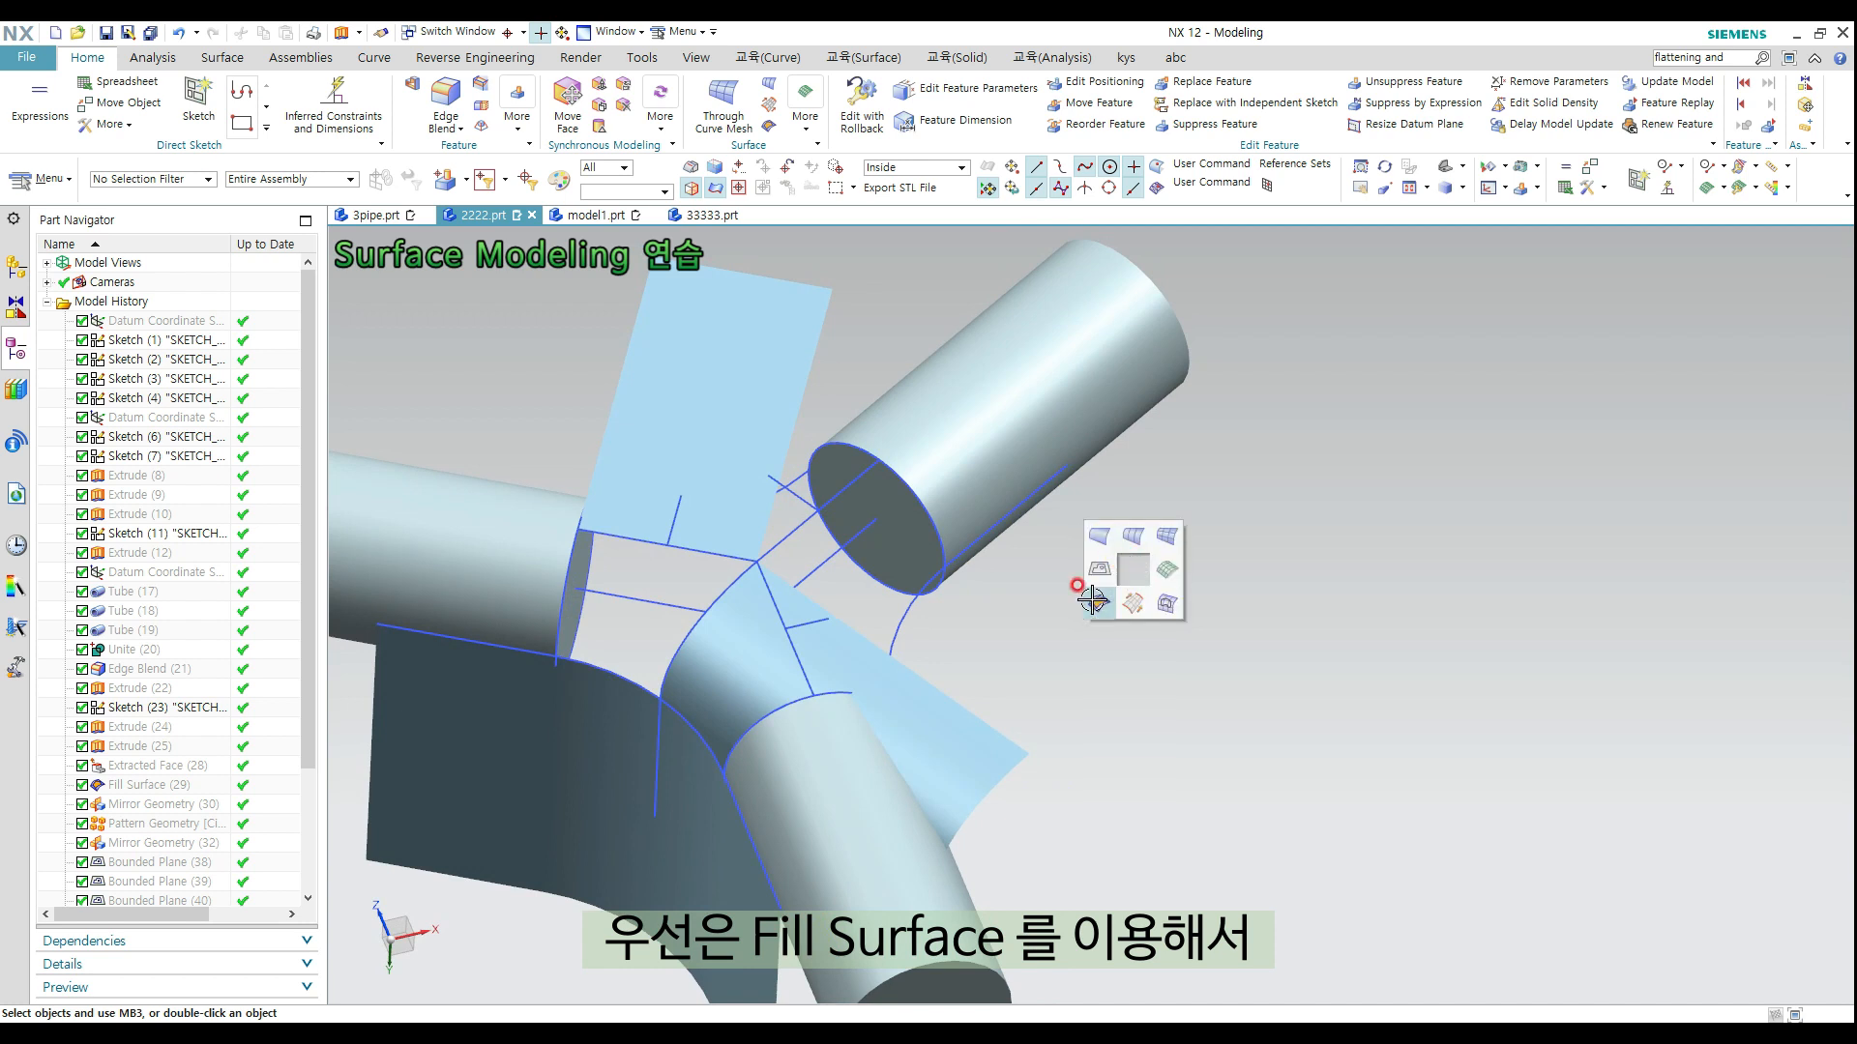
{"action": "left_click", "coordinate": [1093, 600]}
{"action": "middle_click_drag", "start_coordinate": [1023, 597], "coordinate": [828, 531]}
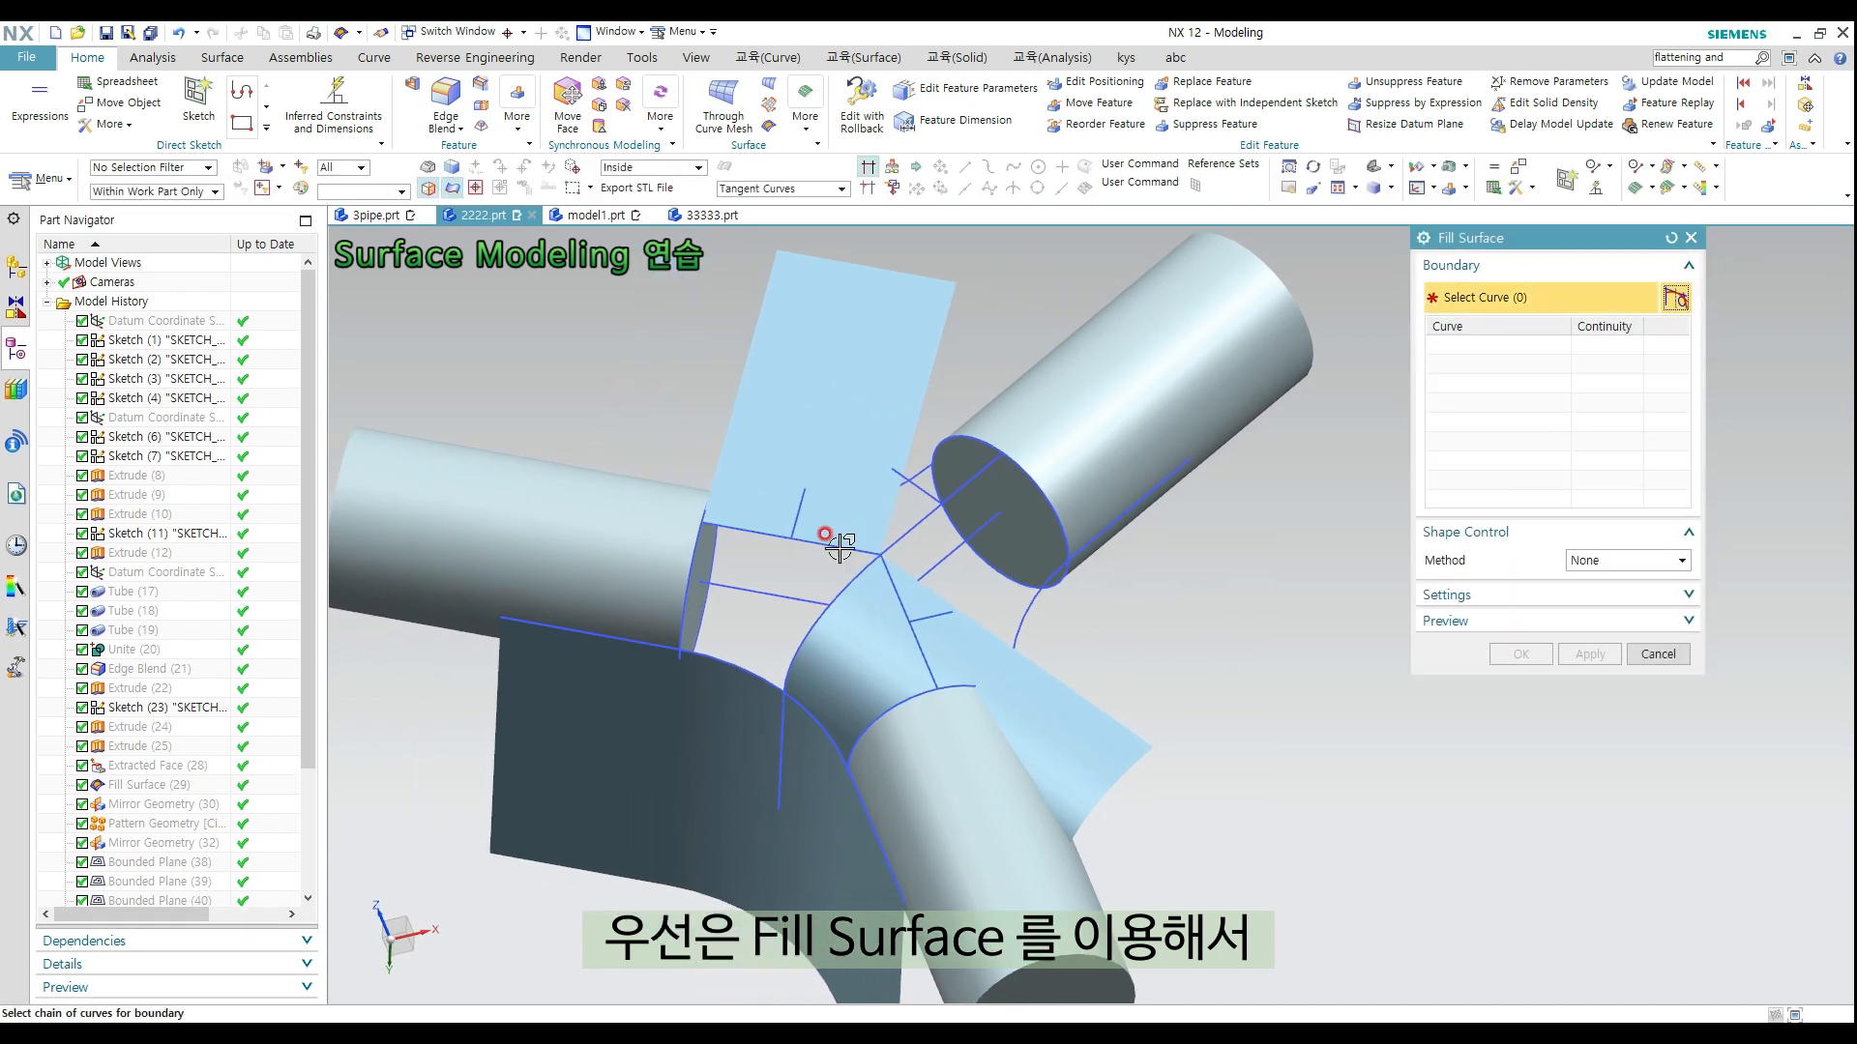
{"action": "left_click", "coordinate": [757, 532]}
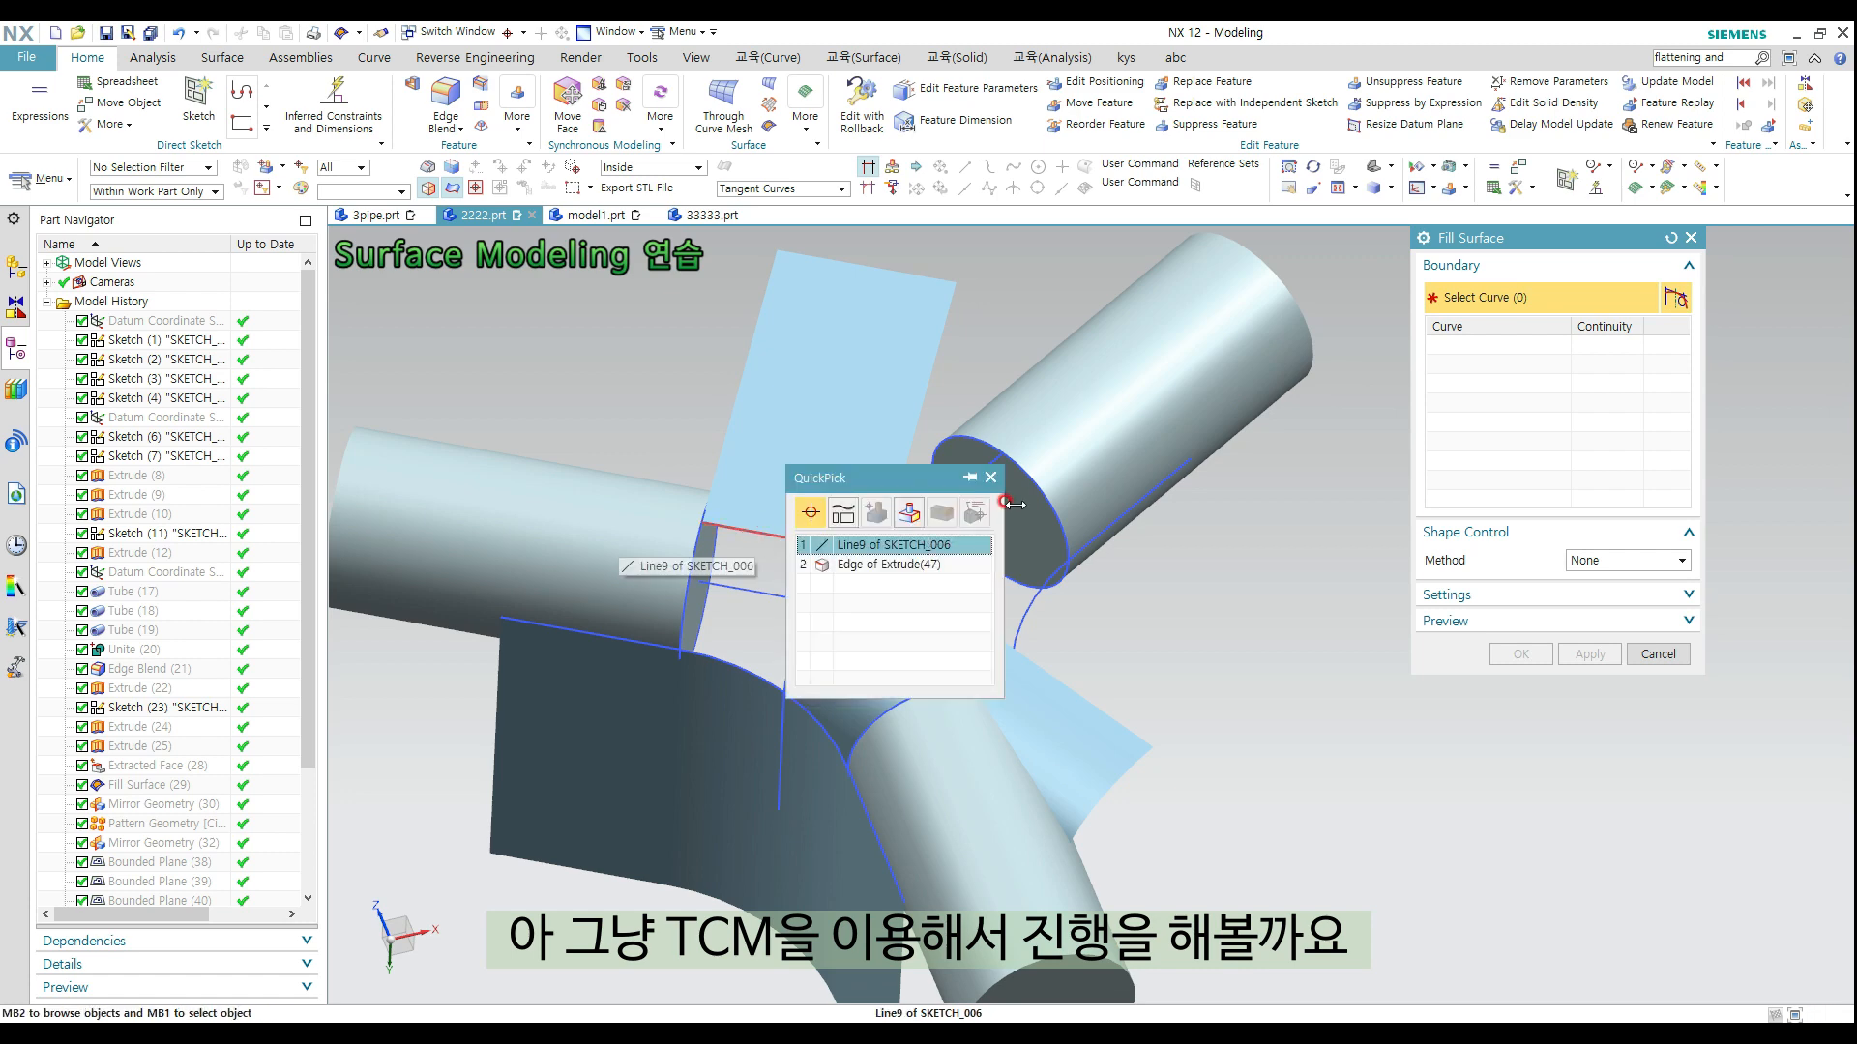
{"action": "key", "text": "Escape"}
Start a Through Curve Mesh with the pipe opening's arc and the curved centre profile as its two primary curves
{"action": "mouse_move", "coordinate": [1172, 566]}
{"action": "middle_mouse_down"}
{"action": "mouse_move", "coordinate": [1219, 563]}
{"action": "mouse_move", "coordinate": [1249, 606]}
{"action": "middle_mouse_up"}
{"action": "key", "text": "ctrl+shift+m"}
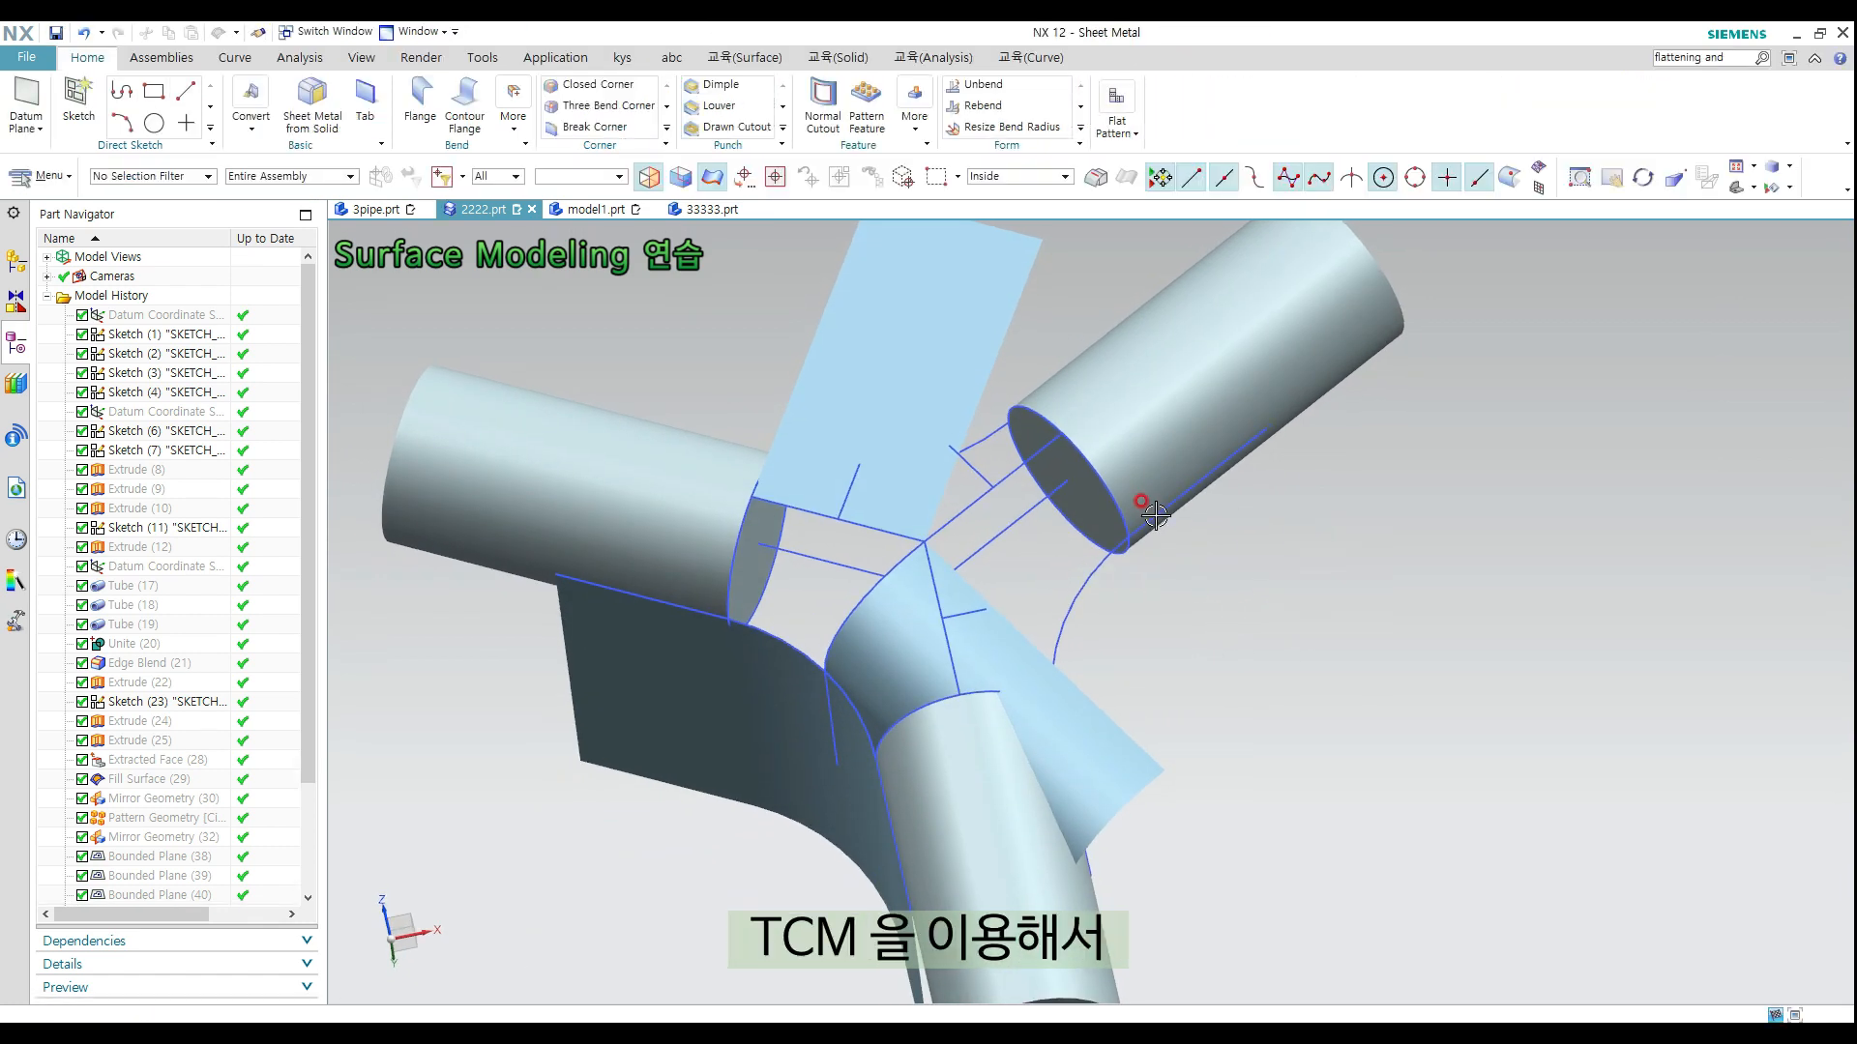
{"action": "key", "text": "ctrl+m"}
{"action": "right_click", "coordinate": [1262, 540], "text": "ctrl+shift"}
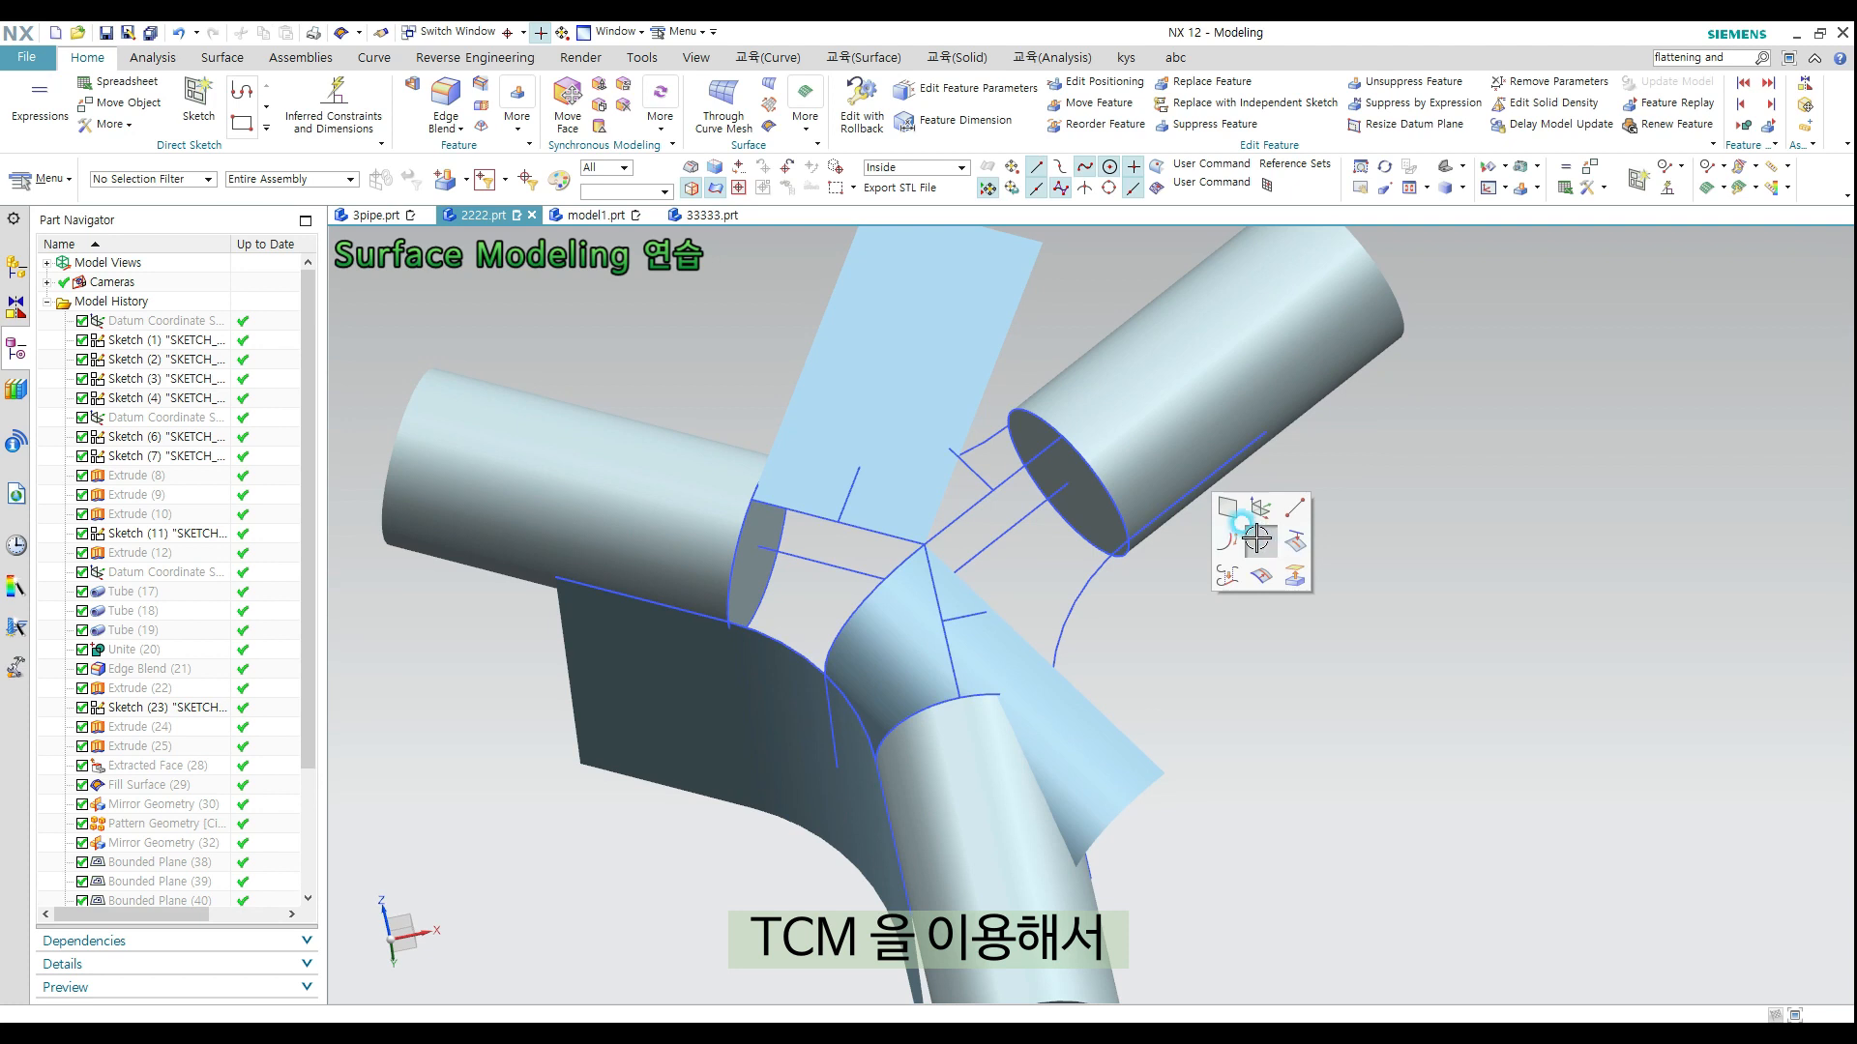
{"action": "left_click", "coordinate": [1267, 539], "text": "ctrl+shift"}
{"action": "left_click", "coordinate": [1285, 518]}
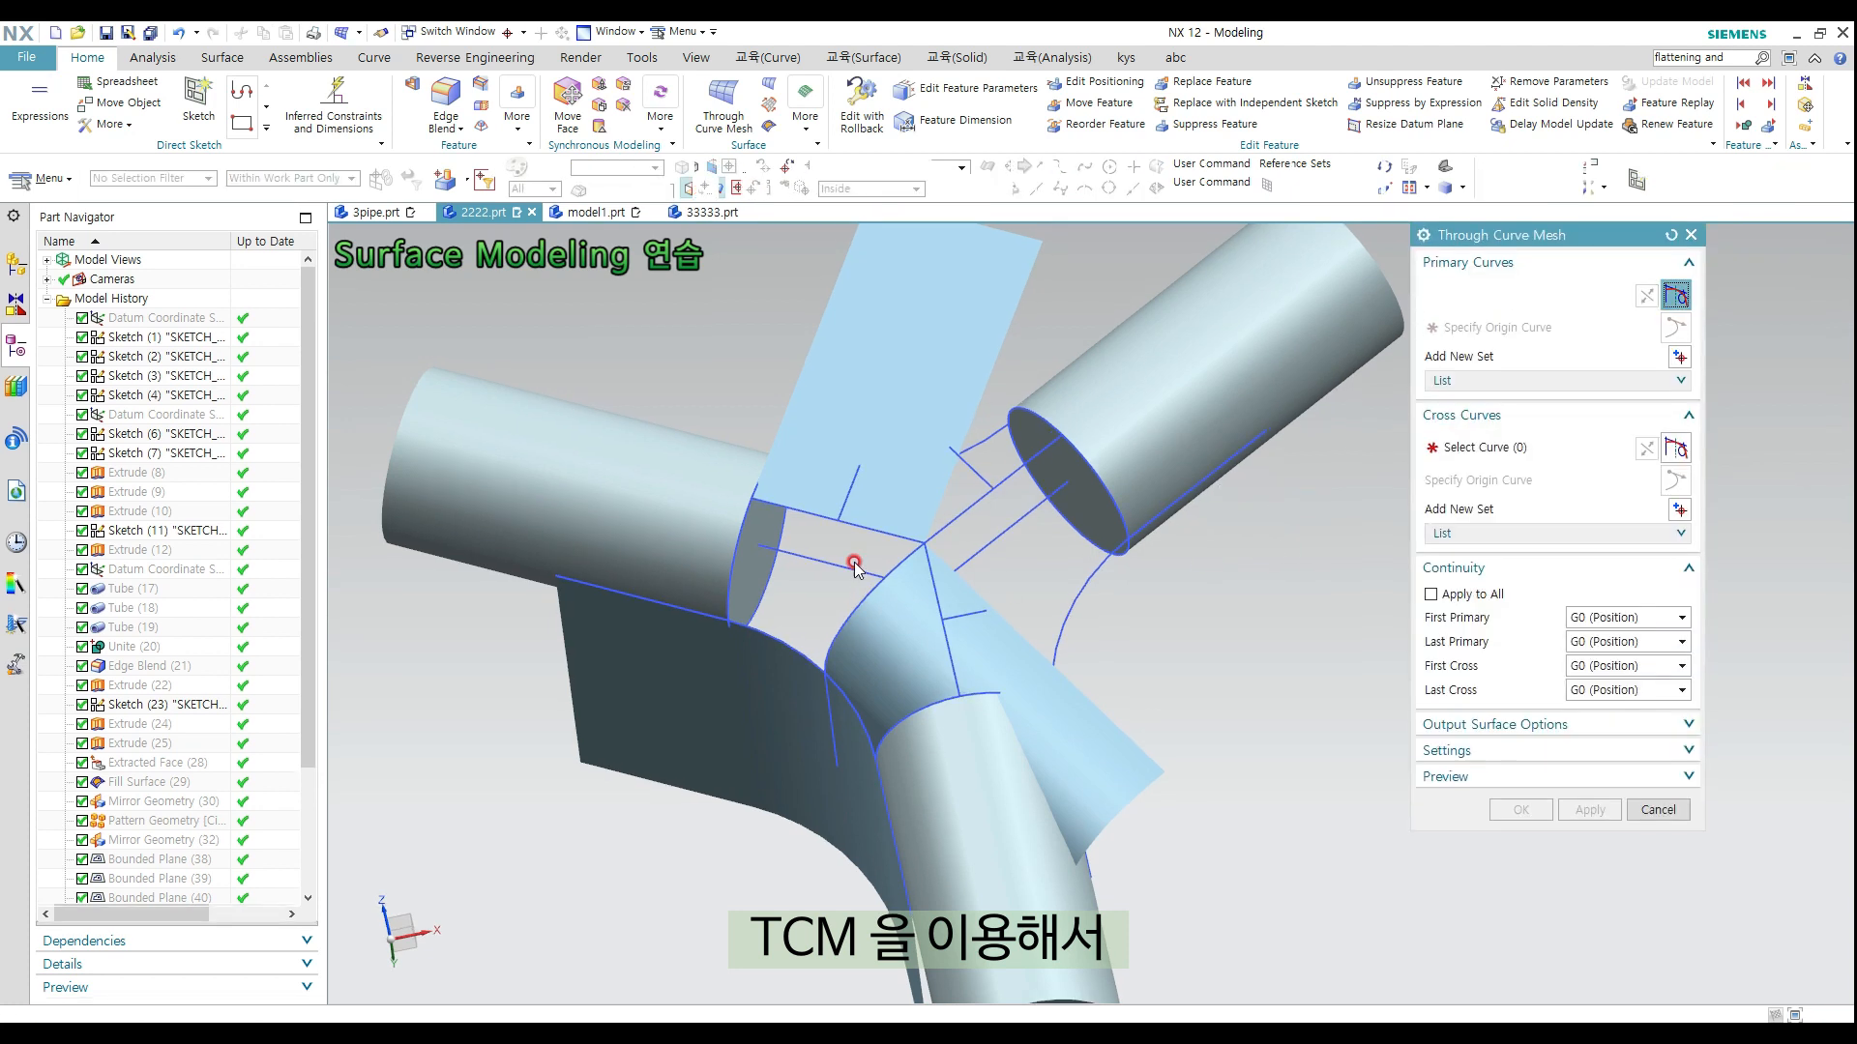
{"action": "left_click", "coordinate": [741, 522]}
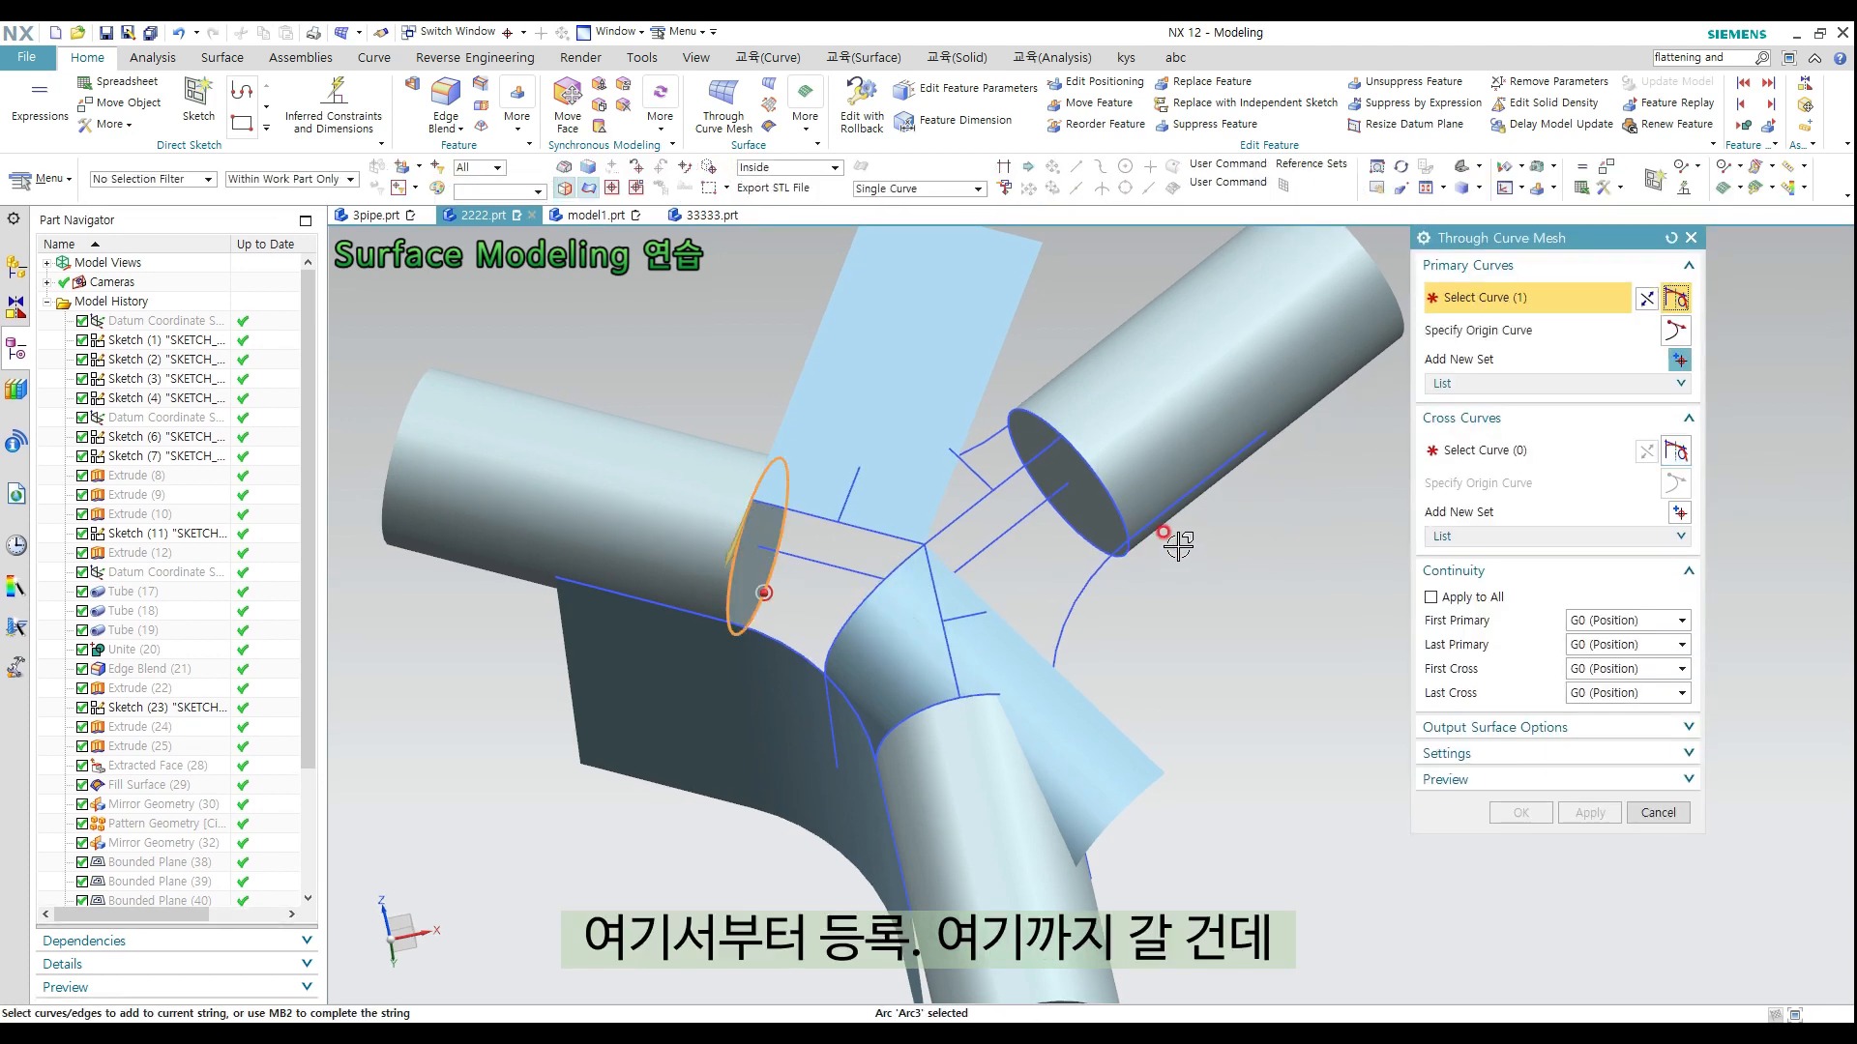
{"action": "left_click", "coordinate": [1441, 494]}
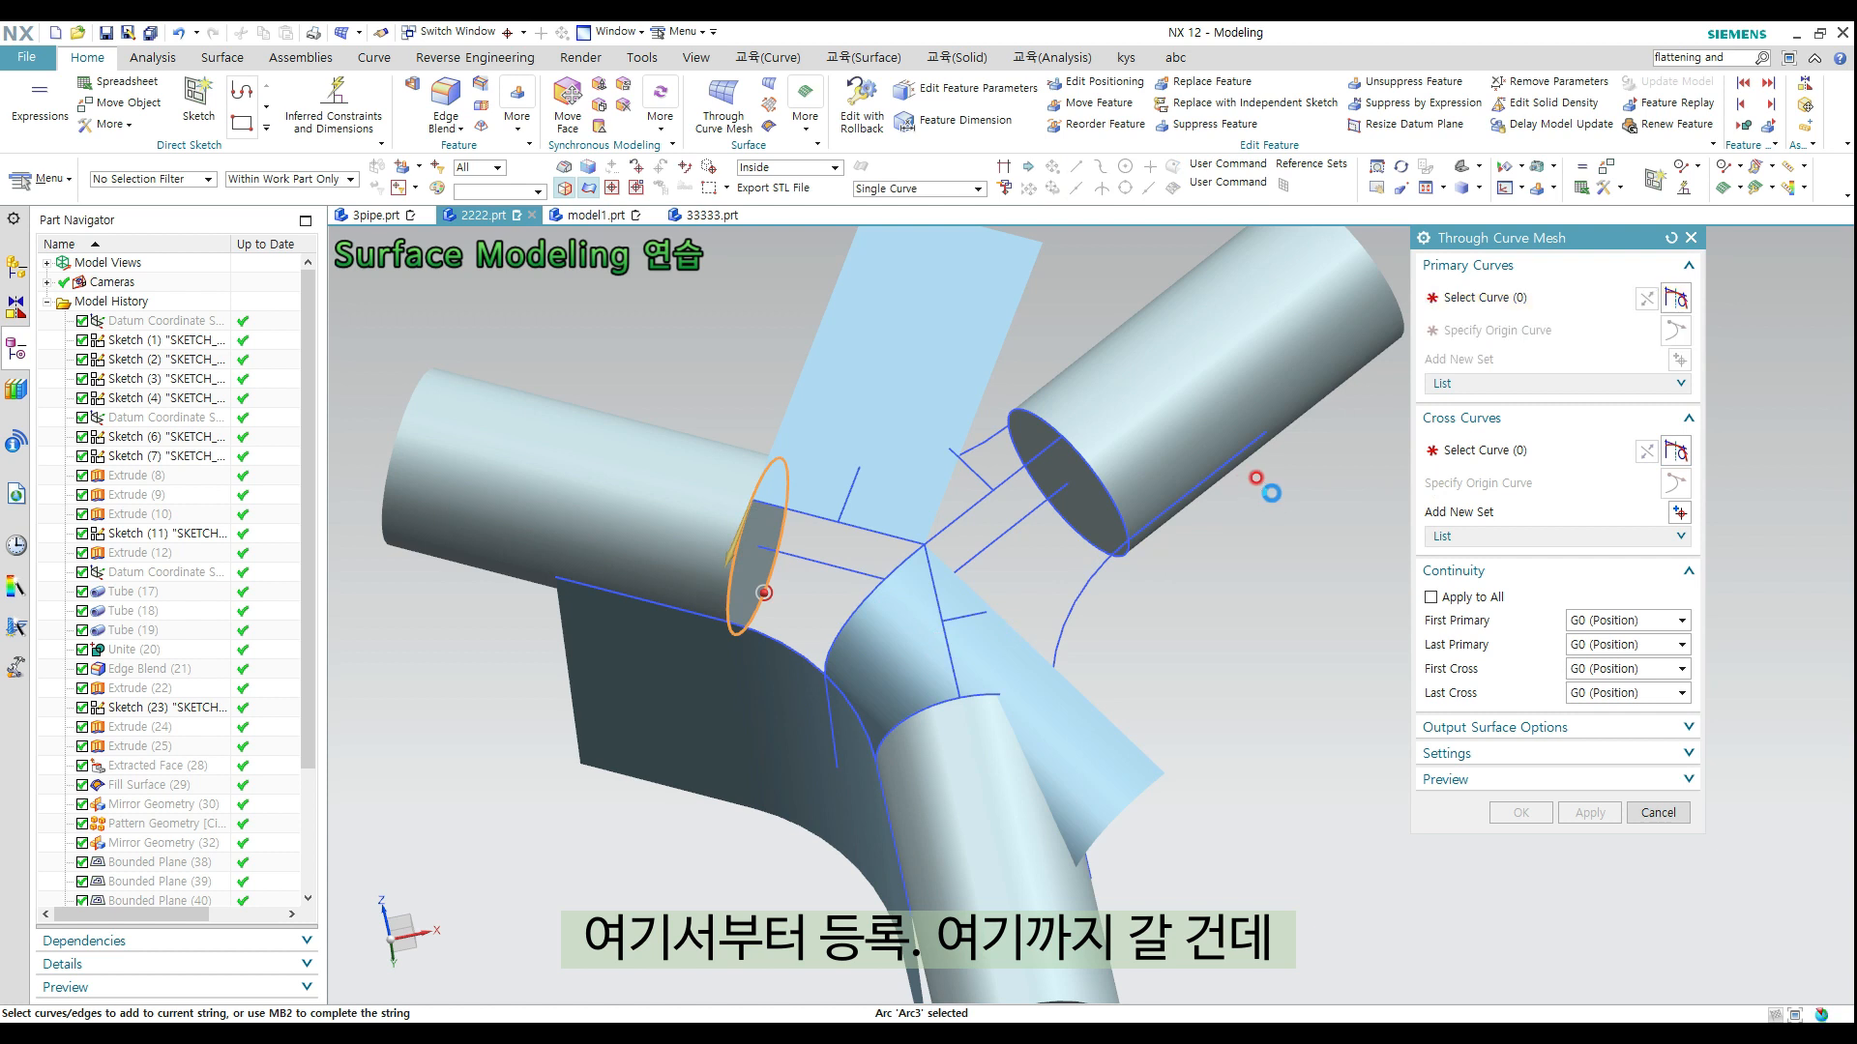
{"action": "left_click", "coordinate": [894, 570]}
{"action": "middle_click", "coordinate": [1006, 723]}
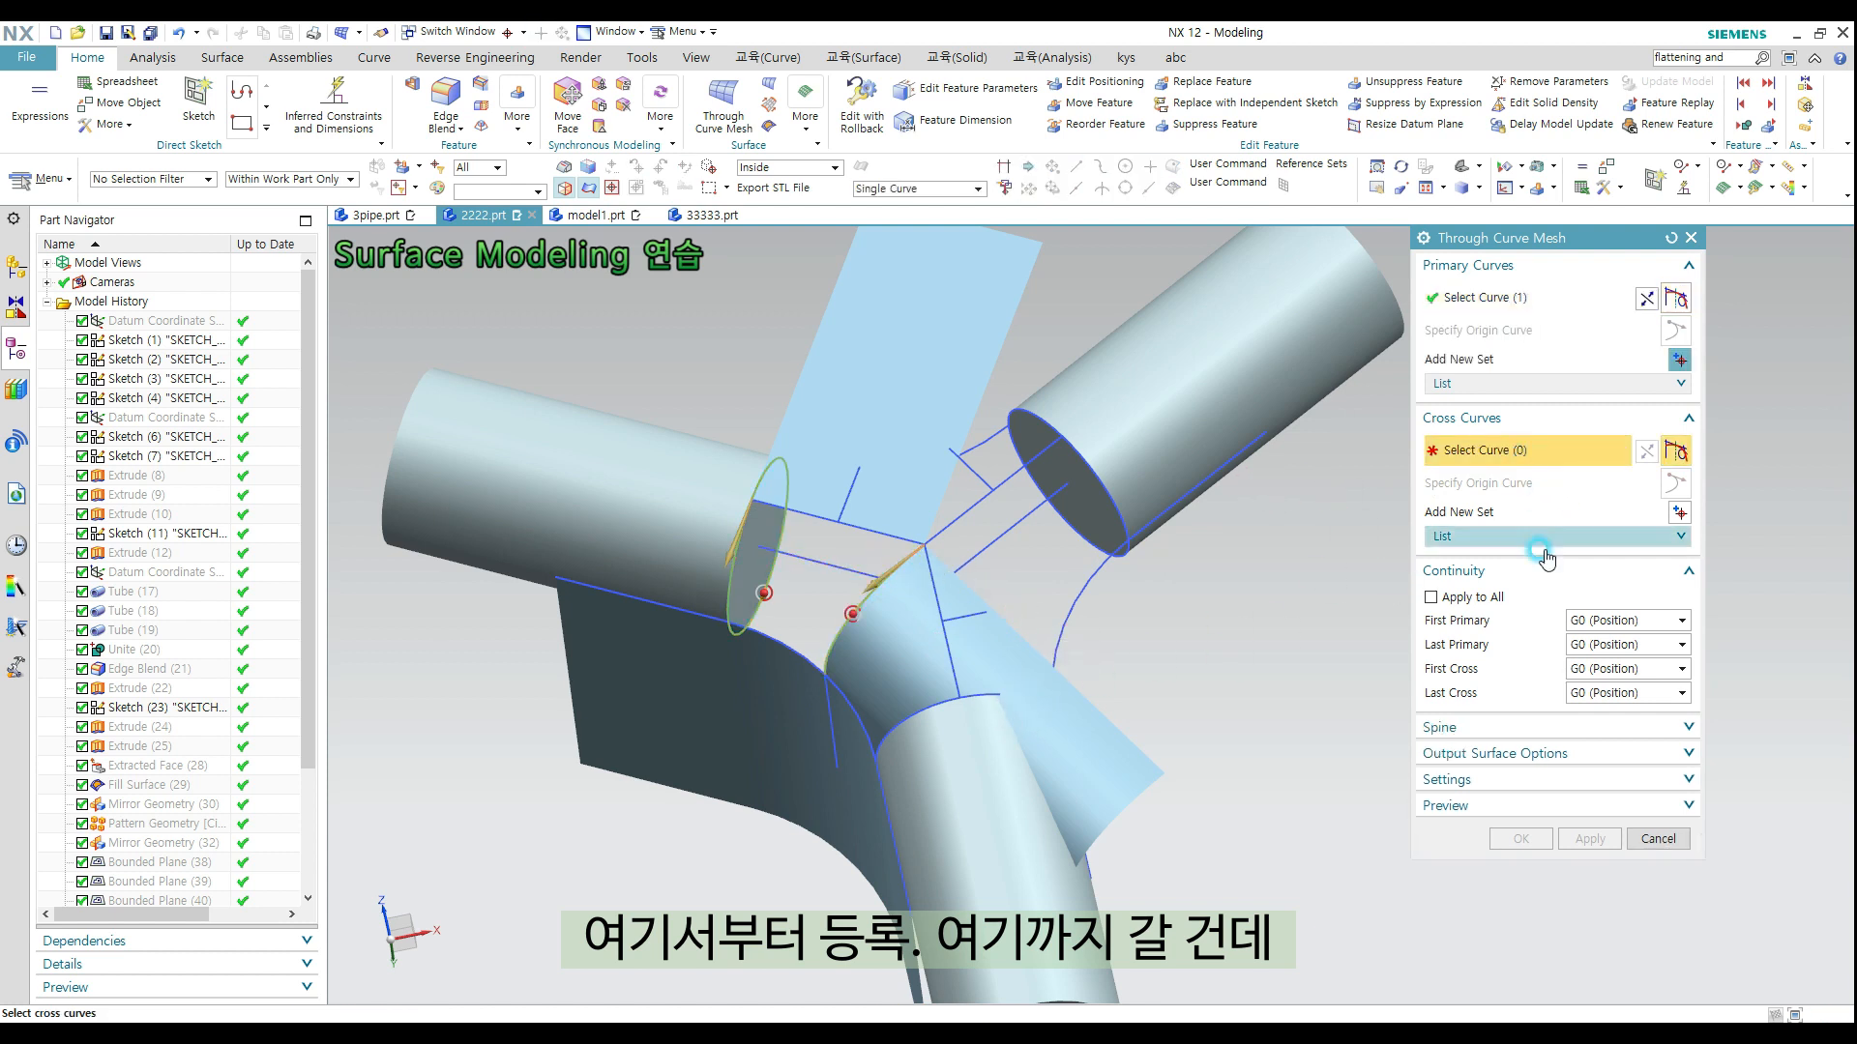
Add the straight line from pipe opening to junction centre and the outer arc as the mesh's two cross curves
{"action": "left_click", "coordinate": [789, 509]}
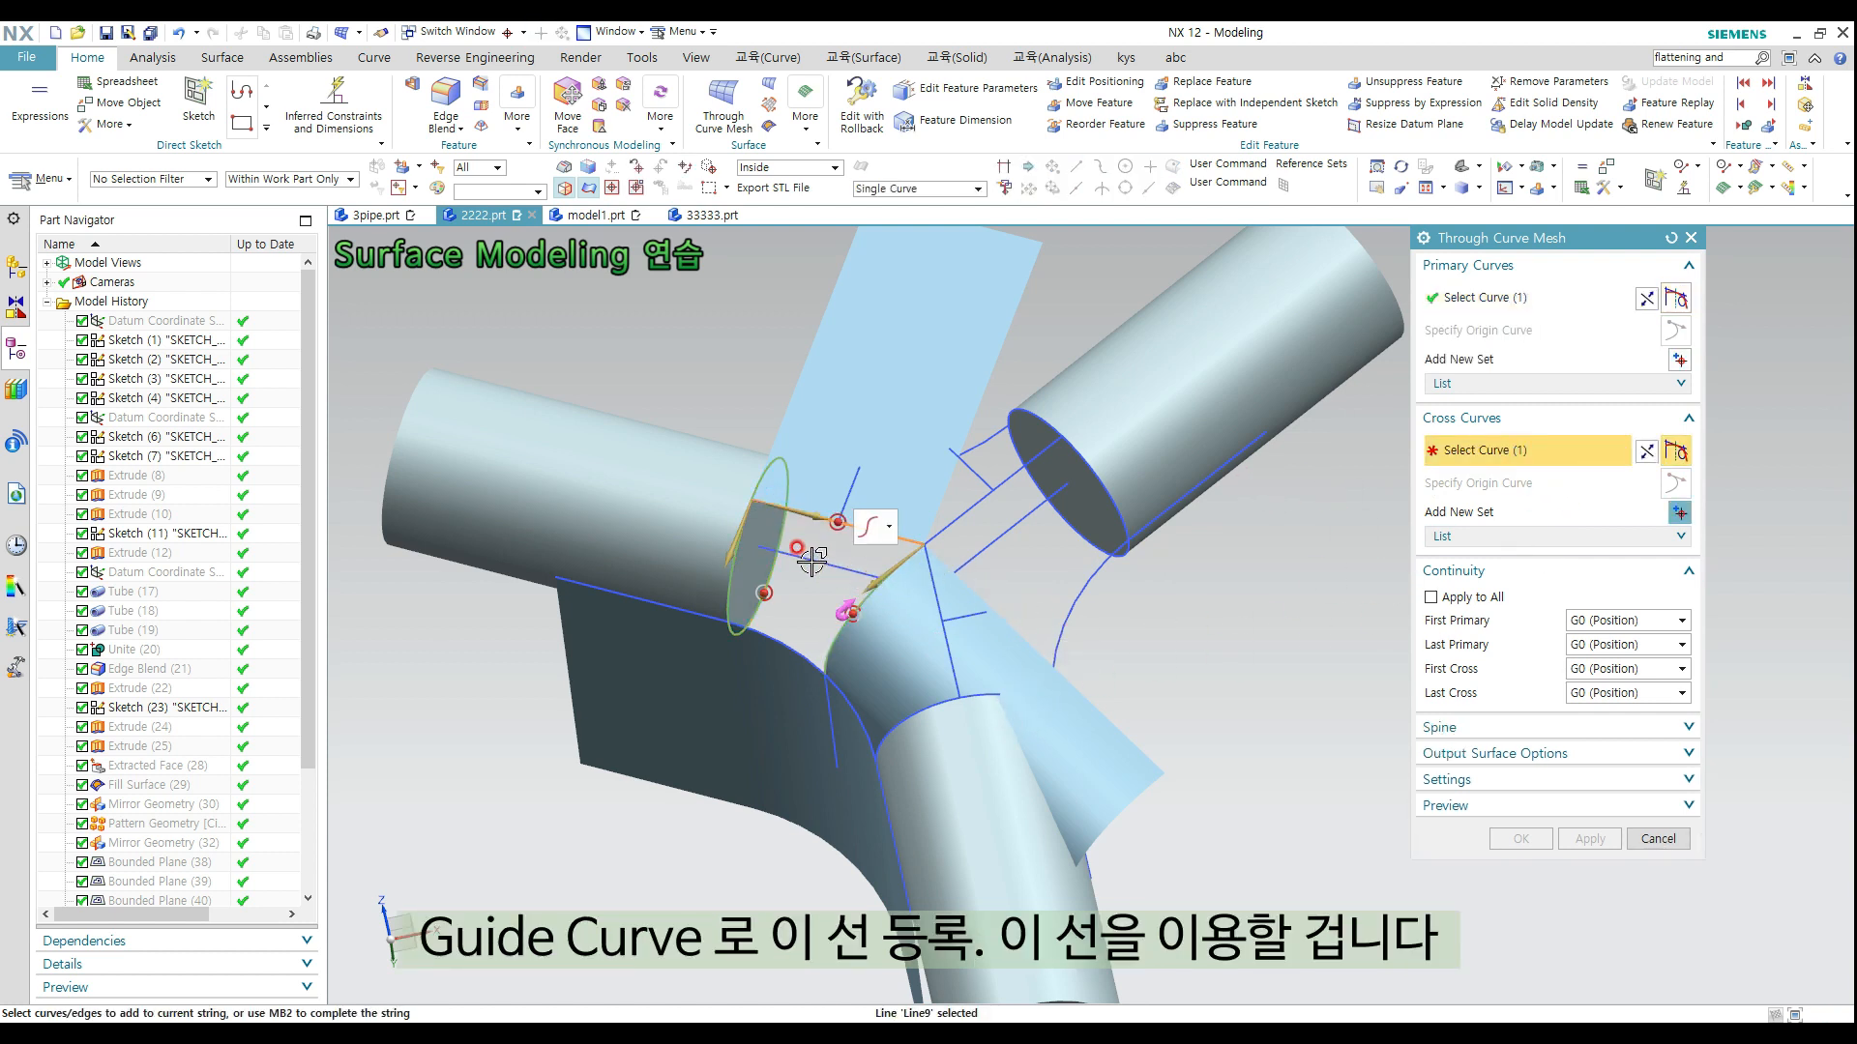
{"action": "left_click", "coordinate": [756, 631]}
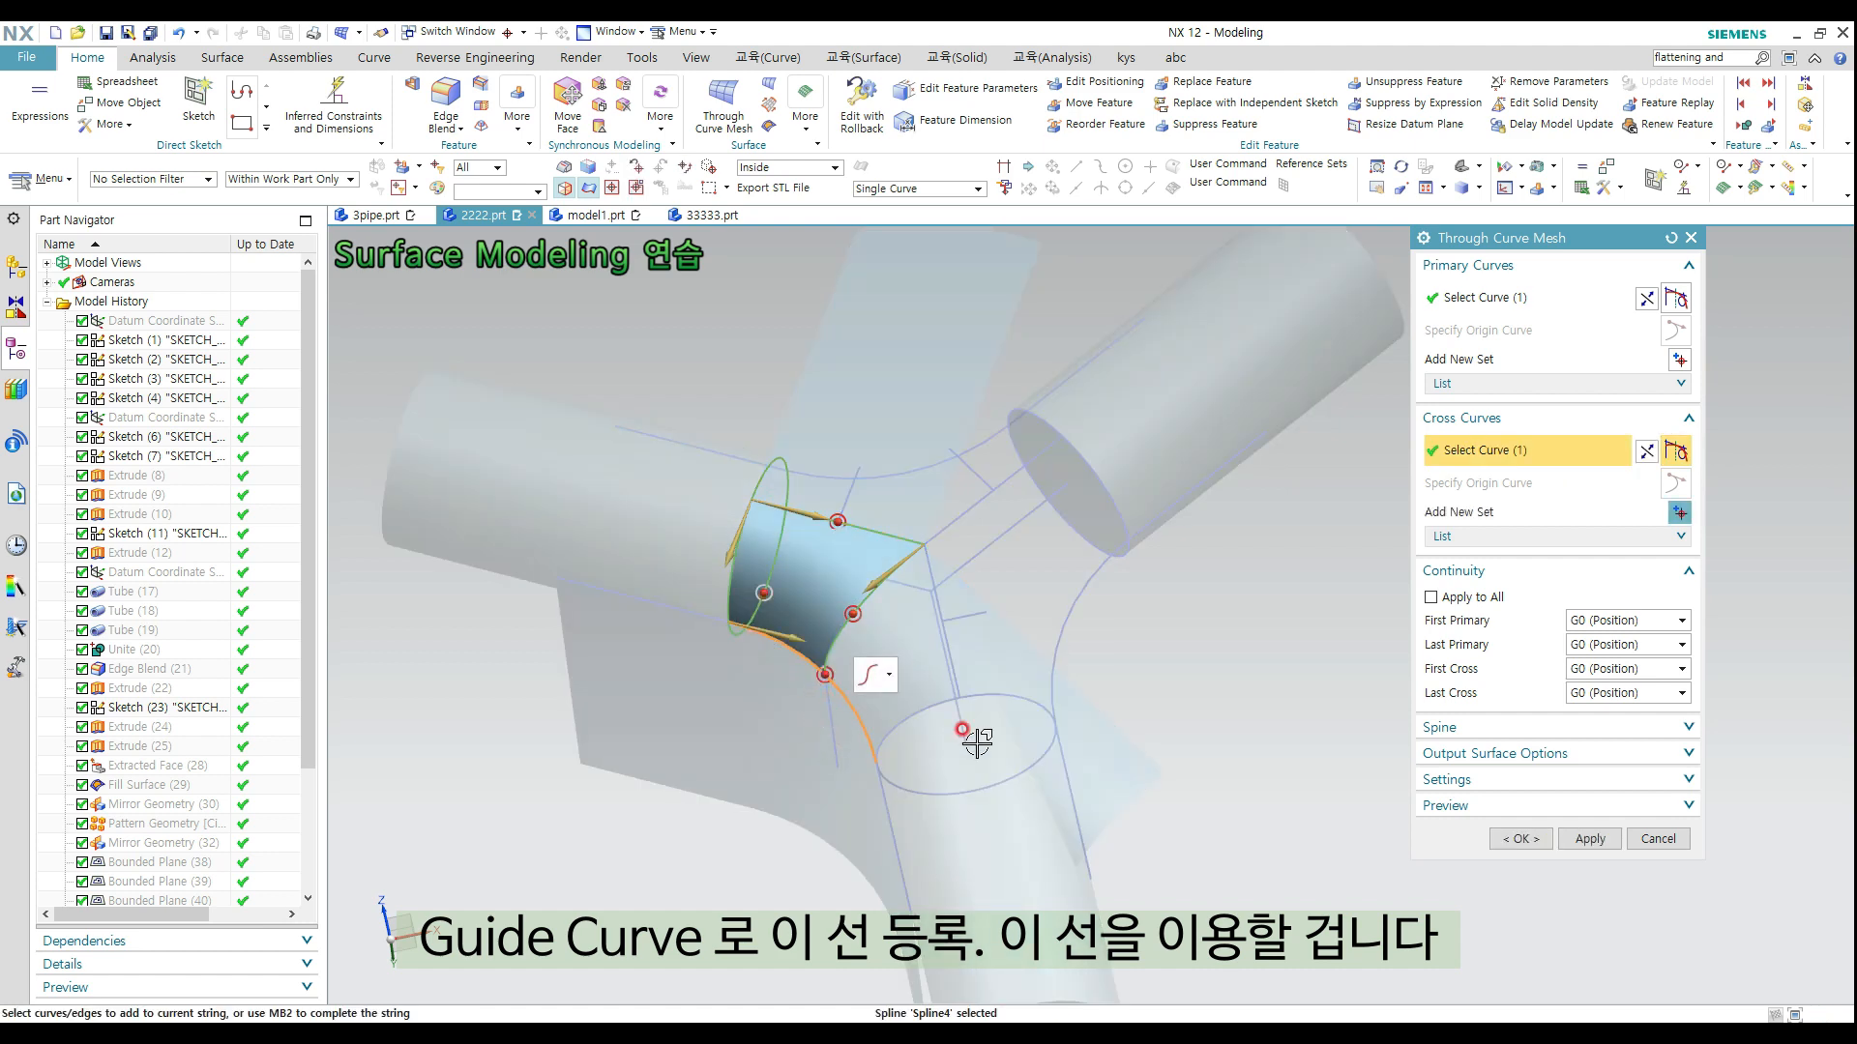
{"action": "middle_click_drag", "start_coordinate": [1004, 572], "coordinate": [977, 574]}
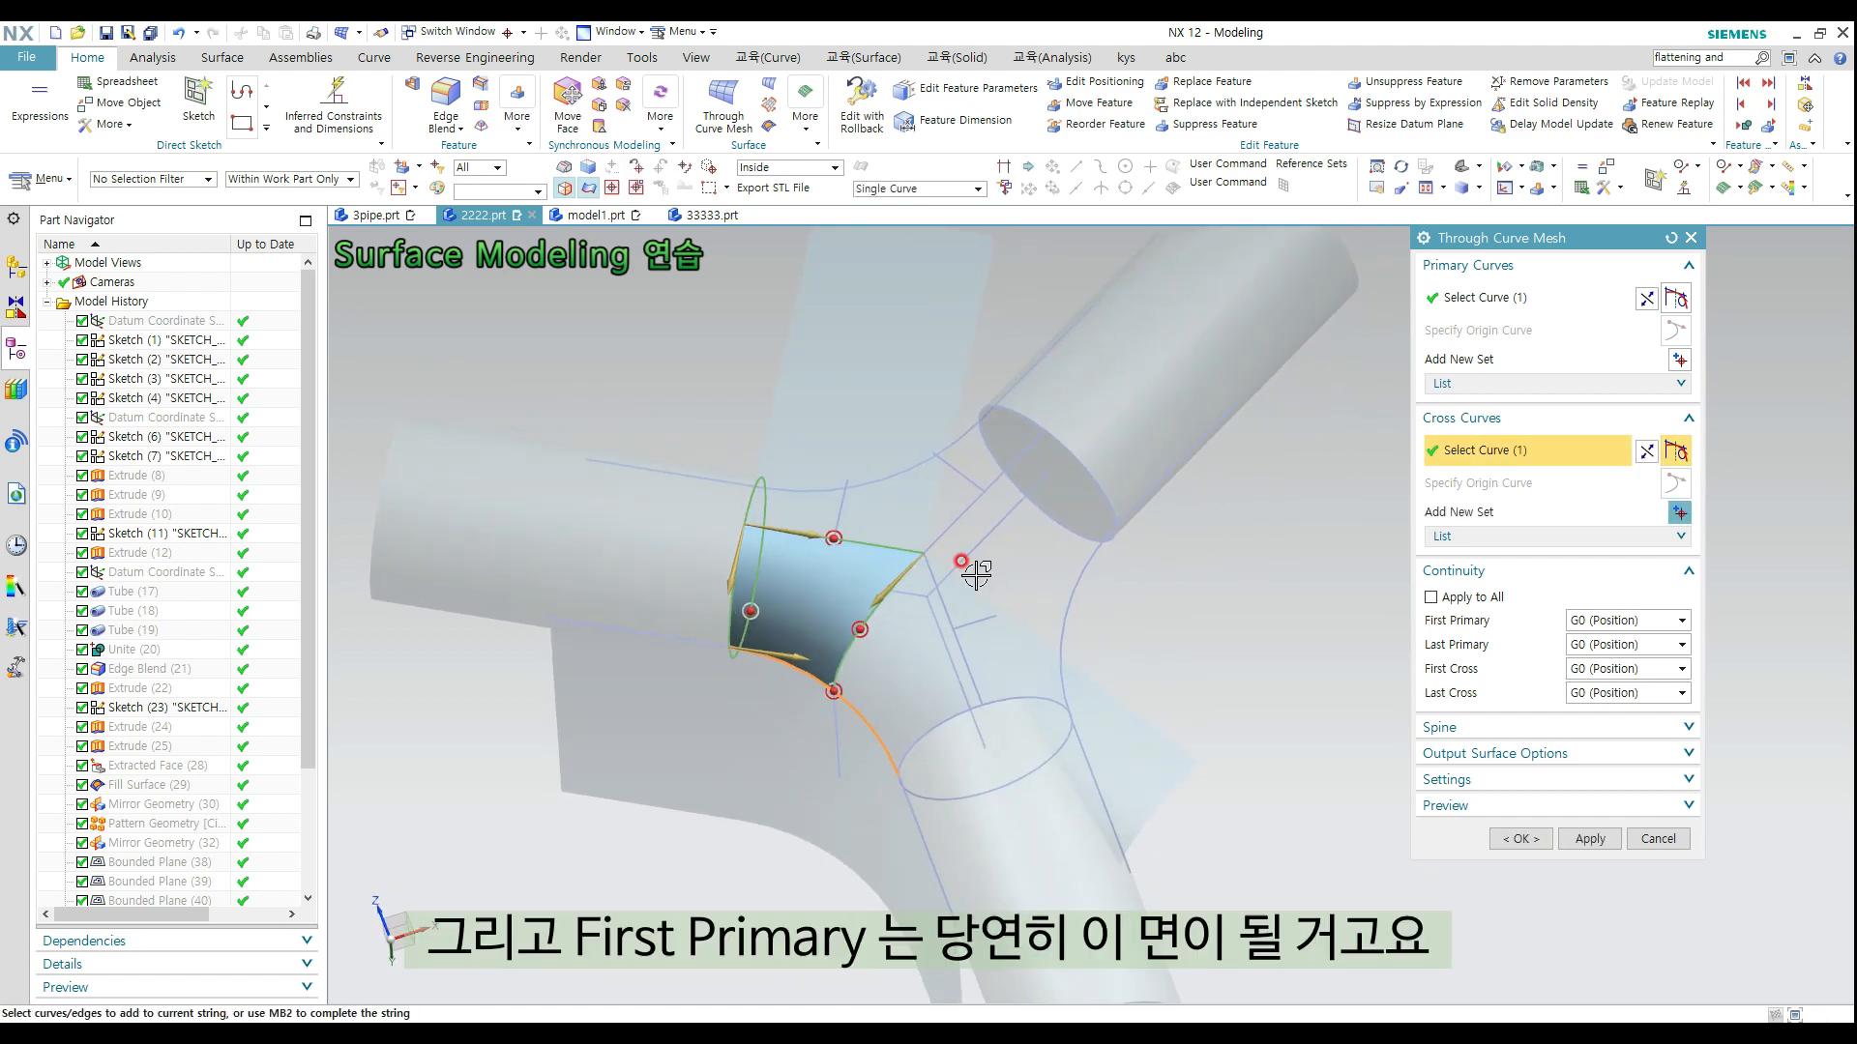
Set G1 (Tangent) continuity for First Primary to the pipe face and for Last Primary to the centre profile's reference faces
{"action": "left_click", "coordinate": [1599, 620]}
{"action": "left_click", "coordinate": [1605, 654]}
{"action": "left_click", "coordinate": [696, 523]}
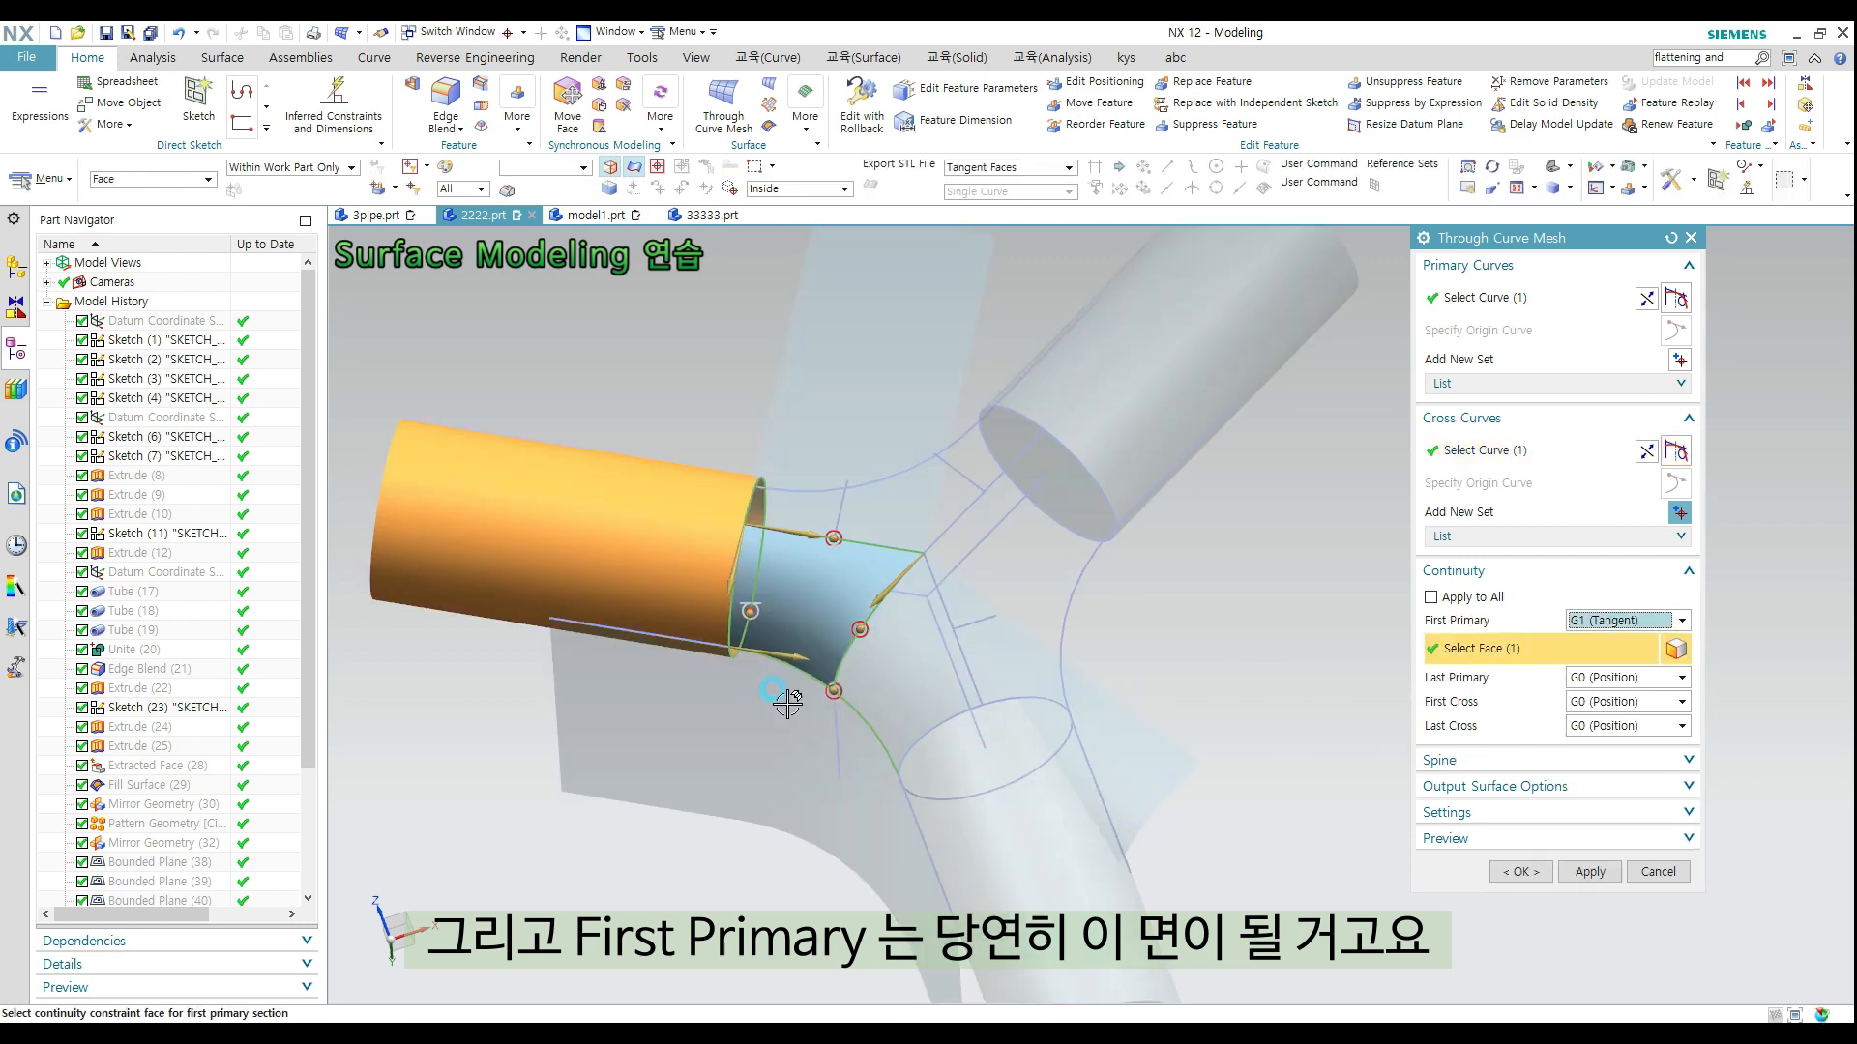
{"action": "left_click", "coordinate": [1605, 678]}
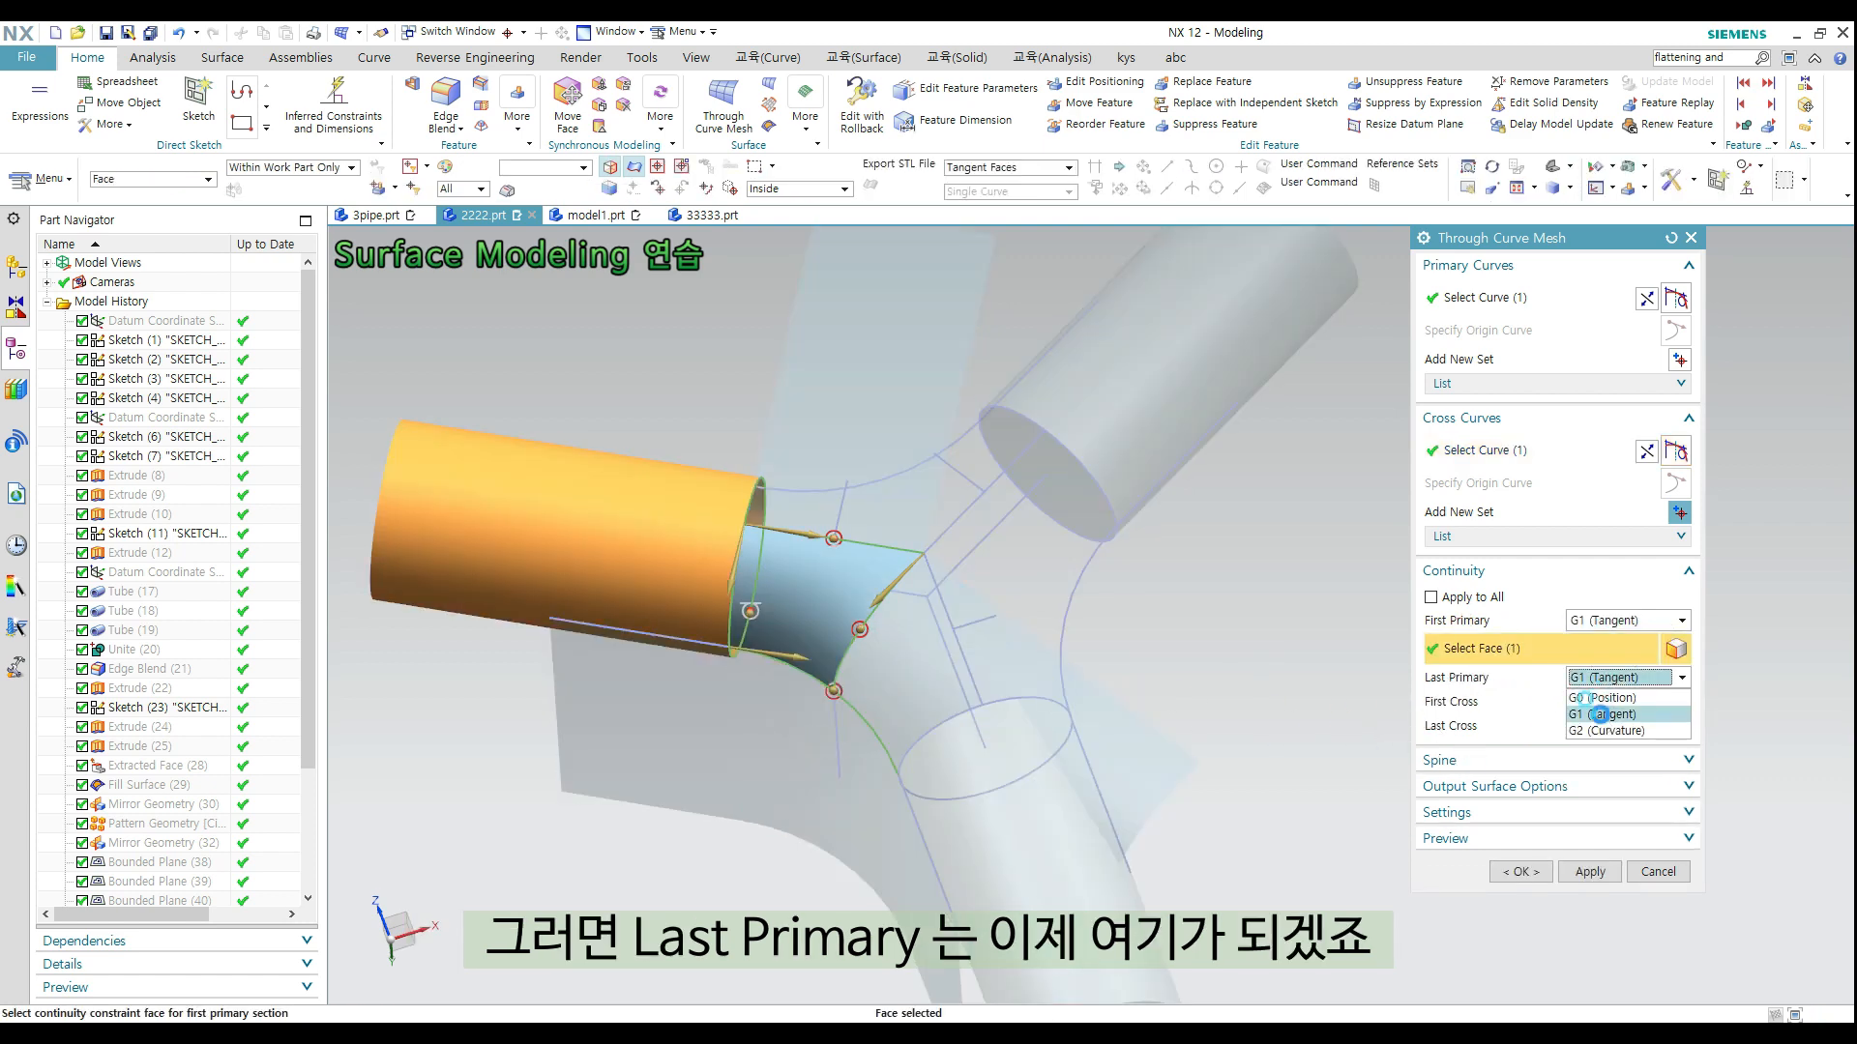
{"action": "left_click", "coordinate": [1601, 714]}
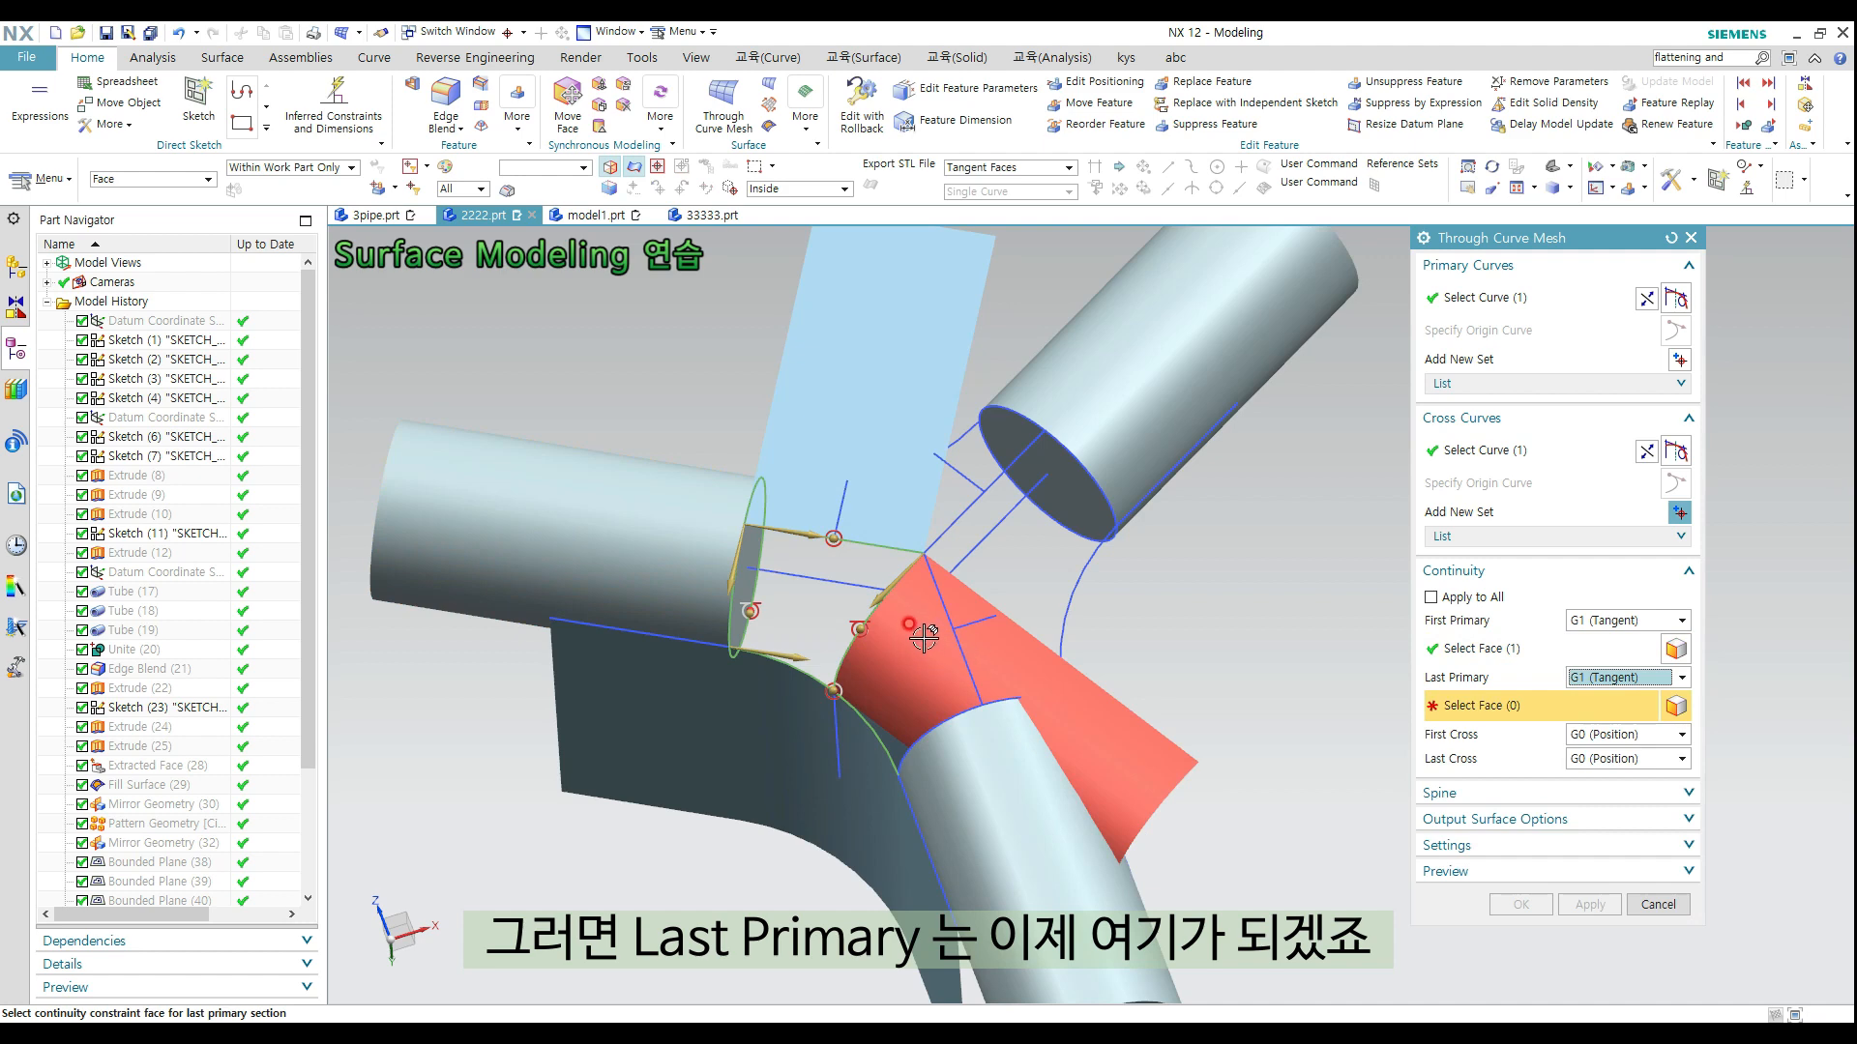
{"action": "left_click", "coordinate": [923, 638]}
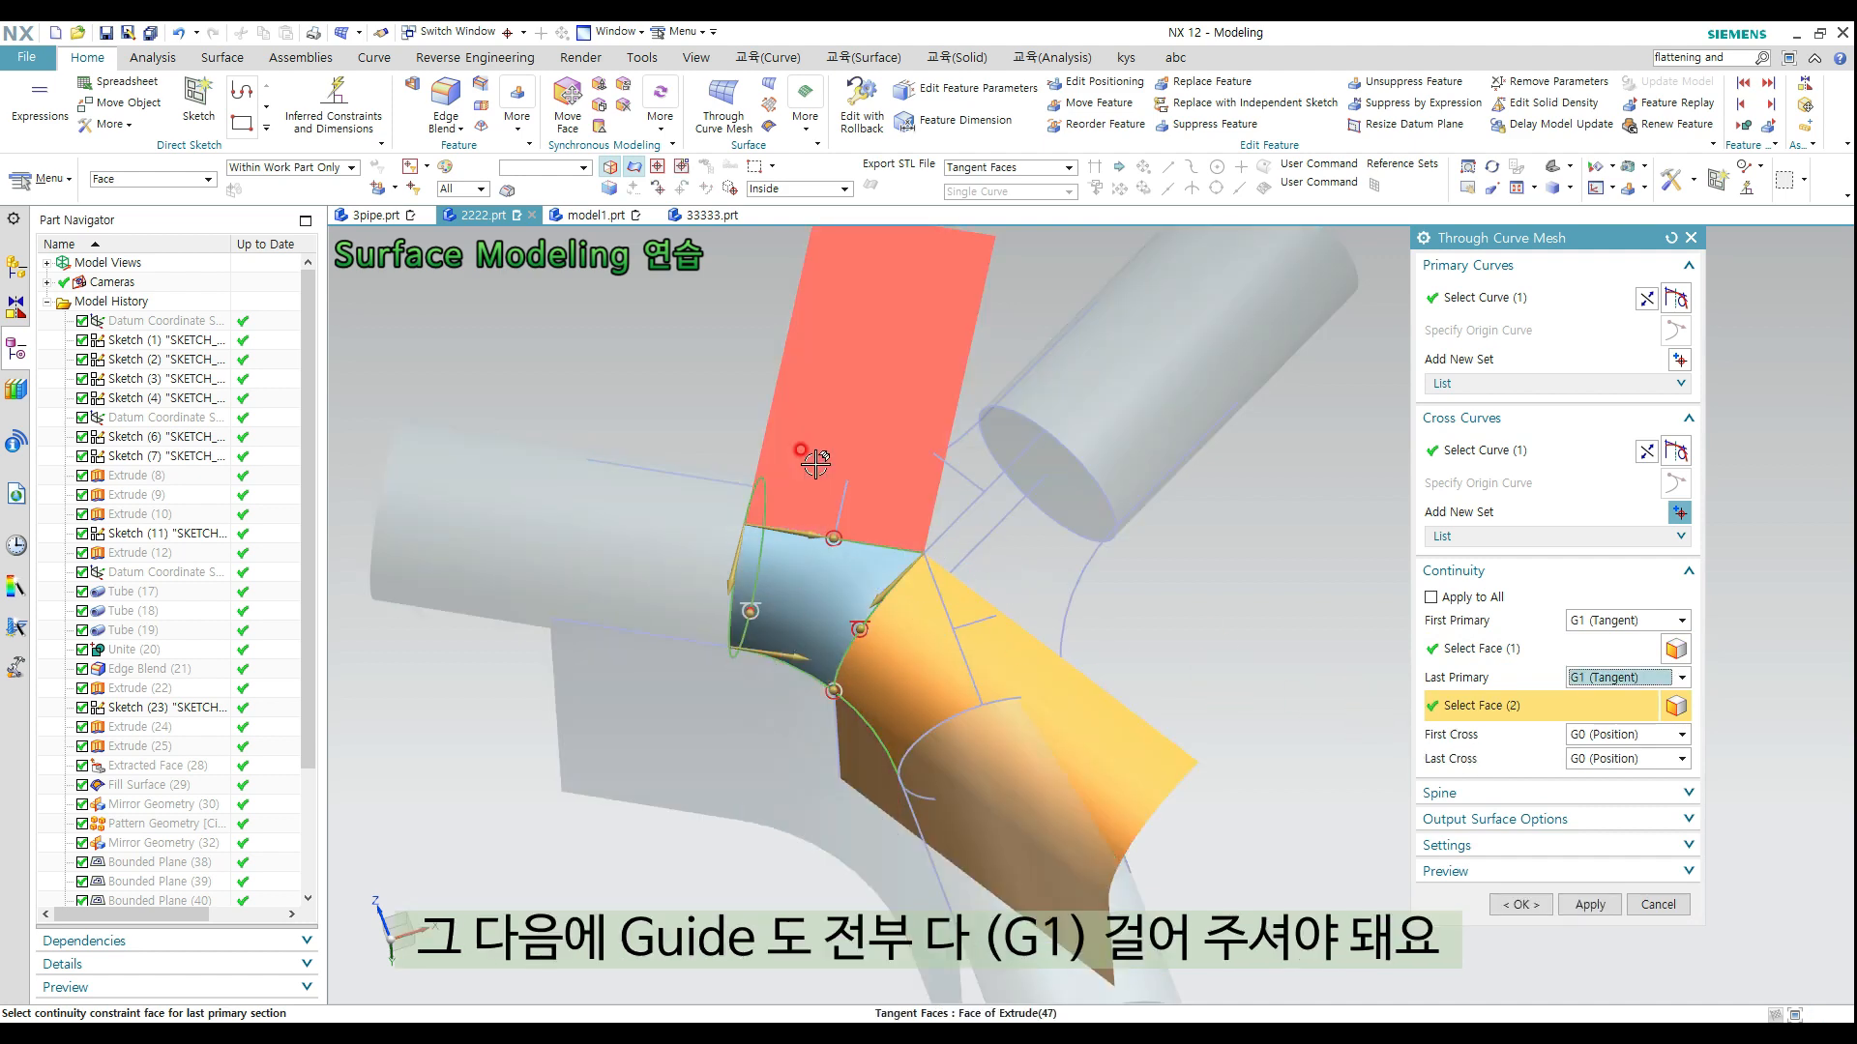
Set G1 (Tangent) for First Cross to the flat reference face and Last Cross to the outer arc's reference faces, and create the mesh surface
{"action": "left_click", "coordinate": [1628, 734]}
{"action": "left_click", "coordinate": [1617, 774]}
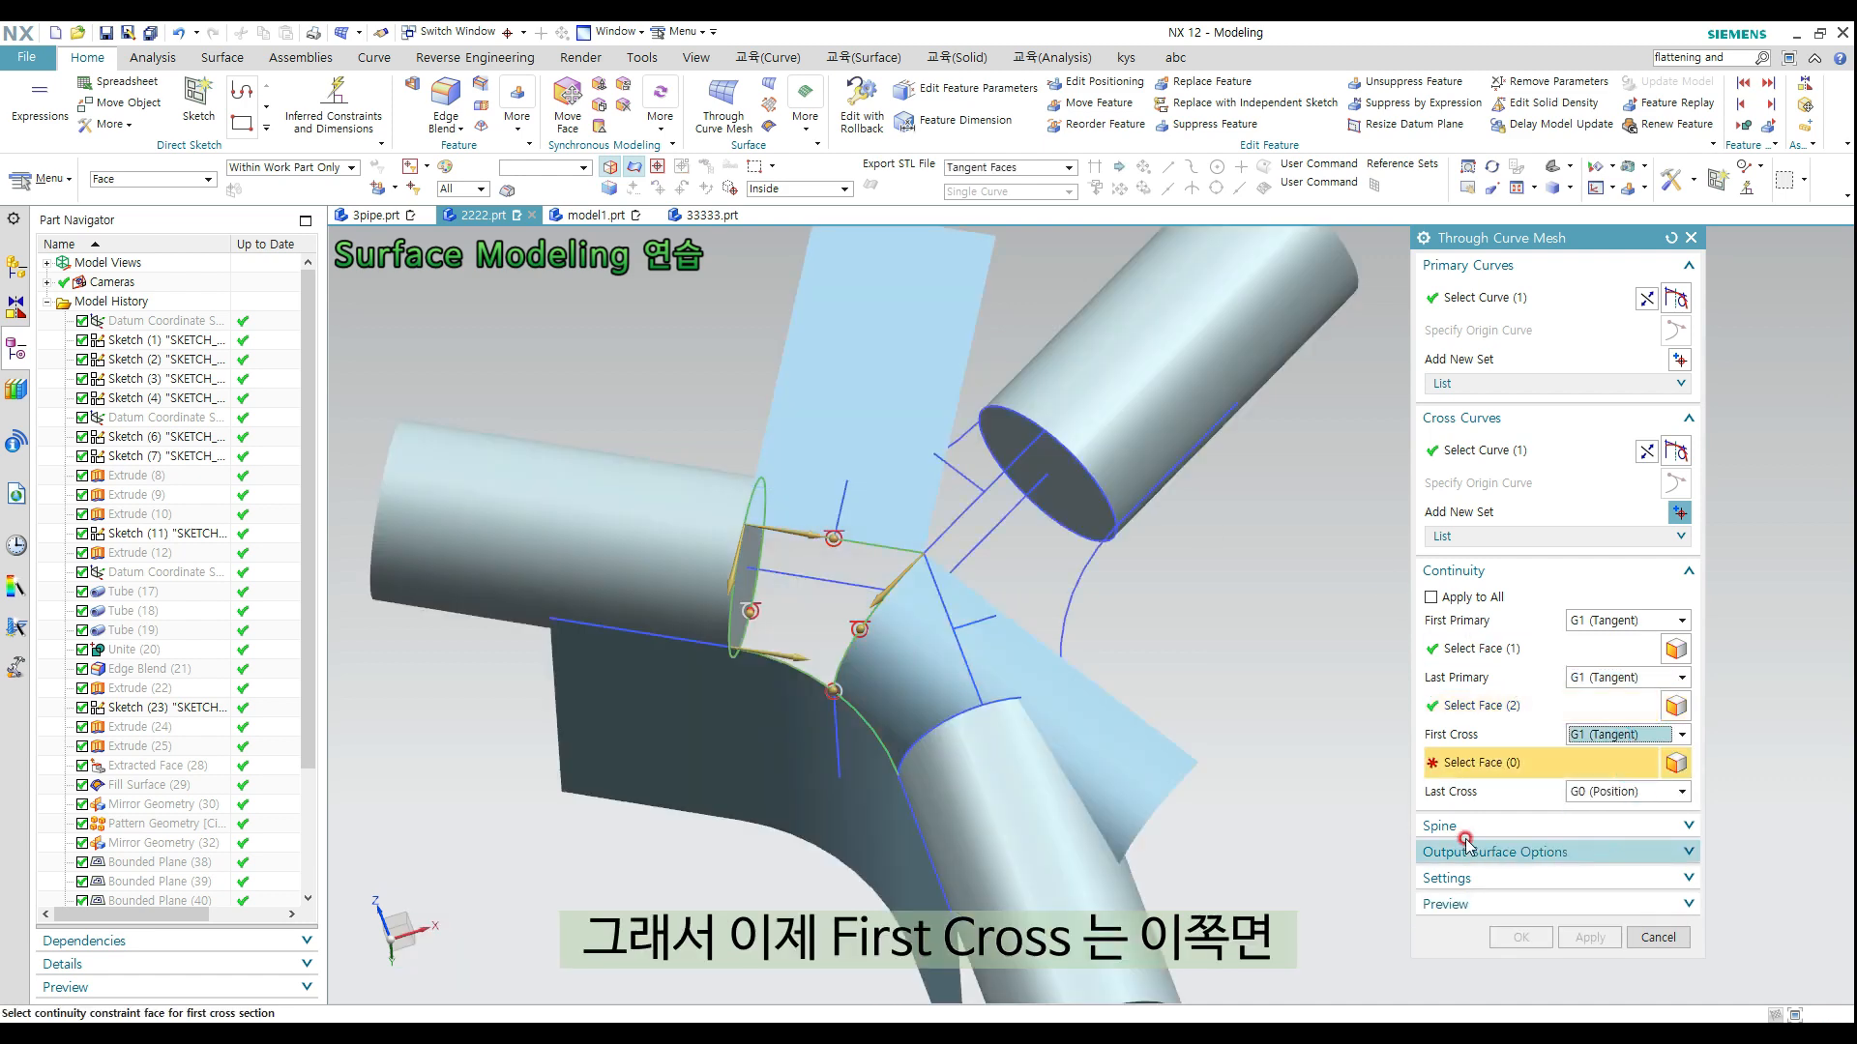
{"action": "left_click", "coordinate": [856, 398]}
{"action": "left_click", "coordinate": [1627, 791]}
{"action": "left_click", "coordinate": [1605, 832]}
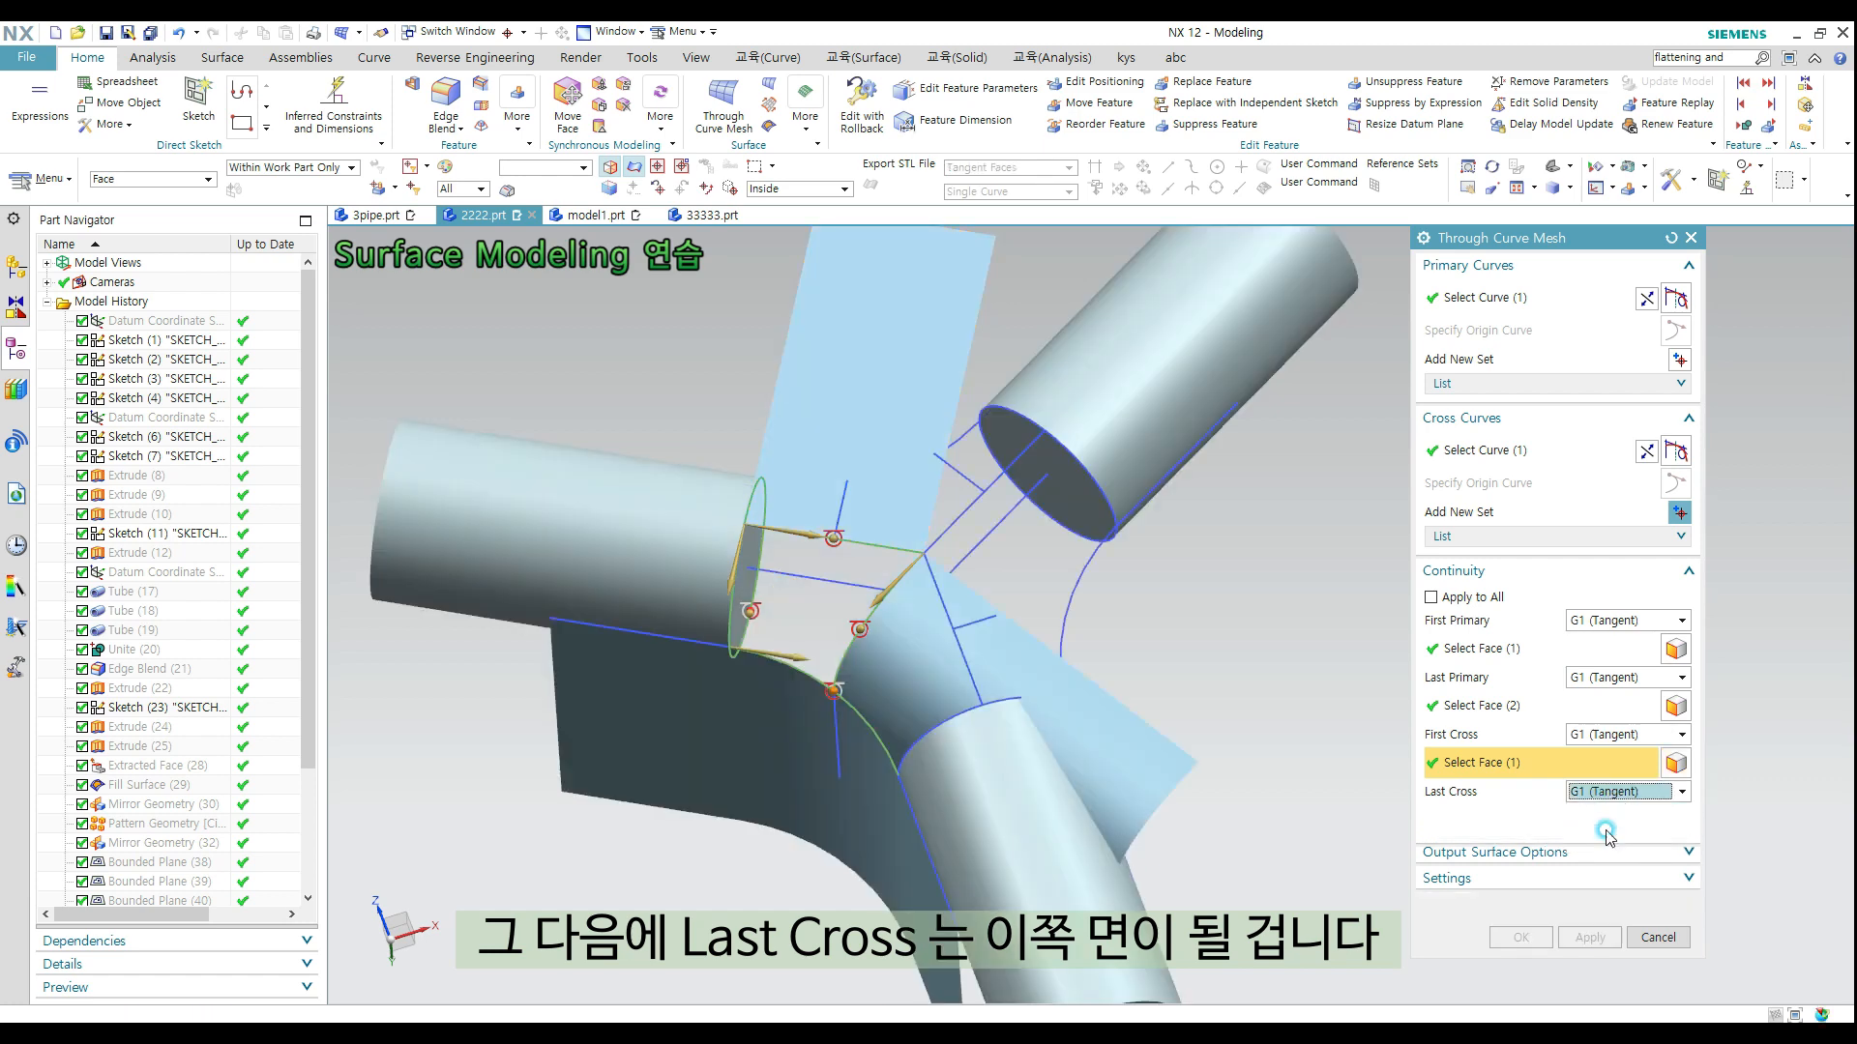
{"action": "left_click", "coordinate": [752, 758]}
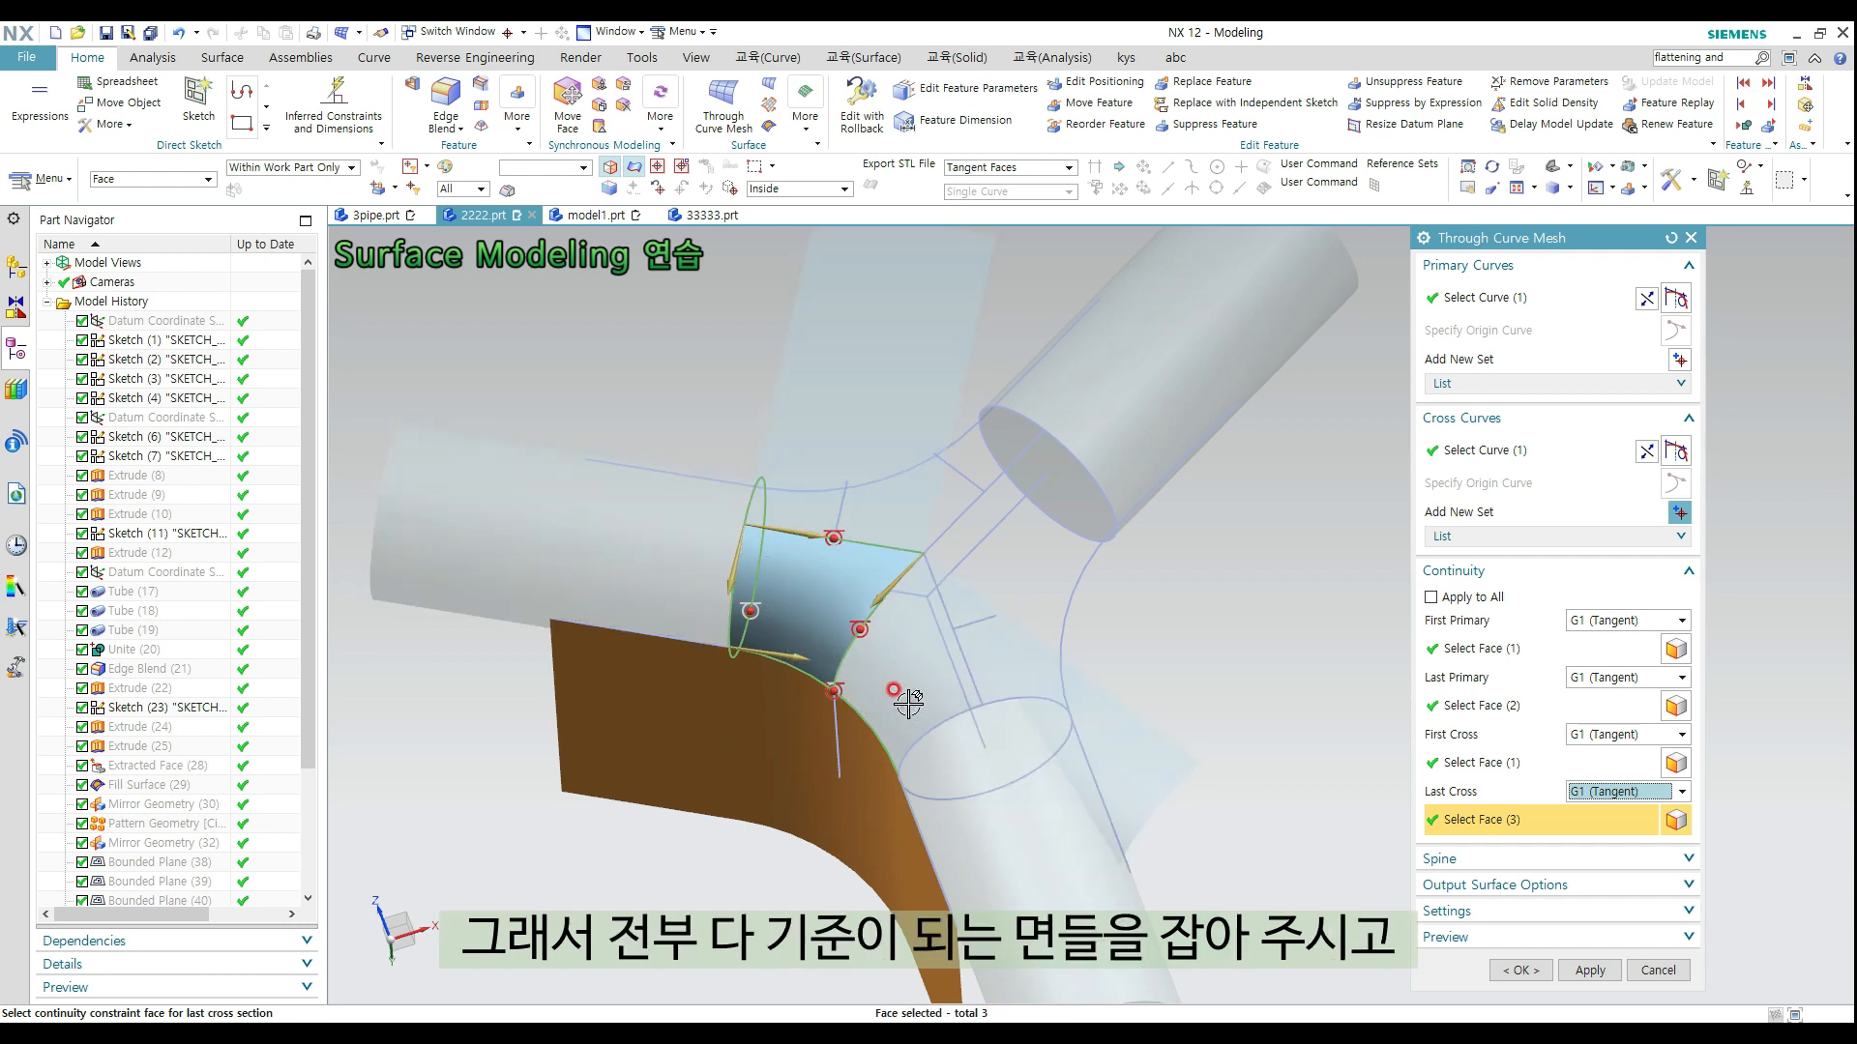
{"action": "left_click", "coordinate": [1525, 971]}
Hide the three extruded reference surfaces around the new mesh surface
{"action": "left_click", "coordinate": [868, 424]}
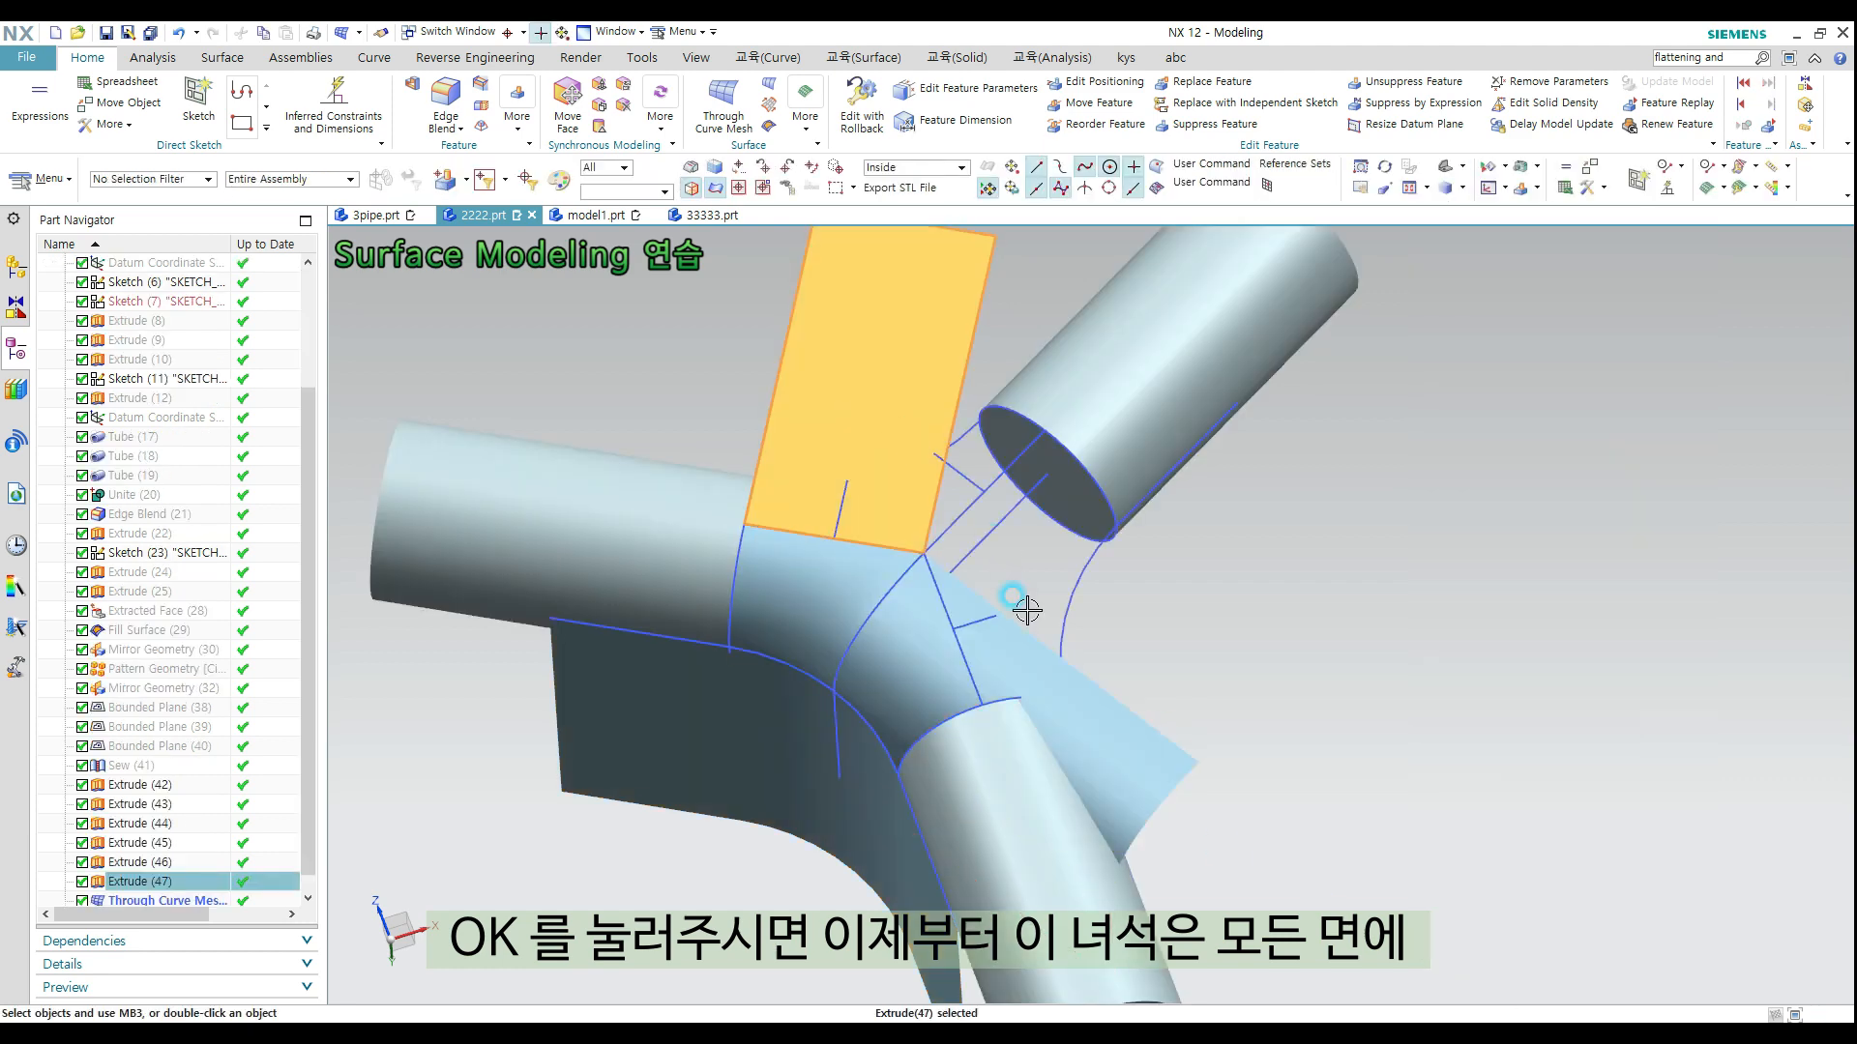
{"action": "left_click", "coordinate": [1015, 706]}
{"action": "left_click", "coordinate": [775, 783]}
{"action": "key", "text": "ctrl+b"}
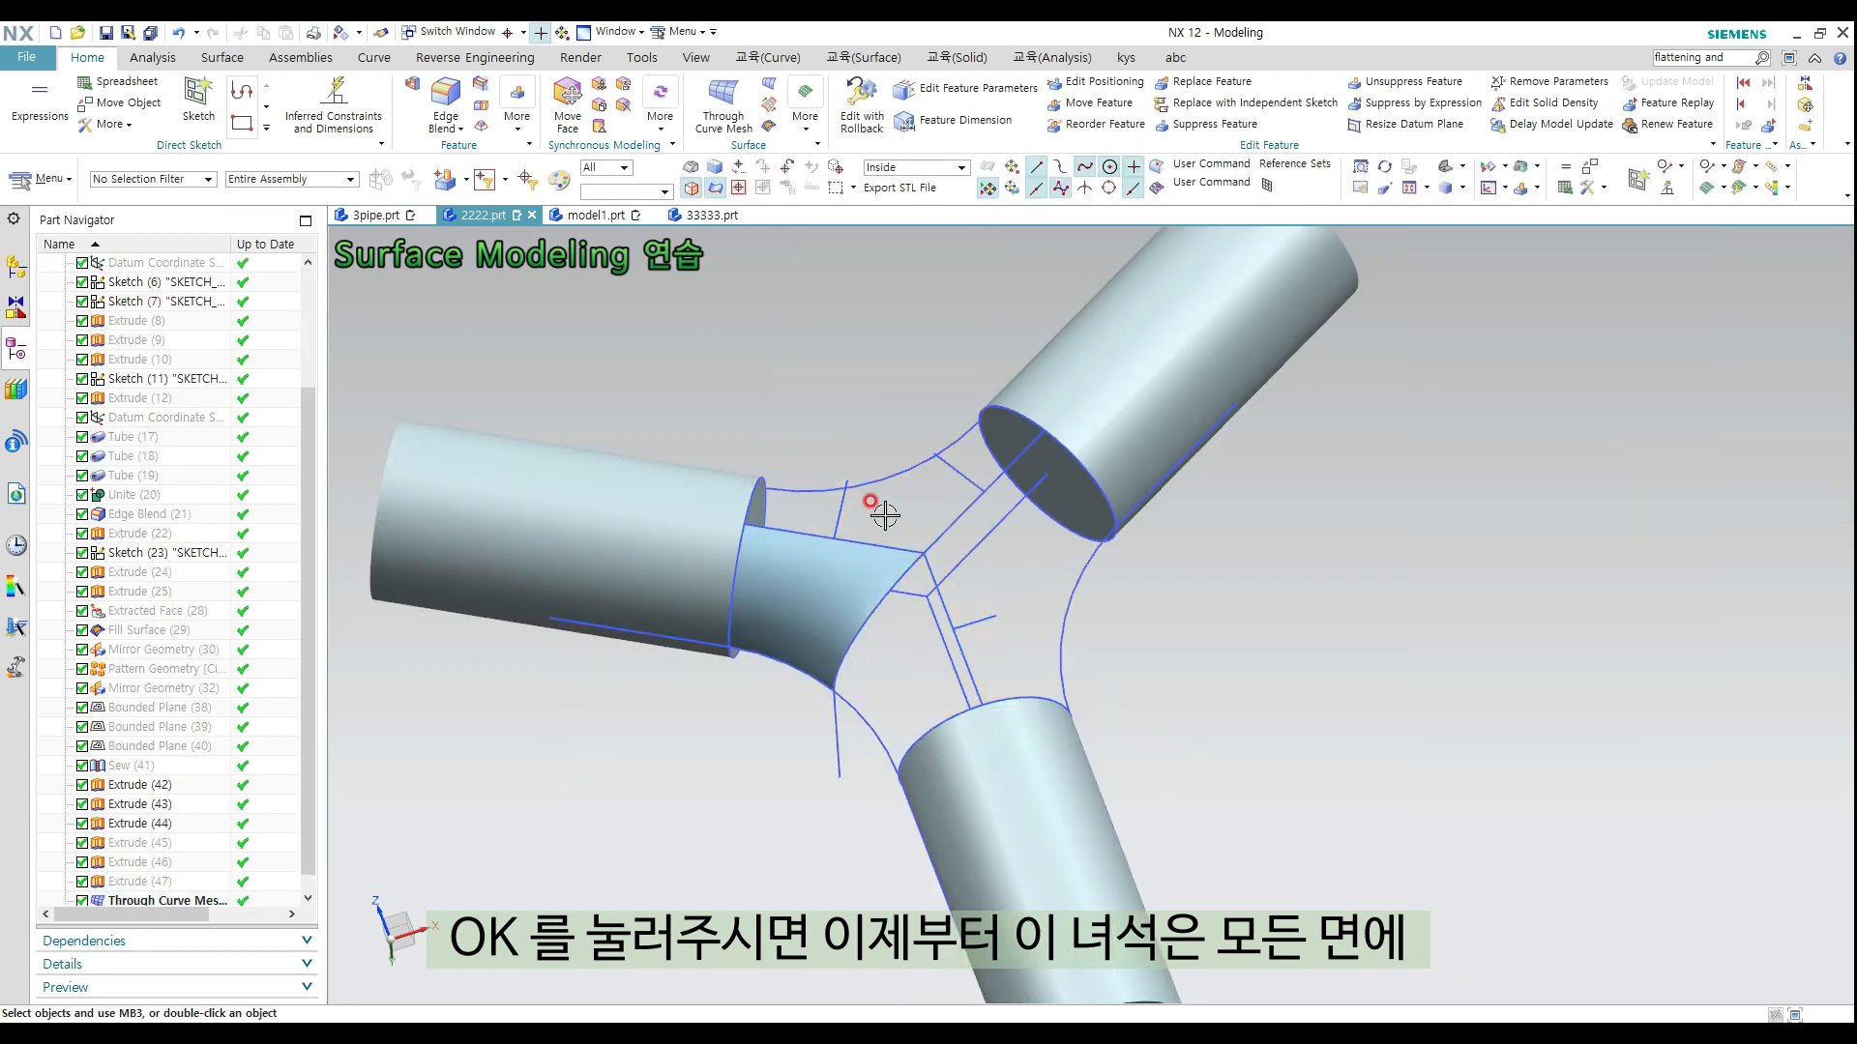
Examine the new mesh surface from several angles and check the hidden bodies by swapping shown and hidden objects
{"action": "middle_click_drag", "start_coordinate": [1048, 572], "coordinate": [850, 568]}
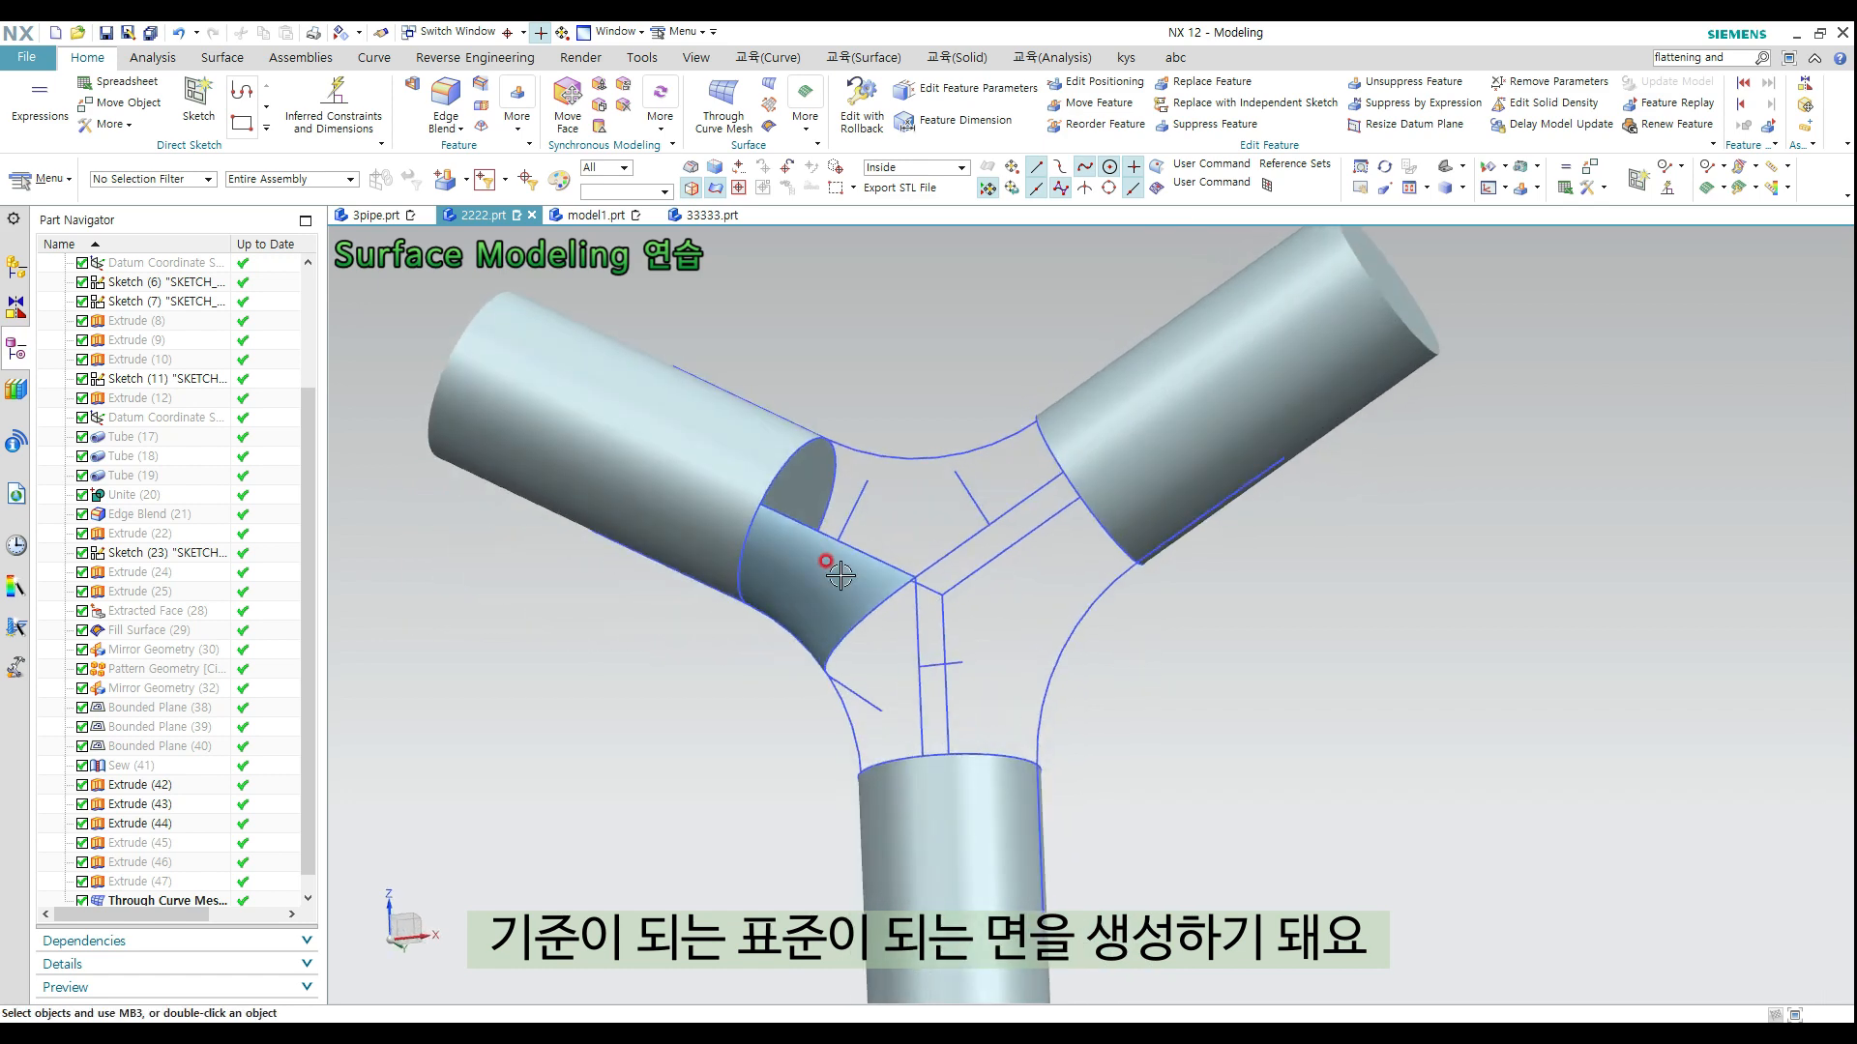
{"action": "mouse_move", "coordinate": [949, 518]}
{"action": "middle_mouse_down"}
{"action": "mouse_move", "coordinate": [957, 543]}
{"action": "mouse_move", "coordinate": [841, 584]}
{"action": "mouse_move", "coordinate": [850, 538]}
{"action": "mouse_move", "coordinate": [883, 543]}
{"action": "mouse_move", "coordinate": [862, 551]}
{"action": "mouse_move", "coordinate": [889, 585]}
{"action": "mouse_move", "coordinate": [851, 542]}
{"action": "mouse_move", "coordinate": [879, 524]}
{"action": "mouse_move", "coordinate": [874, 551]}
{"action": "mouse_move", "coordinate": [960, 638]}
{"action": "mouse_move", "coordinate": [919, 549]}
{"action": "middle_mouse_up"}
{"action": "middle_click_drag", "start_coordinate": [915, 671], "coordinate": [904, 582]}
{"action": "scroll", "coordinate": [920, 655], "scroll_direction": "up", "scroll_amount": 2}
{"action": "key", "text": "ctrl+shift+b"}
{"action": "scroll", "coordinate": [923, 636], "scroll_direction": "down", "scroll_amount": 1}
{"action": "key", "text": "ctrl+shift+b"}
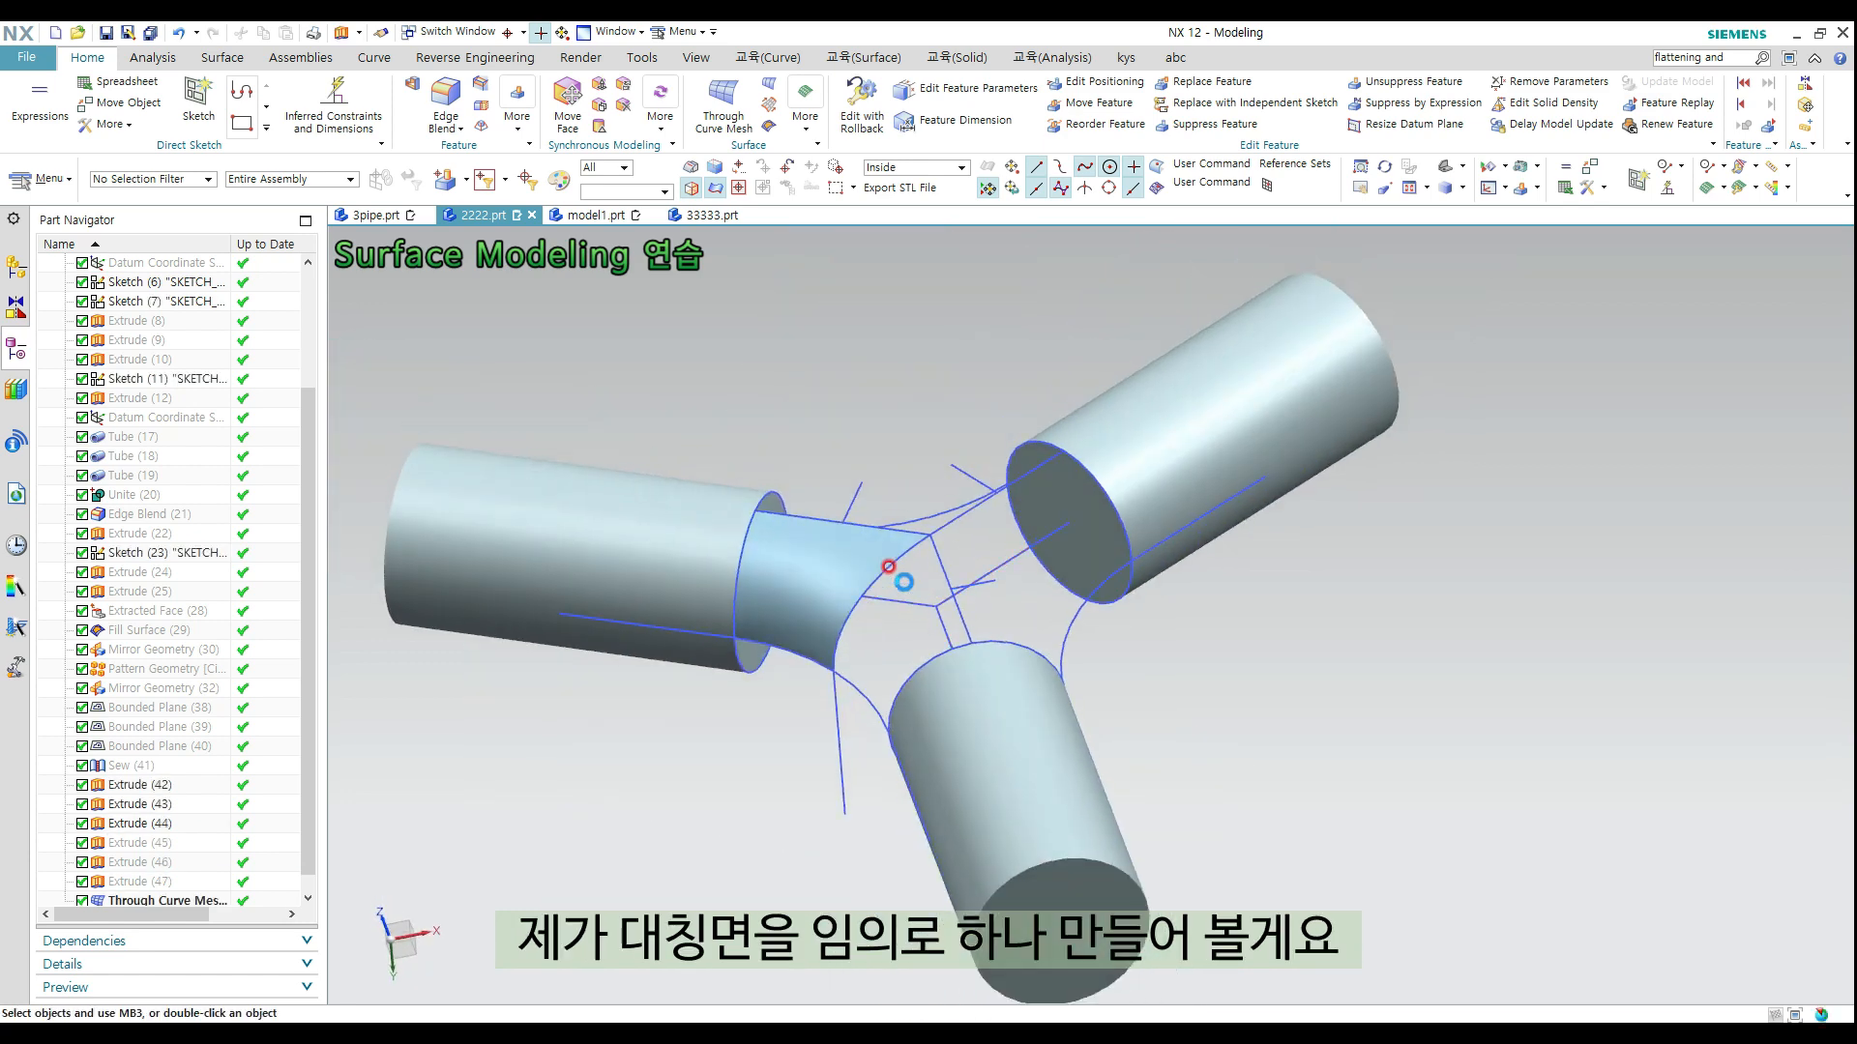
{"action": "key", "text": "x"}
{"action": "left_click", "coordinate": [896, 559]}
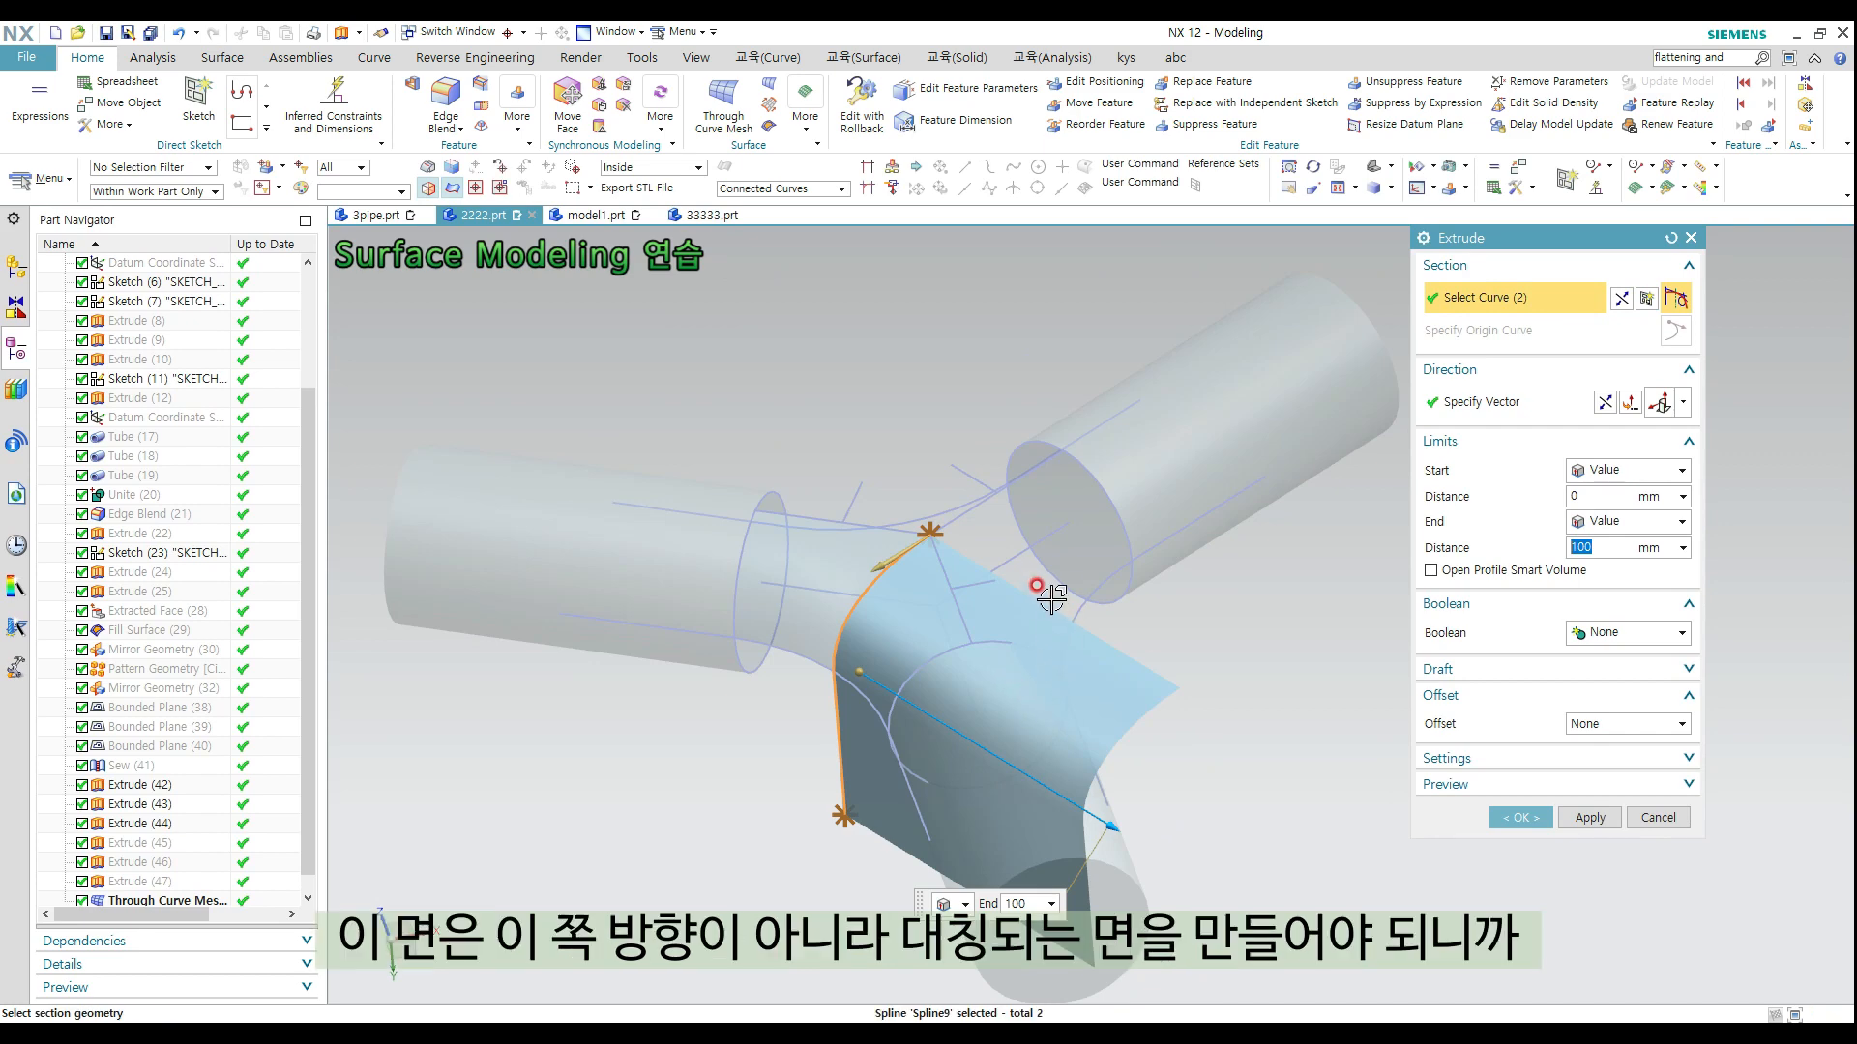
{"action": "middle_click_drag", "start_coordinate": [1052, 595], "coordinate": [1078, 648]}
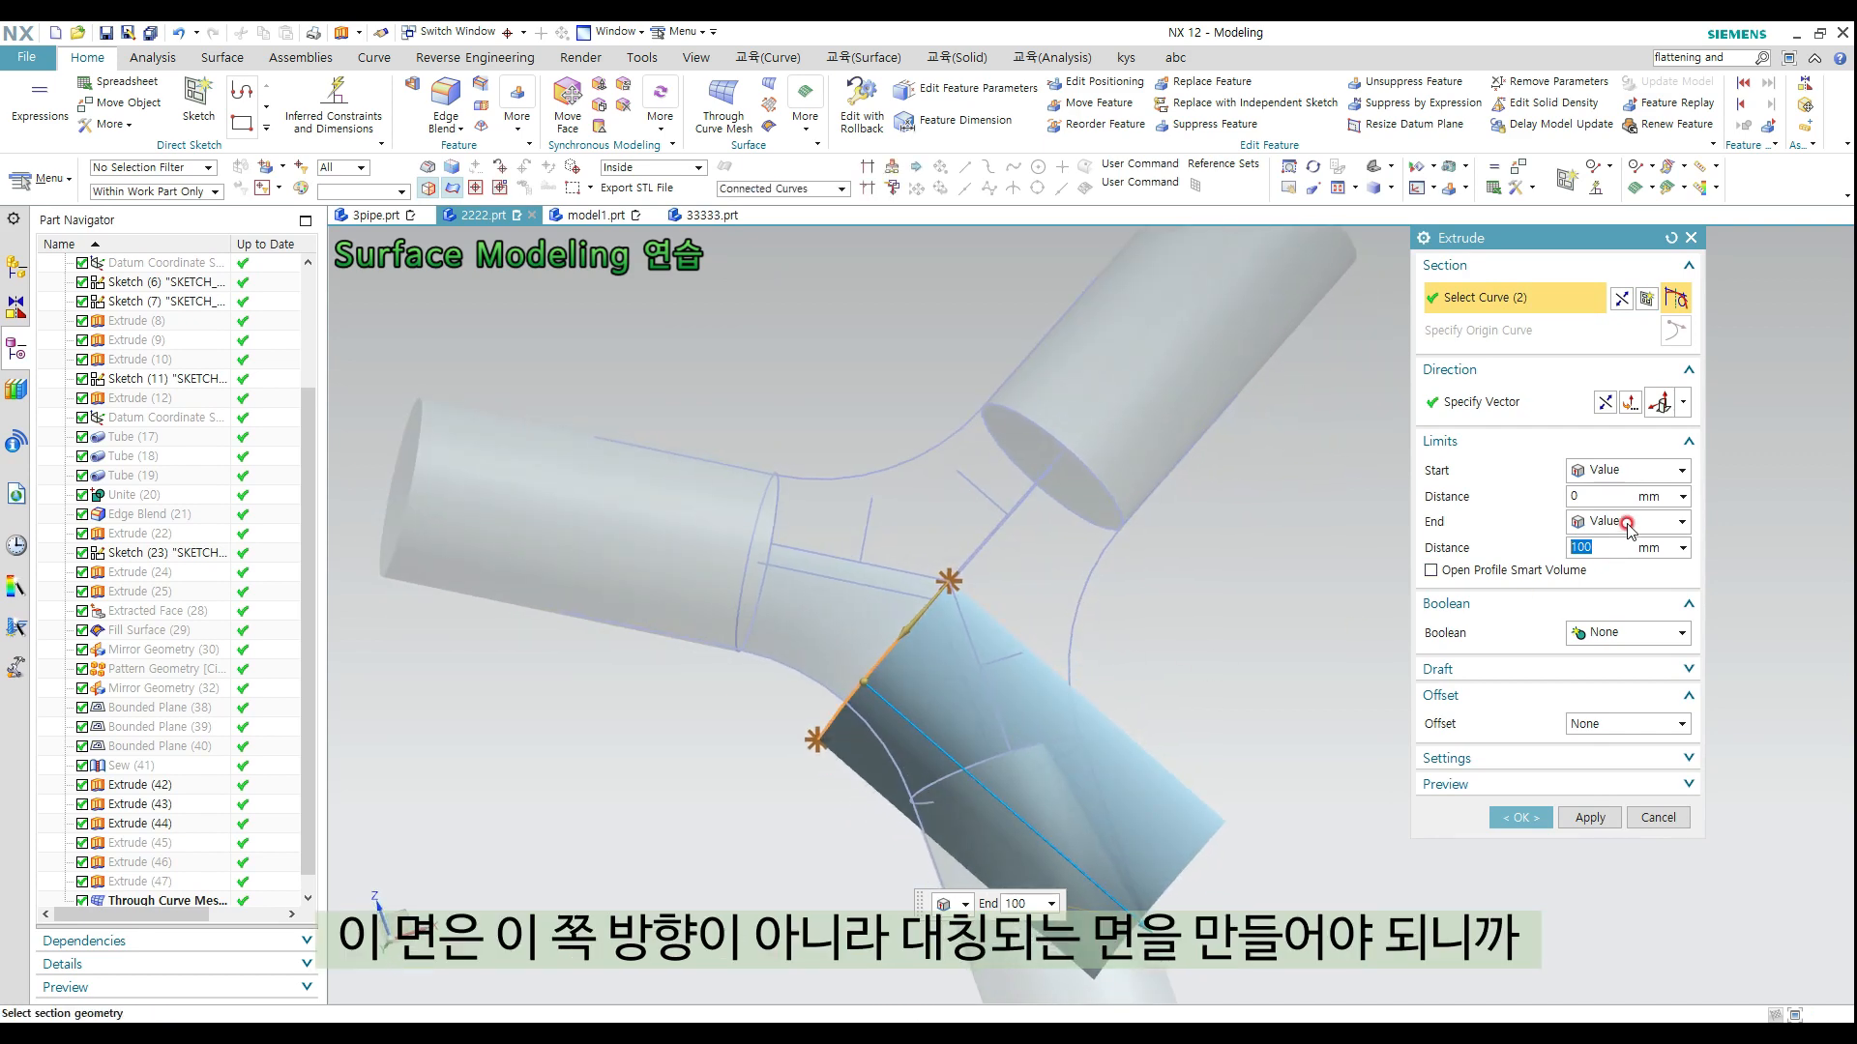
{"action": "left_click", "coordinate": [1681, 408]}
{"action": "left_click", "coordinate": [1662, 433]}
{"action": "middle_click_drag", "start_coordinate": [1301, 609], "coordinate": [1209, 570]}
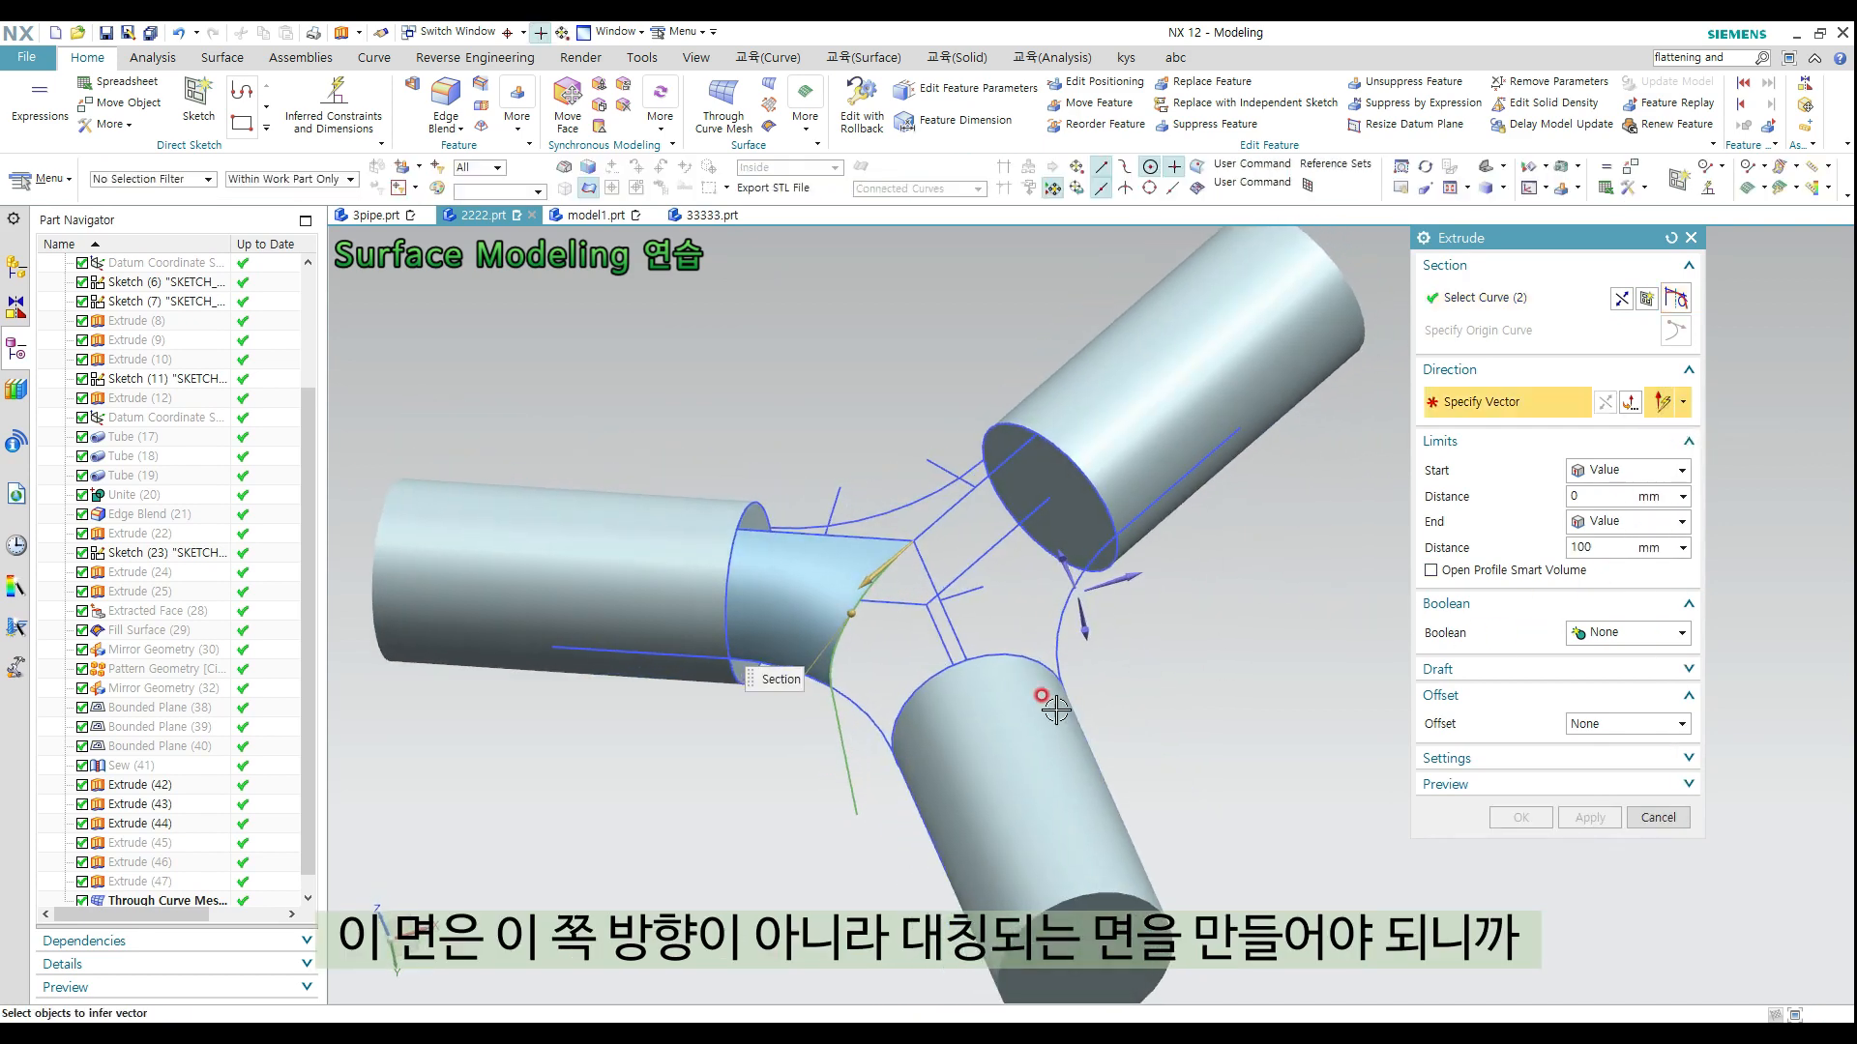
{"action": "left_click", "coordinate": [845, 747]}
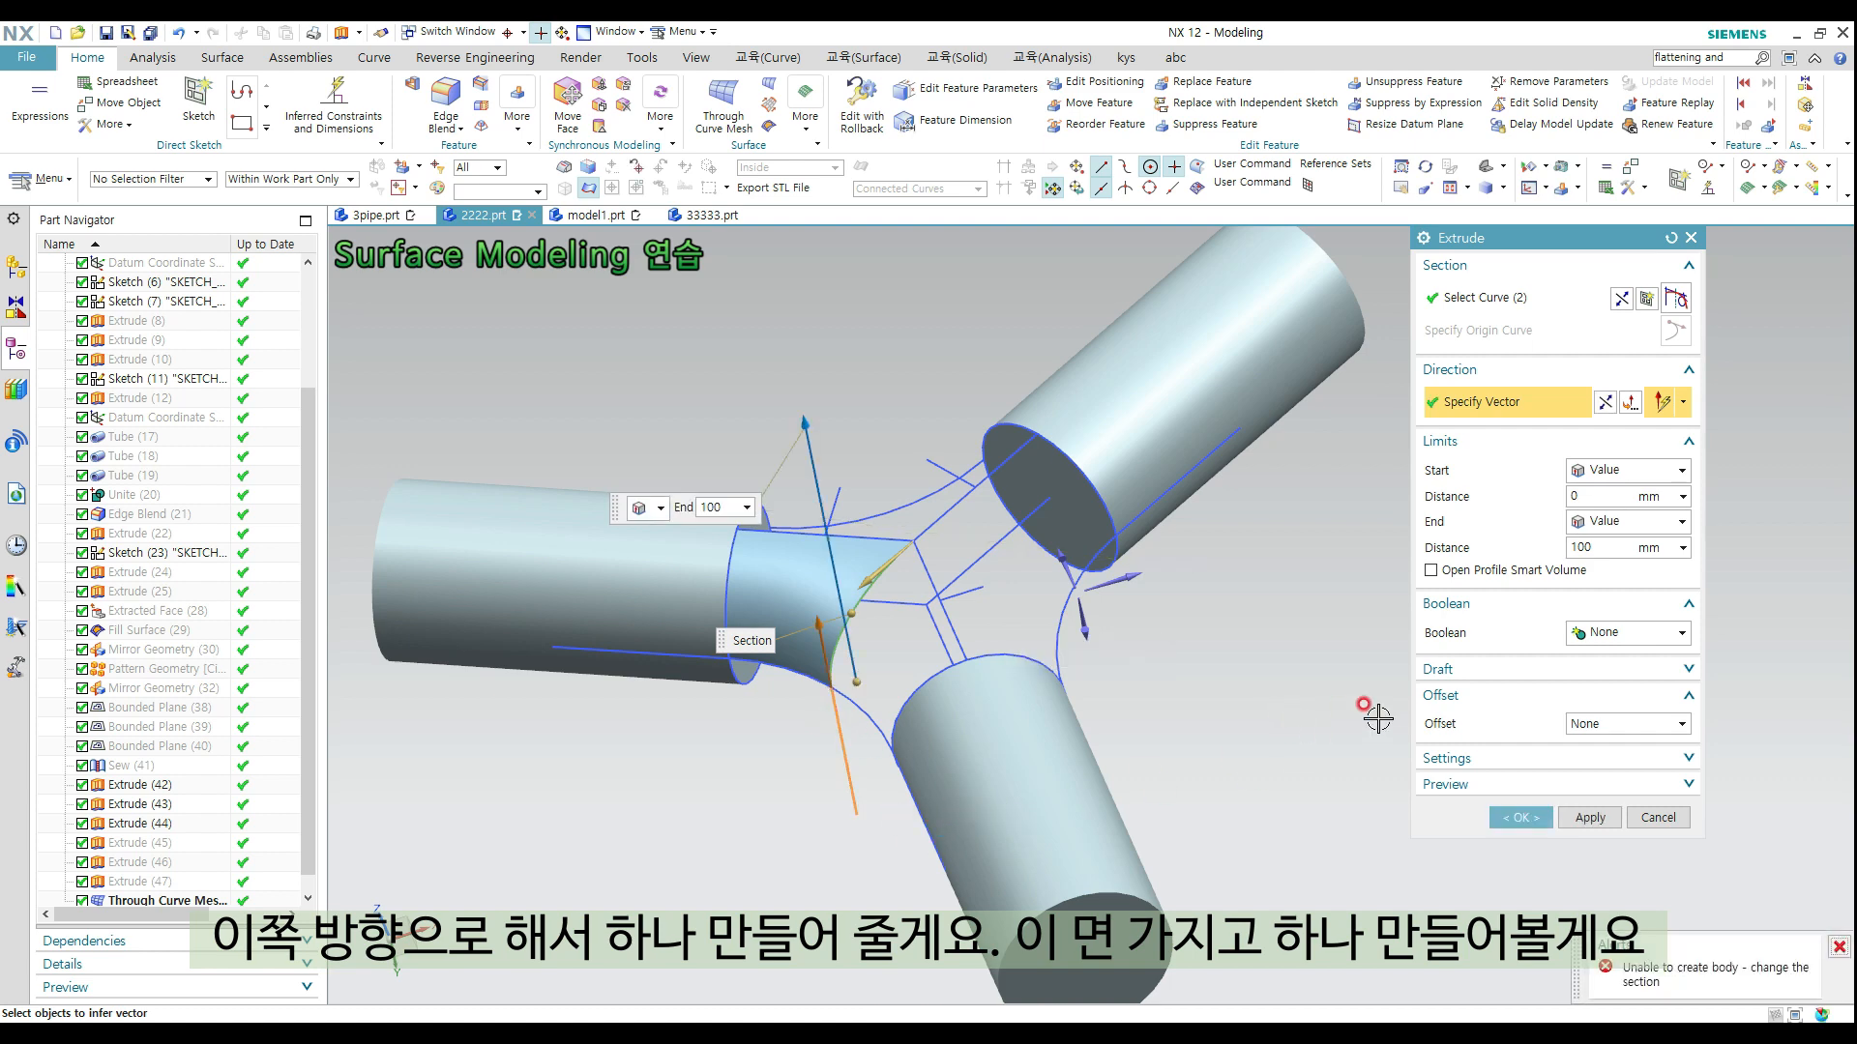
{"action": "key", "text": "Escape"}
Extrude the straight line from the junction centre to the neighbouring pipe opening 100 mm along the straight sketch line beyond the outer arc
{"action": "mouse_move", "coordinate": [1175, 667]}
{"action": "middle_mouse_down"}
{"action": "mouse_move", "coordinate": [1228, 667]}
{"action": "mouse_move", "coordinate": [1156, 650]}
{"action": "mouse_move", "coordinate": [1119, 600]}
{"action": "mouse_move", "coordinate": [962, 498]}
{"action": "middle_mouse_up"}
{"action": "key", "text": "x"}
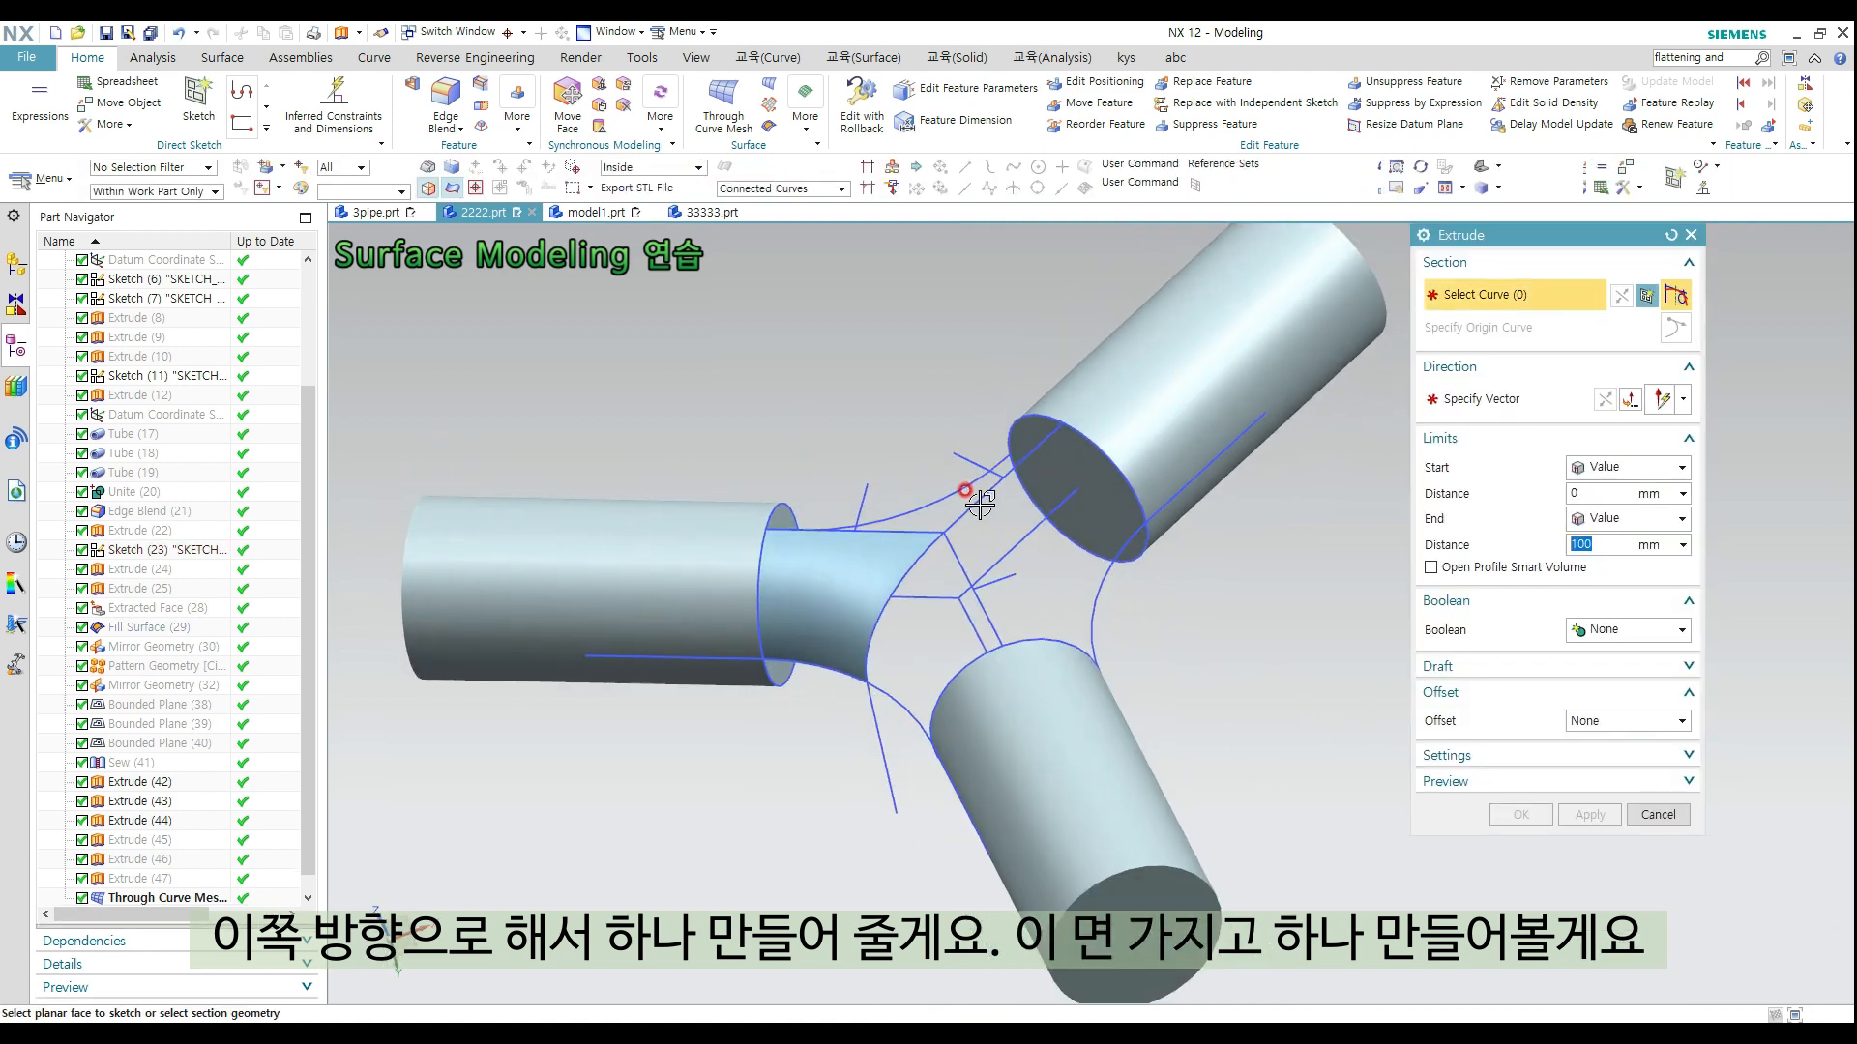
{"action": "left_click", "coordinate": [972, 506]}
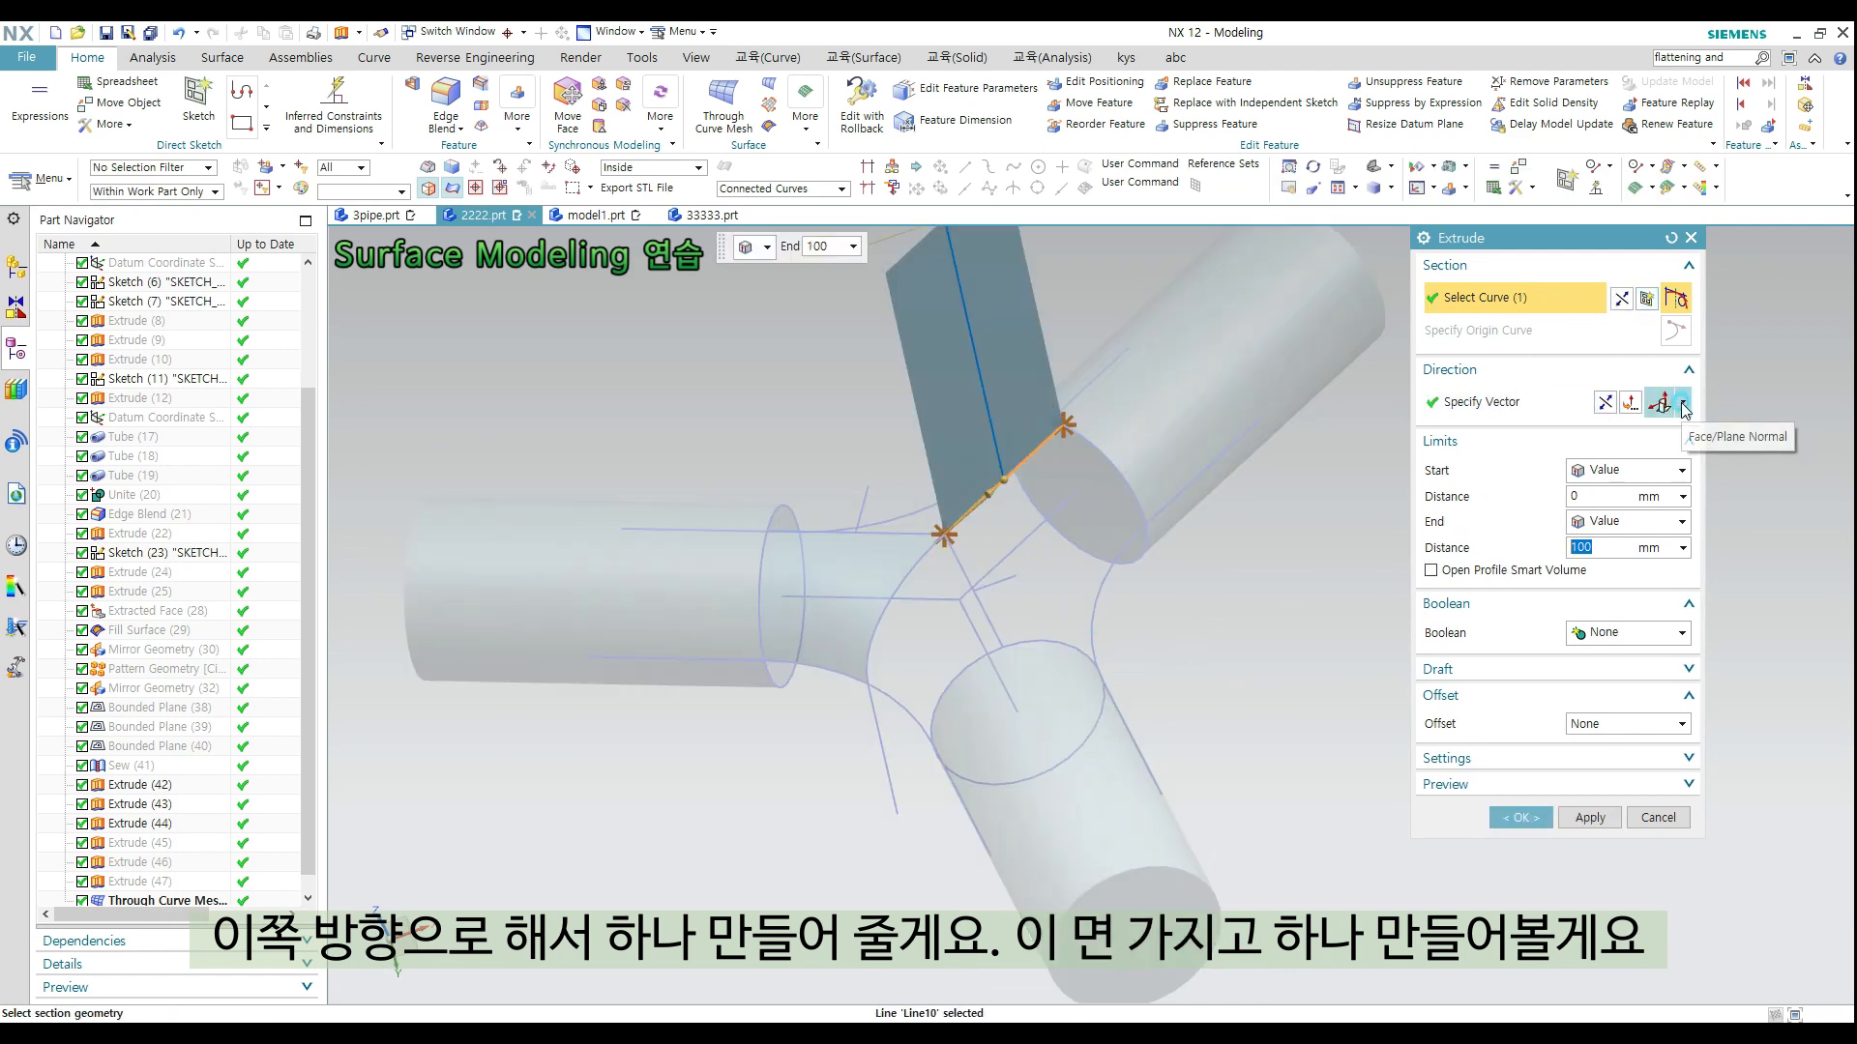
{"action": "left_click", "coordinate": [1683, 406]}
{"action": "left_click", "coordinate": [1656, 447]}
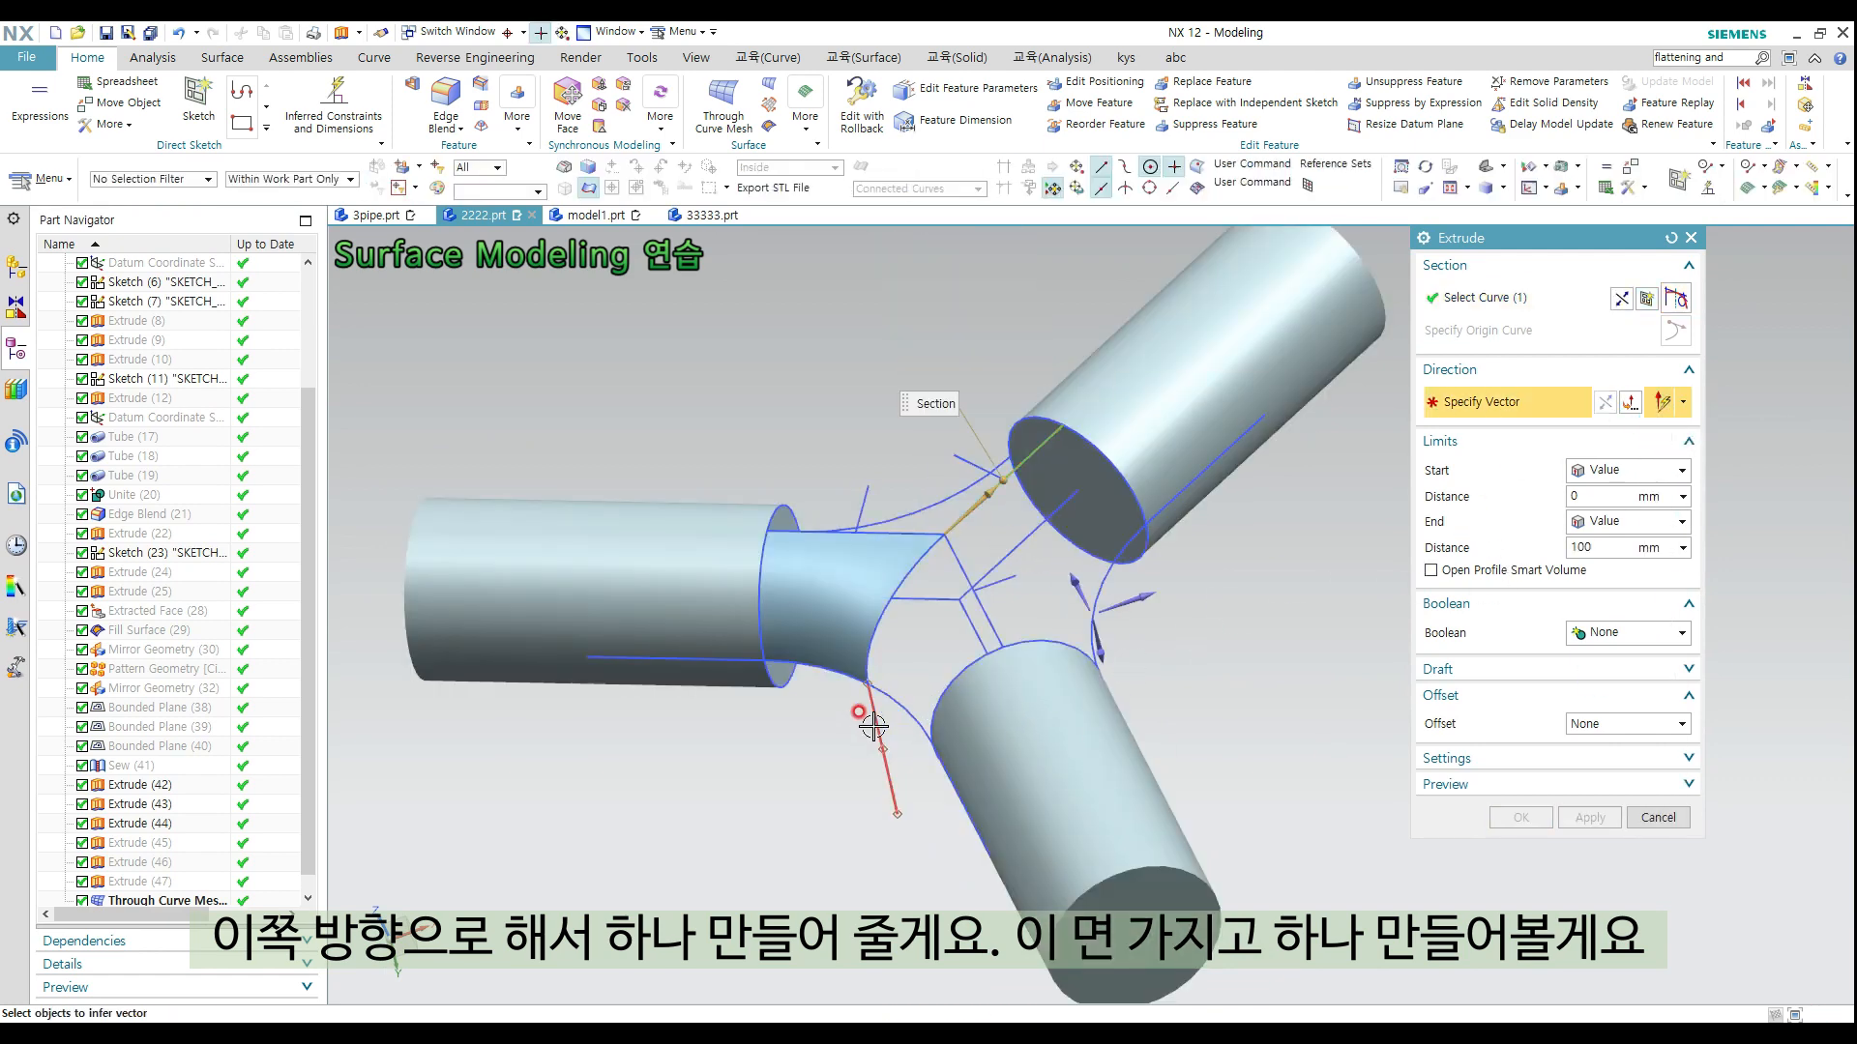
{"action": "left_click", "coordinate": [873, 725]}
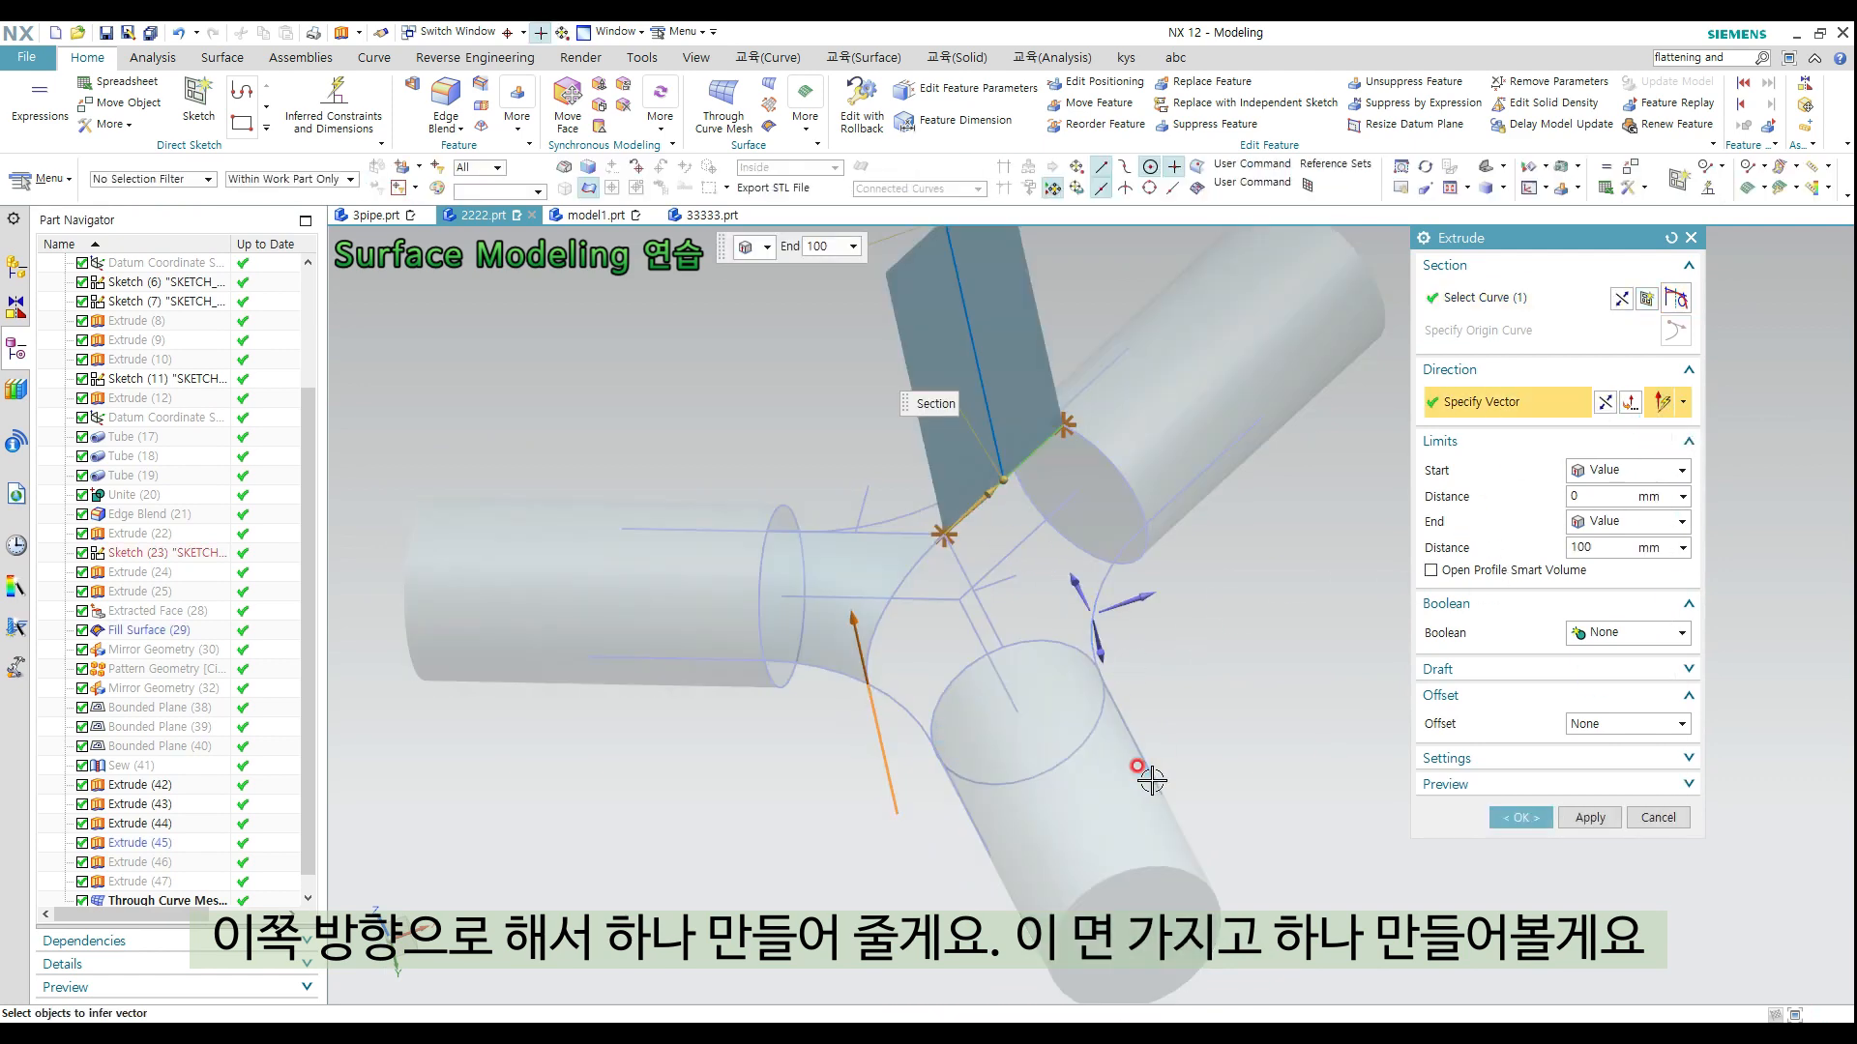
{"action": "left_click", "coordinate": [1548, 818]}
Mirror the mesh surface about the flat extruded reference surface using Mirror Geometry
{"action": "mouse_move", "coordinate": [1289, 721]}
{"action": "middle_mouse_down"}
{"action": "mouse_move", "coordinate": [1338, 713]}
{"action": "mouse_move", "coordinate": [1286, 687]}
{"action": "middle_mouse_up"}
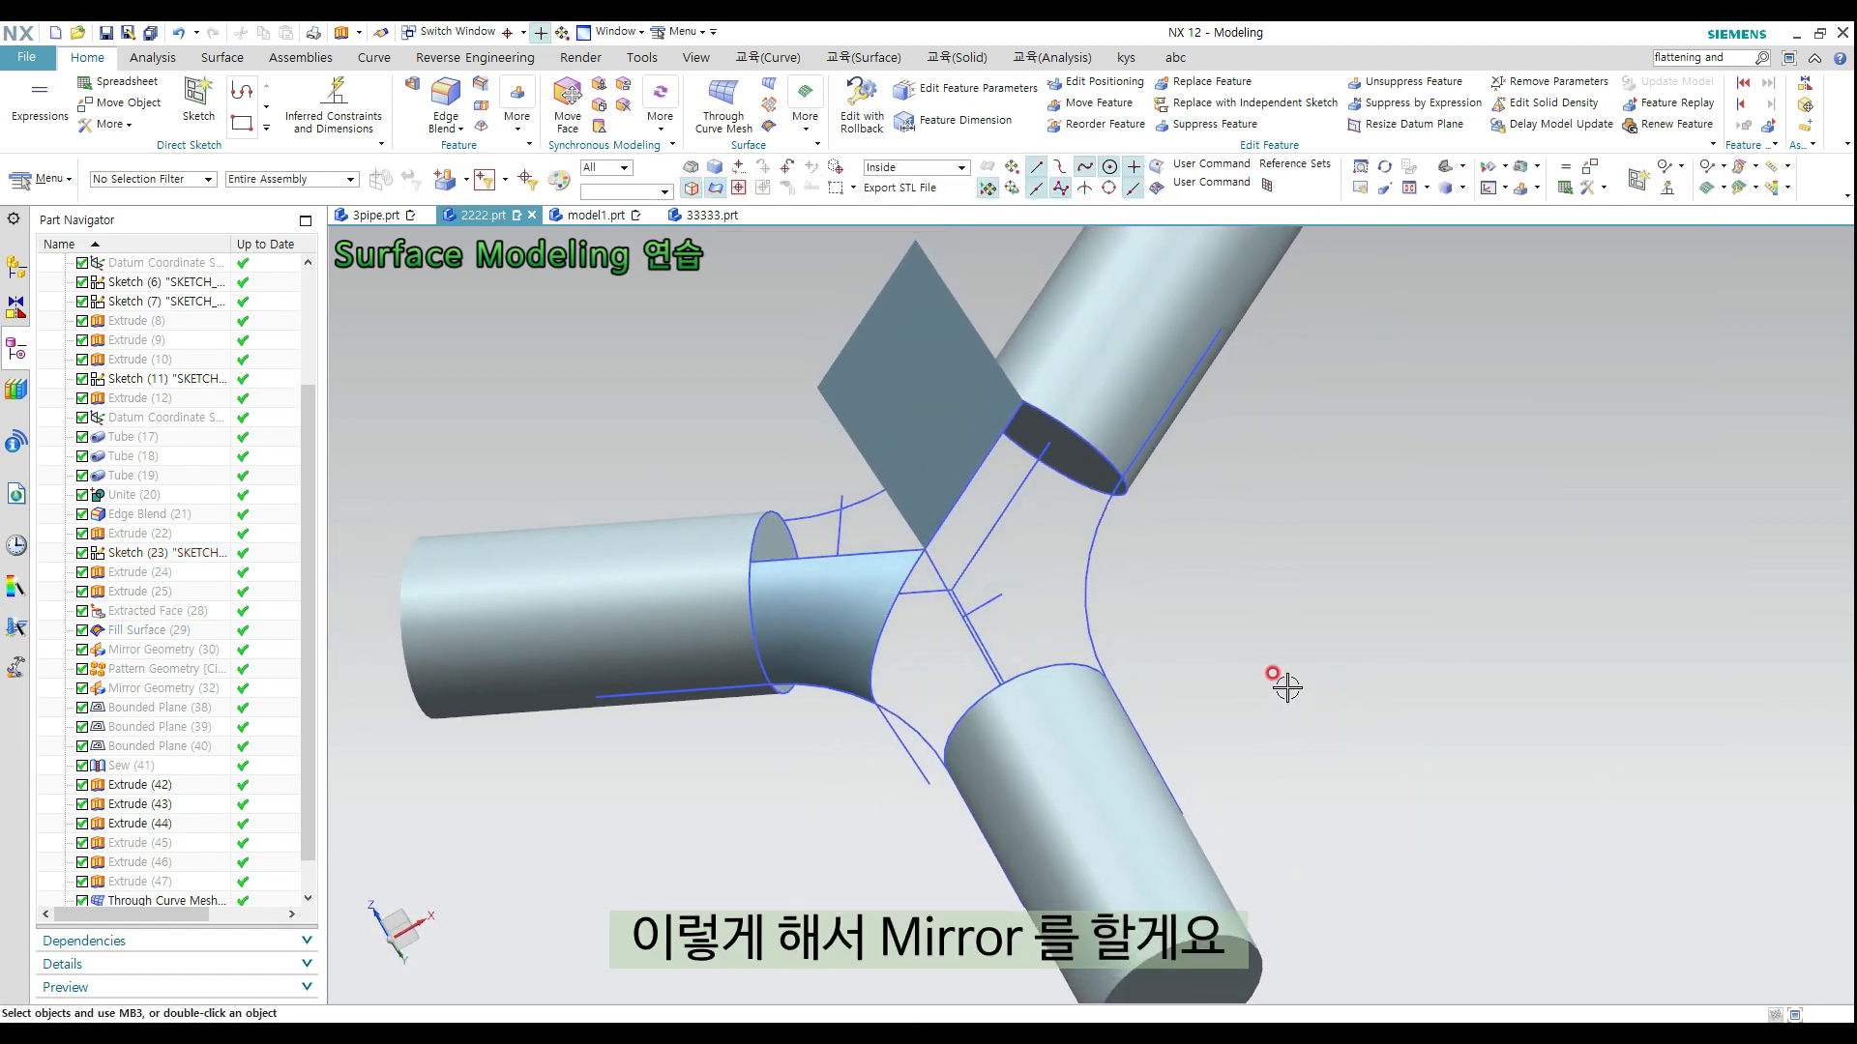
{"action": "right_click", "coordinate": [1238, 610]}
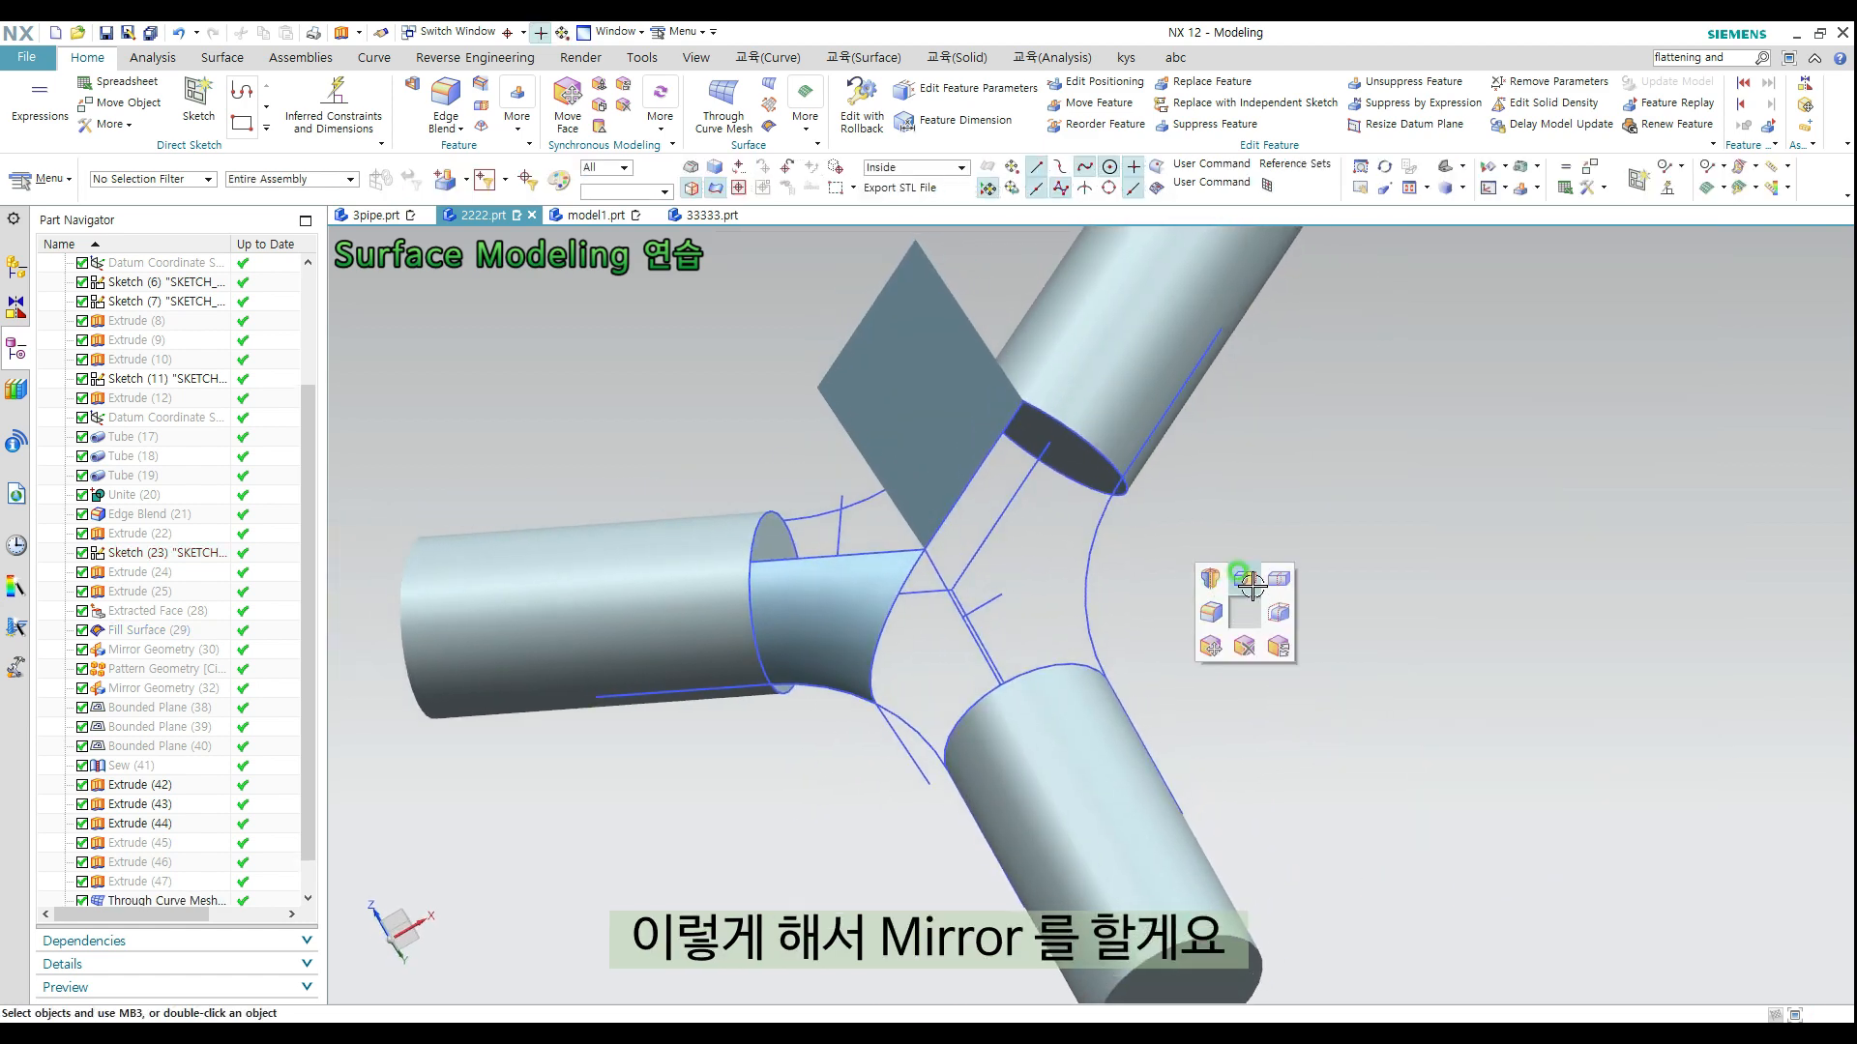
{"action": "right_click_drag", "start_coordinate": [1252, 586], "coordinate": [1294, 668]}
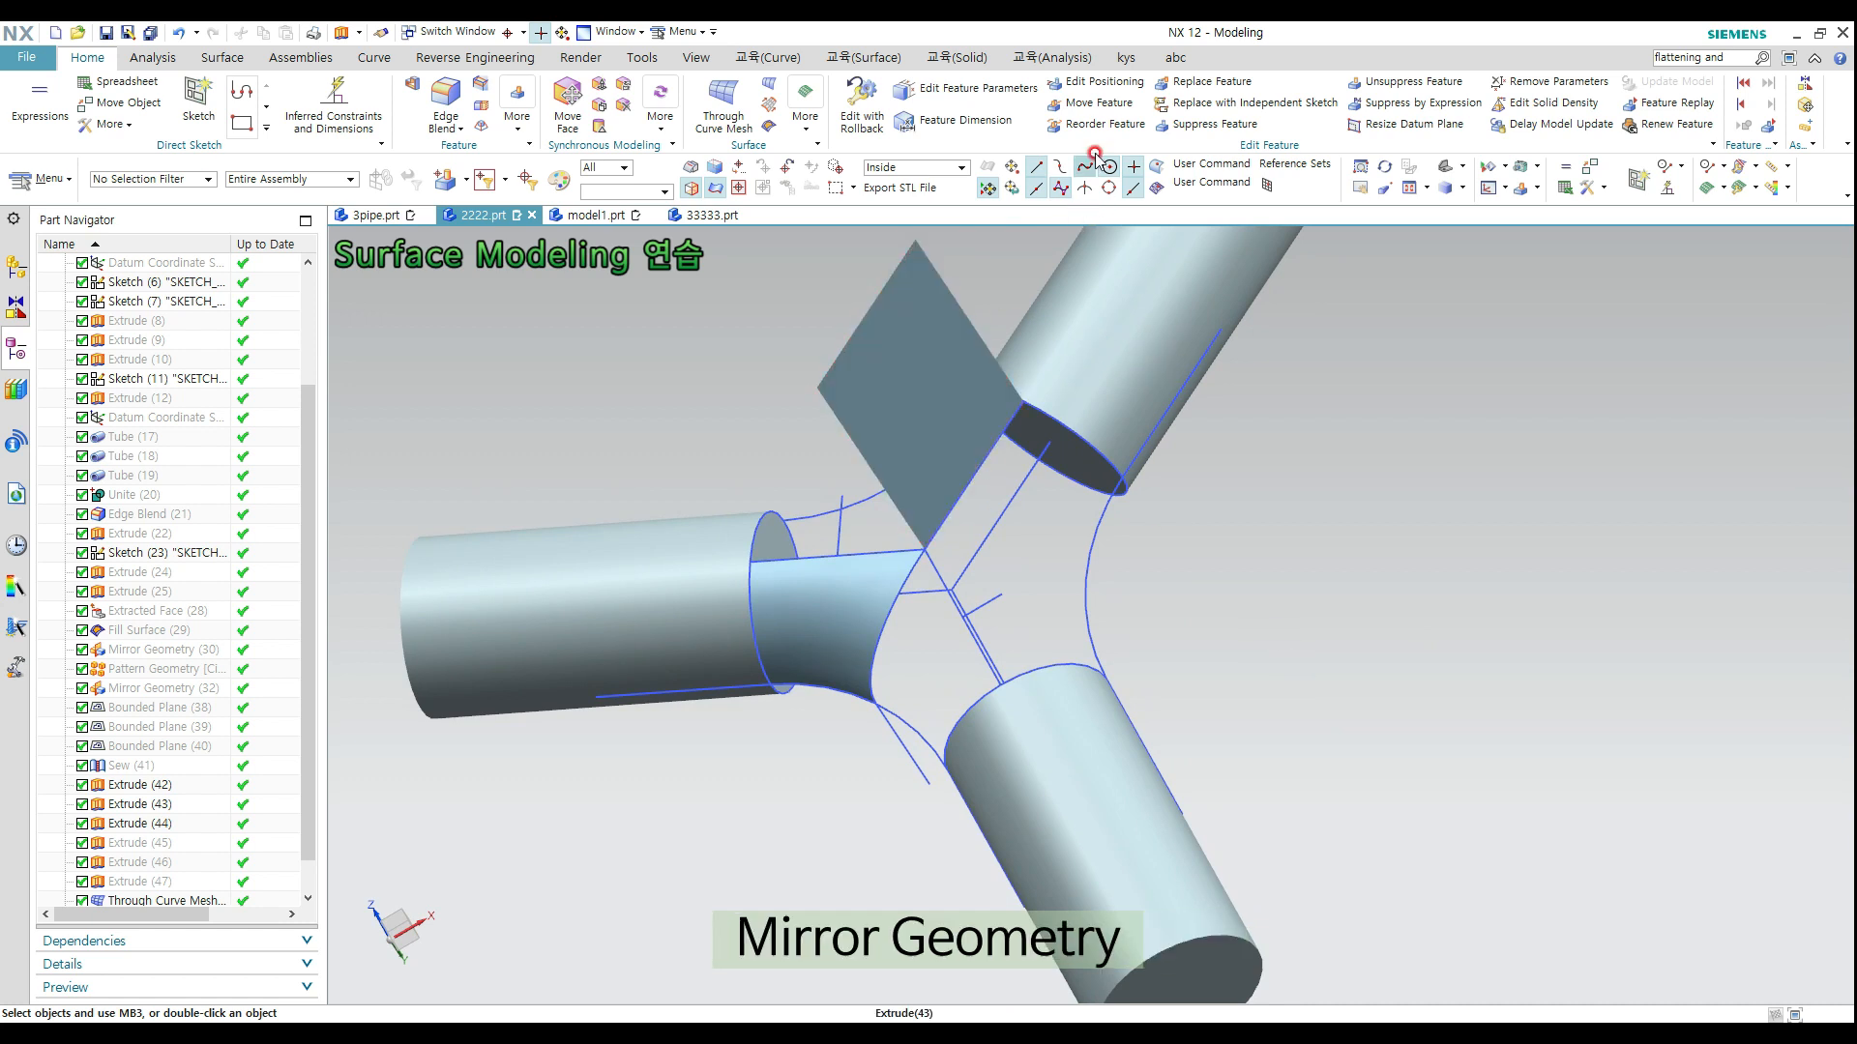
{"action": "left_click", "coordinate": [953, 60]}
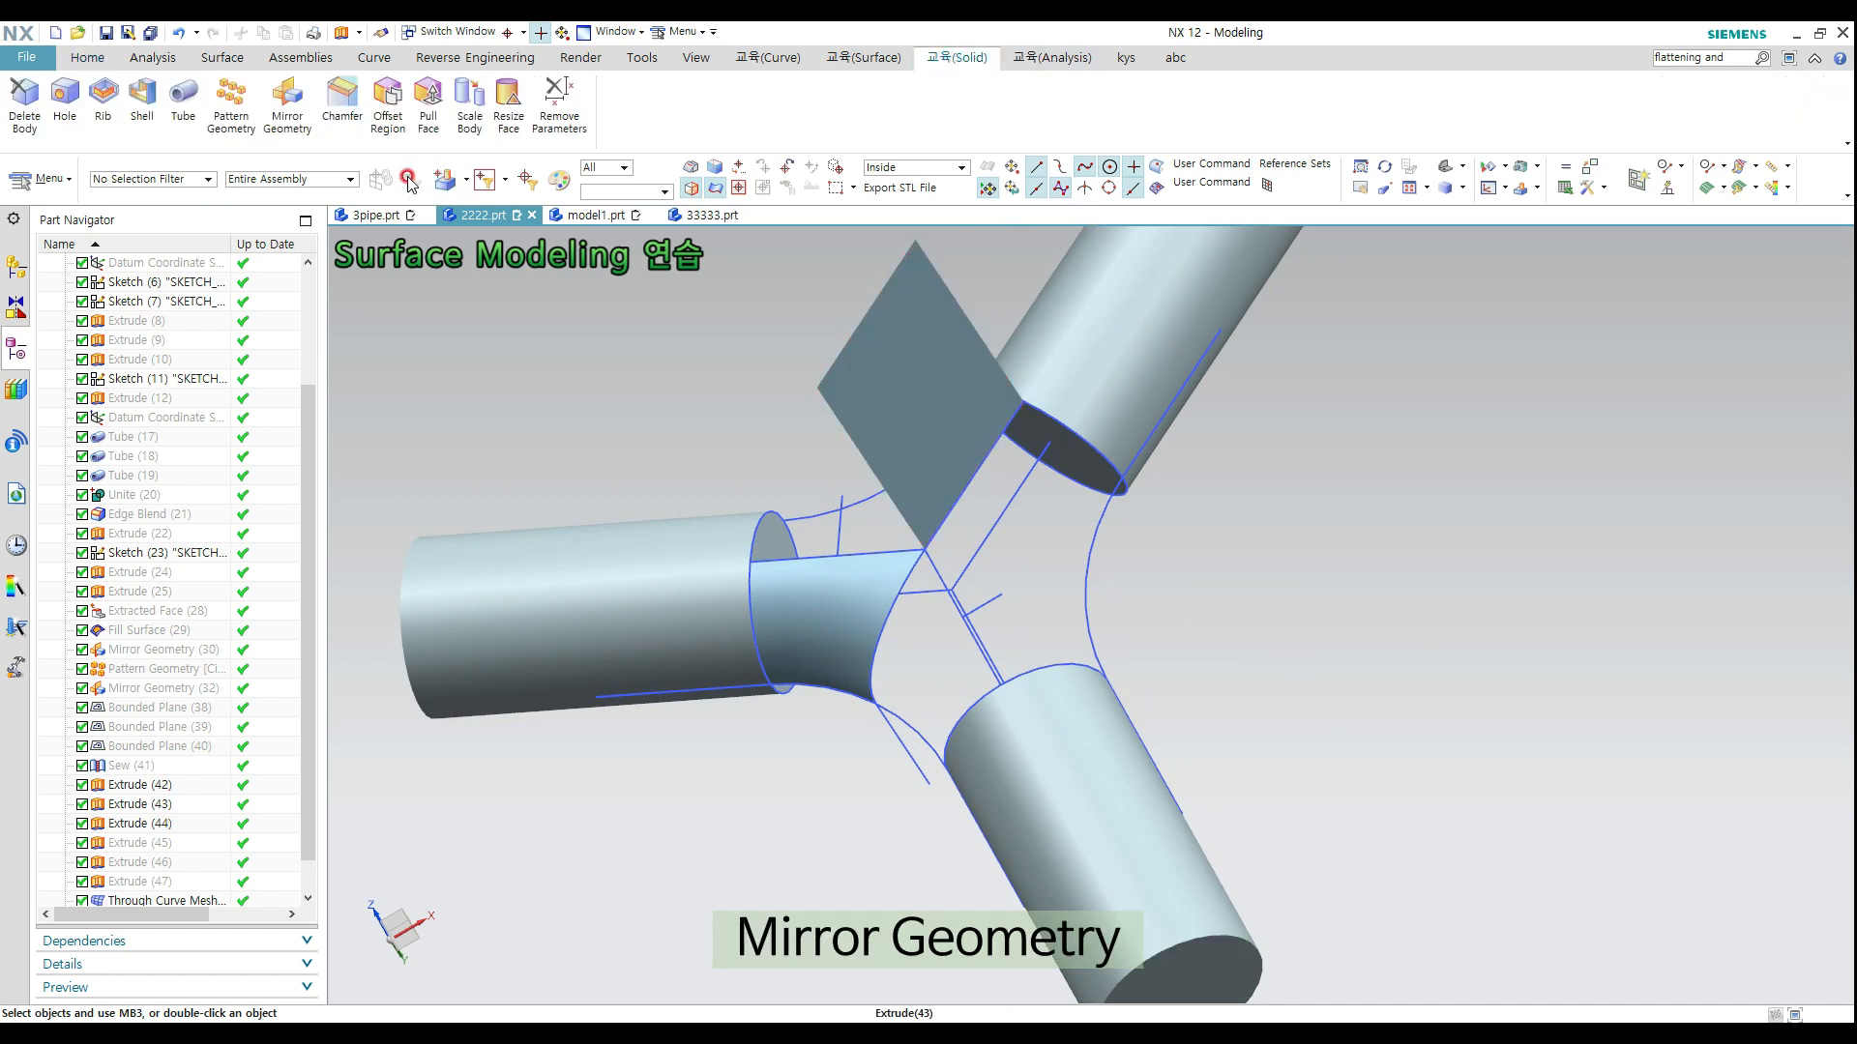
{"action": "left_click", "coordinate": [288, 106]}
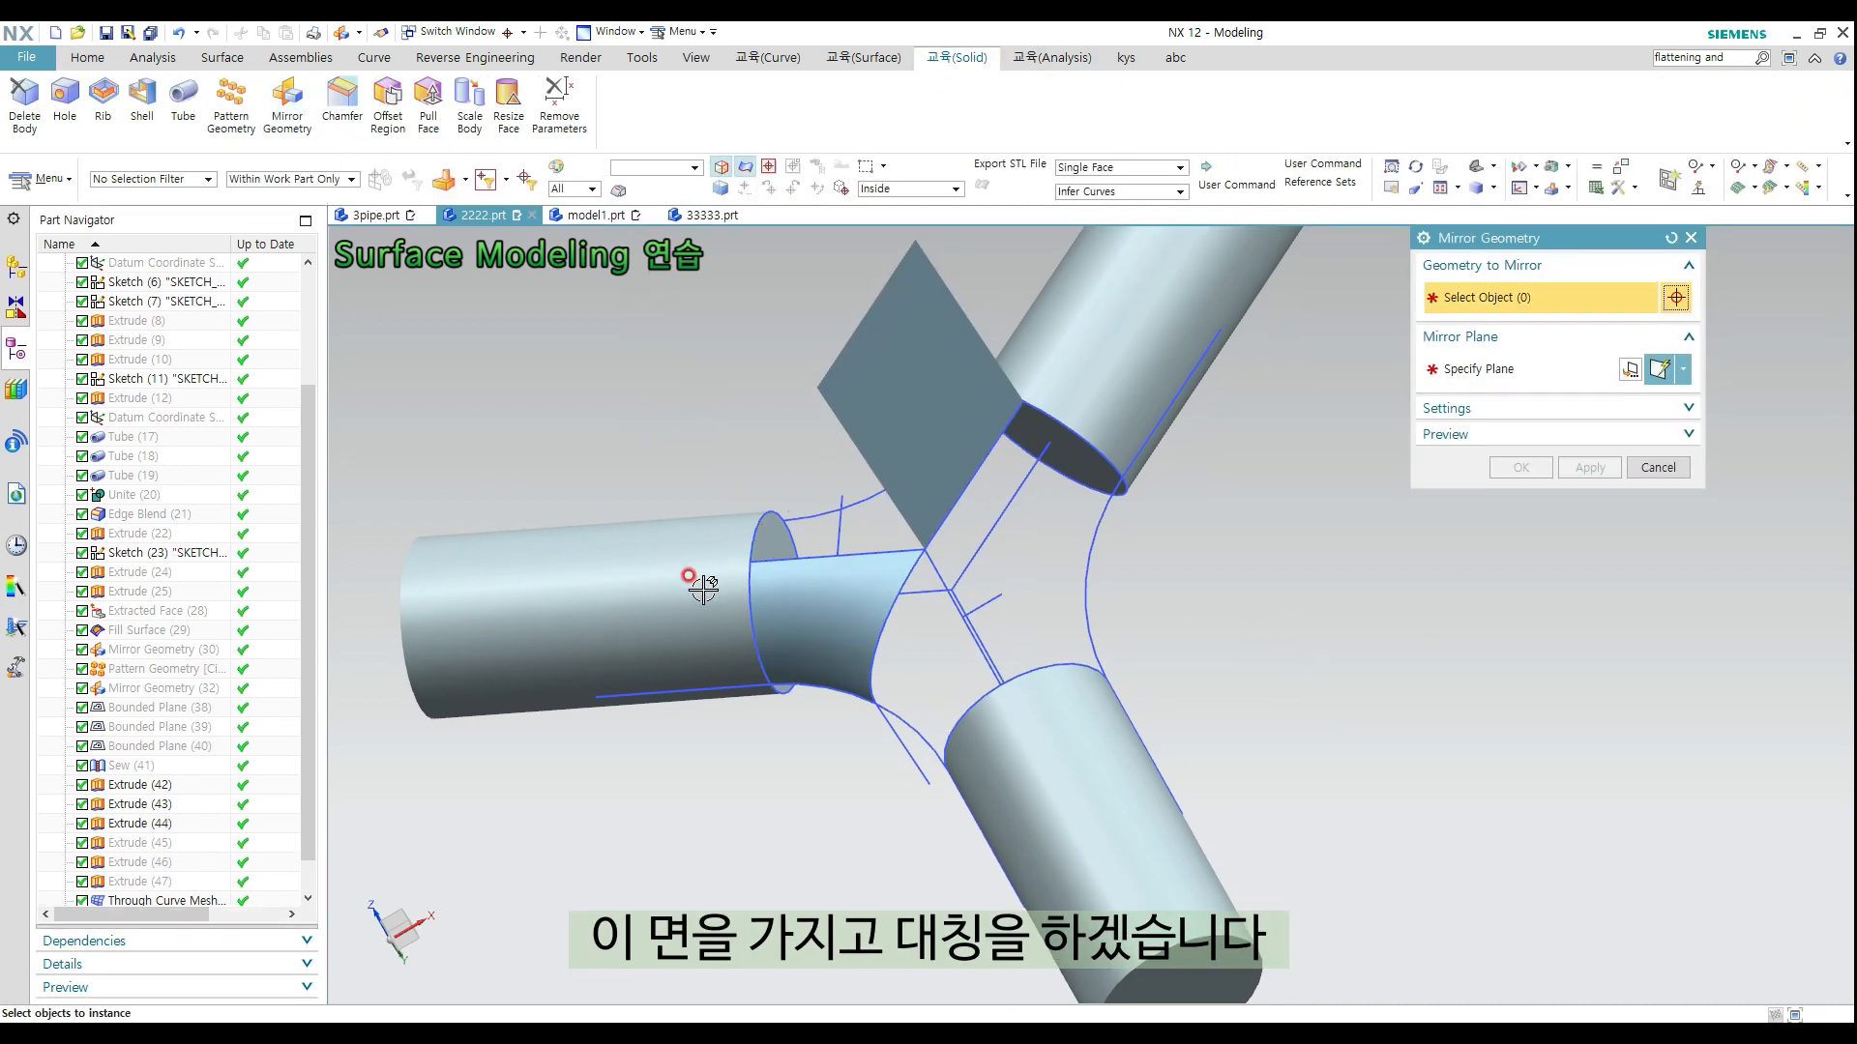
{"action": "left_click", "coordinate": [795, 601]}
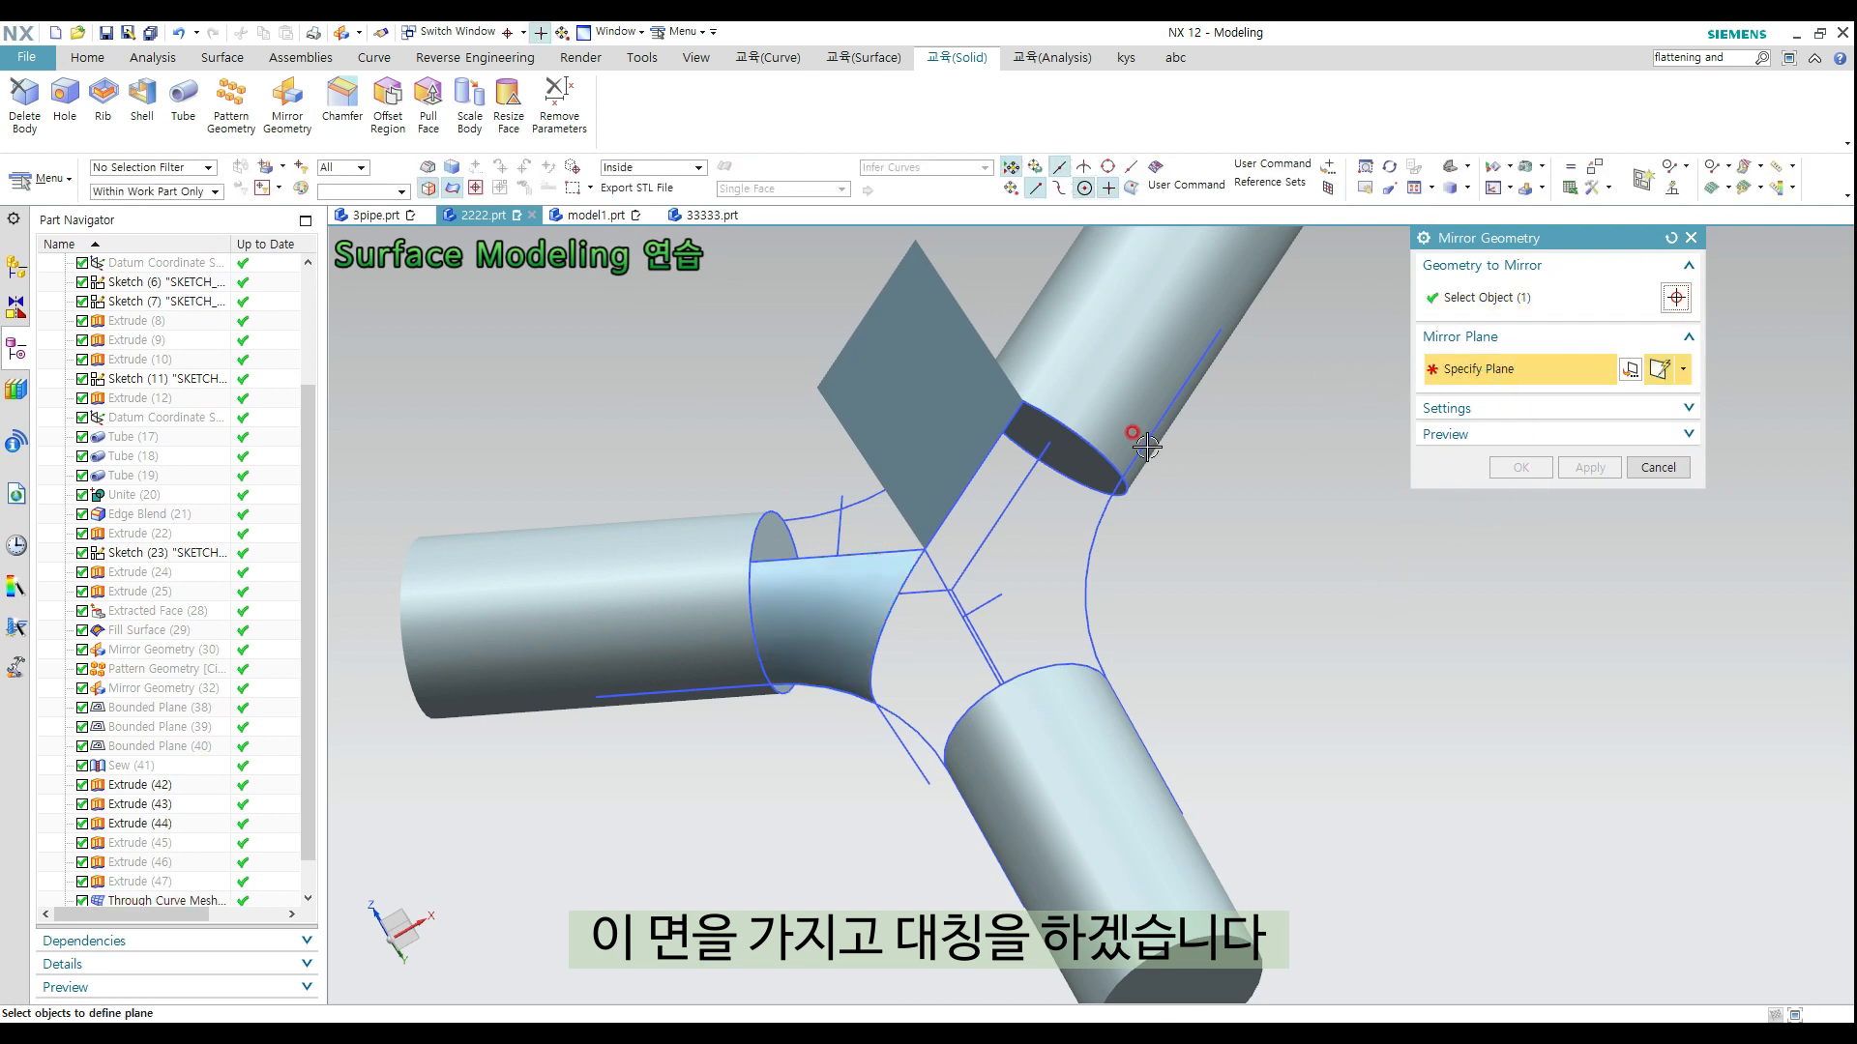
{"action": "left_click", "coordinate": [962, 366]}
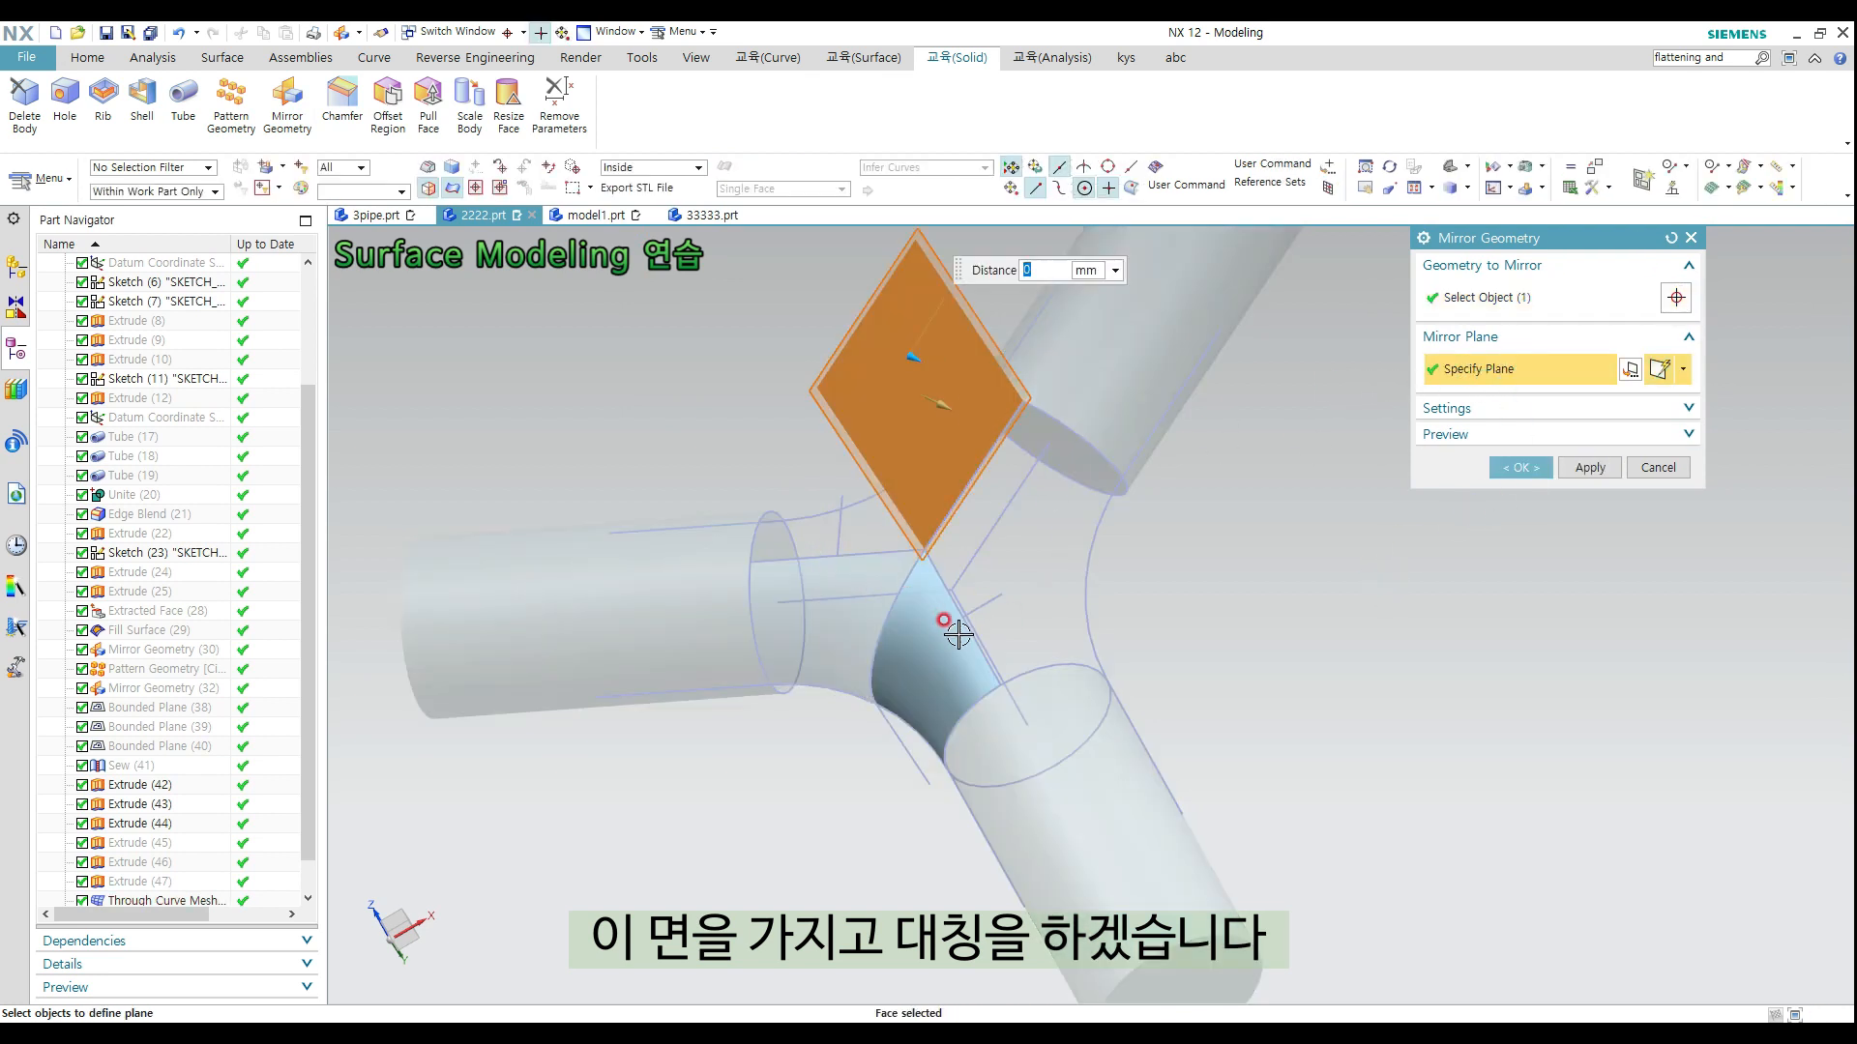
{"action": "left_click", "coordinate": [1550, 469]}
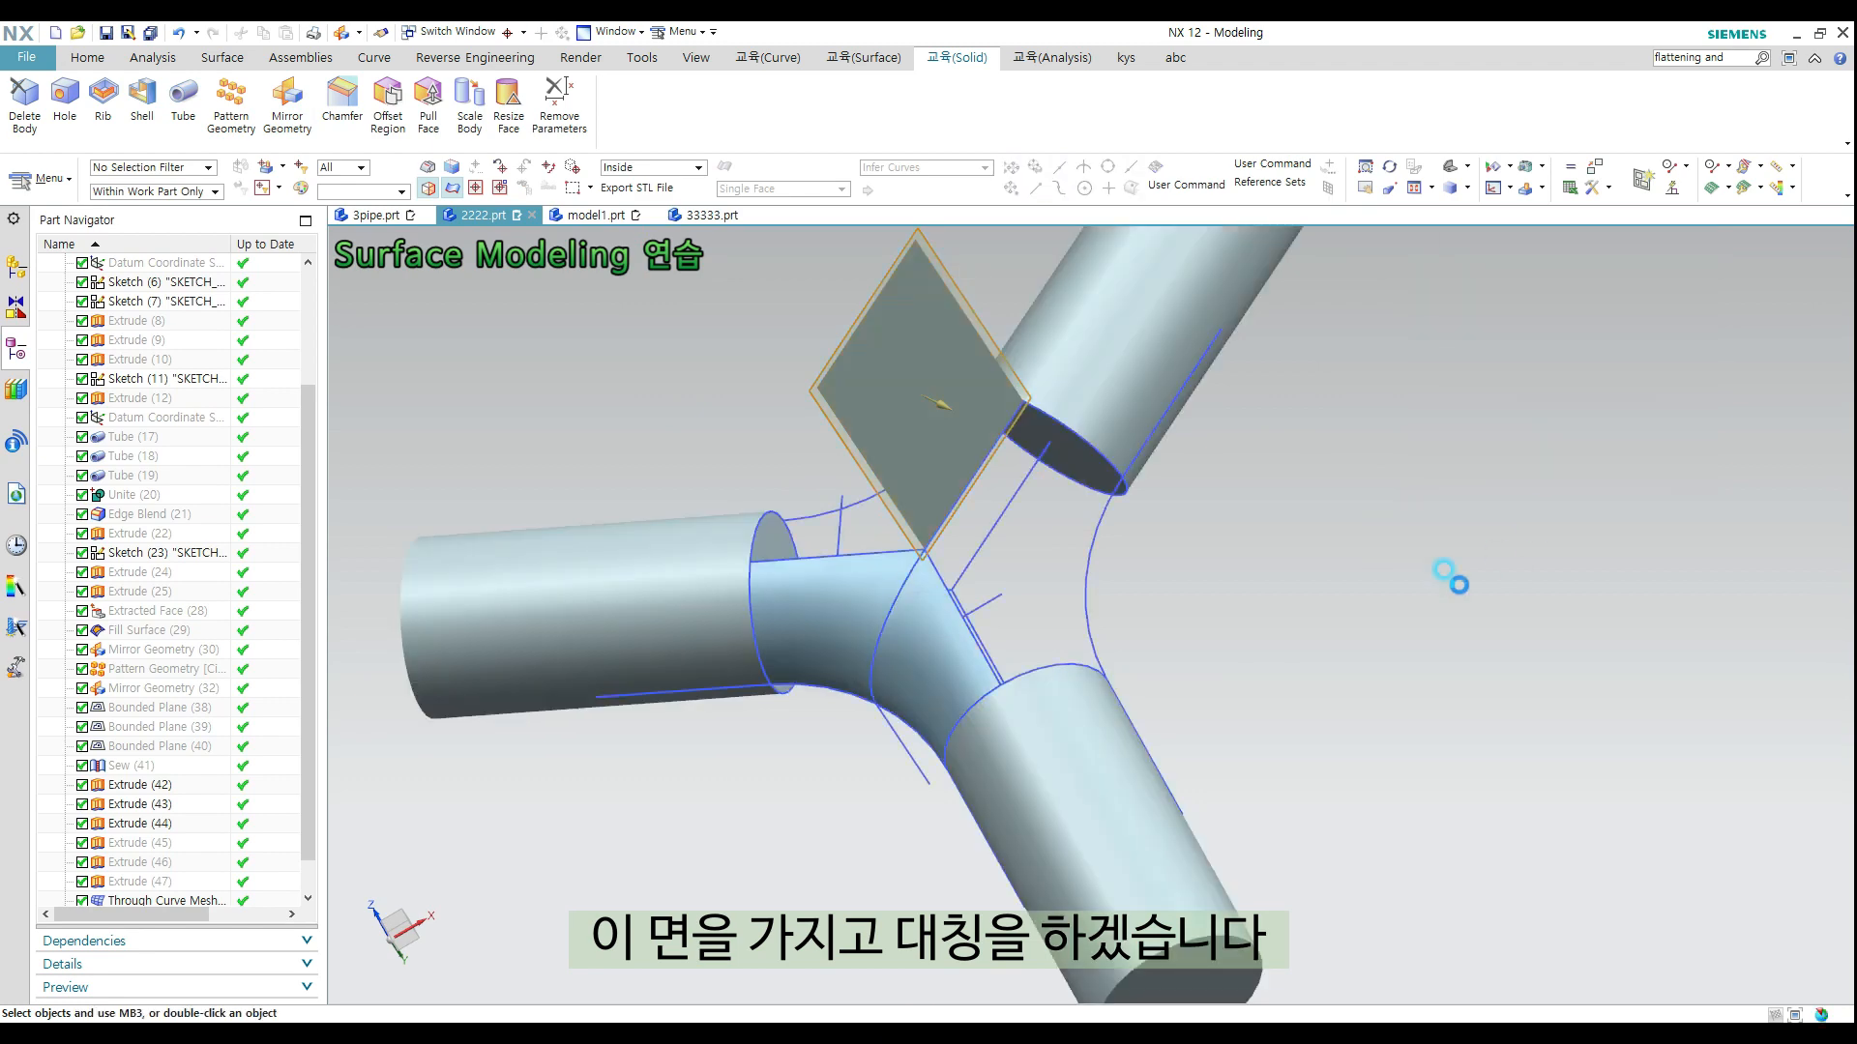
Examine the continuity between the mesh surface and its mirrored copy with a line-image Reflection analysis, using 32 thin horizontal lines
{"action": "middle_click_drag", "start_coordinate": [1446, 572], "coordinate": [982, 655]}
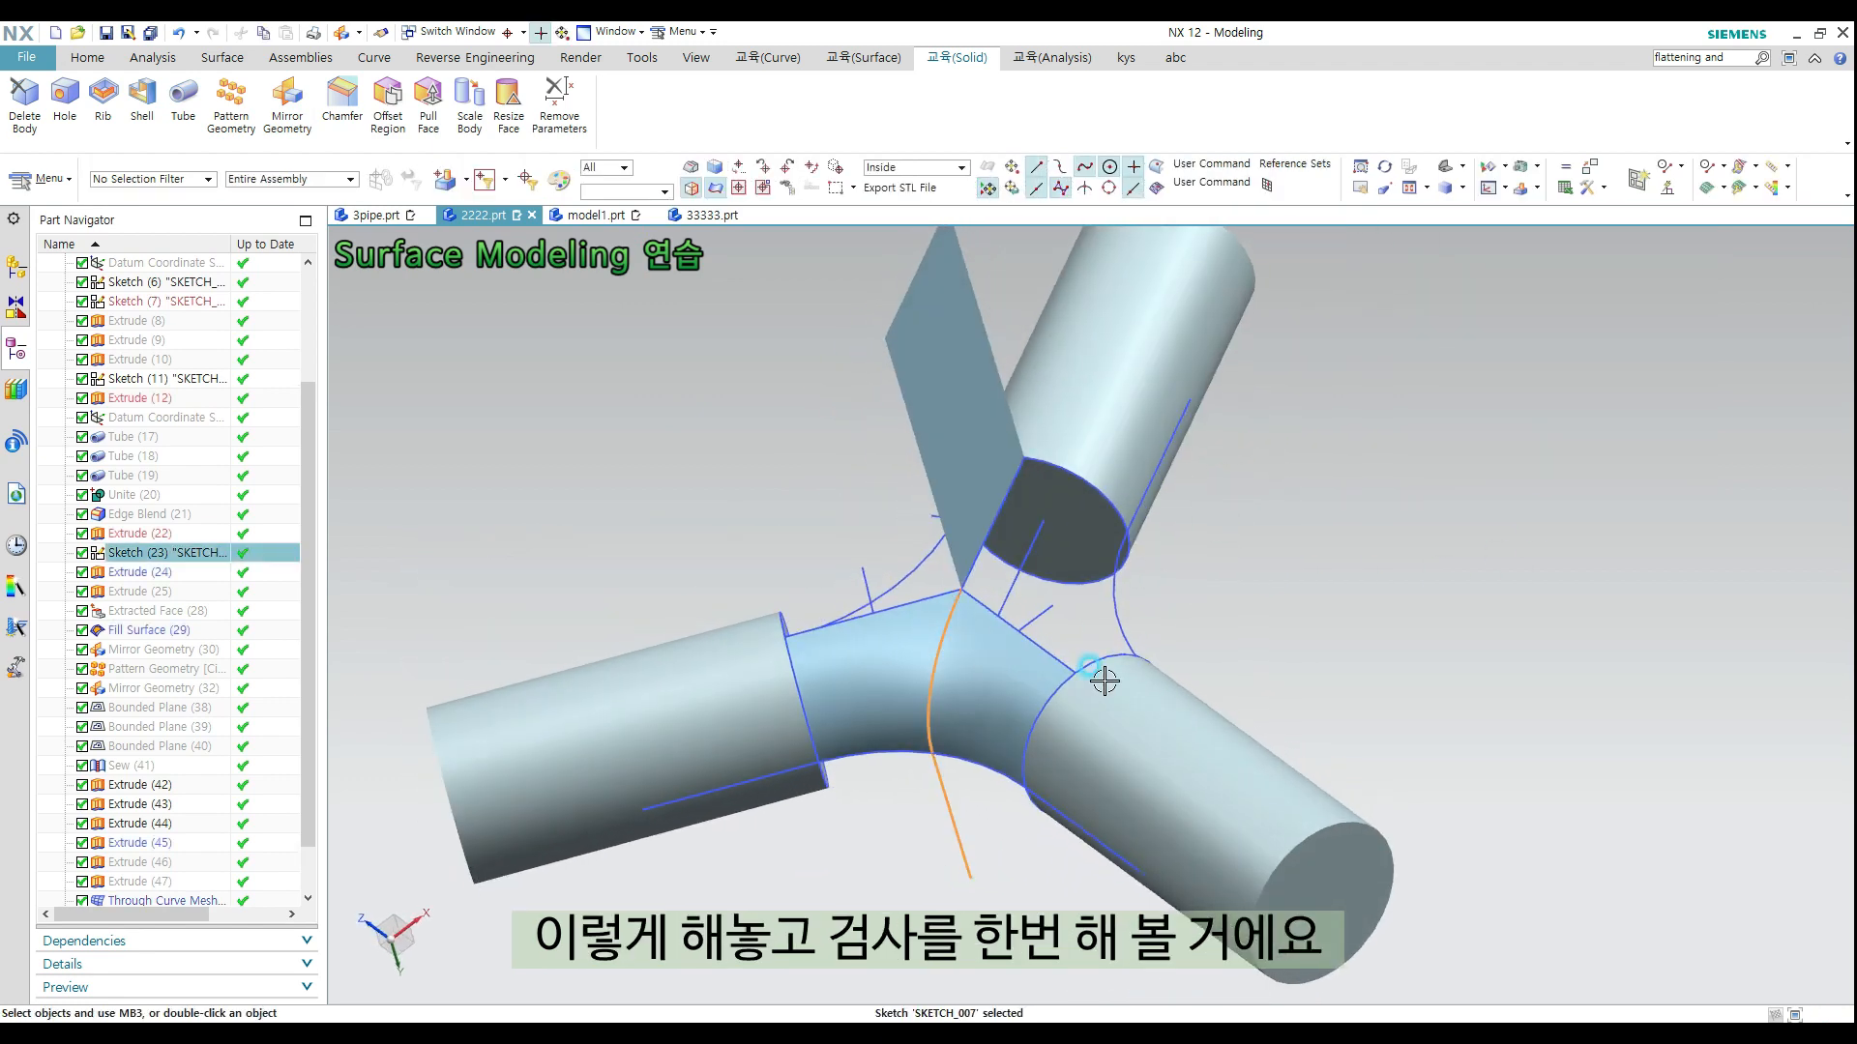
{"action": "middle_click_drag", "start_coordinate": [1107, 676], "coordinate": [1141, 598]}
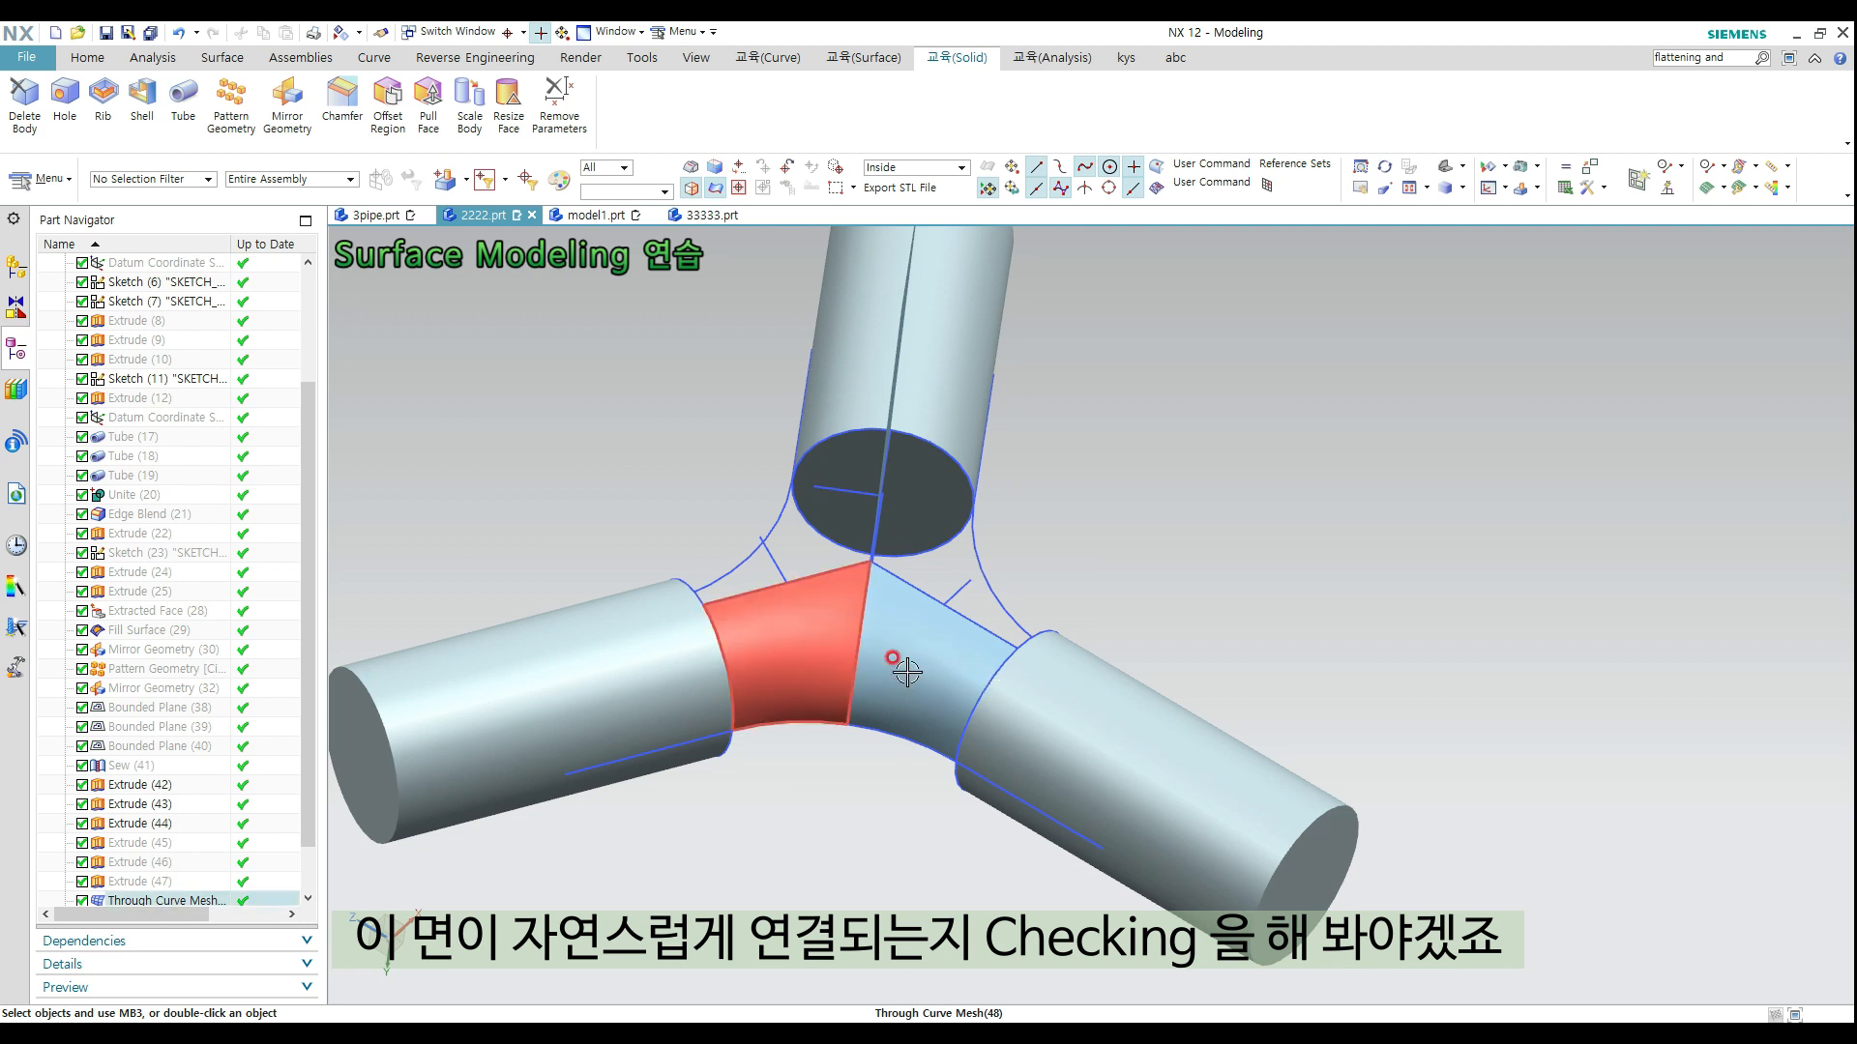
{"action": "left_click", "coordinate": [1063, 60]}
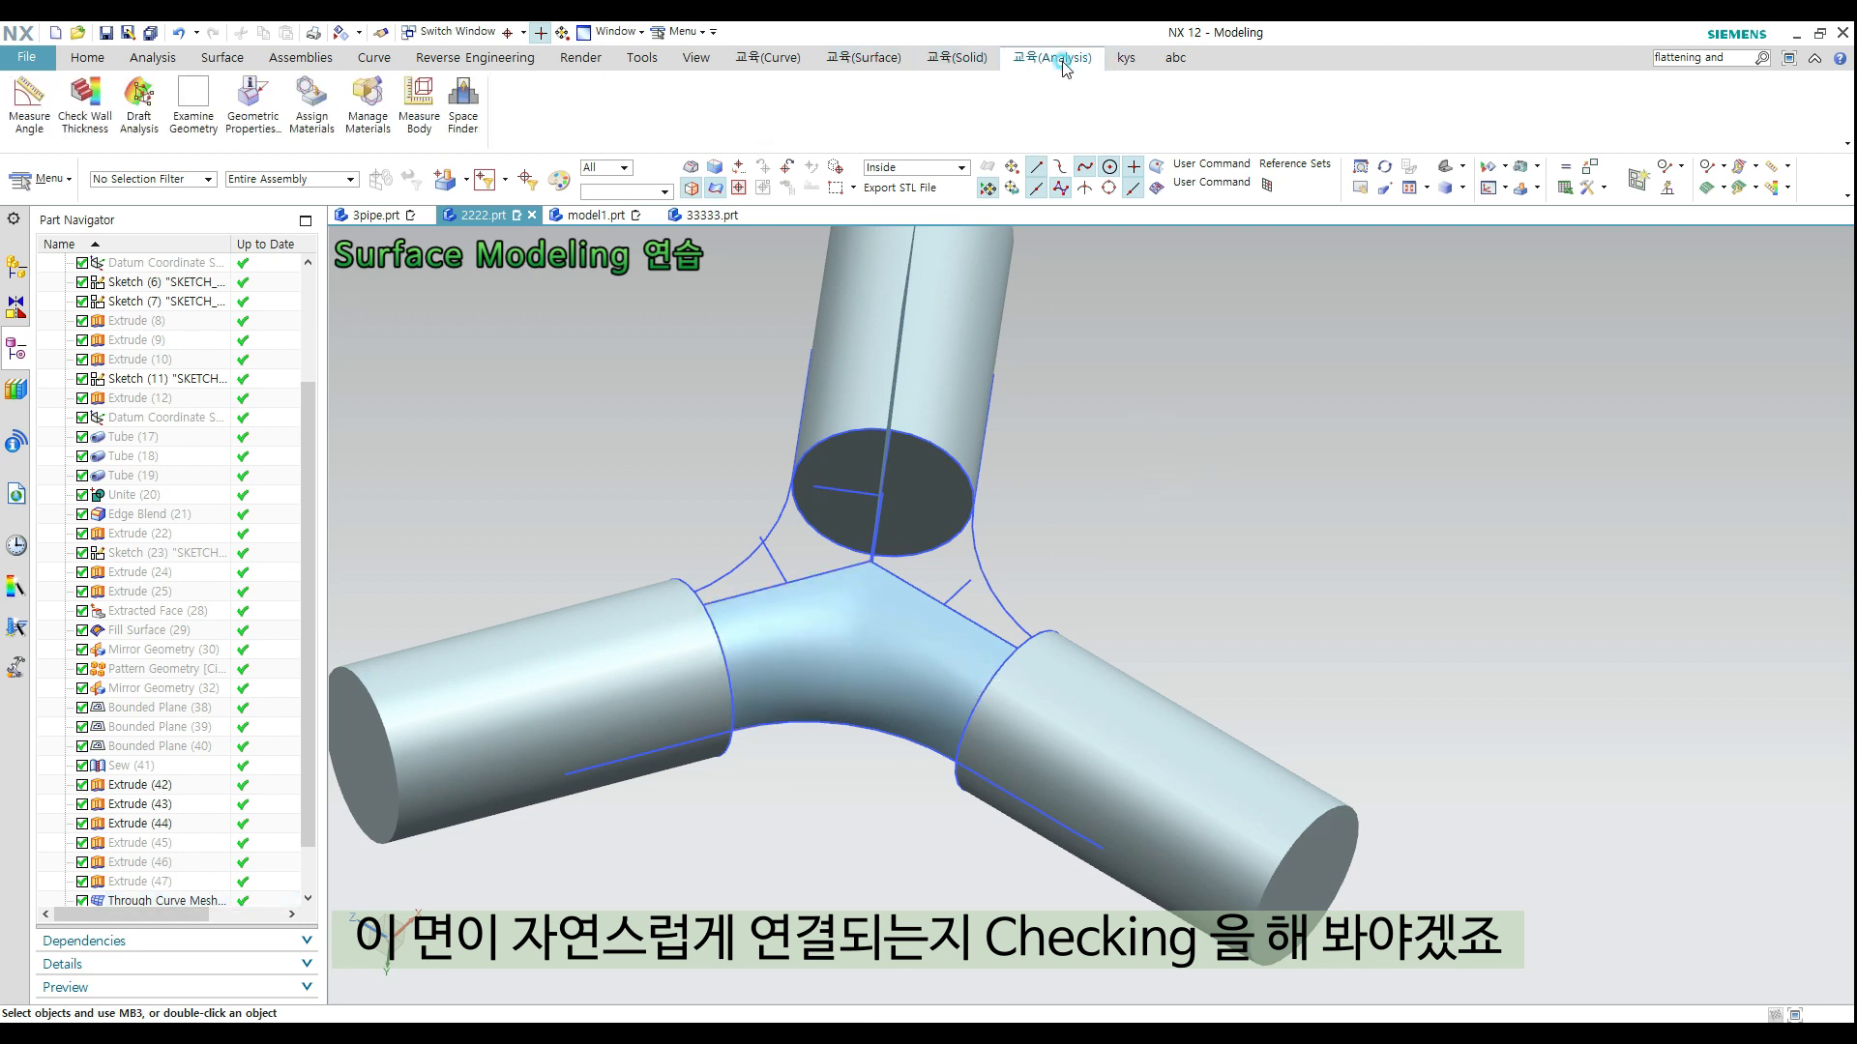
{"action": "left_click", "coordinate": [1002, 74]}
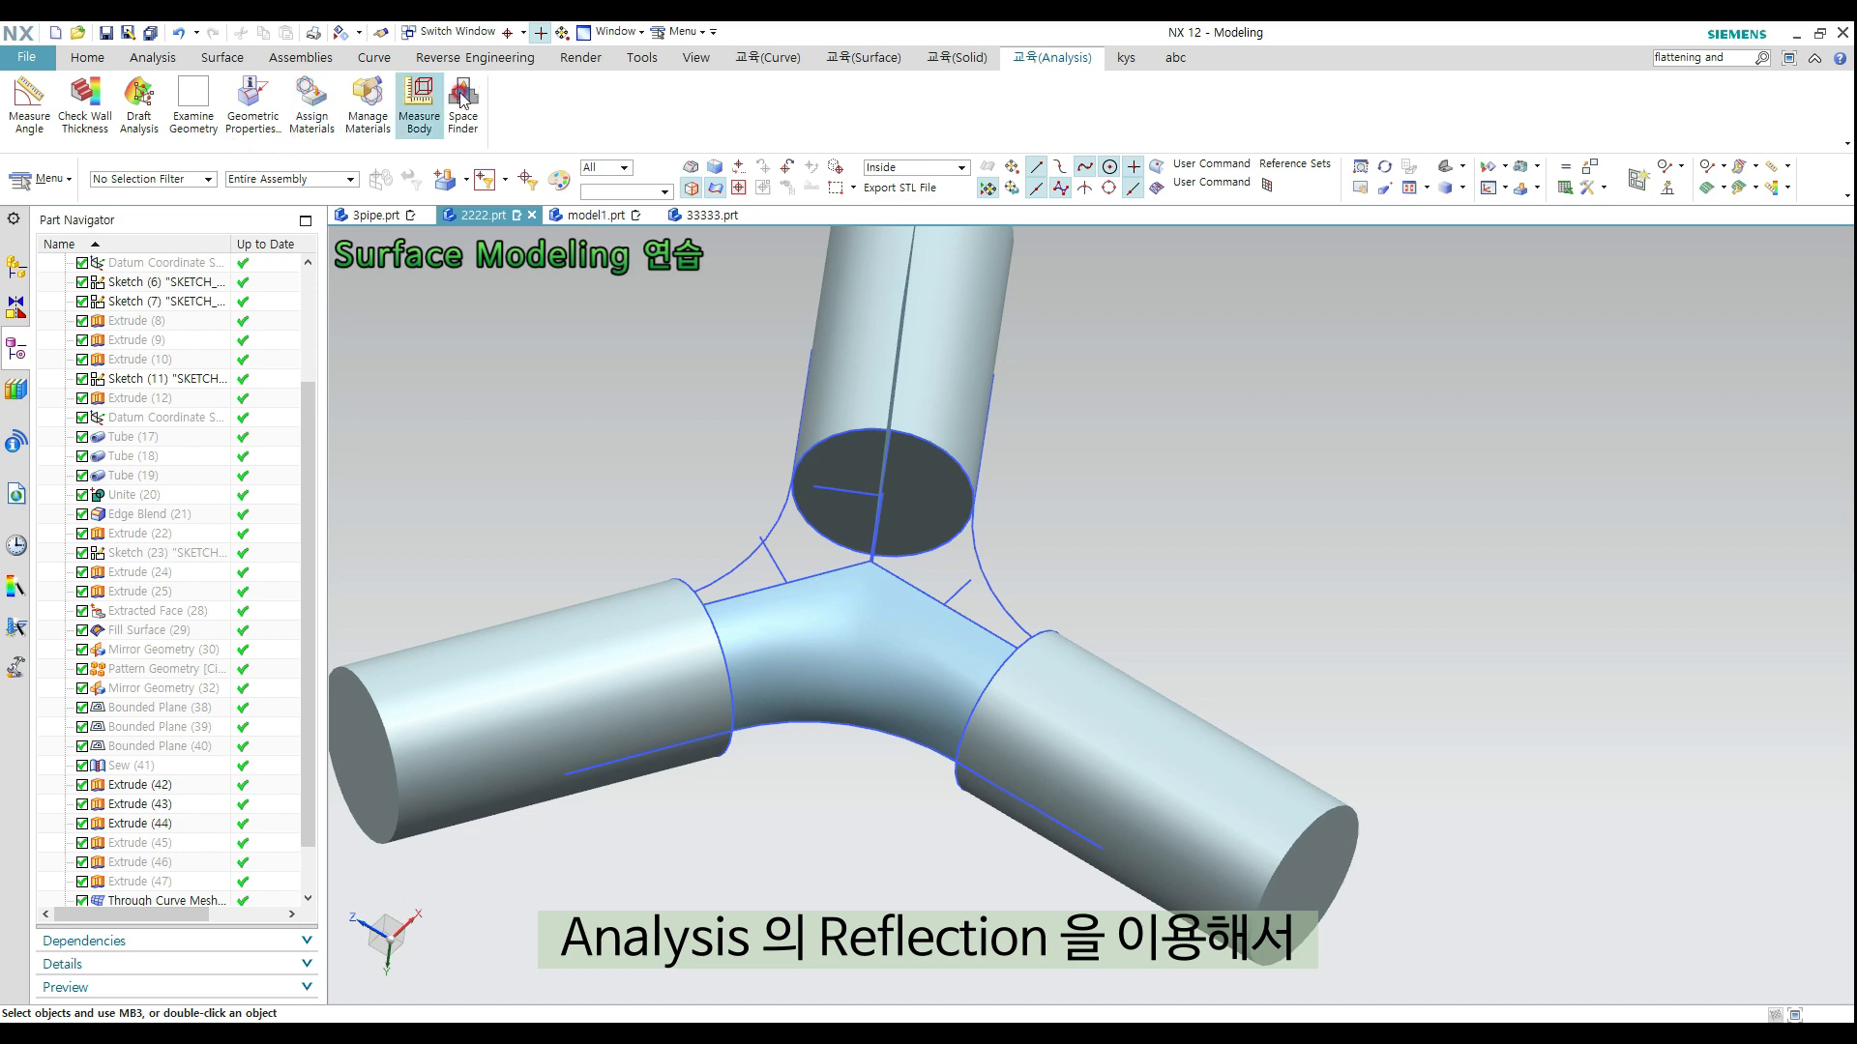
{"action": "left_click", "coordinate": [124, 66]}
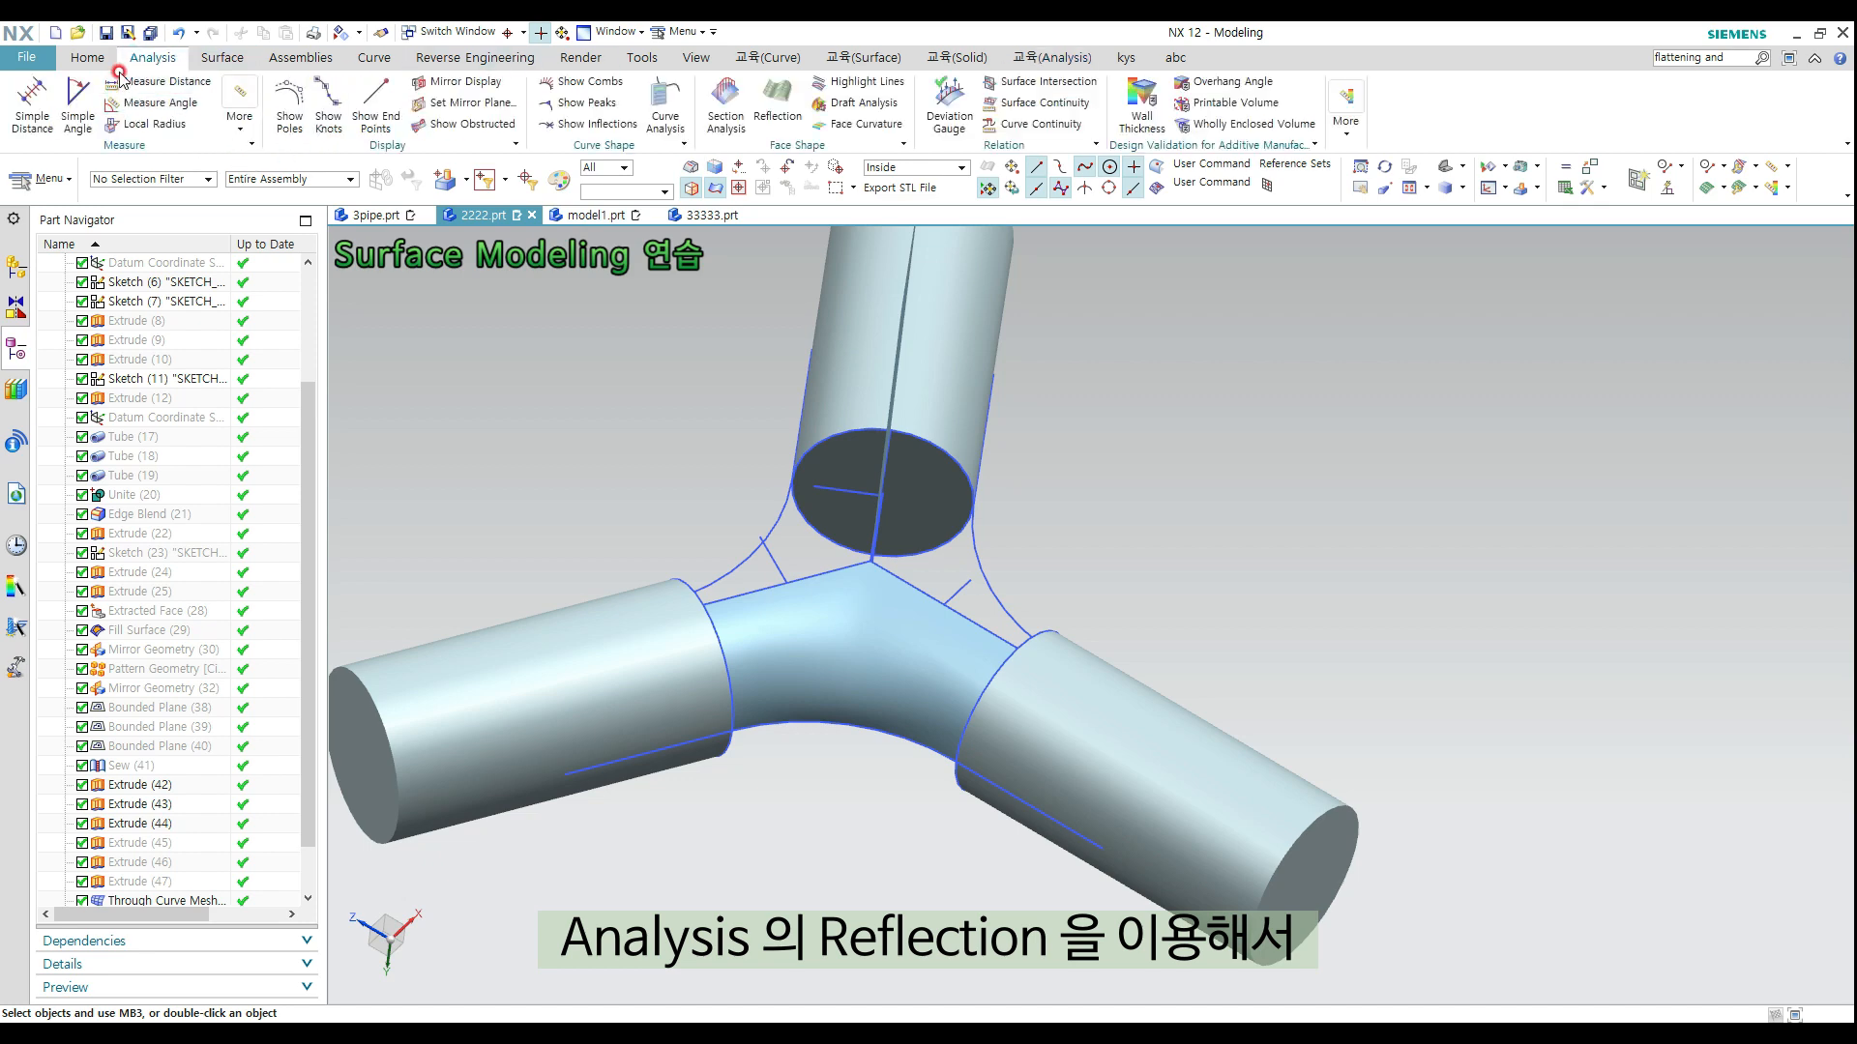
{"action": "left_click", "coordinate": [776, 126]}
{"action": "left_click", "coordinate": [831, 633]}
{"action": "left_click", "coordinate": [923, 669]}
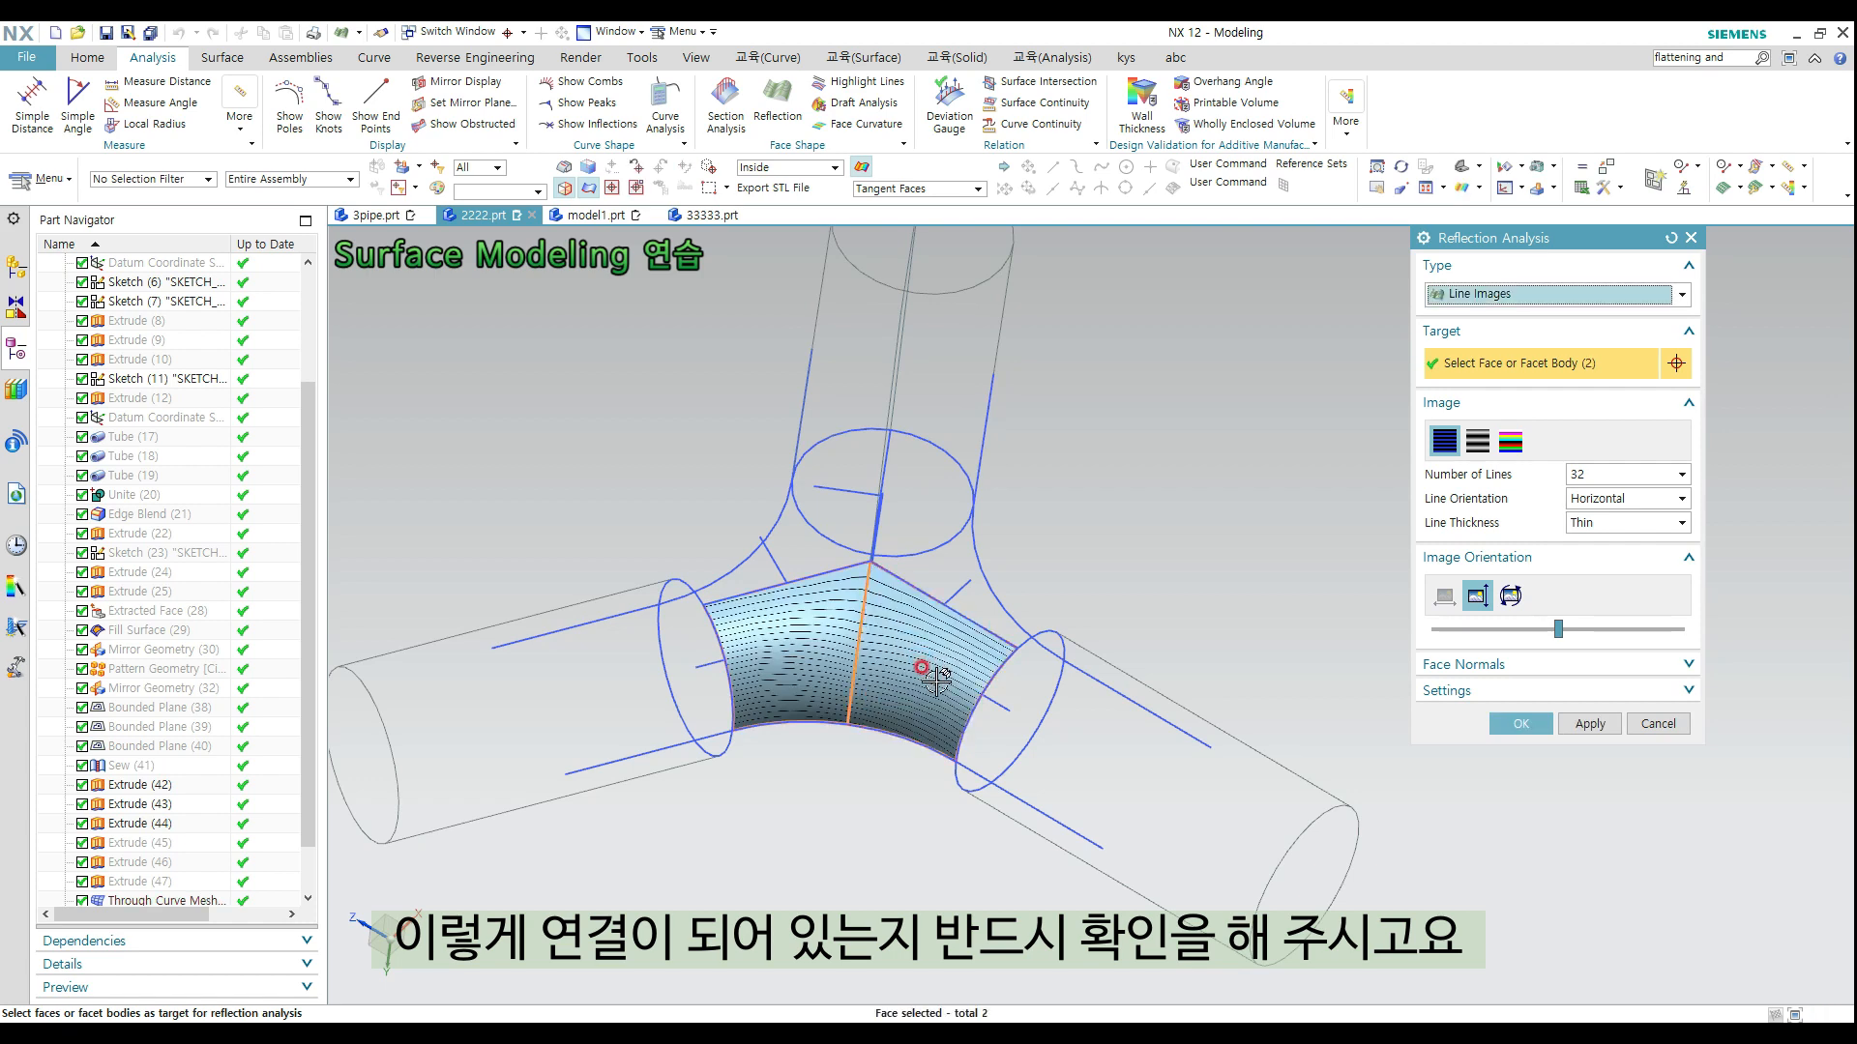
{"action": "scroll", "coordinate": [936, 680], "scroll_direction": "up", "scroll_amount": 5}
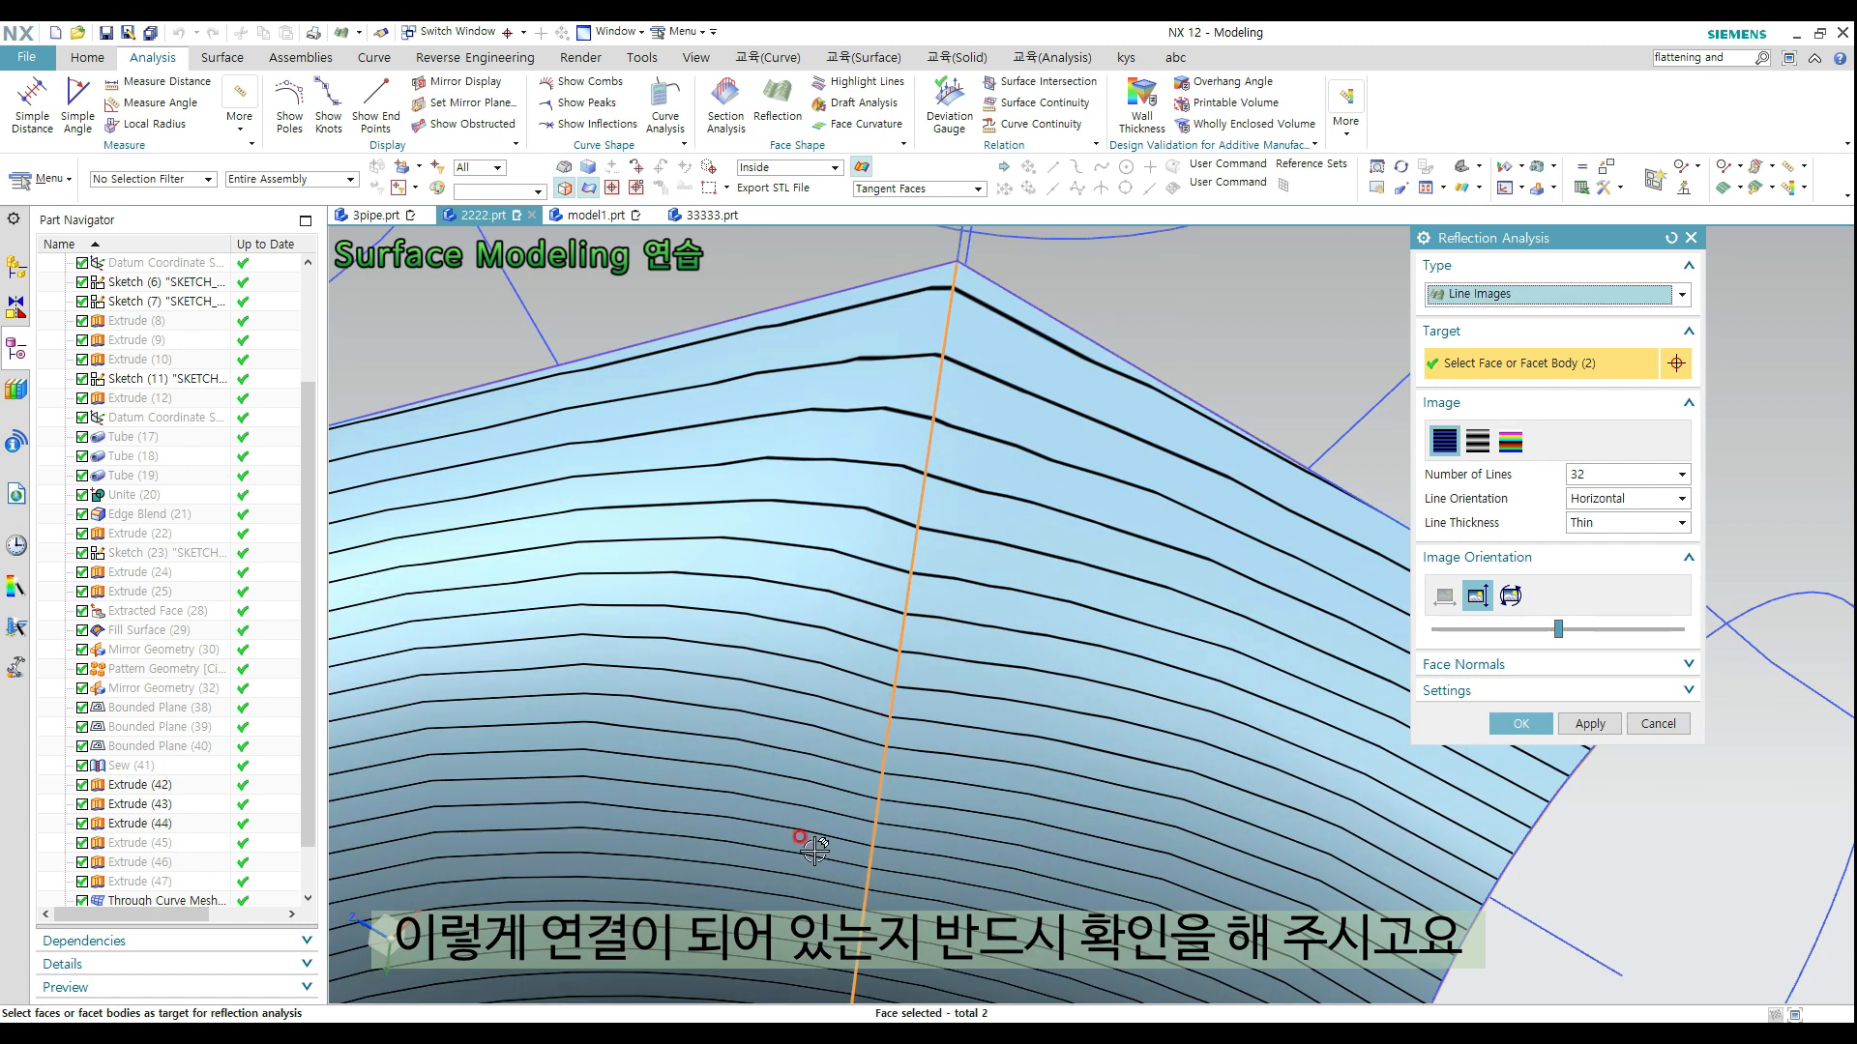
{"action": "scroll", "coordinate": [880, 633], "scroll_direction": "down", "scroll_amount": 5}
{"action": "middle_click_drag", "start_coordinate": [850, 560], "coordinate": [1040, 528]}
{"action": "key", "text": "Escape"}
Hide the flat extruded reference surface used as the mirror plane
{"action": "scroll", "coordinate": [982, 543], "scroll_direction": "up", "scroll_amount": 3}
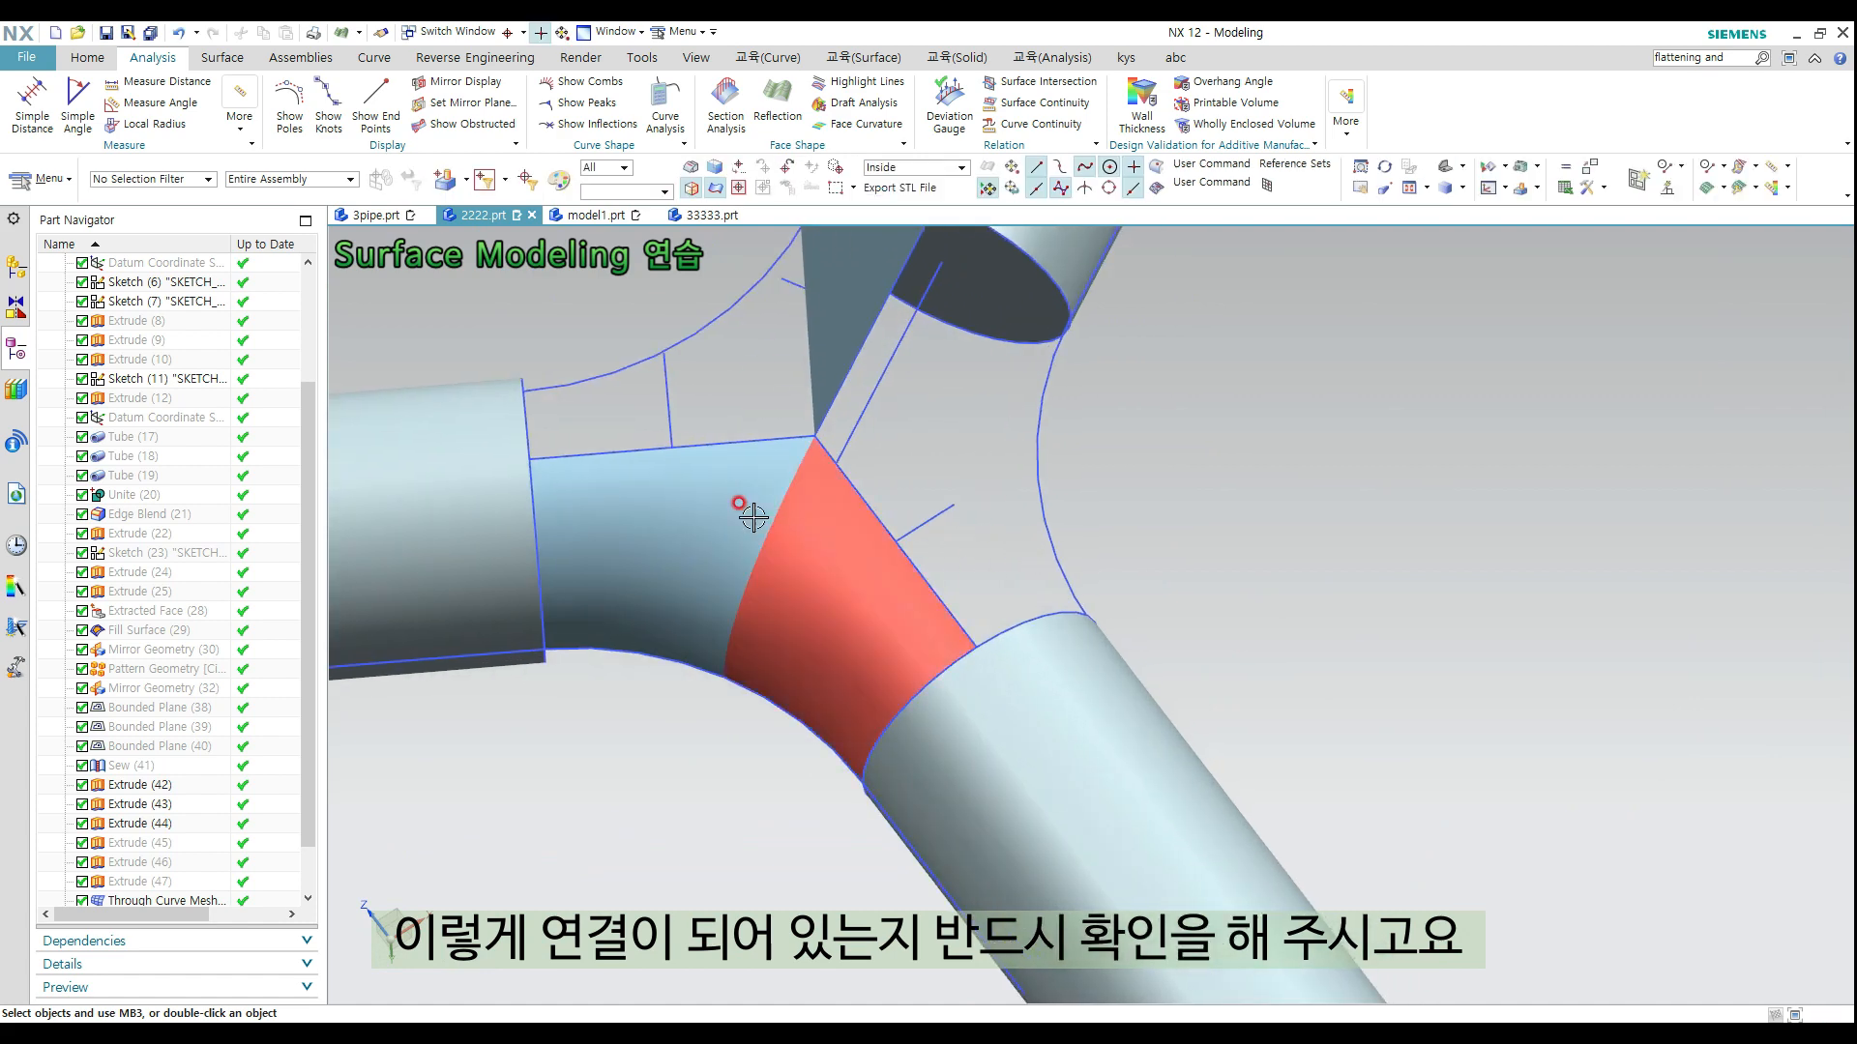
{"action": "scroll", "coordinate": [979, 553], "scroll_direction": "down", "scroll_amount": 3}
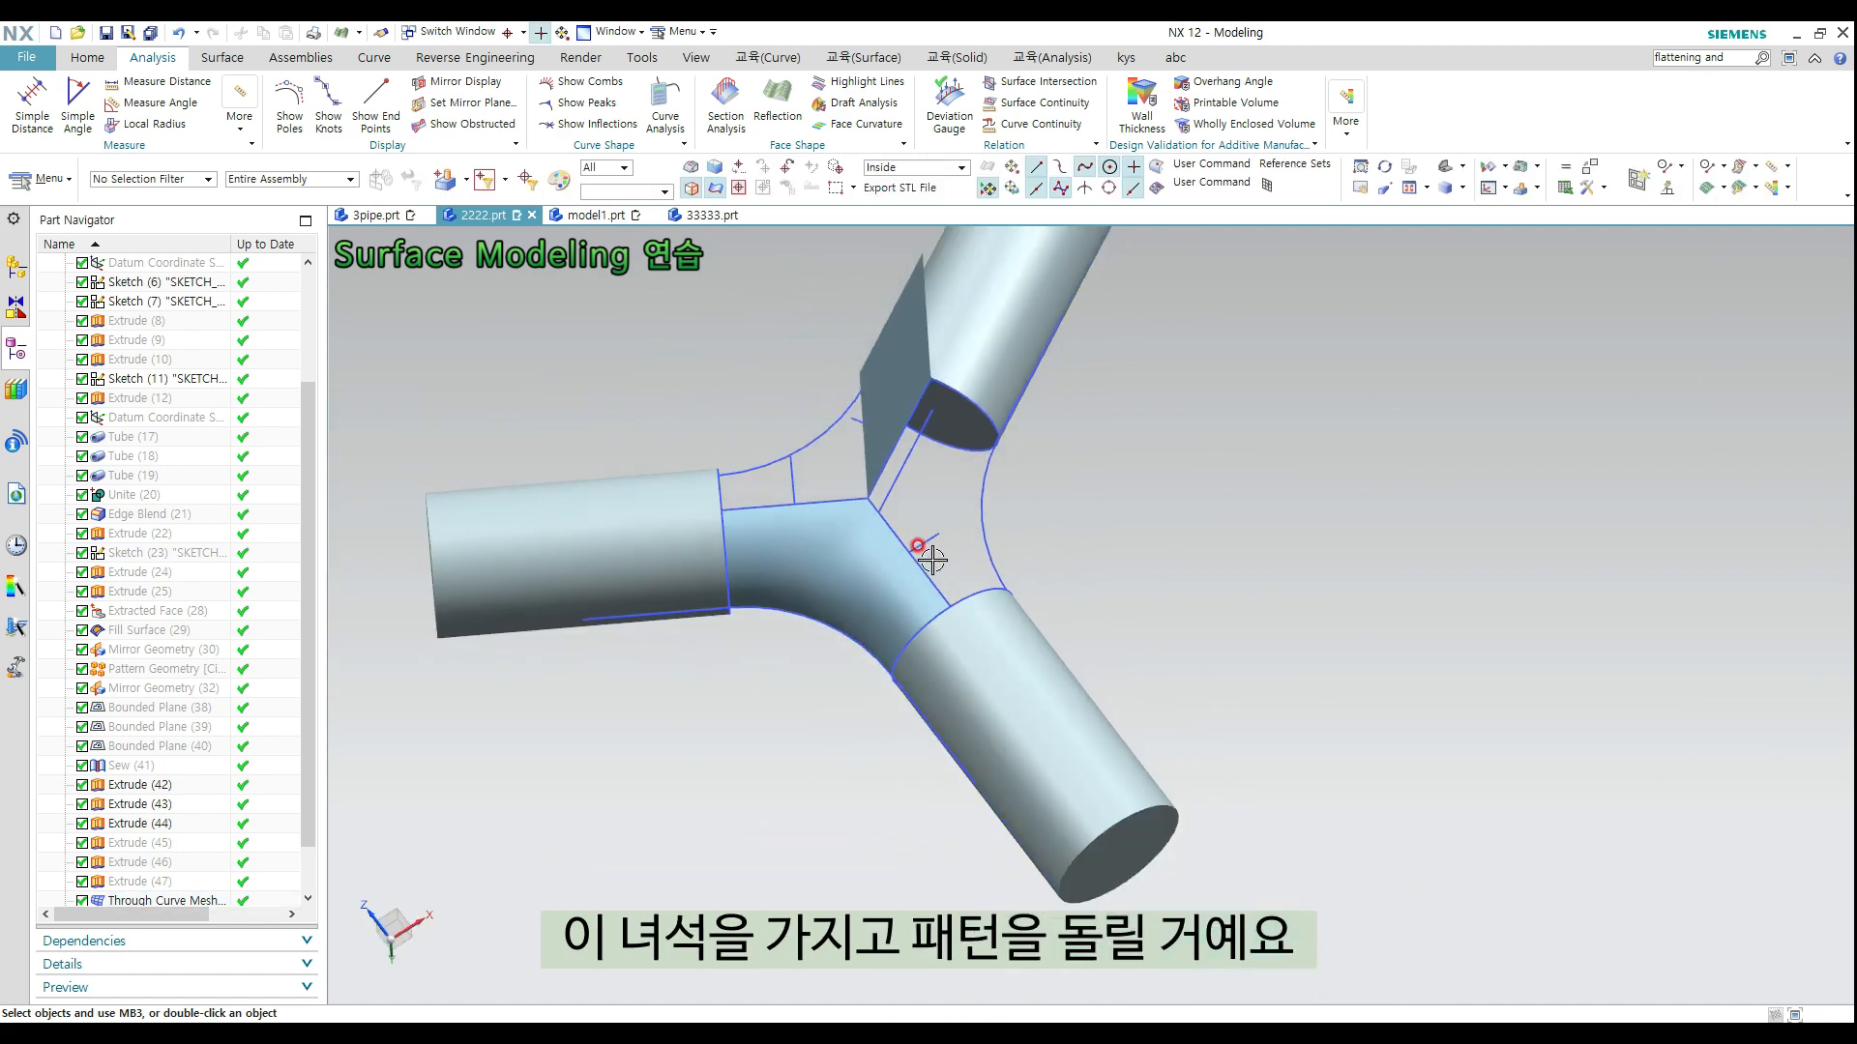
{"action": "middle_click_drag", "start_coordinate": [1204, 571], "coordinate": [1355, 253]}
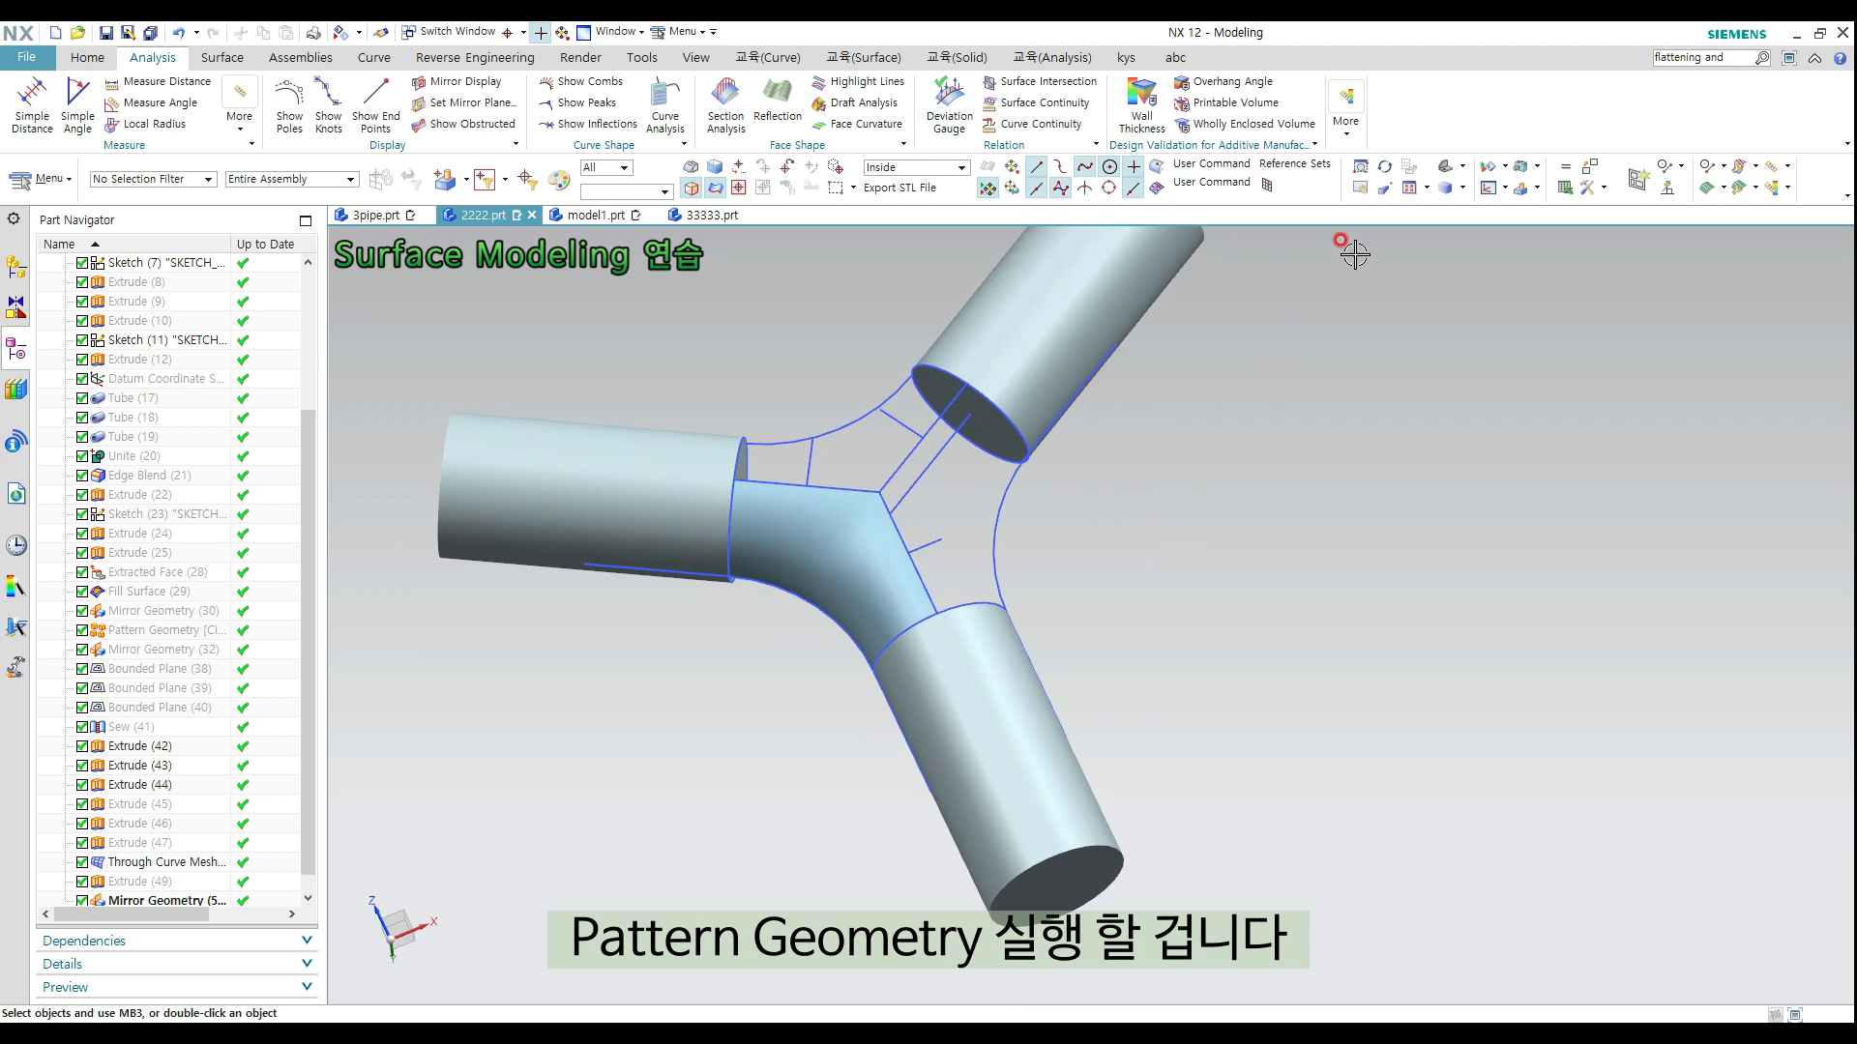
{"action": "left_click", "coordinate": [952, 61]}
{"action": "left_click", "coordinate": [231, 102]}
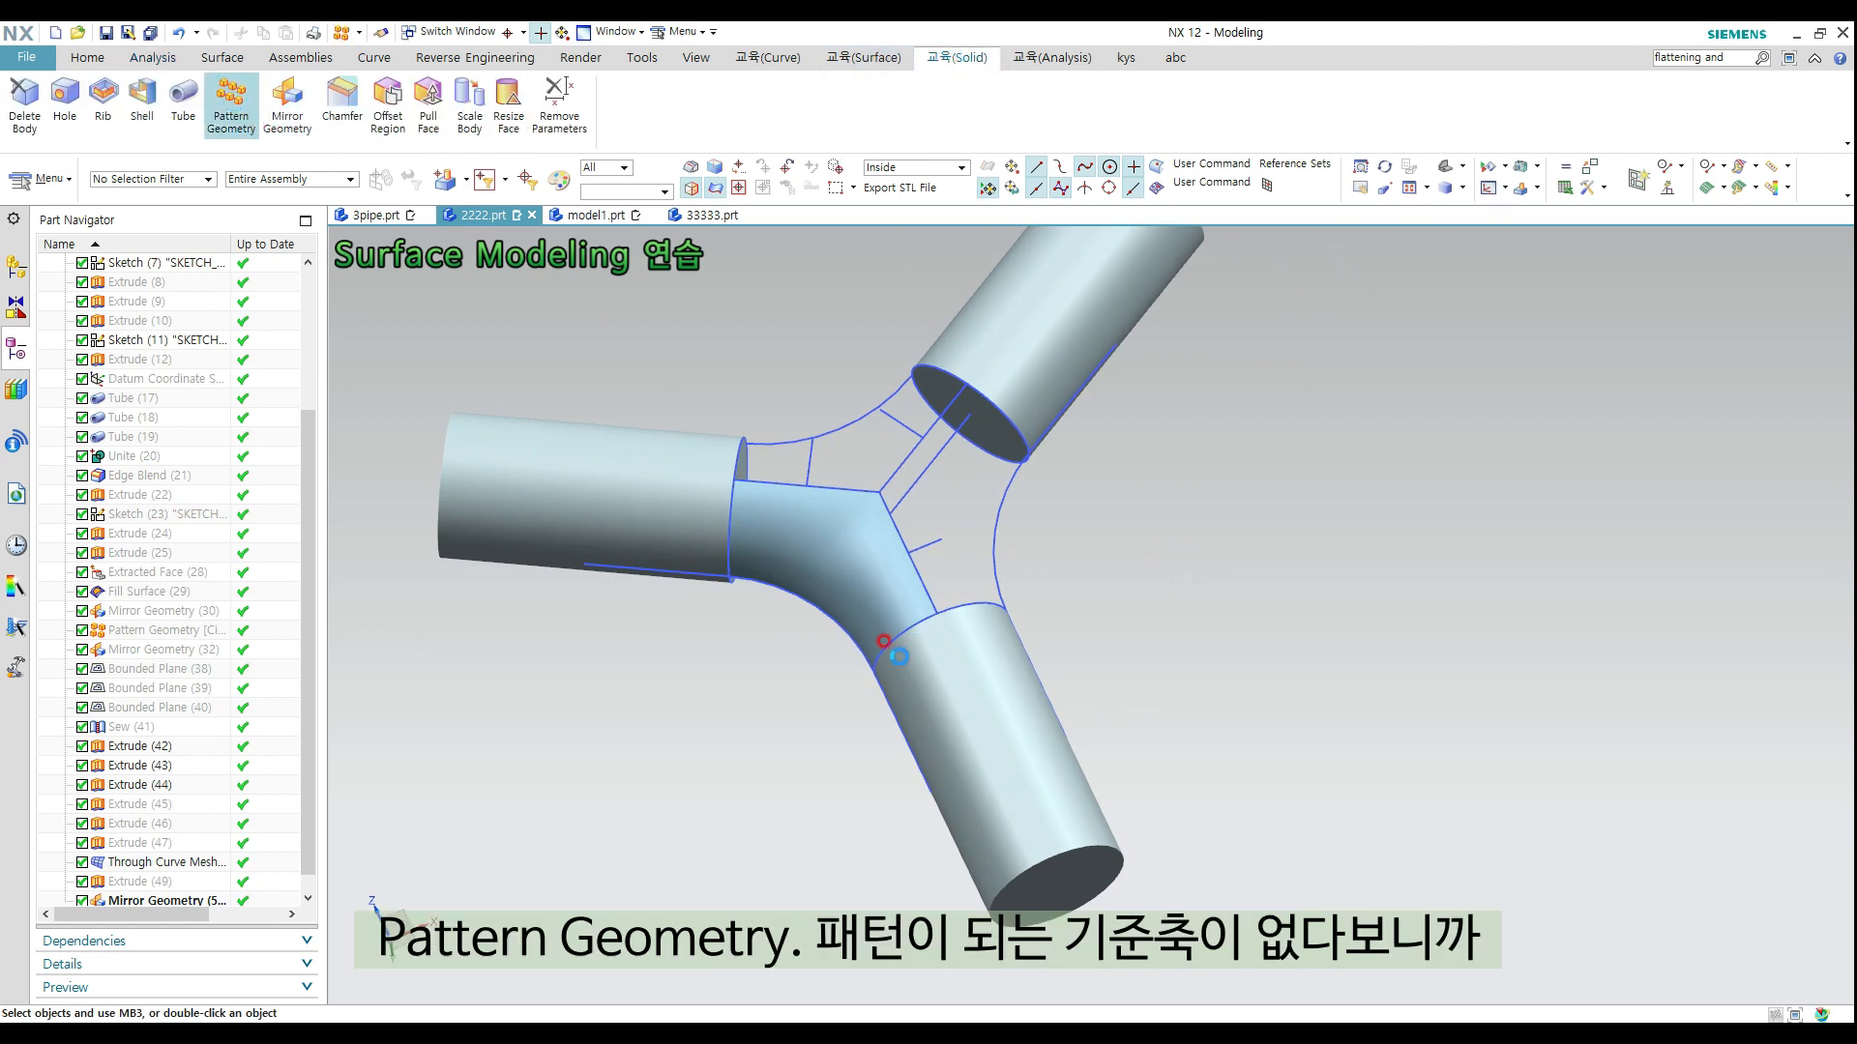
{"action": "key", "text": "Escape"}
Create a Dynamic datum coordinate system referenced to the WCS at its origin, 0, 0, 0
{"action": "middle_click_drag", "start_coordinate": [1104, 511], "coordinate": [919, 543], "text": "shift"}
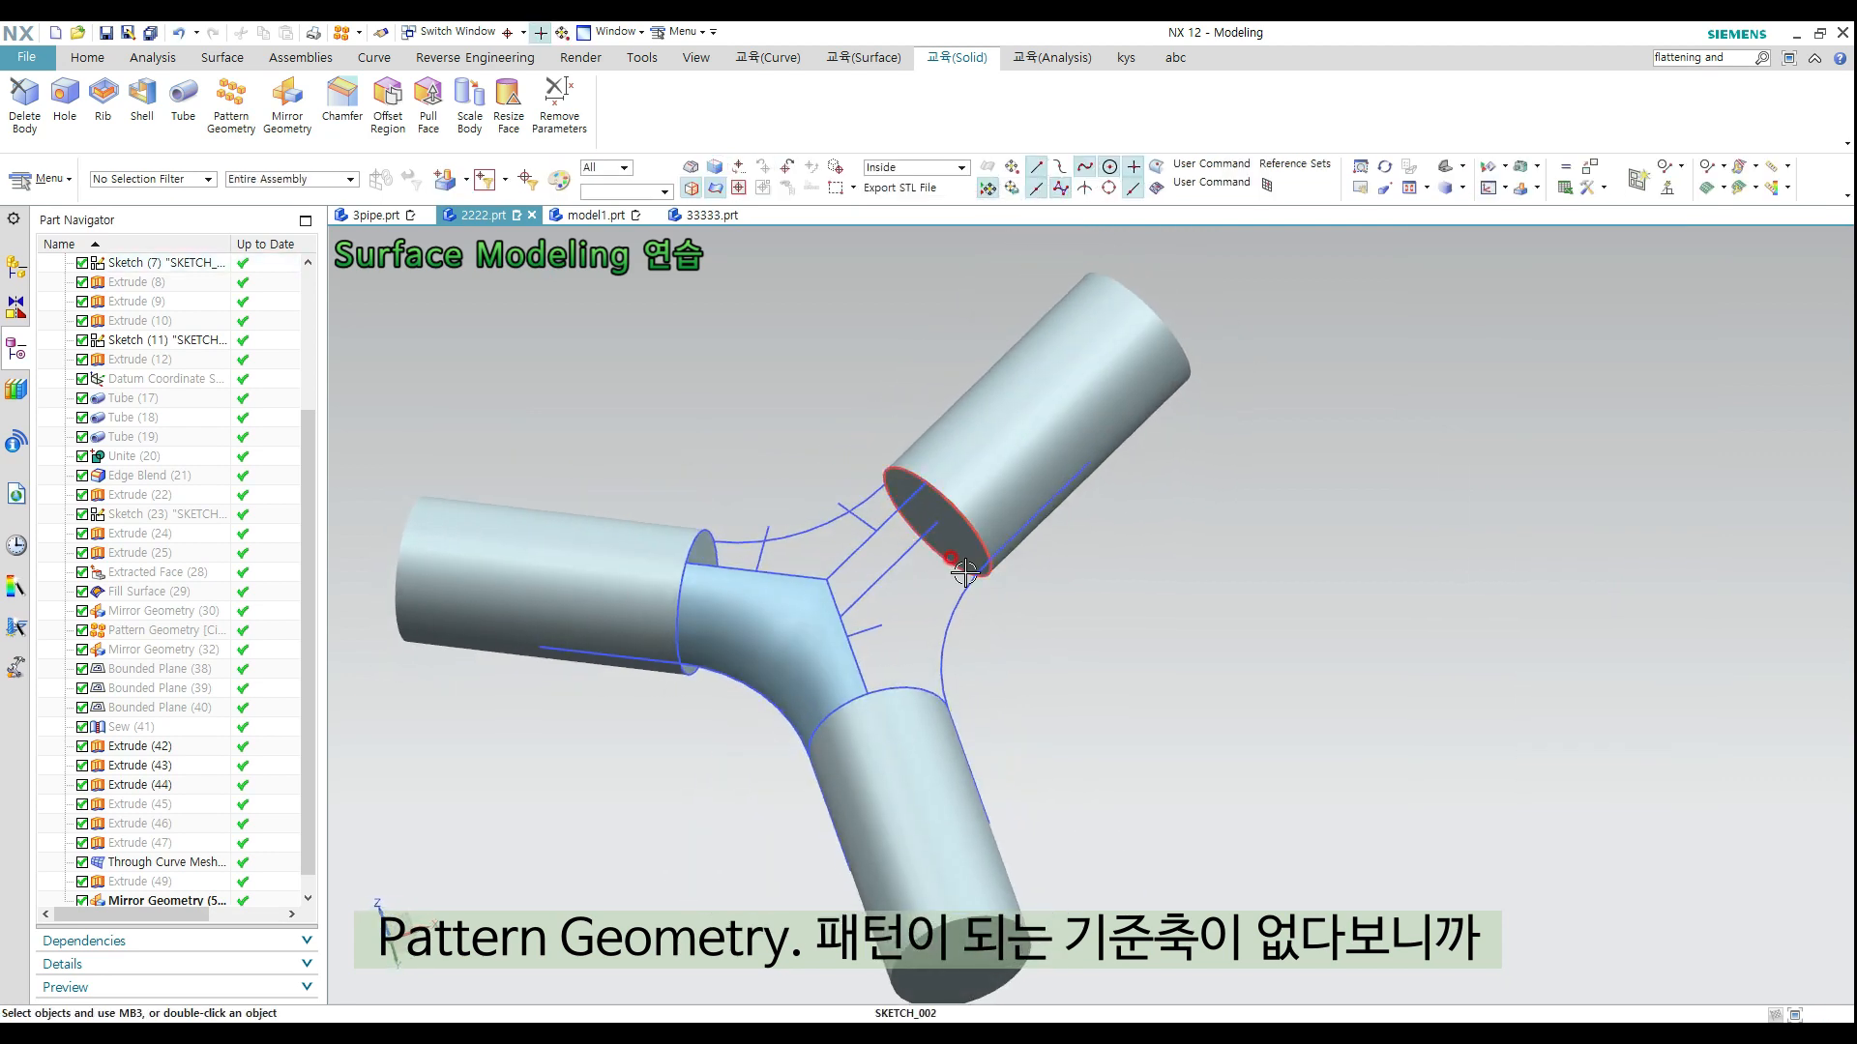
{"action": "right_click", "coordinate": [1117, 601]}
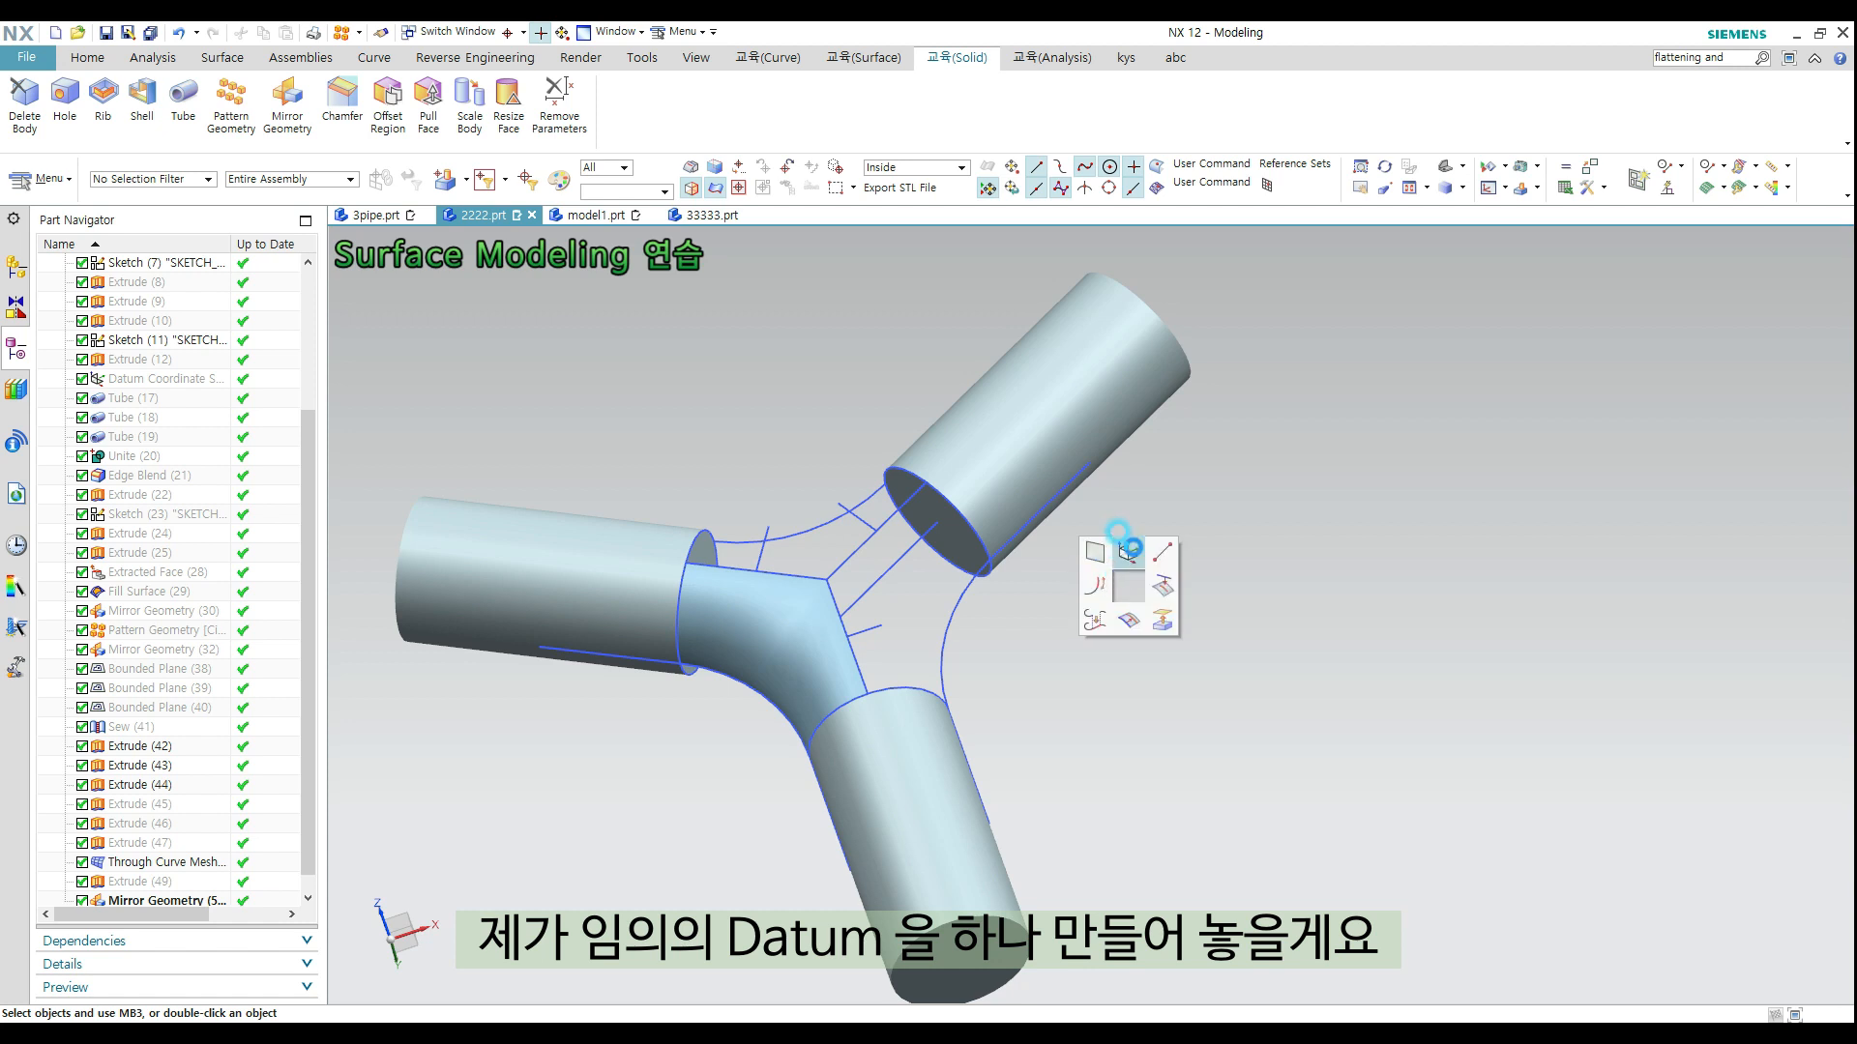
{"action": "left_click", "coordinate": [1128, 551]}
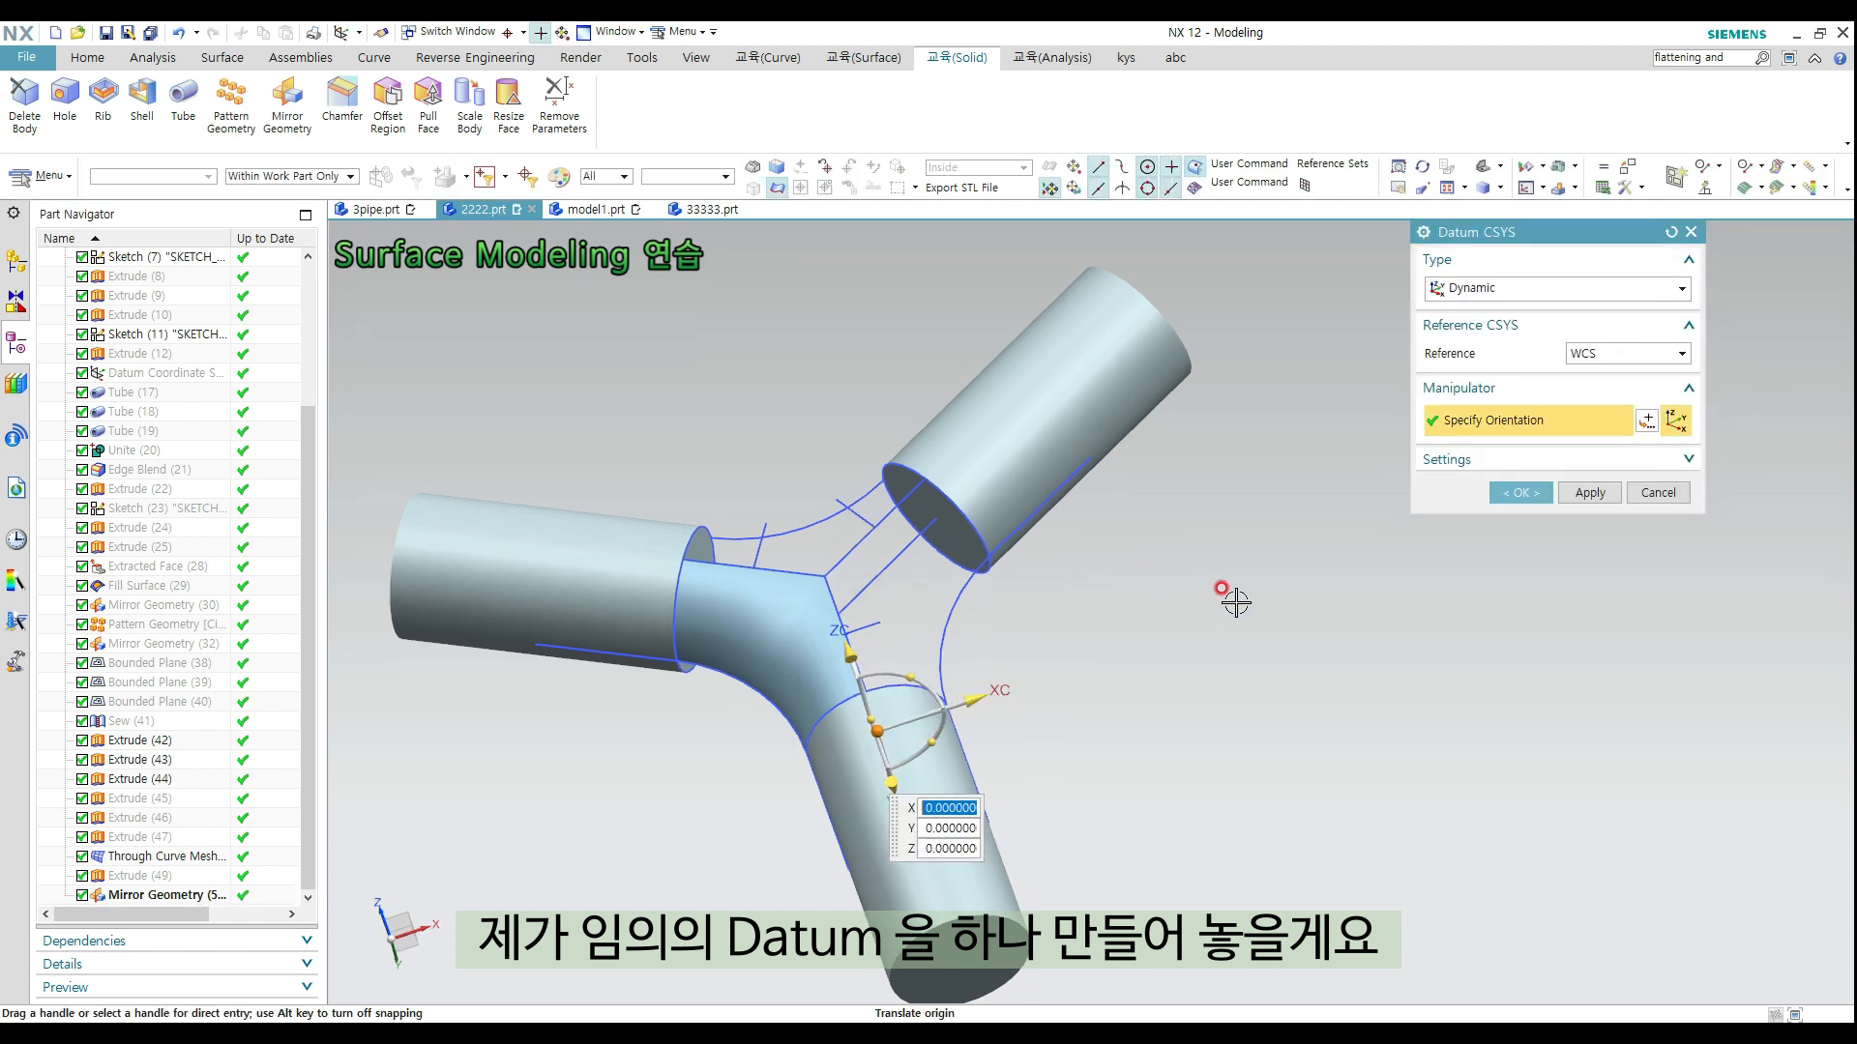
{"action": "left_click", "coordinate": [1515, 494]}
{"action": "middle_click_drag", "start_coordinate": [1103, 576], "coordinate": [1160, 592]}
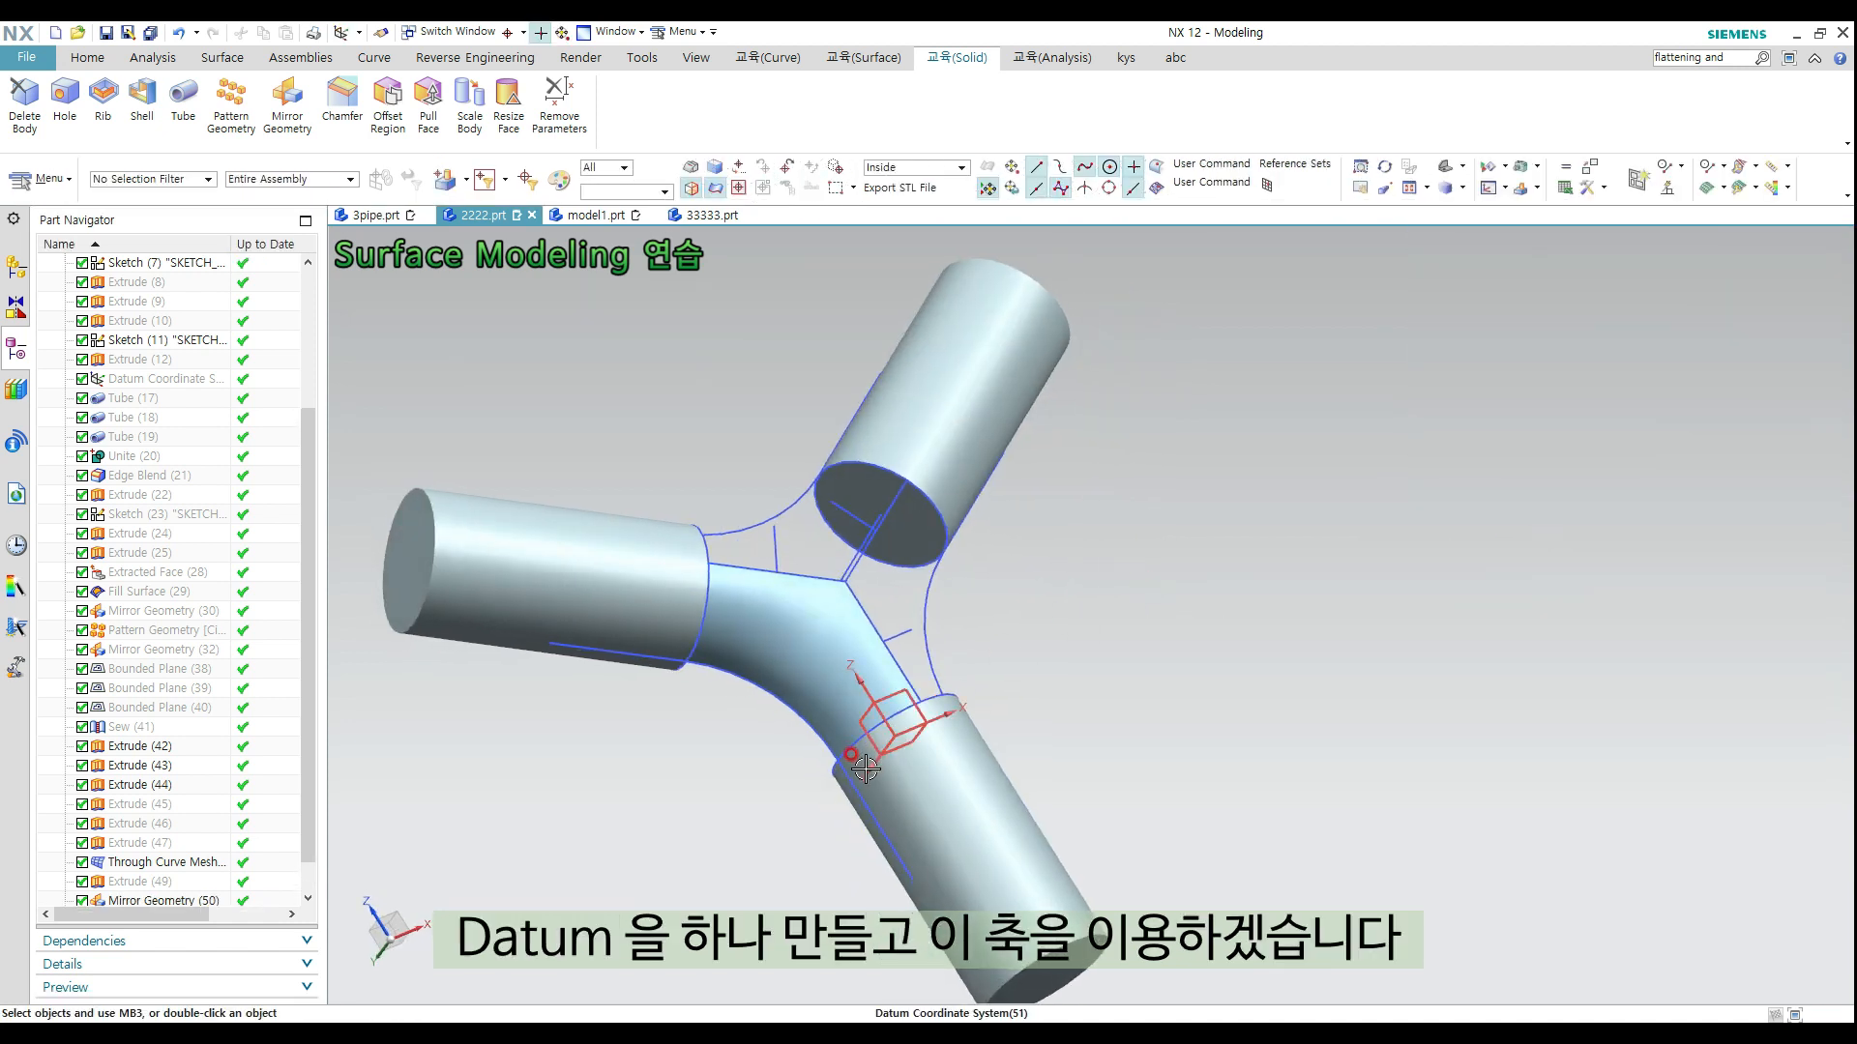
Set up a Linear Pattern Geometry of both junction surfaces along the new datum's Y axis, with Count and Span spacing, count 3 and span 360
{"action": "right_click", "coordinate": [1122, 565]}
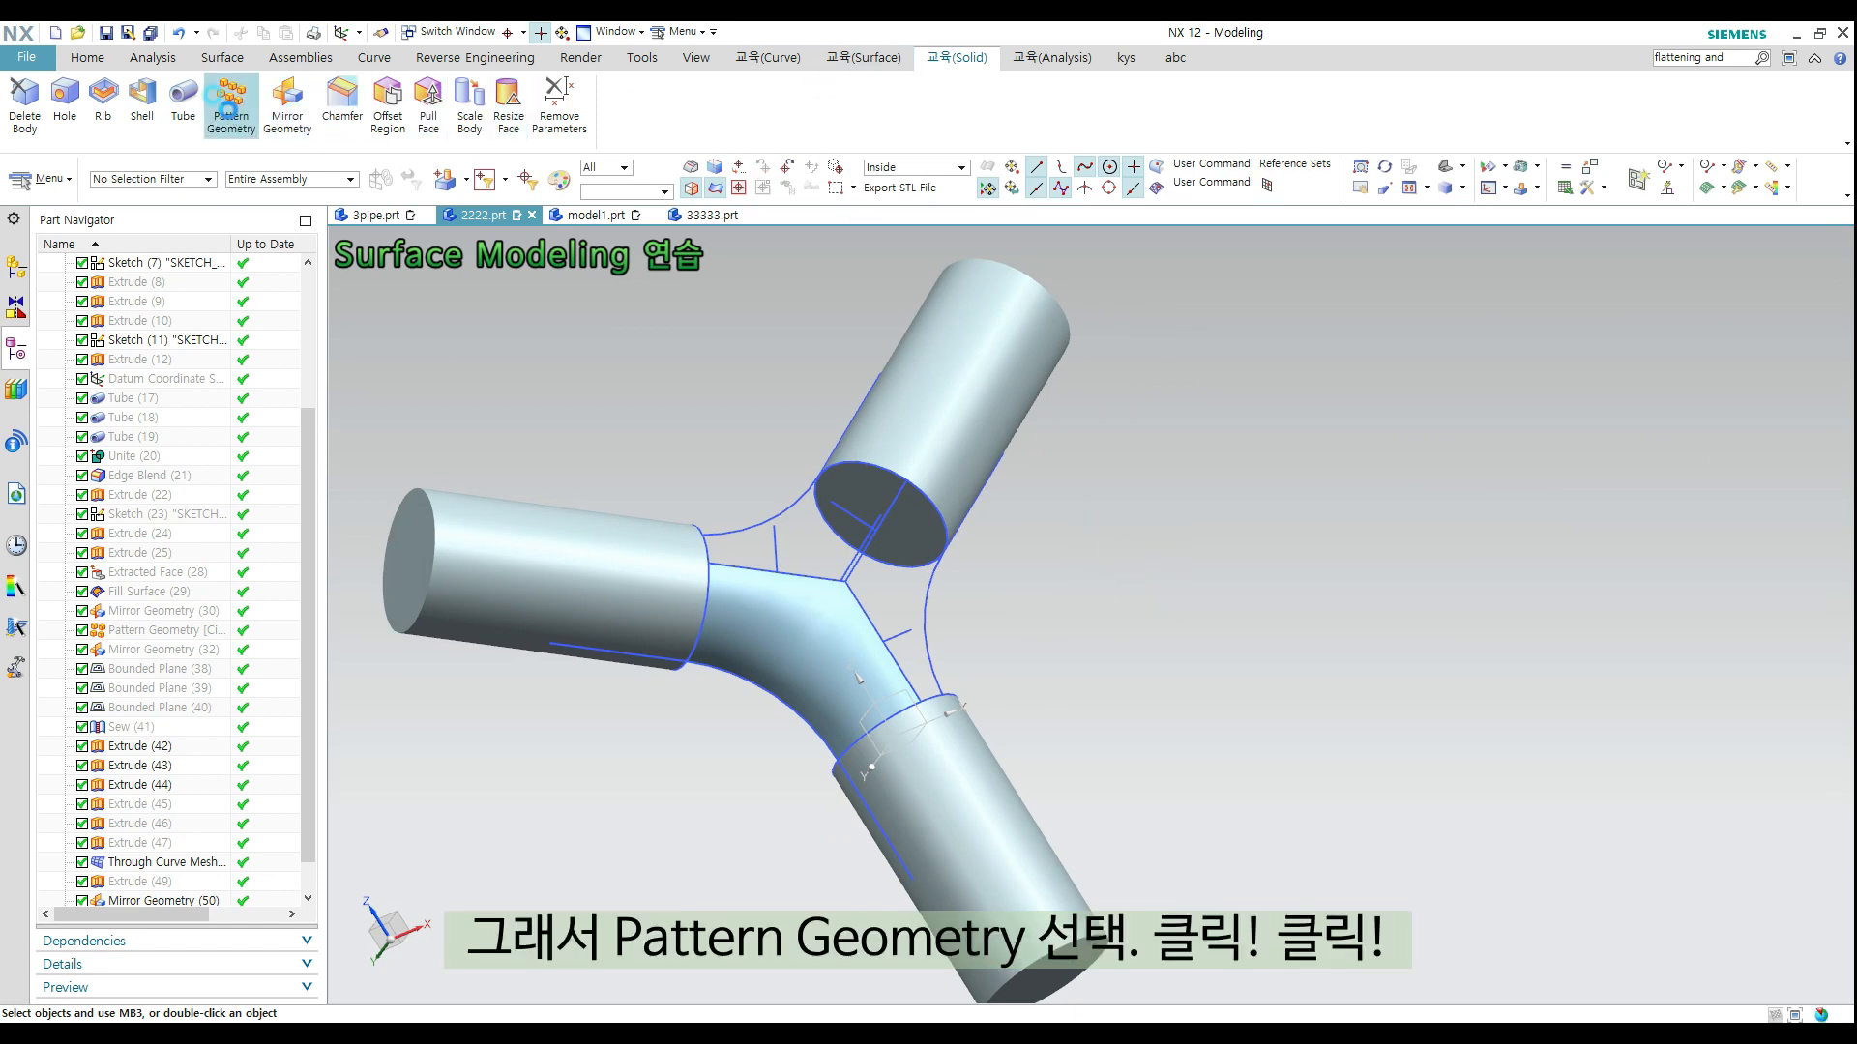
{"action": "left_click", "coordinate": [231, 106]}
{"action": "left_click", "coordinate": [827, 667]}
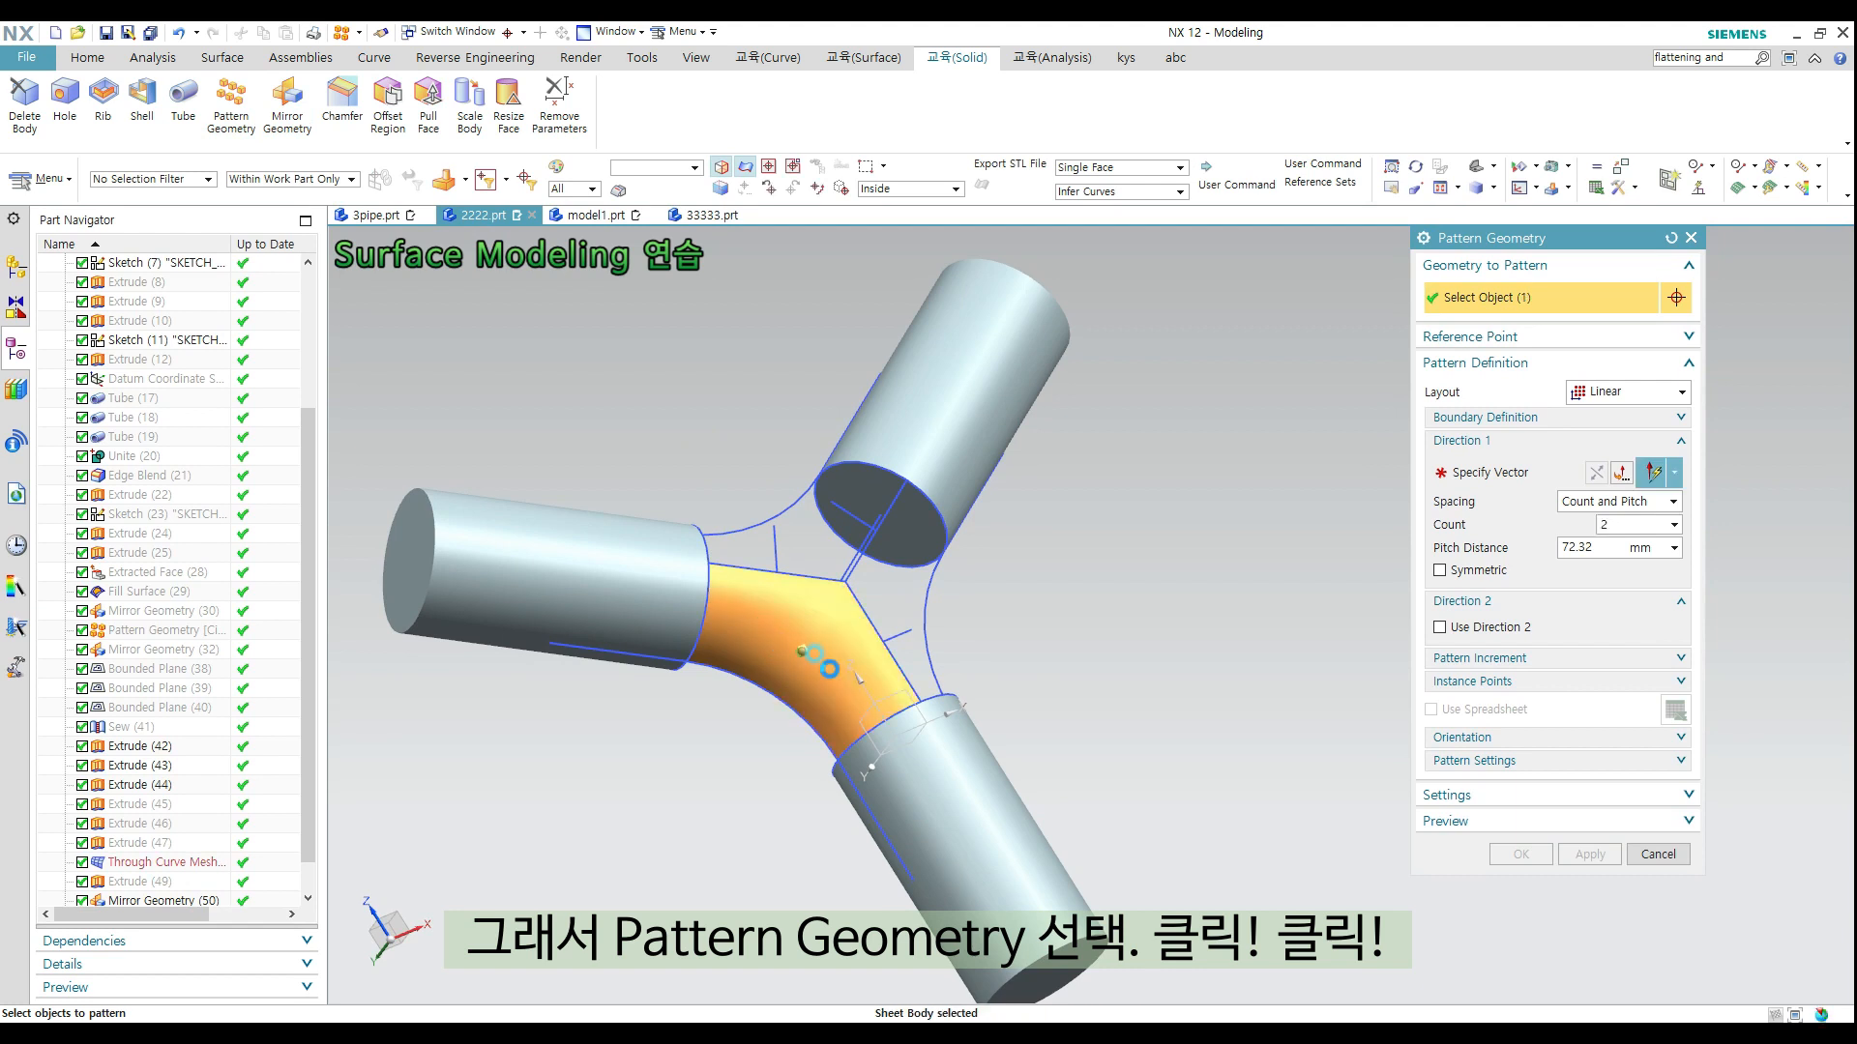
{"action": "left_click", "coordinate": [1495, 476]}
{"action": "middle_click_drag", "start_coordinate": [1070, 644], "coordinate": [1049, 640]}
{"action": "left_click", "coordinate": [882, 773]}
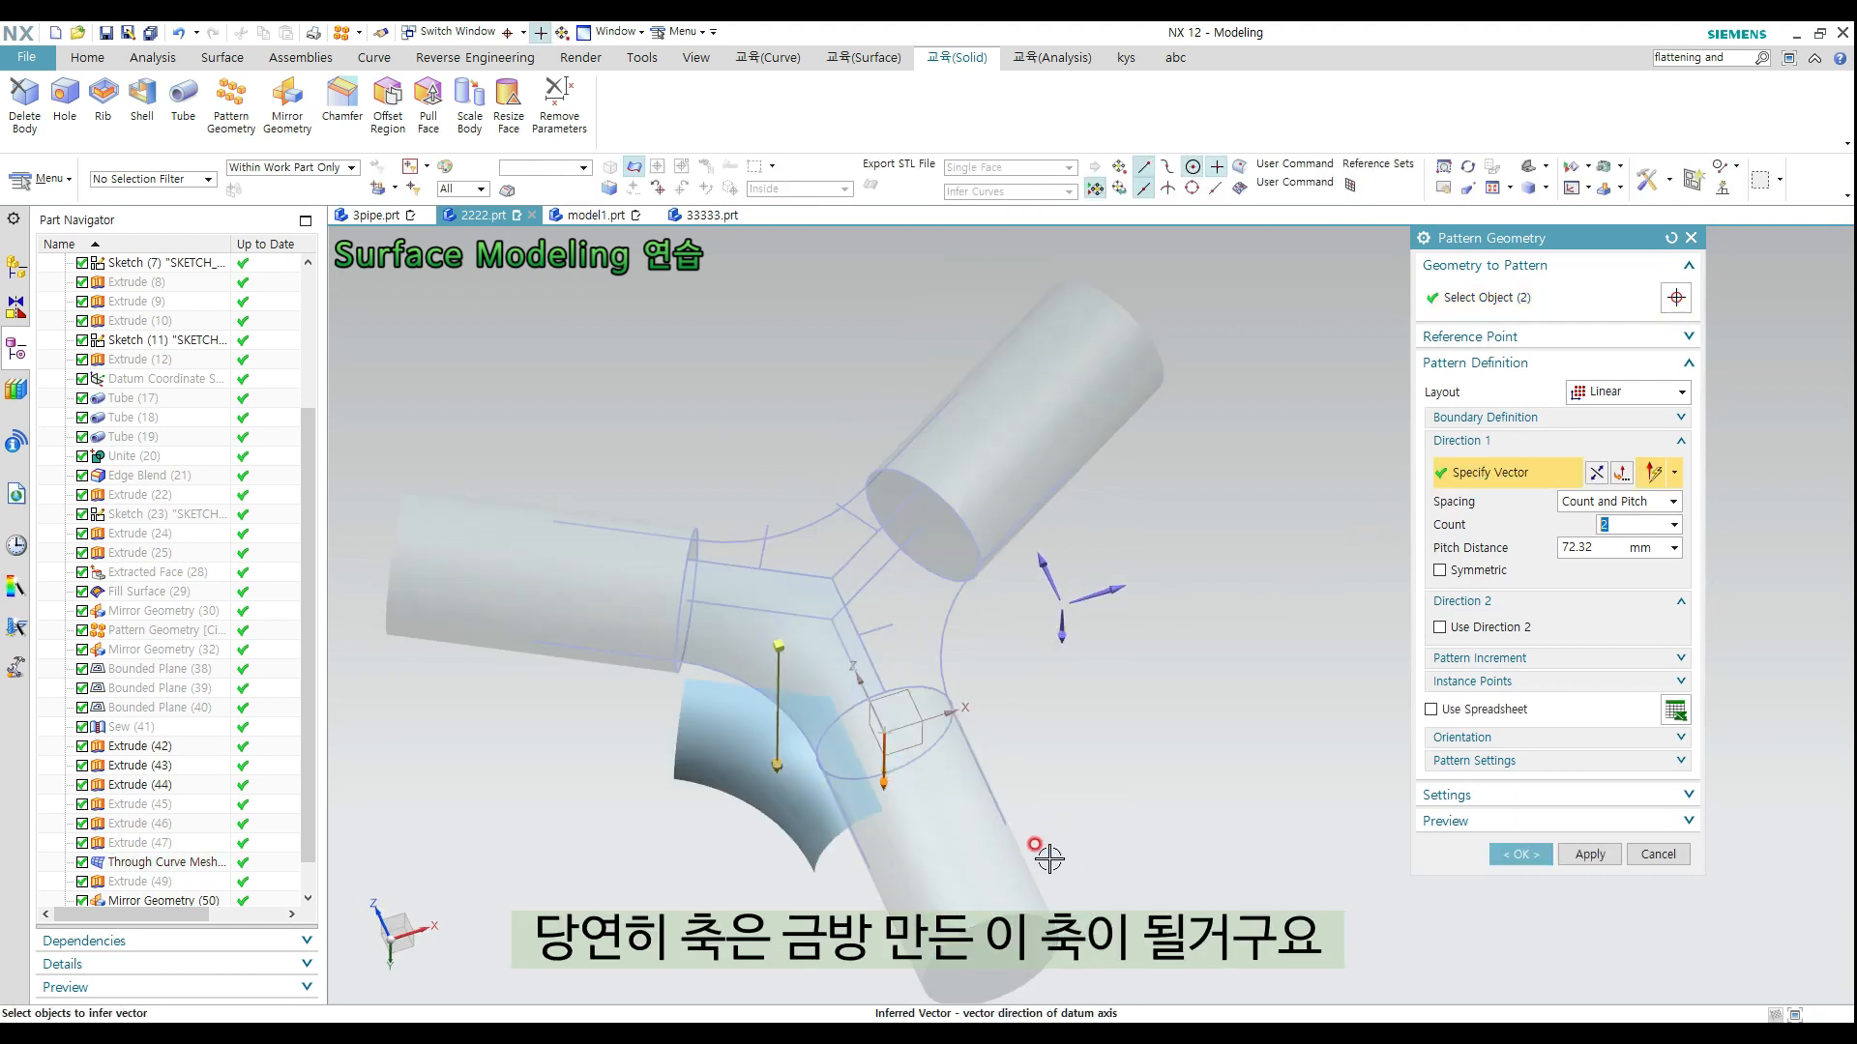
{"action": "left_click", "coordinate": [1610, 502]}
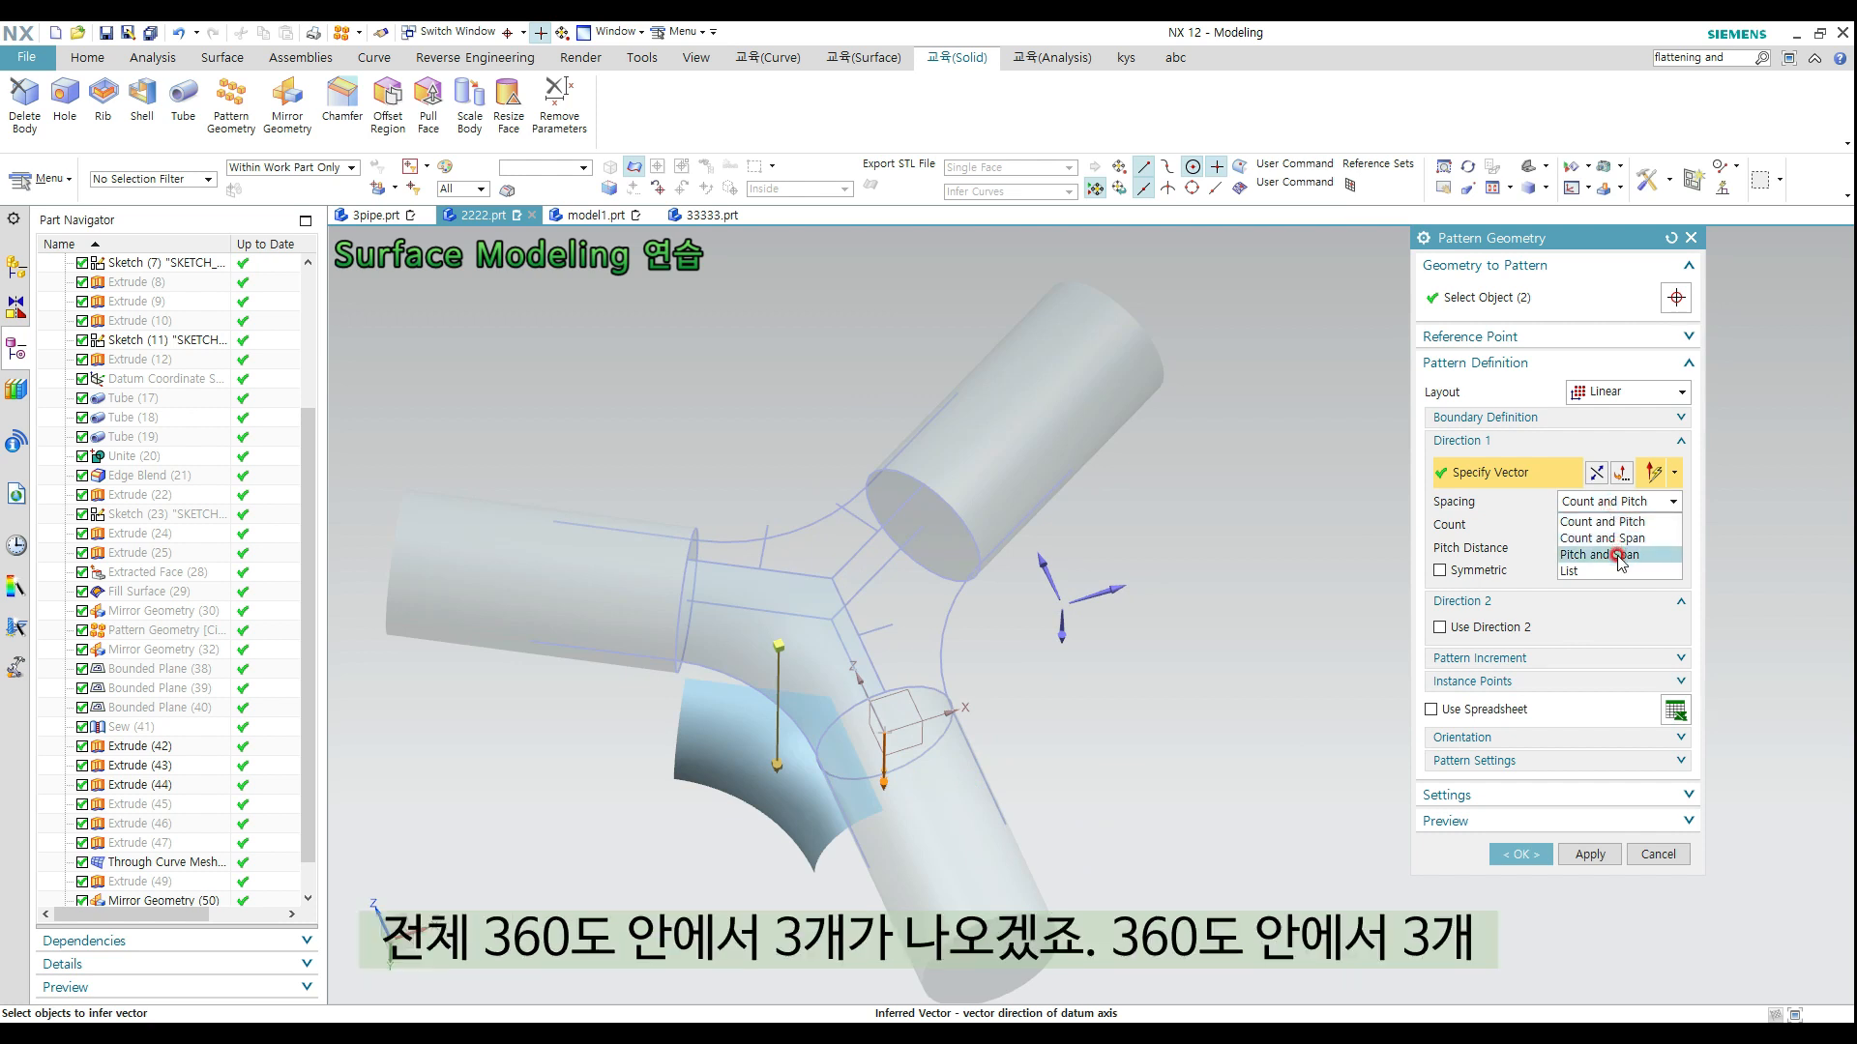
{"action": "left_click", "coordinate": [1621, 538]}
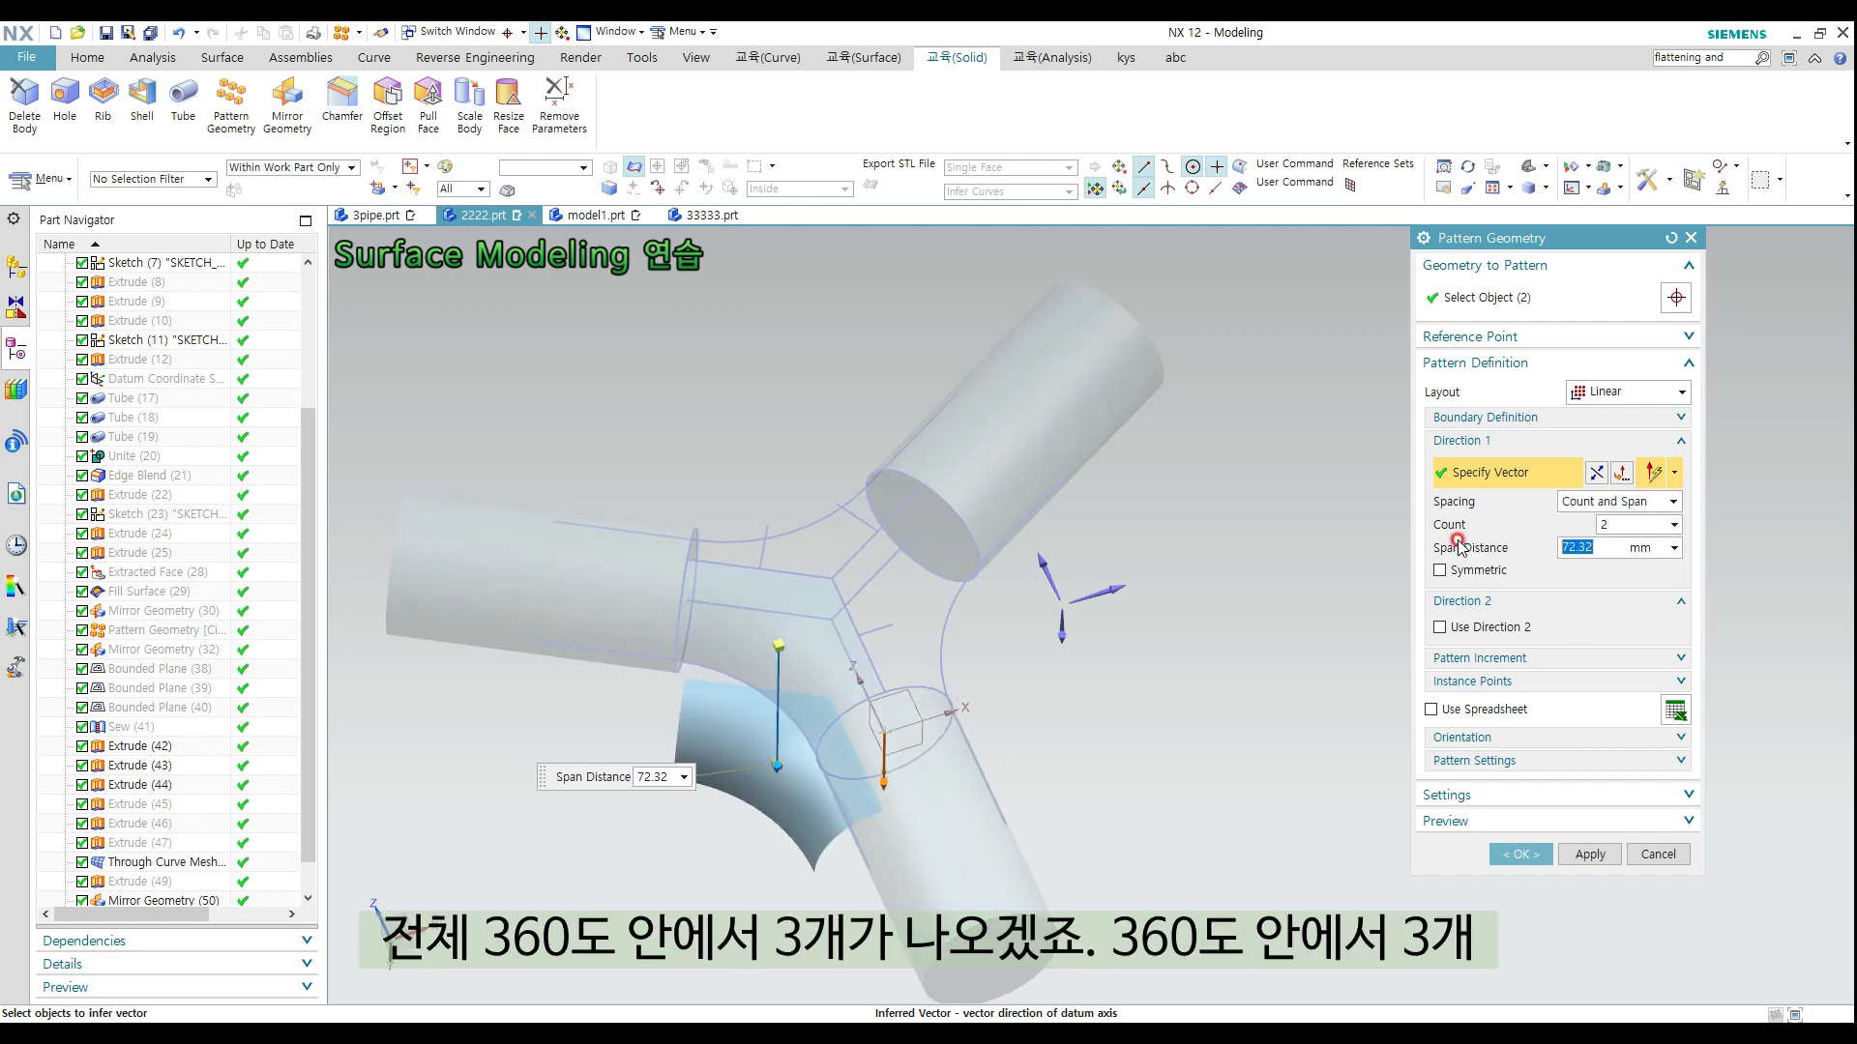
{"action": "left_click_drag", "start_coordinate": [1617, 522], "coordinate": [1520, 499]}
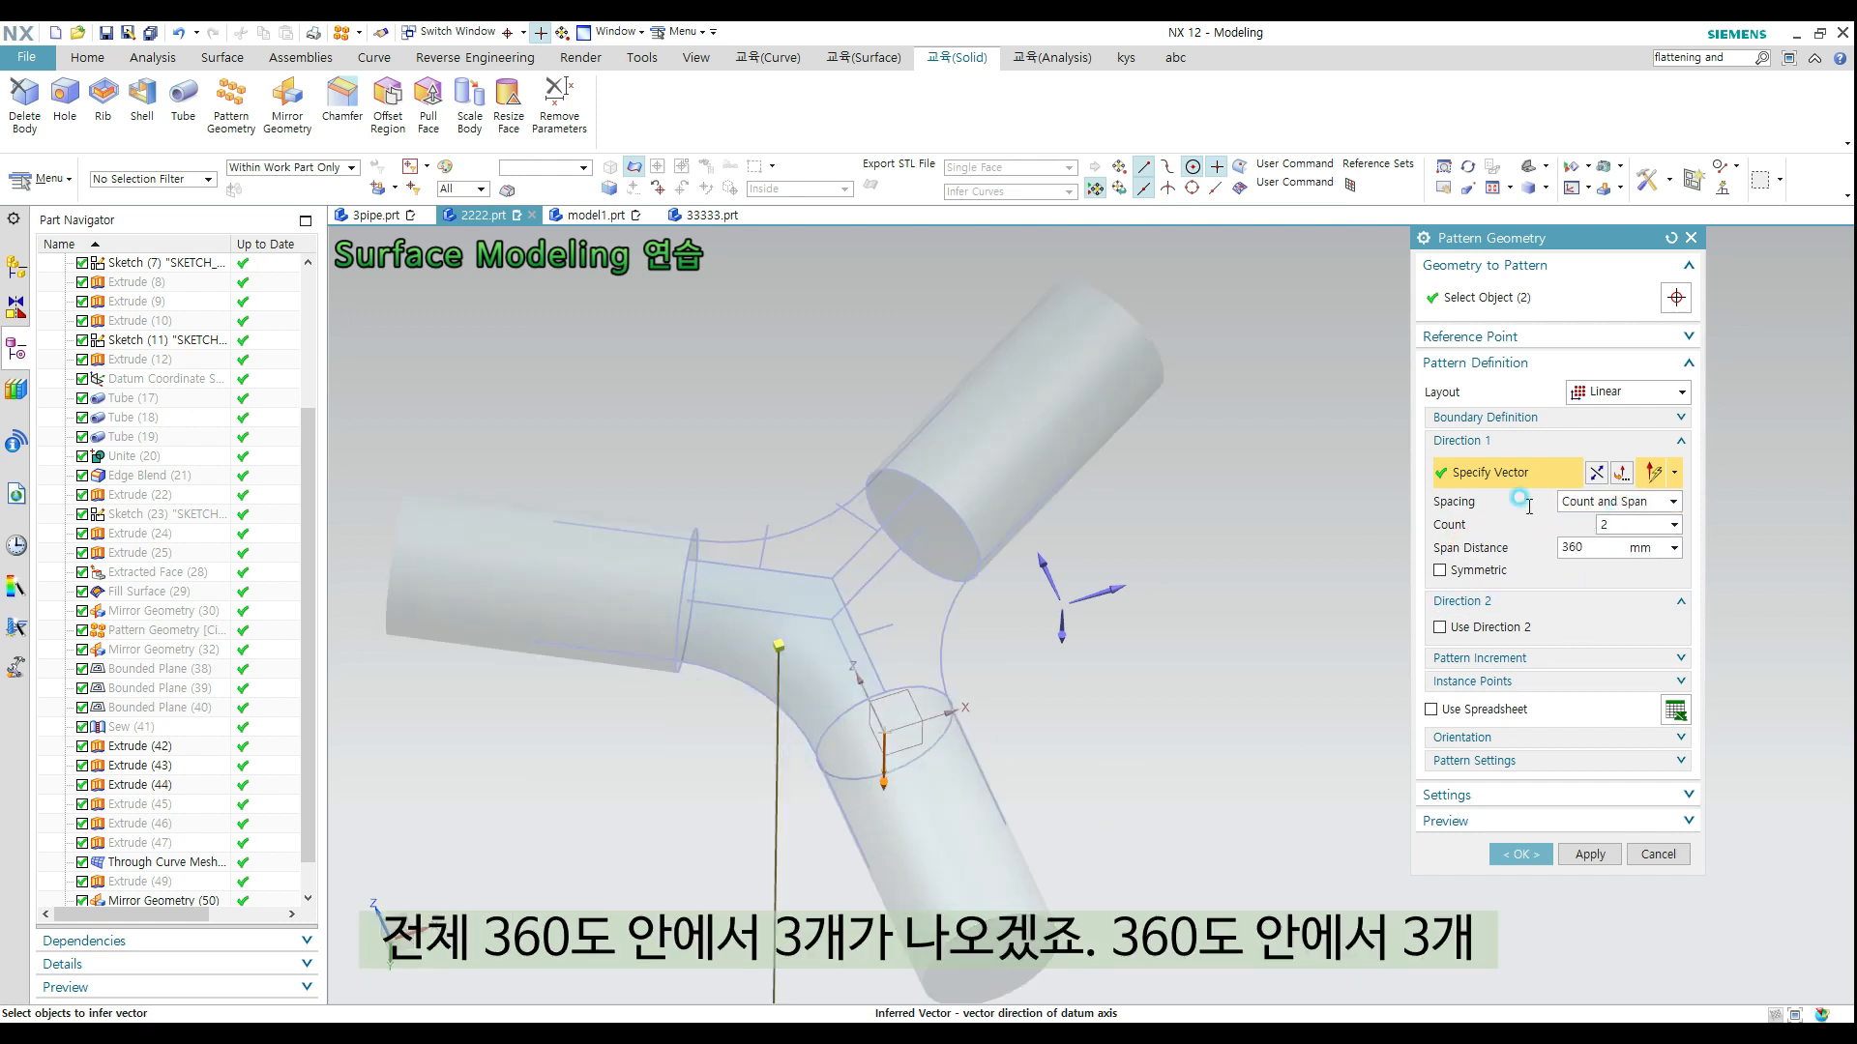
{"action": "key", "text": "Return"}
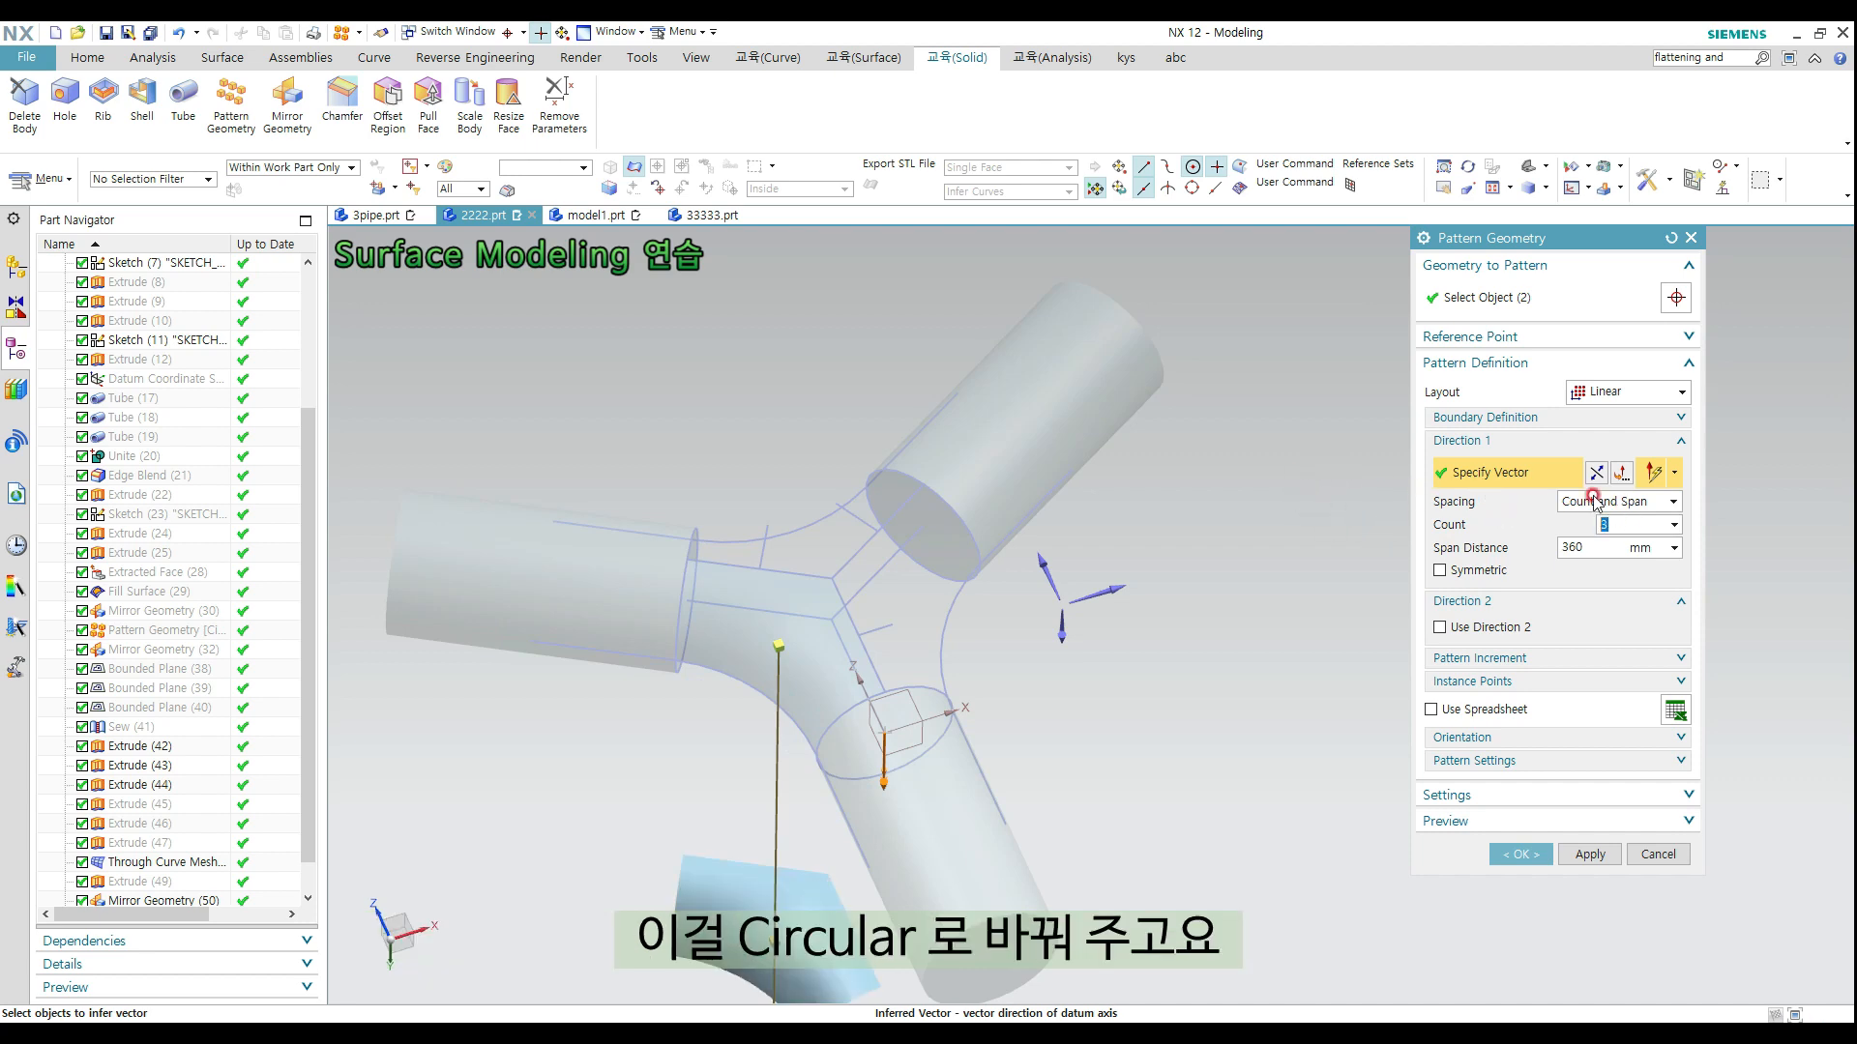
Try a Circular layout for both junction surfaces about the new datum's Y axis, using Count and Span spacing over 360°
{"action": "scroll", "coordinate": [1217, 466], "scroll_direction": "down", "scroll_amount": 2}
{"action": "middle_click_drag", "start_coordinate": [1226, 509], "coordinate": [1238, 466]}
{"action": "left_click", "coordinate": [1580, 394]}
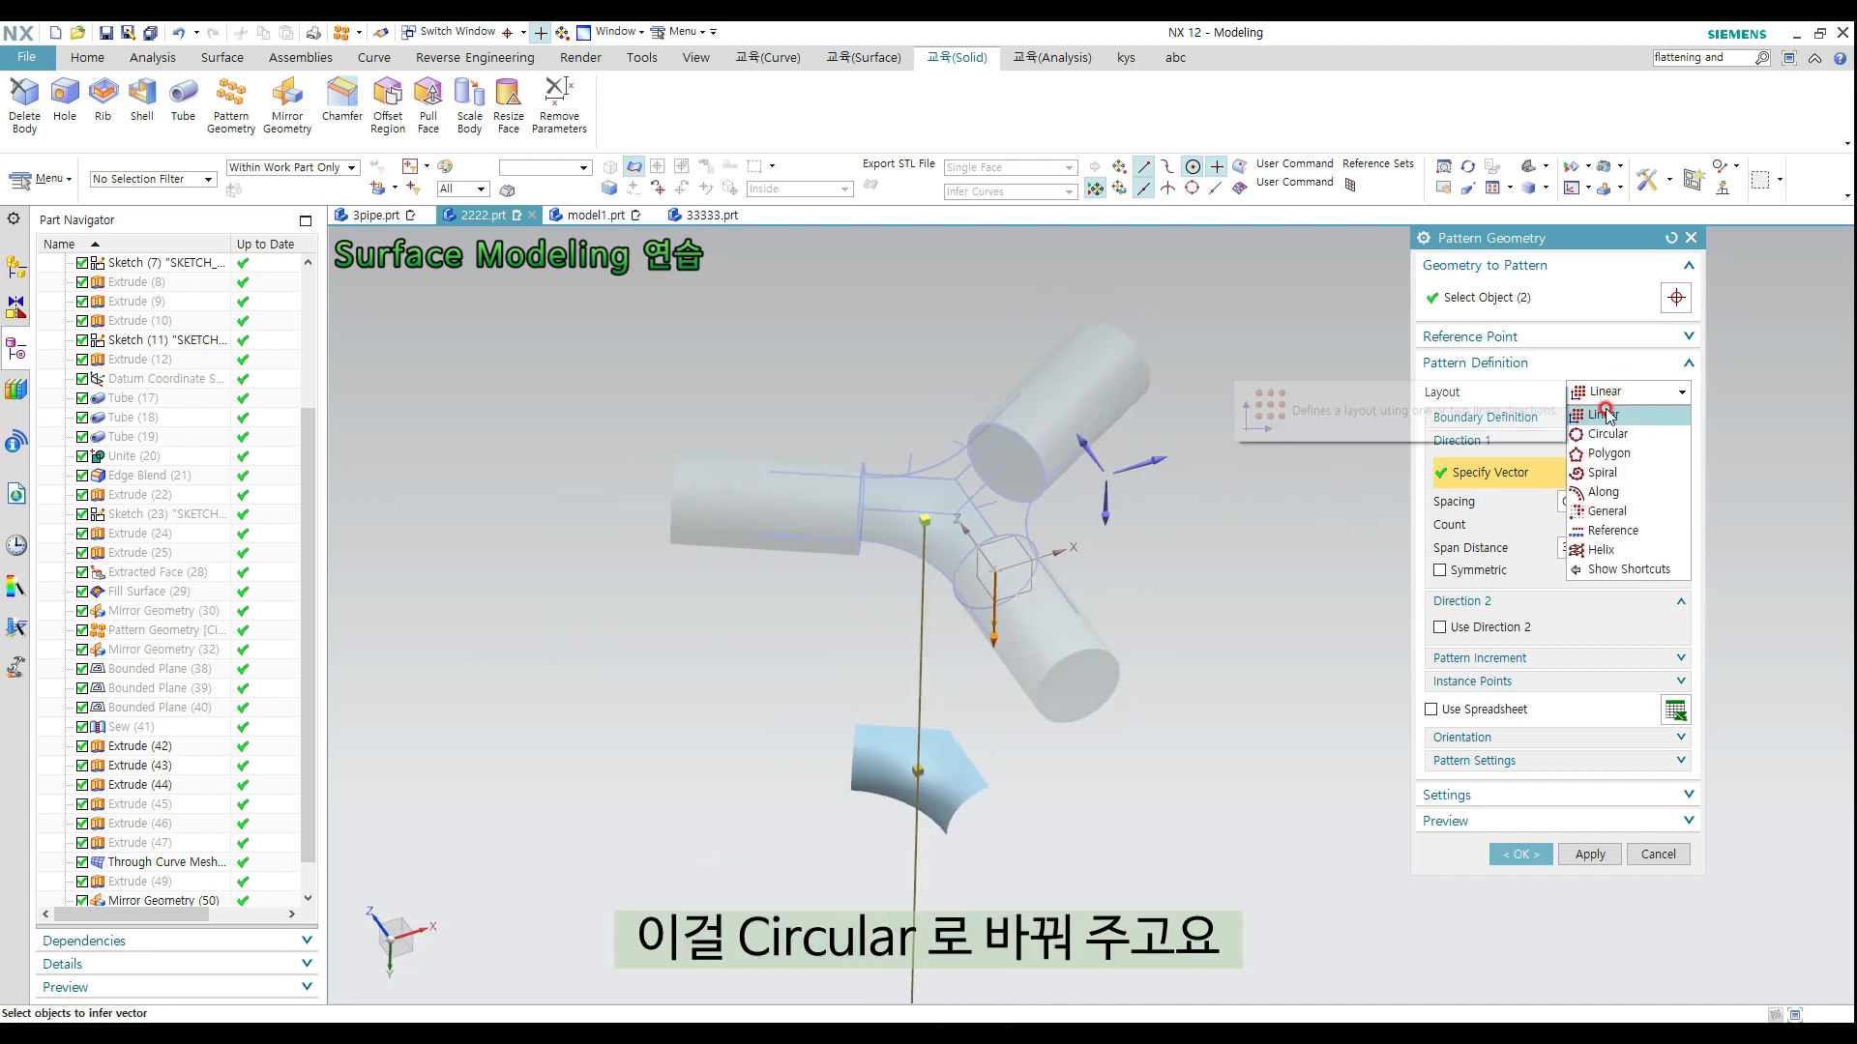
{"action": "left_click", "coordinate": [1607, 433]}
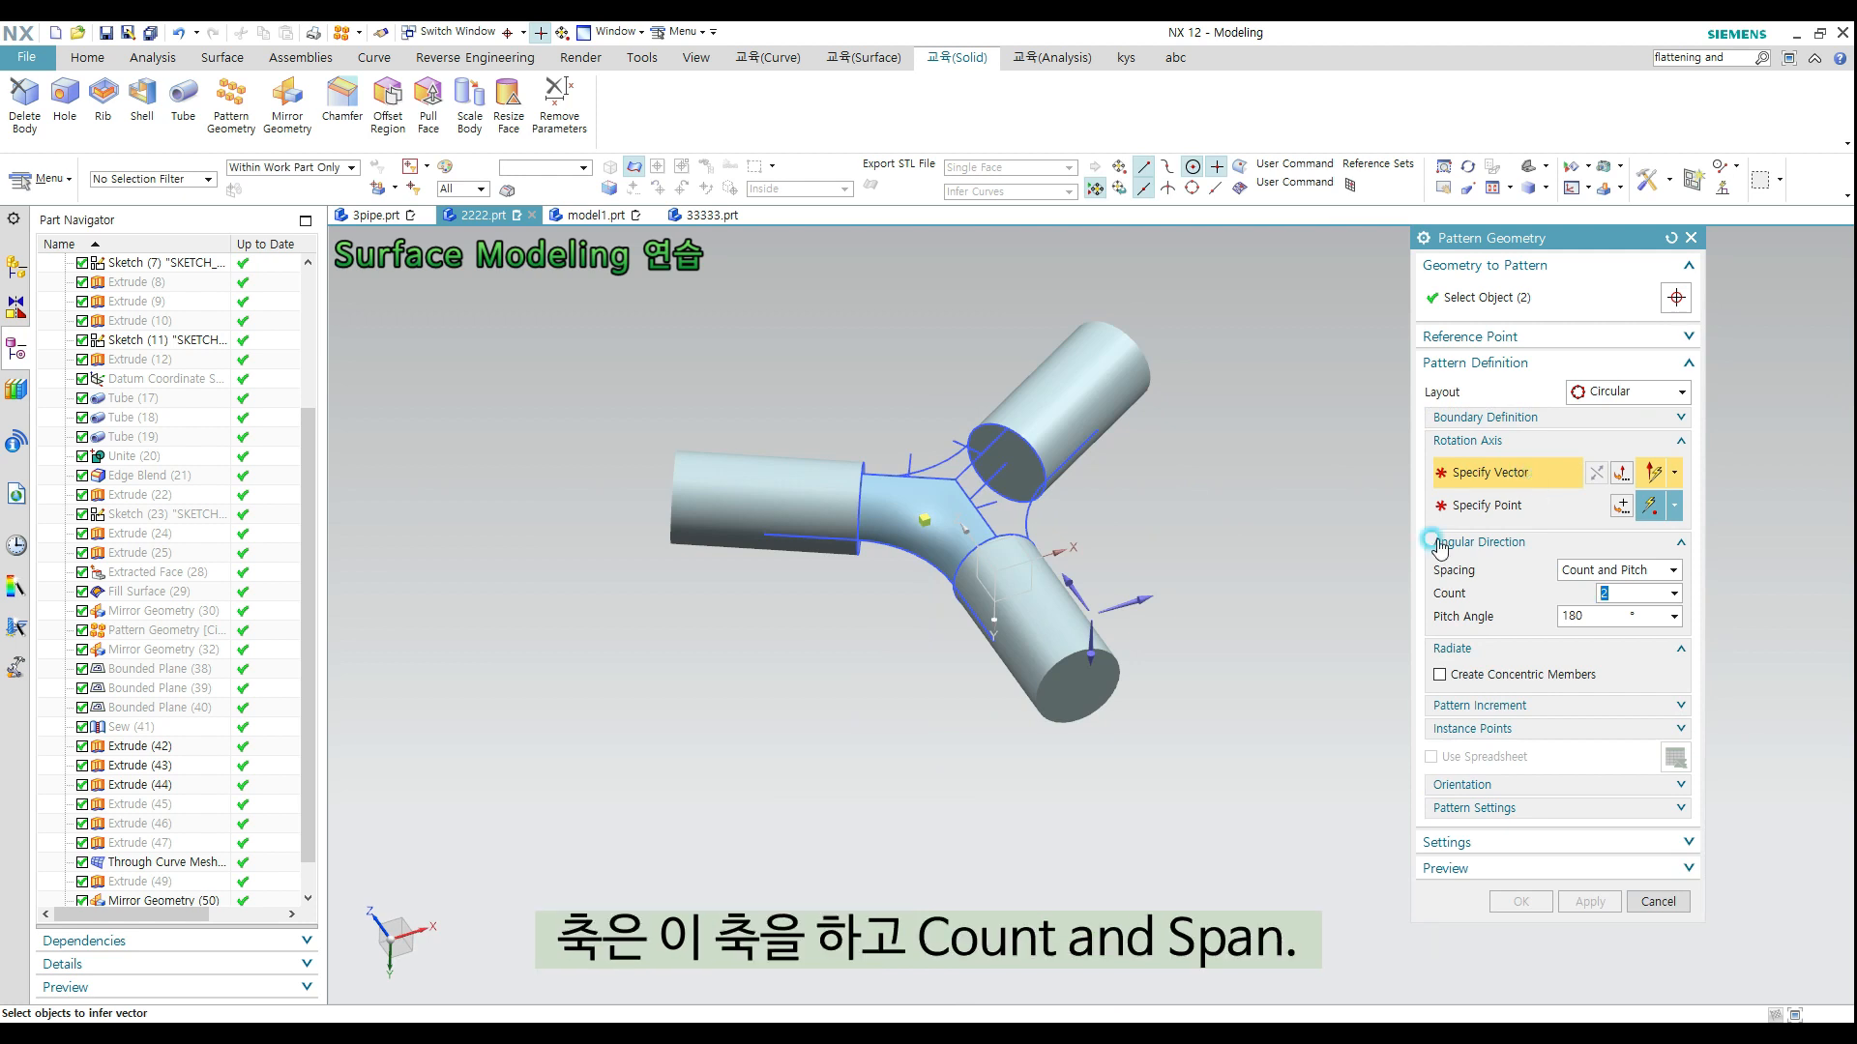
{"action": "left_click", "coordinate": [994, 624]}
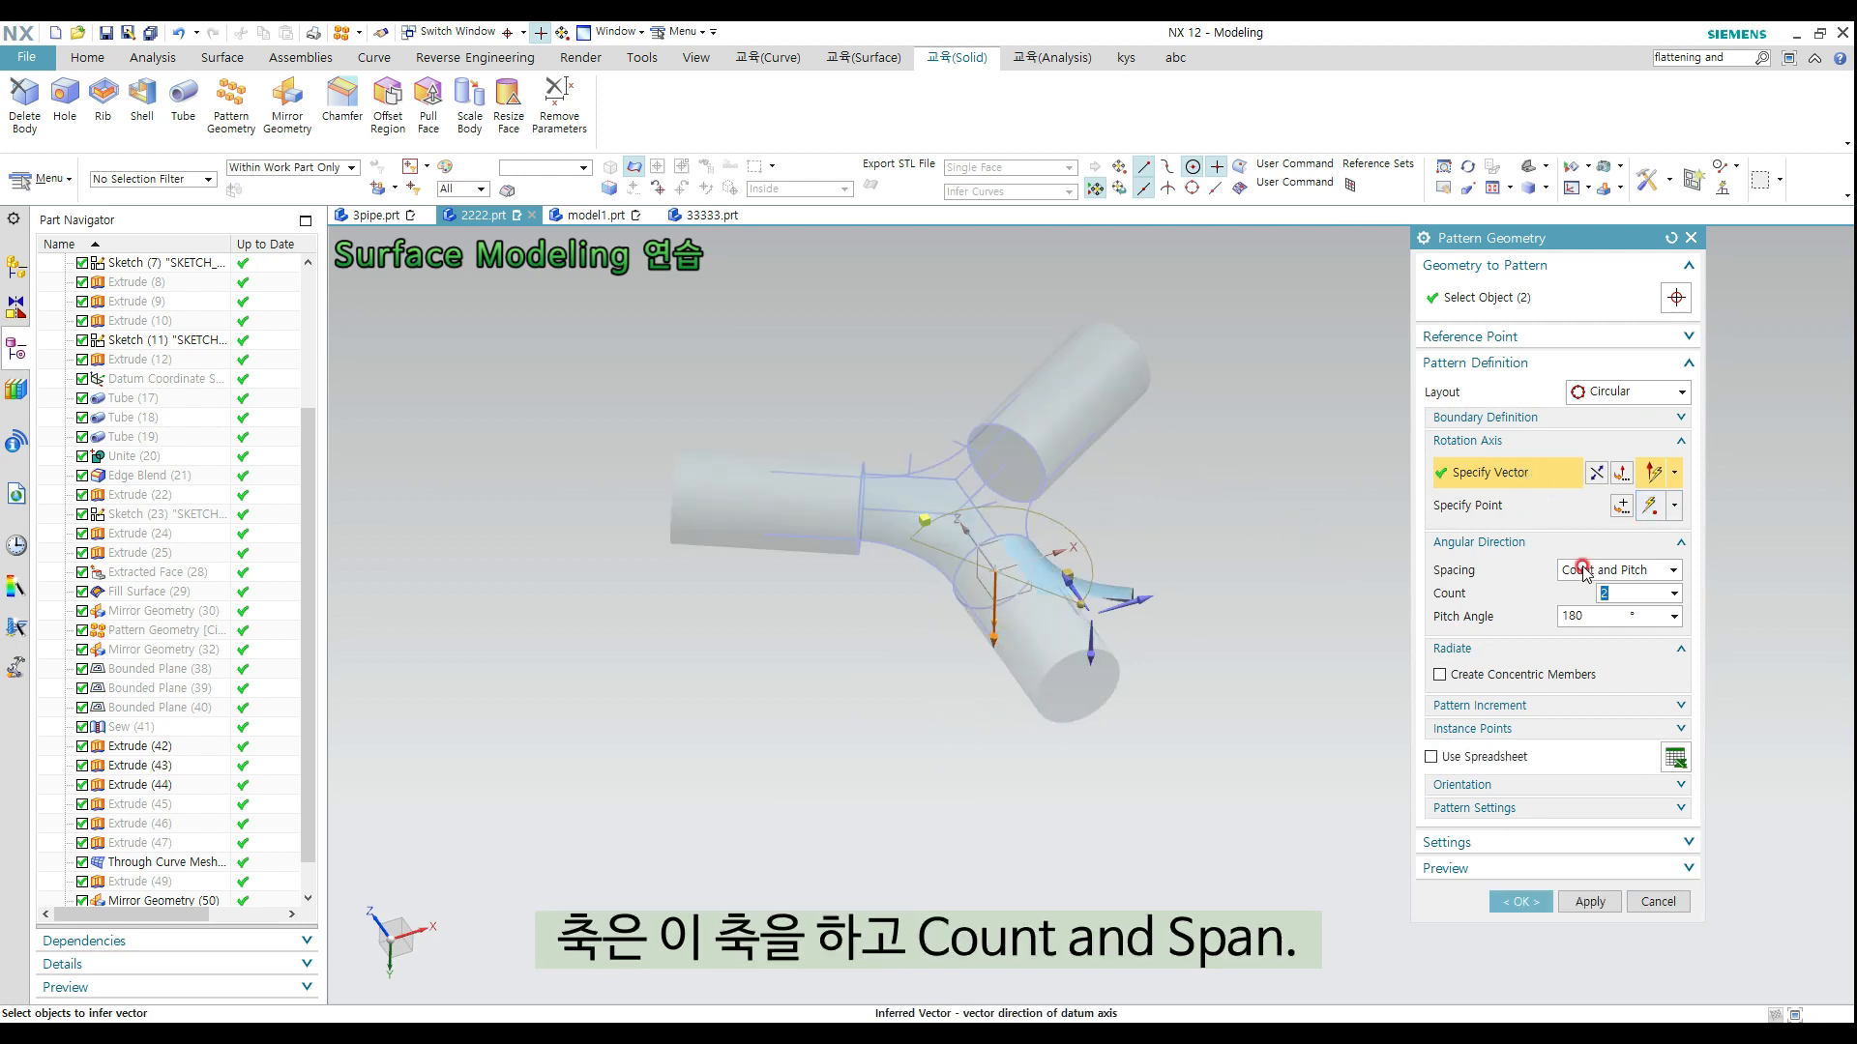
{"action": "left_click", "coordinate": [1604, 608]}
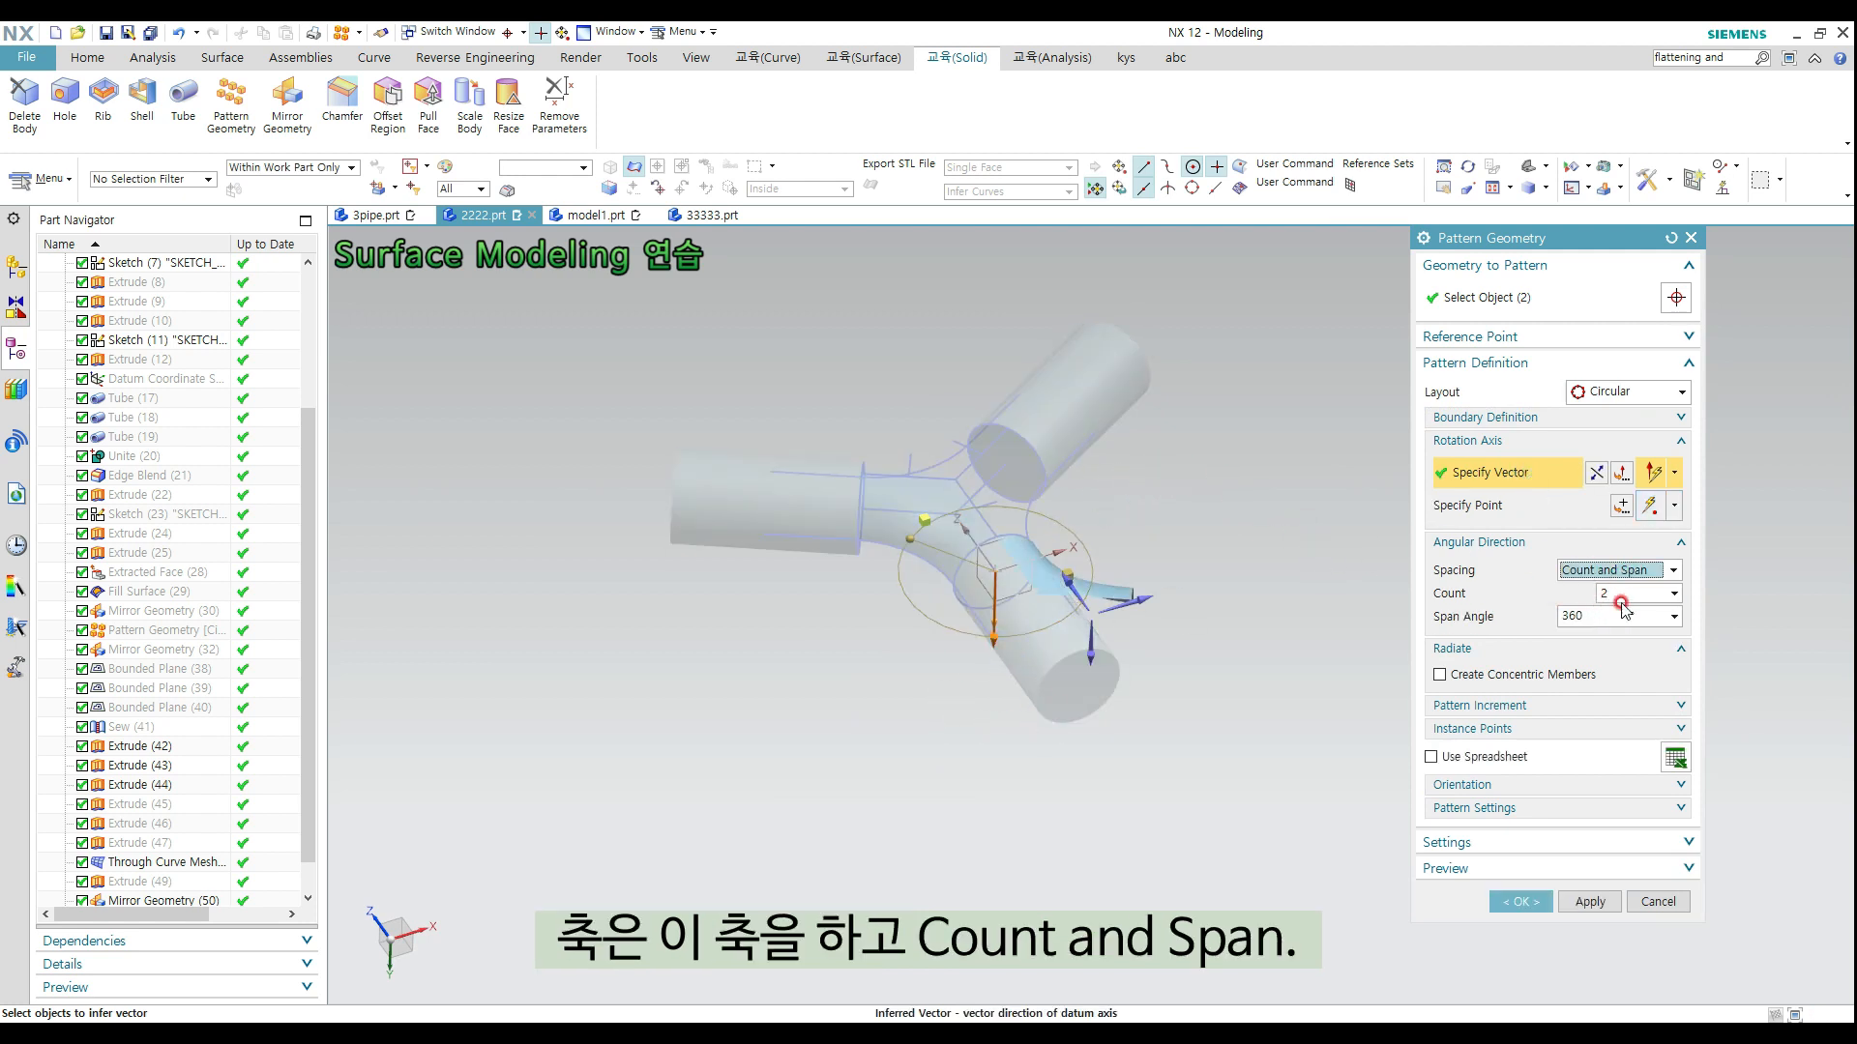
{"action": "key", "text": "Return"}
{"action": "middle_click_drag", "start_coordinate": [1287, 495], "coordinate": [1103, 561]}
{"action": "scroll", "coordinate": [1102, 561], "scroll_direction": "up", "scroll_amount": 3}
{"action": "key", "text": "Escape"}
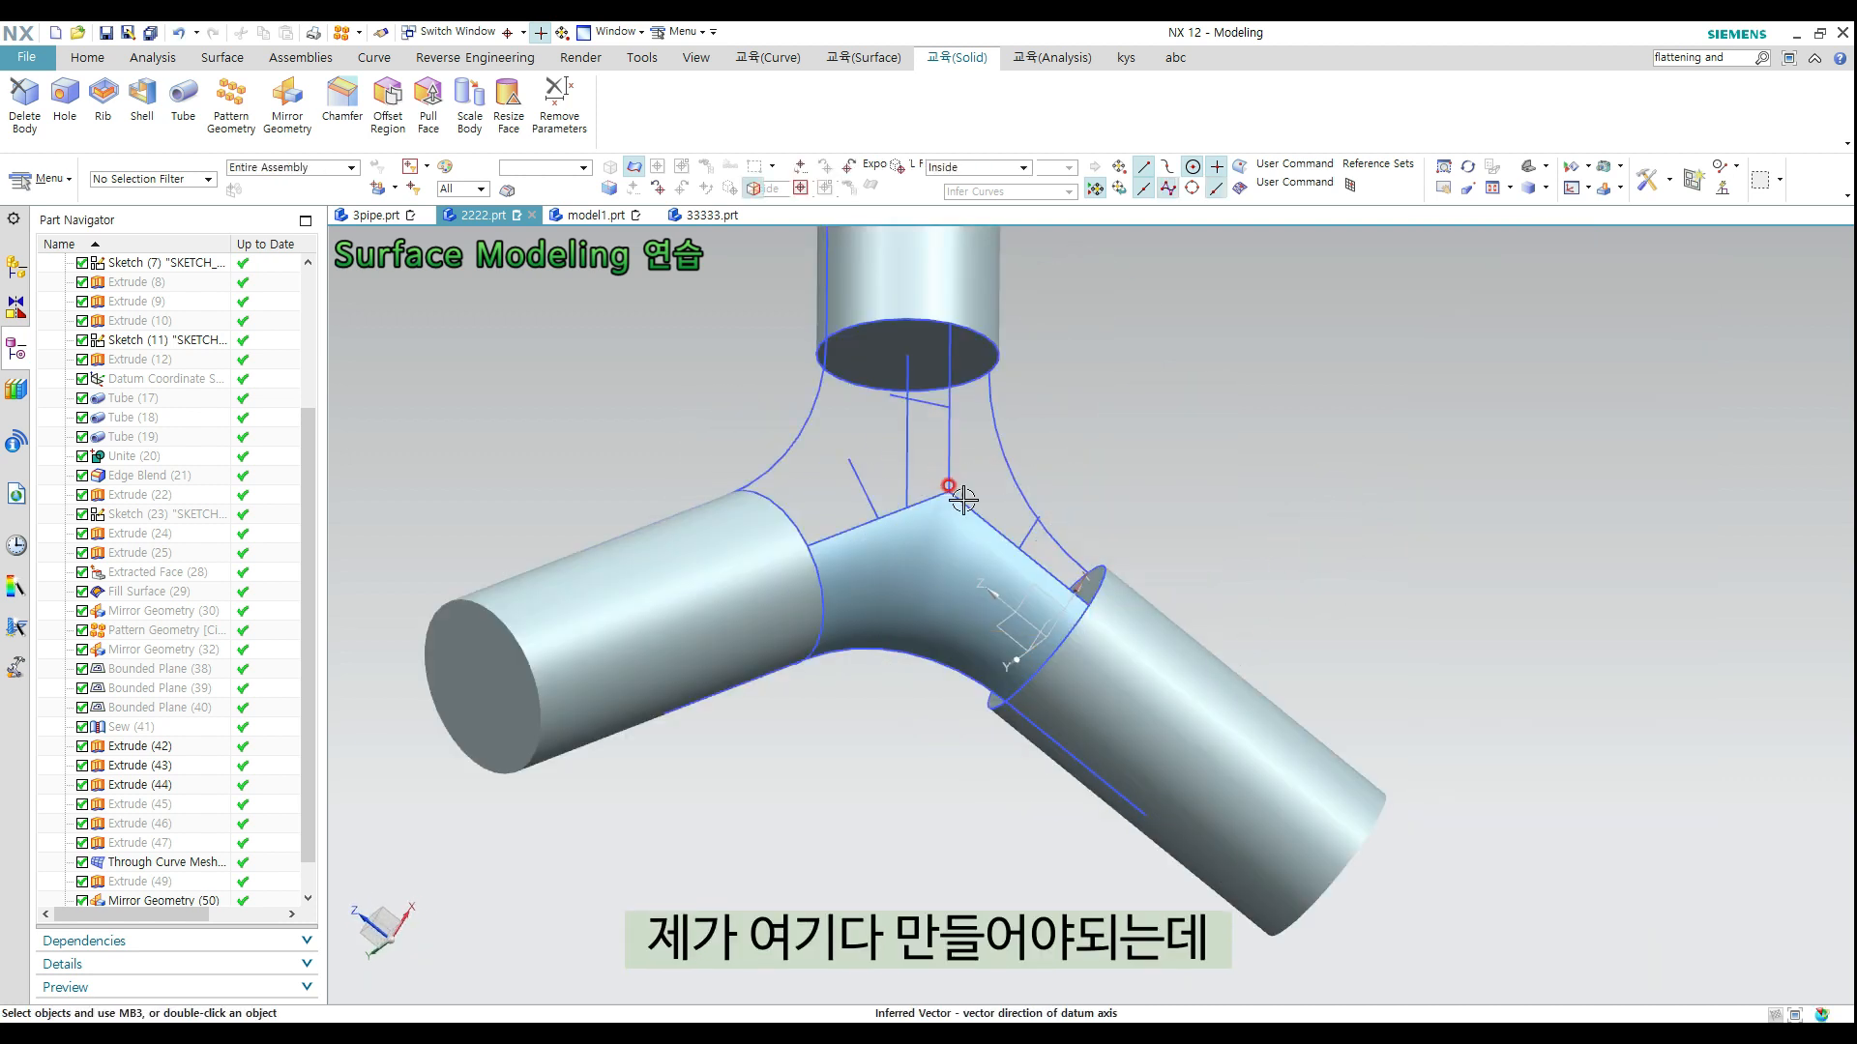
Create a datum coordinate system at the centre vertex where the junction surfaces meet
{"action": "right_click", "coordinate": [1201, 372]}
{"action": "left_click", "coordinate": [1191, 511]}
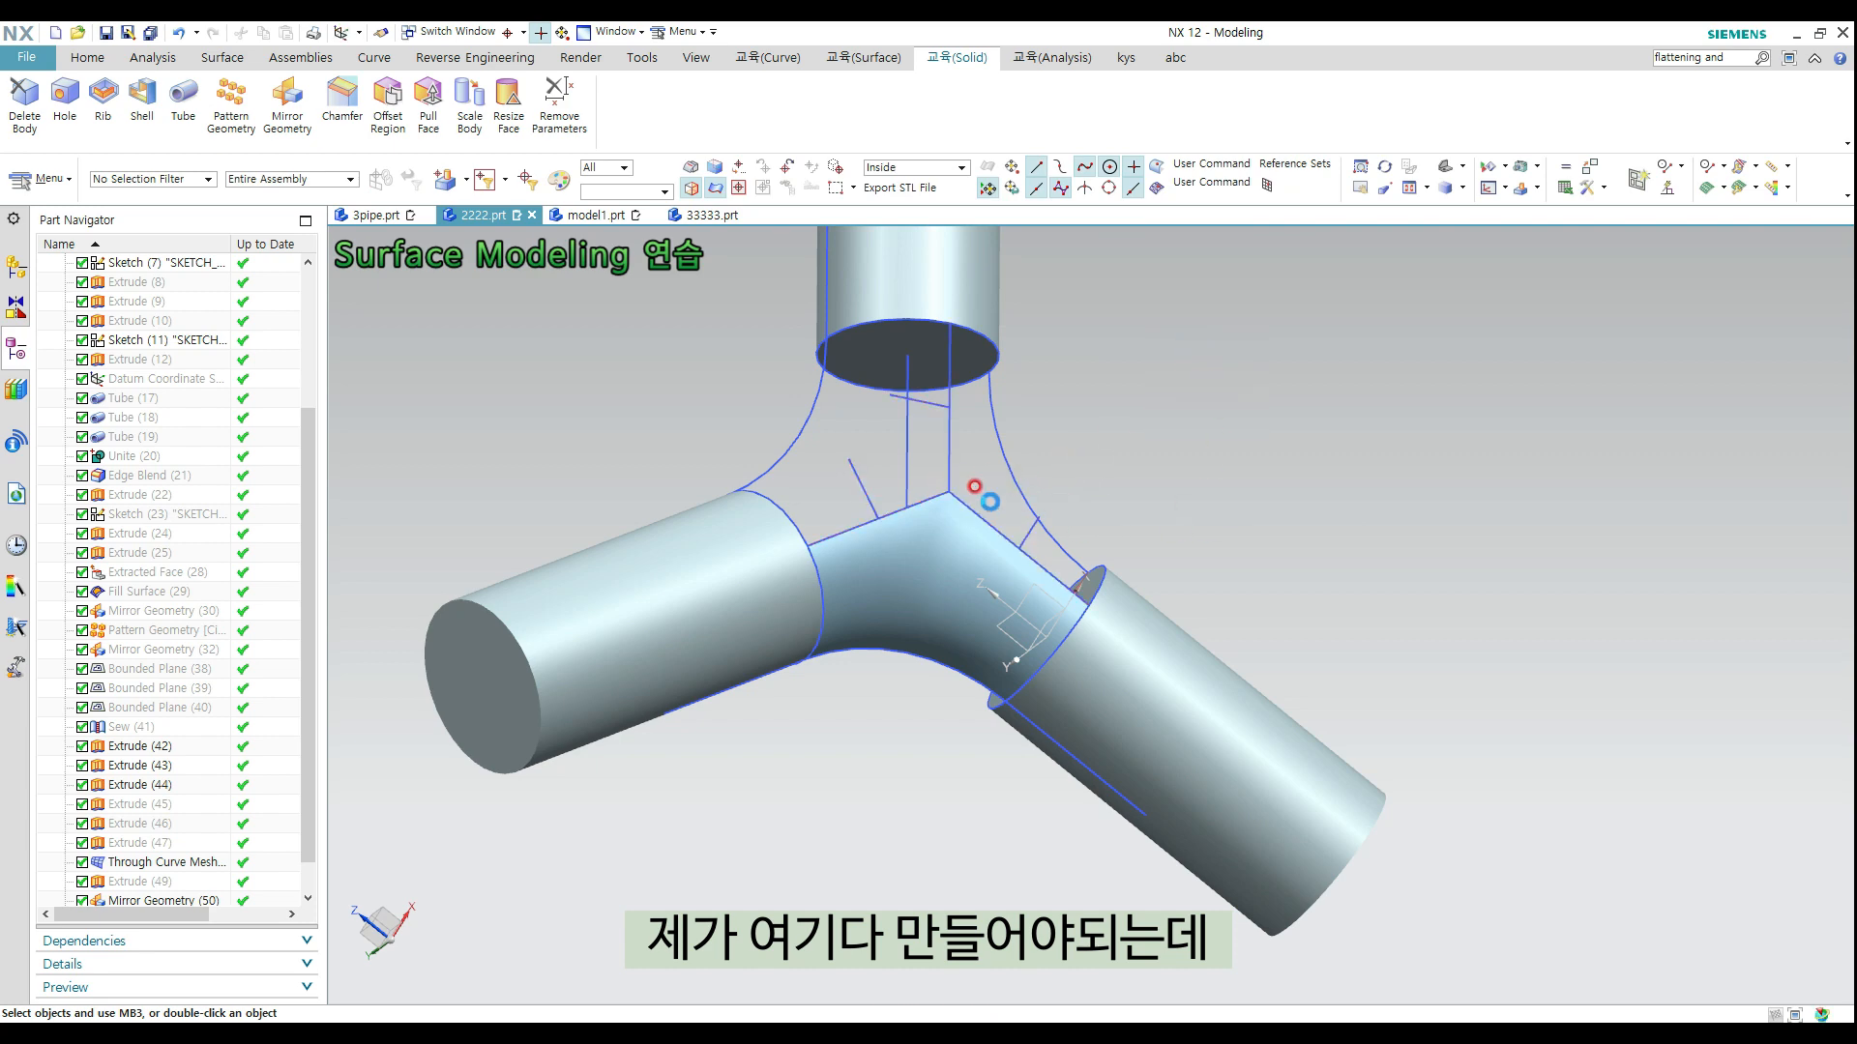
{"action": "left_click", "coordinate": [947, 491]}
{"action": "middle_click", "coordinate": [1090, 547]}
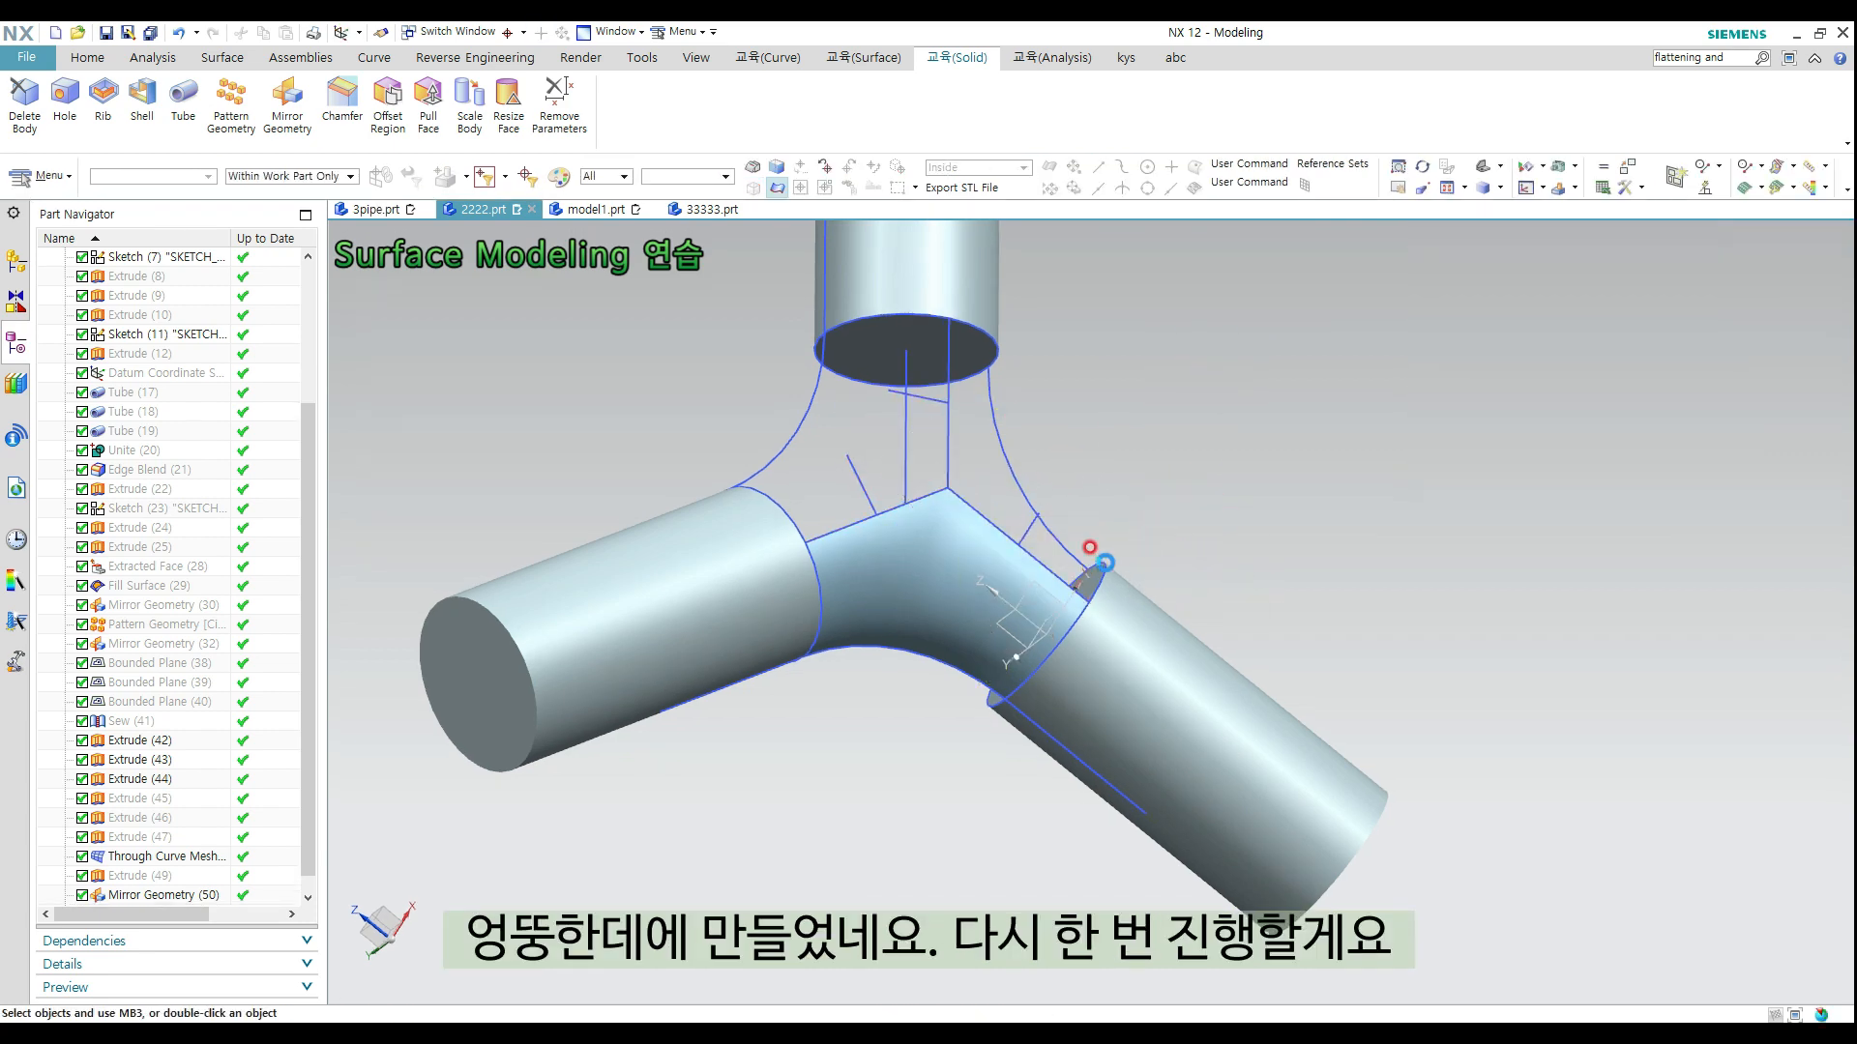
{"action": "mouse_move", "coordinate": [1193, 497]}
{"action": "middle_mouse_down"}
{"action": "mouse_move", "coordinate": [1244, 519]}
{"action": "mouse_move", "coordinate": [1163, 480]}
{"action": "middle_mouse_up"}
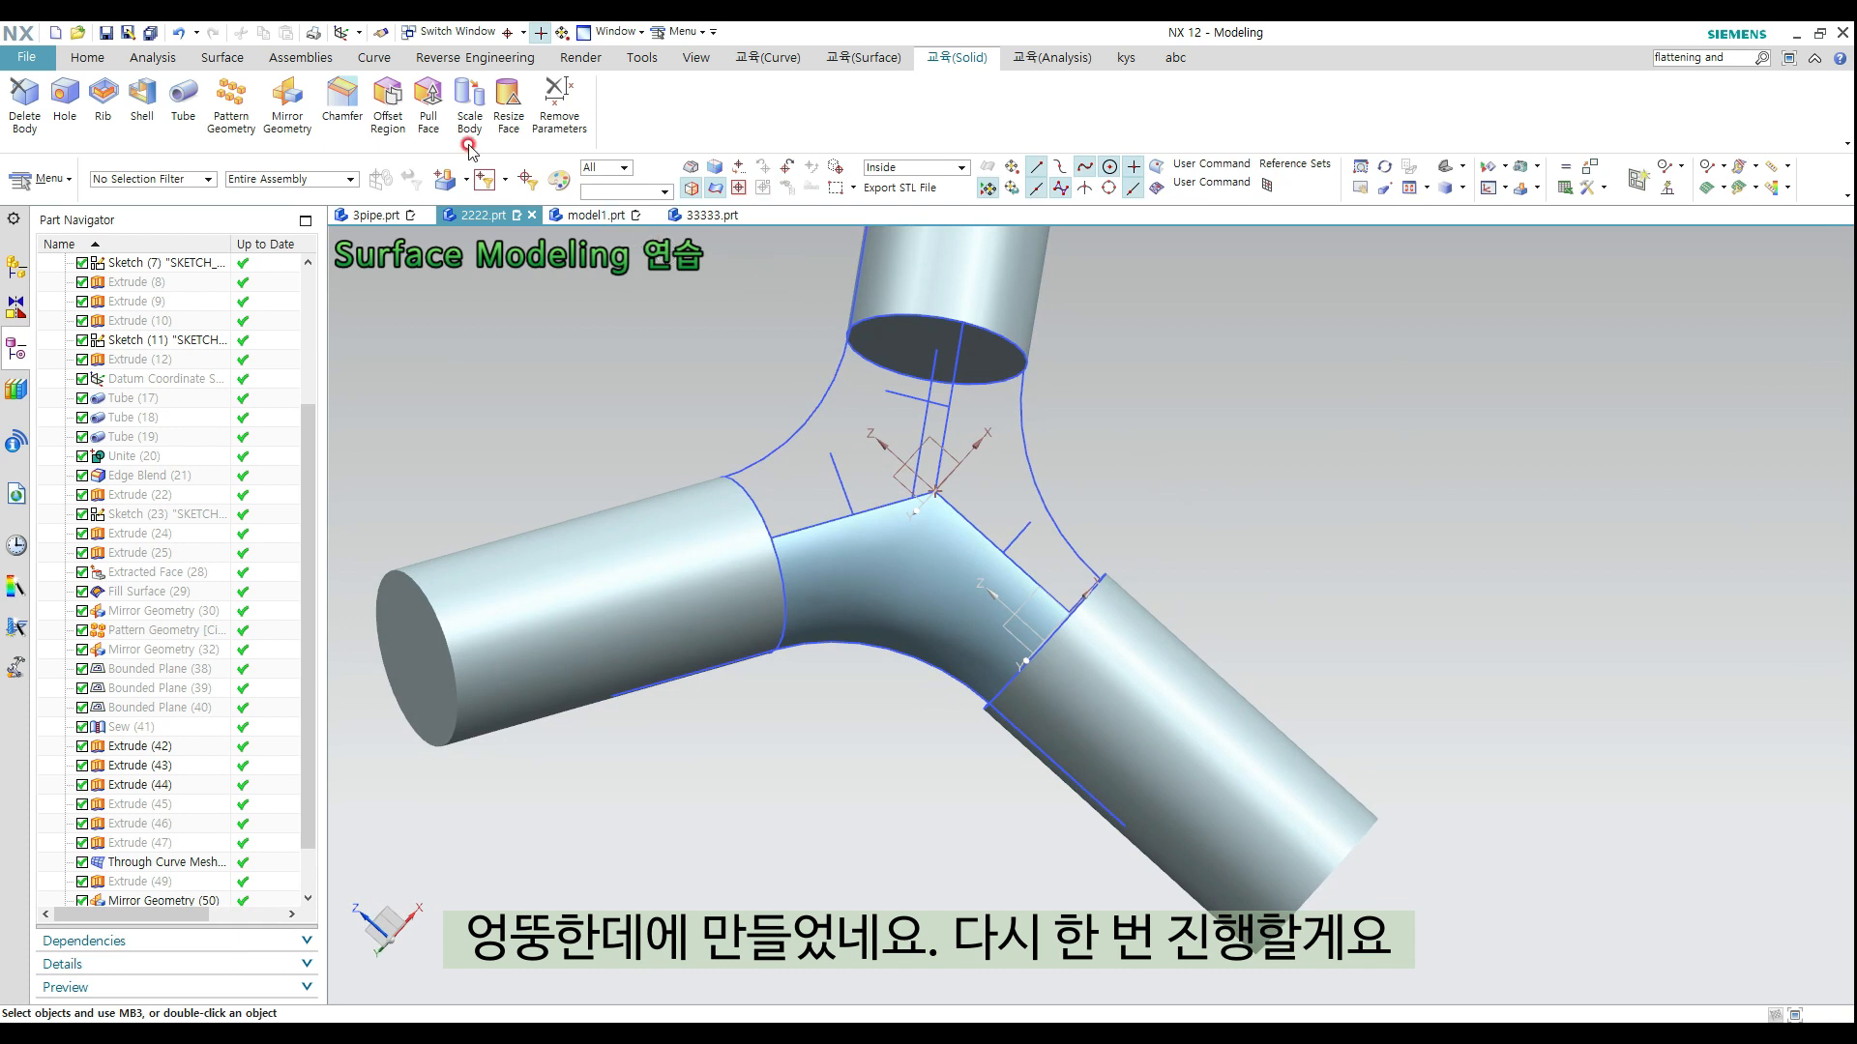
Pattern both junction surfaces in a Circular layout about the centre datum's Y axis, with Count and Span spacing, count 3 and span 360°
{"action": "left_click", "coordinate": [861, 593]}
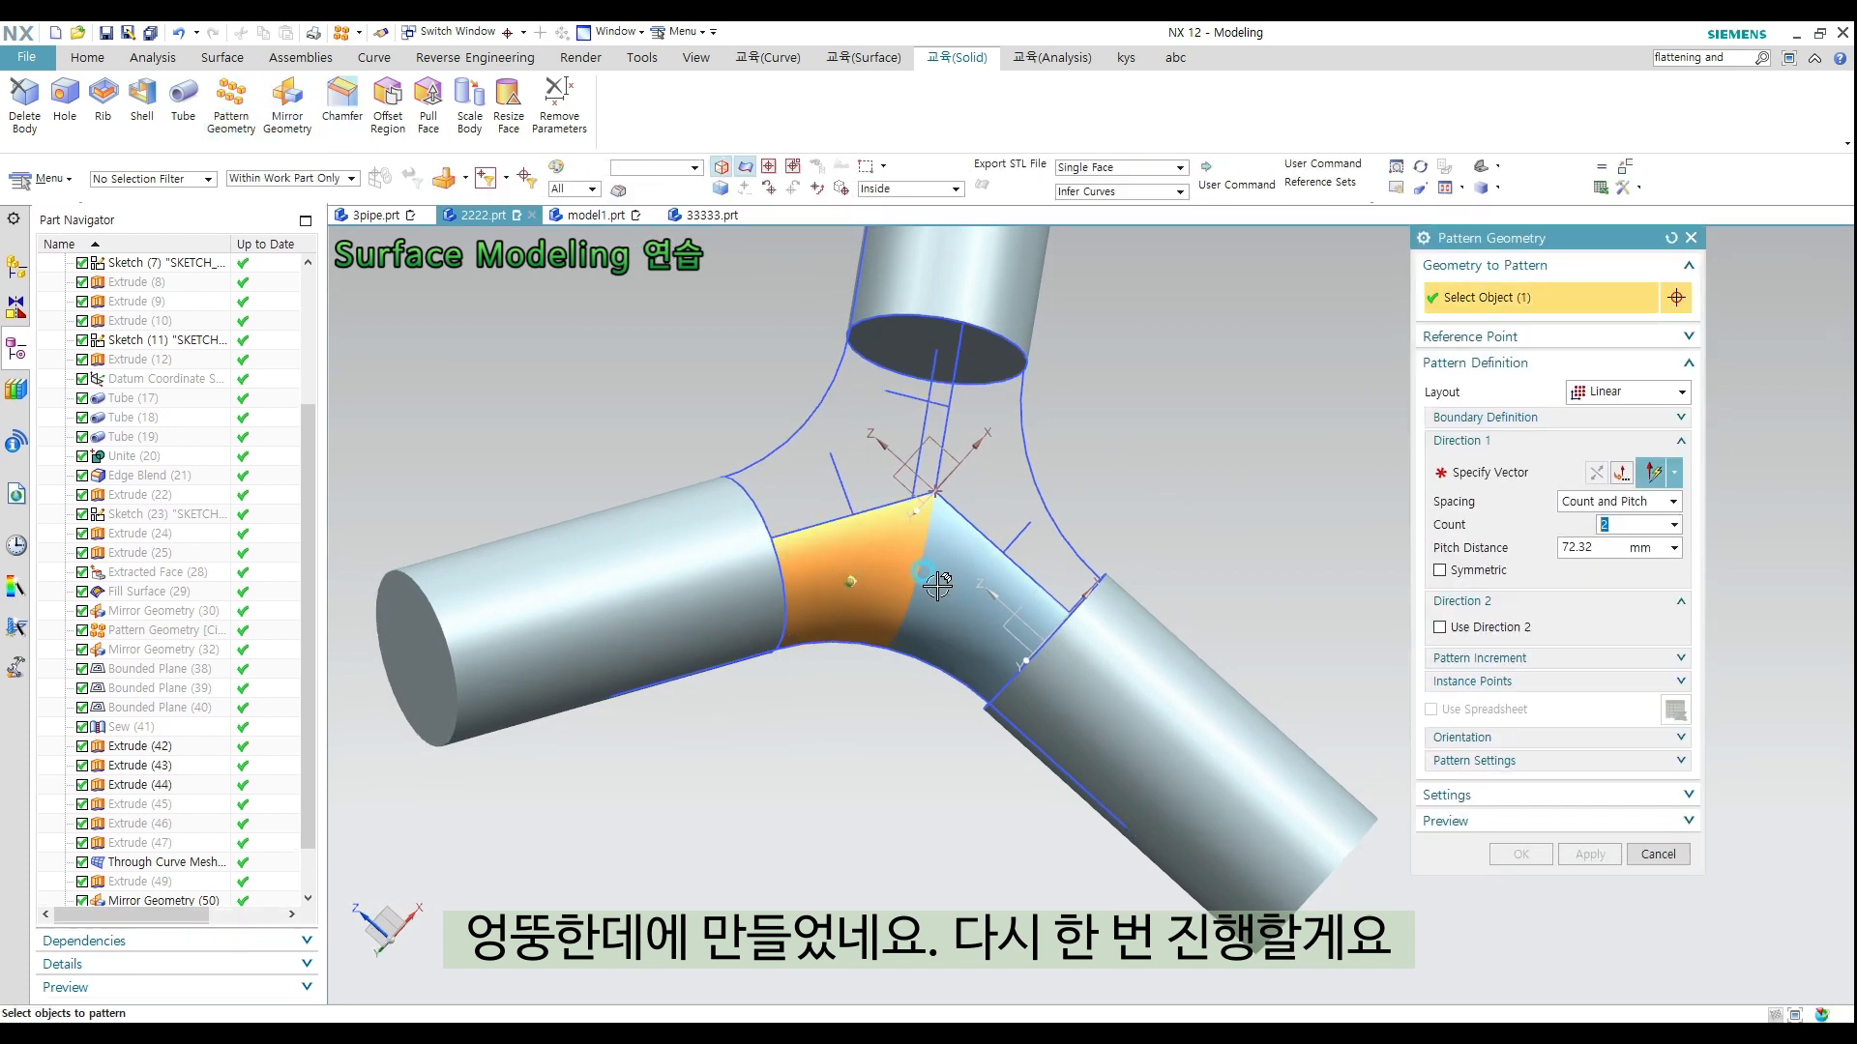
{"action": "left_click", "coordinate": [943, 585]}
{"action": "left_click", "coordinate": [1633, 397]}
{"action": "left_click", "coordinate": [1611, 432]}
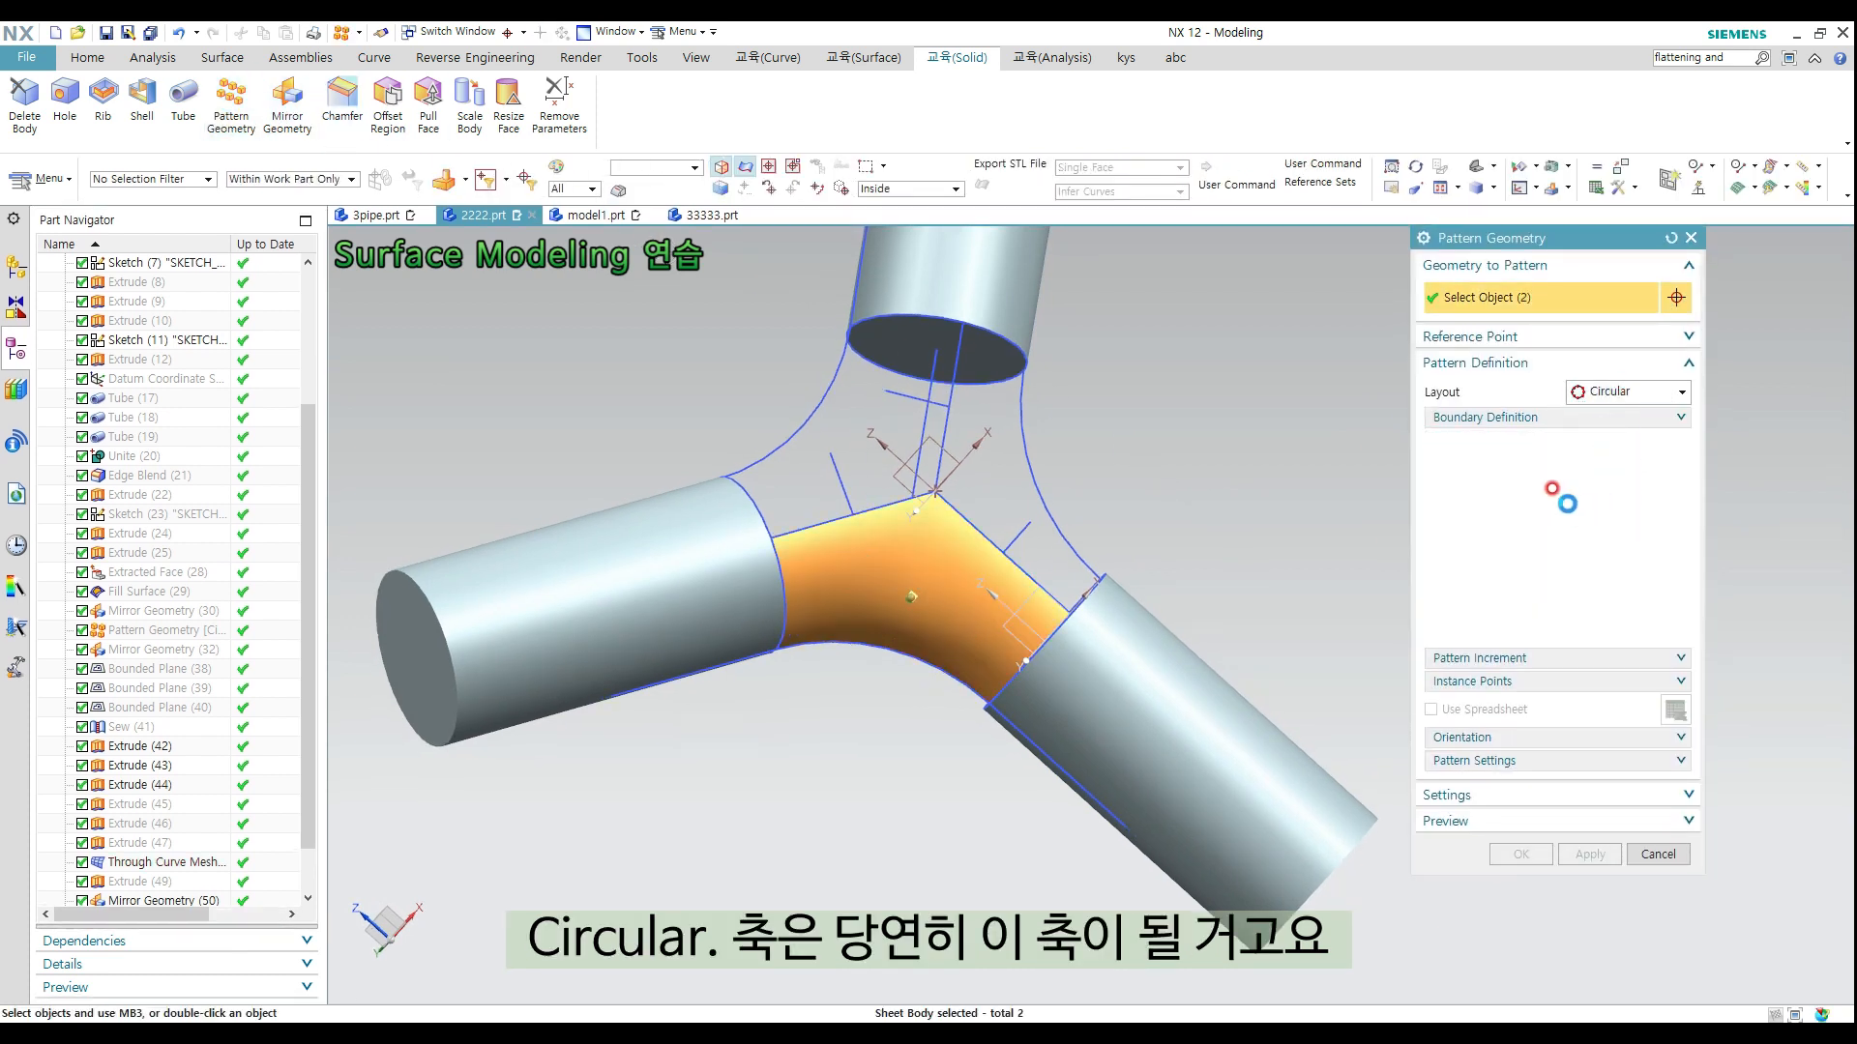
{"action": "middle_click_drag", "start_coordinate": [977, 570], "coordinate": [924, 523]}
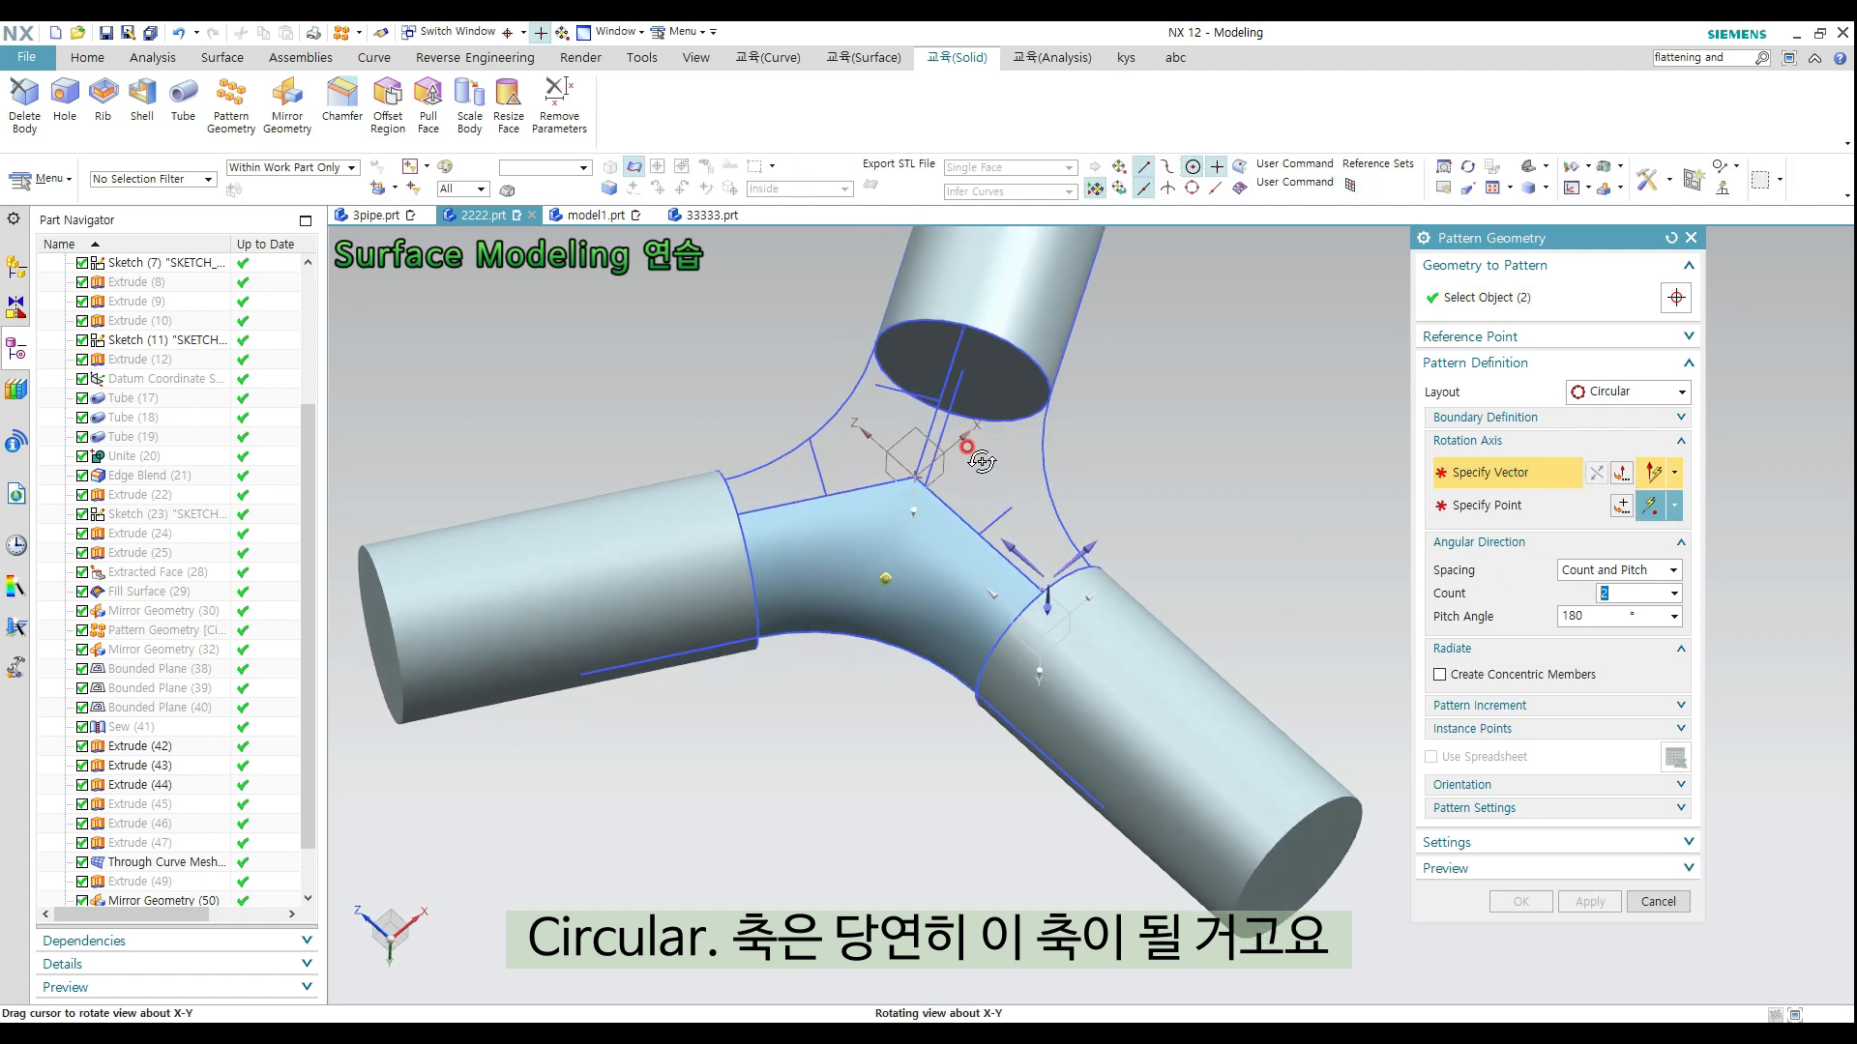
{"action": "left_click", "coordinate": [923, 519]}
{"action": "left_click", "coordinate": [921, 498]}
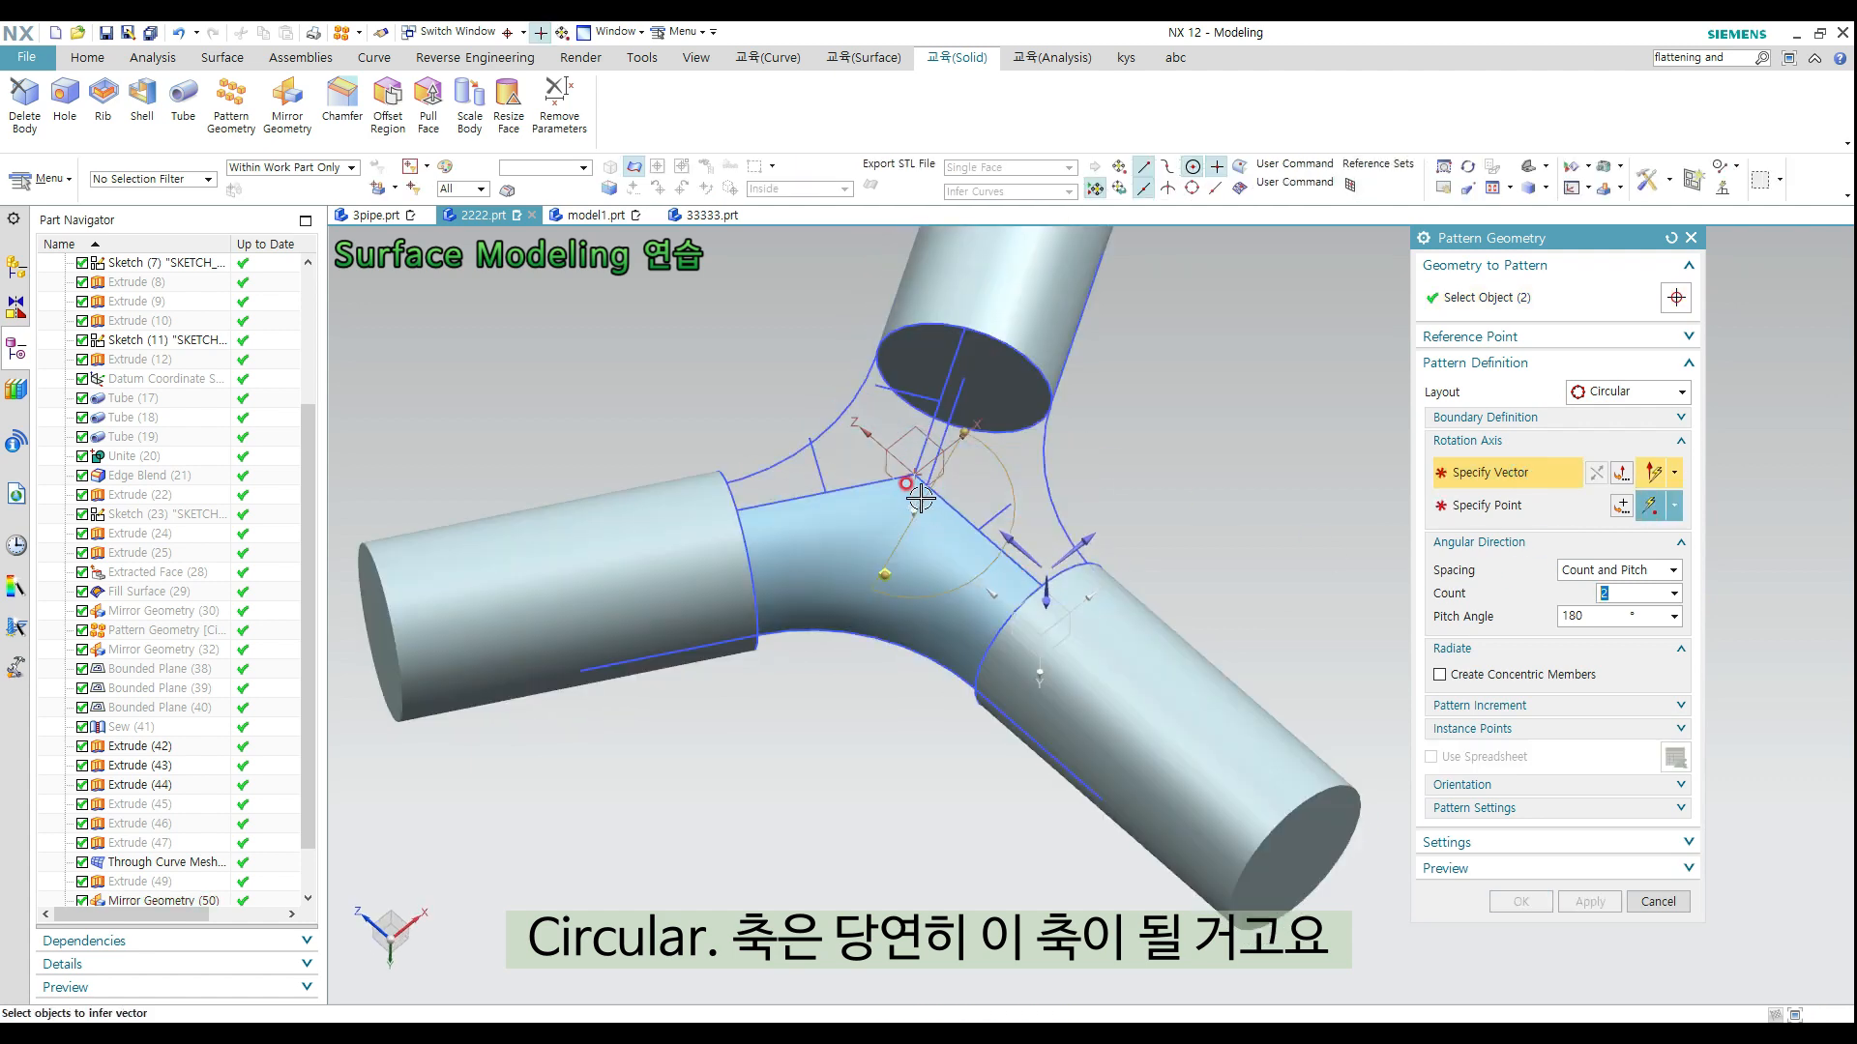
{"action": "left_click", "coordinate": [1569, 617]}
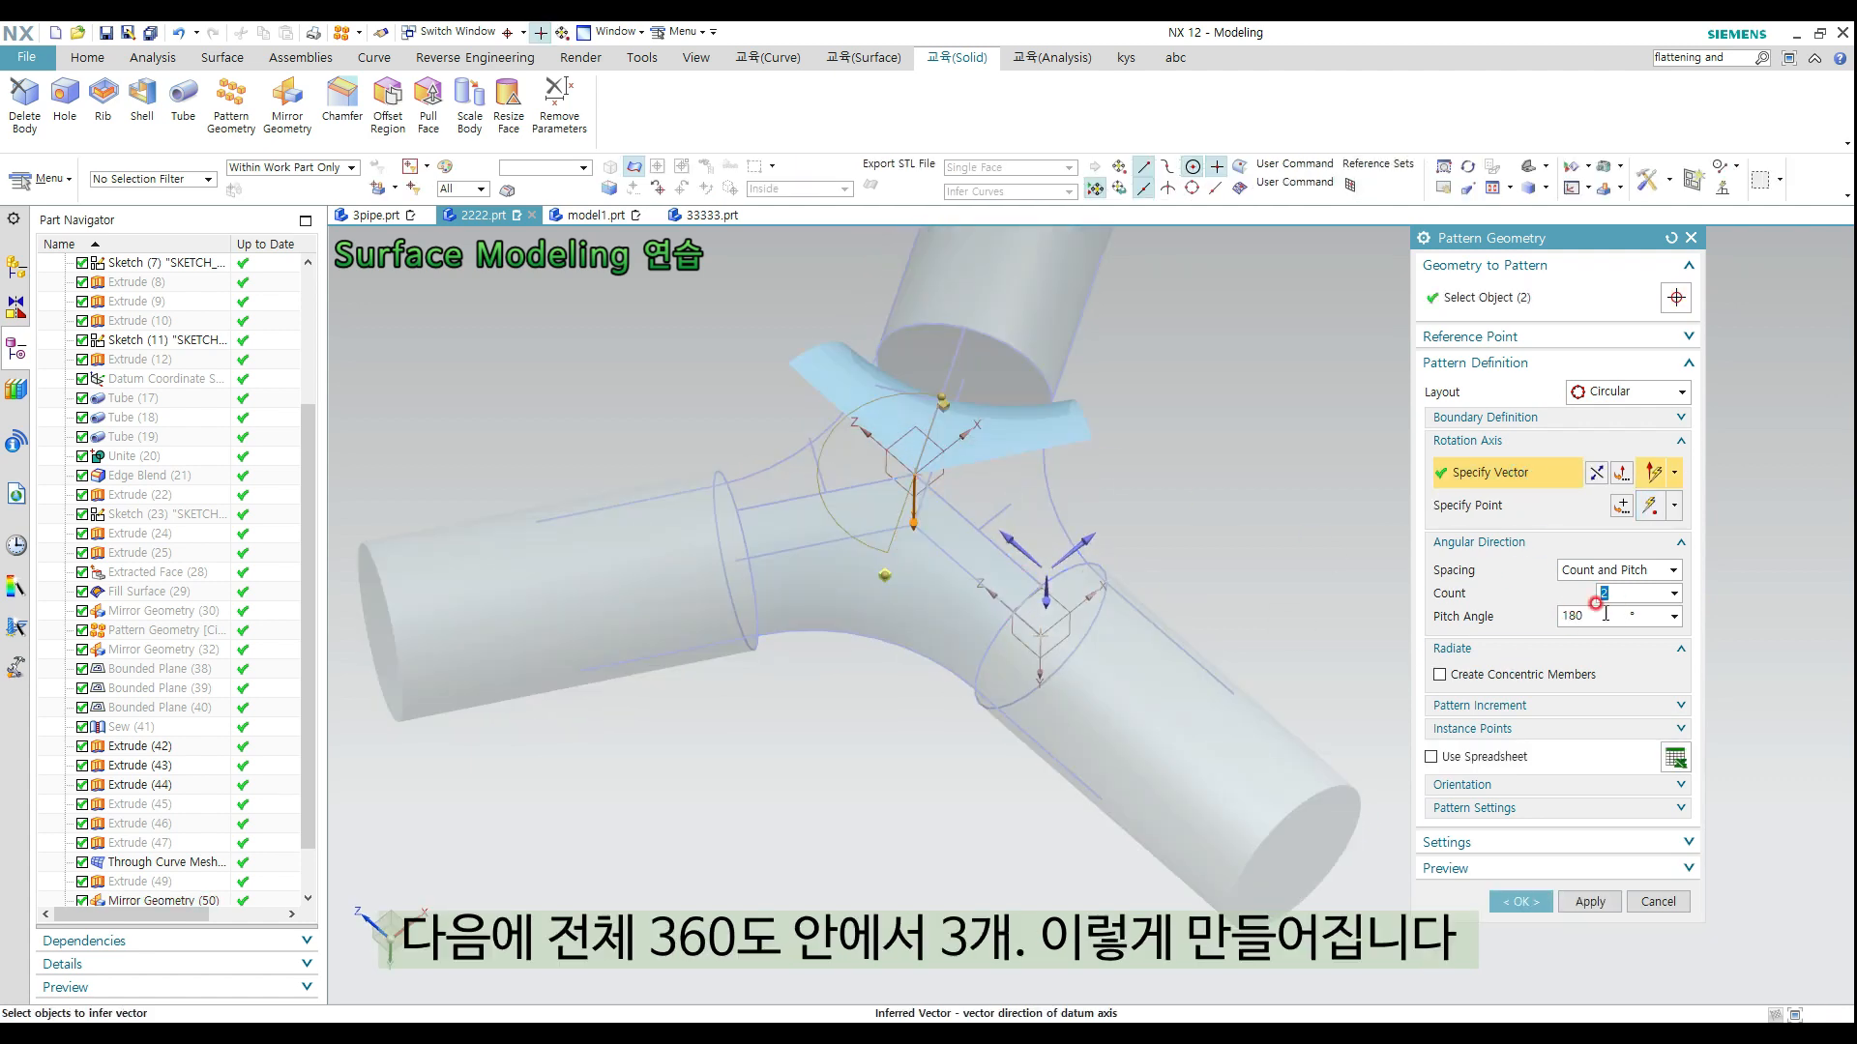
{"action": "left_click", "coordinate": [1633, 572]}
{"action": "left_click", "coordinate": [1613, 603]}
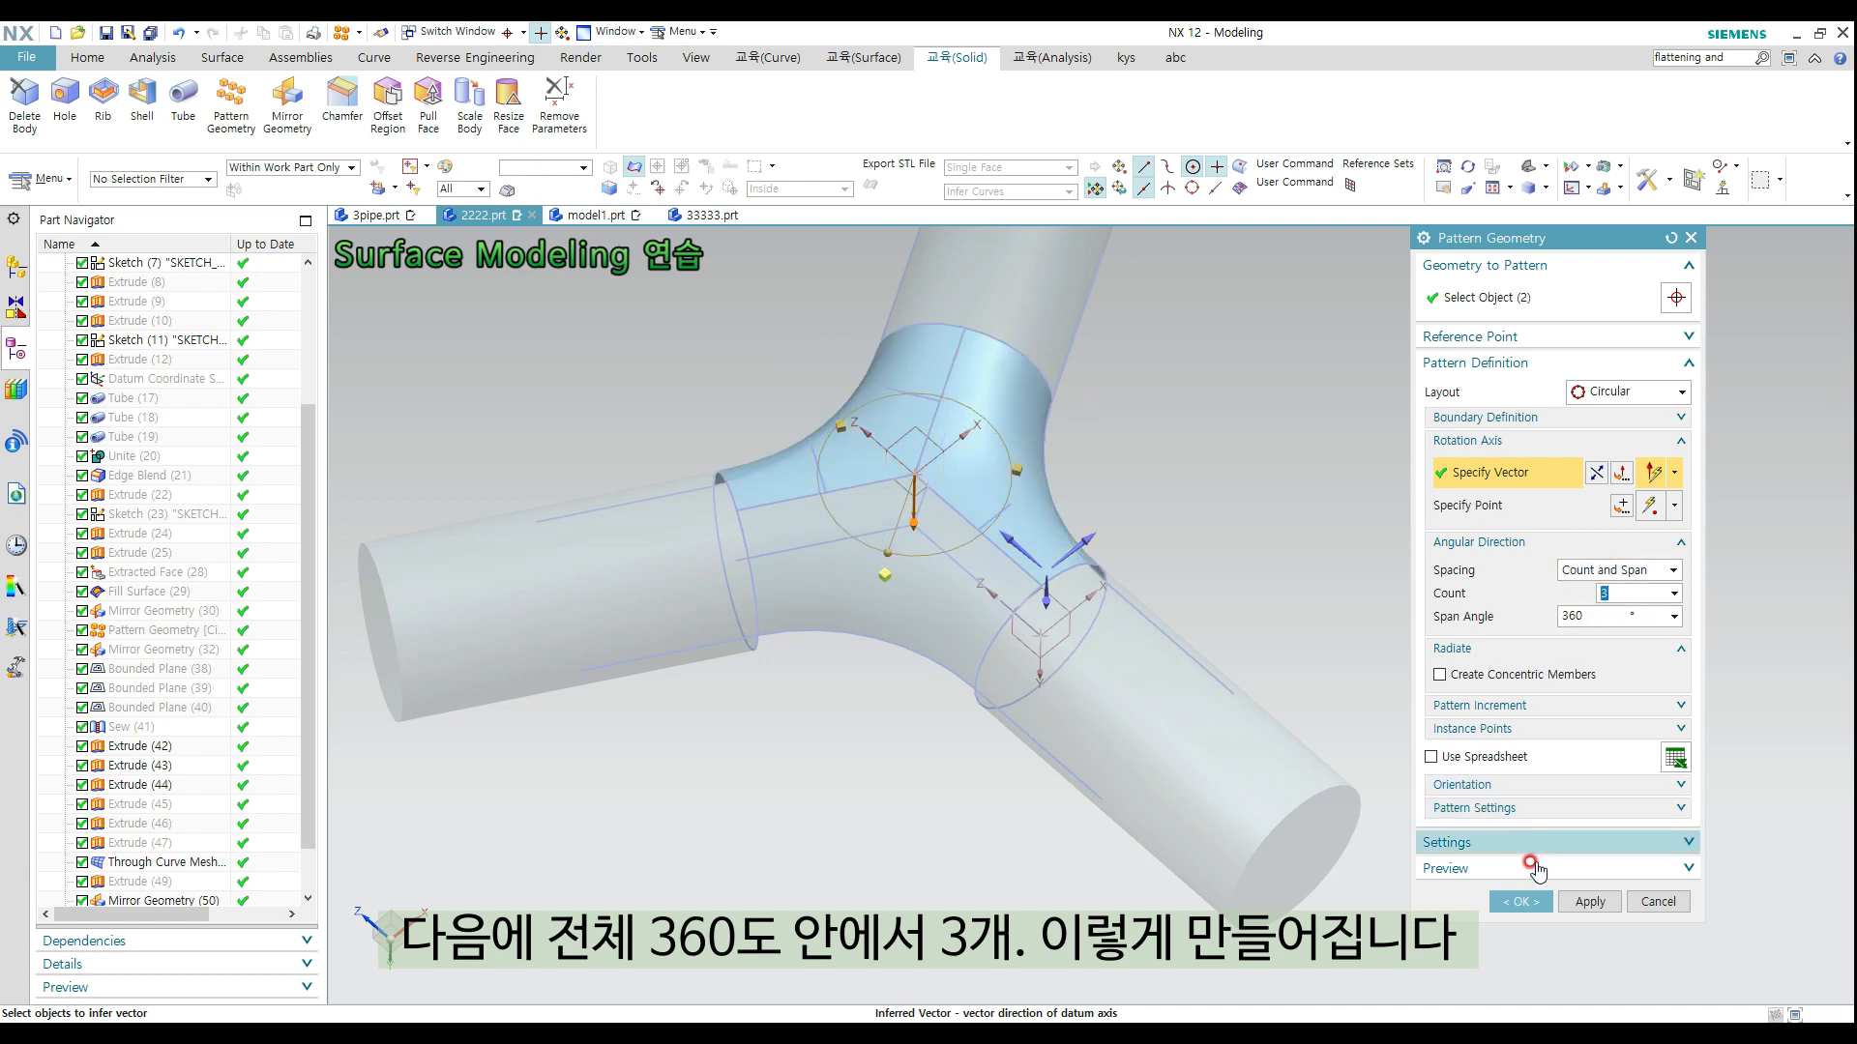
{"action": "left_click", "coordinate": [1520, 902]}
Mirror all six junction surfaces across the XZ plane of the existing datum coordinate system at the pipe end
{"action": "middle_click_drag", "start_coordinate": [1253, 537], "coordinate": [922, 447]}
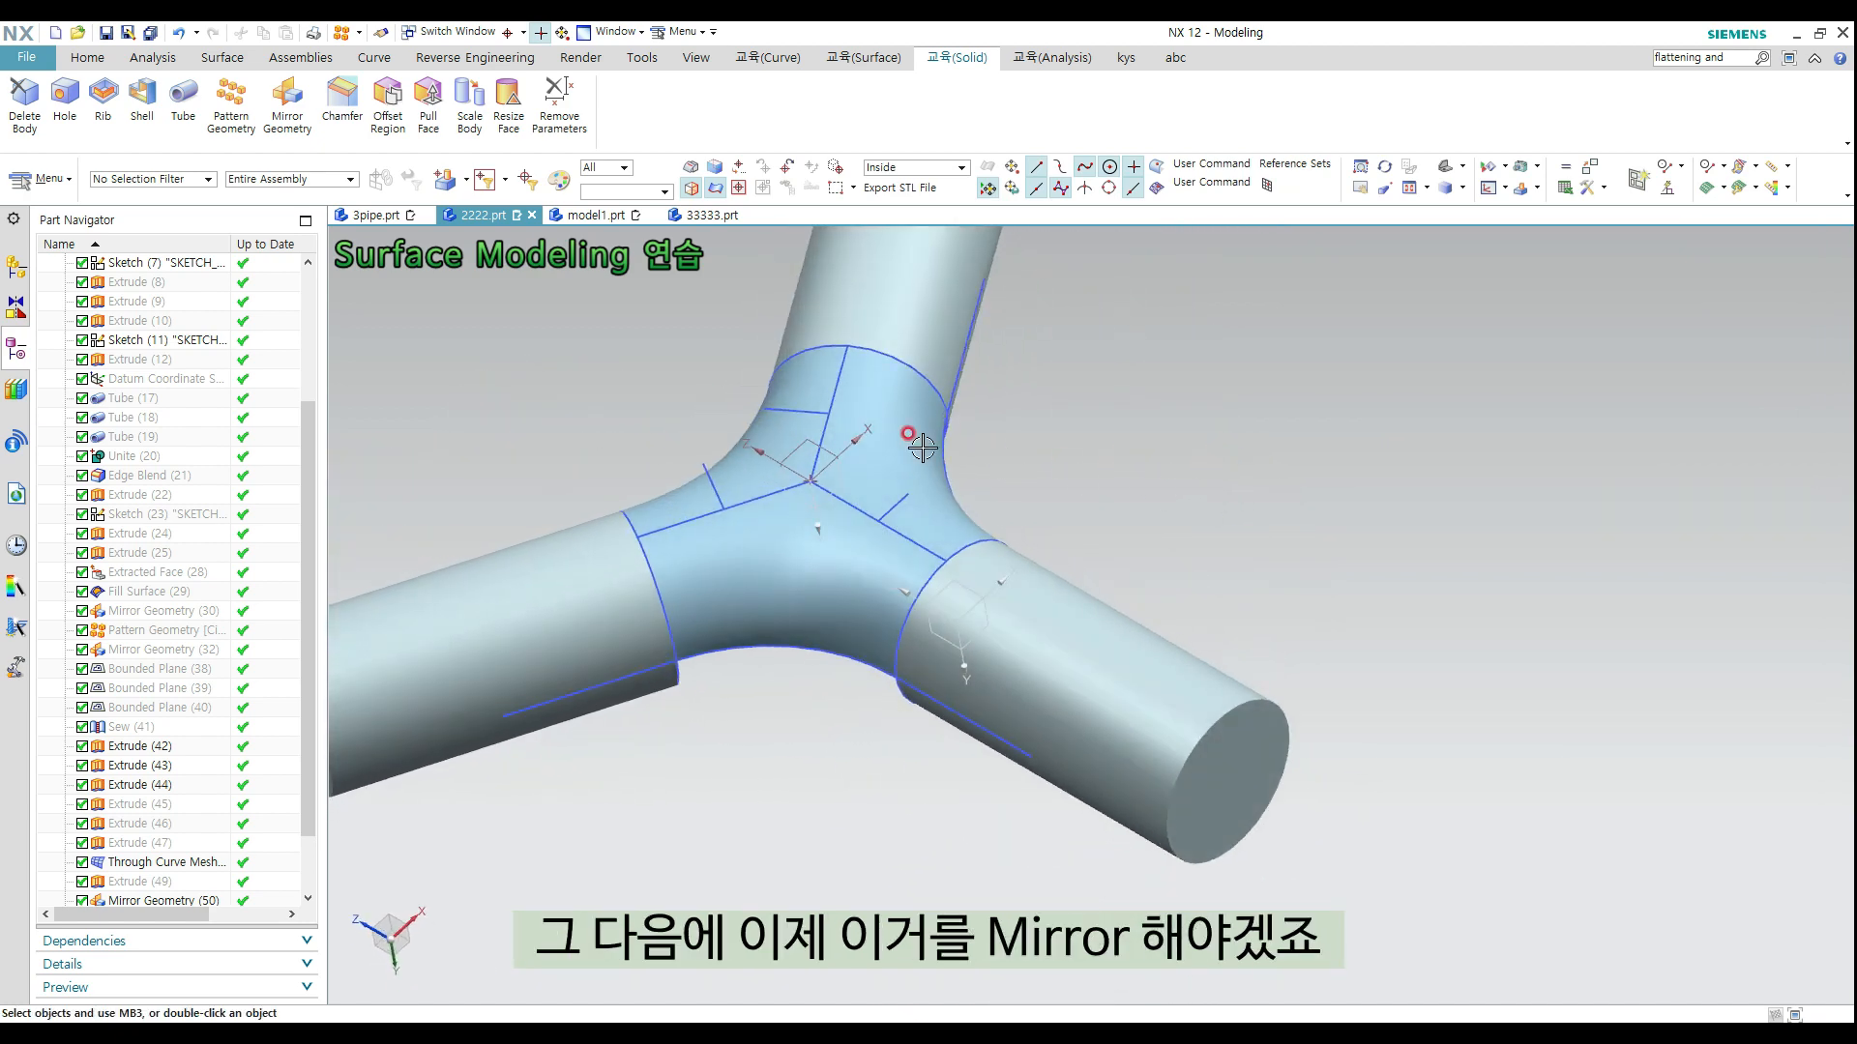
{"action": "left_click", "coordinate": [293, 116]}
{"action": "left_click", "coordinate": [788, 397]}
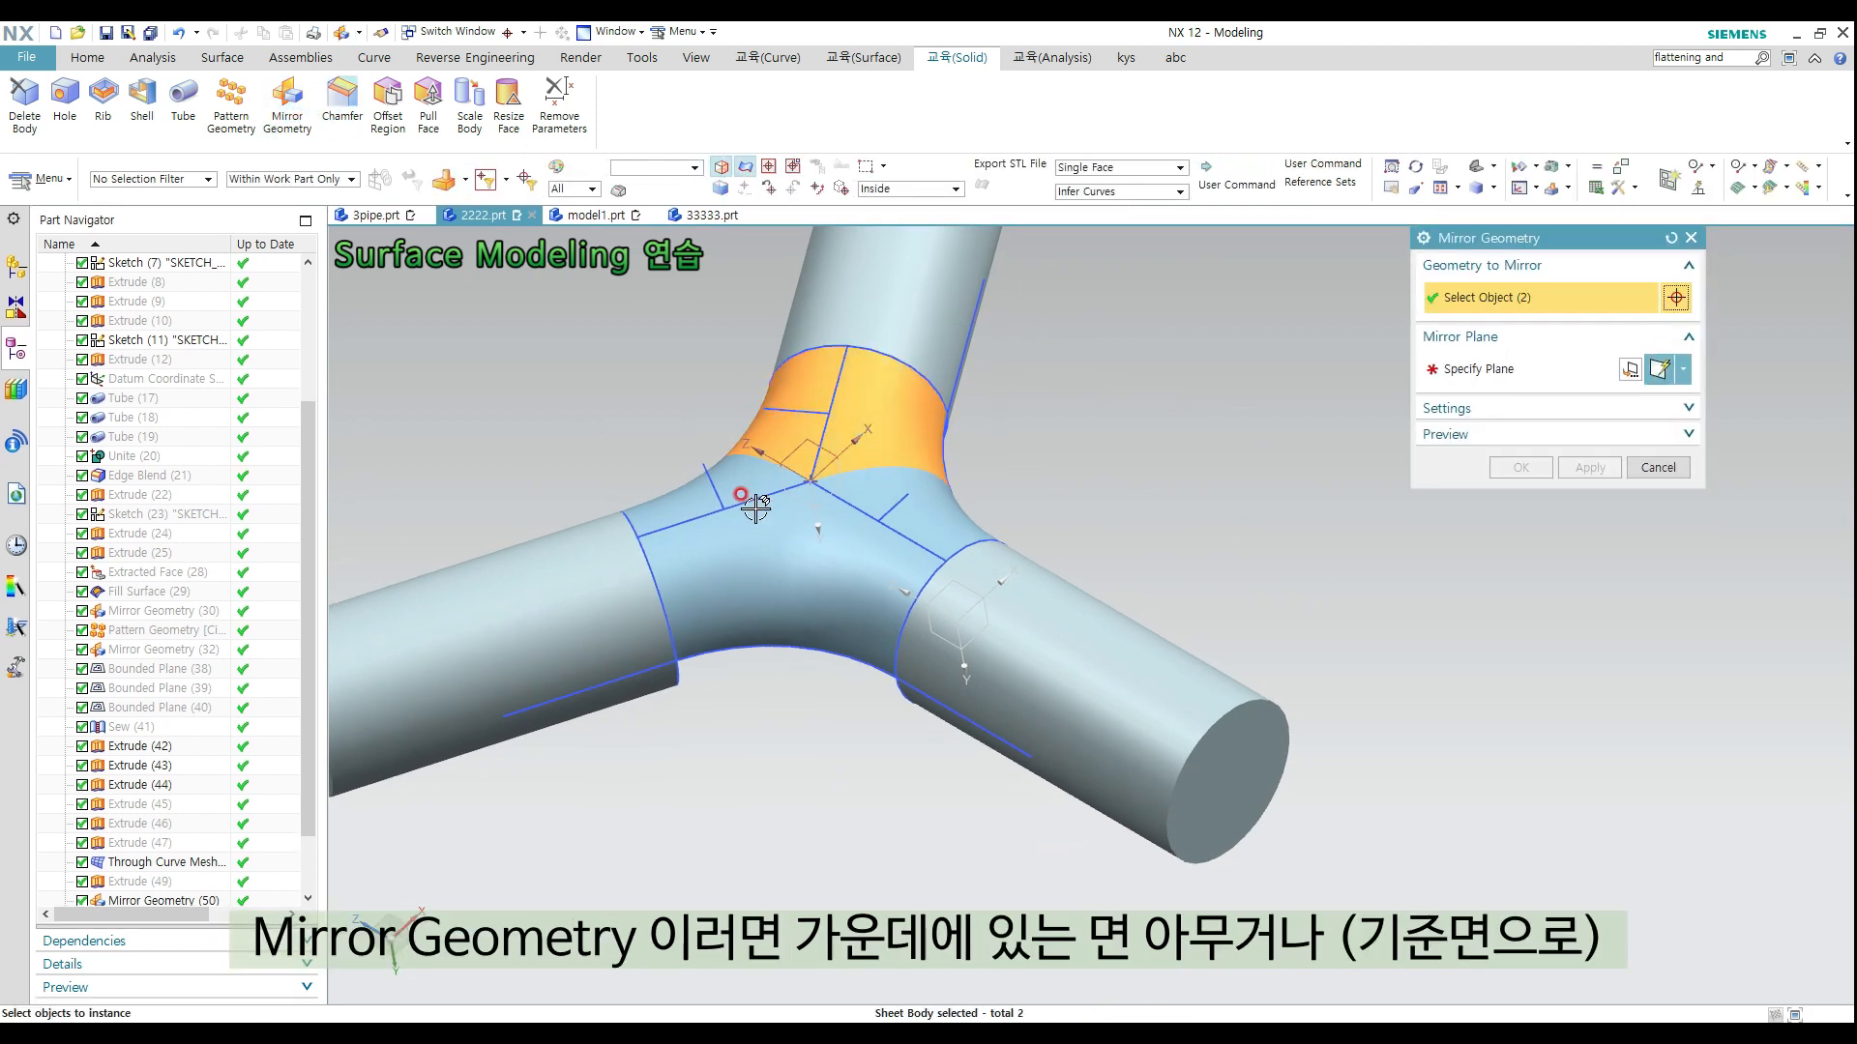
{"action": "left_click", "coordinate": [857, 477]}
{"action": "left_click", "coordinate": [816, 557]}
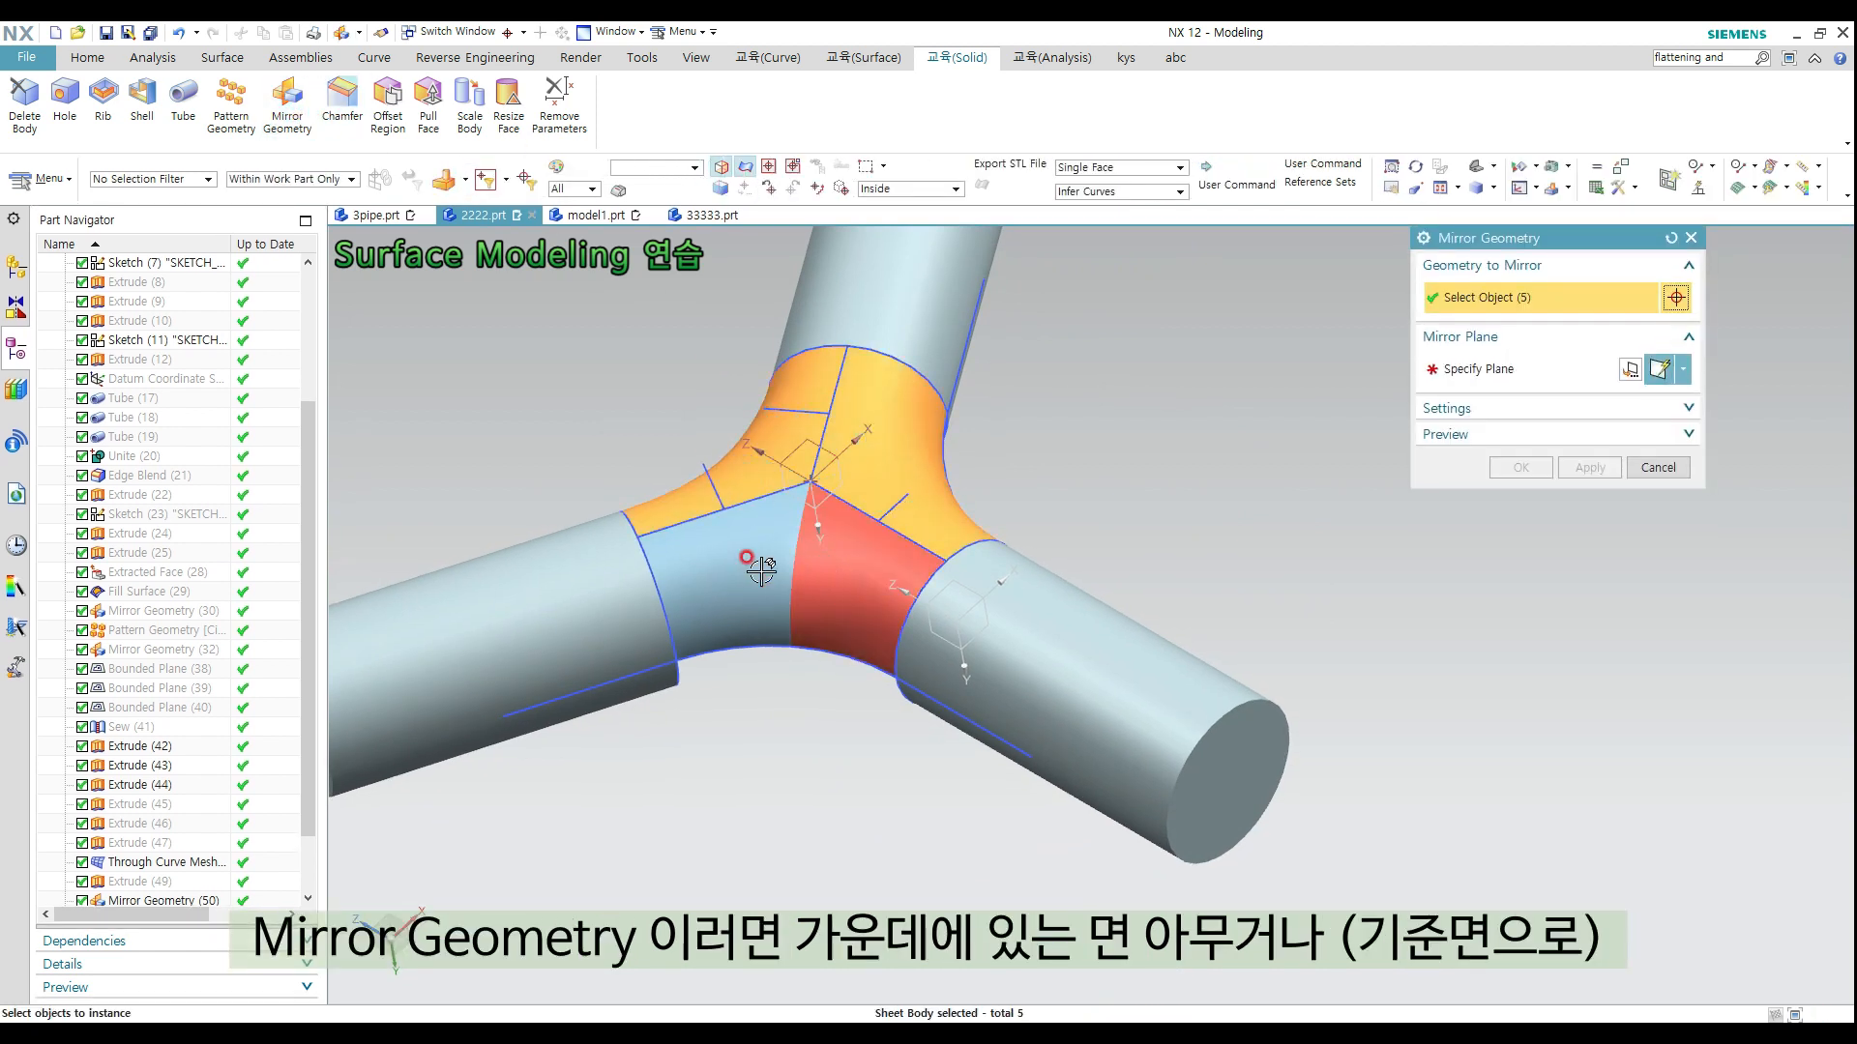
{"action": "left_click", "coordinate": [735, 555]}
{"action": "left_click", "coordinate": [1506, 369]}
{"action": "middle_click_drag", "start_coordinate": [1078, 495], "coordinate": [928, 610]}
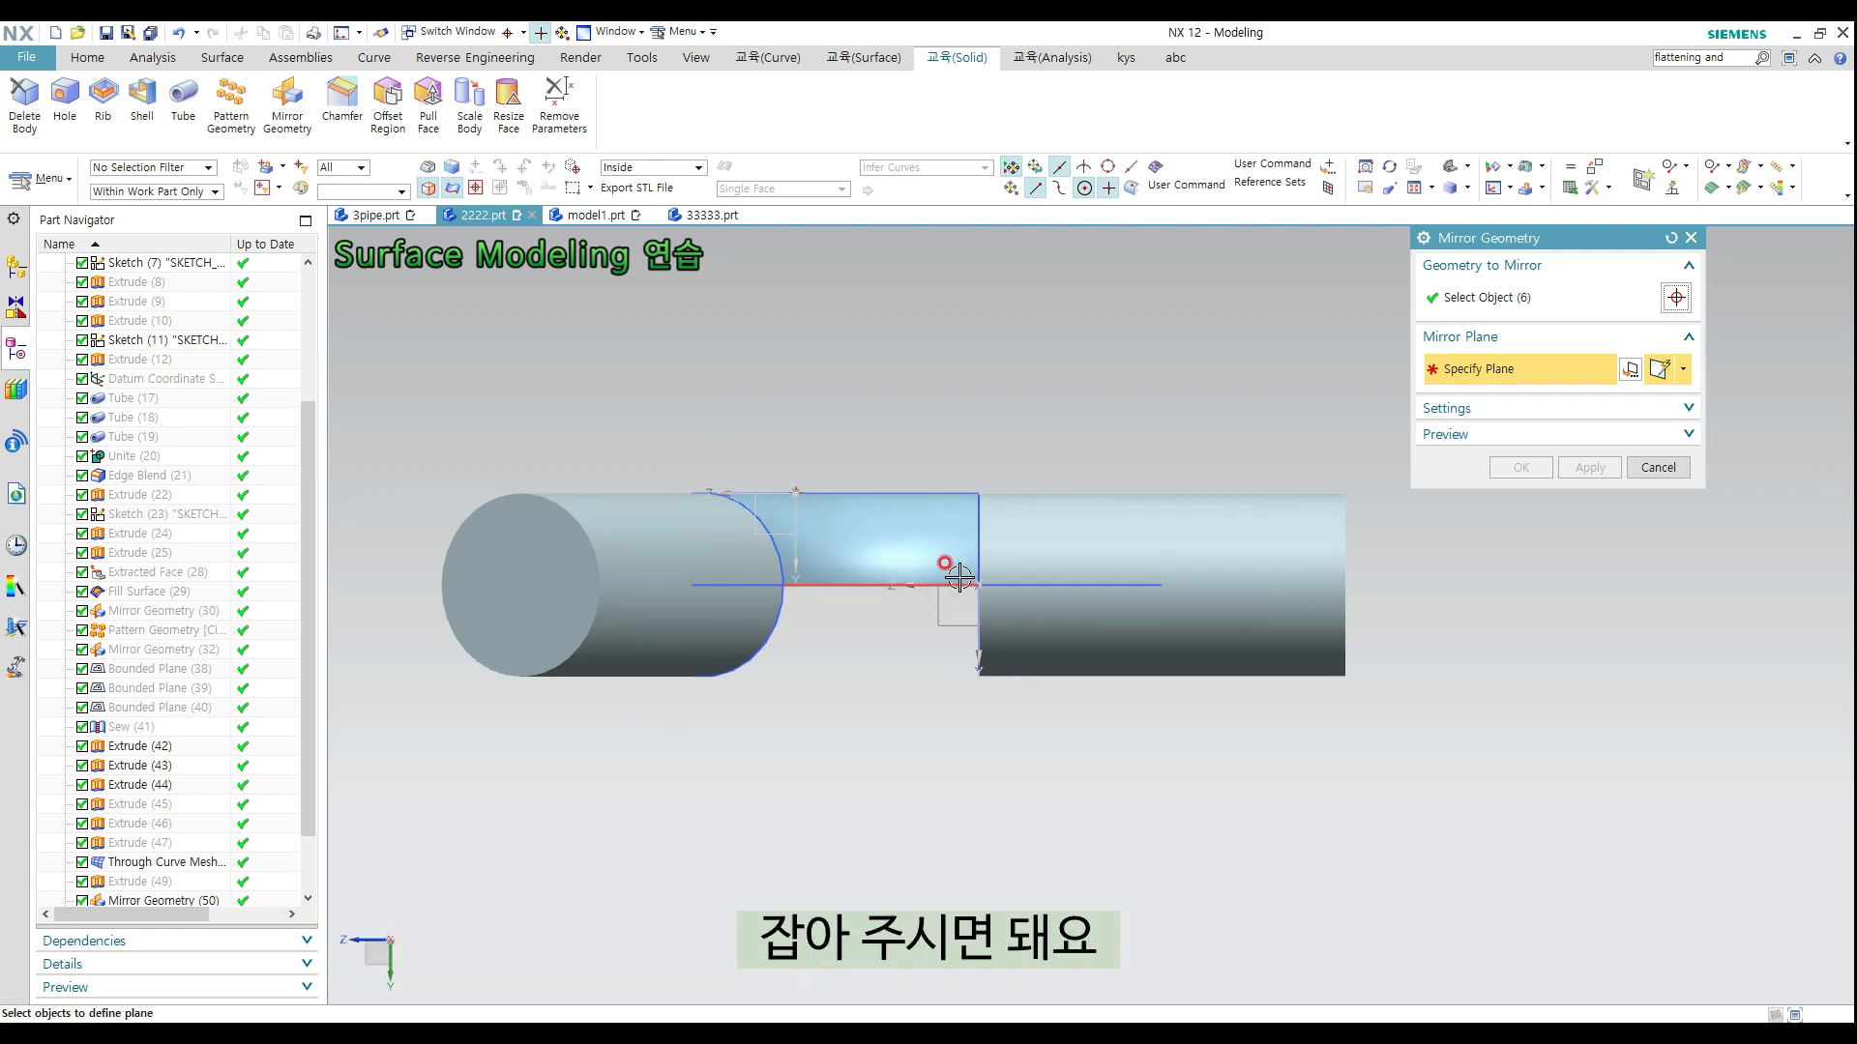
{"action": "middle_click_drag", "start_coordinate": [1093, 470], "coordinate": [1029, 555]}
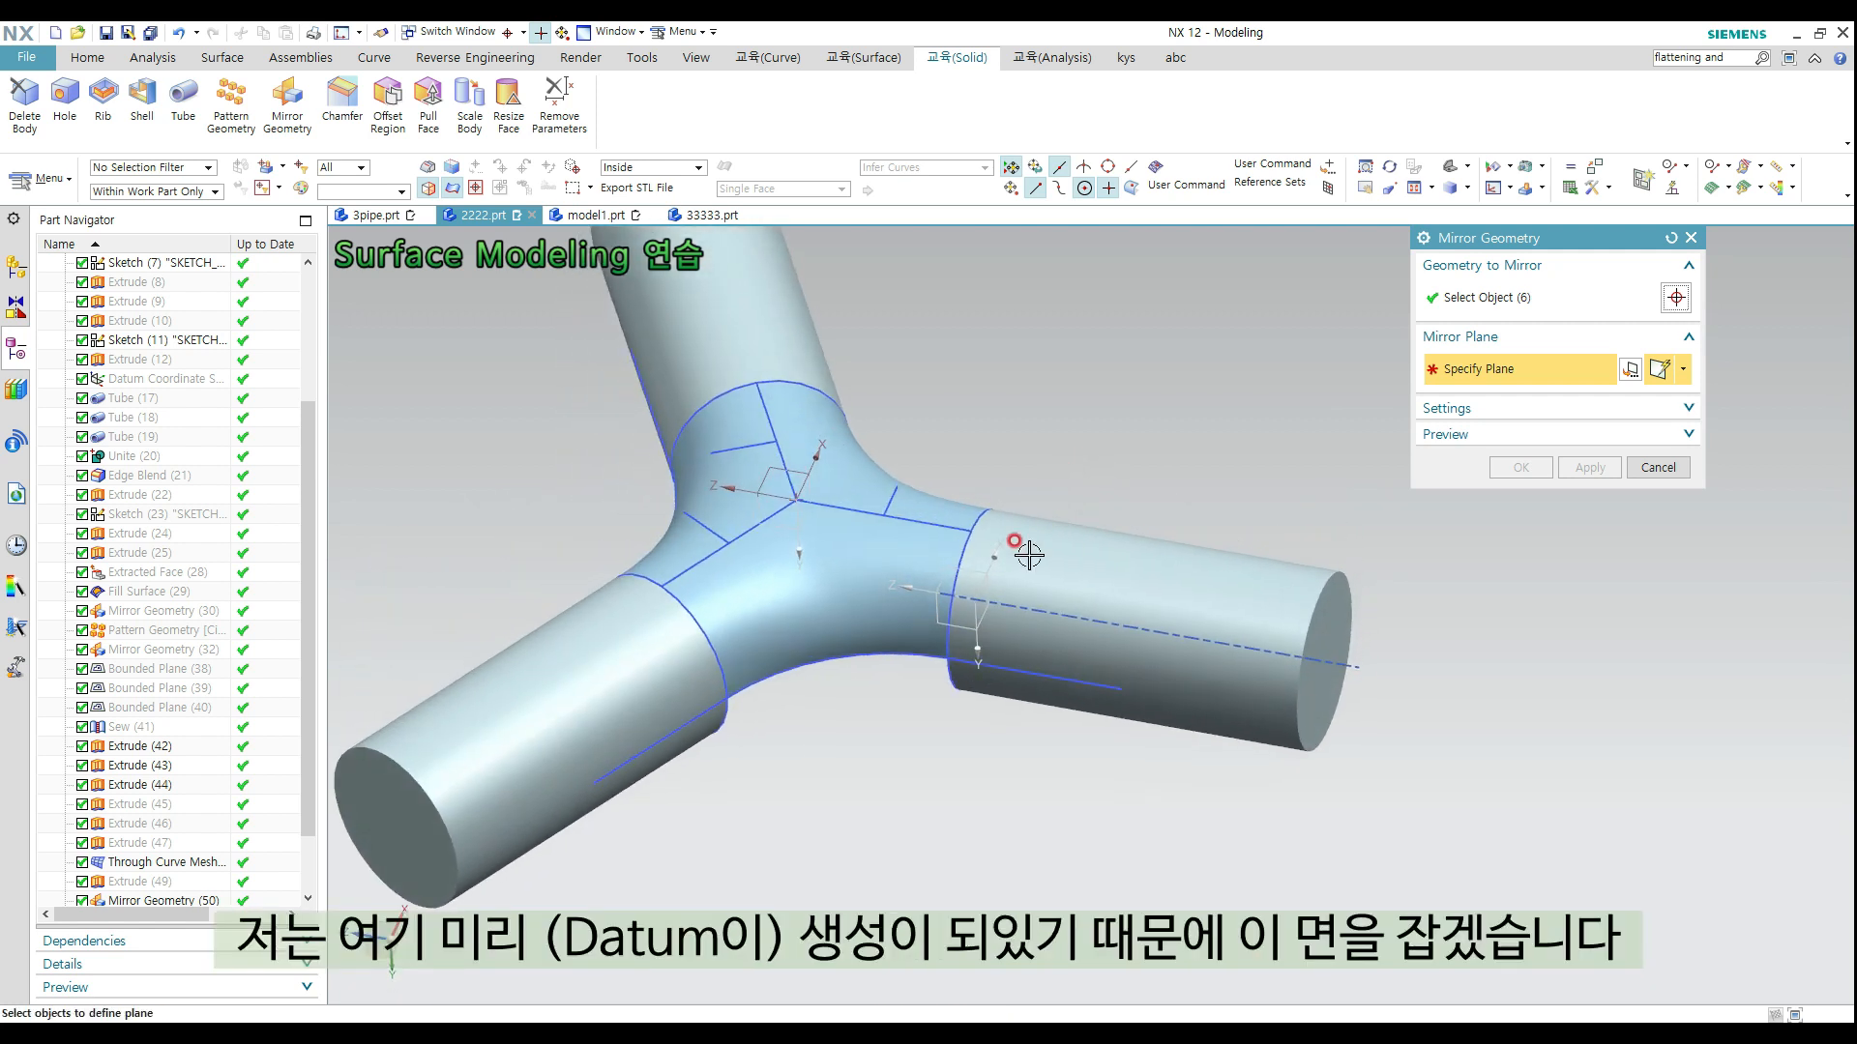
{"action": "left_click", "coordinate": [968, 573]}
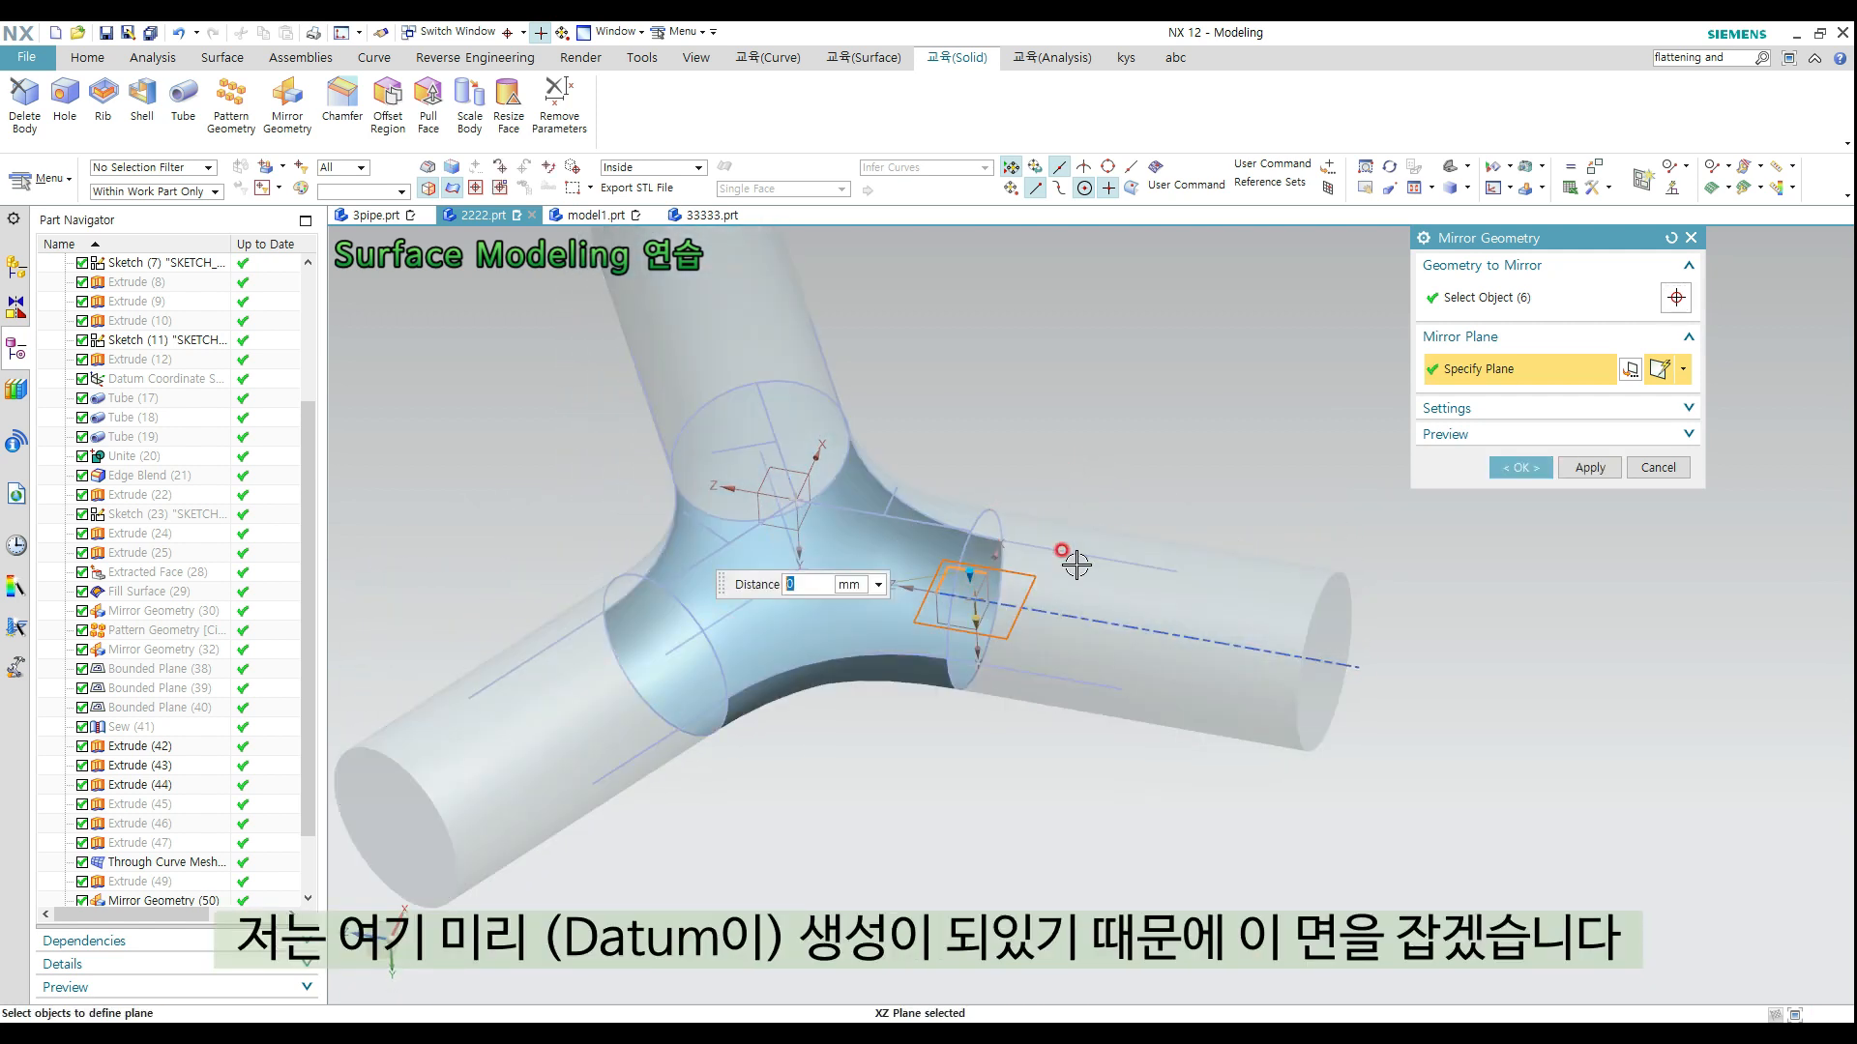
{"action": "left_click", "coordinate": [1531, 472]}
Hide the three extruded reference pipes around the junction
{"action": "middle_click_drag", "start_coordinate": [1563, 526], "coordinate": [905, 470]}
{"action": "scroll", "coordinate": [876, 551], "scroll_direction": "down", "scroll_amount": 3}
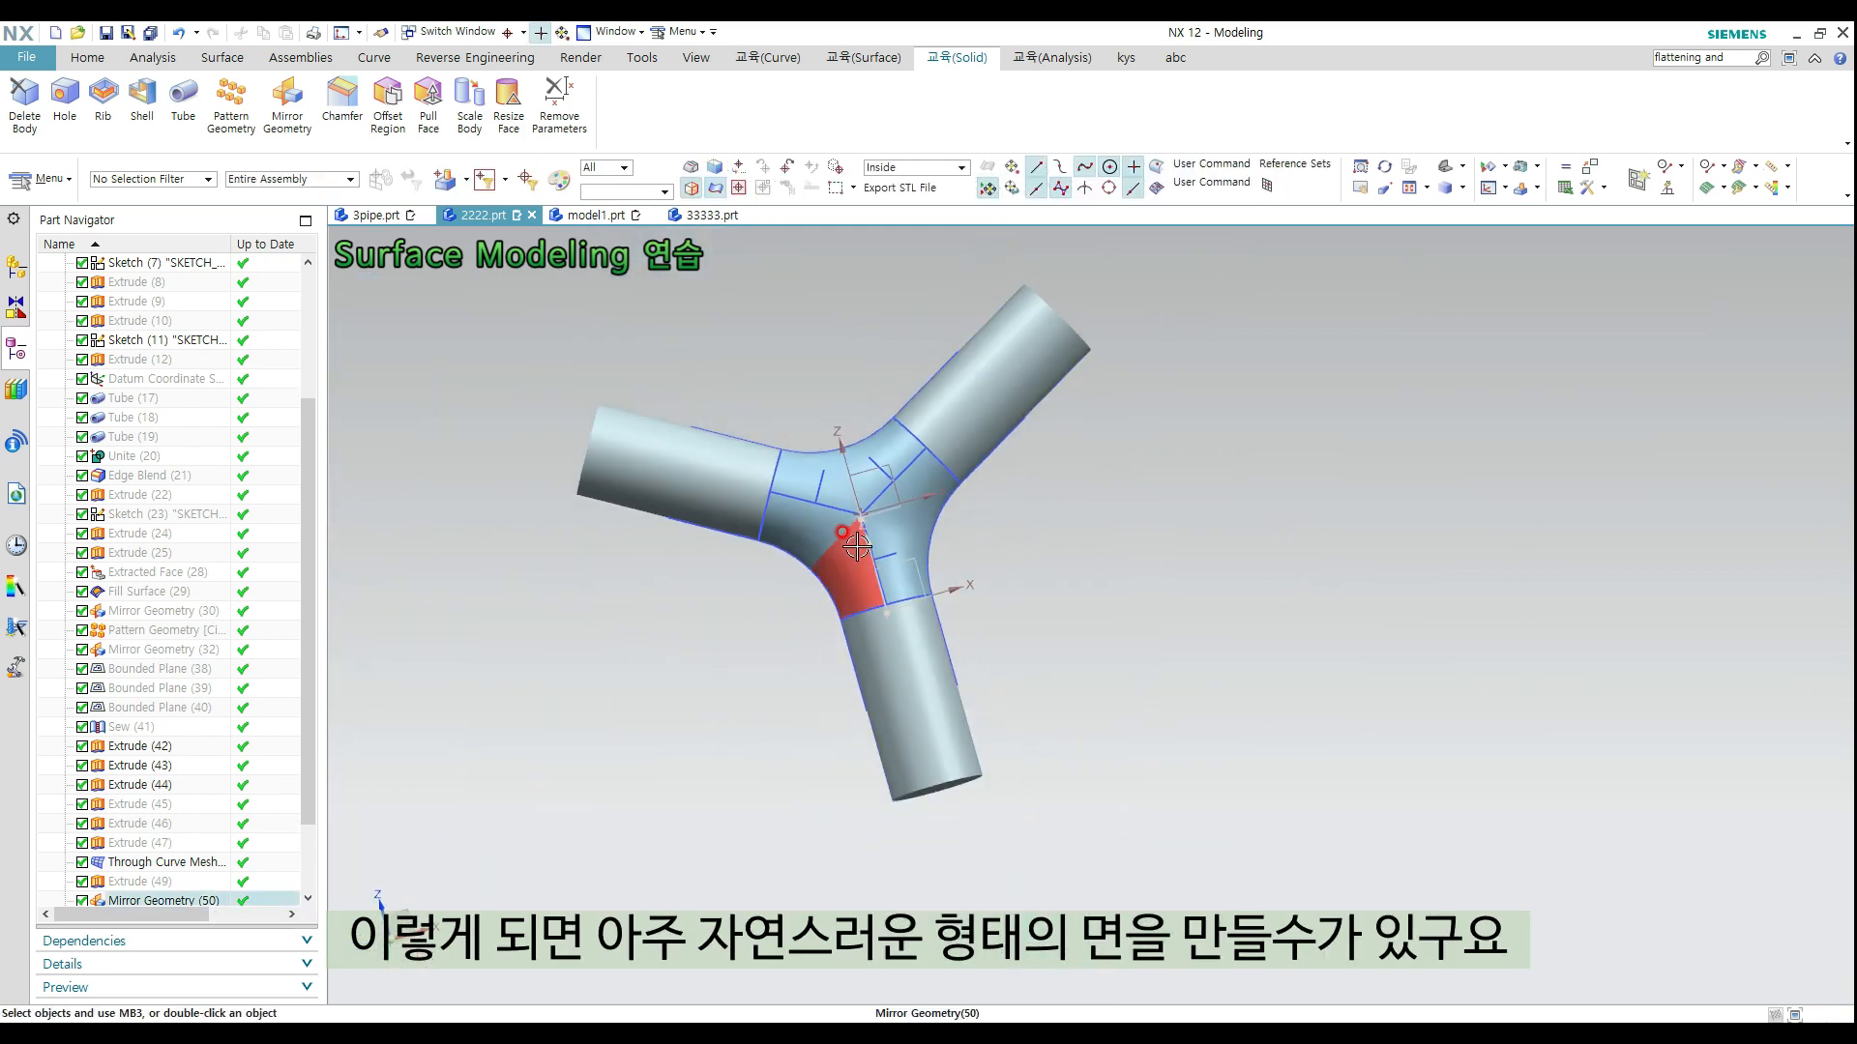
{"action": "middle_click_drag", "start_coordinate": [851, 556], "coordinate": [966, 446]}
{"action": "left_click", "coordinate": [1006, 382]}
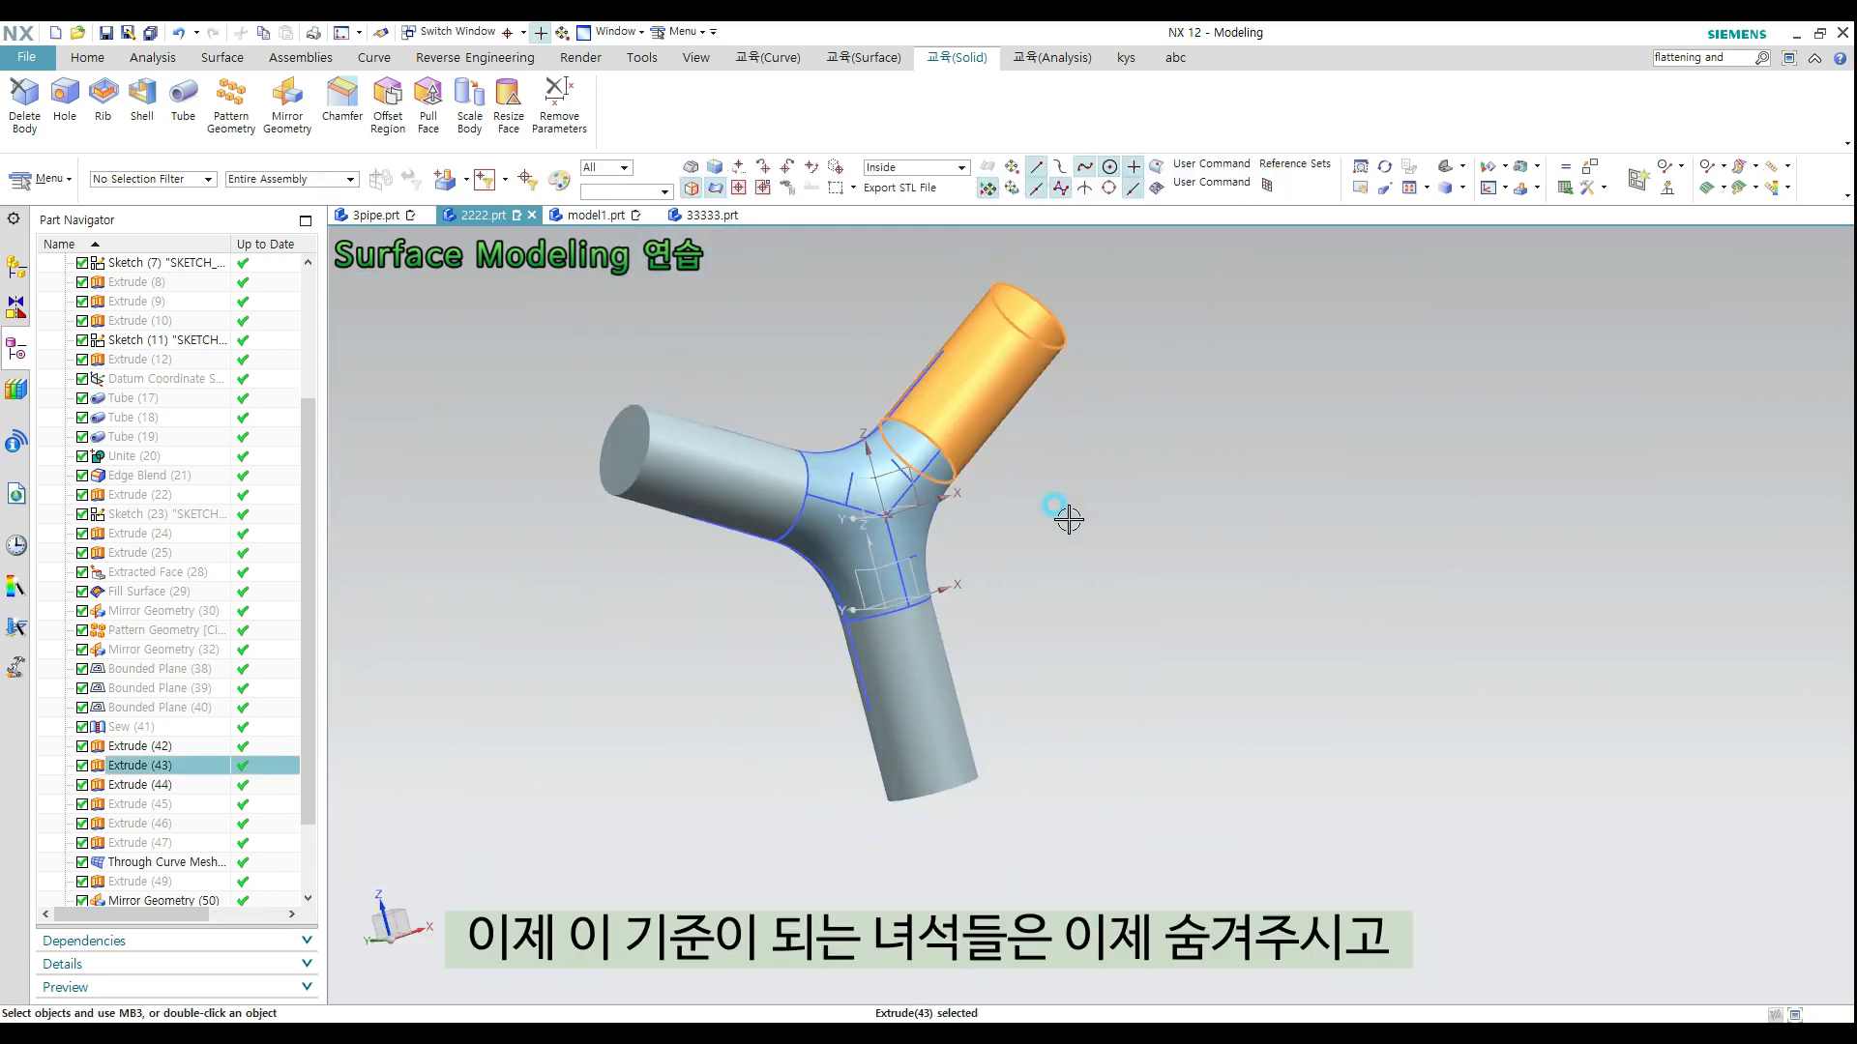
{"action": "key", "text": "ctrl+b"}
{"action": "left_click", "coordinate": [790, 490]}
{"action": "key", "text": "ctrl+b"}
{"action": "left_click", "coordinate": [945, 708]}
{"action": "key", "text": "ctrl+b"}
Hide all sketches and datums by type so only the junction surfaces are displayed
{"action": "middle_click_drag", "start_coordinate": [944, 708], "coordinate": [1019, 475]}
{"action": "key", "text": "ctrl+w"}
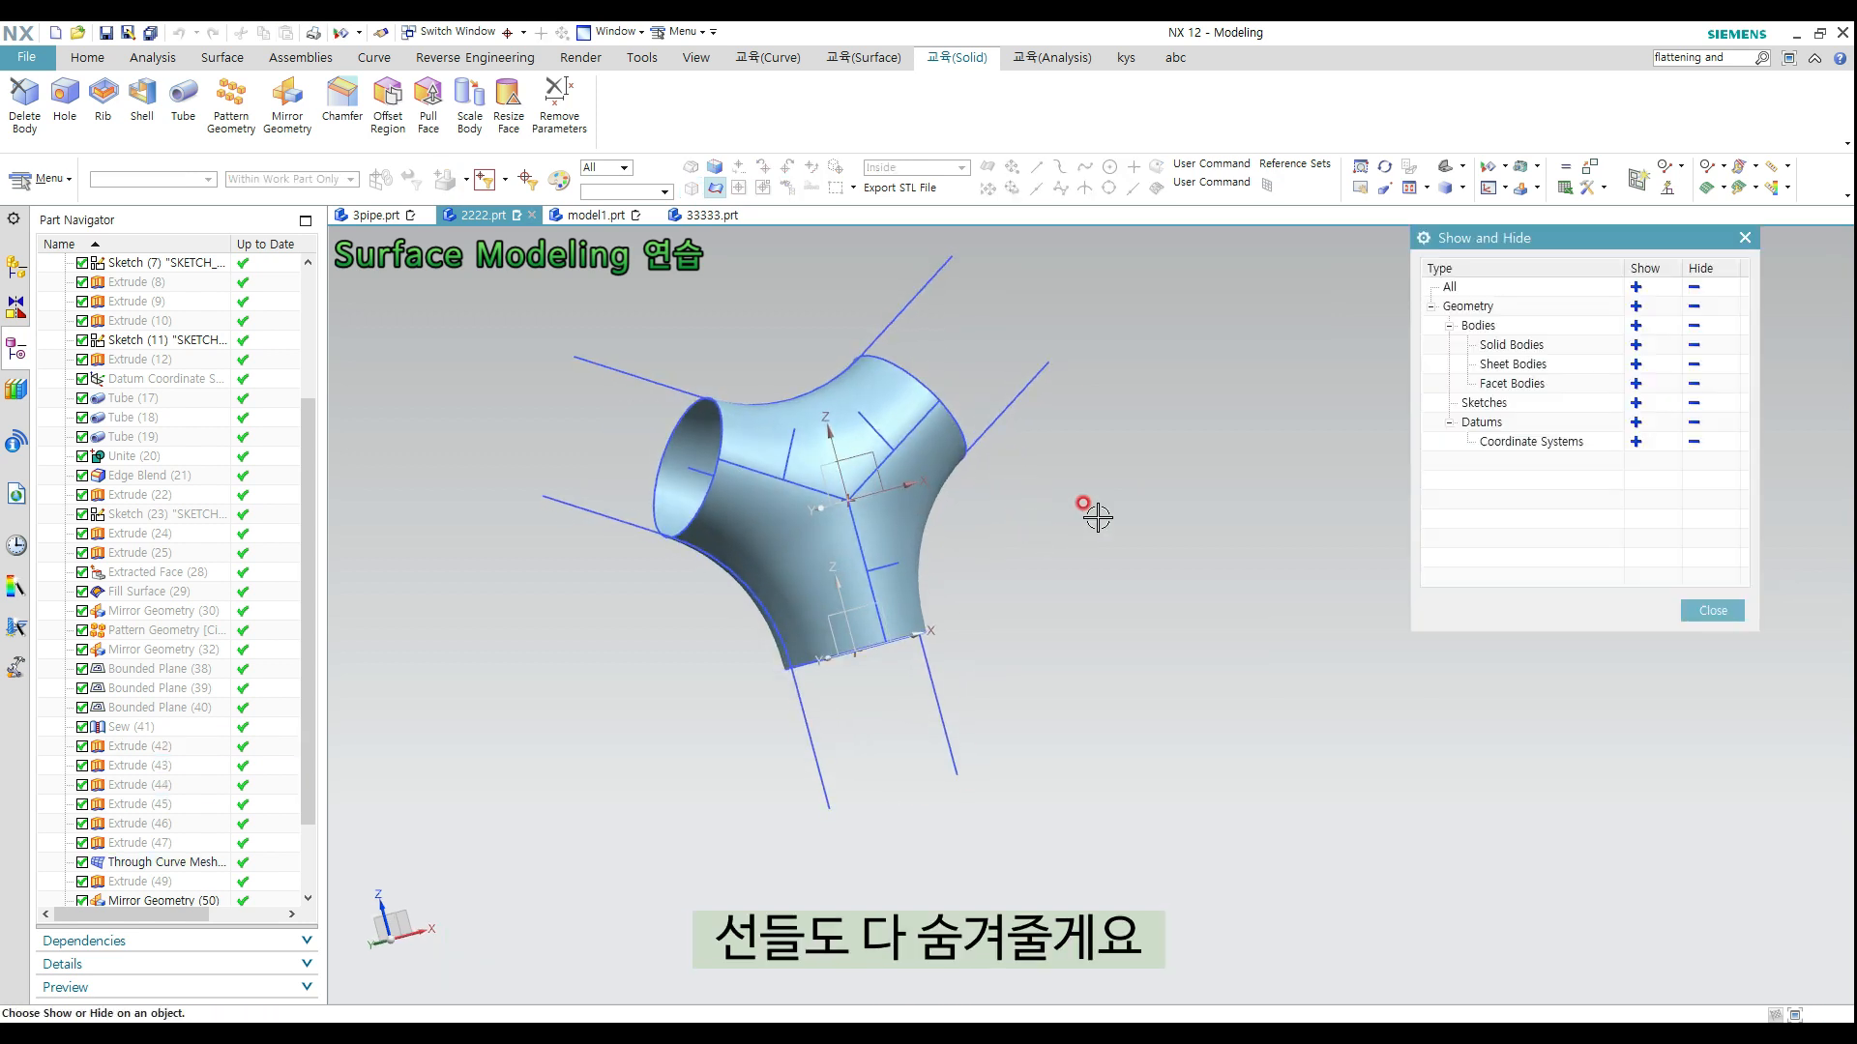
{"action": "left_click", "coordinate": [1693, 402]}
{"action": "left_click", "coordinate": [1693, 423]}
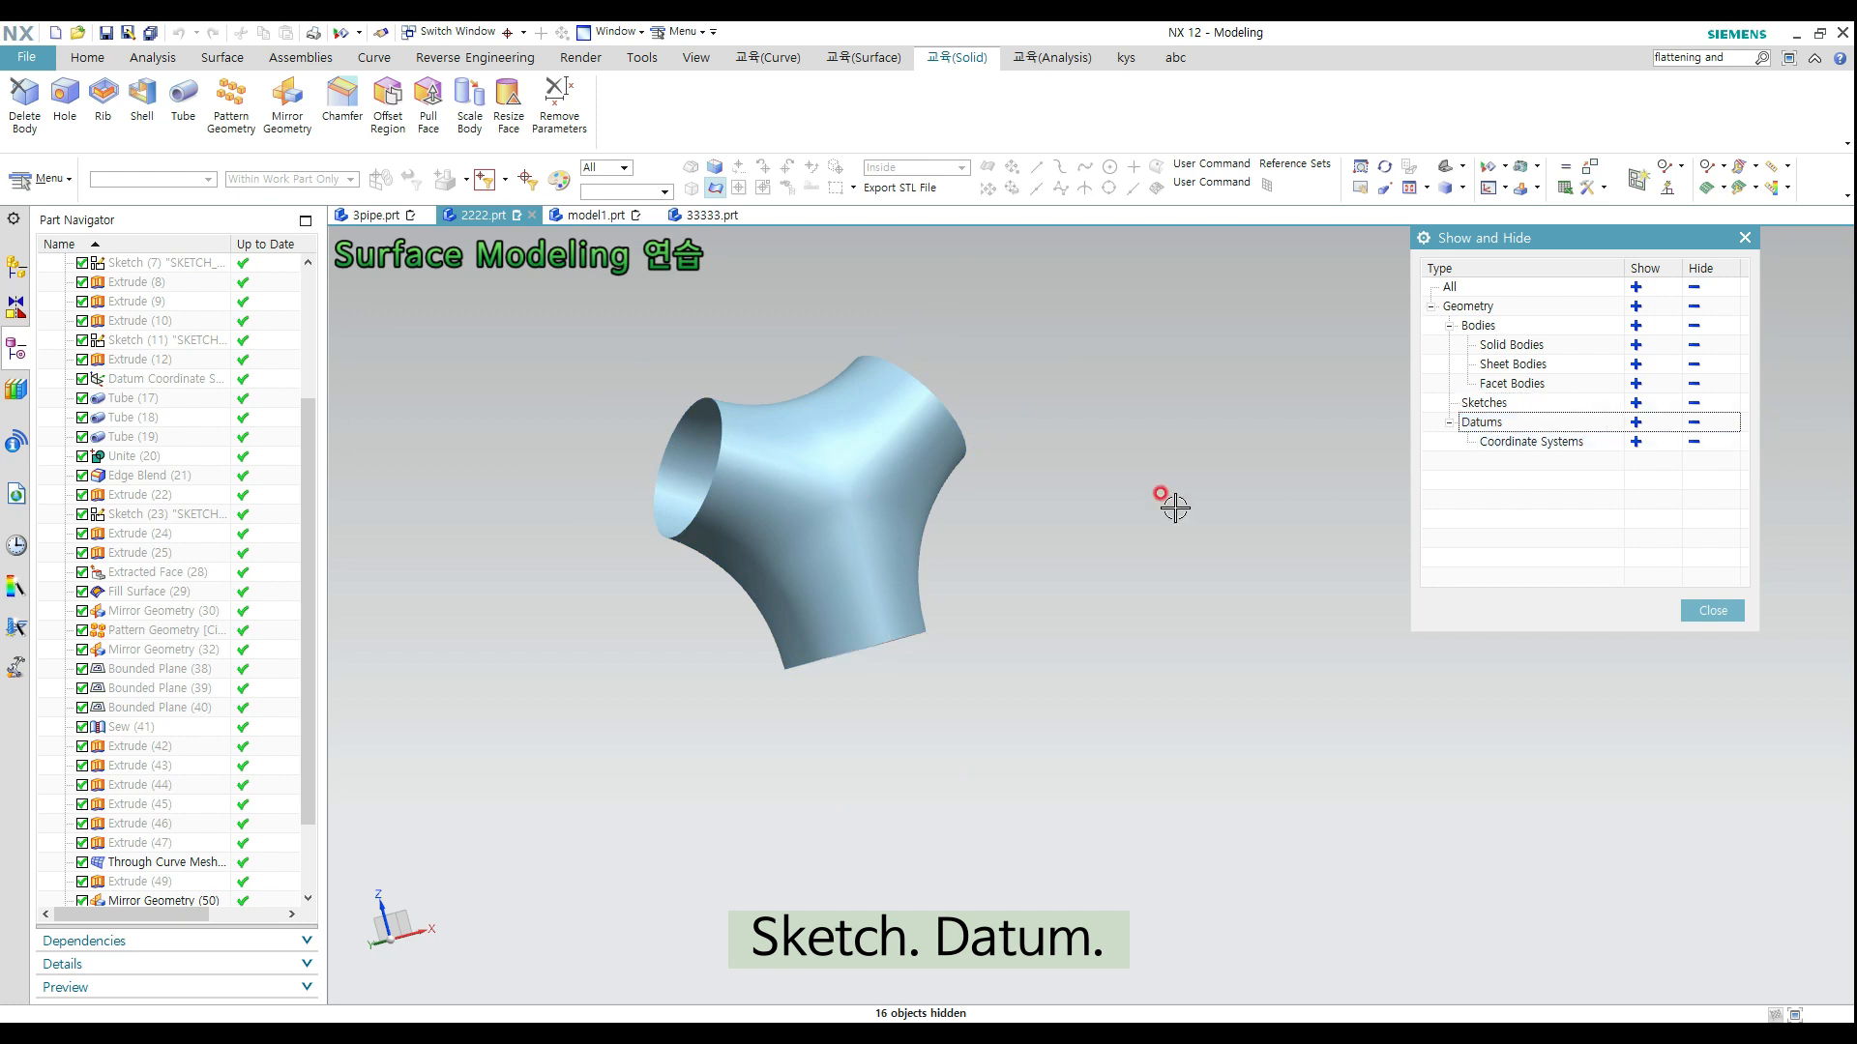
{"action": "middle_click", "coordinate": [1100, 465]}
Cap the junction's three open circular ends with Bounded Planes, using the Tangent Curves rule
{"action": "middle_click_drag", "start_coordinate": [1099, 464], "coordinate": [879, 476]}
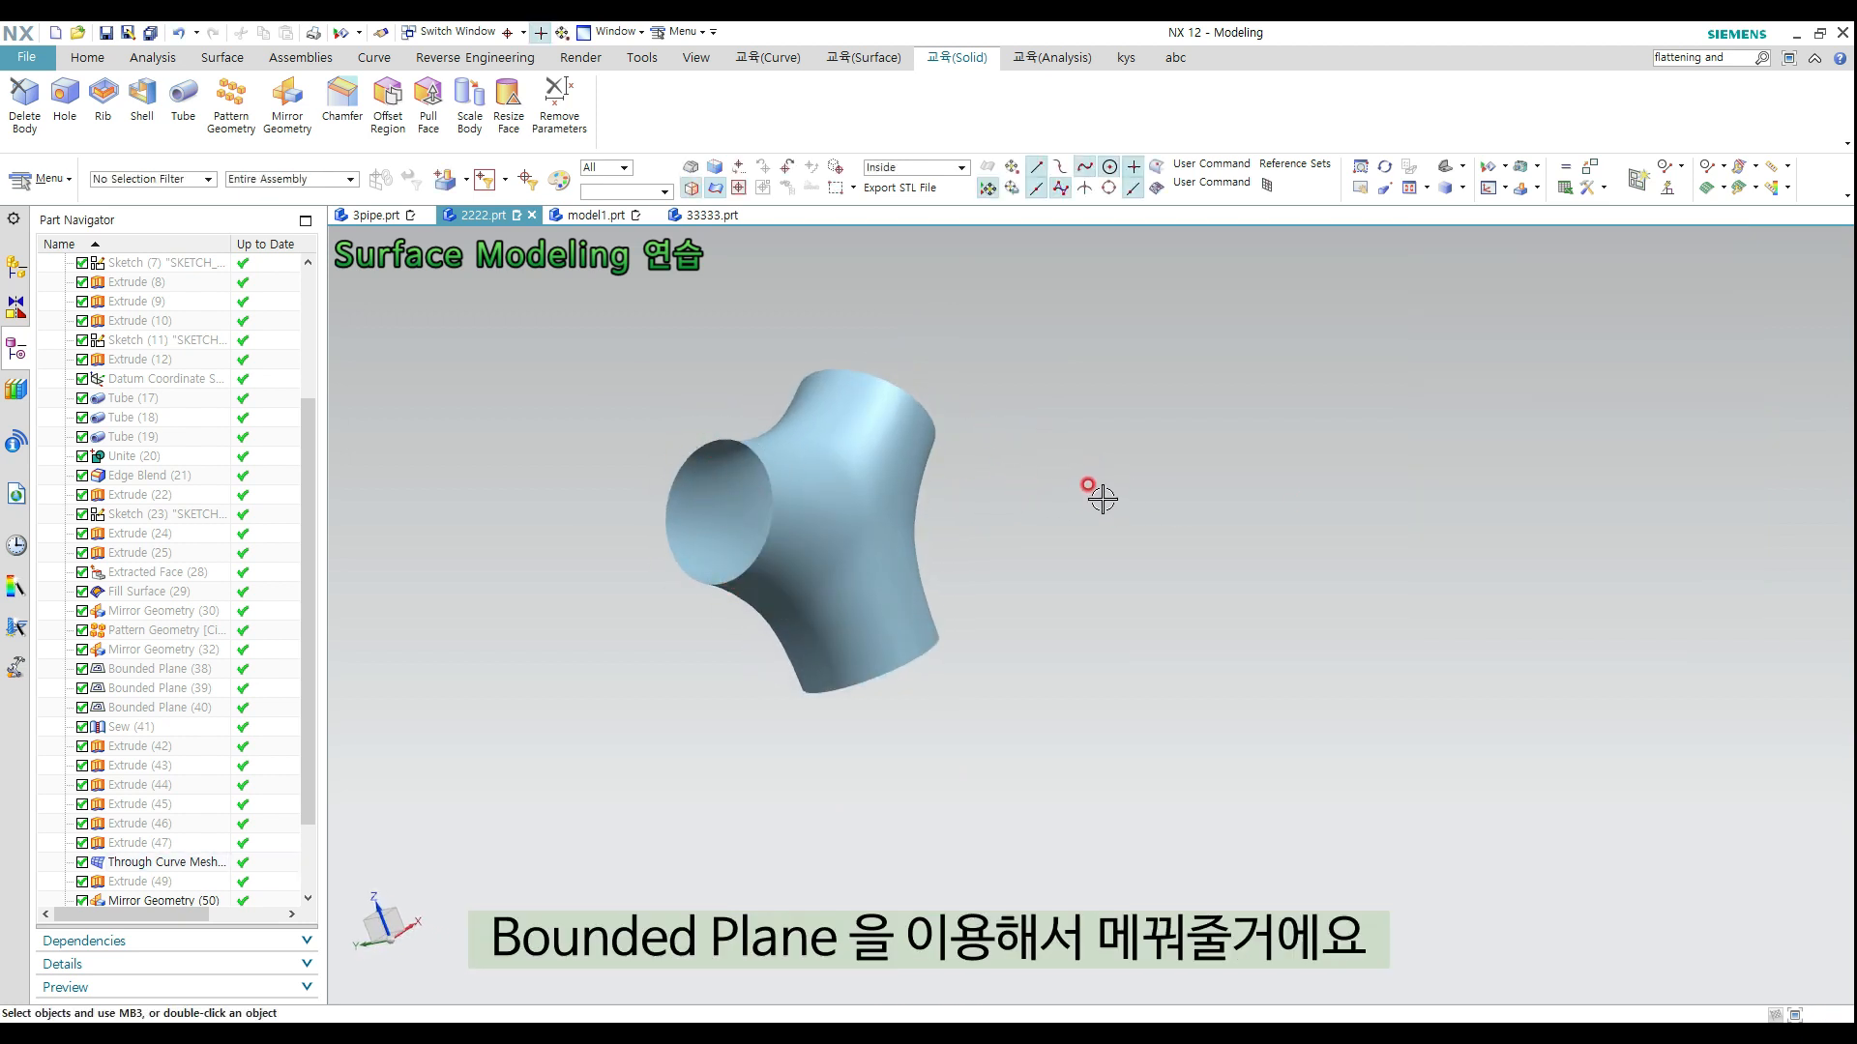
{"action": "right_click", "coordinate": [1033, 340]}
{"action": "left_click", "coordinate": [1003, 337]}
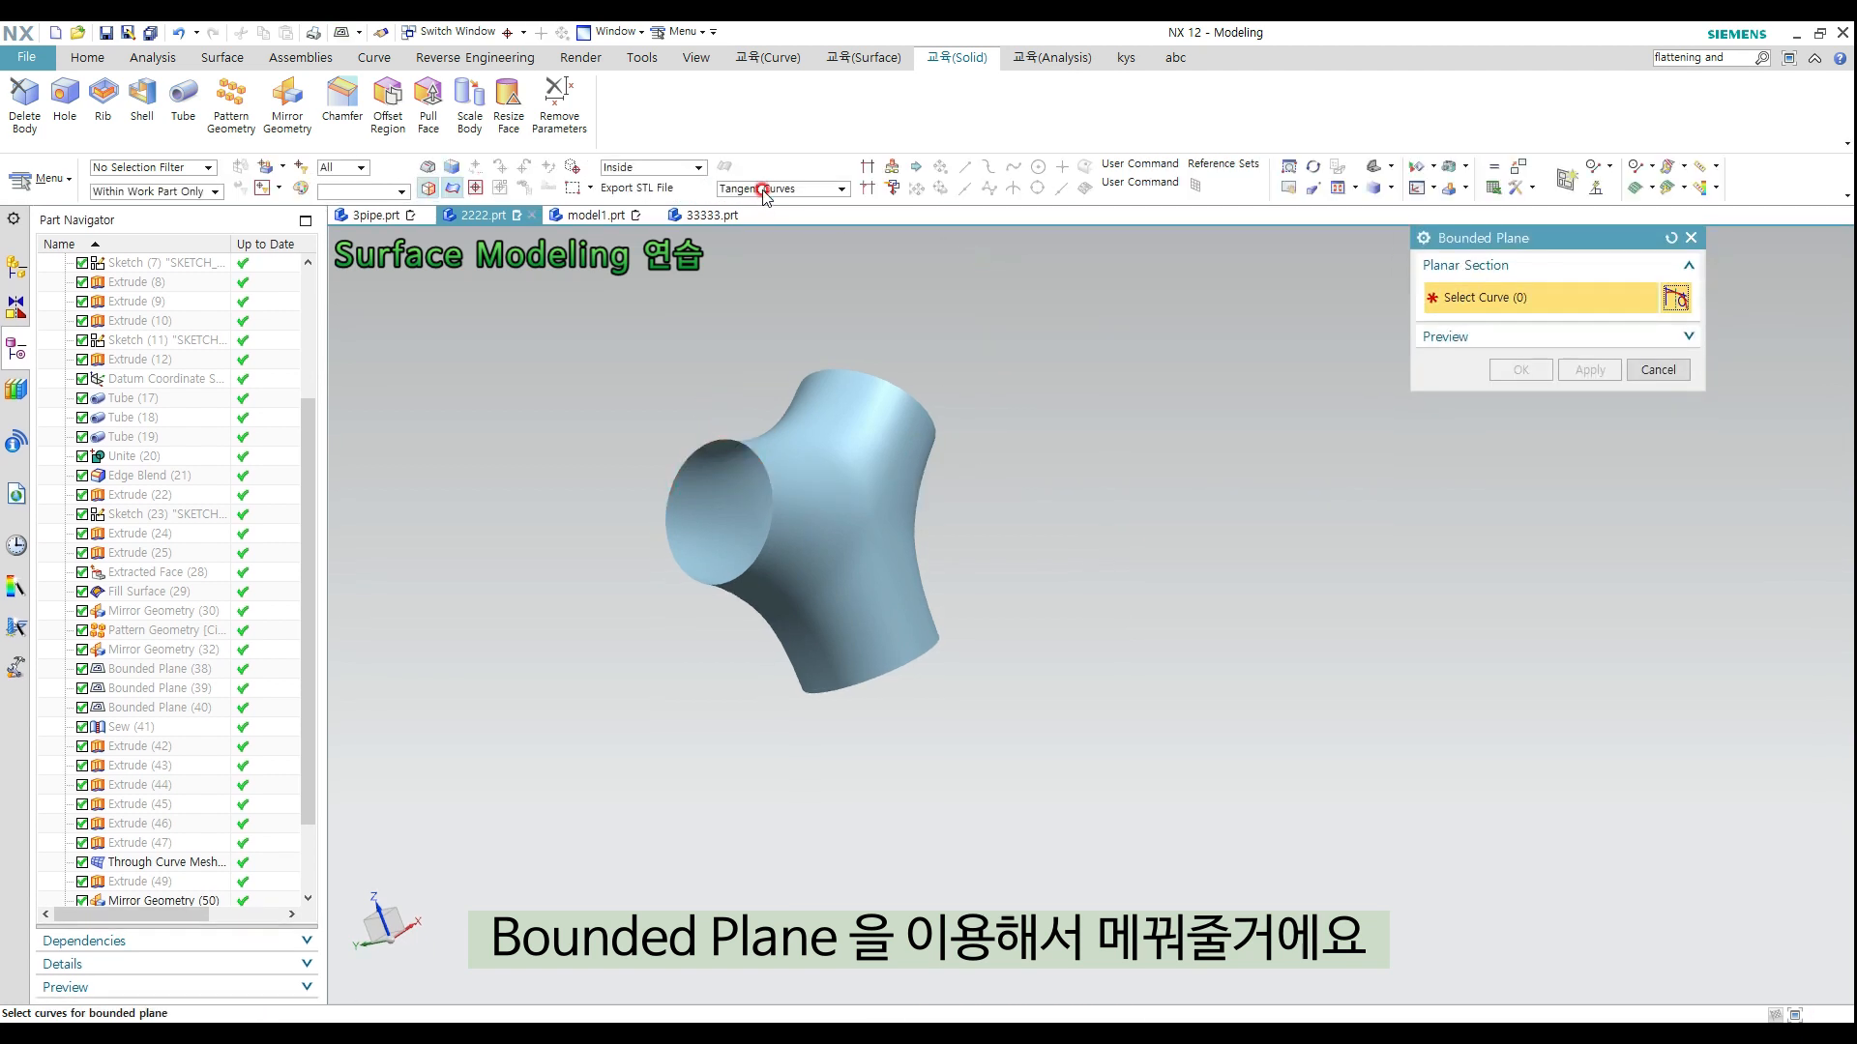
{"action": "left_click", "coordinate": [771, 458]}
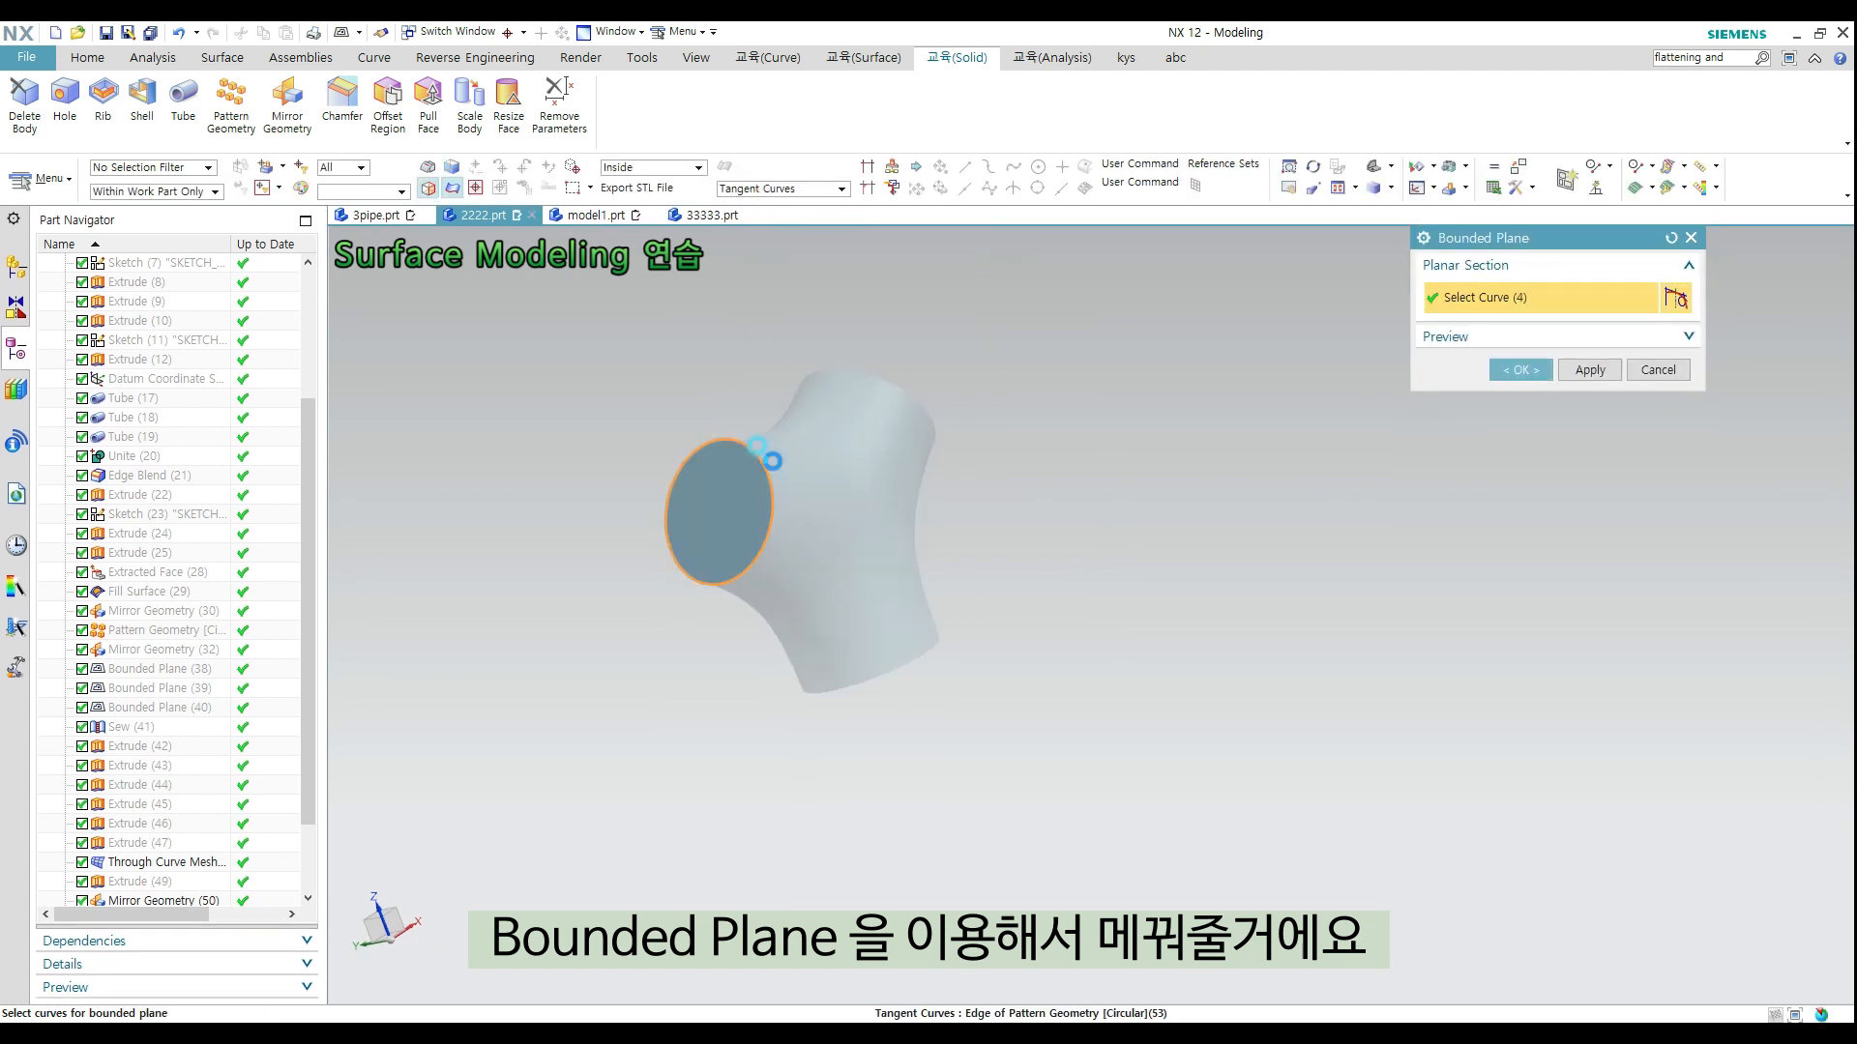
{"action": "left_click", "coordinate": [1577, 377]}
{"action": "left_click", "coordinate": [887, 378]}
{"action": "middle_click", "coordinate": [1142, 377]}
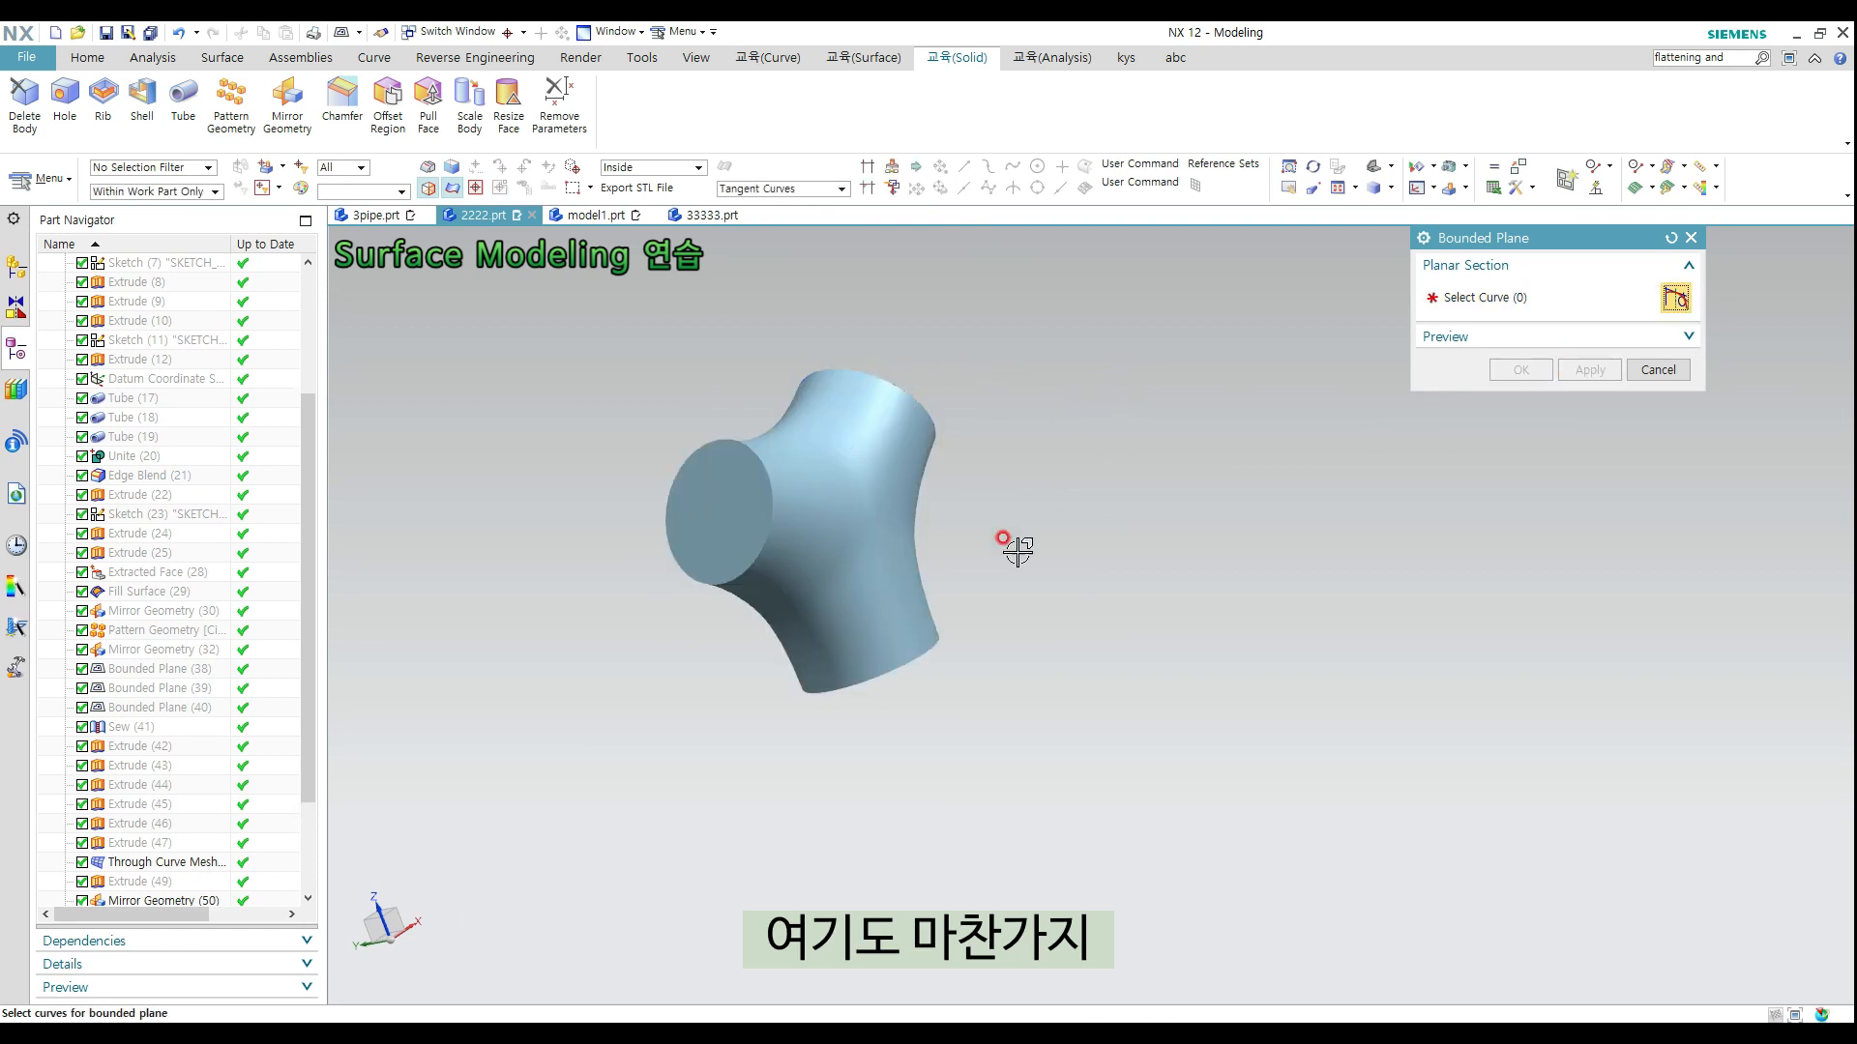
{"action": "left_click", "coordinate": [896, 677]}
{"action": "left_click", "coordinate": [1522, 371]}
Sew the junction surfaces and the three end caps together into one body
{"action": "middle_click_drag", "start_coordinate": [1194, 497], "coordinate": [1112, 535]}
{"action": "key", "text": "s"}
{"action": "left_click", "coordinate": [755, 449]}
{"action": "left_click_drag", "start_coordinate": [578, 320], "coordinate": [1176, 765]}
{"action": "left_click", "coordinate": [1521, 533]}
Check whether the sewn junction is a solid, using Unite's target selection and a section view
{"action": "middle_click_drag", "start_coordinate": [1165, 531], "coordinate": [1131, 439]}
{"action": "key", "text": "u"}
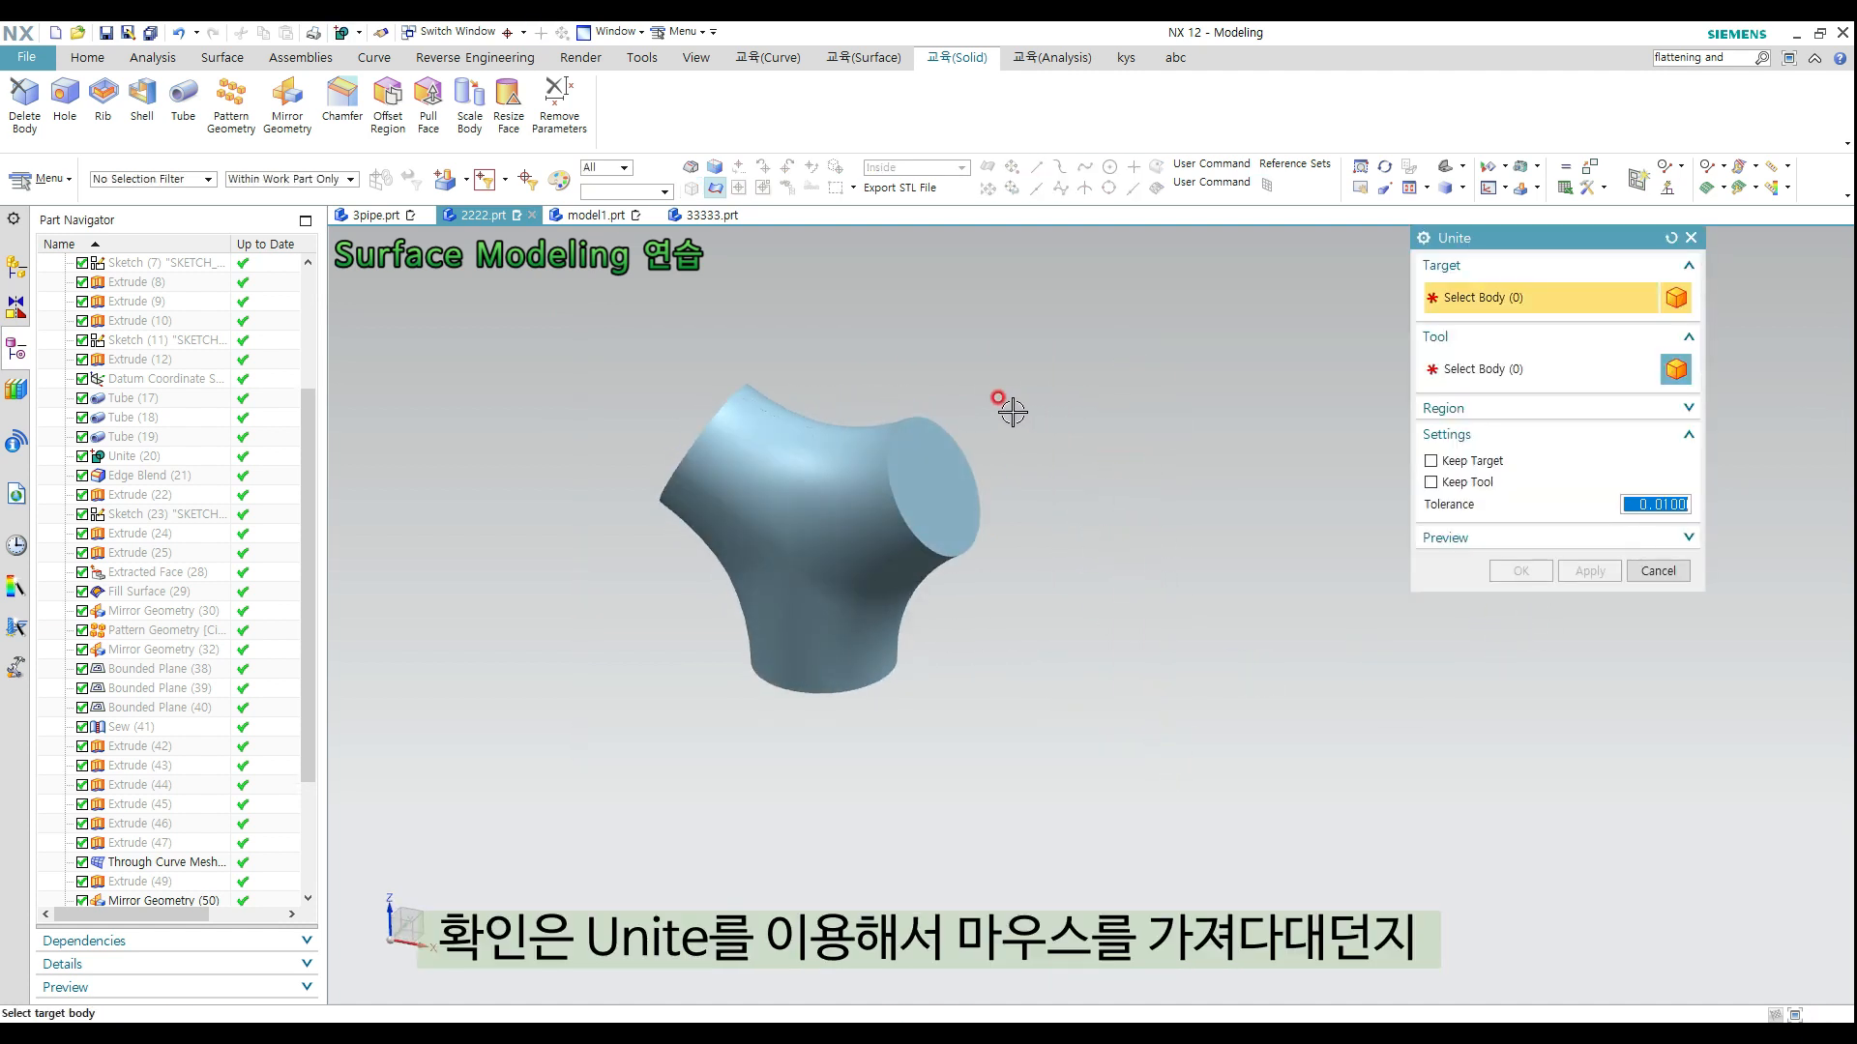
{"action": "key", "text": "Escape"}
{"action": "middle_click_drag", "start_coordinate": [1134, 446], "coordinate": [1072, 414], "text": "shift"}
{"action": "key", "text": "ctrl+h"}
{"action": "key", "text": "Escape"}
{"action": "scroll", "coordinate": [995, 453], "scroll_direction": "up", "scroll_amount": 3}
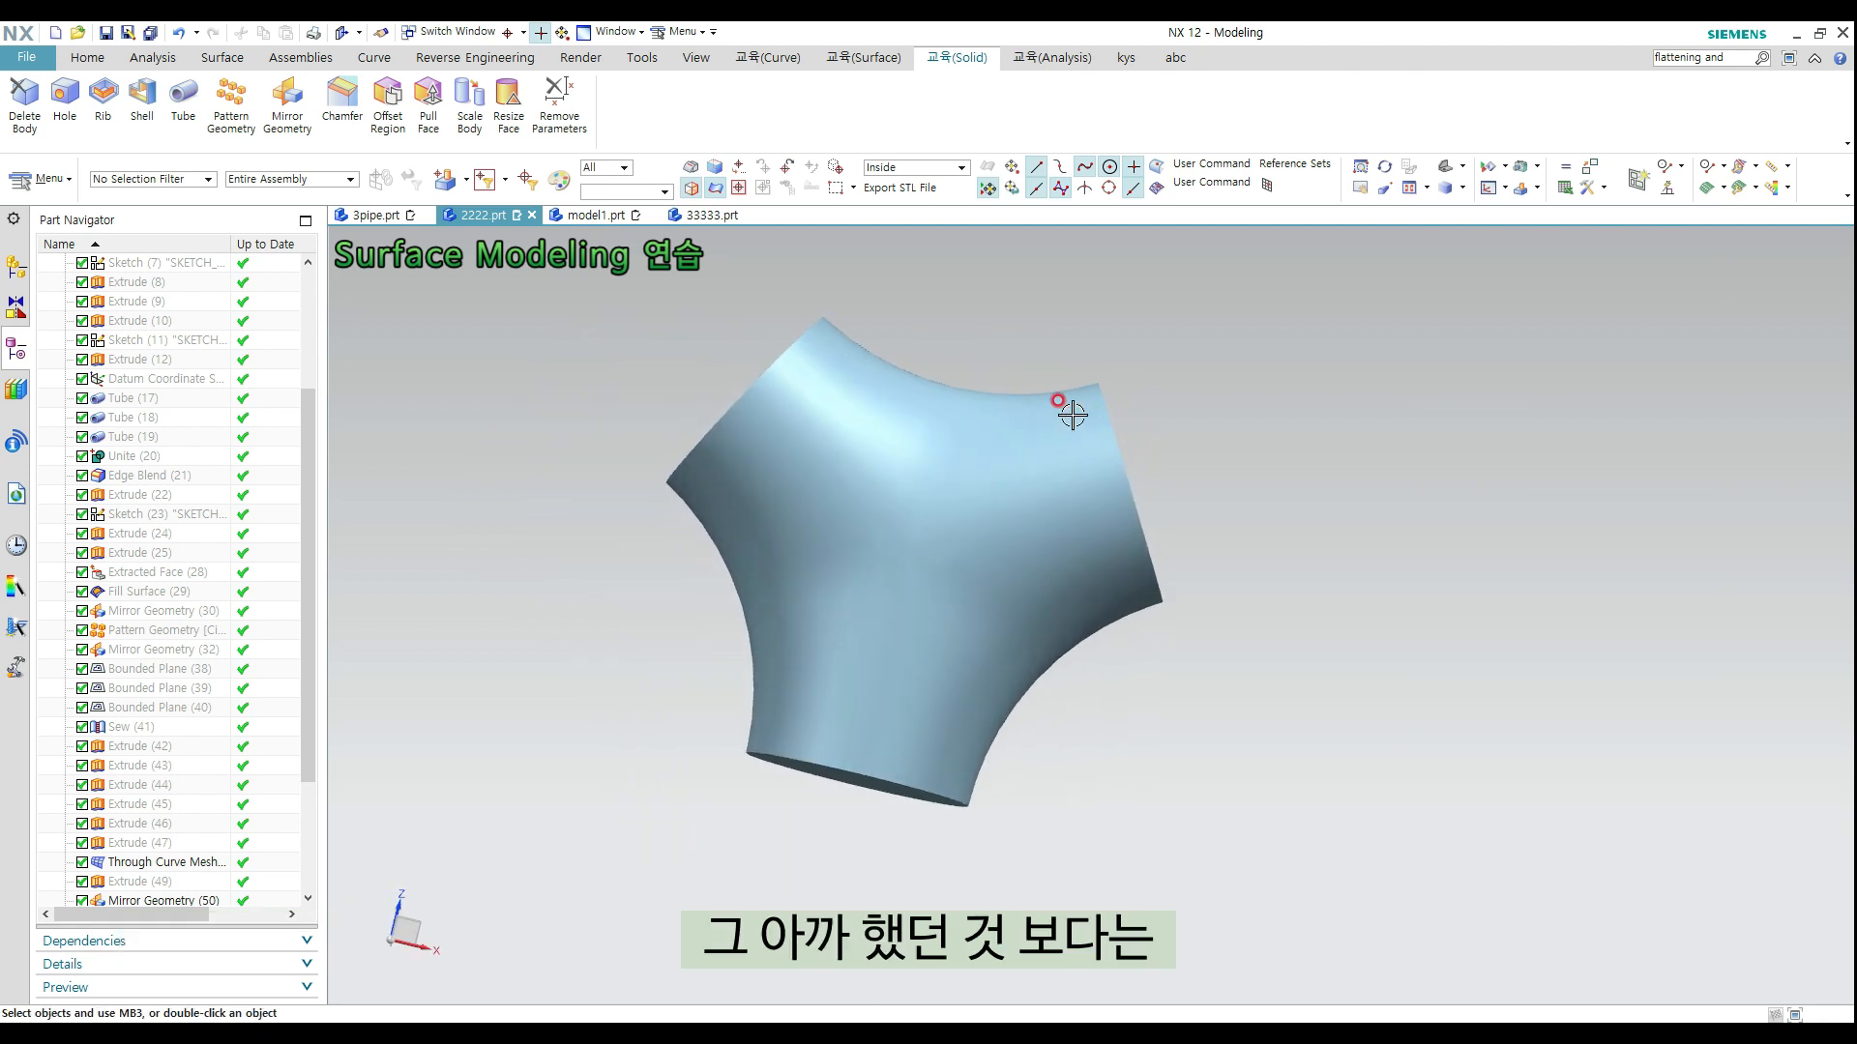
Compare the junction's smoothness with the earlier pipe model in 3pipe.prt and return to 2222.prt
{"action": "left_click", "coordinate": [390, 215]}
{"action": "middle_click_drag", "start_coordinate": [995, 476], "coordinate": [999, 506]}
{"action": "scroll", "coordinate": [1035, 465], "scroll_direction": "up", "scroll_amount": 3}
{"action": "middle_click_drag", "start_coordinate": [1069, 426], "coordinate": [1099, 473]}
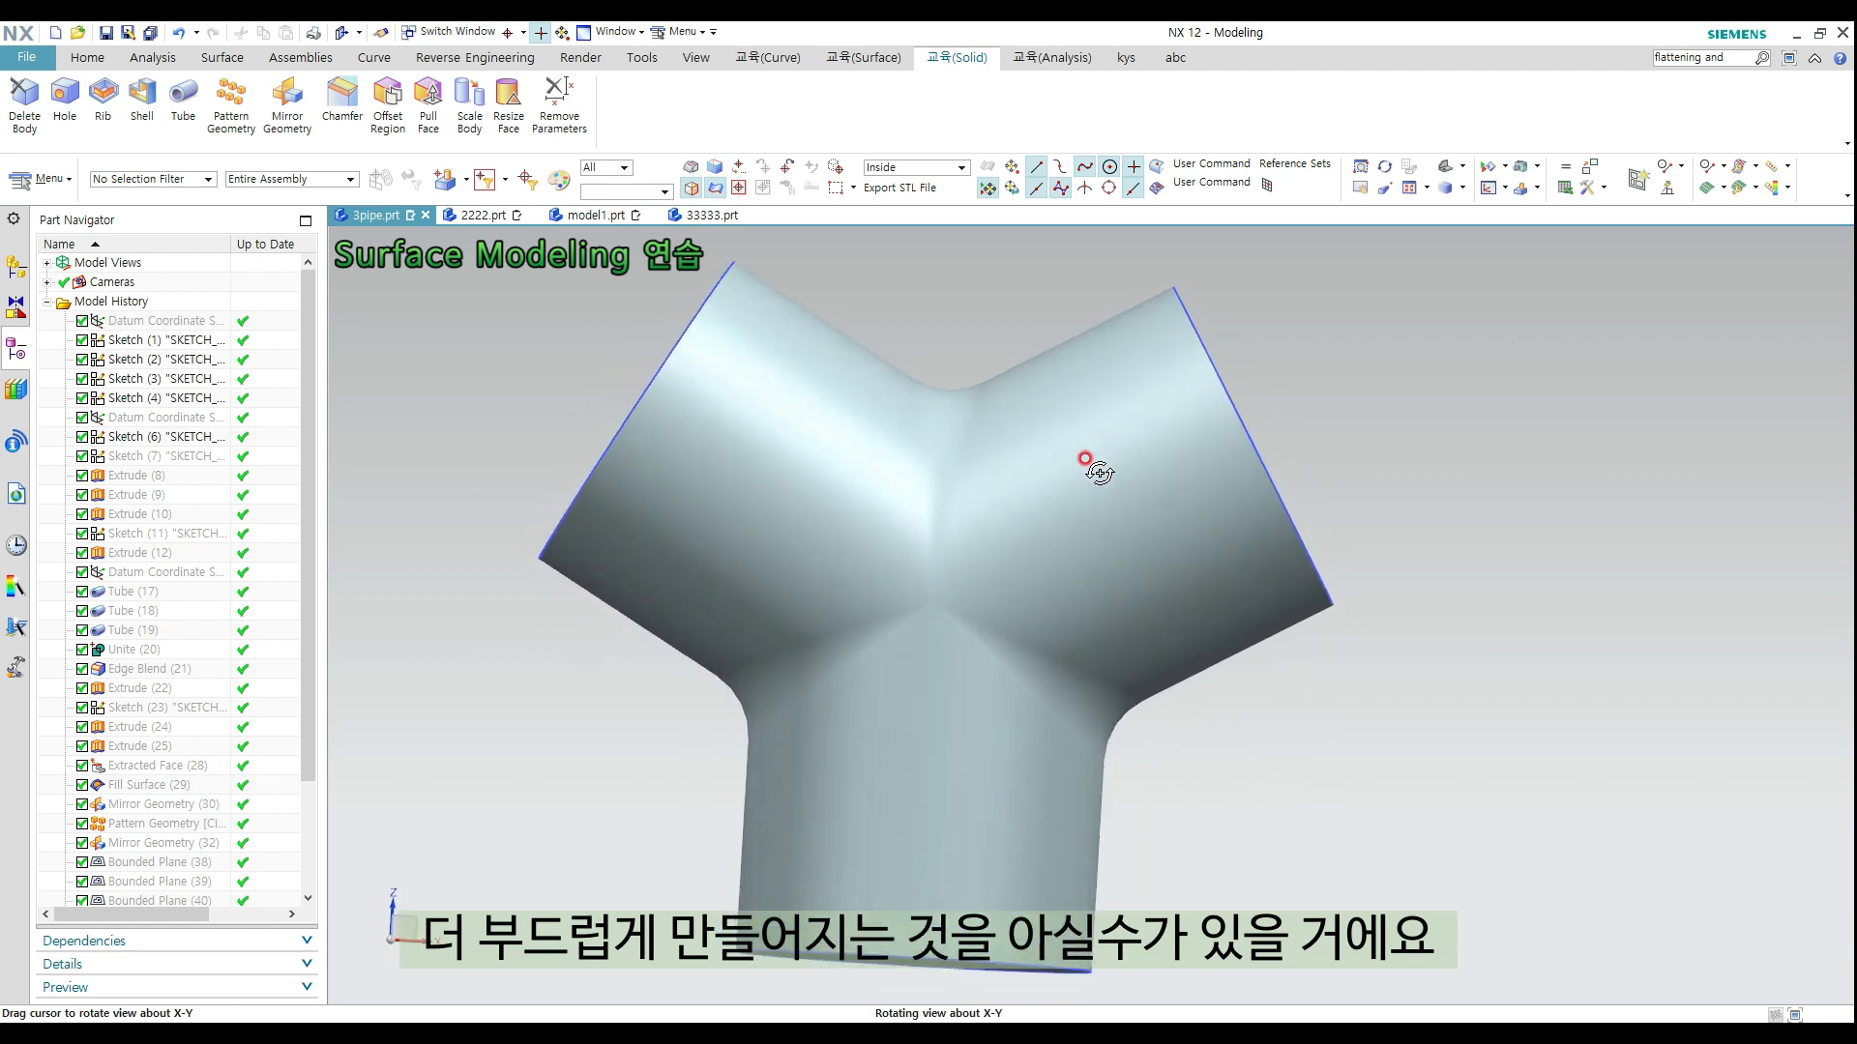
{"action": "left_click", "coordinate": [484, 215]}
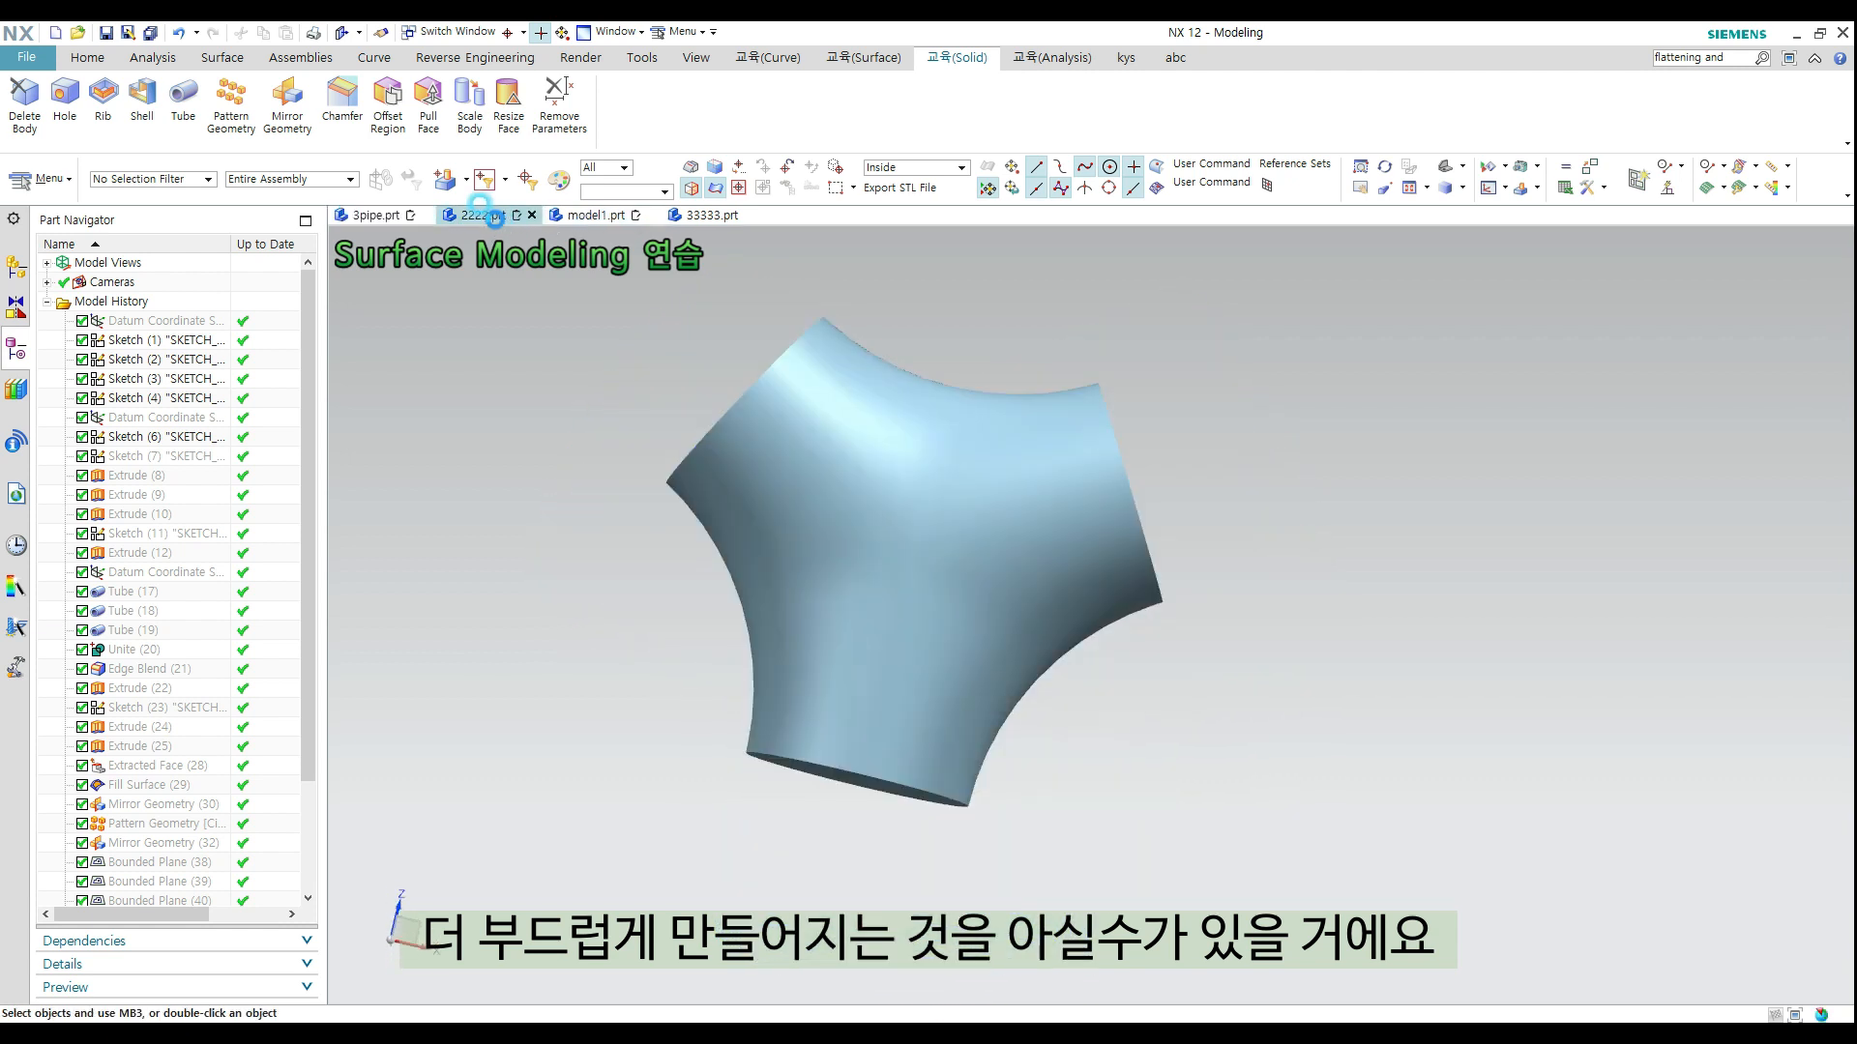
Examine the junction's patch boundaries in Shaded with Edges display and restore the Shaded display
{"action": "middle_click_drag", "start_coordinate": [967, 454], "coordinate": [971, 432]}
{"action": "left_click", "coordinate": [1463, 189]}
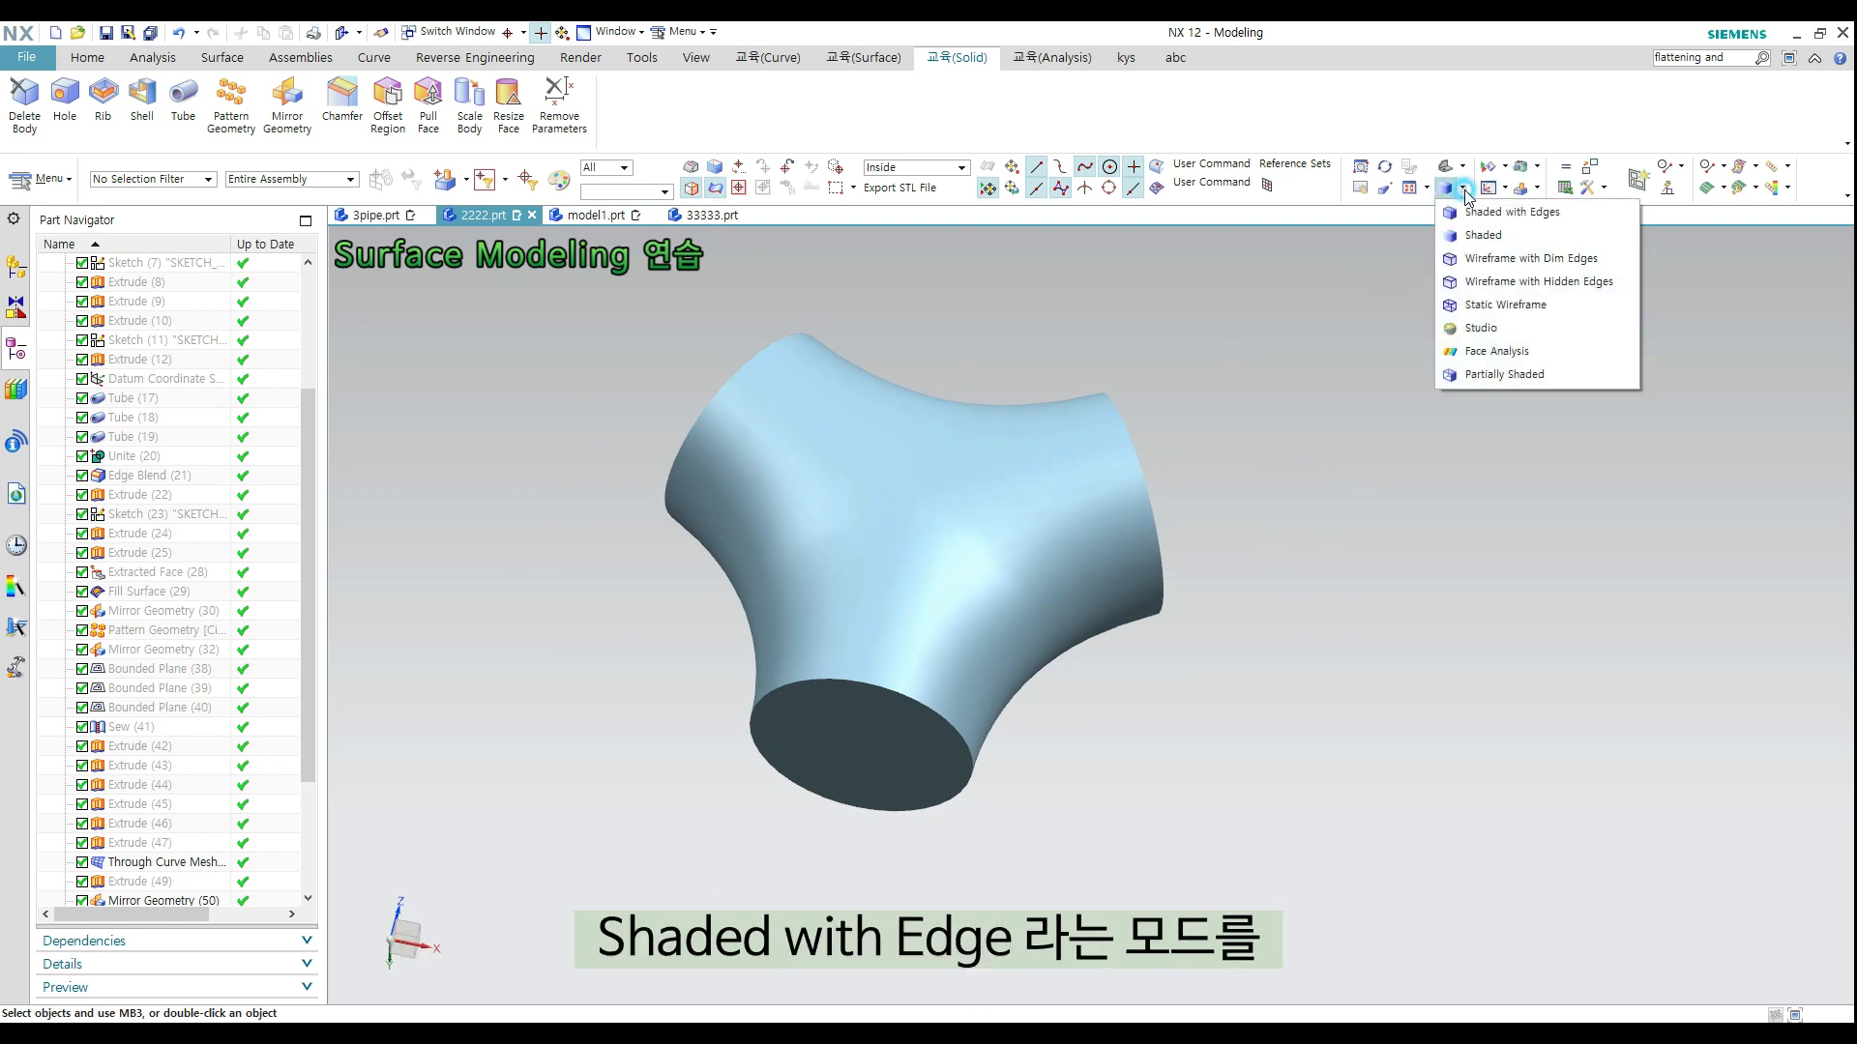
{"action": "left_click", "coordinate": [1501, 213]}
{"action": "mouse_move", "coordinate": [1257, 414]}
{"action": "middle_mouse_down"}
{"action": "mouse_move", "coordinate": [1254, 479]}
{"action": "mouse_move", "coordinate": [1190, 477]}
{"action": "mouse_move", "coordinate": [1215, 427]}
{"action": "mouse_move", "coordinate": [1019, 409]}
{"action": "mouse_move", "coordinate": [1258, 334]}
{"action": "mouse_move", "coordinate": [1281, 373]}
{"action": "middle_mouse_up"}
{"action": "left_click", "coordinate": [1448, 191]}
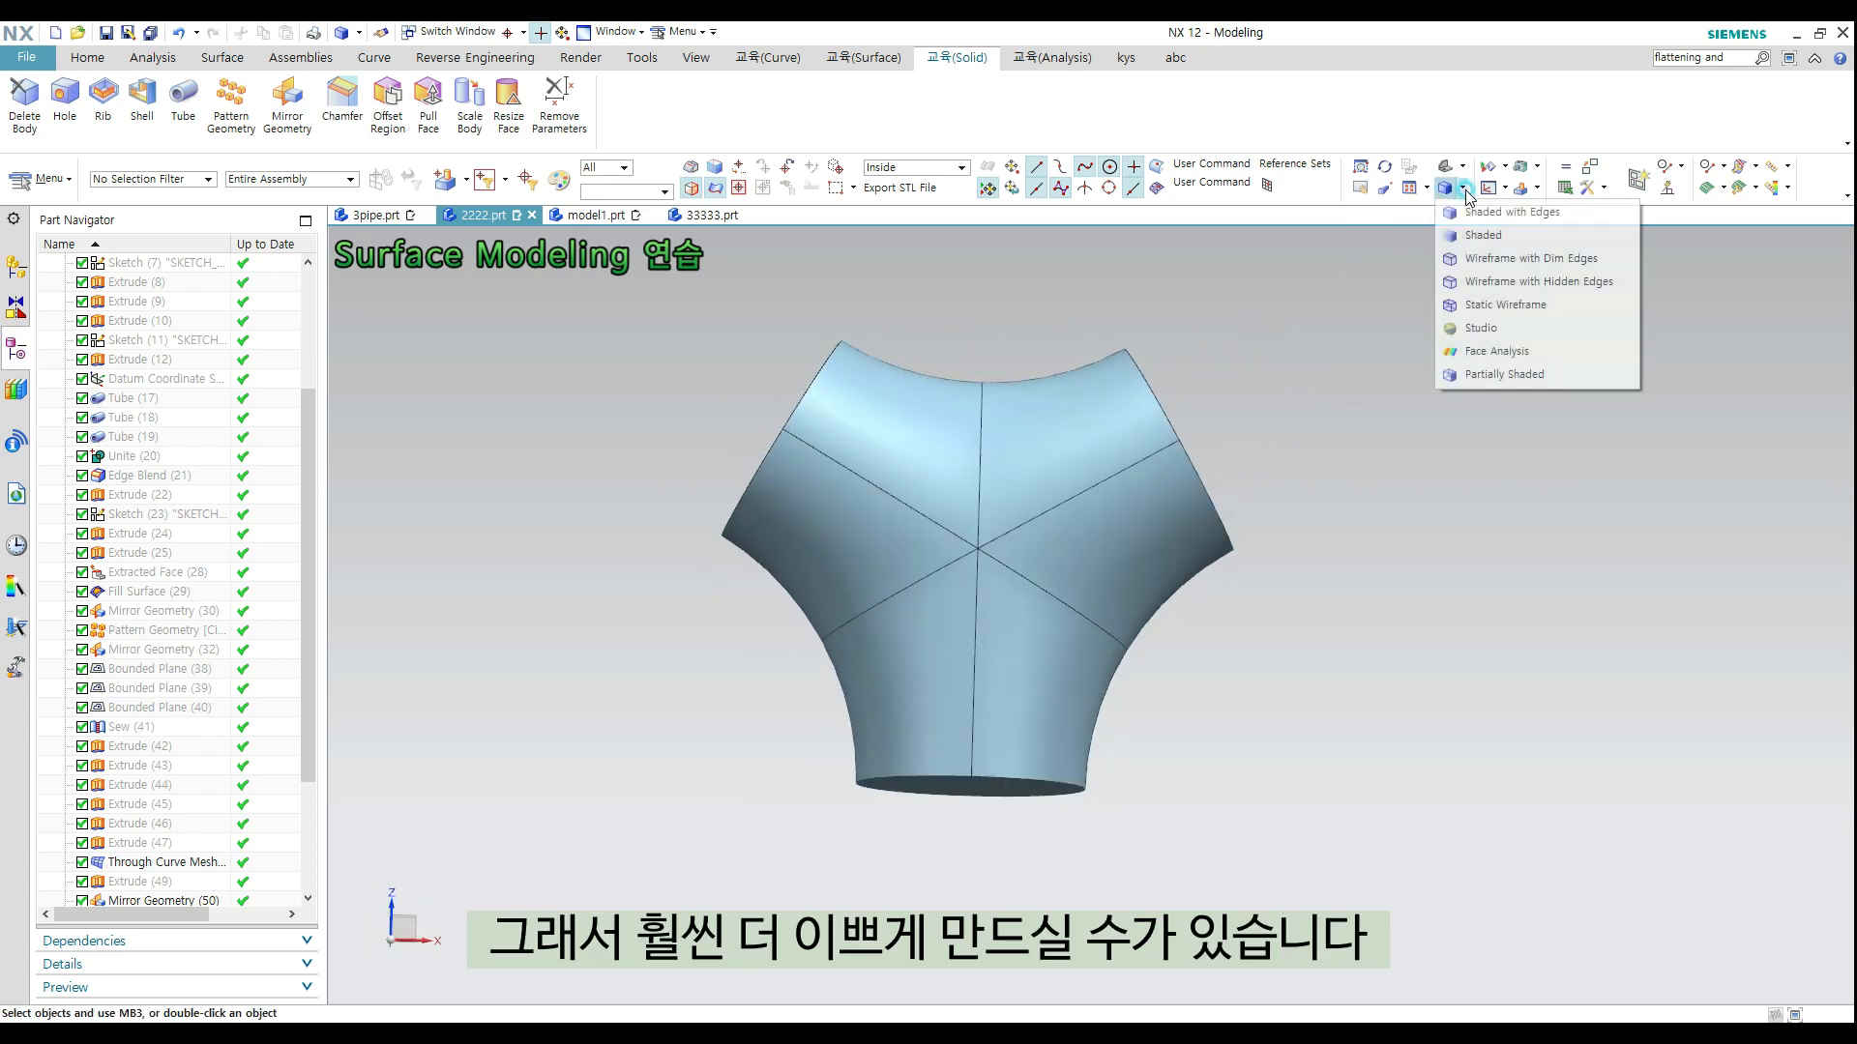
{"action": "left_click", "coordinate": [1490, 237]}
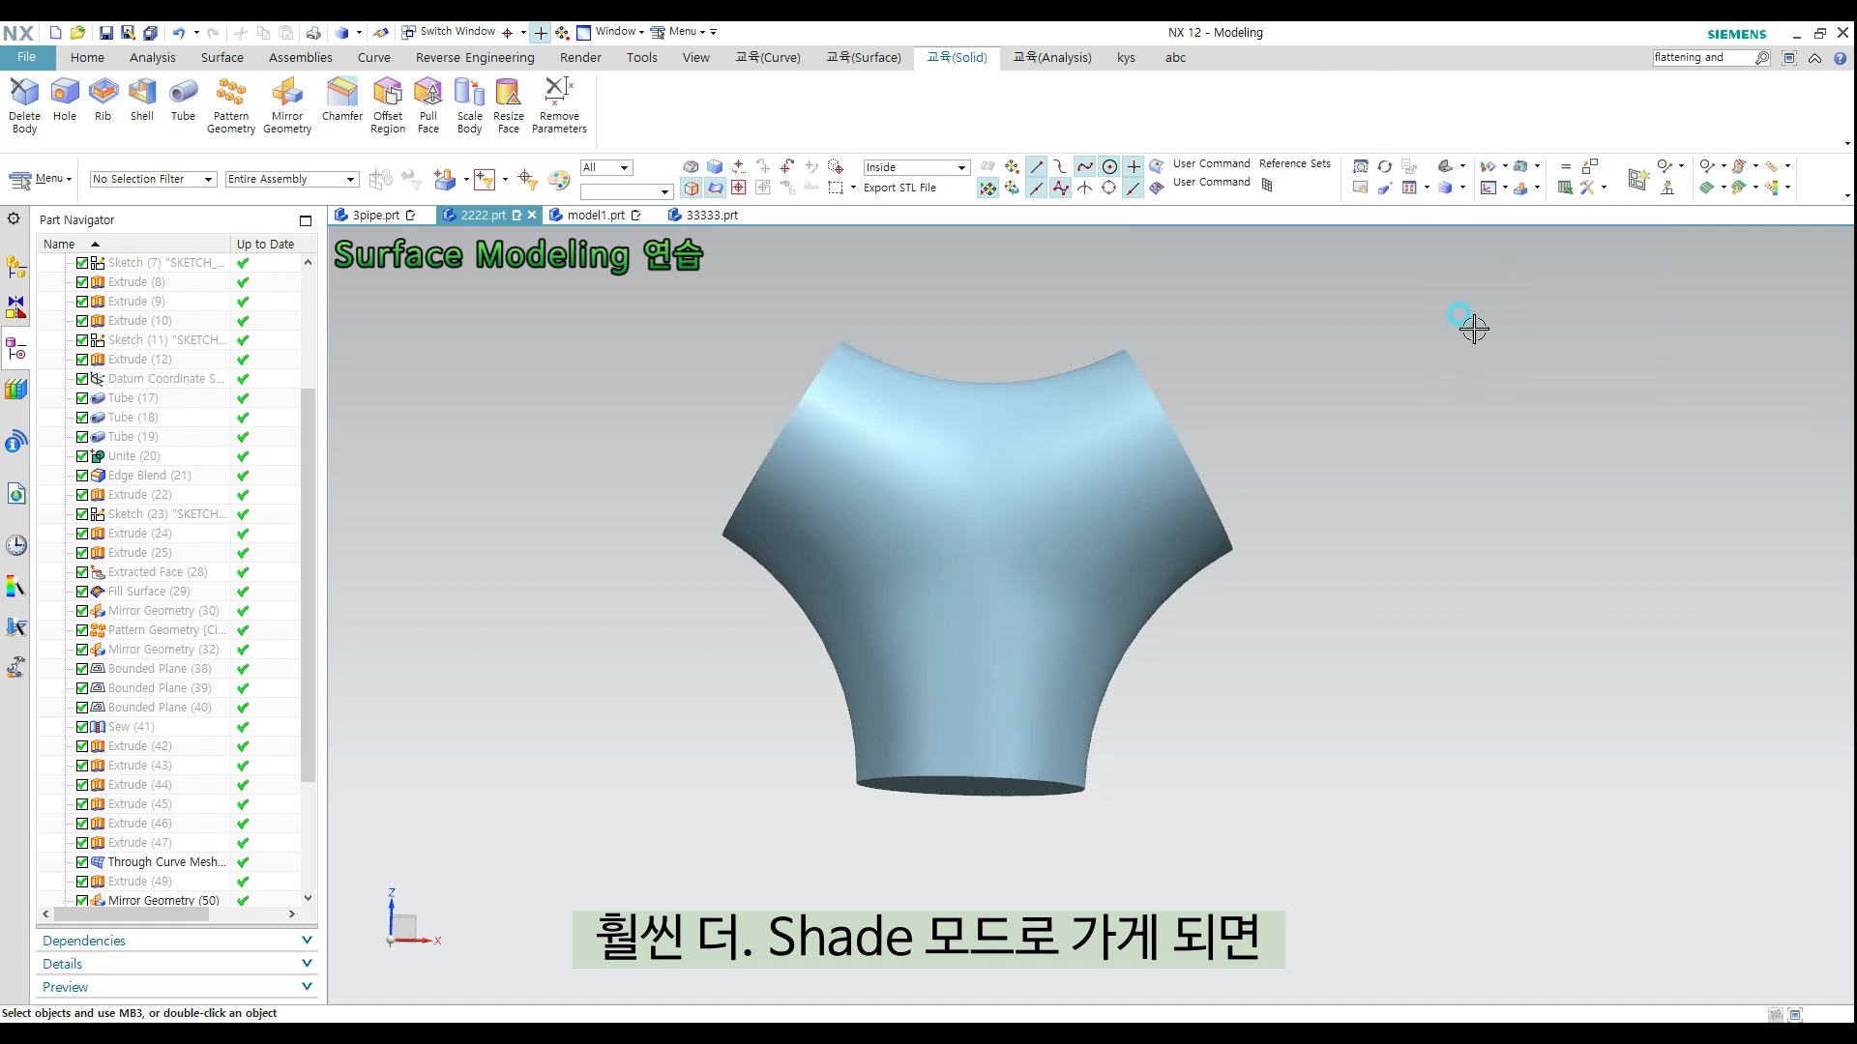
{"action": "mouse_move", "coordinate": [1281, 379]}
{"action": "middle_mouse_down"}
{"action": "mouse_move", "coordinate": [1291, 400]}
{"action": "mouse_move", "coordinate": [1353, 362]}
{"action": "mouse_move", "coordinate": [1263, 416]}
{"action": "mouse_move", "coordinate": [1296, 413]}
{"action": "middle_mouse_up"}
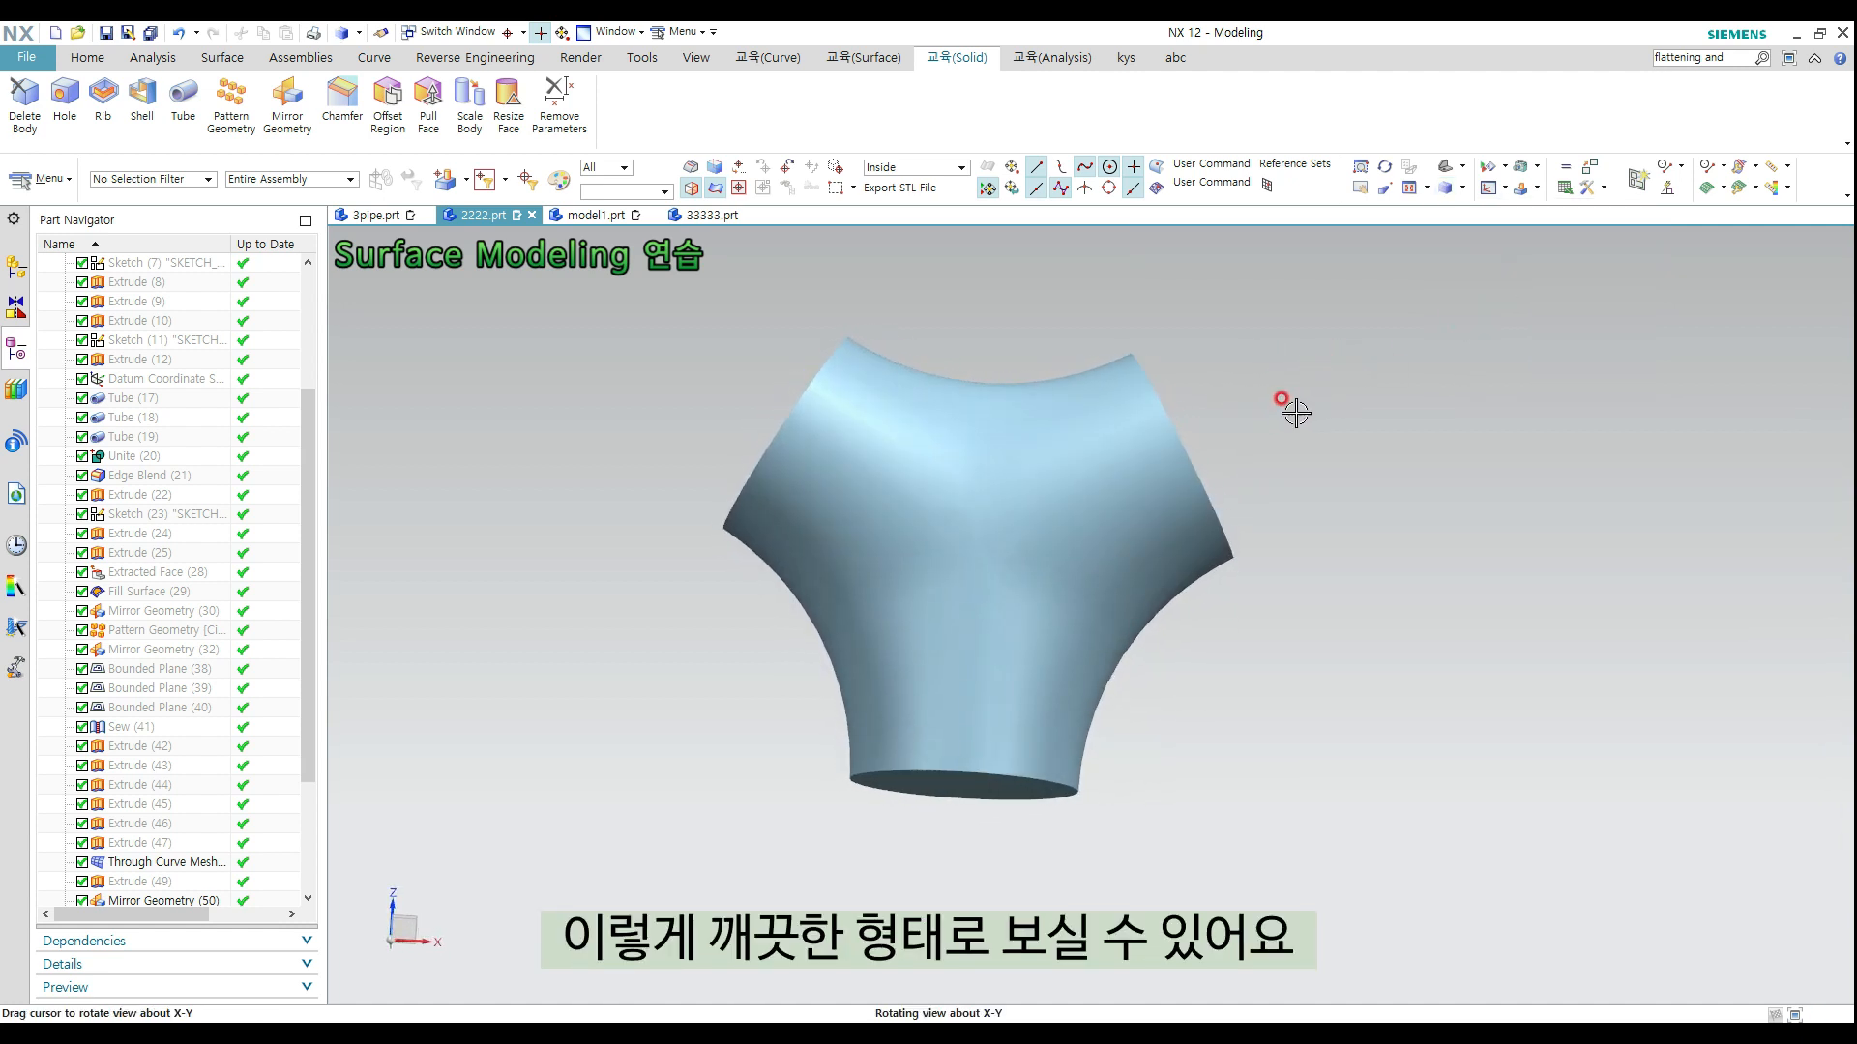
Review the pipe shape in 3pipe.prt once more and inspect the finished junction in 2222.prt from several angles
{"action": "left_click", "coordinate": [378, 215]}
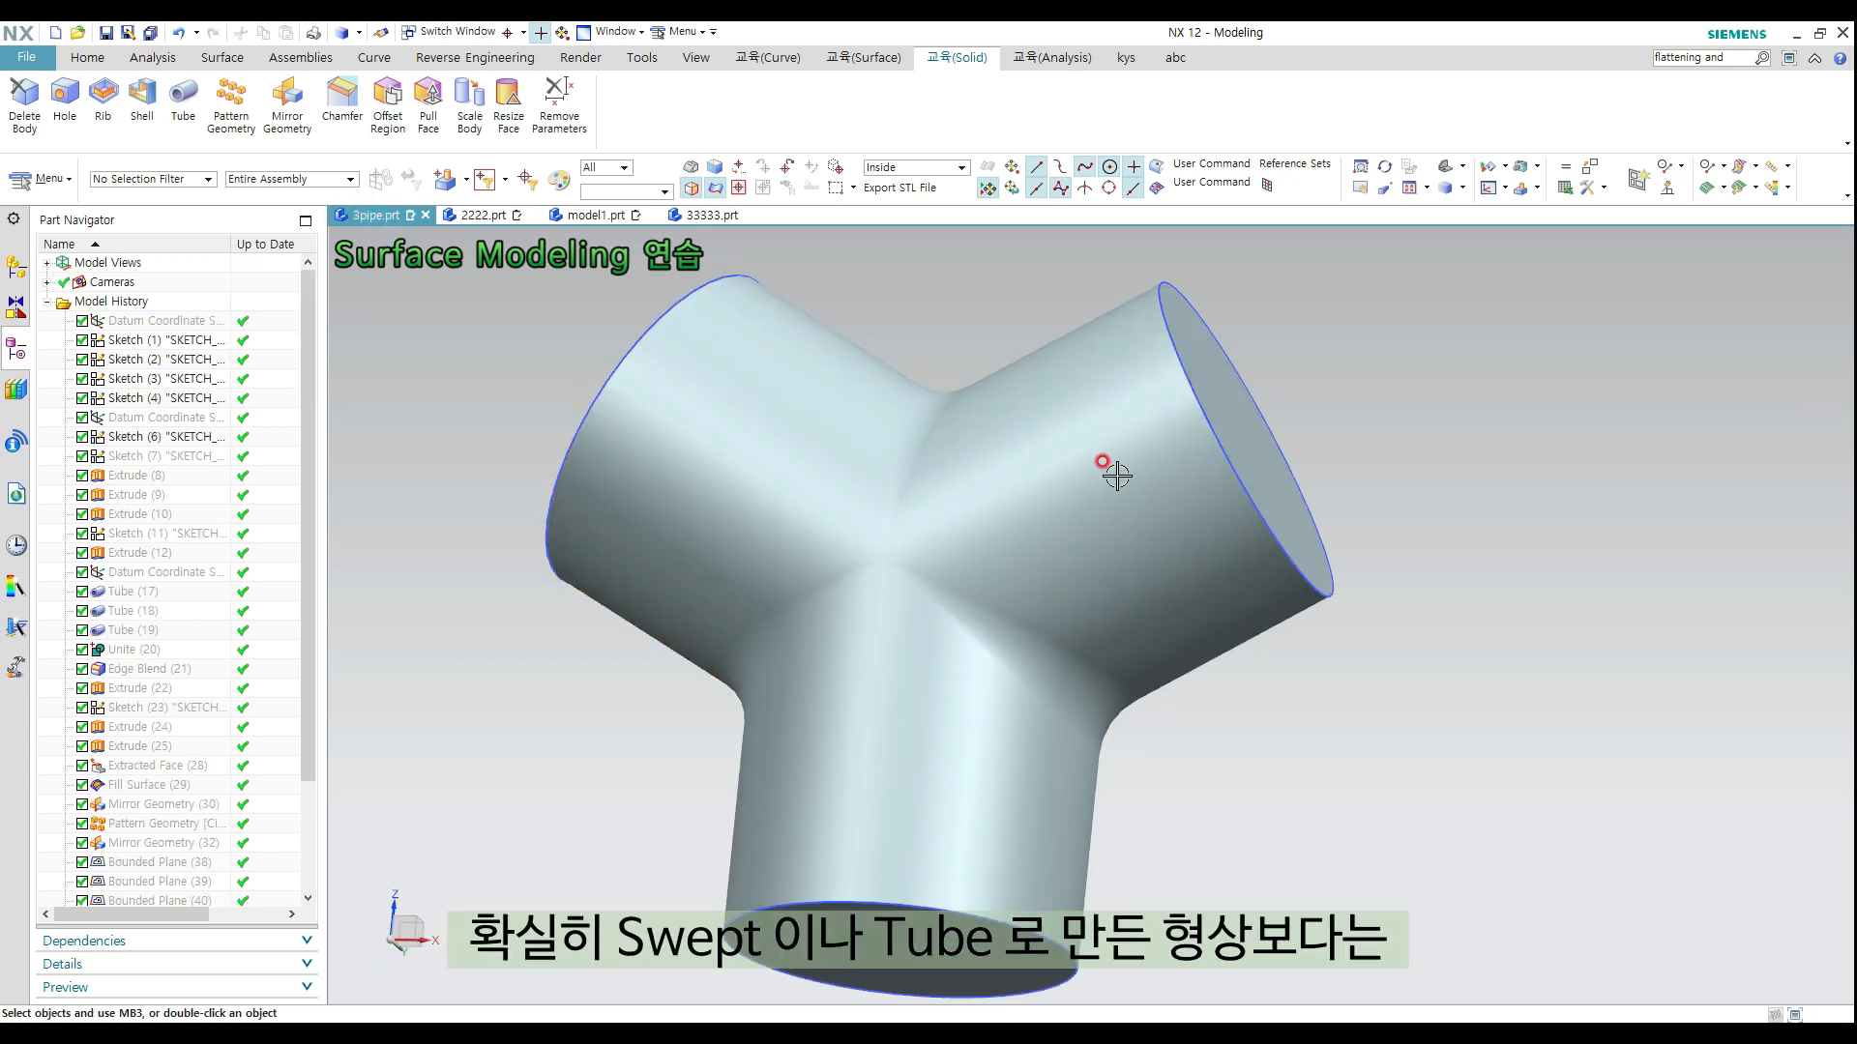
{"action": "middle_click_drag", "start_coordinate": [1117, 476], "coordinate": [859, 261]}
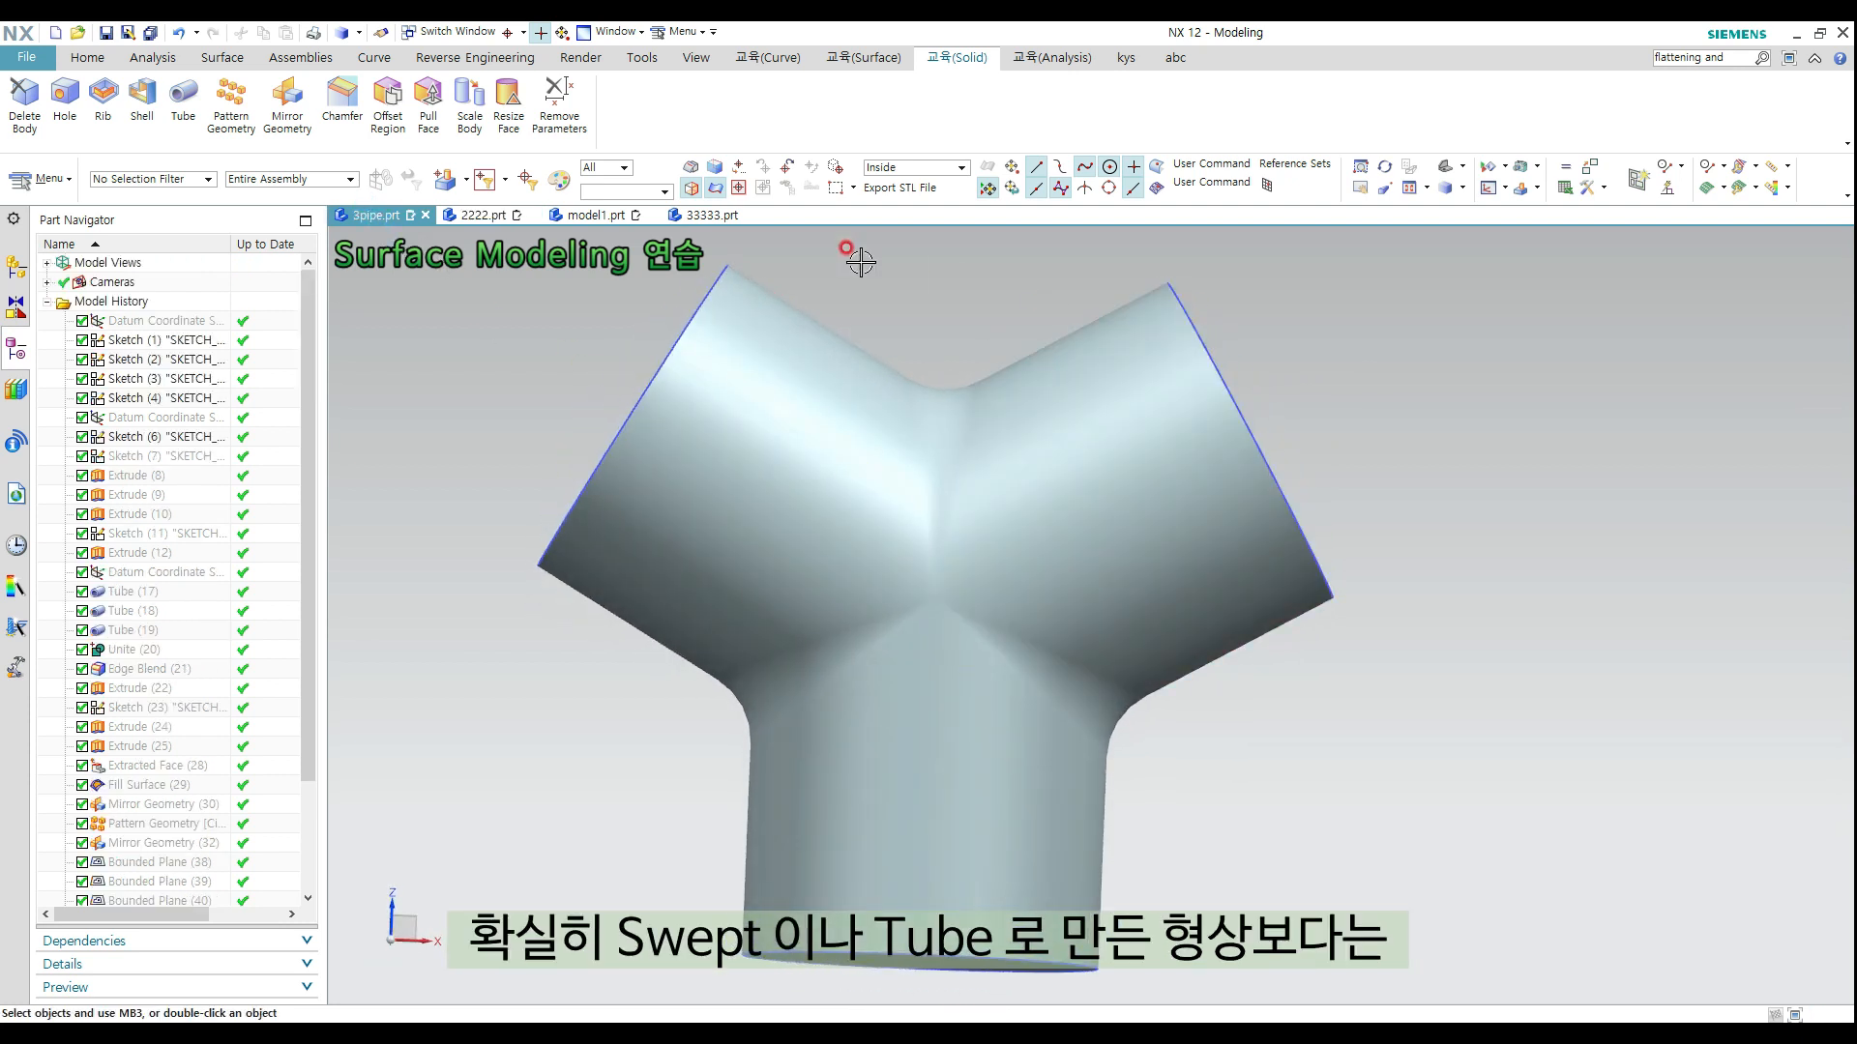
{"action": "left_click", "coordinate": [619, 216]}
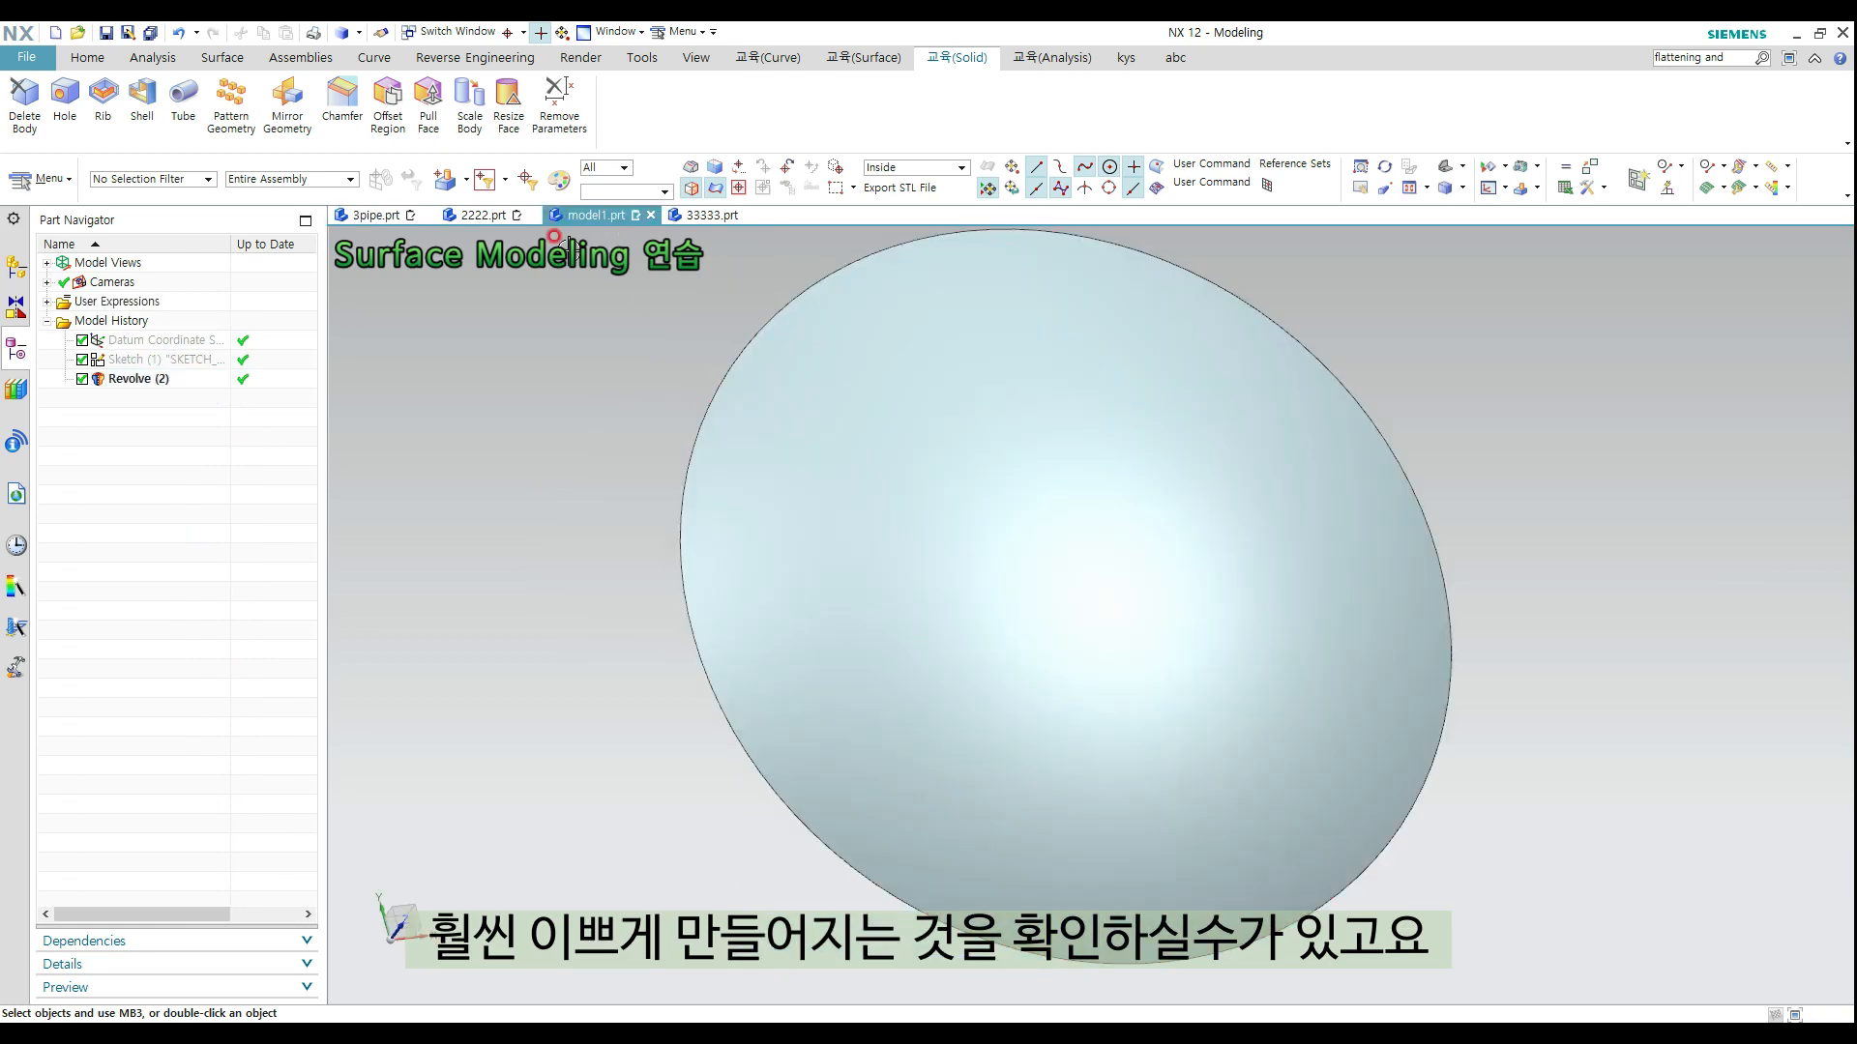
{"action": "left_click", "coordinate": [483, 215]}
{"action": "middle_click_drag", "start_coordinate": [851, 387], "coordinate": [1180, 447]}
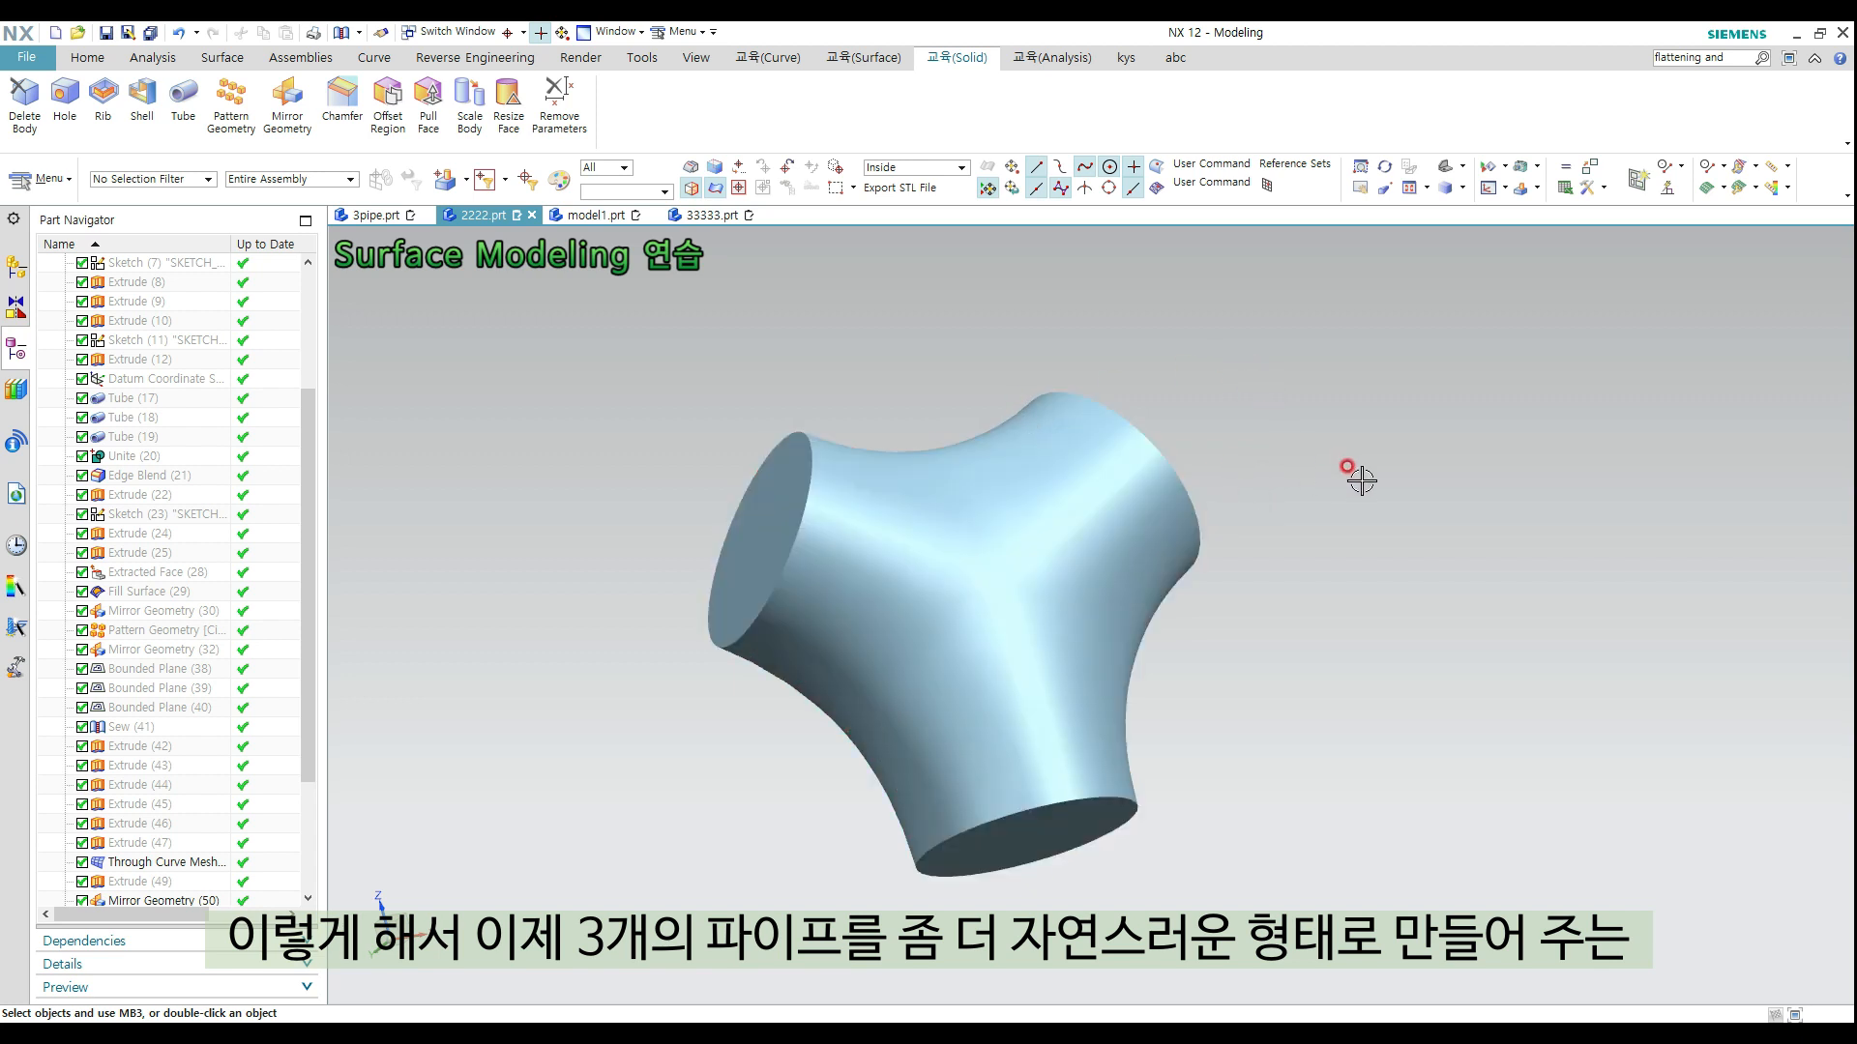
{"action": "middle_click_drag", "start_coordinate": [1312, 473], "coordinate": [1362, 532]}
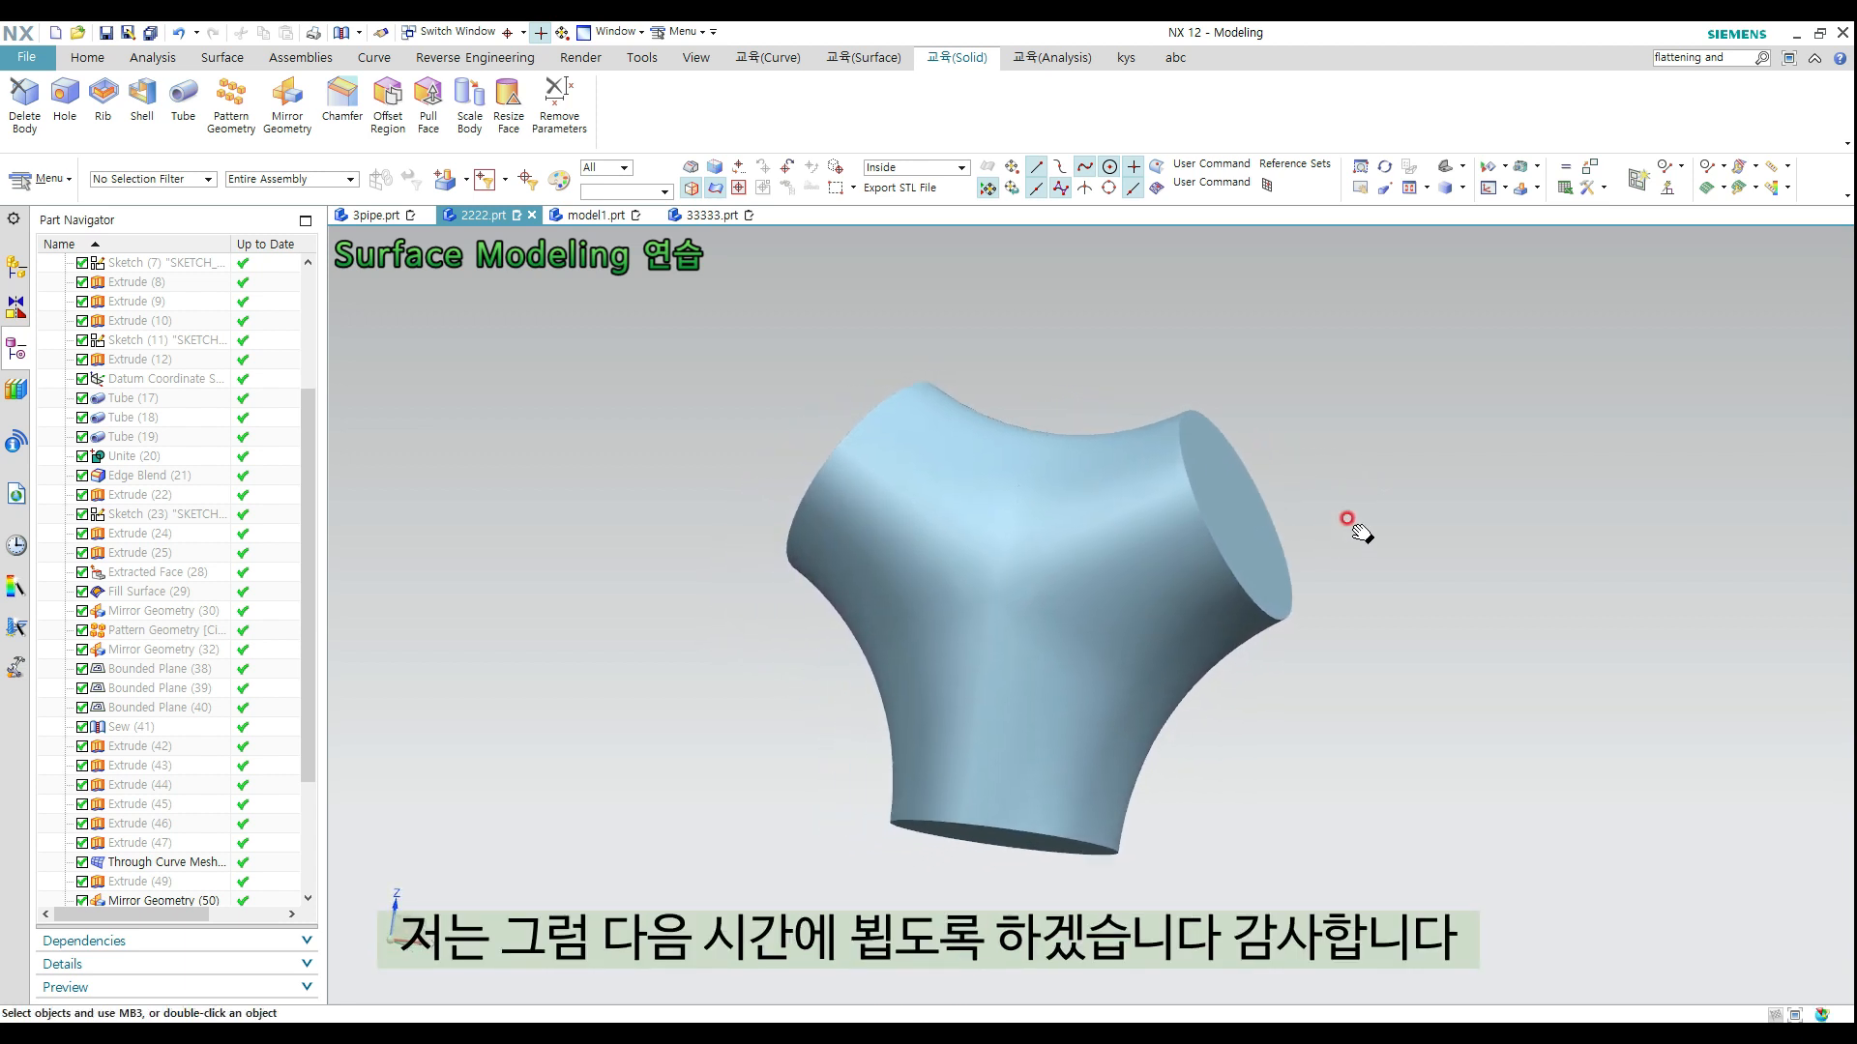